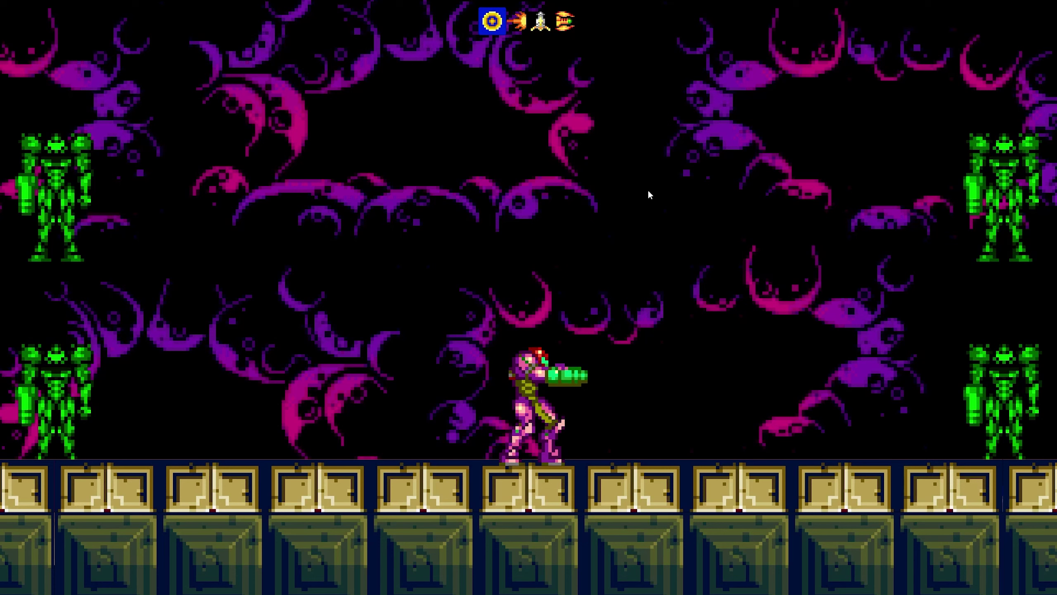
# Play the demo: run and fire both ways, switch to missiles and jump while firing
pyautogui.press('Right')
pyautogui.press('x')
pyautogui.press('x')
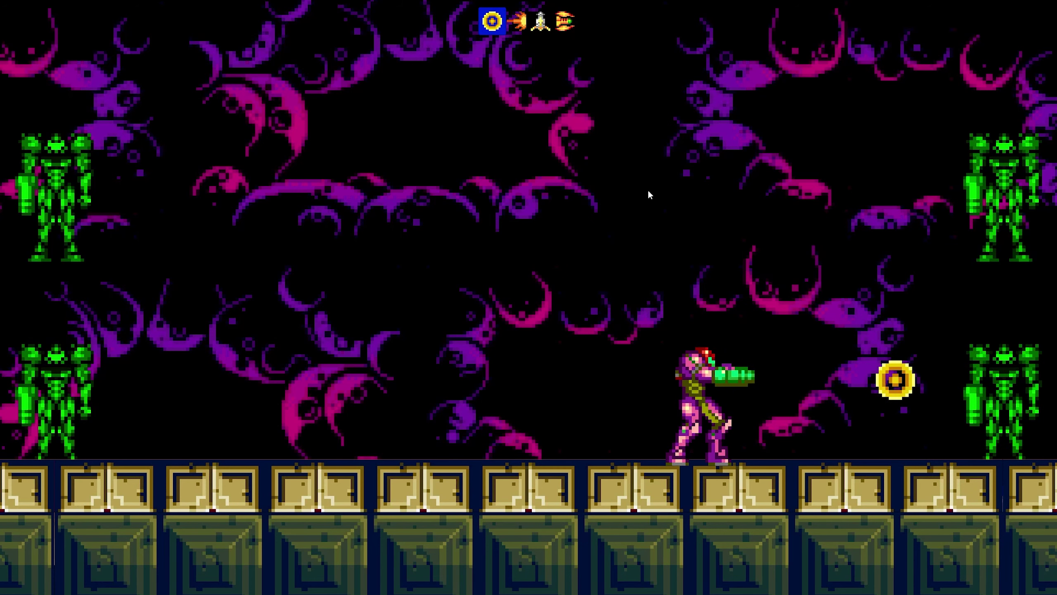
pyautogui.press('Left')
pyautogui.press('x')
pyautogui.press('x')
pyautogui.press('x')
pyautogui.press('Left')
pyautogui.press('shift')
pyautogui.press('x')
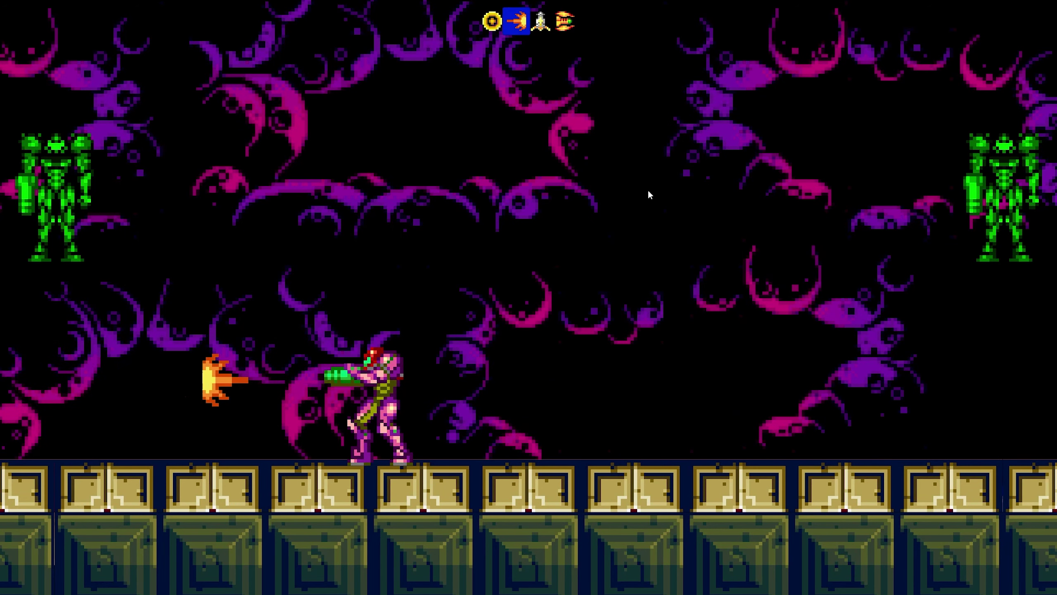
pyautogui.press('z')
pyautogui.press('x')
pyautogui.press('x')
pyautogui.press('x')
pyautogui.press('z')
pyautogui.press('x')
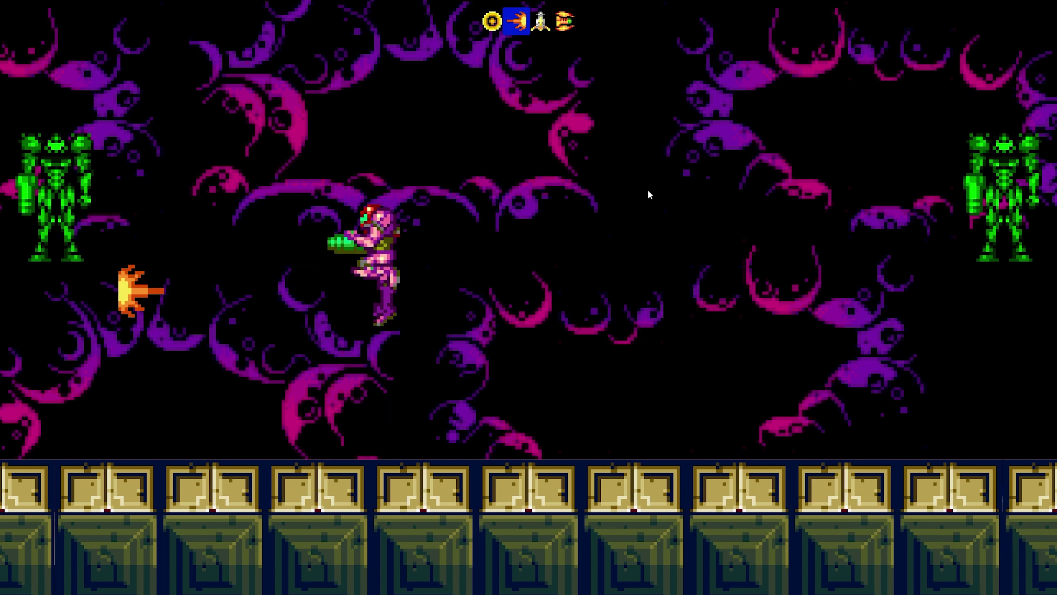
pyautogui.press('x')
pyautogui.press('Right')
pyautogui.press('z')
pyautogui.press('x')
pyautogui.press('x')
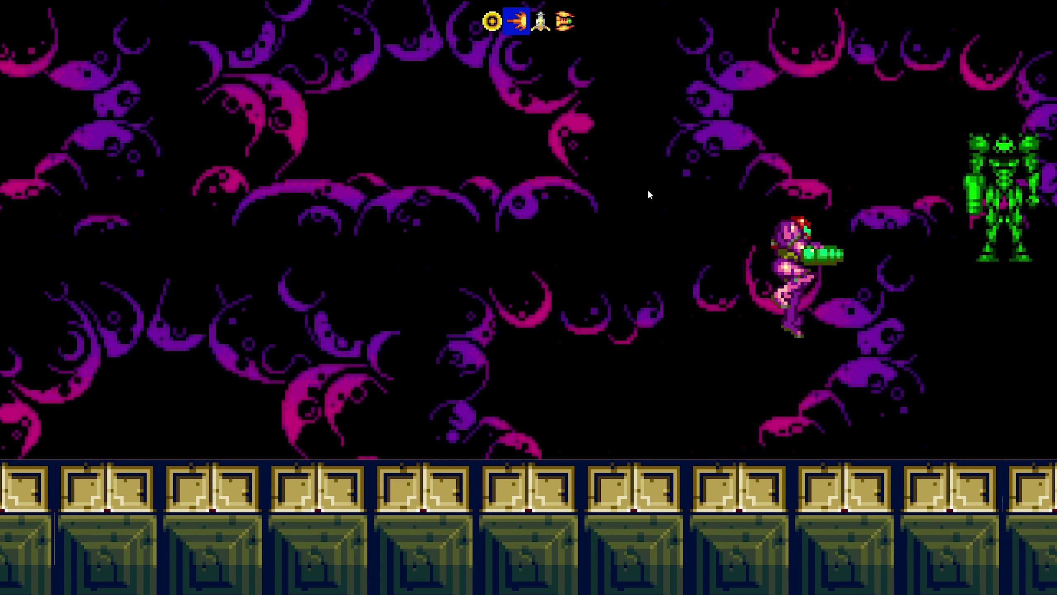
pyautogui.press('Left')
# Try the fourth and third weapons on the right-hand enemy, then exit the maximized Game view
pyautogui.press('x')
pyautogui.press('z')
pyautogui.press('shift')
pyautogui.press('shift')
pyautogui.press('Right')
pyautogui.press('x')
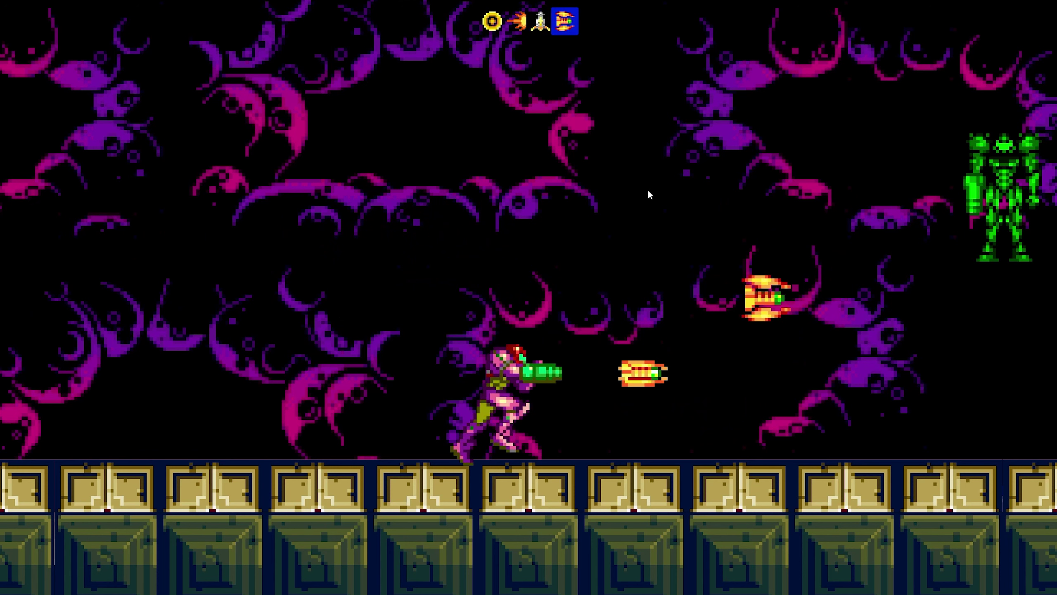
pyautogui.press('Right')
pyautogui.press('x')
pyautogui.press('z')
pyautogui.press('Left')
pyautogui.press('Right')
pyautogui.press('shift')
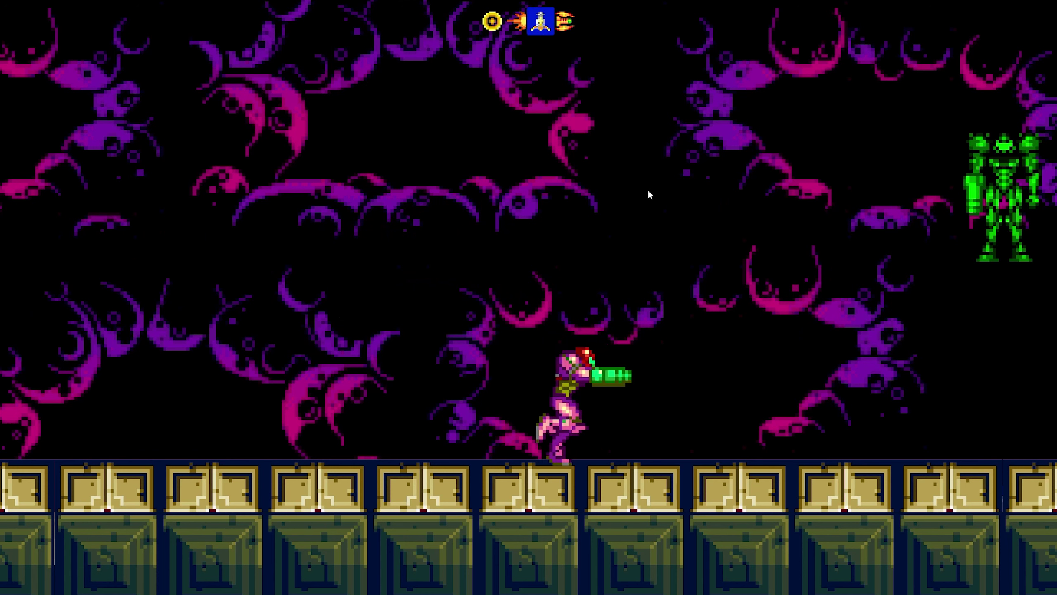
pyautogui.press('Right')
pyautogui.press('z')
pyautogui.press('x')
pyautogui.press('x')
pyautogui.press('x')
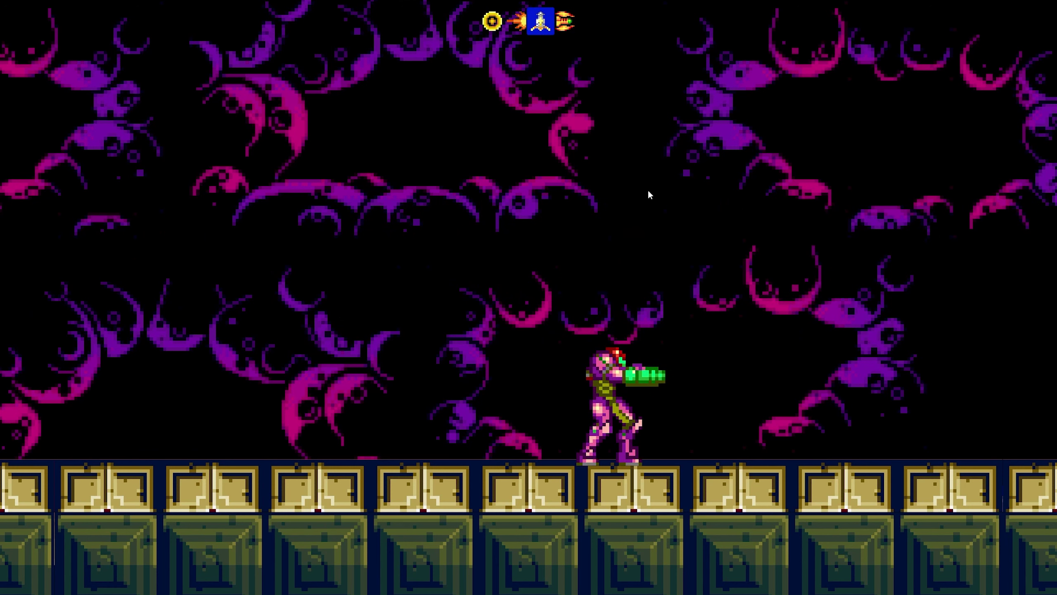
pyautogui.hotkey('ctrl', 'p')
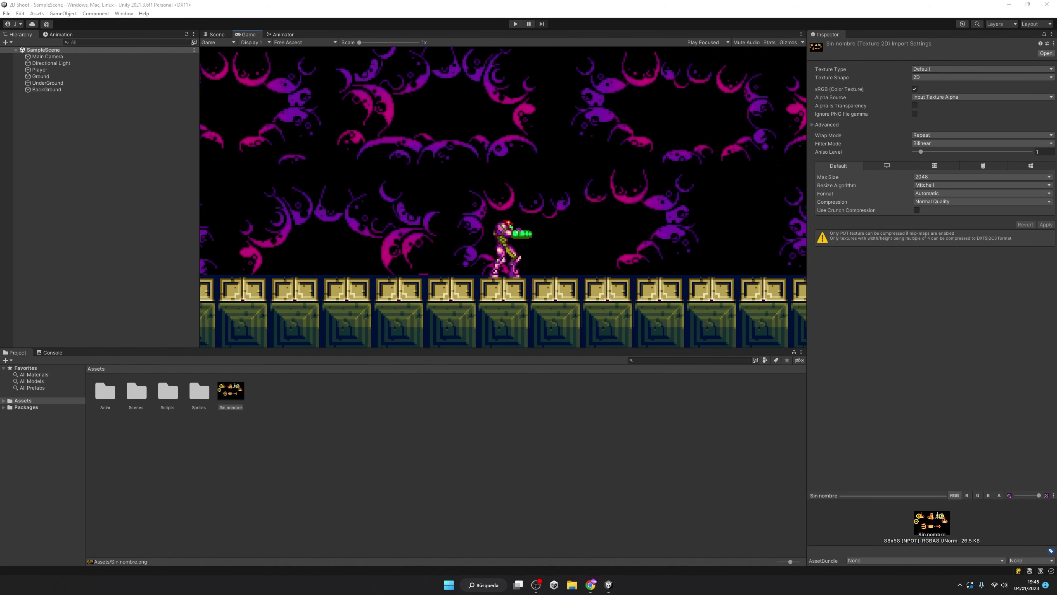
pyautogui.click(512, 25)
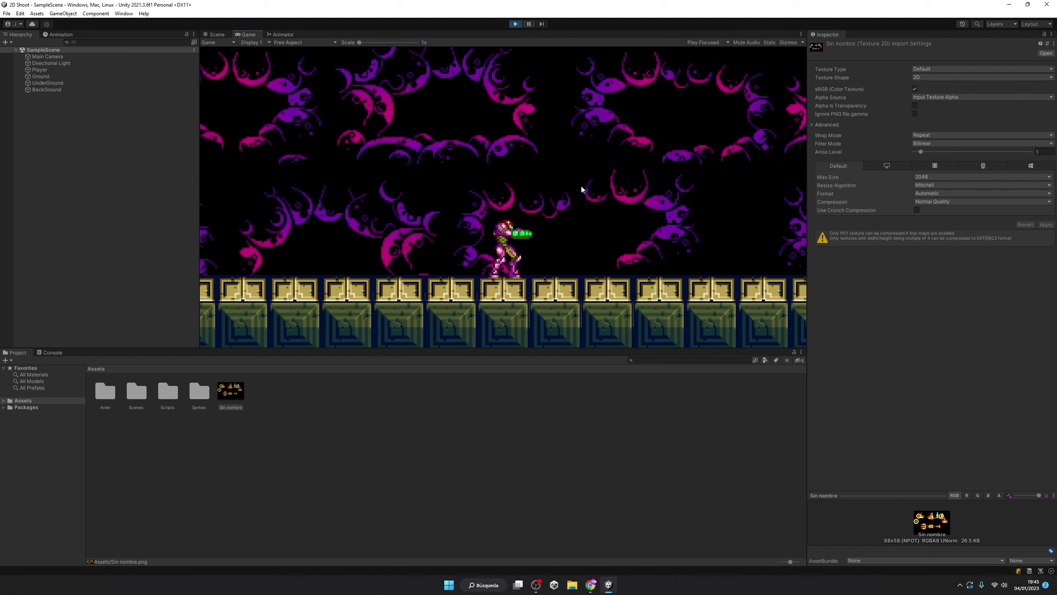
pyautogui.press('Left')
pyautogui.press('Right')
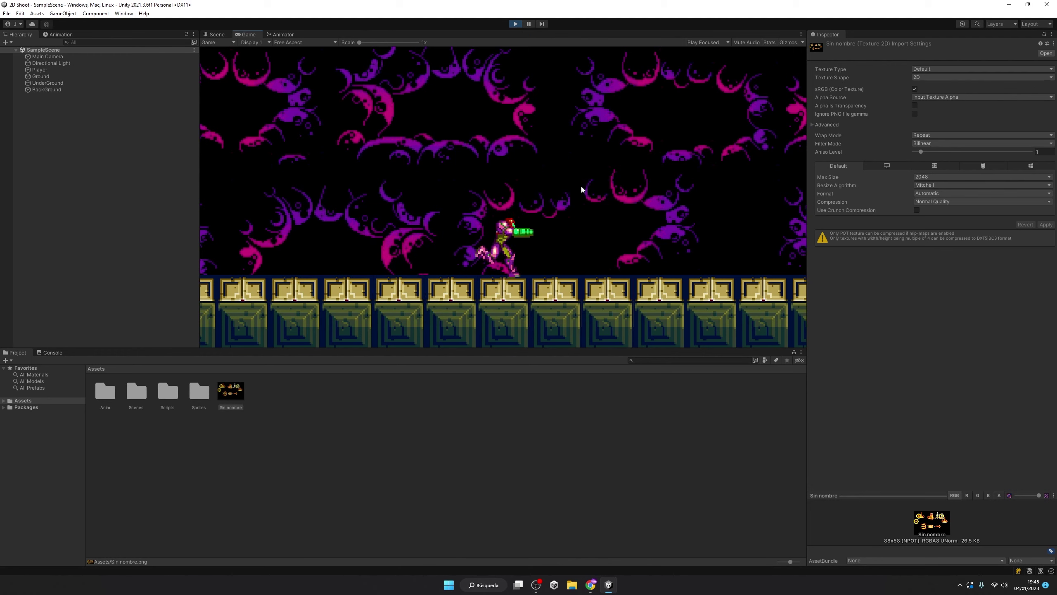
pyautogui.press('Left')
pyautogui.press('space')
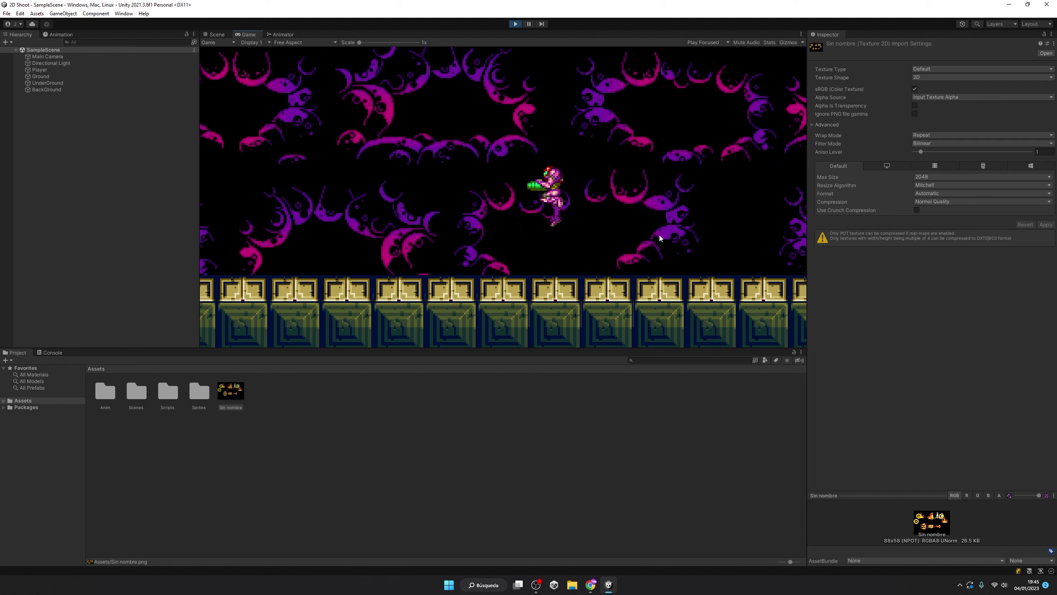
pyautogui.press('Right')
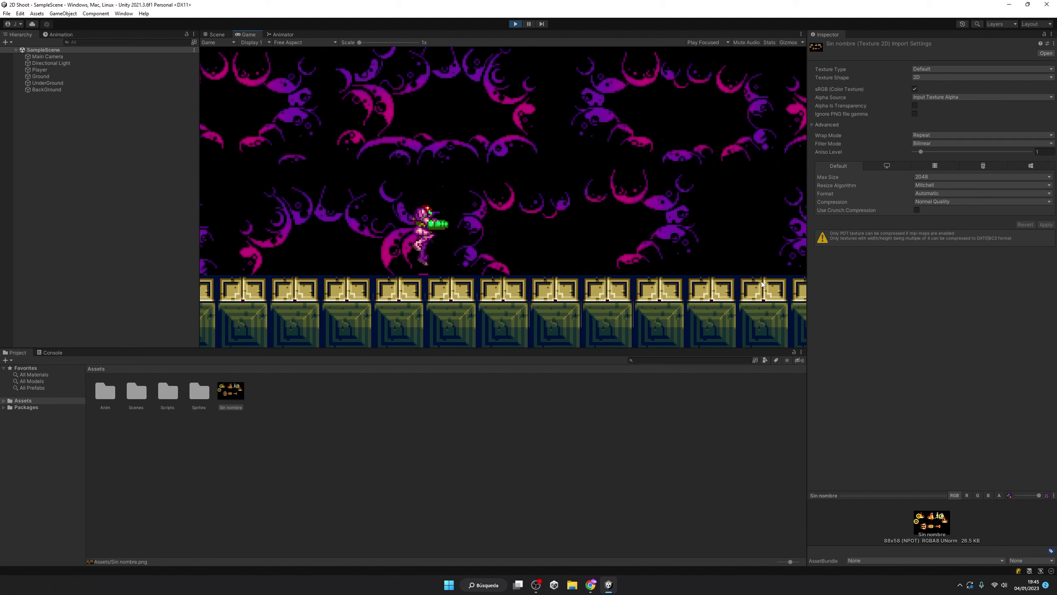
pyautogui.press('space')
pyautogui.press('Left')
pyautogui.press('Right')
pyautogui.press('space')
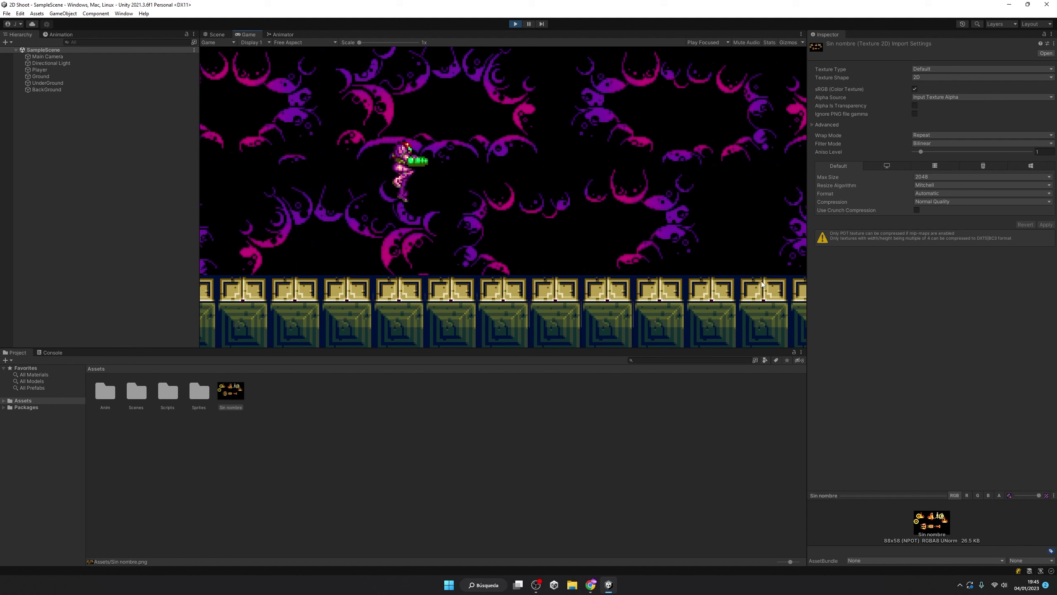
pyautogui.press('Left')
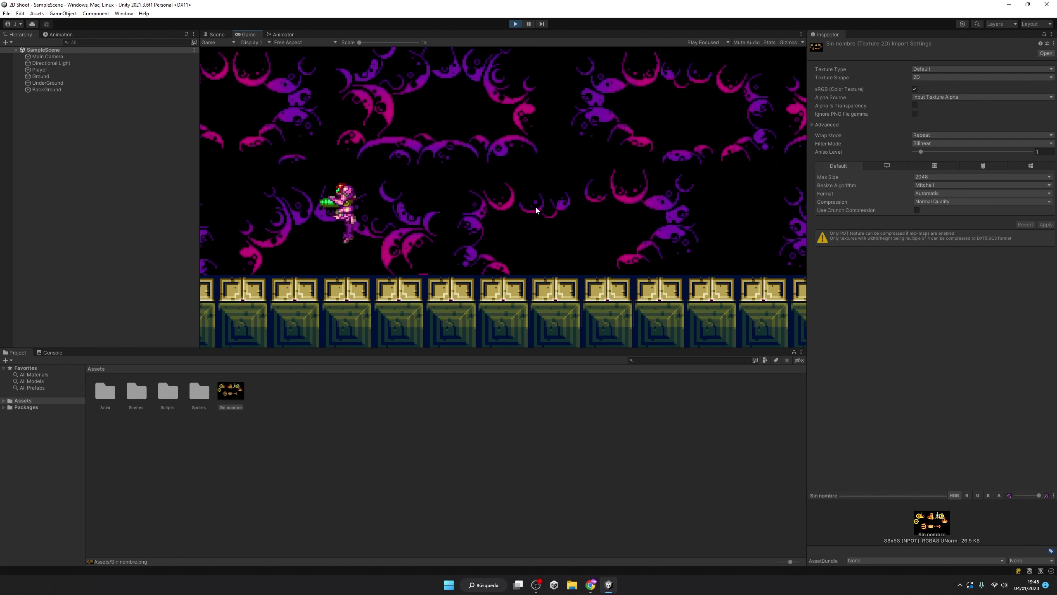
pyautogui.press('Right')
pyautogui.click(516, 24)
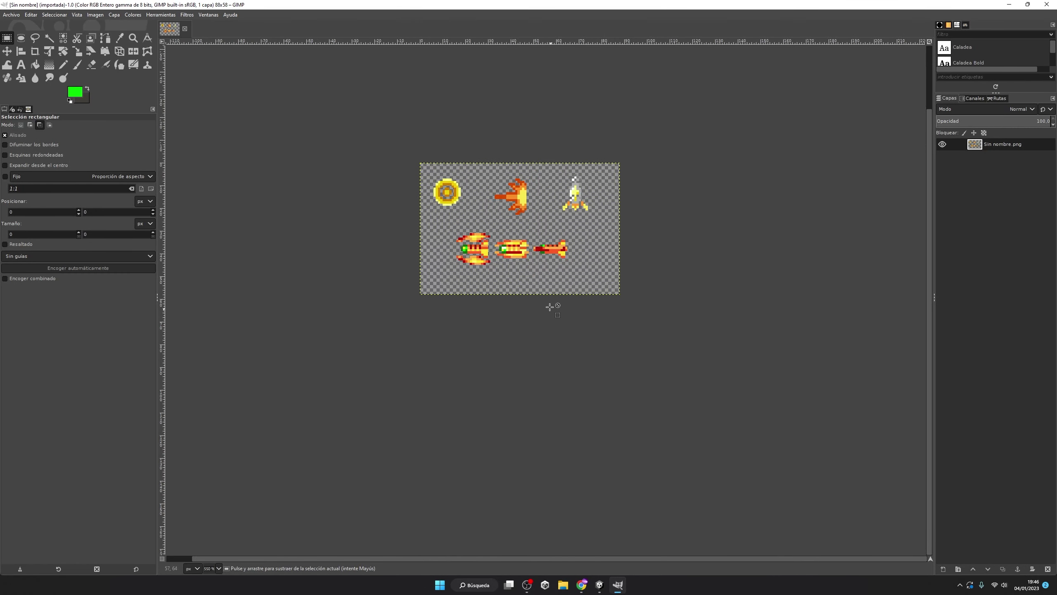
# Zoom into the sprite sheet, select then deselect the sprites, and quit GIMP with Descartar cambios
pyautogui.keyDown('ctrl'); pyautogui.scroll(2, 549, 307); pyautogui.keyUp('ctrl')
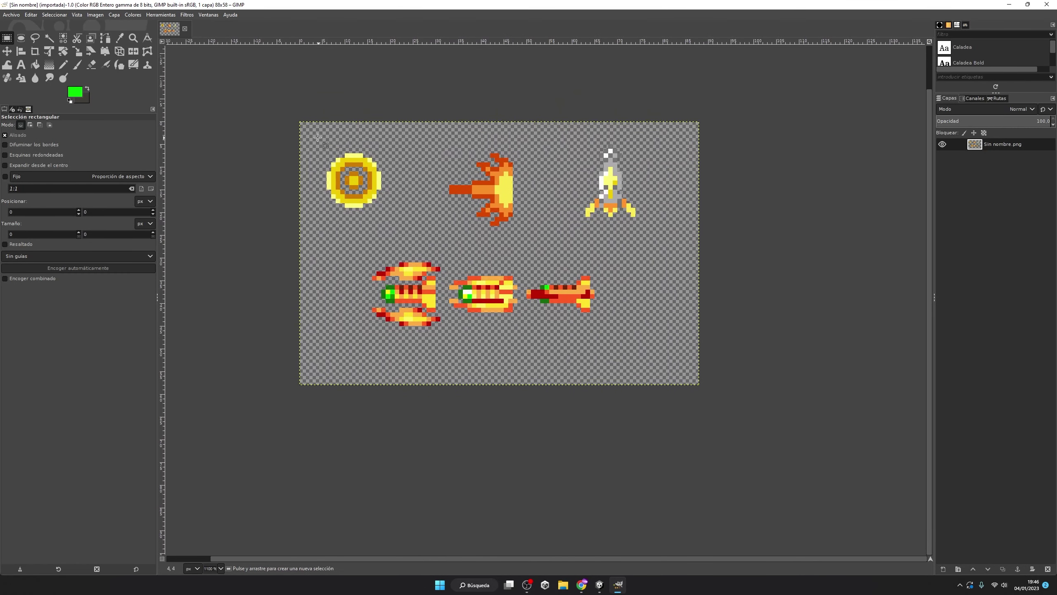
pyautogui.moveTo(318, 138); pyautogui.dragTo(672, 343)
pyautogui.click(761, 133)
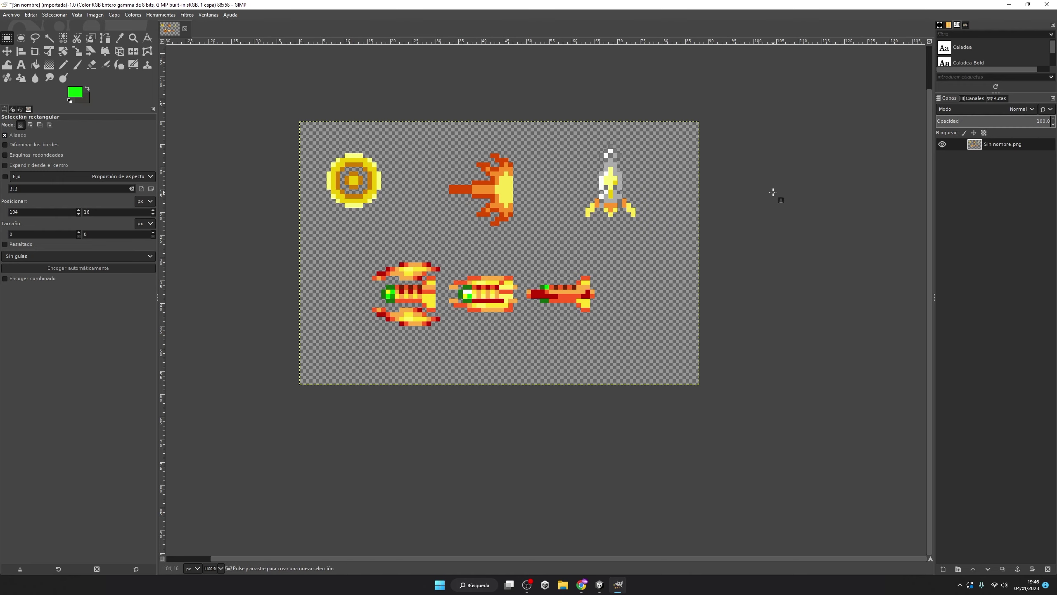
pyautogui.click(1054, 4)
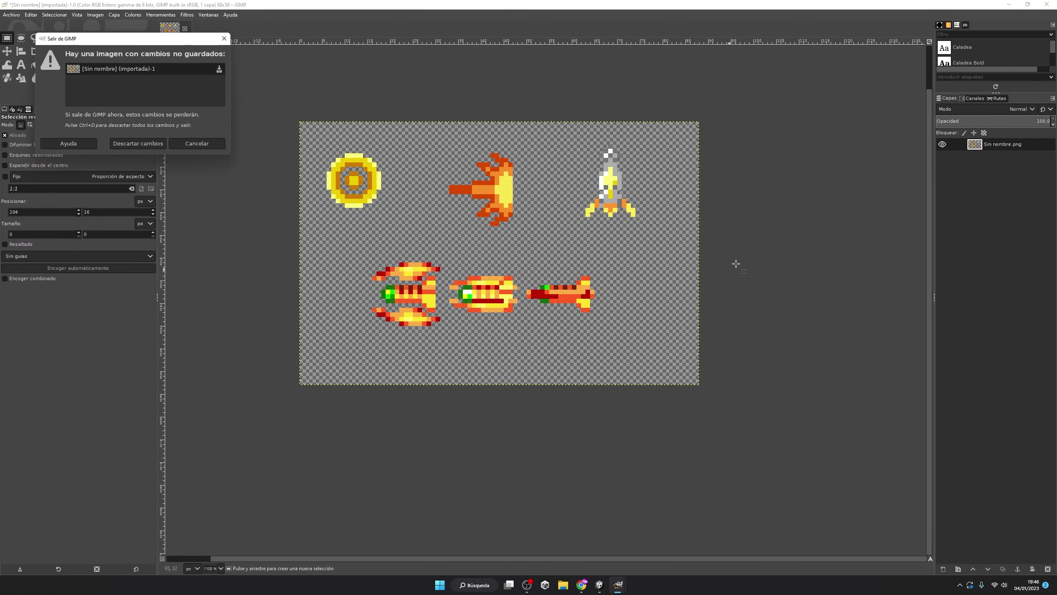
pyautogui.click(145, 144)
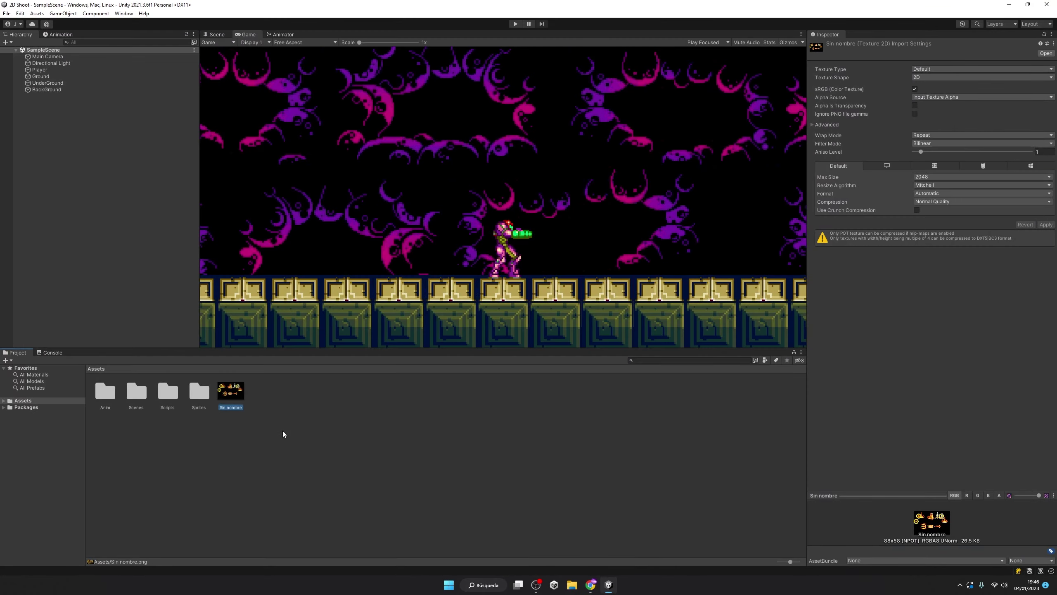
# Set Sin nombre to Sprite (2D and UI), Multiple, Full Rect, Point (no filter), Compression None, and apply
pyautogui.click(923, 68)
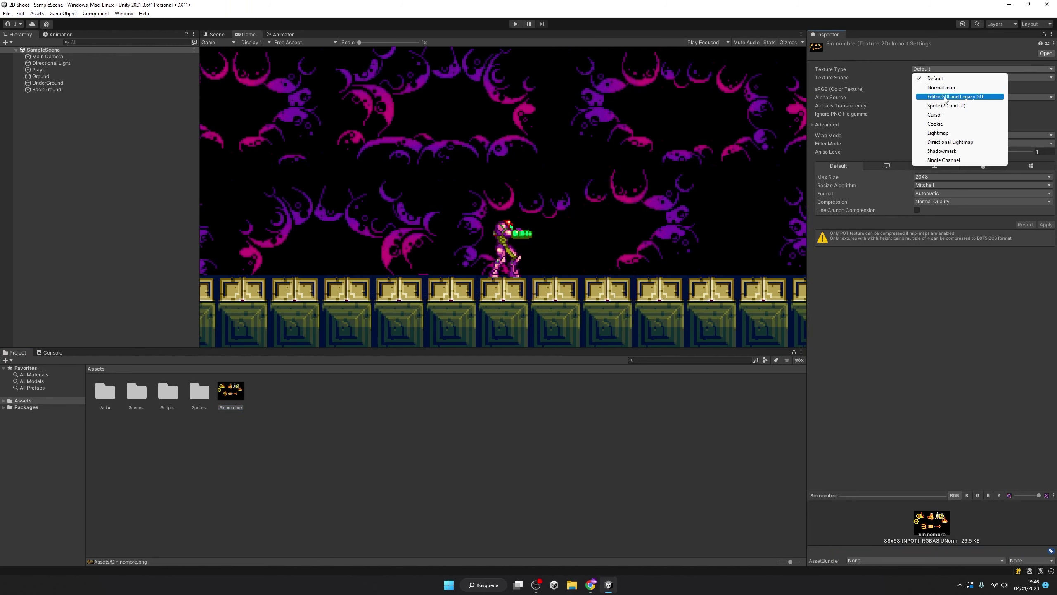
pyautogui.click(933, 105)
pyautogui.click(932, 89)
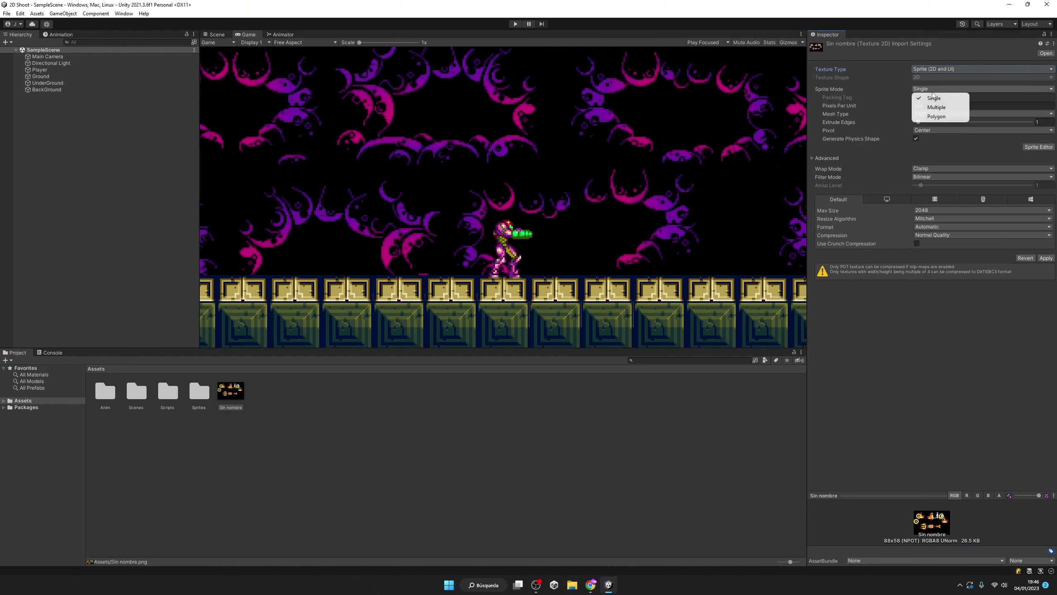
pyautogui.click(929, 109)
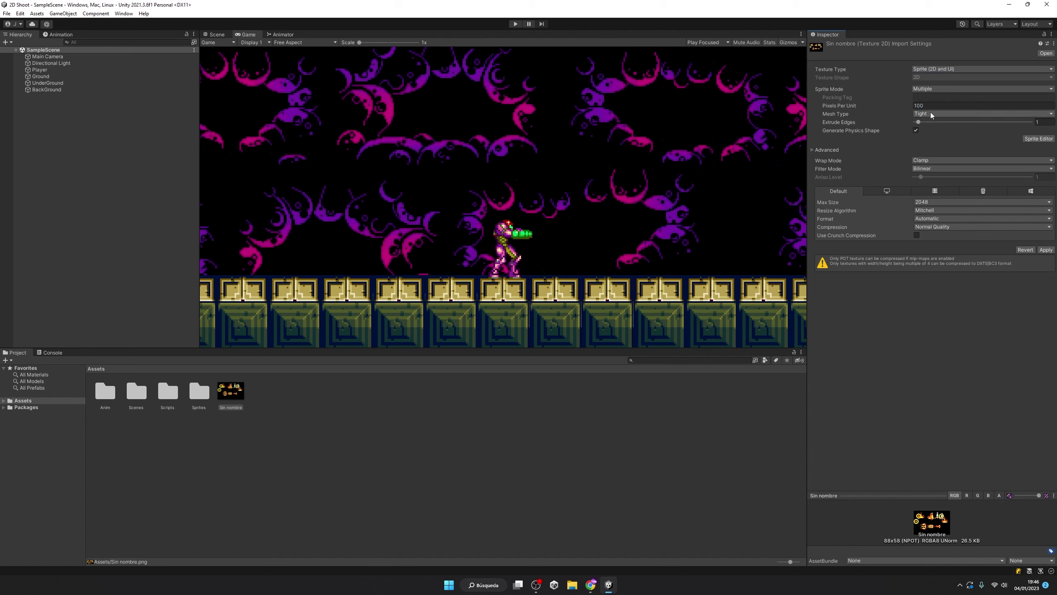
pyautogui.click(931, 106)
pyautogui.click(932, 114)
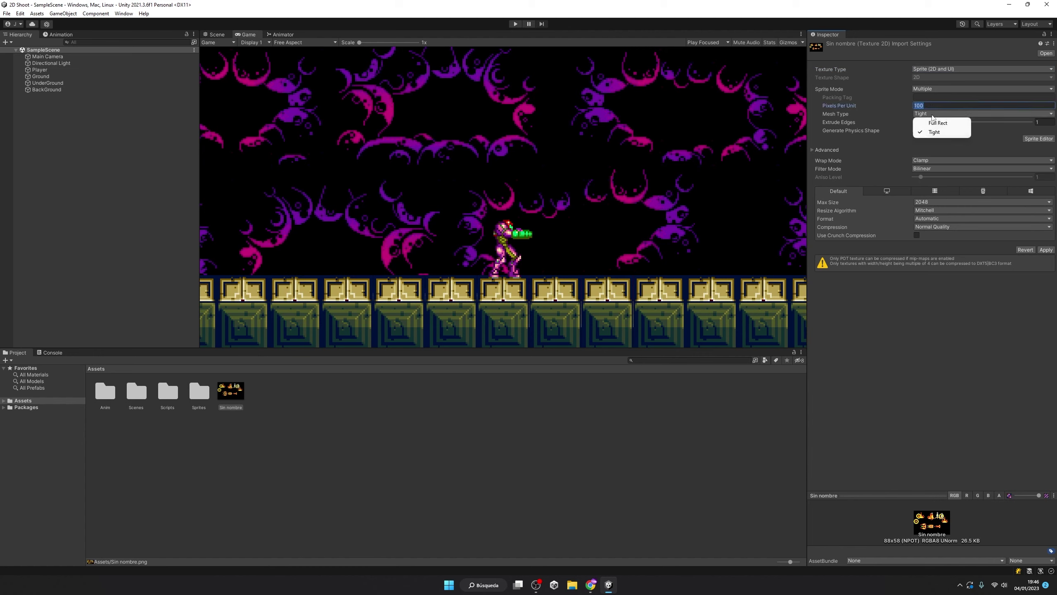
pyautogui.click(938, 125)
pyautogui.click(931, 168)
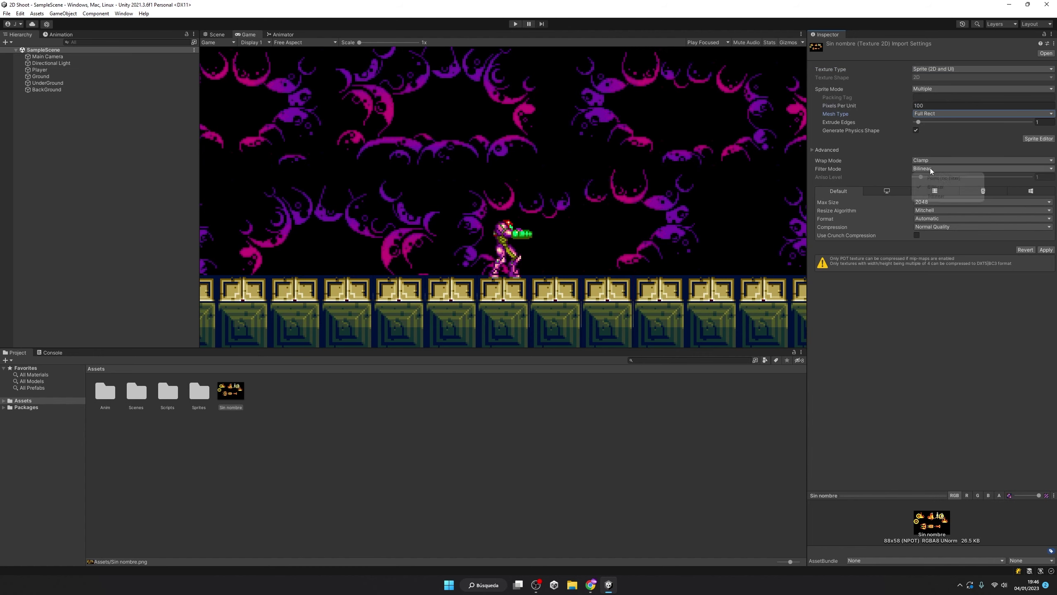
pyautogui.click(935, 177)
pyautogui.click(924, 226)
pyautogui.click(933, 236)
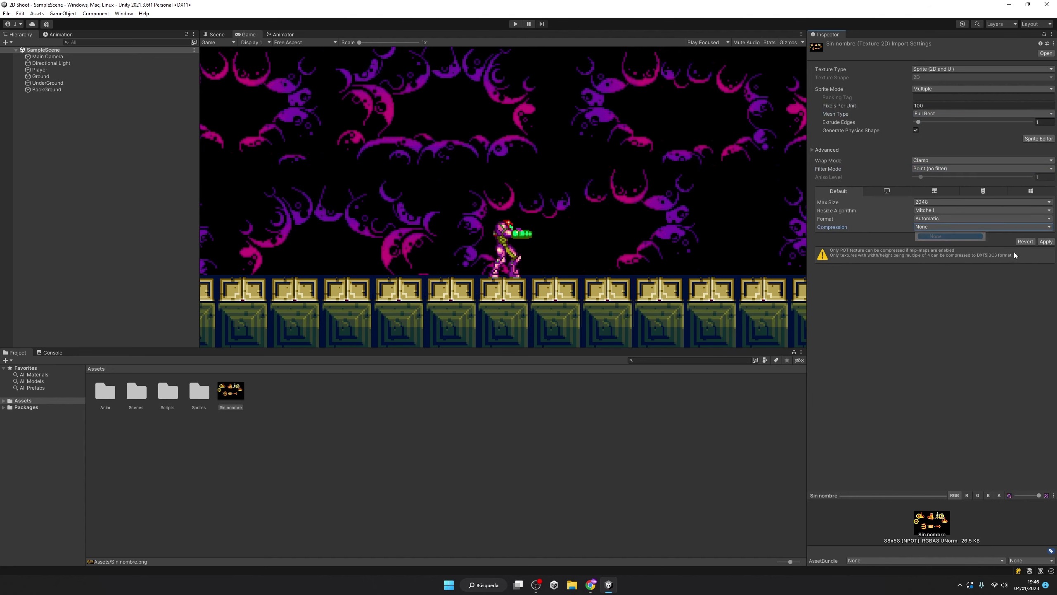
pyautogui.click(1045, 241)
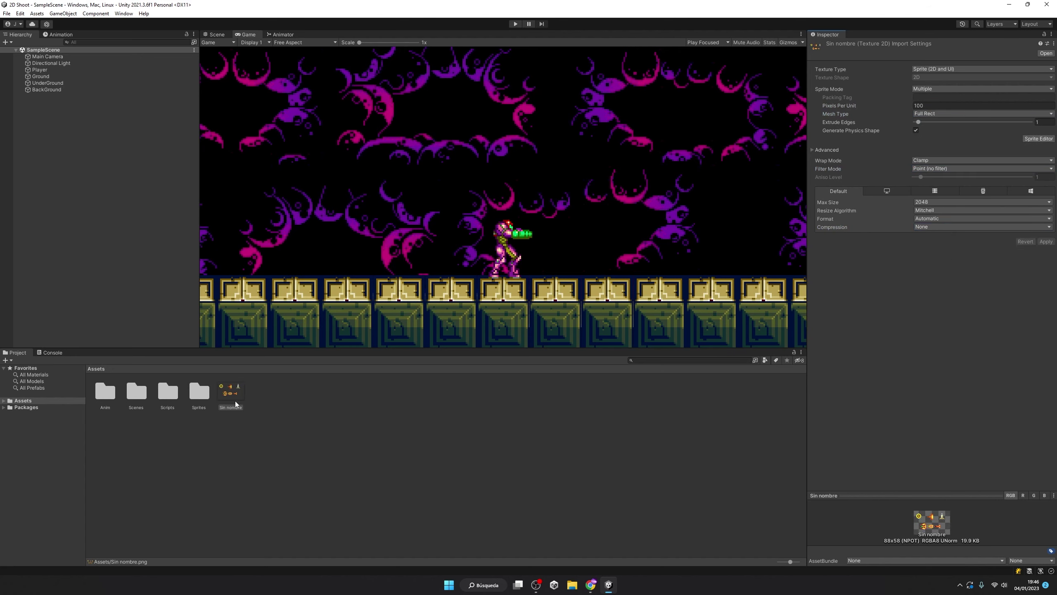
# Slice the Sin nombre sheet automatically in the Sprite Editor
pyautogui.click(1037, 139)
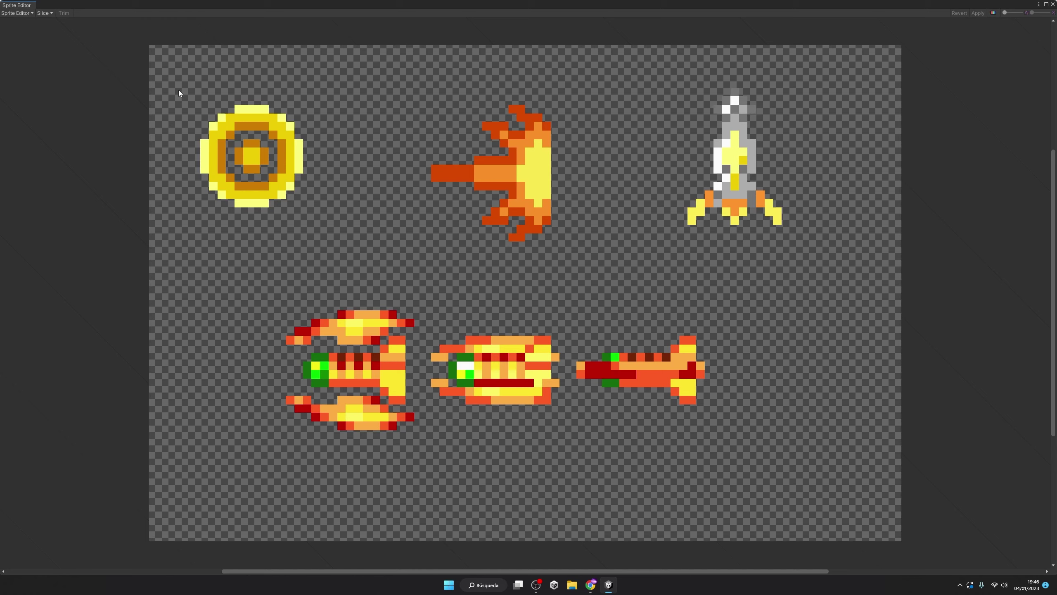
pyautogui.click(46, 15)
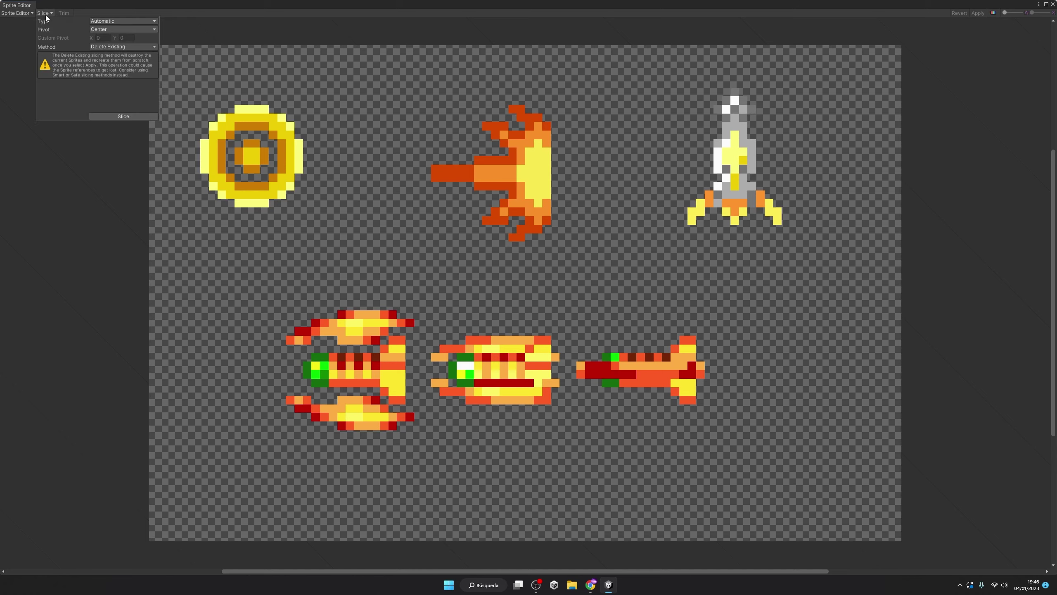
pyautogui.click(112, 22)
pyautogui.click(133, 116)
pyautogui.click(133, 116)
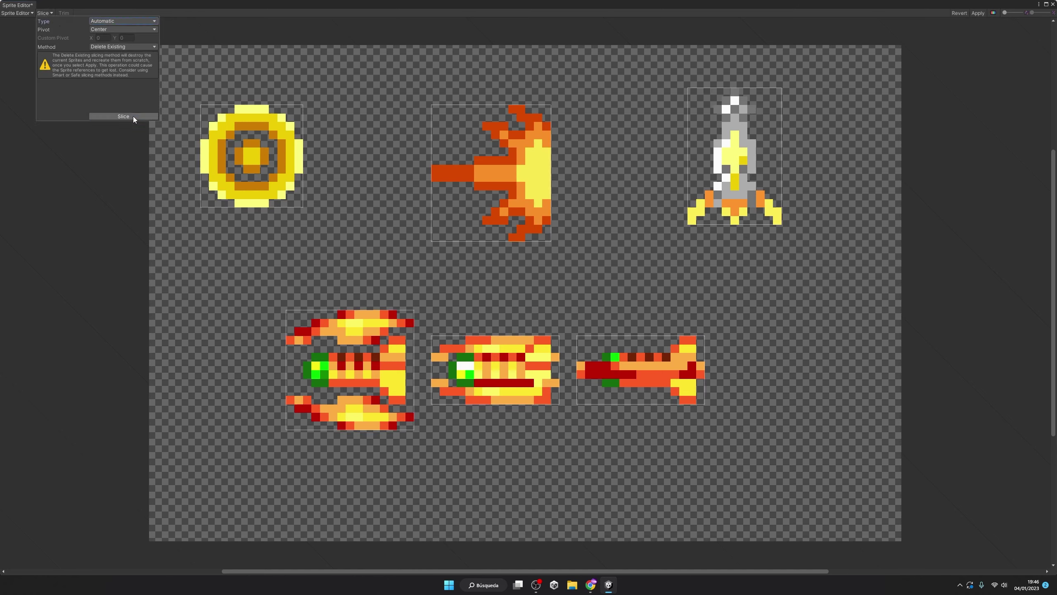
# Inspect the properties of the sliced ship and coin sprites
pyautogui.click(373, 349)
pyautogui.click(539, 384)
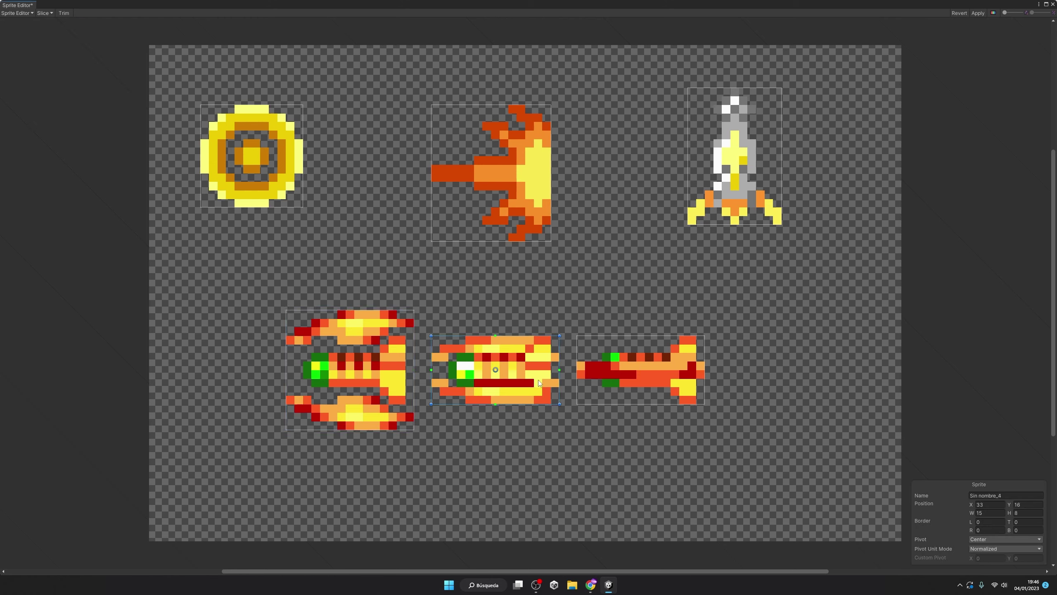
pyautogui.click(315, 373)
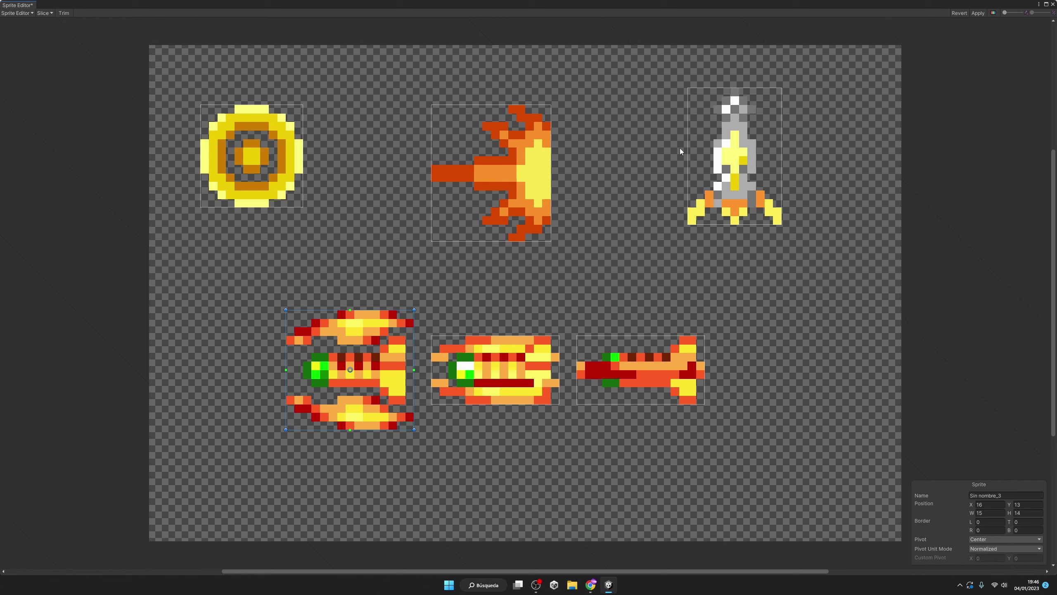
pyautogui.click(262, 188)
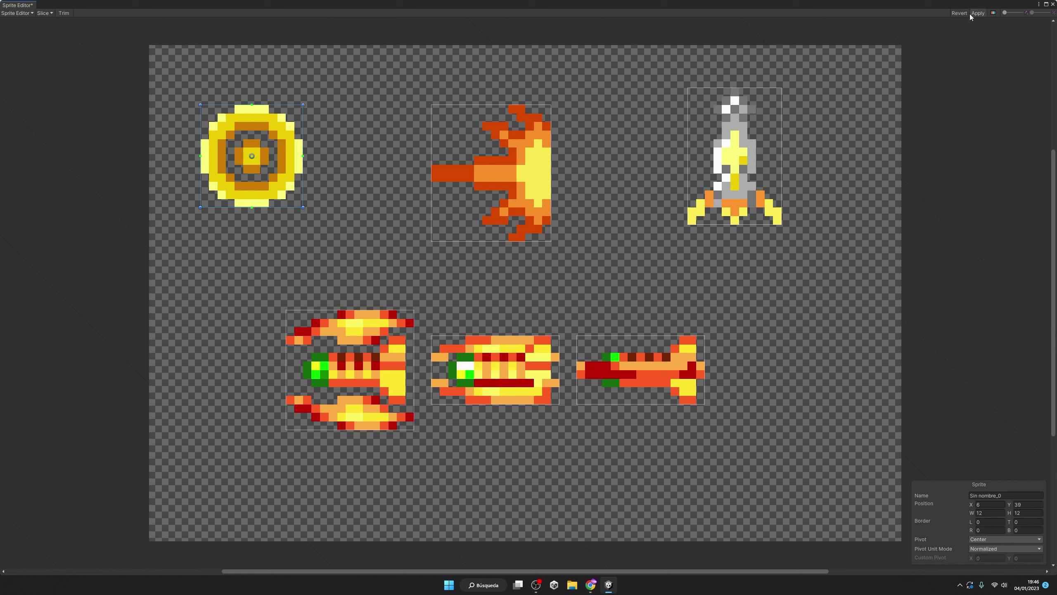
# Place the coin sub-sprite in the scene with Order in Layer 10
pyautogui.click(1054, 5)
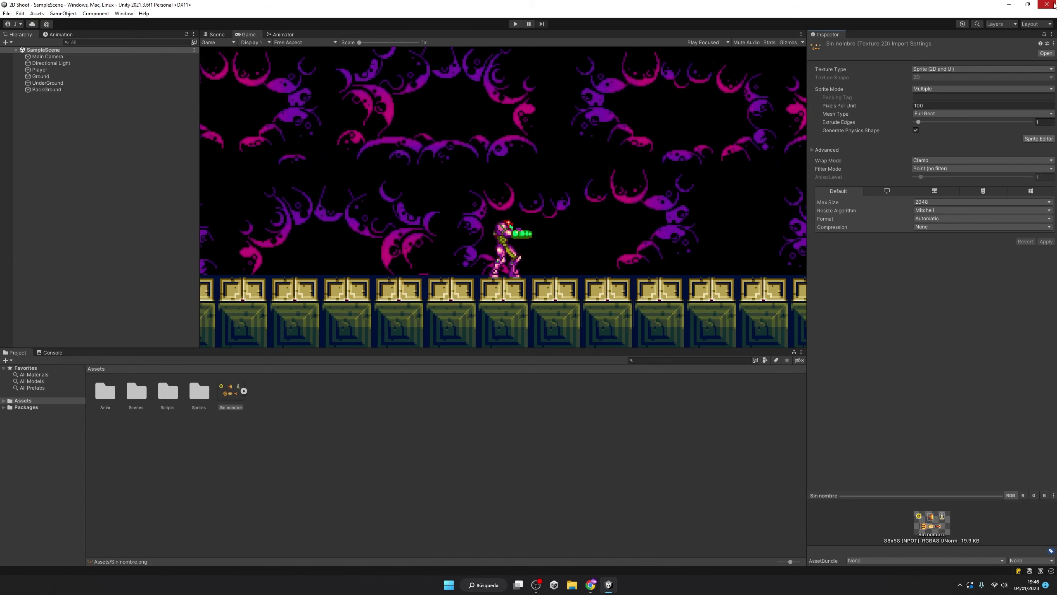
pyautogui.click(241, 391)
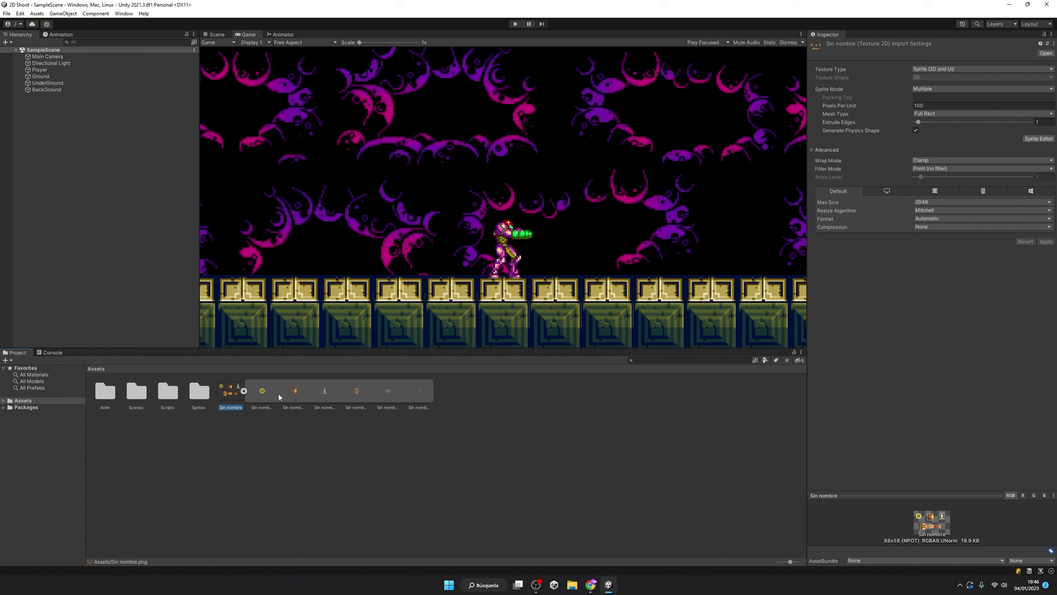
pyautogui.moveTo(260, 382); pyautogui.dragTo(88, 196)
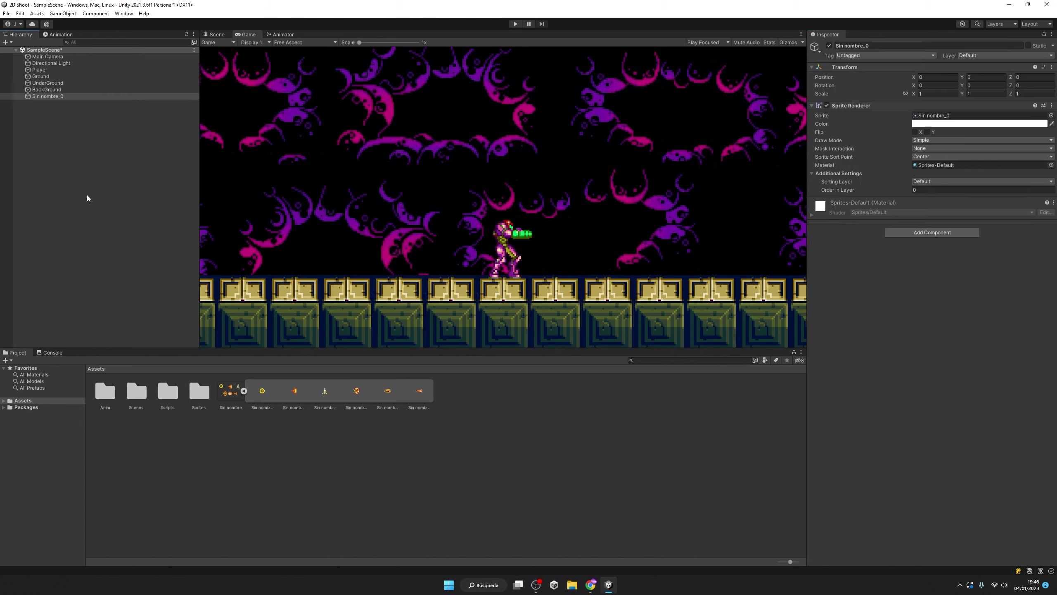
pyautogui.click(214, 35)
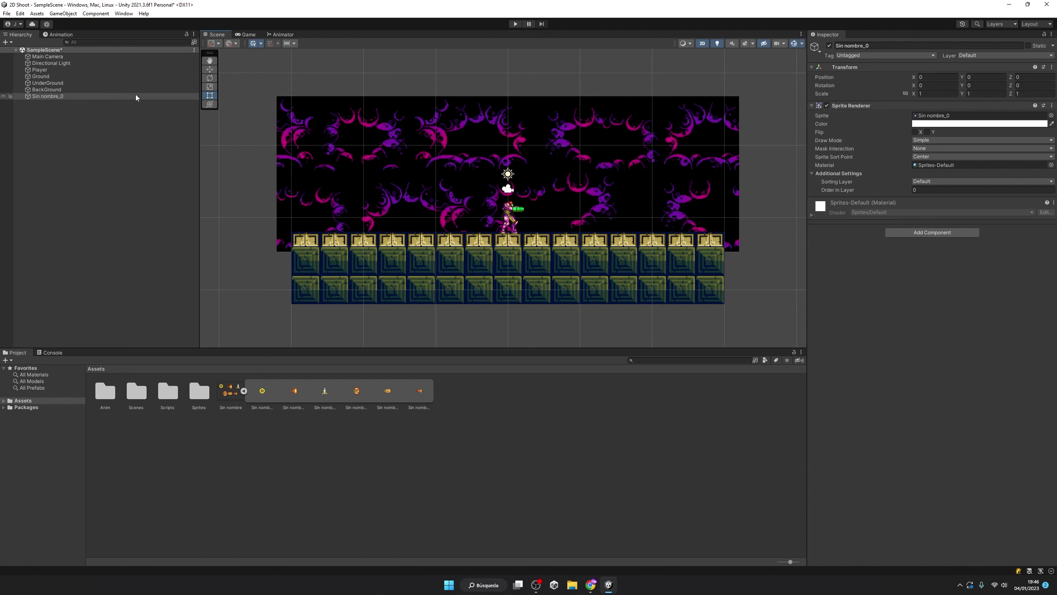
pyautogui.scroll(1, 304, 162)
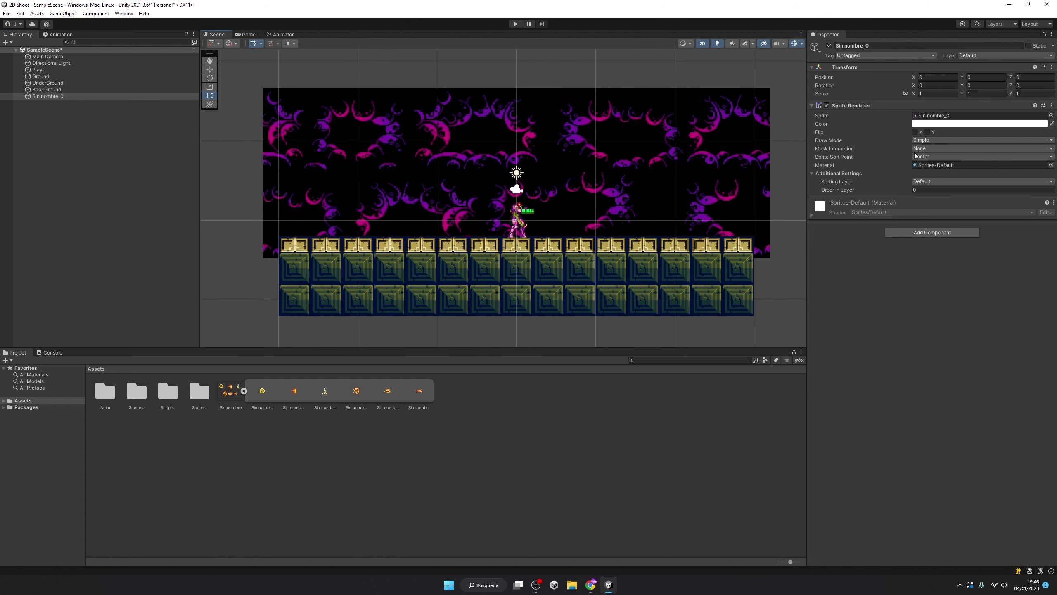
pyautogui.click(942, 190)
pyautogui.doubleClick(115, 96)
# Set the sprite sheet's Pixels Per Unit to 16 and apply
pyautogui.scroll(-2, 533, 275)
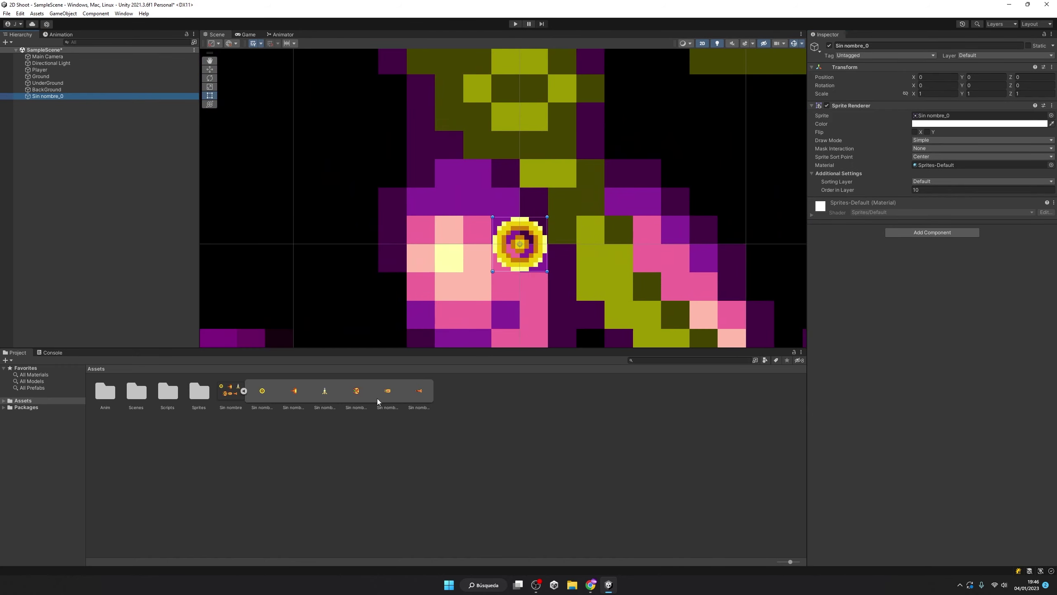
pyautogui.click(225, 395)
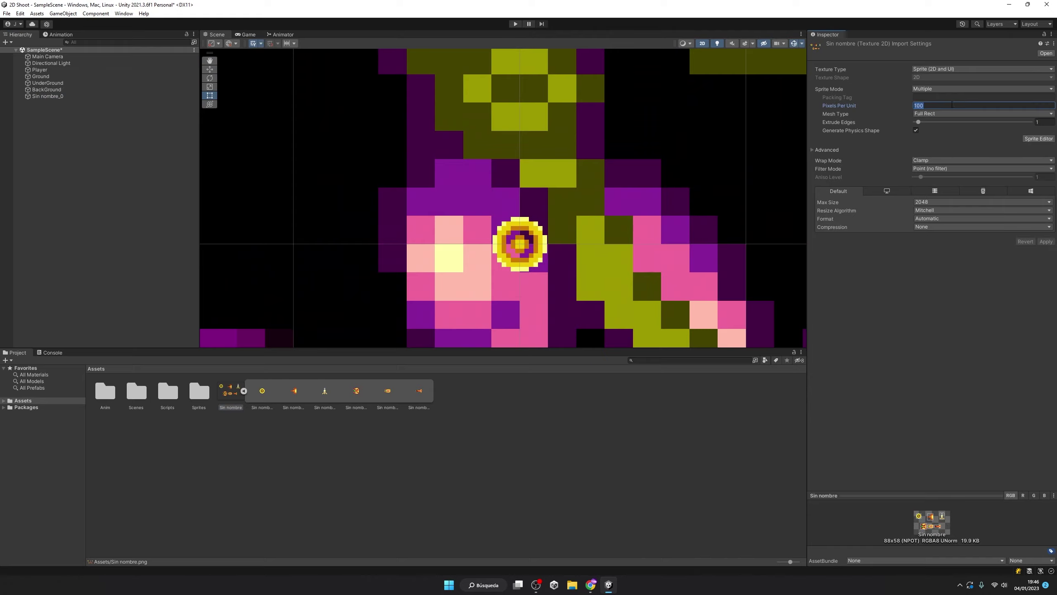
pyautogui.write('16')
pyautogui.click(1047, 242)
pyautogui.scroll(-5, 546, 198)
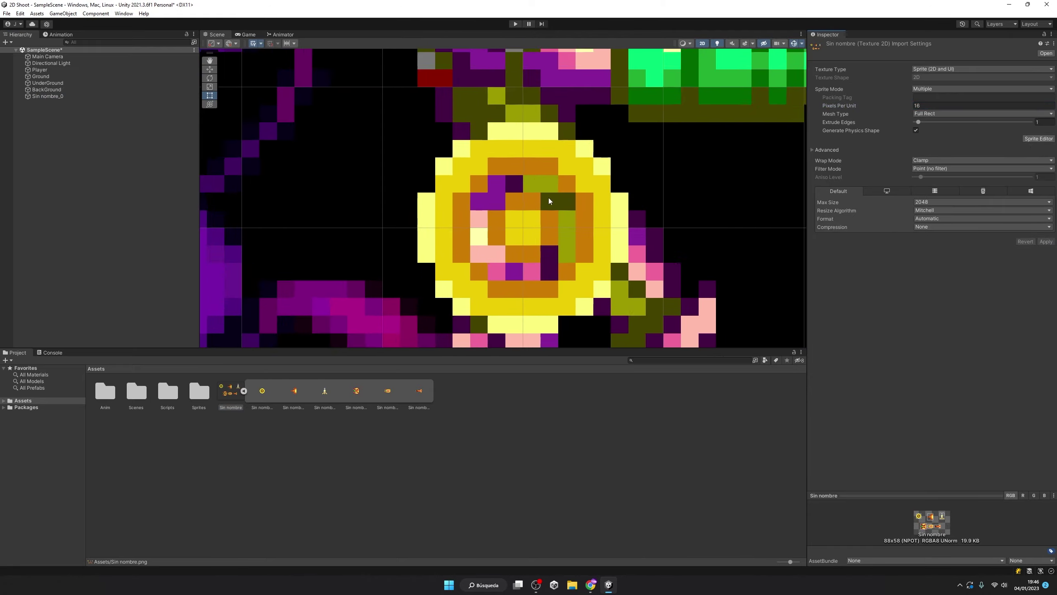
pyautogui.click(248, 35)
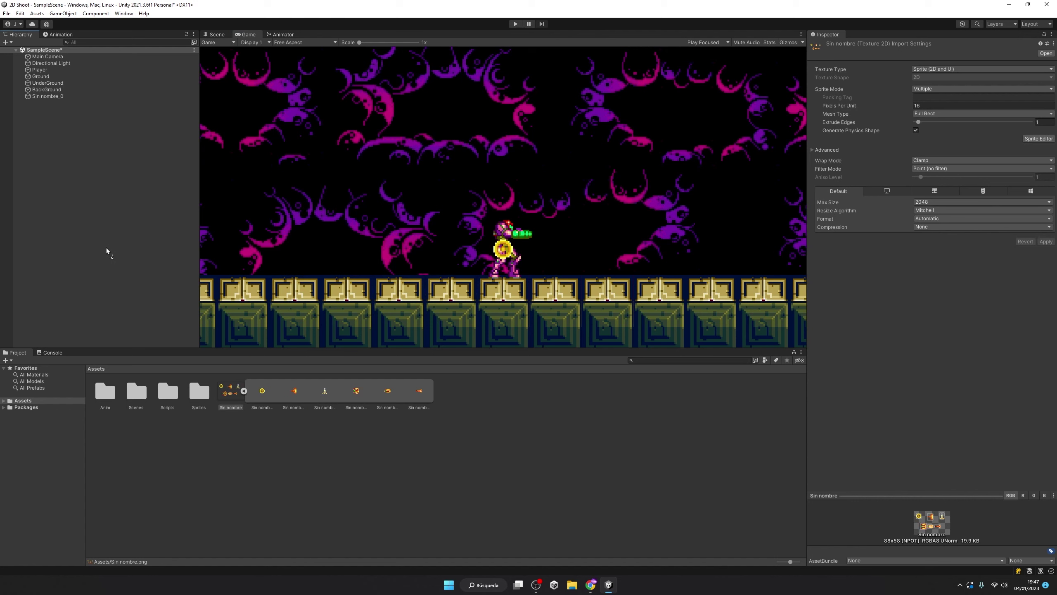
# Test sprites Sin nombre_1 to _3 on the test object, then delete it from the scene
pyautogui.moveTo(106, 251); pyautogui.dragTo(107, 252)
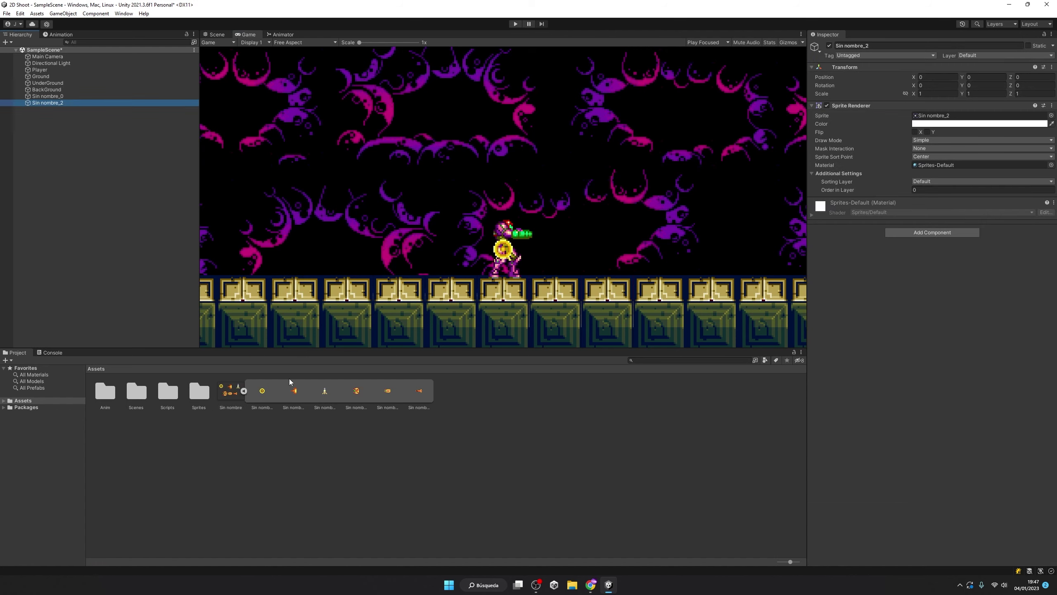
pyautogui.hotkey('ctrl', 'z')
pyautogui.click(103, 96)
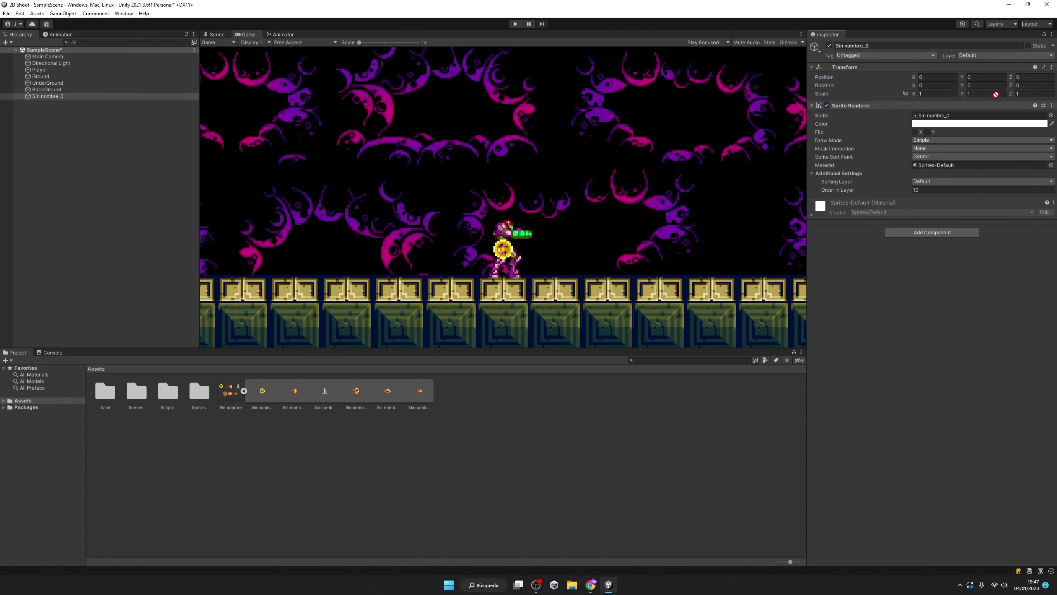
pyautogui.moveTo(294, 392); pyautogui.dragTo(978, 116)
pyautogui.moveTo(325, 393); pyautogui.dragTo(979, 115)
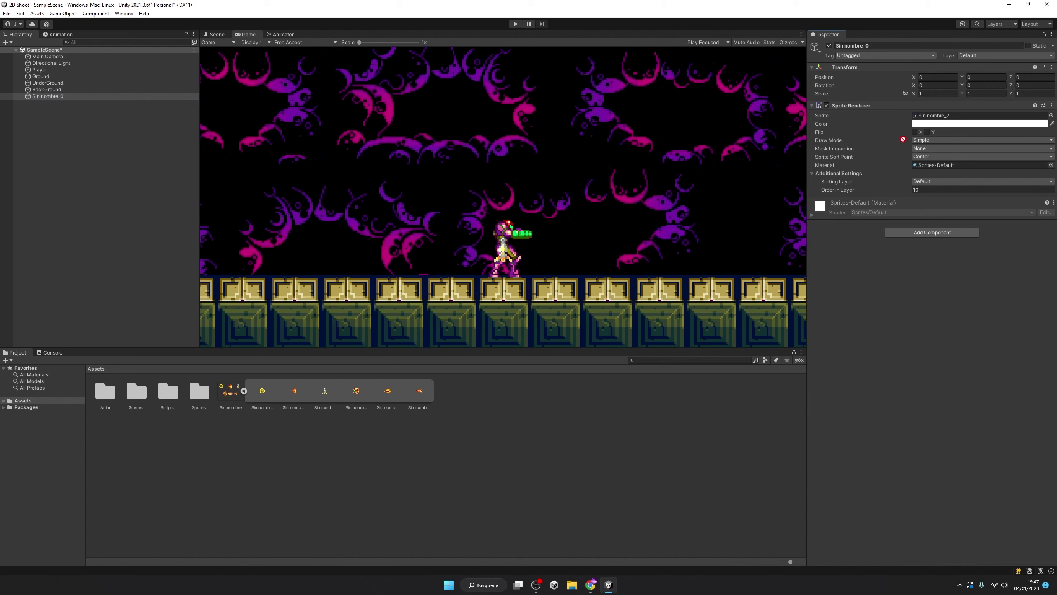
pyautogui.moveTo(903, 139); pyautogui.dragTo(933, 119)
pyautogui.click(116, 98)
pyautogui.press('Delete')
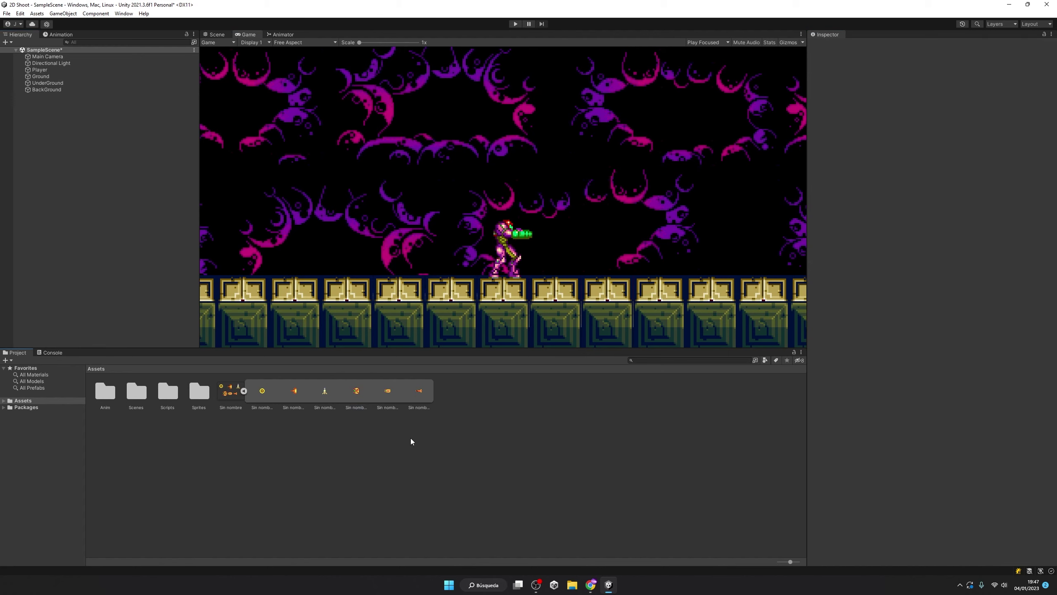
# Create a C# script named Shoot in the Assets folder
pyautogui.click(244, 391)
pyautogui.rightClick(290, 397)
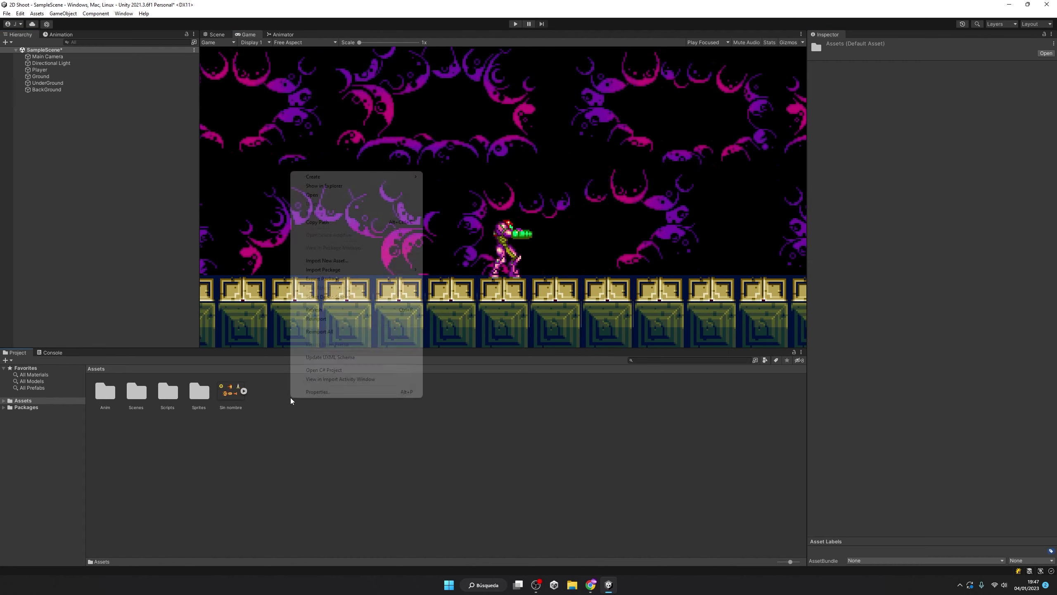
pyautogui.moveTo(365, 175)
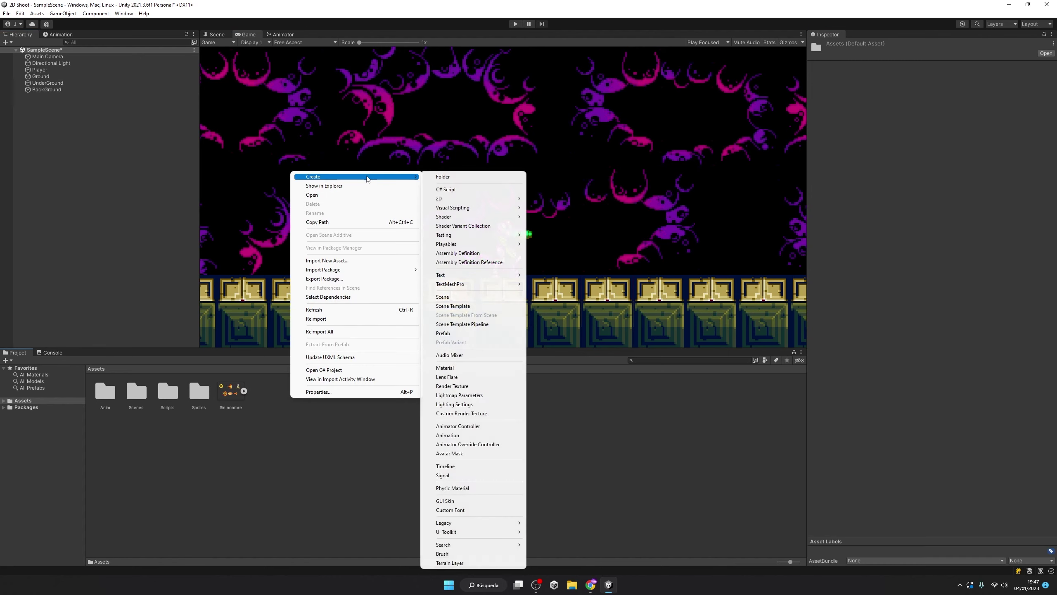
pyautogui.click(506, 190)
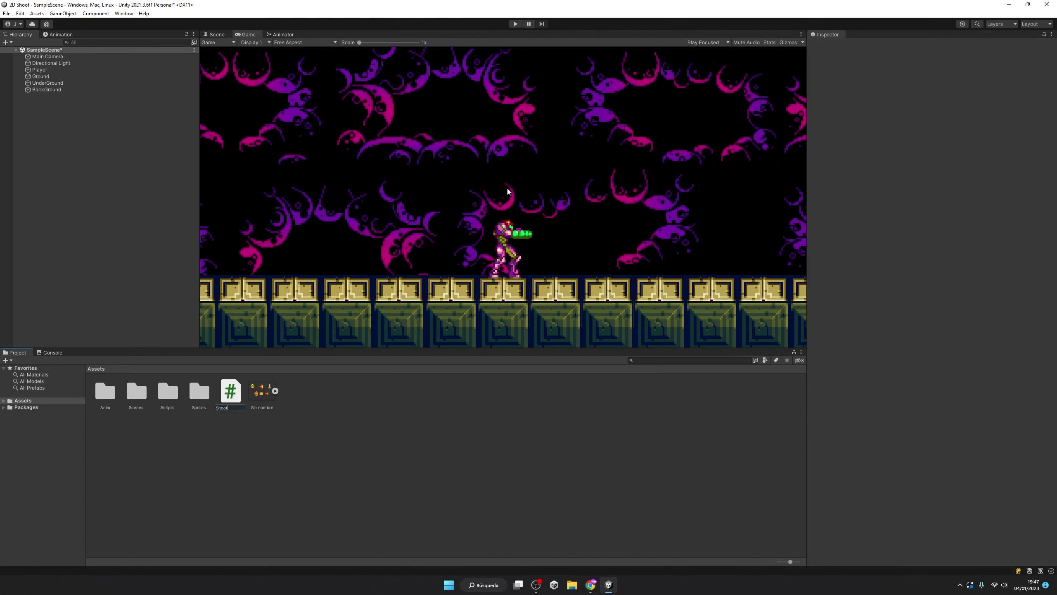
pyautogui.press('Return')
pyautogui.press('Return')
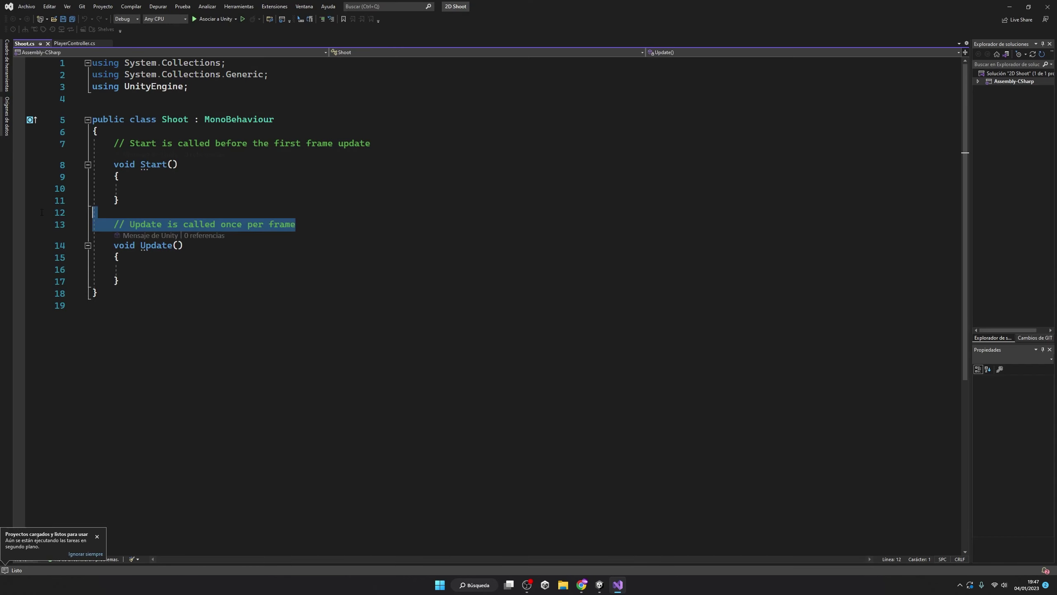
# Replace the template comments with public GameObject fields bullet1 to bullet4
pyautogui.press('Delete')
pyautogui.moveTo(371, 144); pyautogui.dragTo(159, 134)
pyautogui.press('Delete')
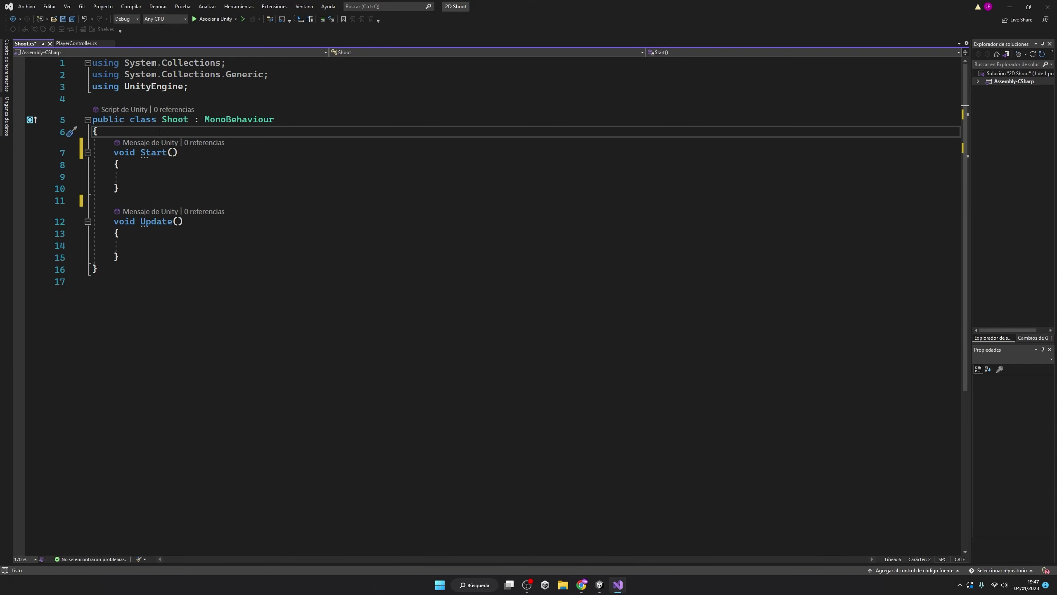
pyautogui.press('Return')
pyautogui.write('GameObject bullet1')
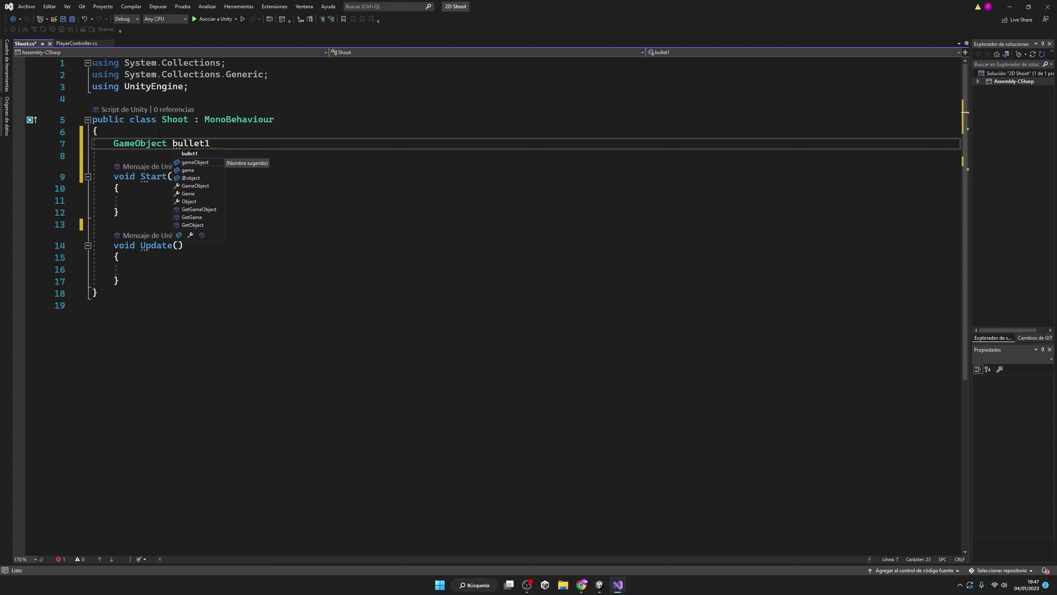
pyautogui.write(';')
pyautogui.write('public')
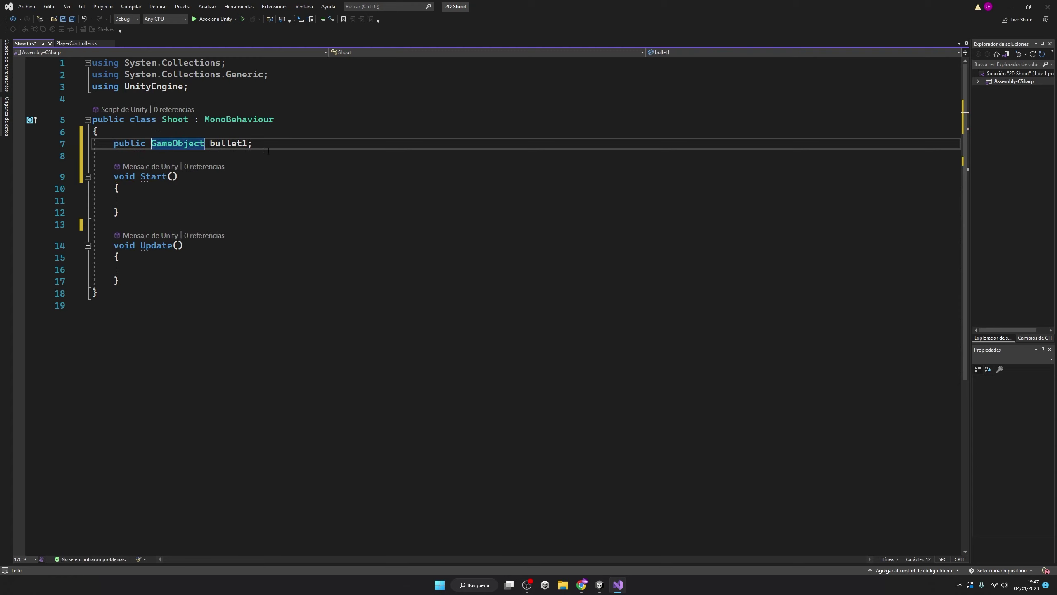
pyautogui.press('End')
pyautogui.hotkey('ctrl', 'd')
pyautogui.hotkey('ctrl', 'd')
pyautogui.hotkey('ctrl', 'd')
pyautogui.click(247, 155)
pyautogui.write('2')
pyautogui.press('Down')
pyautogui.press('BackSpace')
pyautogui.write('3')
pyautogui.press('Down')
pyautogui.press('BackSpace')
pyautogui.write('4')
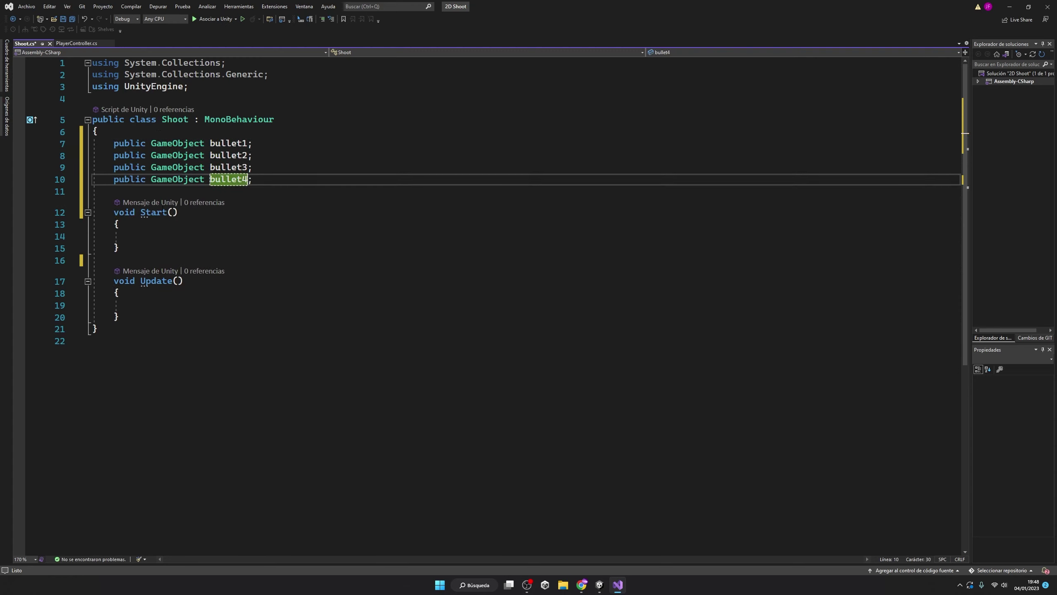
# Add an if (Input.GetKeyDown(KeyCode.K)) check inside Update
pyautogui.click(229, 238)
pyautogui.click(165, 301)
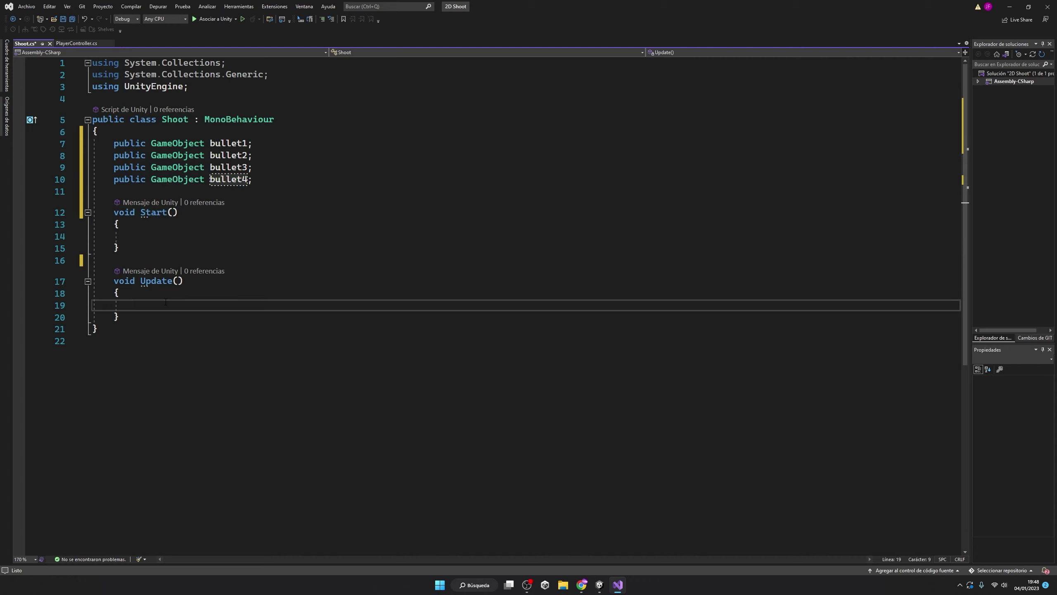
pyautogui.write('if(')
pyautogui.press('BackSpace')
pyautogui.press('Tab')
pyautogui.press('Tab')
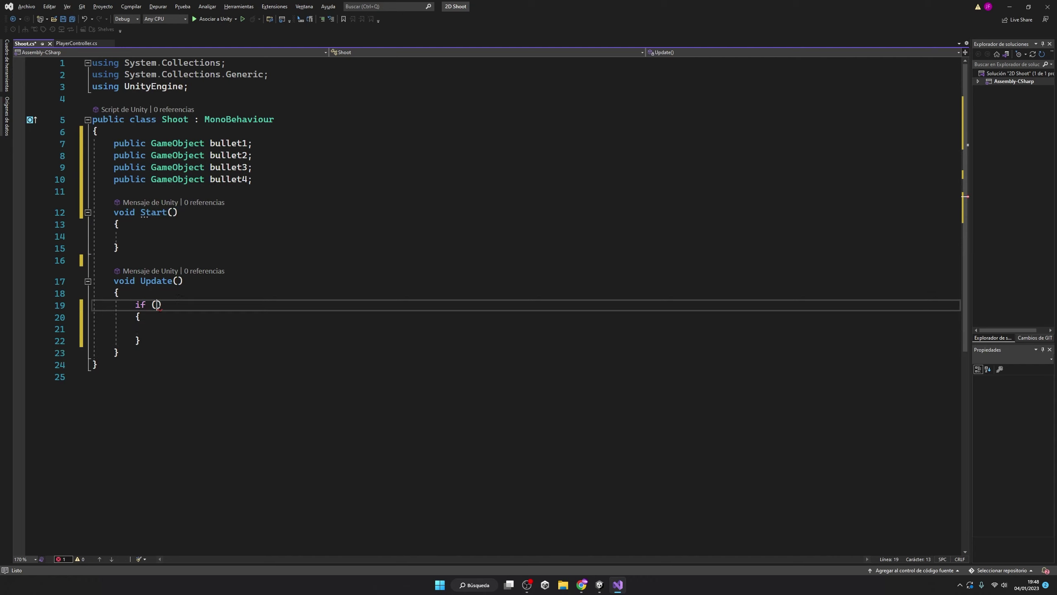
pyautogui.write('Input.get')
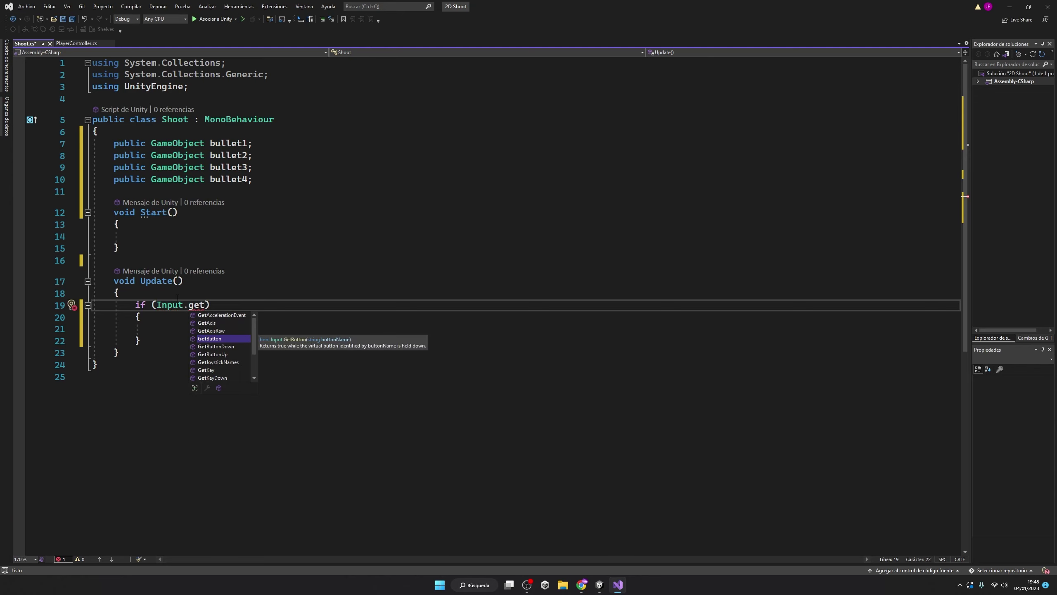
pyautogui.write('k')
pyautogui.press('BackSpace')
pyautogui.write('b')
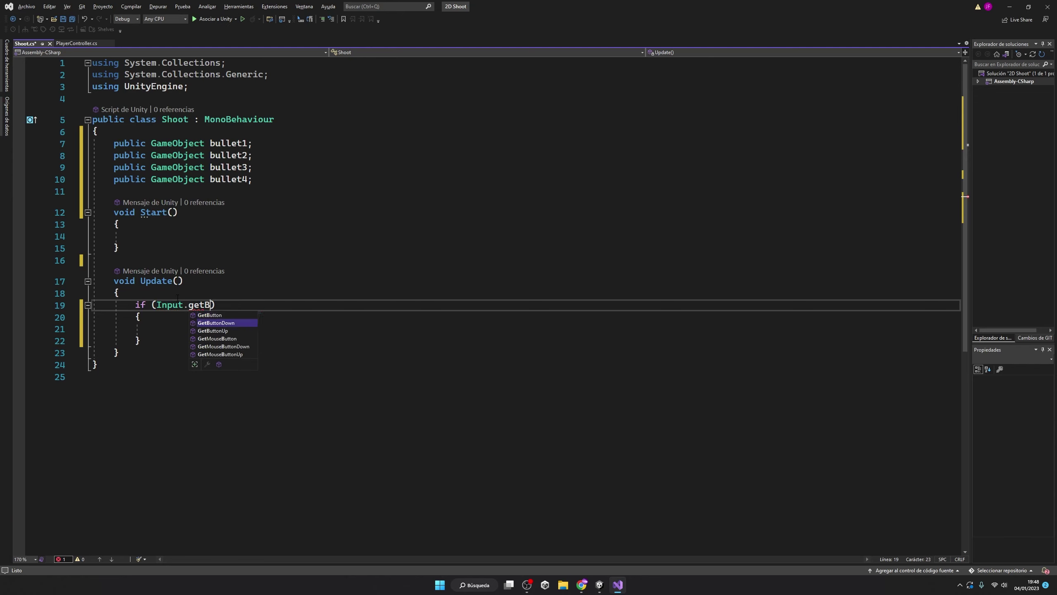
pyautogui.press('Tab')
pyautogui.press('BackSpace')
pyautogui.press('BackSpace')
pyautogui.press('BackSpace')
pyautogui.write('keyd')
pyautogui.press('Tab')
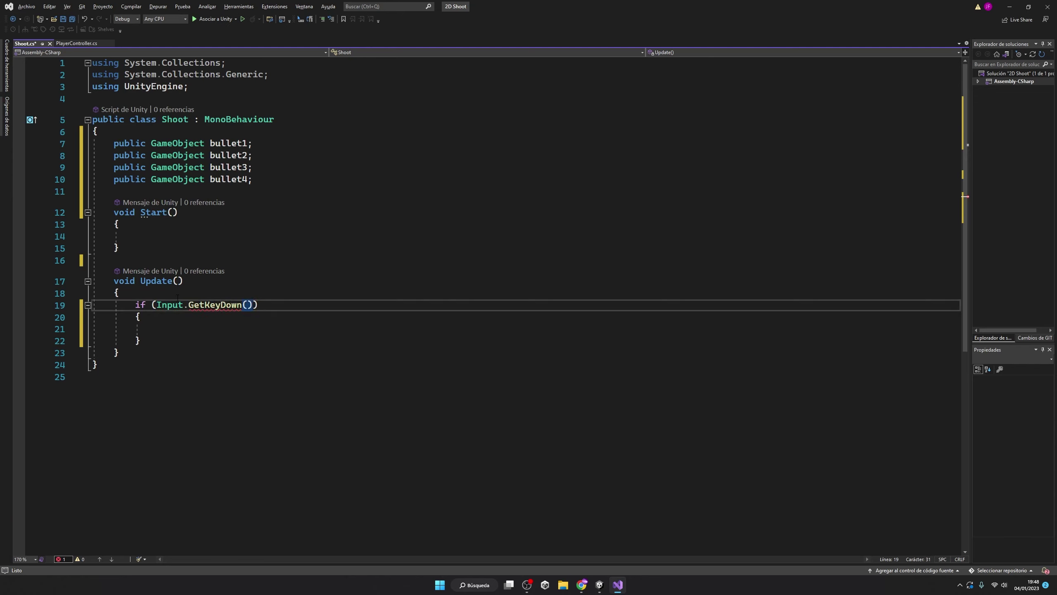
pyautogui.write('key')
pyautogui.press('Tab')
pyautogui.write('.')
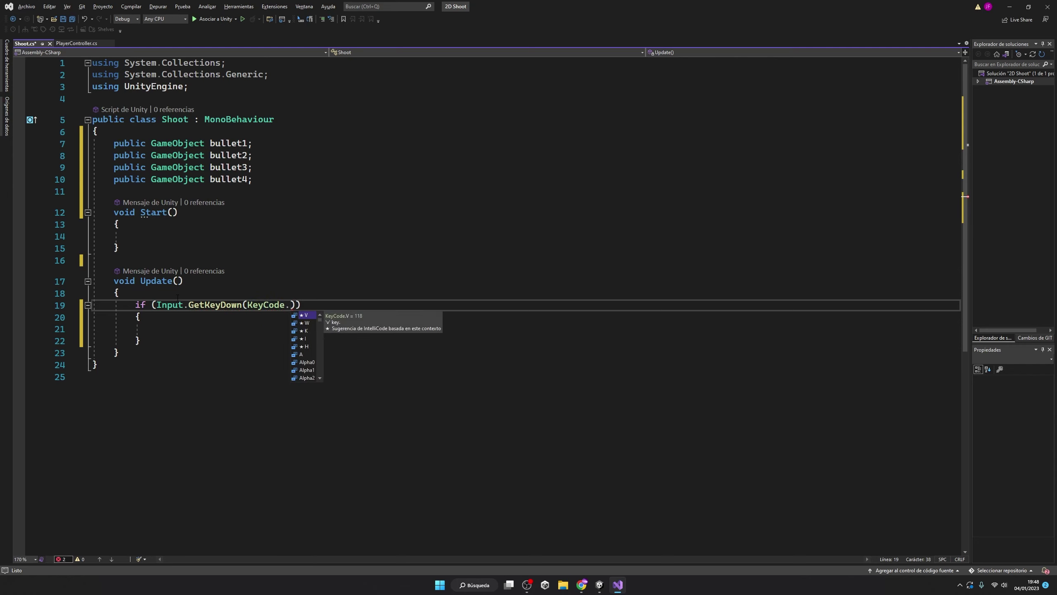
pyautogui.write('K')
pyautogui.press('Tab')
# Call ShootBullet(); inside the K-press if block
pyautogui.click(177, 329)
pyautogui.write('Sh')
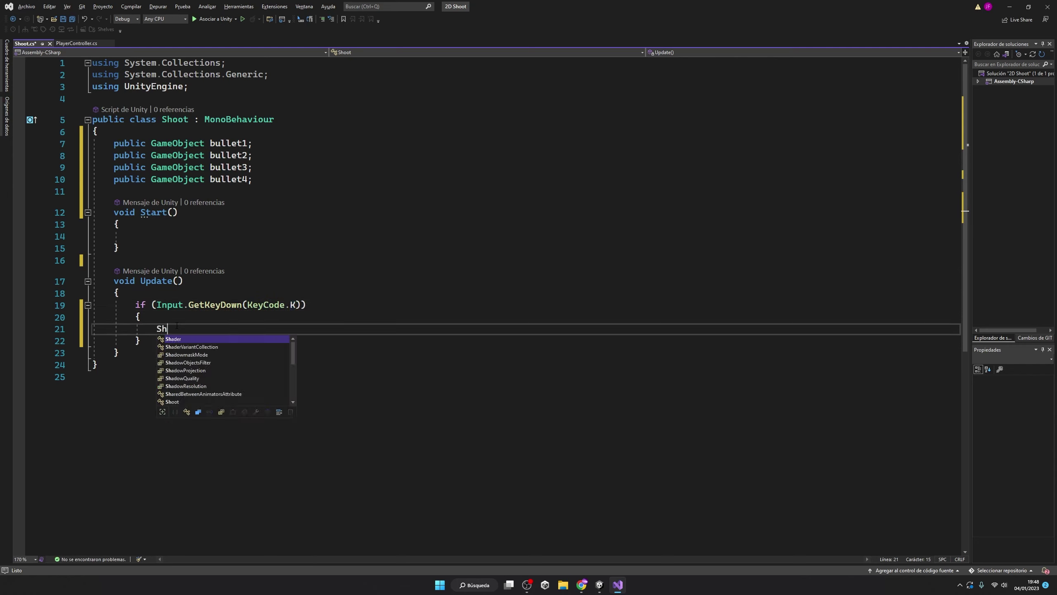
pyautogui.write('ootBullet();')
pyautogui.doubleClick(169, 328)
pyautogui.write('ShootBullet')
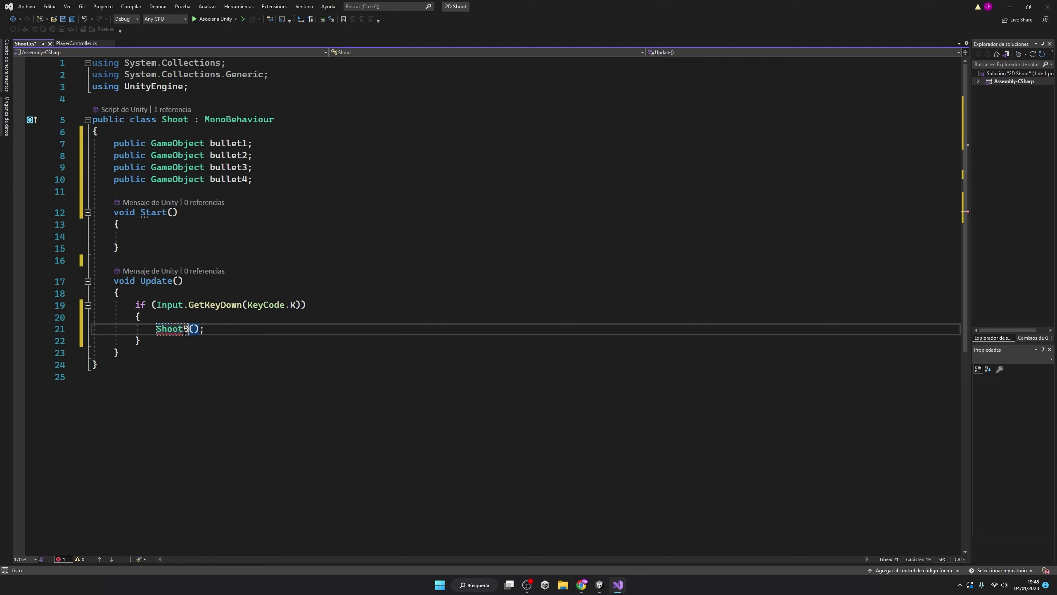
# Declare an empty private void ShootBullet() method after Update
pyautogui.click(131, 353)
pyautogui.press('Return')
pyautogui.press('Return')
pyautogui.write('pr')
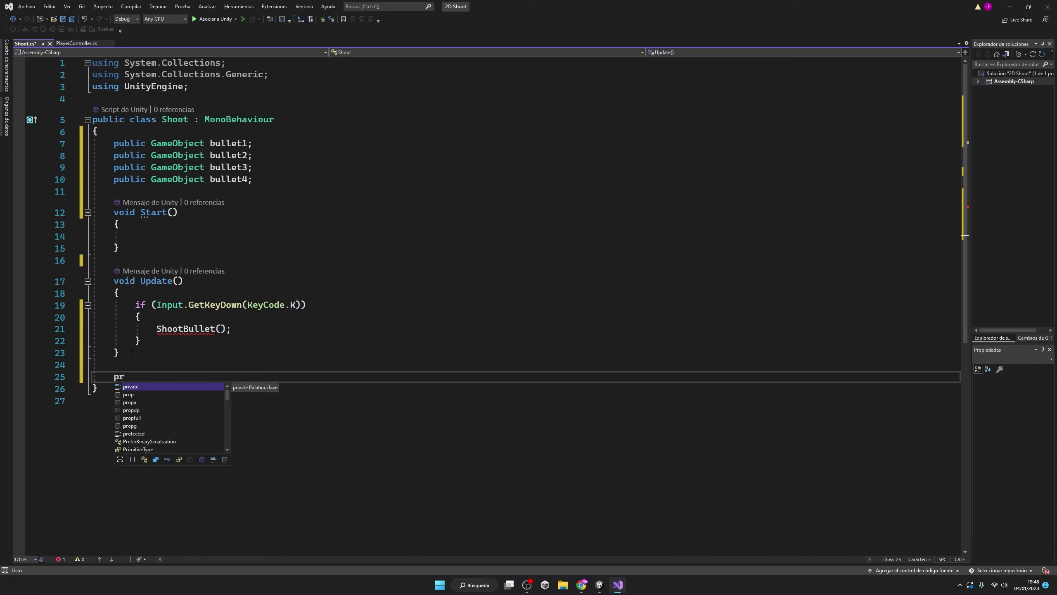
pyautogui.write('ivate void')
pyautogui.press('Tab')
pyautogui.press('Return')
# Add a public Transform shootPoint field below the bullet declarations
pyautogui.write('{')
pyautogui.press('Return')
pyautogui.click(268, 182)
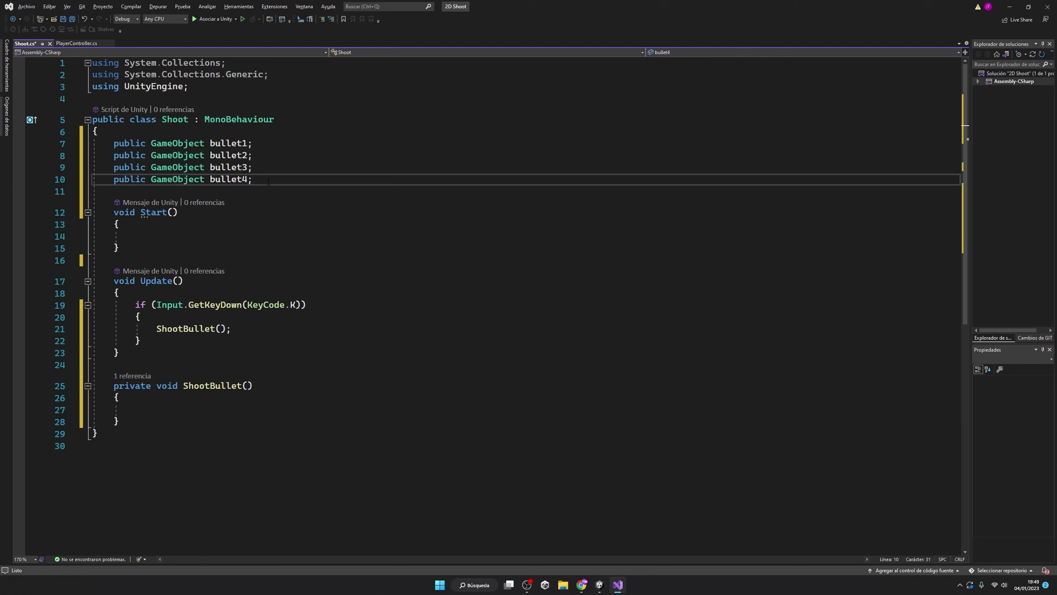
pyautogui.press('Return')
pyautogui.press('Return')
pyautogui.write('ublic Tr')
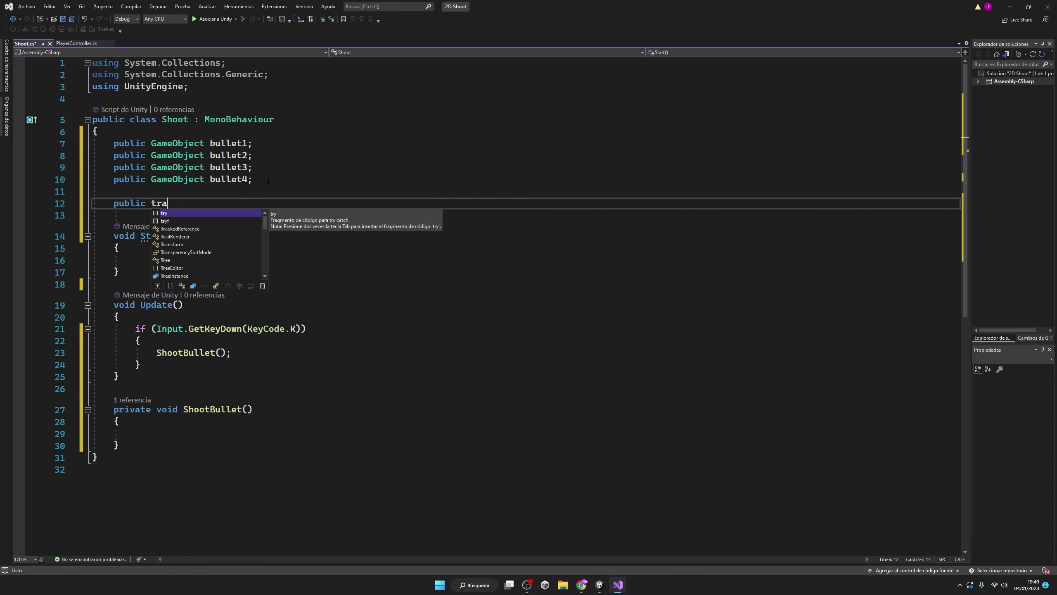
pyautogui.write('a')
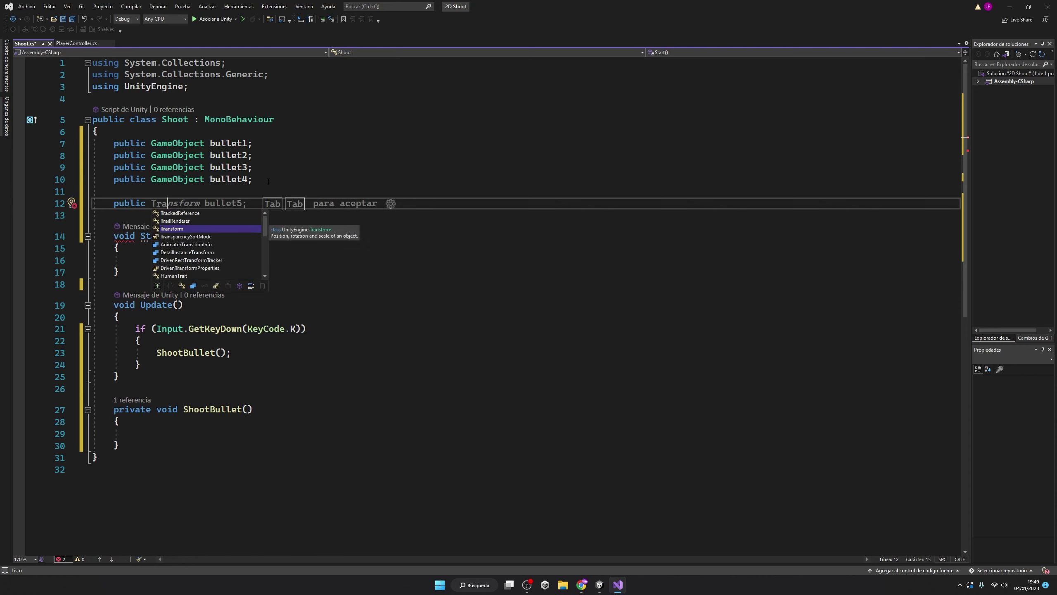
pyautogui.press('Tab')
pyautogui.write('shoot')
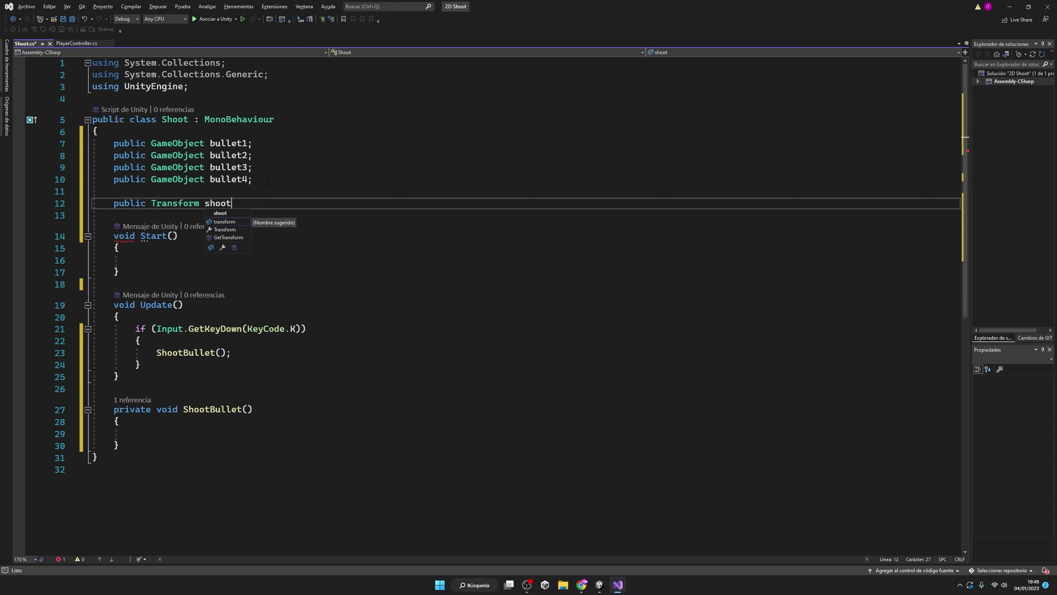
pyautogui.write('Point;')
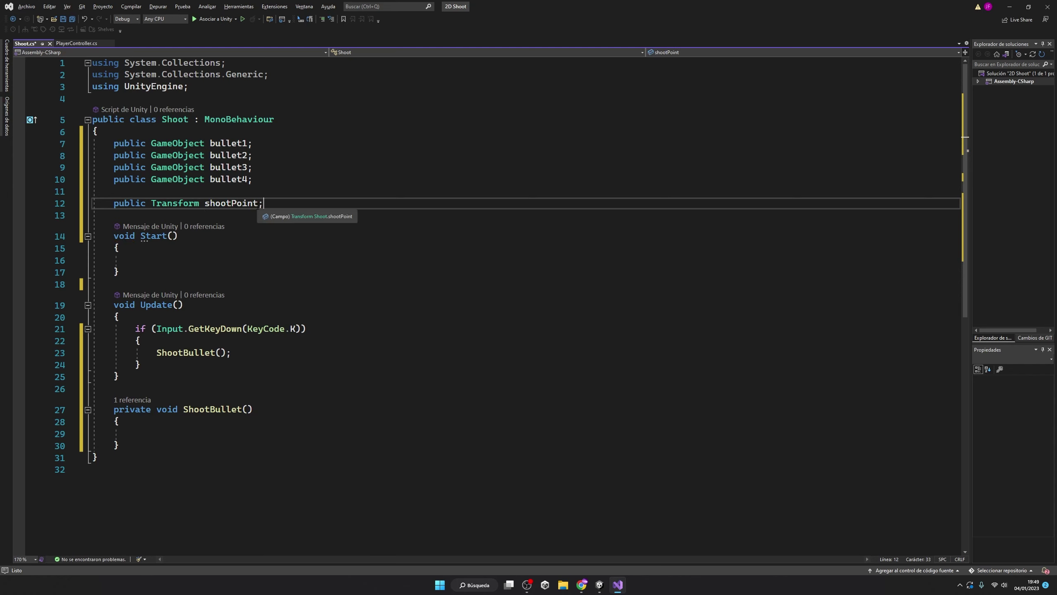
# Write var bullet = Instantiate(bullet1, shootPoint); in ShootBullet
pyautogui.click(146, 437)
pyautogui.write('v')
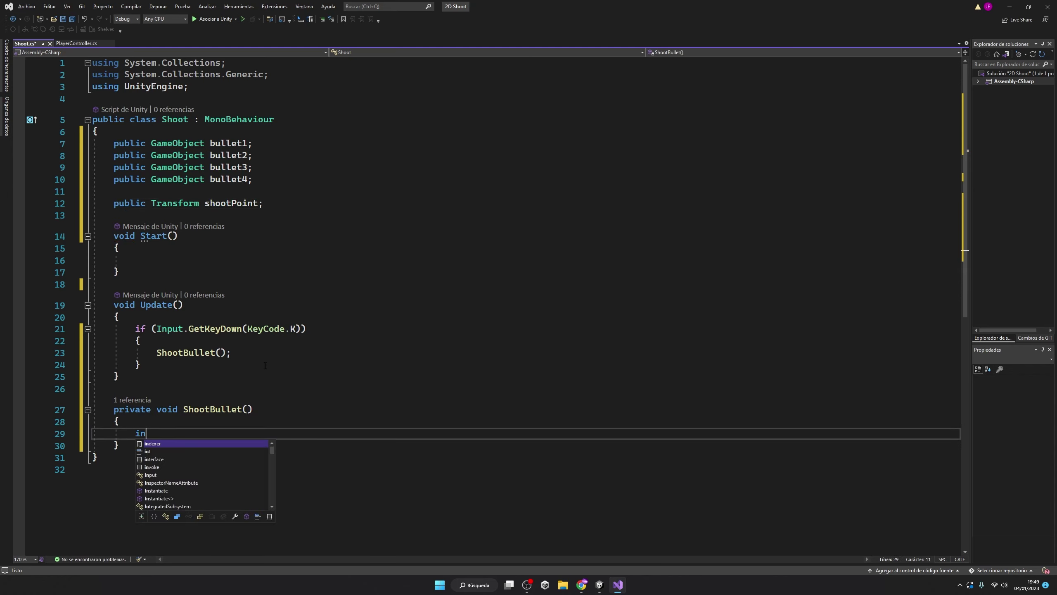
pyautogui.write('ar b')
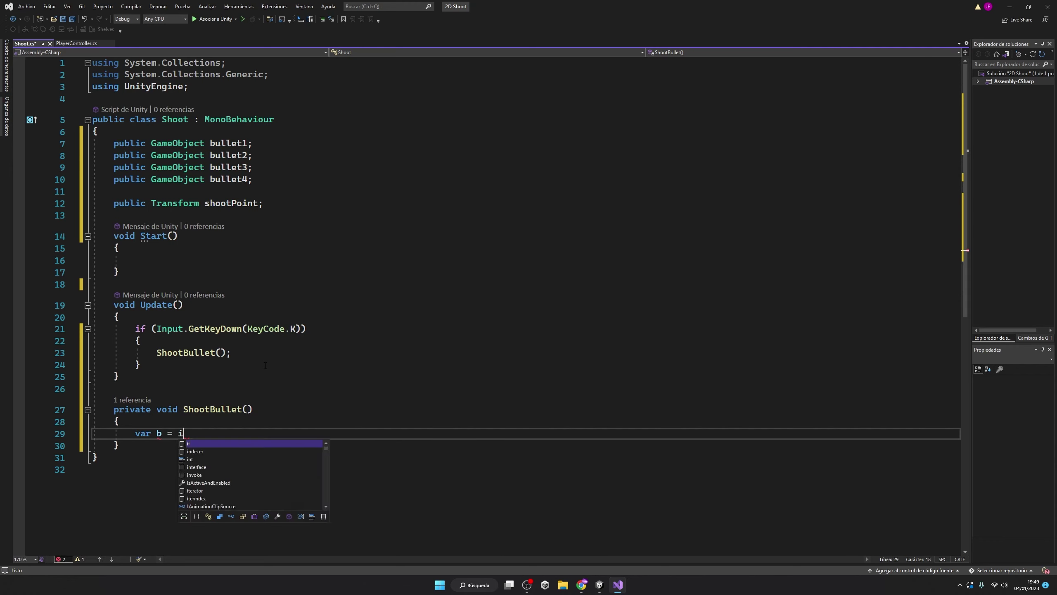
pyautogui.write('ullet = ')
pyautogui.write('In')
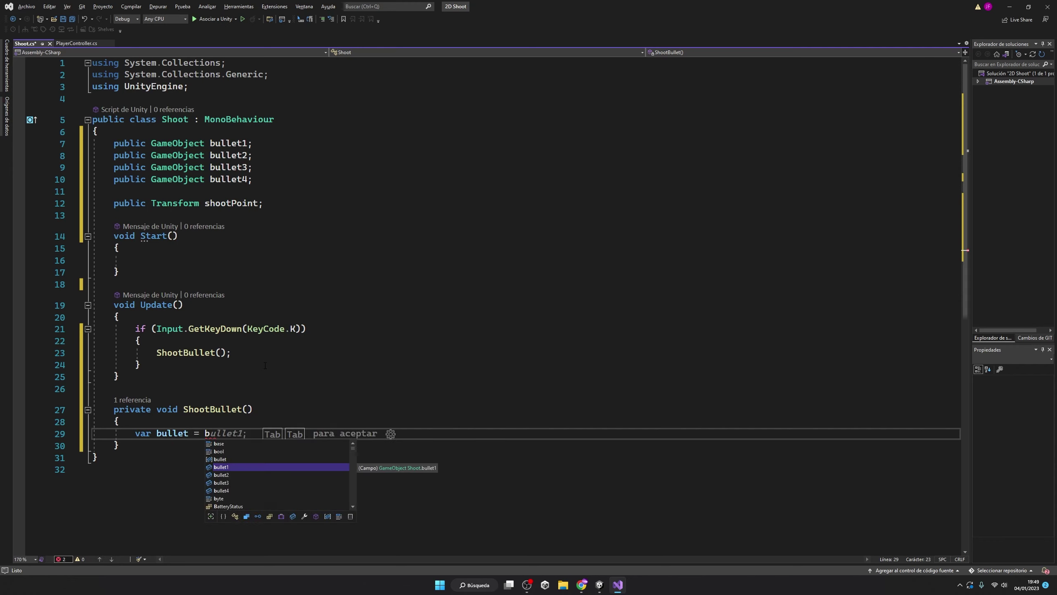
pyautogui.write('stan')
pyautogui.press('Tab')
pyautogui.write(', ')
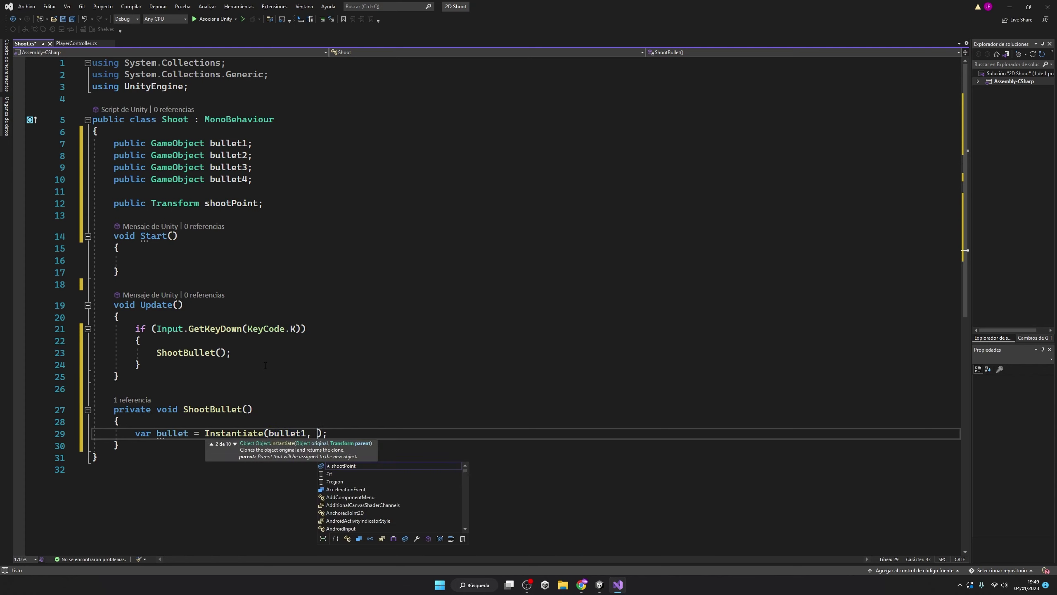
pyautogui.write('sh')
pyautogui.press('Tab')
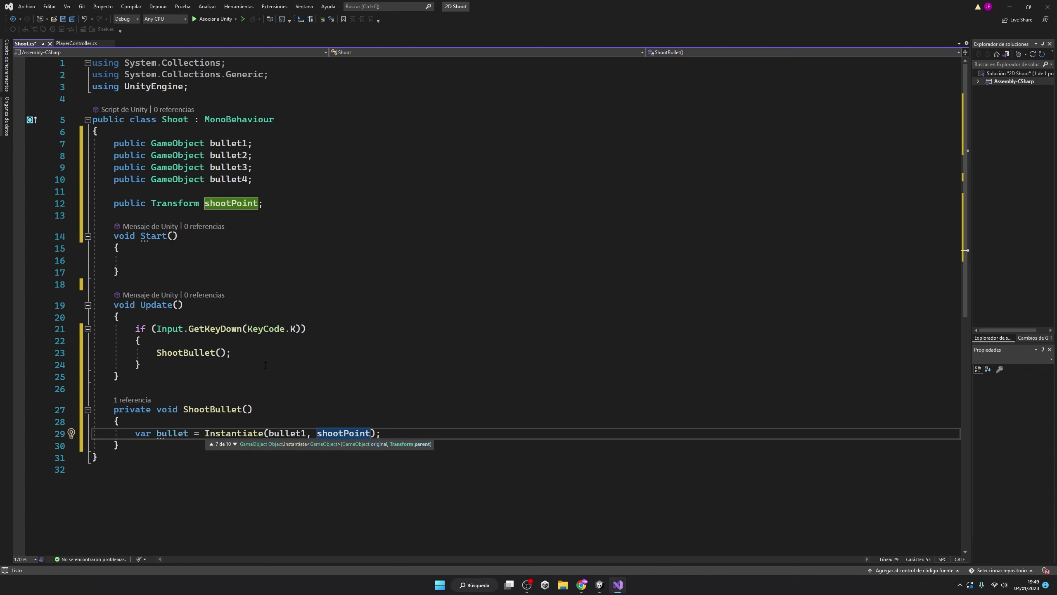
pyautogui.write(',')
pyautogui.press('BackSpace')
pyautogui.press('BackSpace')
# Save Shoot.cs, delete the empty Start method, and return to Unity
pyautogui.press('End')
pyautogui.hotkey('ctrl', 's')
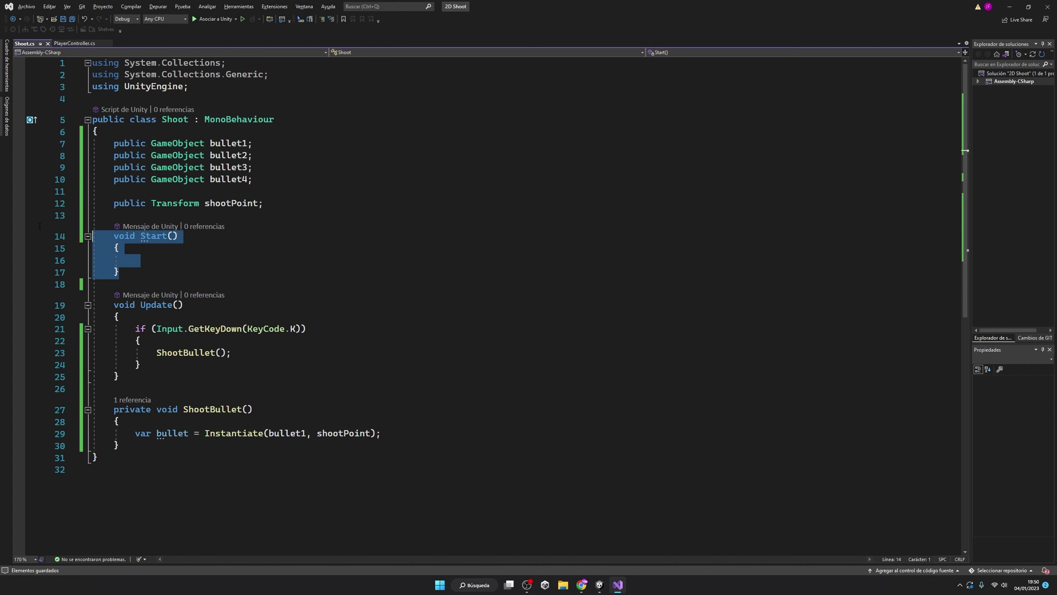
pyautogui.moveTo(119, 271); pyautogui.dragTo(265, 202)
pyautogui.press('BackSpace')
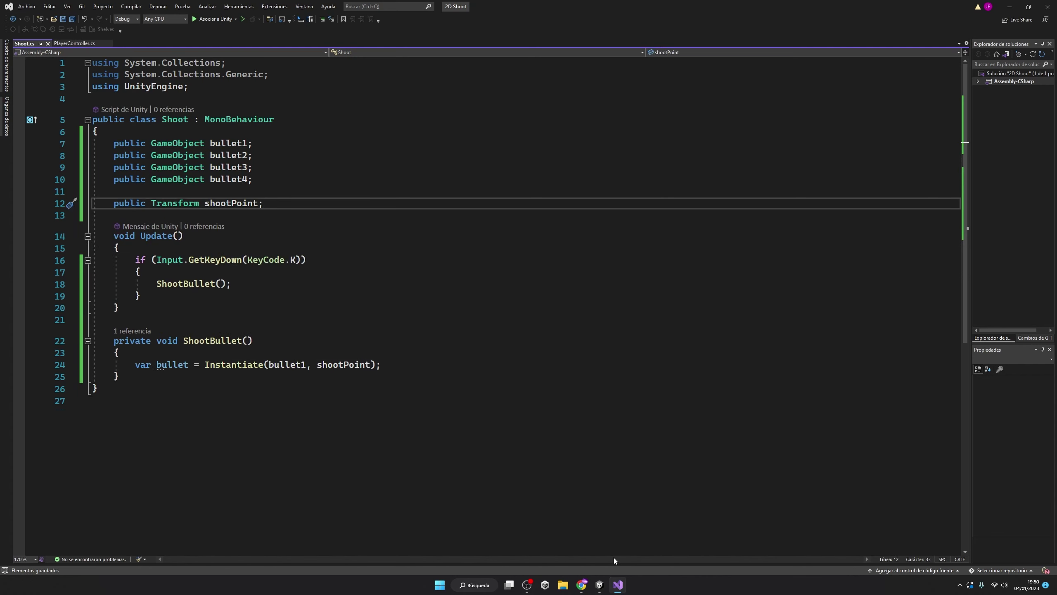
pyautogui.click(599, 585)
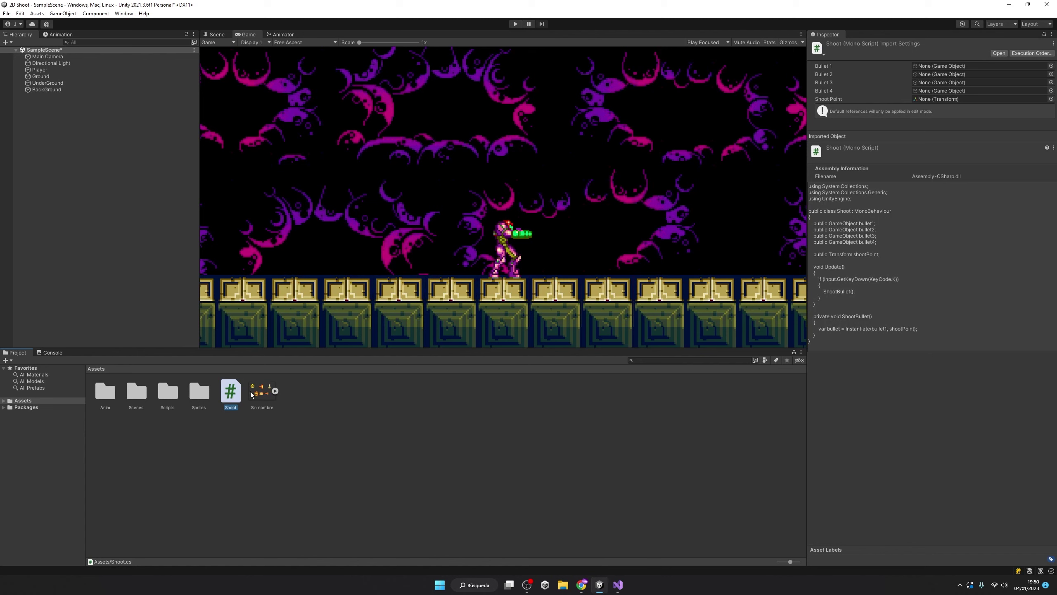
# Place the Sin nombre_0 sprite in the scene and set its Order in Layer to 10
pyautogui.click(275, 391)
pyautogui.moveTo(294, 391); pyautogui.dragTo(96, 175)
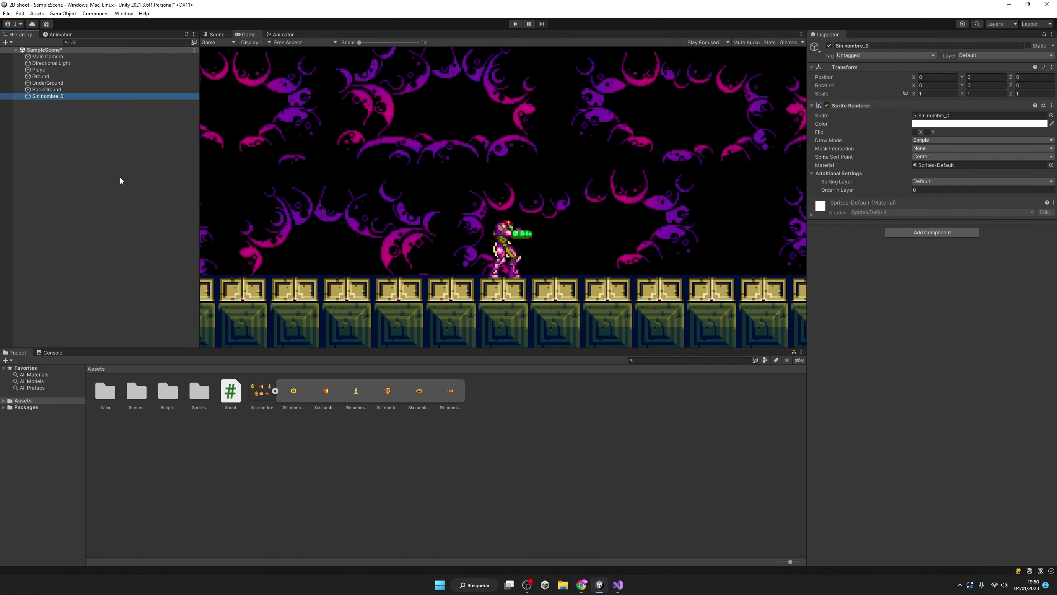
pyautogui.click(957, 189)
pyautogui.write('10')
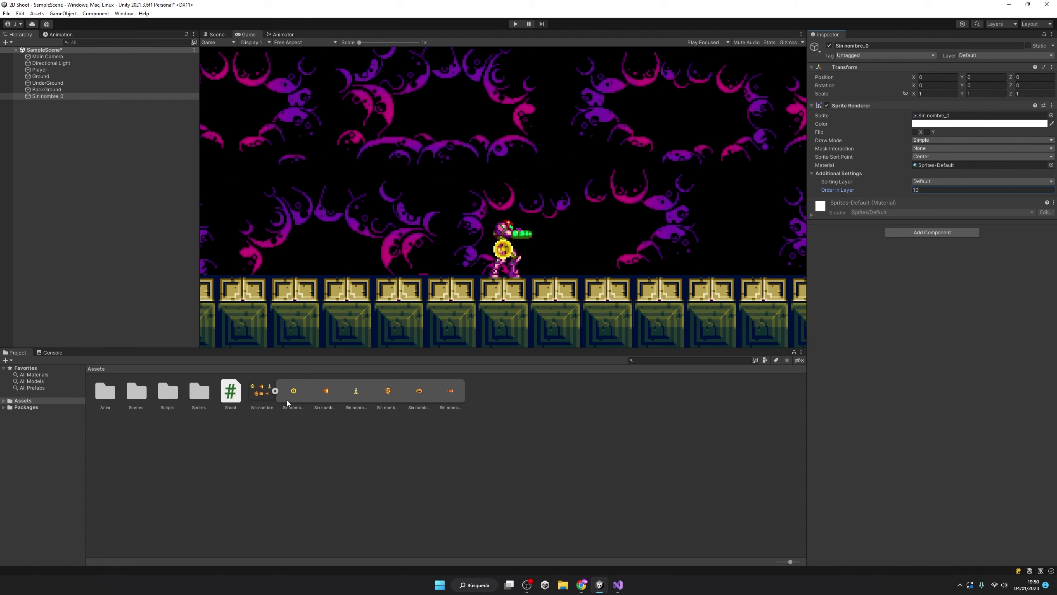
pyautogui.click(275, 391)
# Rename the sprite object Bullet1 and drag it into Assets to make a prefab
pyautogui.click(884, 45)
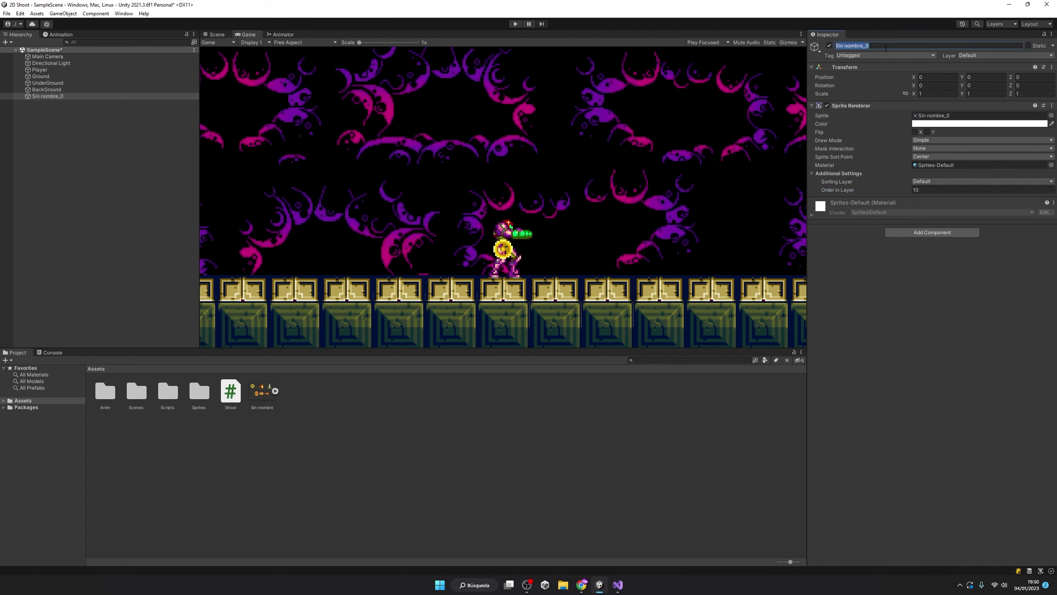
pyautogui.write('Bullet1')
pyautogui.moveTo(40, 96); pyautogui.dragTo(418, 412)
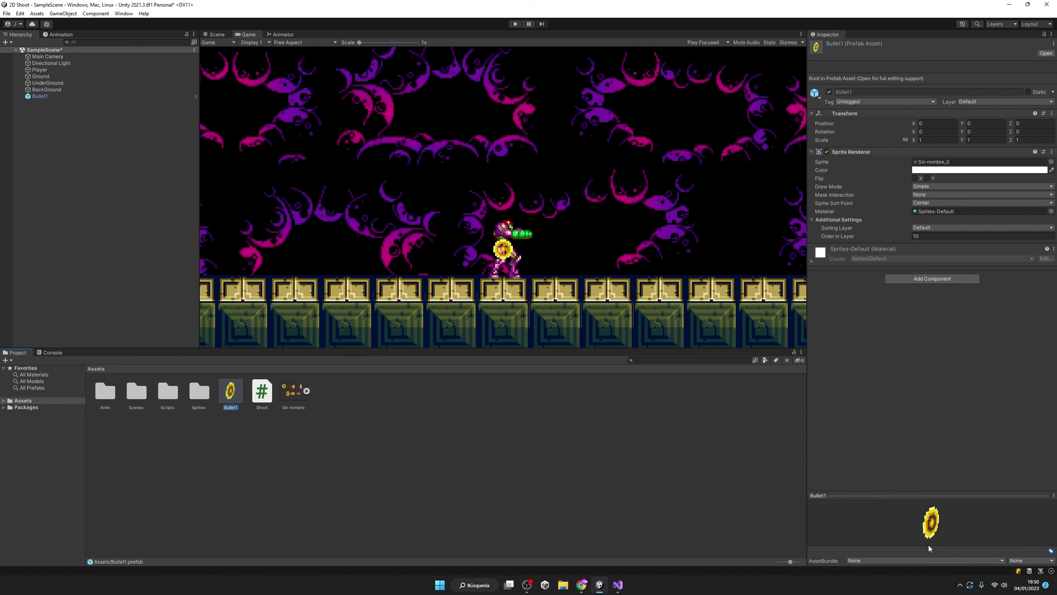
pyautogui.click(70, 115)
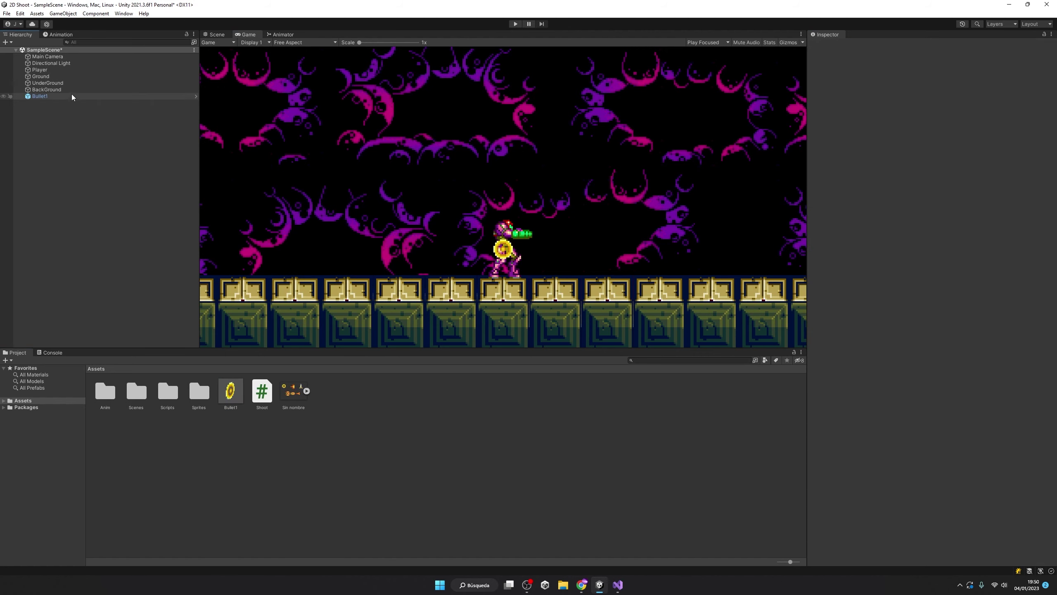
pyautogui.click(71, 95)
# Delete the Bullet1 scene instance, add the Shoot script to Player, and assign the Bullet1 prefab
pyautogui.press('Delete')
pyautogui.click(61, 70)
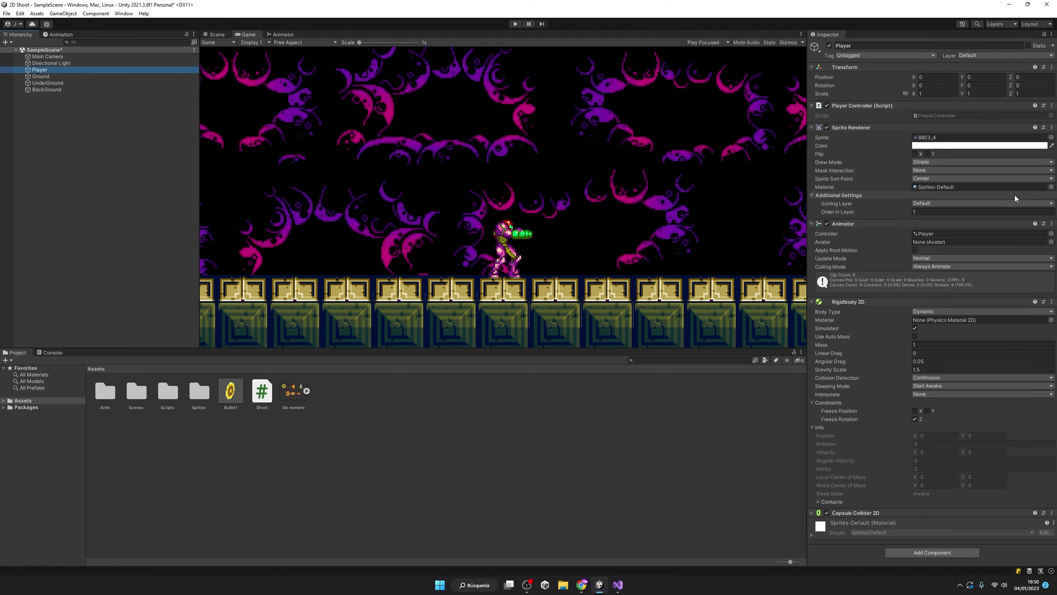
pyautogui.click(818, 128)
pyautogui.click(812, 146)
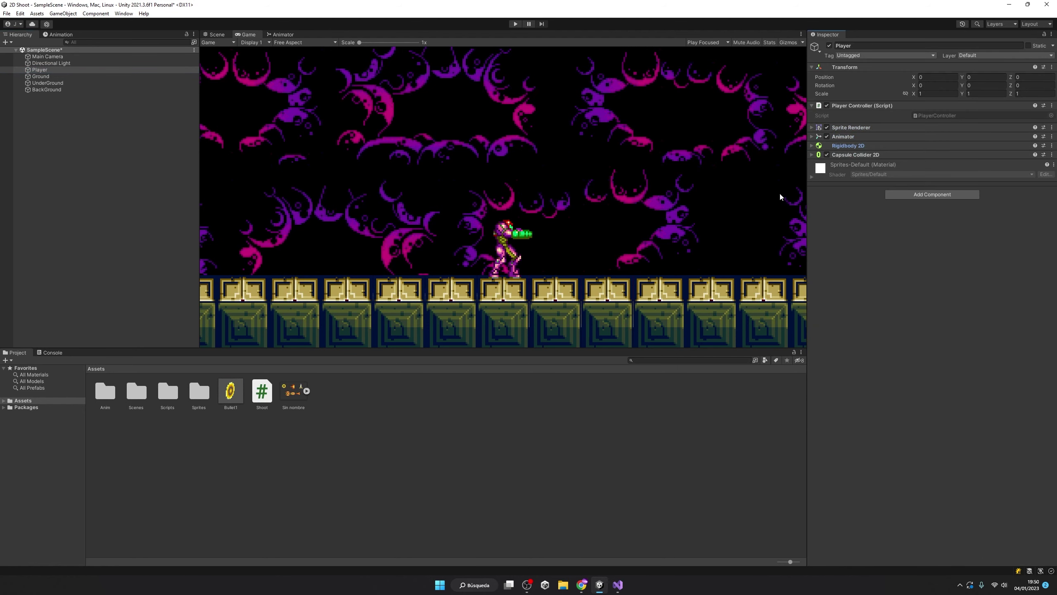
pyautogui.moveTo(900, 99); pyautogui.dragTo(899, 100)
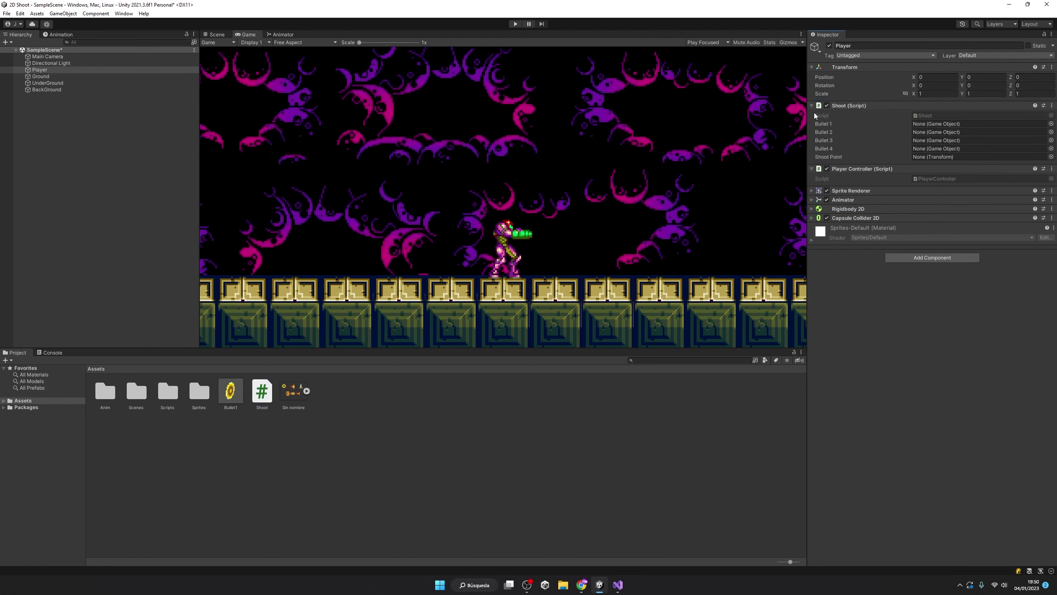
pyautogui.click(812, 168)
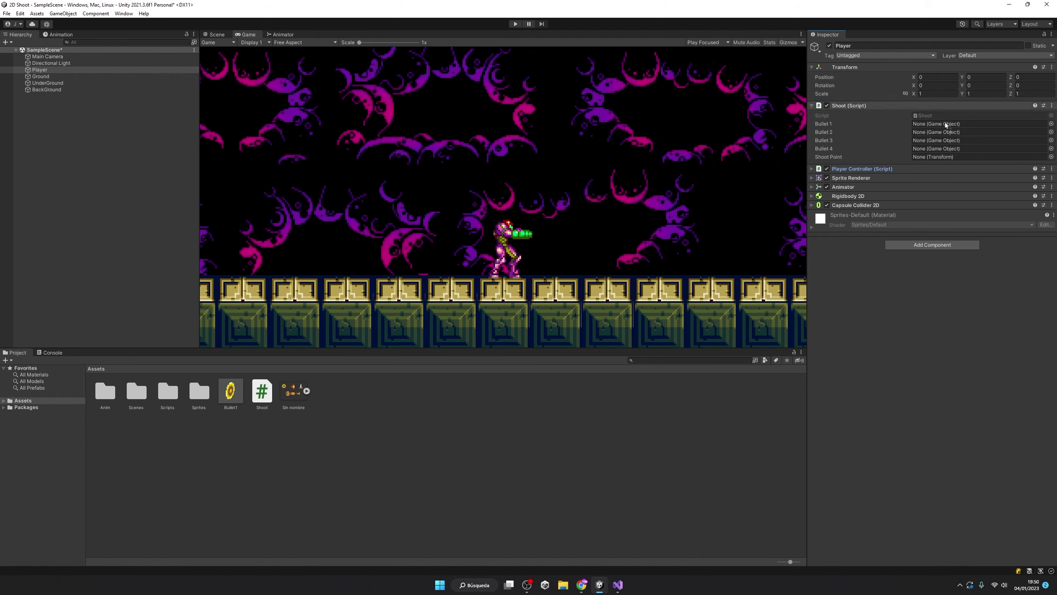
pyautogui.moveTo(230, 391); pyautogui.dragTo(945, 122)
# Create an empty Player child named ShootingPoint and set it as Shoot's Shoot Point
pyautogui.rightClick(58, 70)
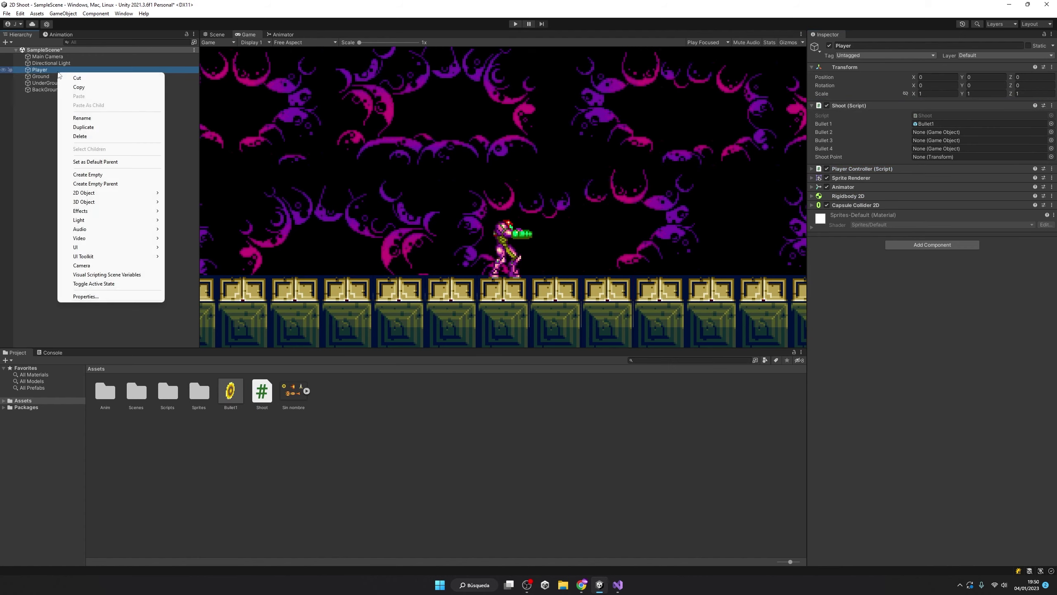
pyautogui.click(84, 179)
pyautogui.write('ShootingPoint')
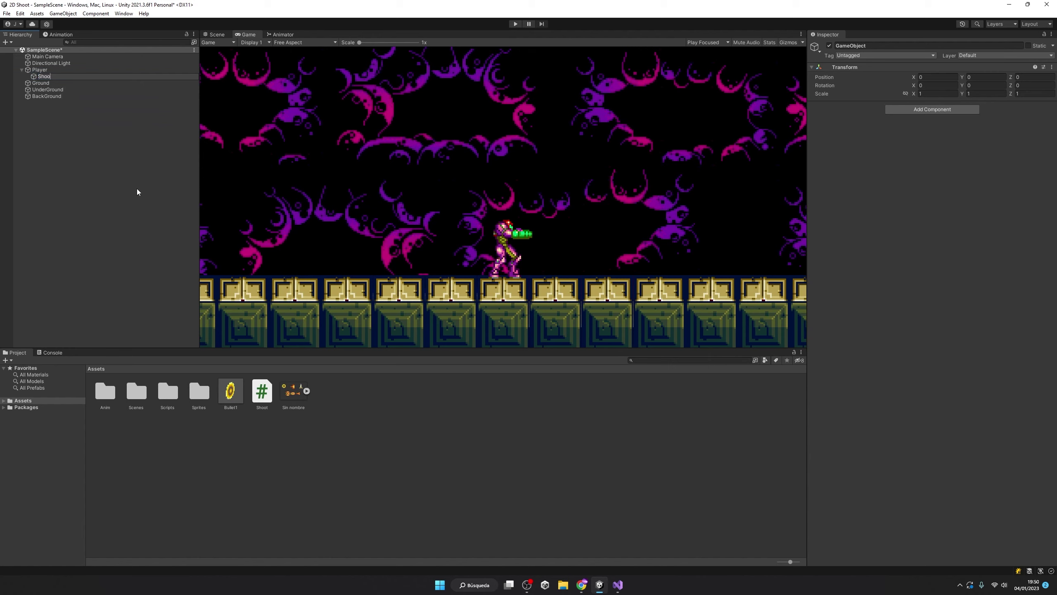
pyautogui.press('Return')
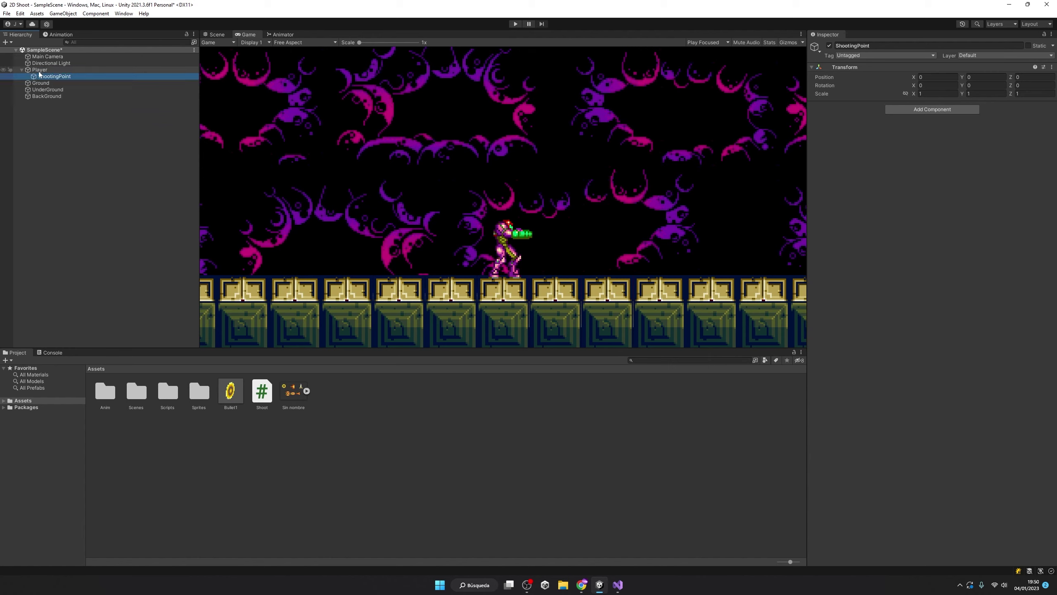
pyautogui.click(40, 69)
pyautogui.moveTo(54, 77); pyautogui.dragTo(971, 158)
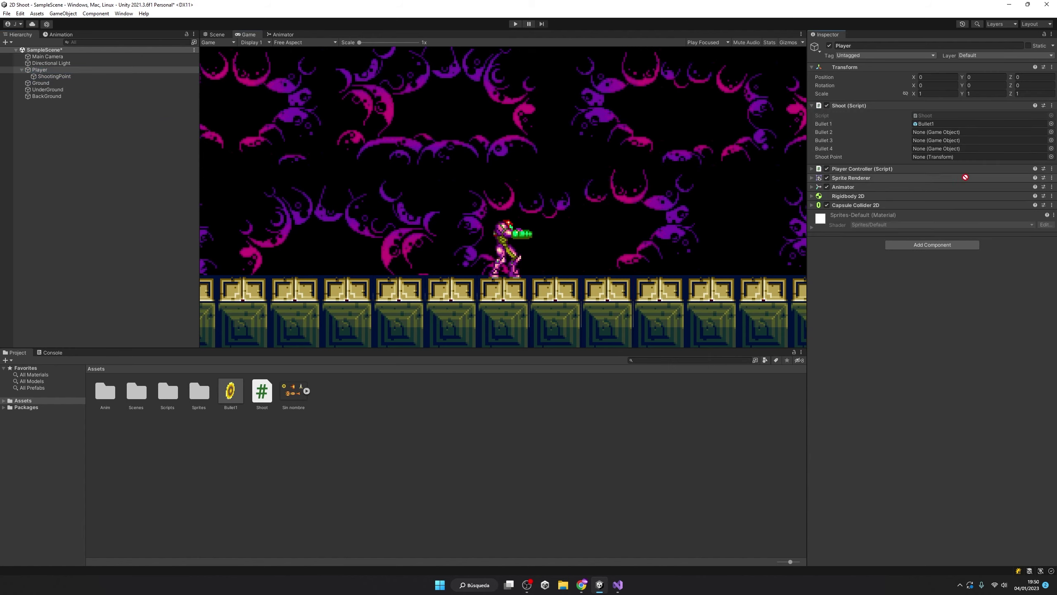
# Frame ShootingPoint in the Scene view and show its move handles
pyautogui.doubleClick(62, 76)
pyautogui.click(76, 76)
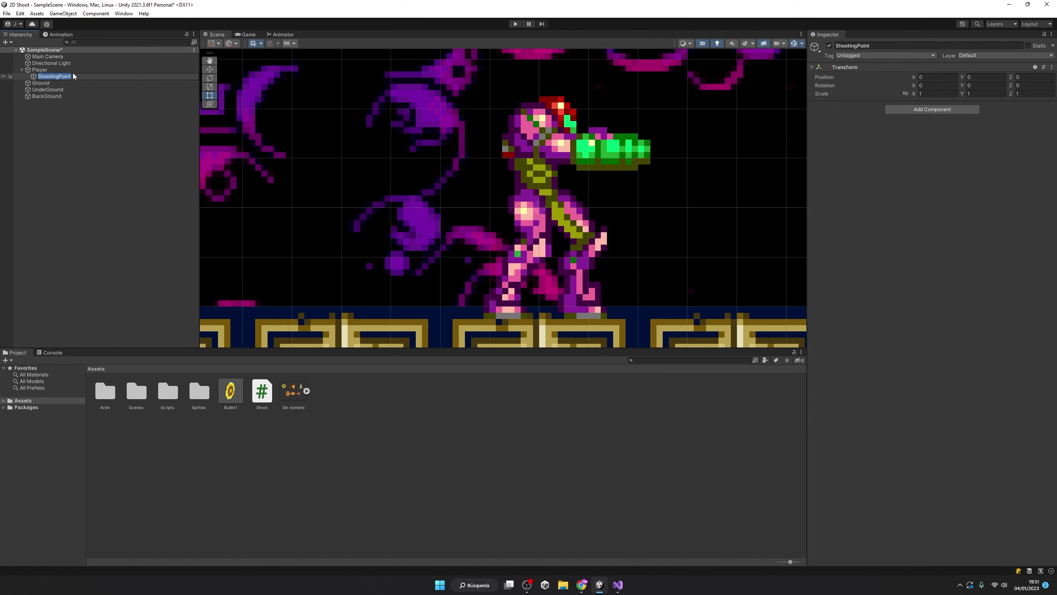
pyautogui.scroll(-3, 706, 209)
pyautogui.scroll(-3, 585, 196)
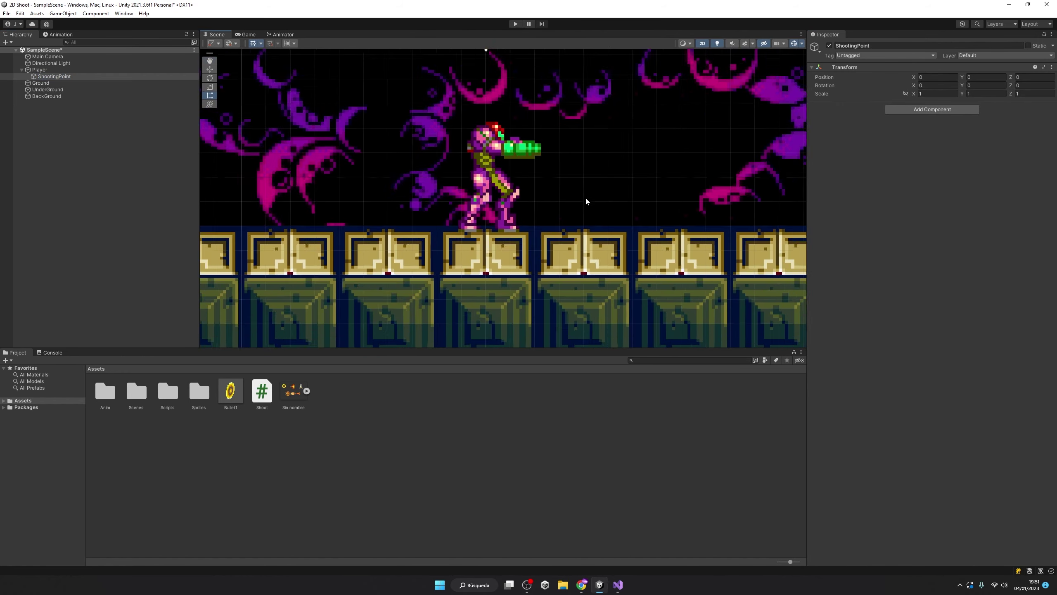
pyautogui.scroll(-3, 591, 208)
pyautogui.click(210, 70)
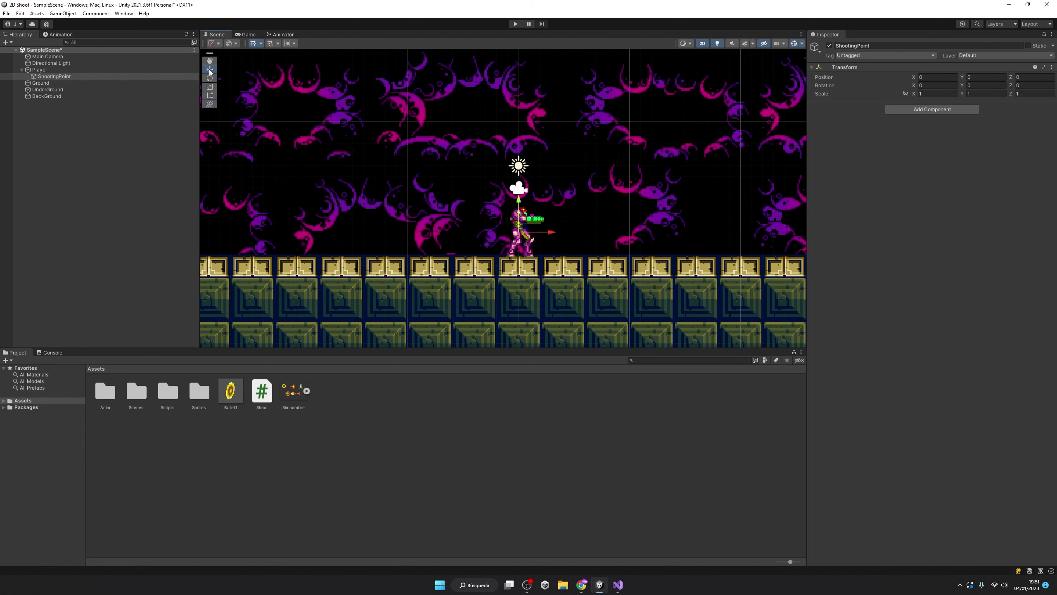
pyautogui.click(119, 70)
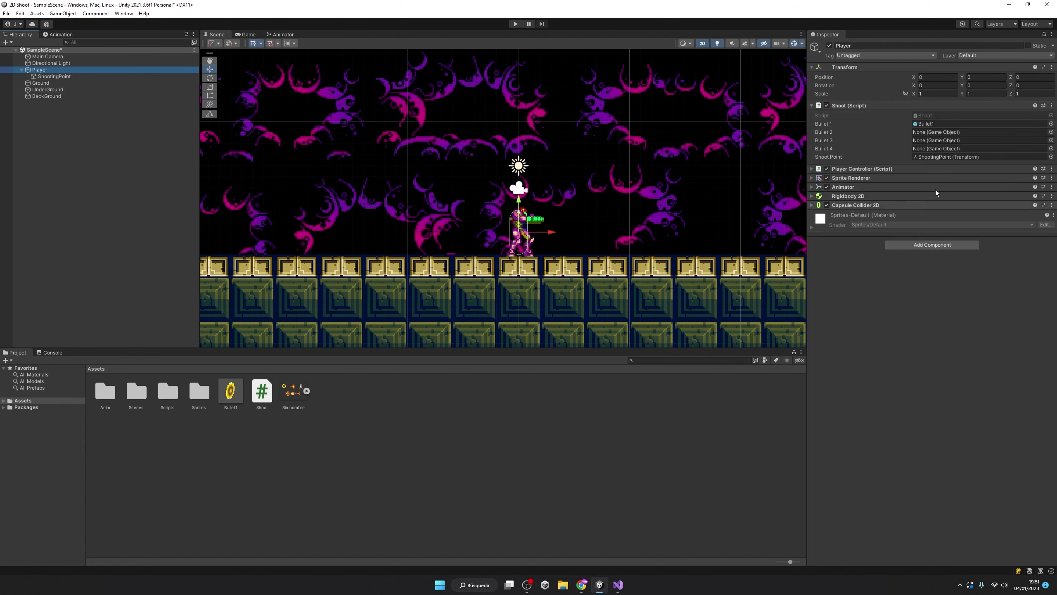
# Play-test moving and shooting, checking bullet clones appear under ShootingPoint, then stop
pyautogui.click(516, 24)
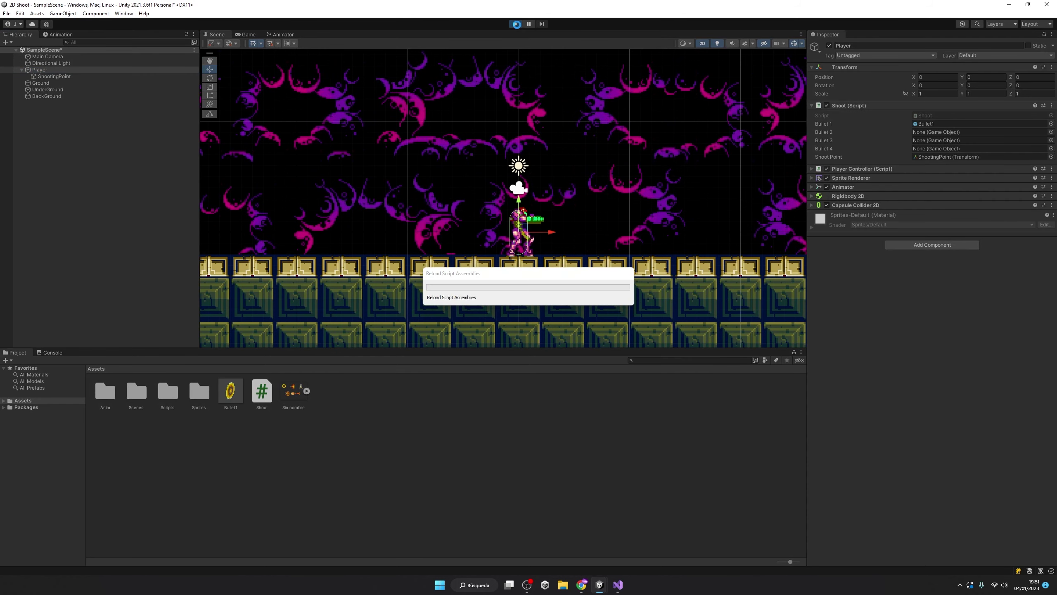
pyautogui.press('Left')
pyautogui.press('Right')
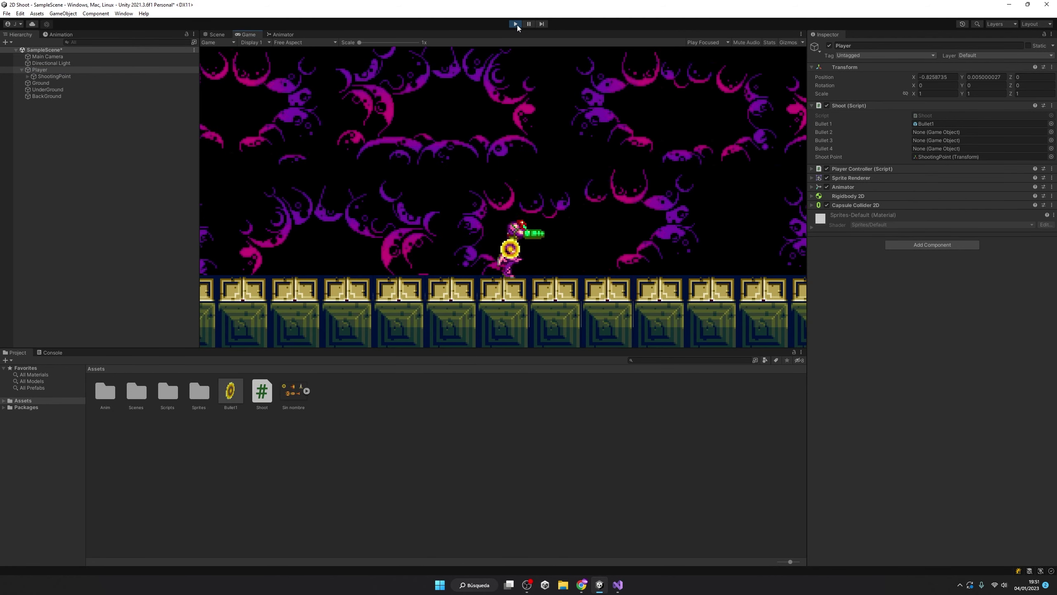
pyautogui.press('Right')
pyautogui.press('Left')
pyautogui.press('Right')
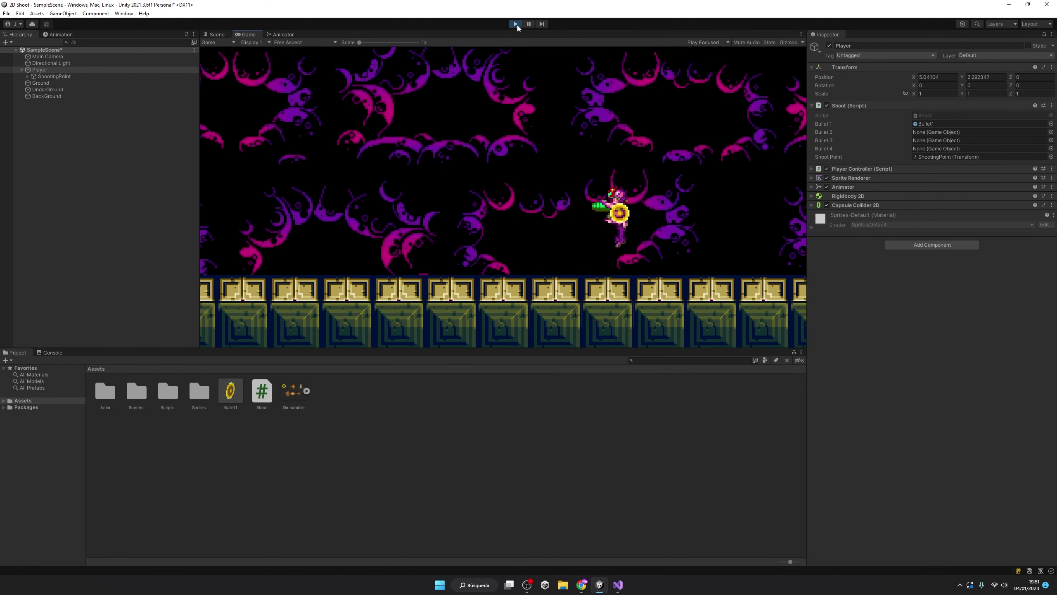
pyautogui.press('Left')
pyautogui.click(28, 76)
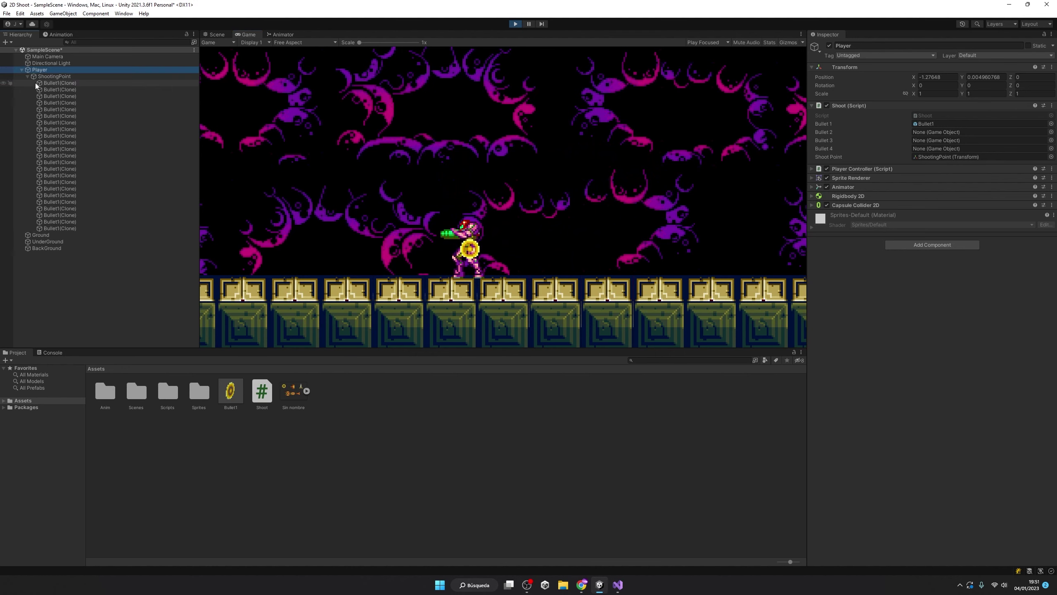
pyautogui.hotkey('ctrl', 'p')
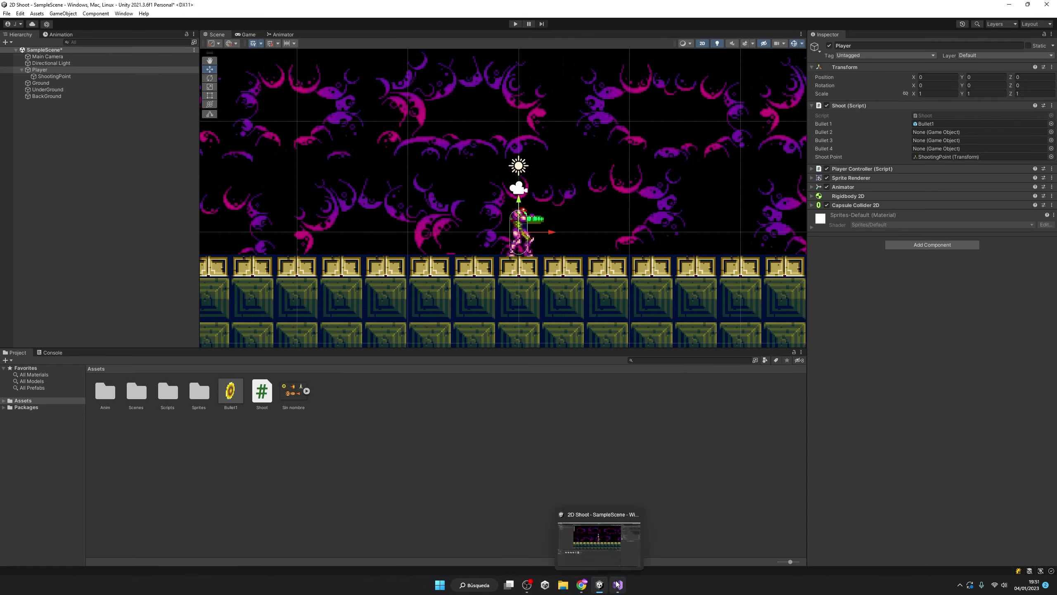
# After the Instantiate call, accept the IntelliCode SetParent suggestion and replace its arguments with null
pyautogui.click(599, 584)
pyautogui.press('Return')
pyautogui.write('bullet')
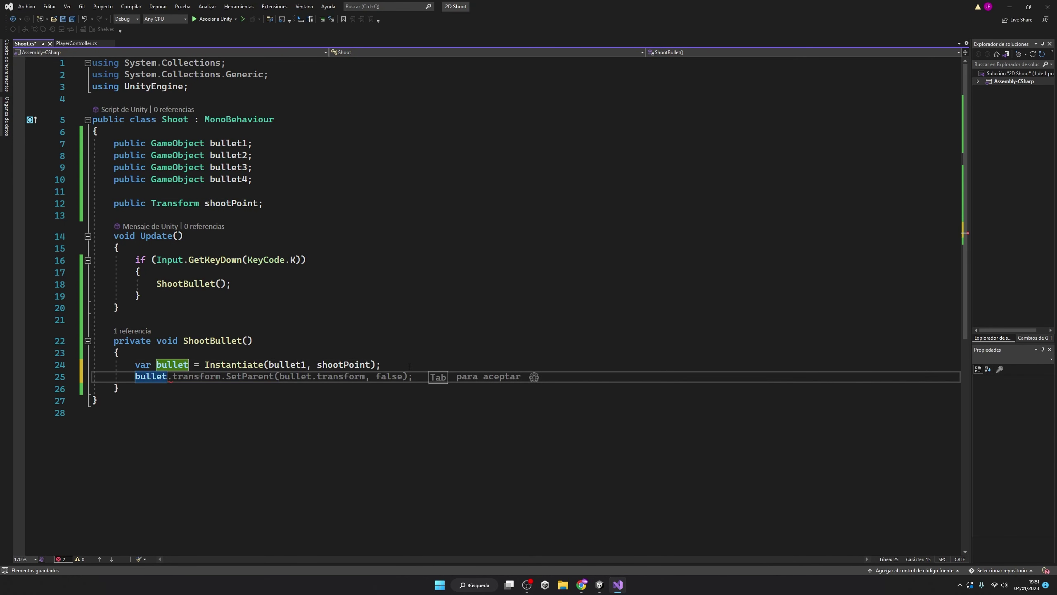
pyautogui.write('.transform')
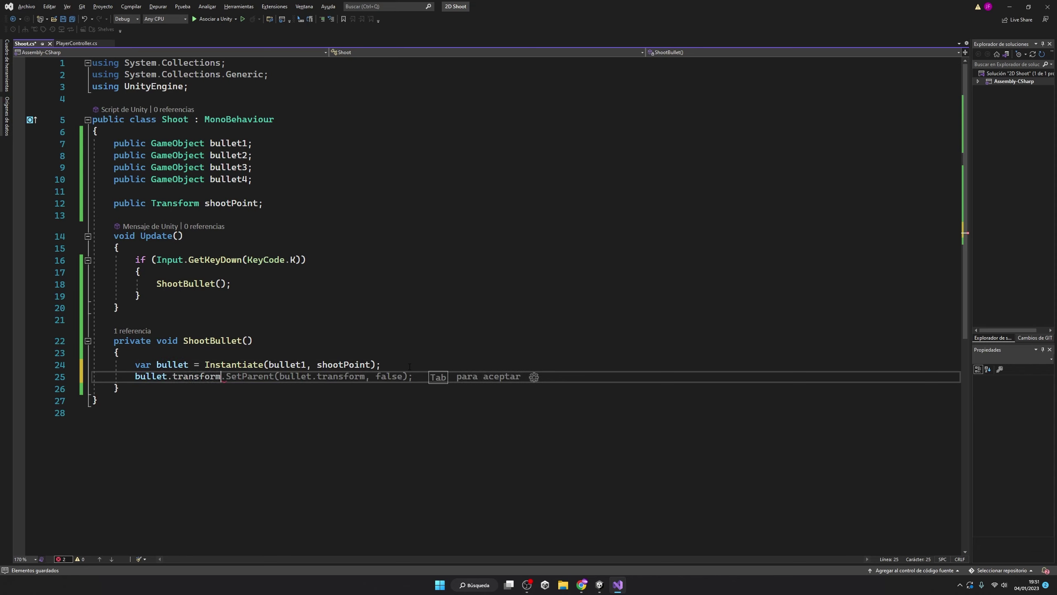
pyautogui.press('Tab')
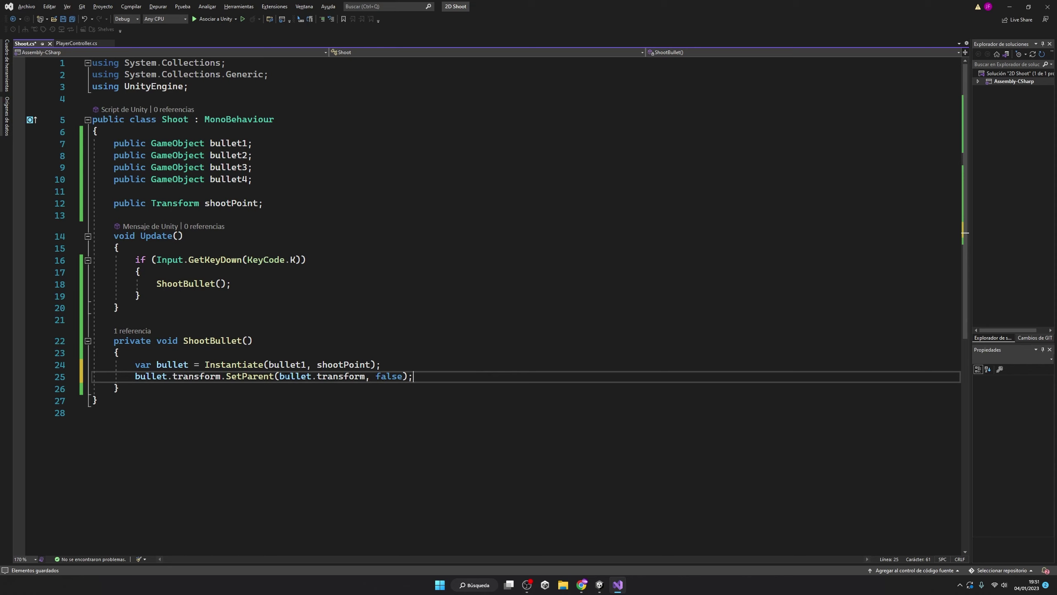
pyautogui.moveTo(279, 376); pyautogui.dragTo(403, 376)
pyautogui.press('BackSpace')
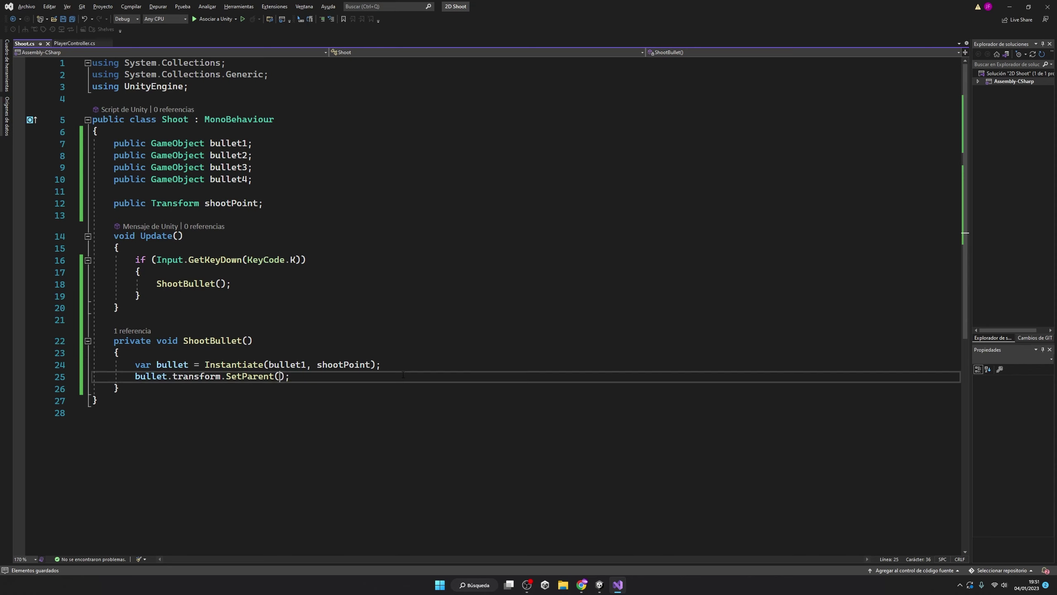
pyautogui.write('null')
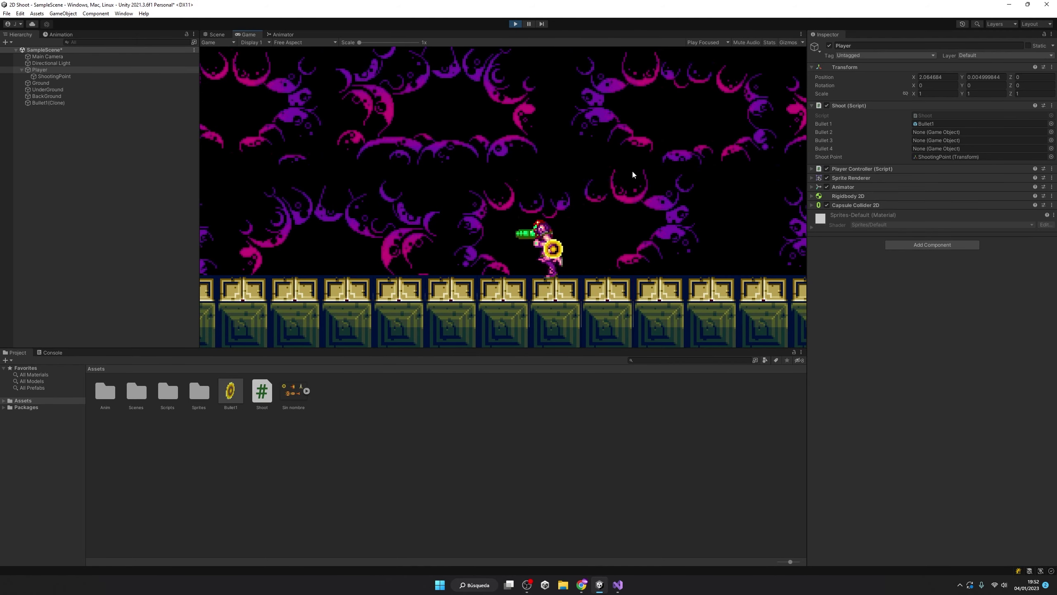
# Run, jump and fire in Play mode, confirming bullets stay behind as root-level Bullet1(Clone) objects
pyautogui.press('Left')
pyautogui.press('Right')
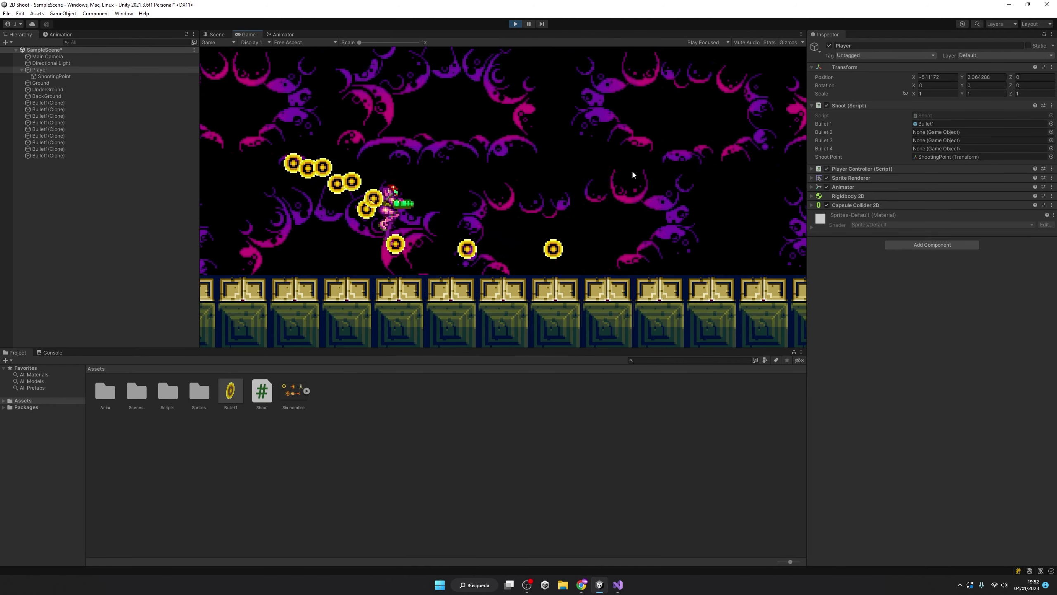
pyautogui.press('Right')
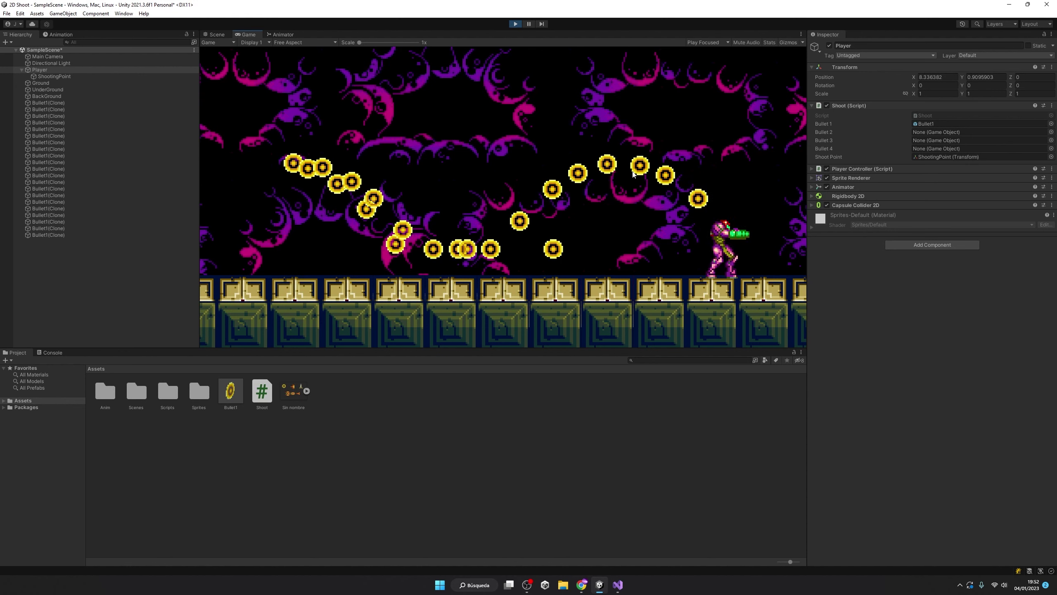
pyautogui.press('space')
pyautogui.press('Left')
pyautogui.press('Left')
pyautogui.press('space')
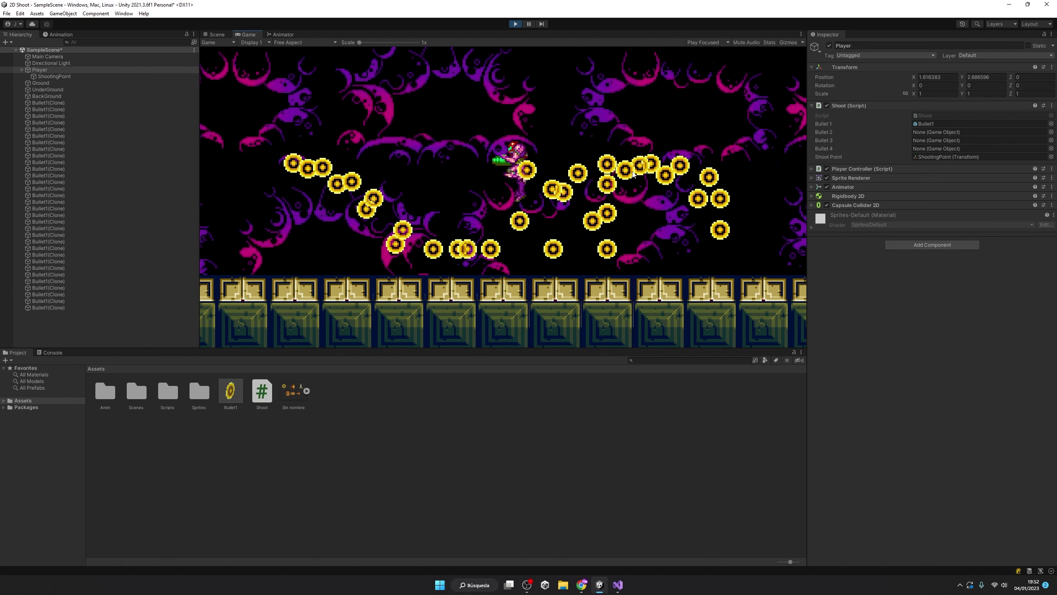
pyautogui.press('Right')
pyautogui.press('Left')
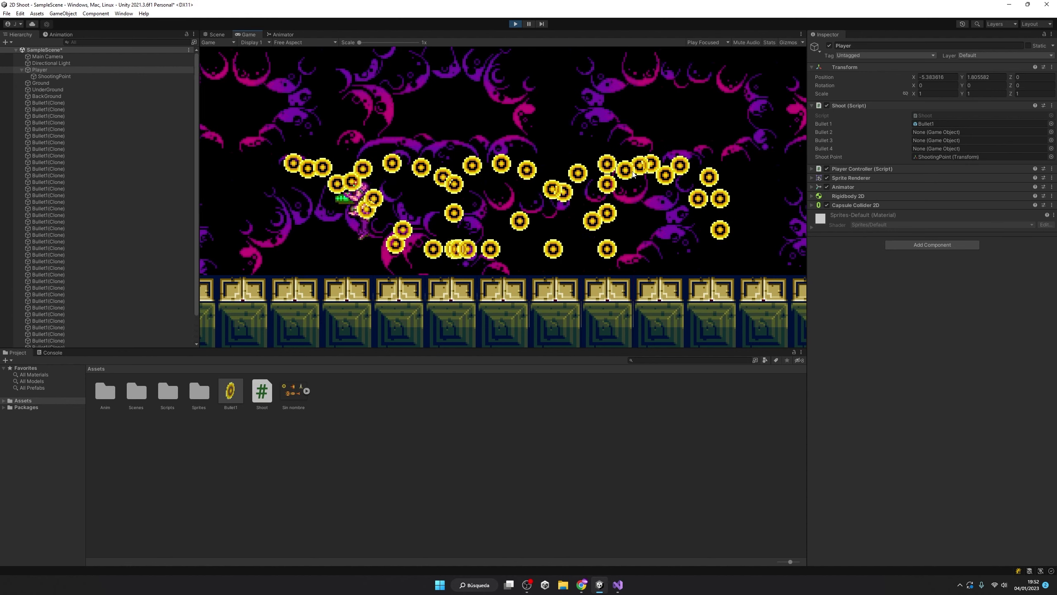
pyautogui.press('space')
pyautogui.press('Right')
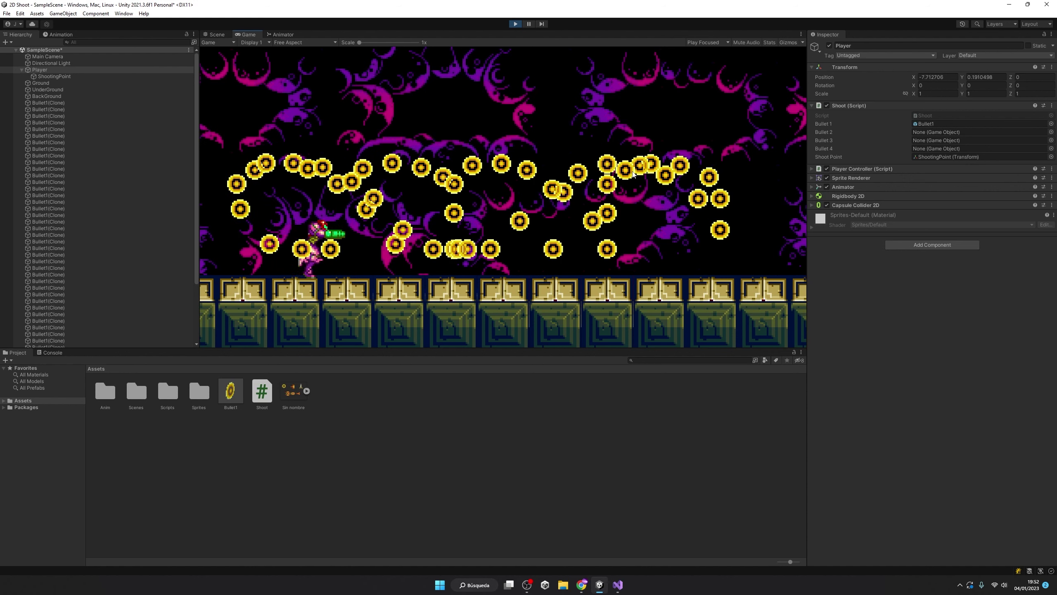
# Stop play mode and add Rigidbody 2D and Box Collider 2D components to the bullet
pyautogui.click(516, 24)
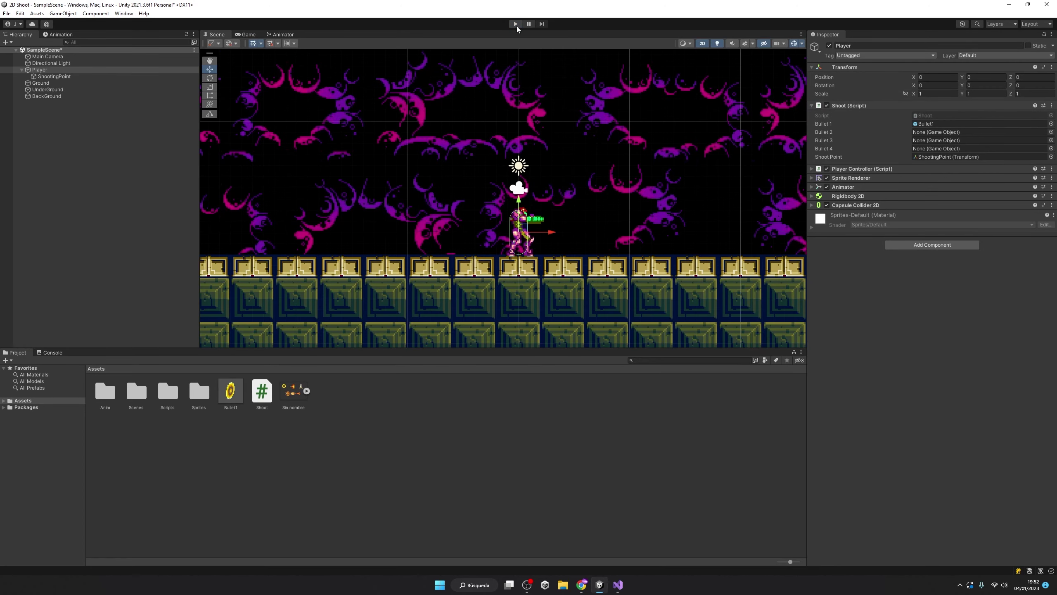
pyautogui.click(931, 195)
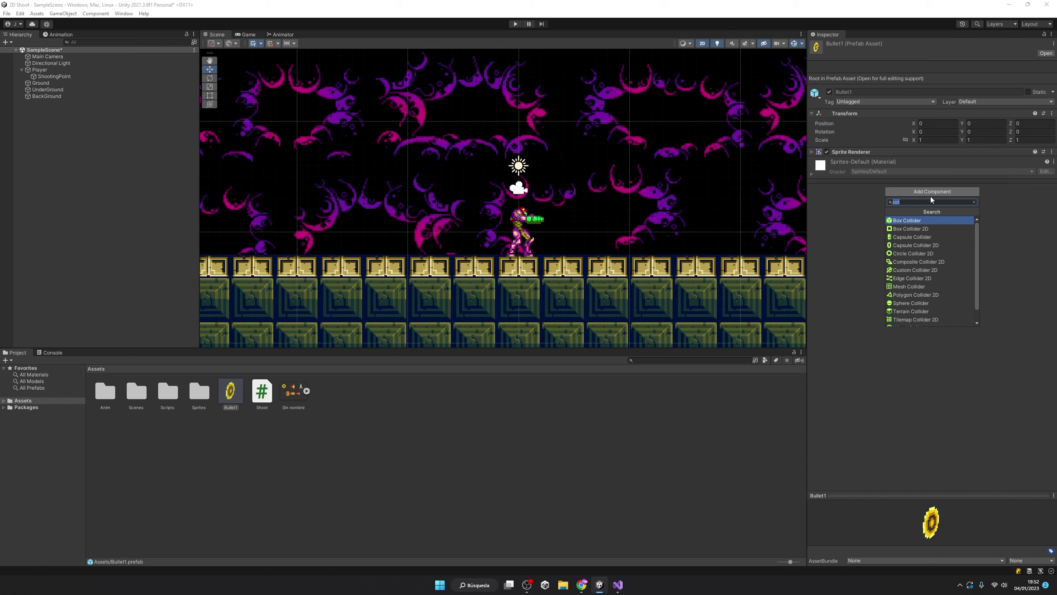
pyautogui.write('rigid')
pyautogui.click(912, 226)
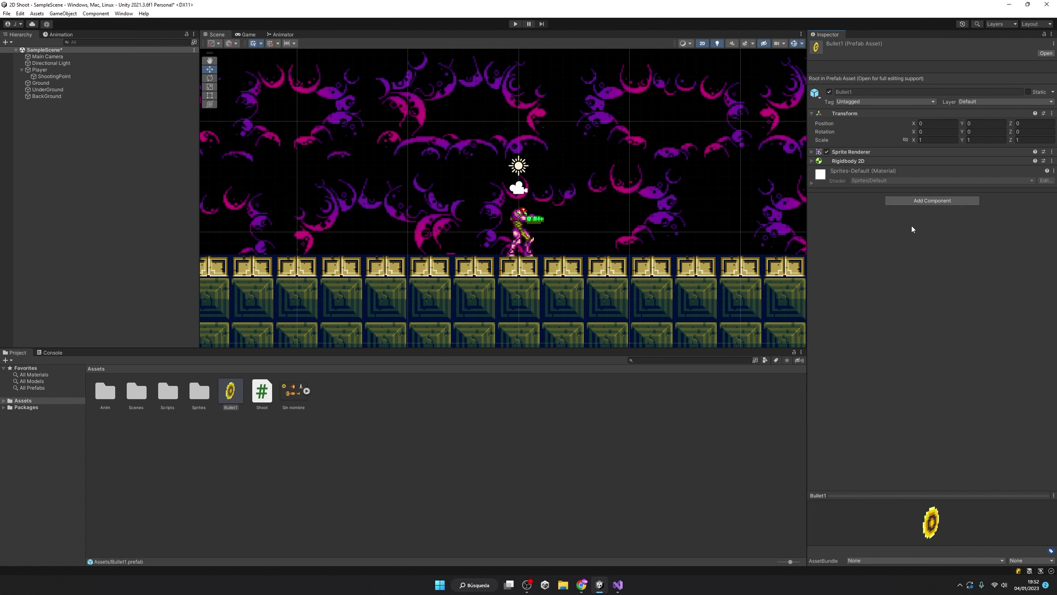
pyautogui.click(812, 161)
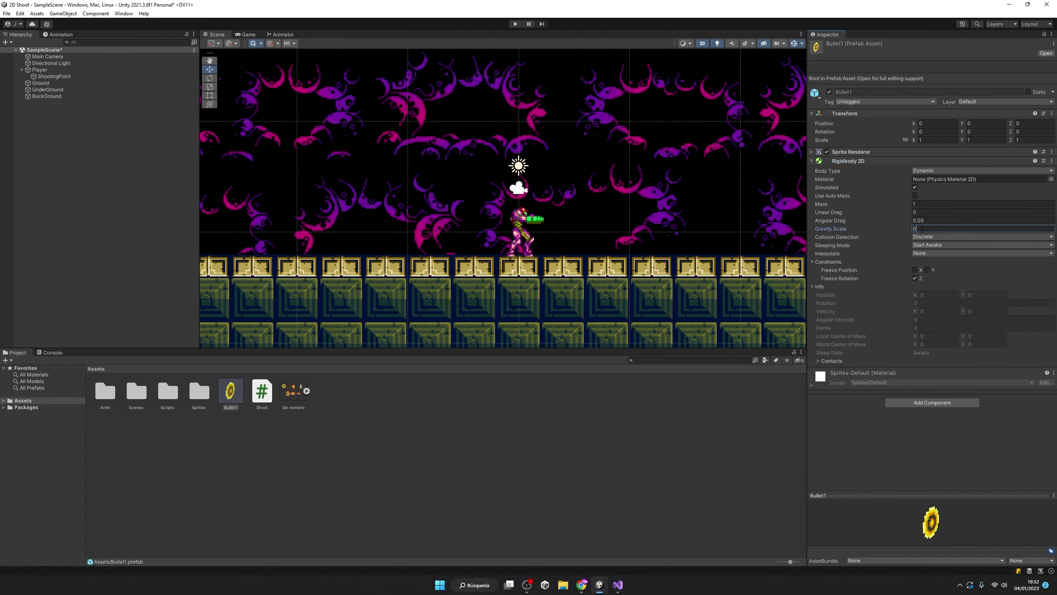
pyautogui.click(935, 407)
pyautogui.write('box')
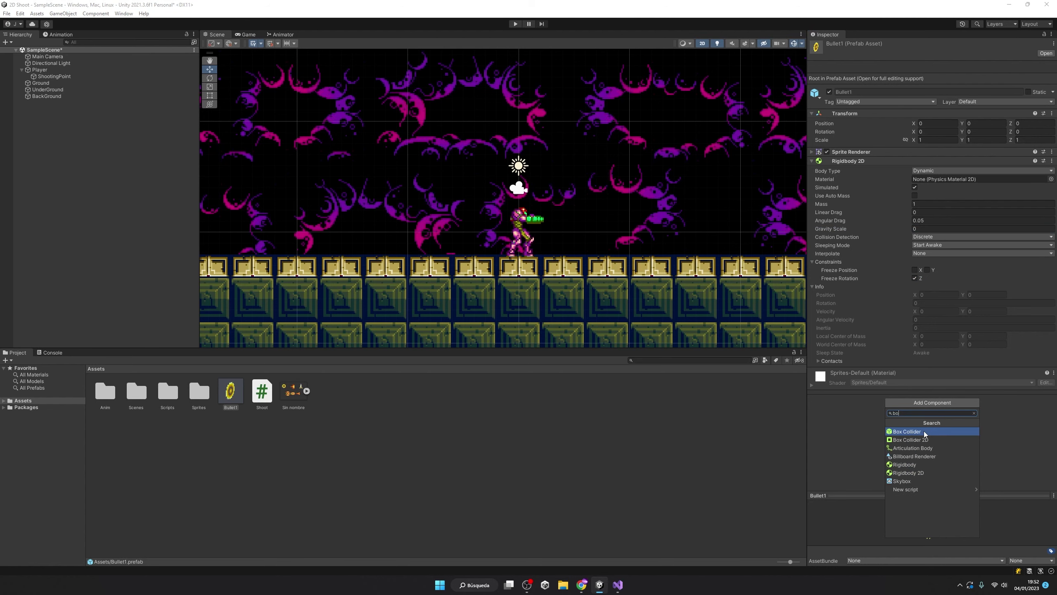
pyautogui.click(909, 439)
pyautogui.click(924, 480)
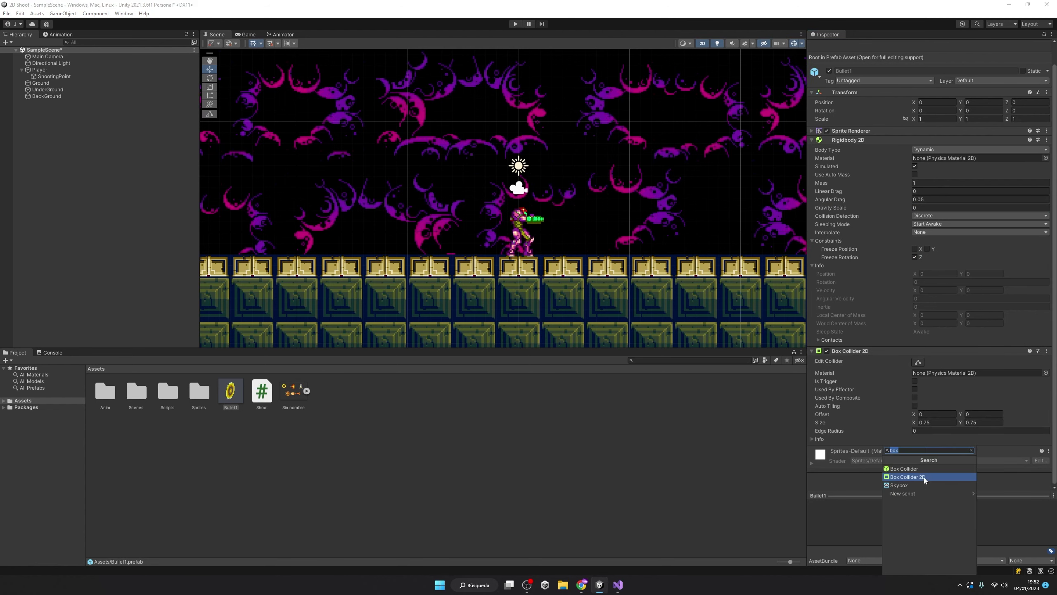
# In the Bullet1 prefab, replace the Box Collider 2D with a Circle Collider 2D set as trigger
pyautogui.doubleClick(221, 395)
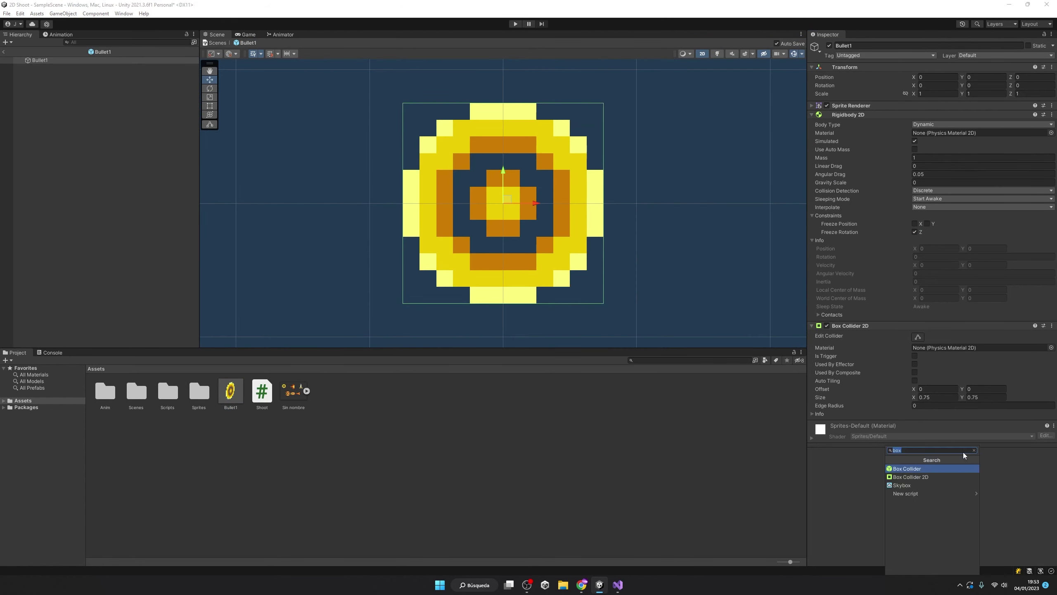
pyautogui.write('c')
pyautogui.click(923, 542)
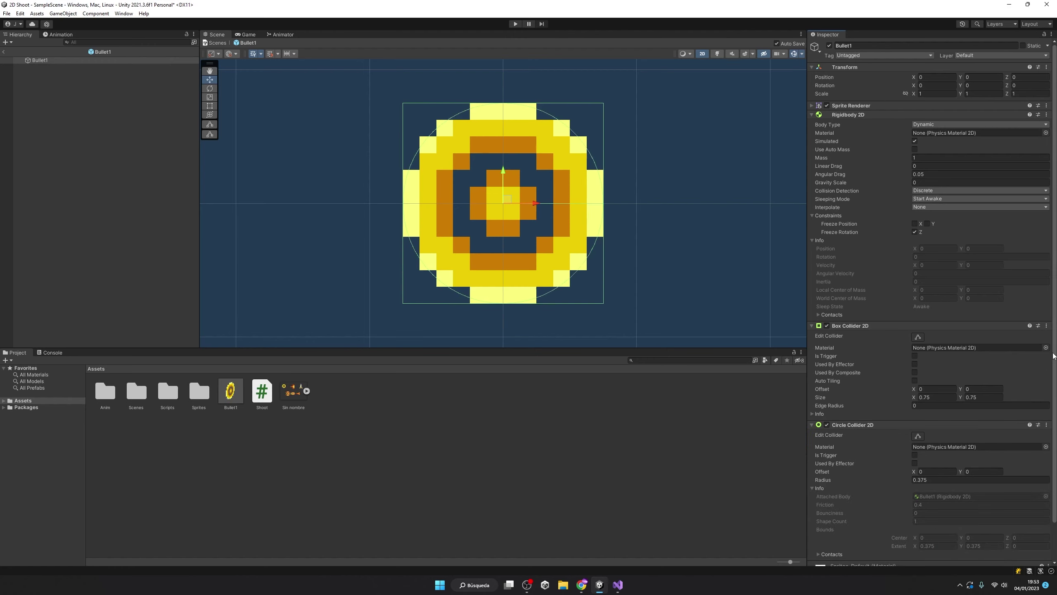
pyautogui.click(1052, 326)
pyautogui.click(999, 346)
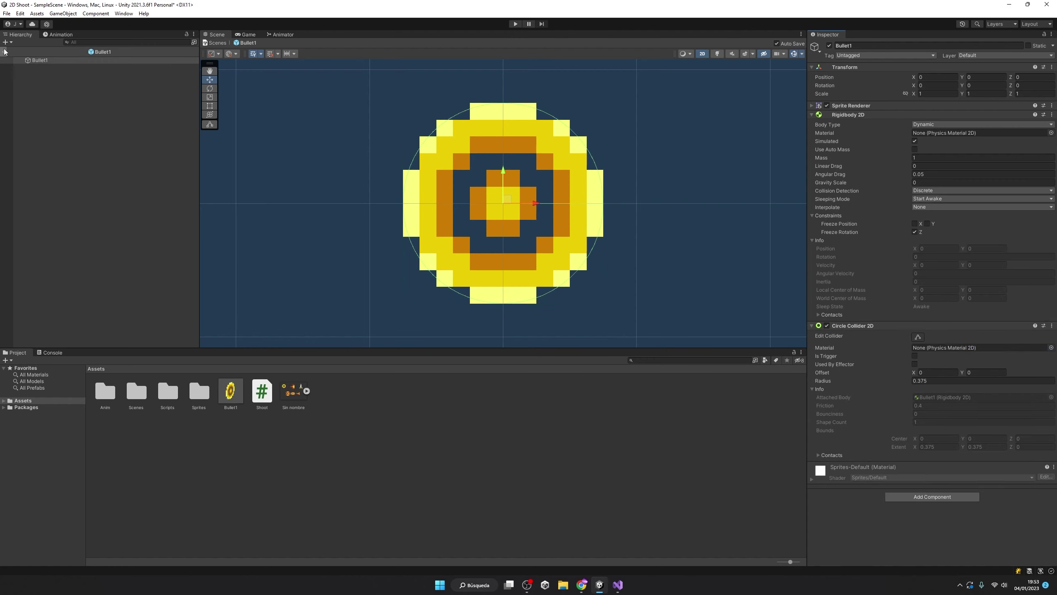
pyautogui.click(913, 356)
pyautogui.click(618, 584)
# Add bullet.GetComponent<Rigidbody2D>().velocity = Vector2.right; below SetParent and save Shoot.cs
pyautogui.press('Return')
pyautogui.write('bu')
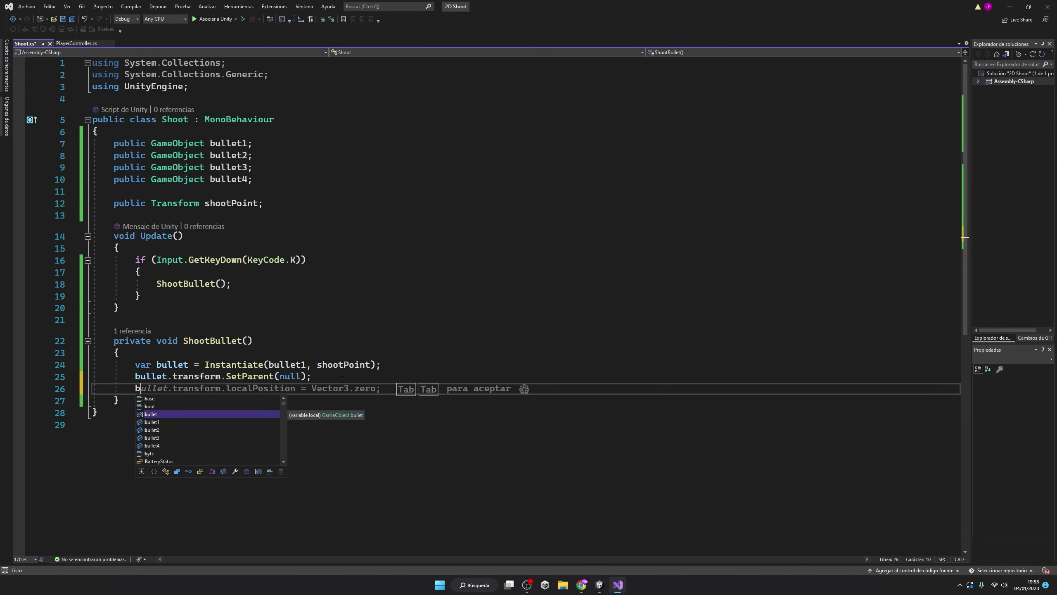
pyautogui.write('llet.Get')
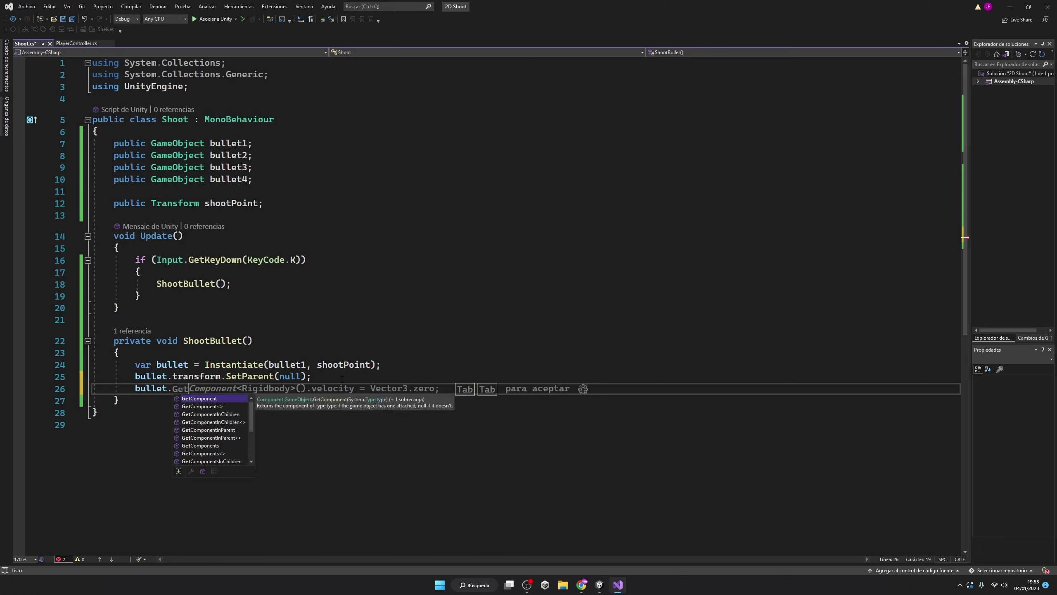
pyautogui.press('Tab')
pyautogui.press('Tab')
pyautogui.hotkey('ctrl', 'shift', 'Left')
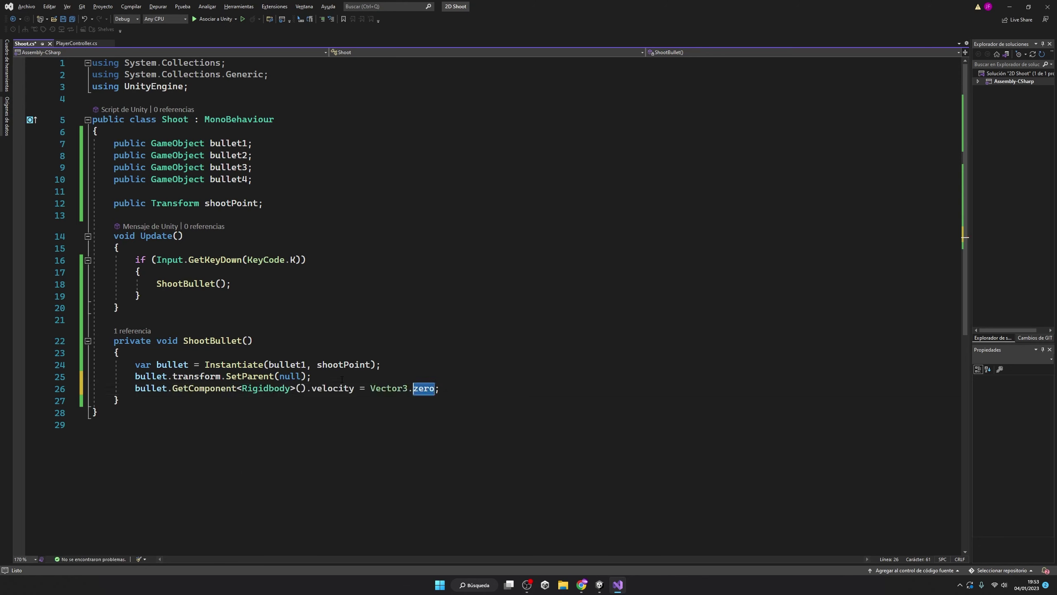
pyautogui.hotkey('ctrl', 'shift', 'Left')
pyautogui.hotkey('ctrl', 'shift', 'Left')
pyautogui.write('Vector2.')
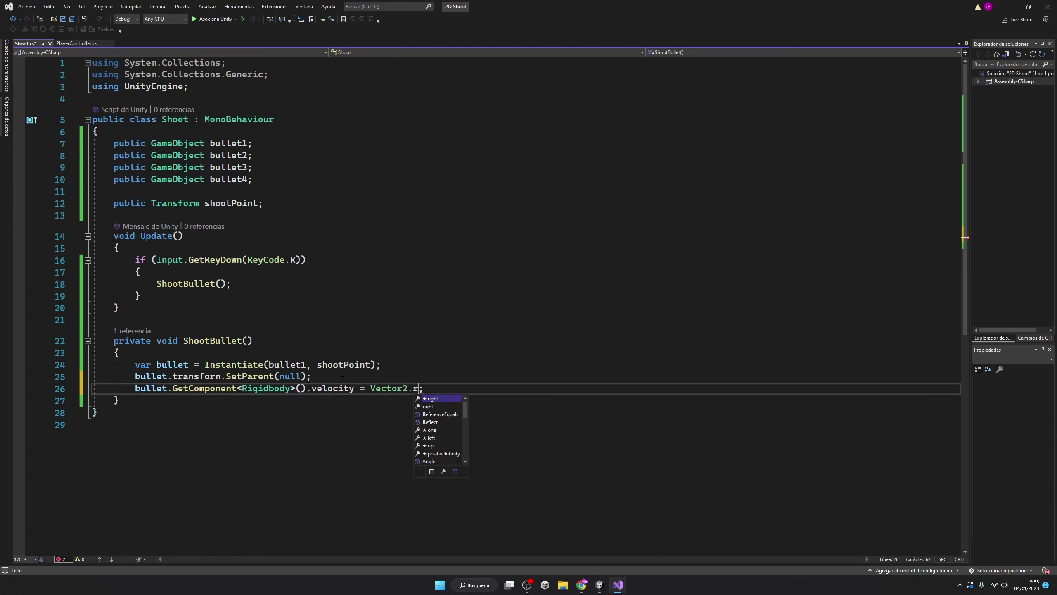
pyautogui.write('right')
pyautogui.hotkey('ctrl', 's')
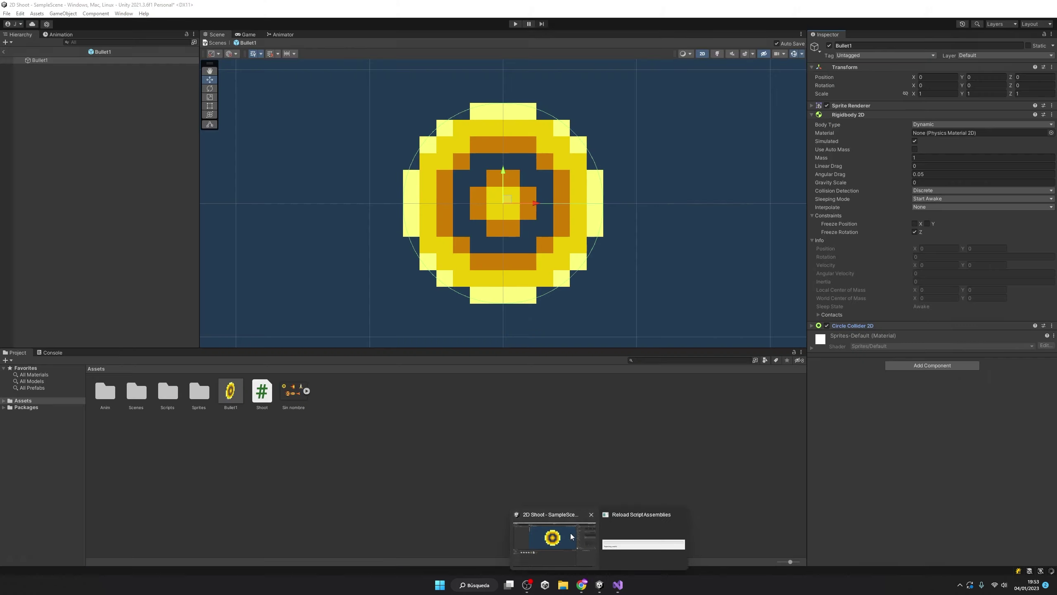
pyautogui.write('2D>().velocity = Vector2.right;')
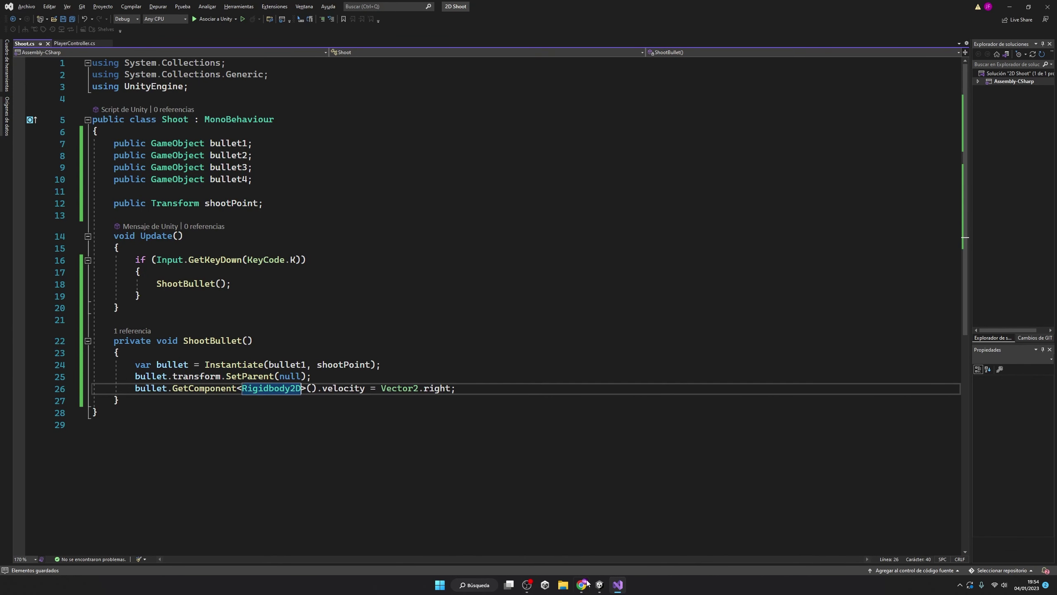
# Play-test jumping and firing to watch the coin bullets travel right, then stop
pyautogui.click(600, 585)
pyautogui.click(515, 24)
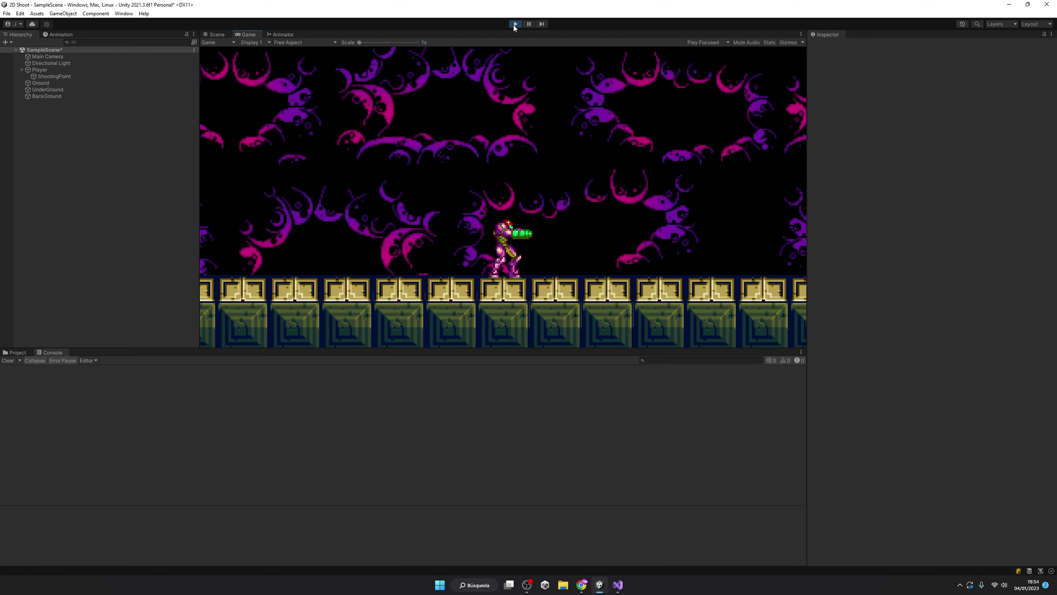
pyautogui.press('Left')
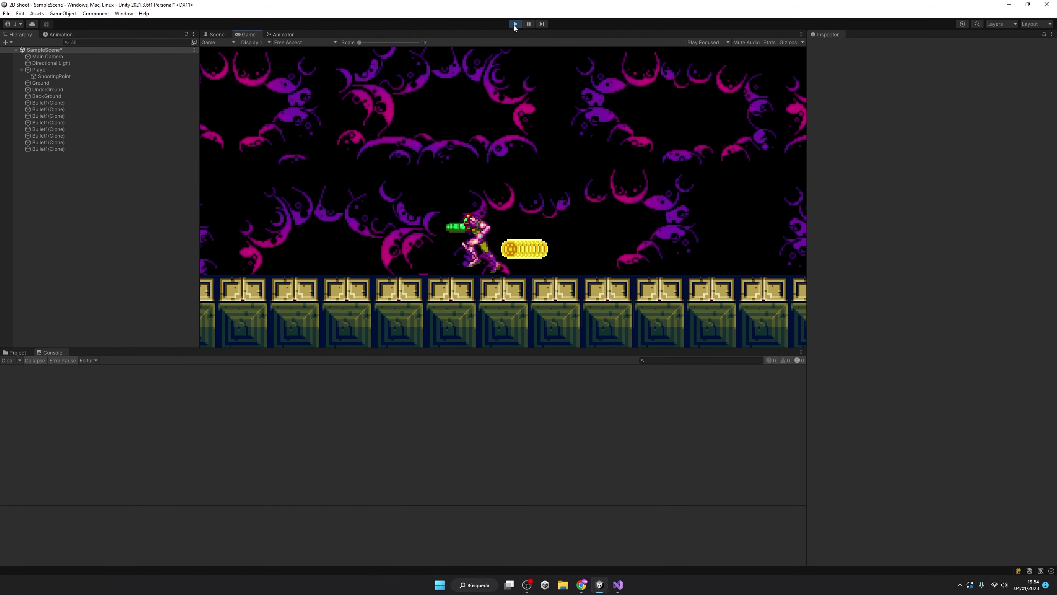
pyautogui.press('space')
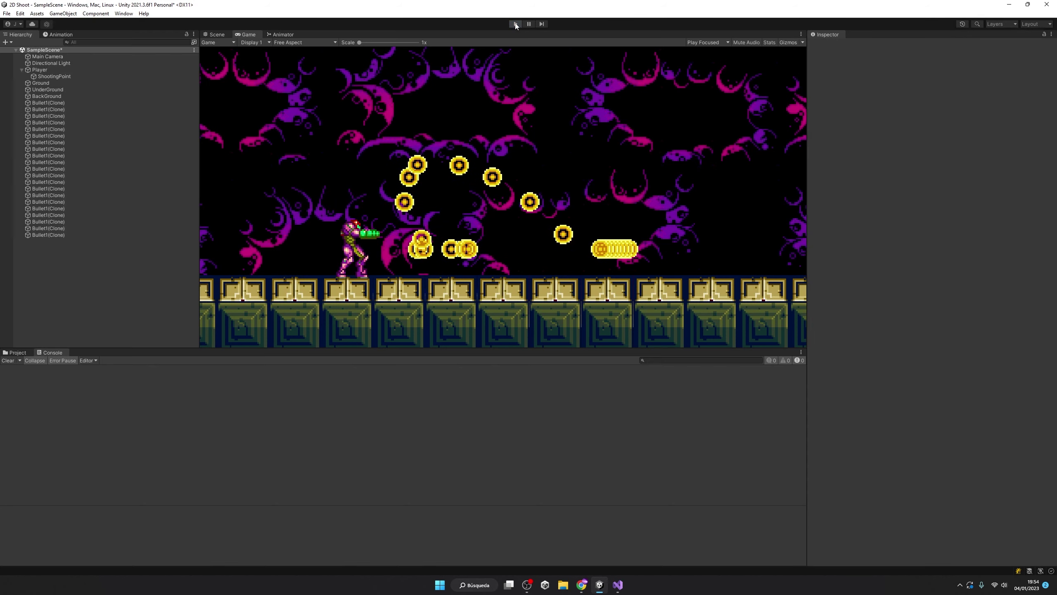
pyautogui.click(516, 23)
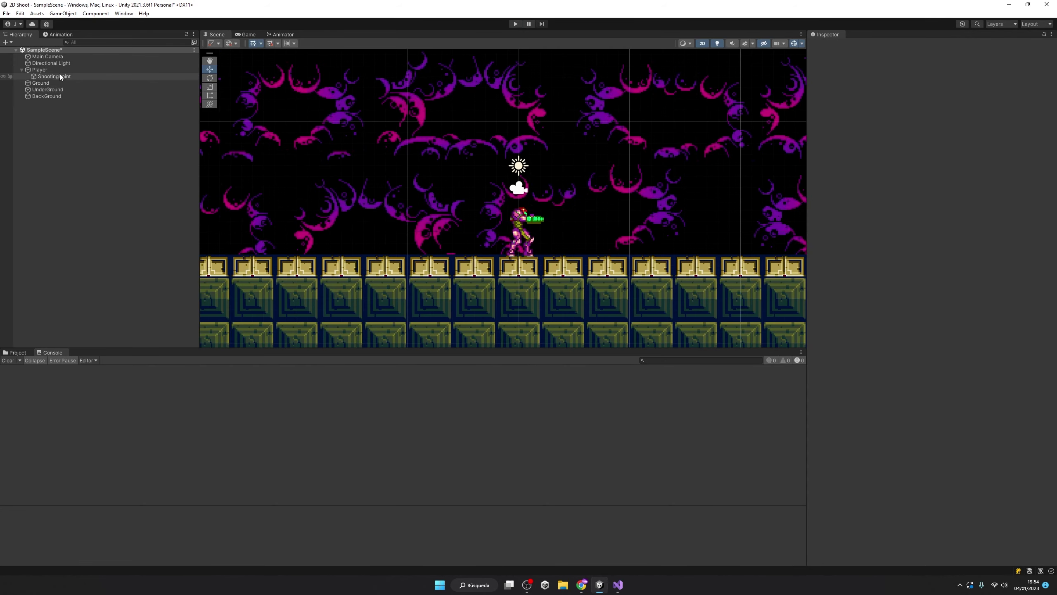
# Duplicate the shootPoint declaration into public float bulletSpeed and save
pyautogui.click(618, 585)
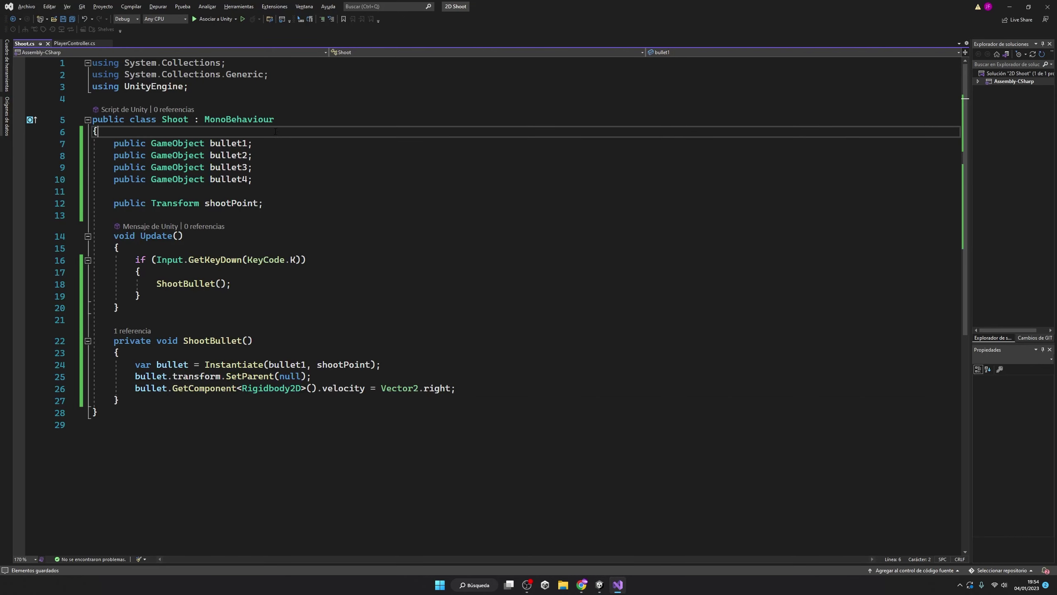
pyautogui.click(284, 204)
pyautogui.hotkey('ctrl', 'd')
pyautogui.hotkey('ctrl', 'shift', 'Left')
pyautogui.hotkey('ctrl', 'shift', 'Left')
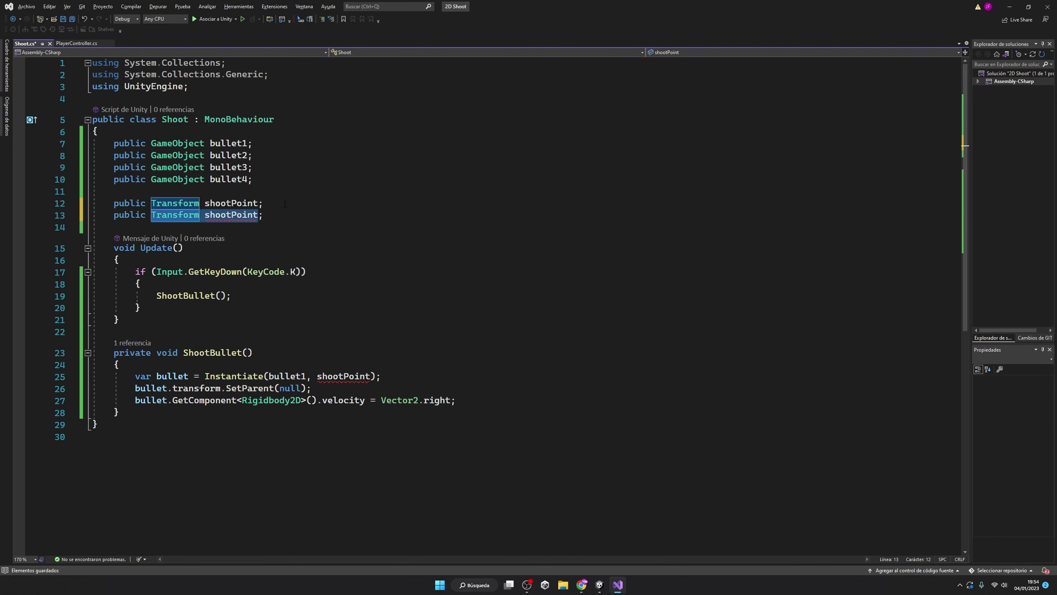
pyautogui.write('float bulletSpeed;')
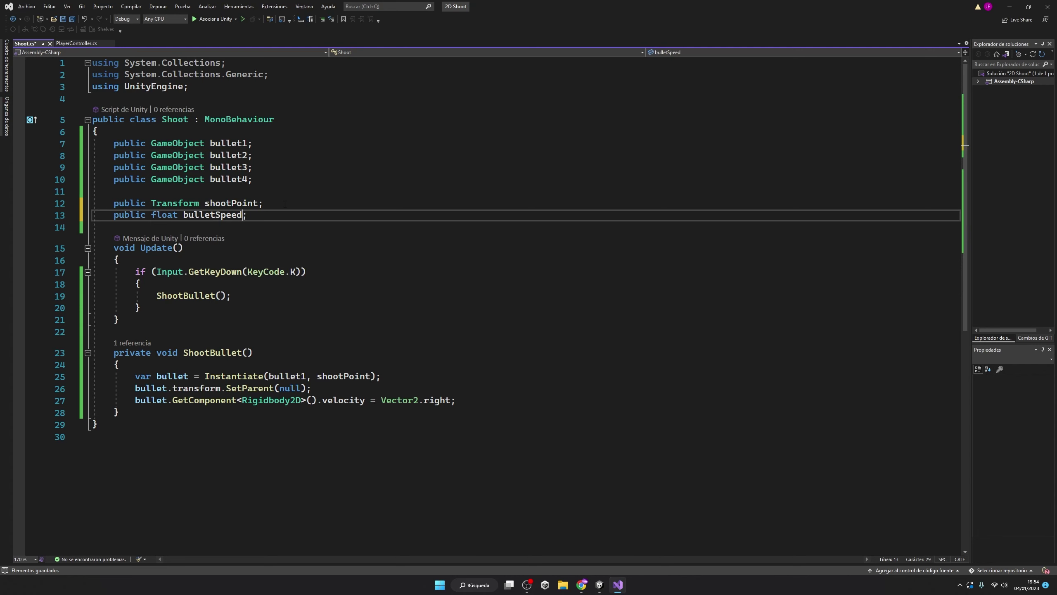
pyautogui.hotkey('ctrl', 's')
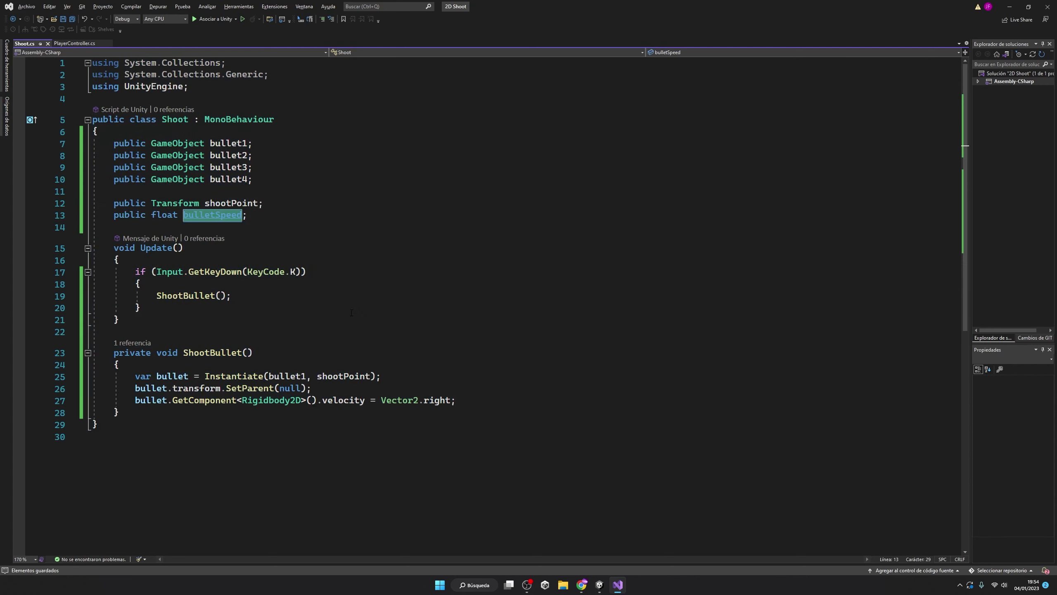
# Multiply the Vector2.right velocity by bulletSpeed and save the script
pyautogui.click(452, 401)
pyautogui.write('*')
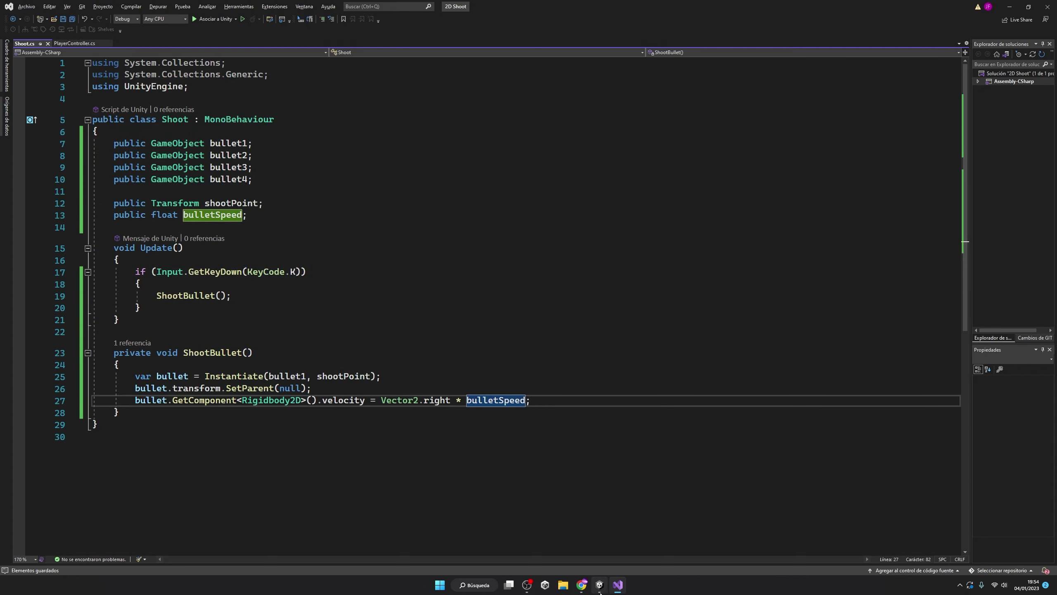
pyautogui.hotkey('ctrl', 's')
pyautogui.click(599, 585)
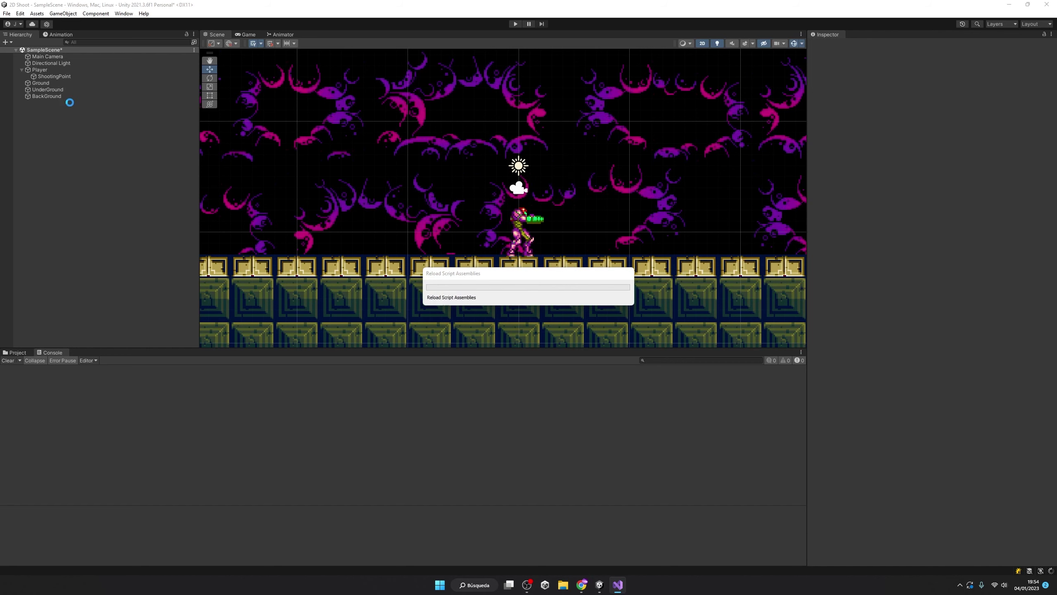
# Start a play test, fire a few bullets, and set Bullet Speed to 10
pyautogui.click(61, 69)
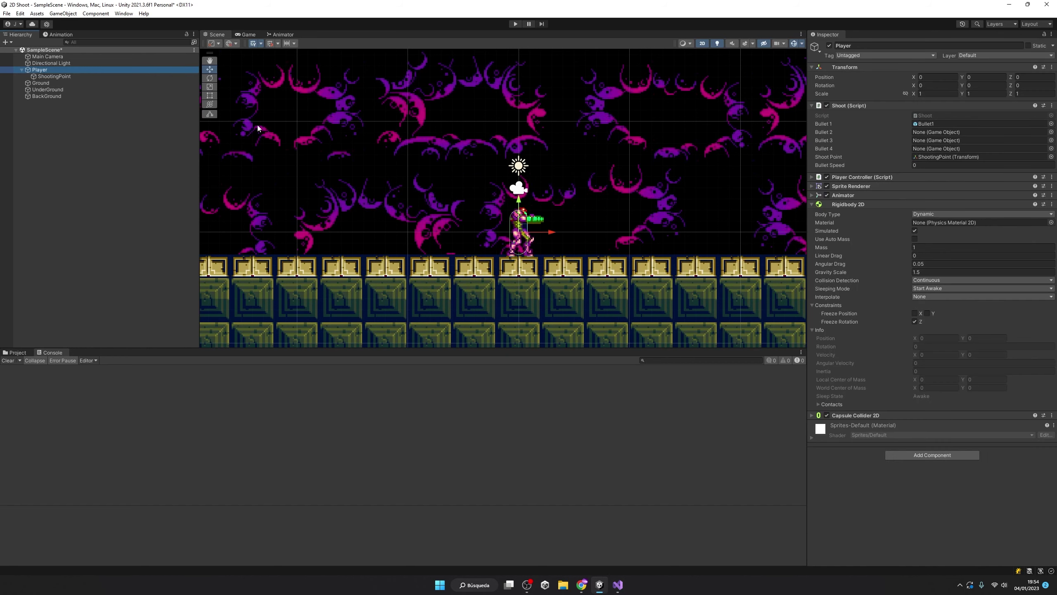
pyautogui.click(944, 166)
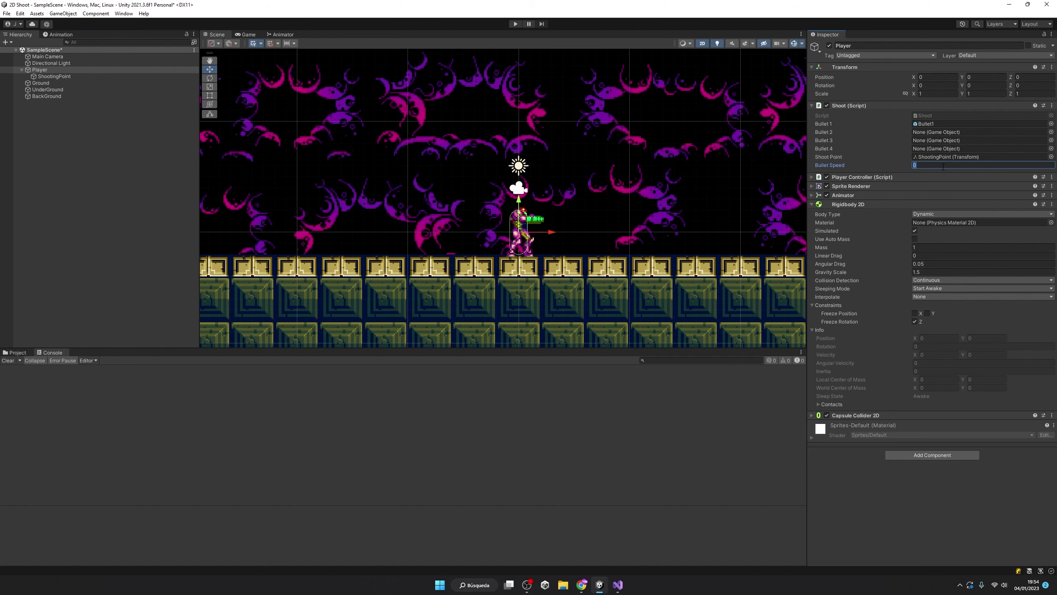
pyautogui.write('4')
pyautogui.click(515, 24)
pyautogui.press('space')
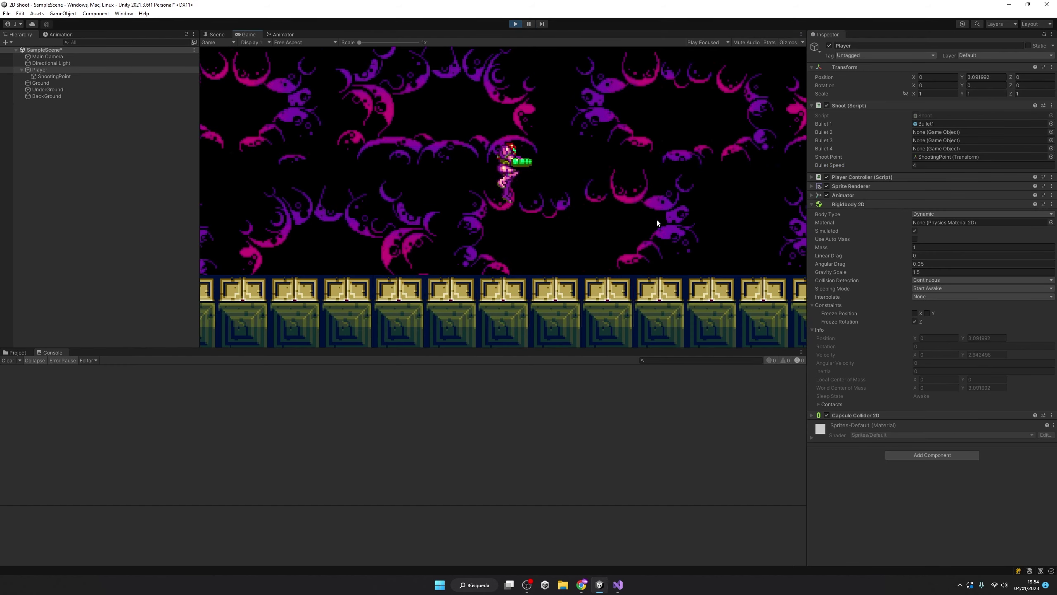
pyautogui.click(656, 218)
pyautogui.click(655, 218)
pyautogui.click(656, 218)
pyautogui.click(656, 218)
pyautogui.click(655, 218)
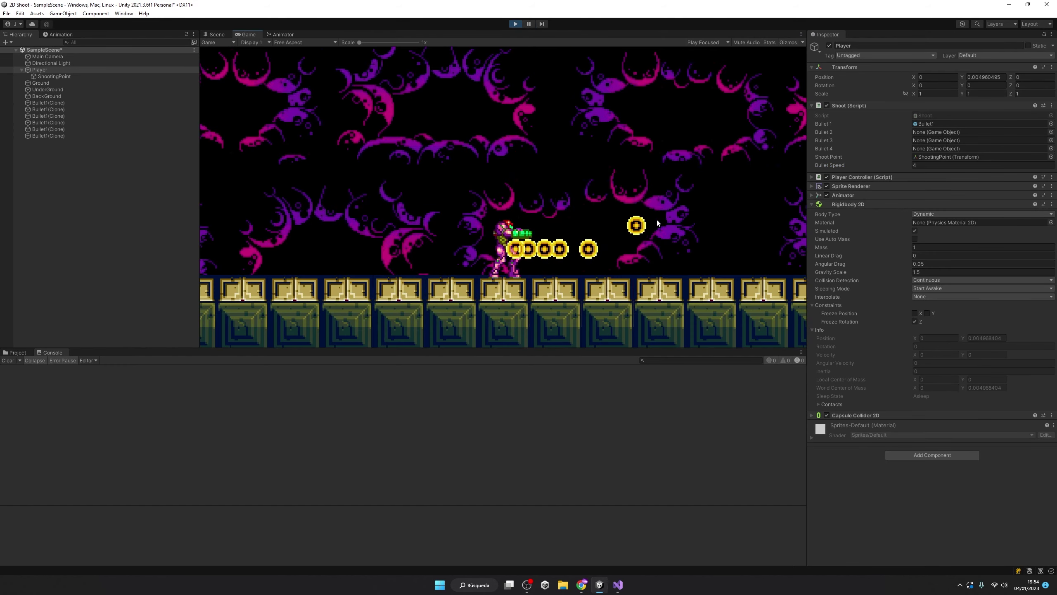
pyautogui.click(656, 218)
pyautogui.write('10')
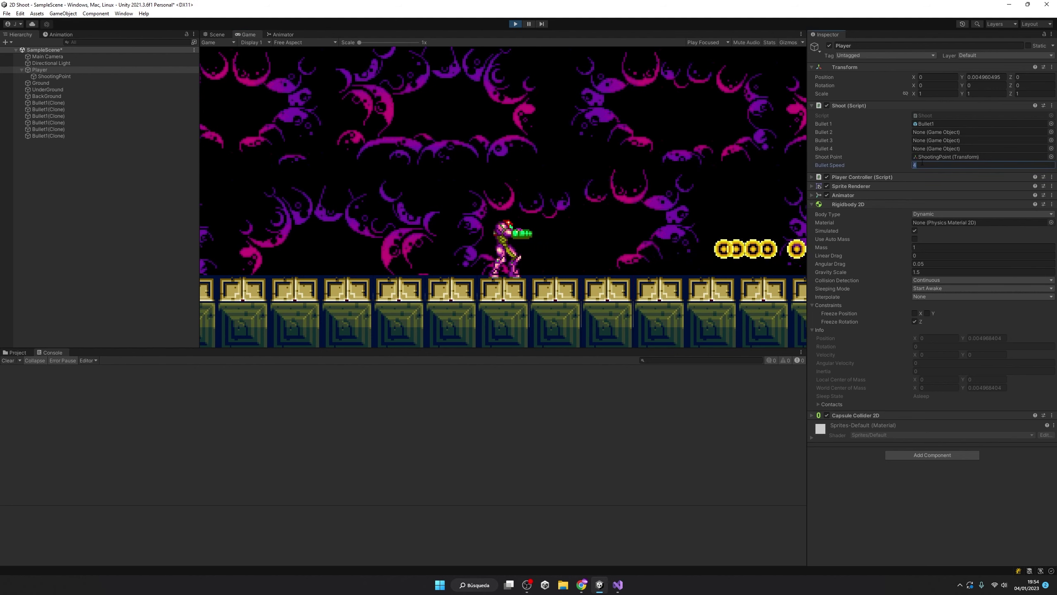
pyautogui.press('Return')
# Fire bullets at Bullet Speed 10 while jumping and moving left and right
pyautogui.click(749, 193)
pyautogui.click(748, 193)
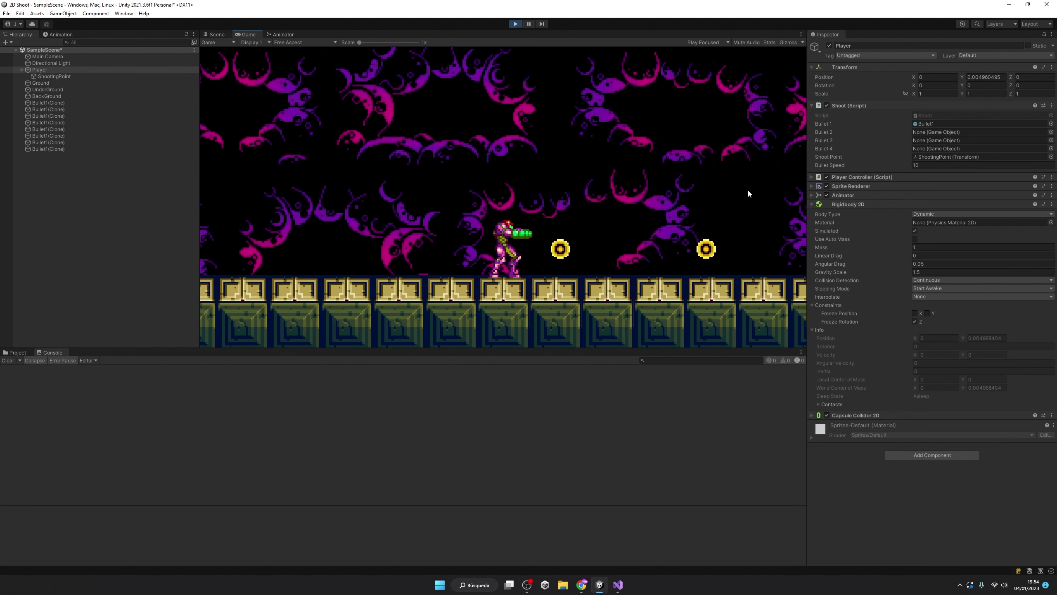
pyautogui.press('space')
pyautogui.click(748, 192)
pyautogui.press('a')
pyautogui.click(749, 192)
pyautogui.press('d')
pyautogui.click(748, 191)
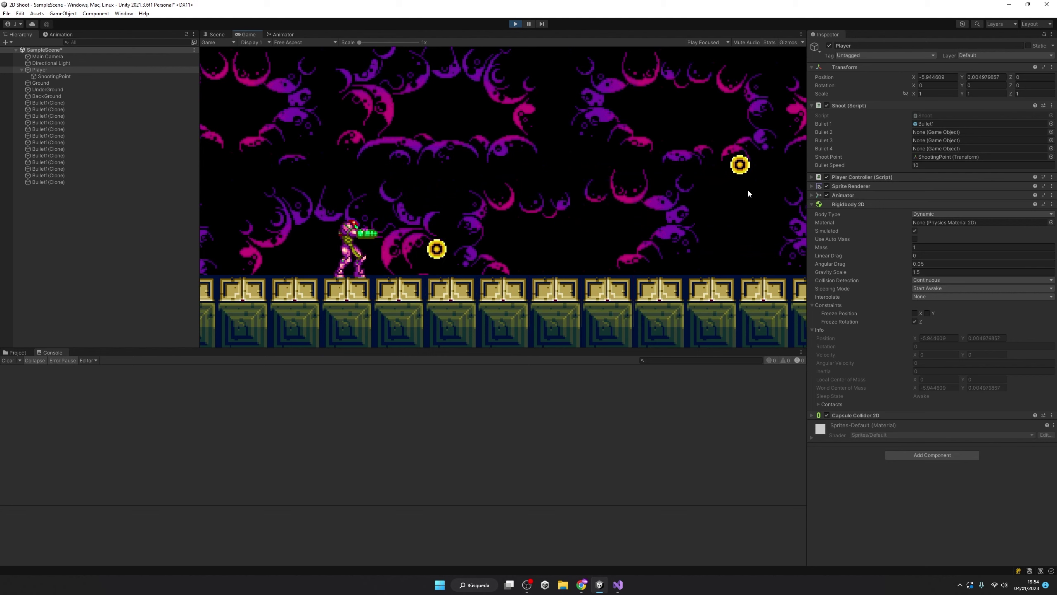
pyautogui.click(748, 191)
pyautogui.click(748, 191)
pyautogui.click(748, 191)
pyautogui.click(748, 192)
pyautogui.click(748, 191)
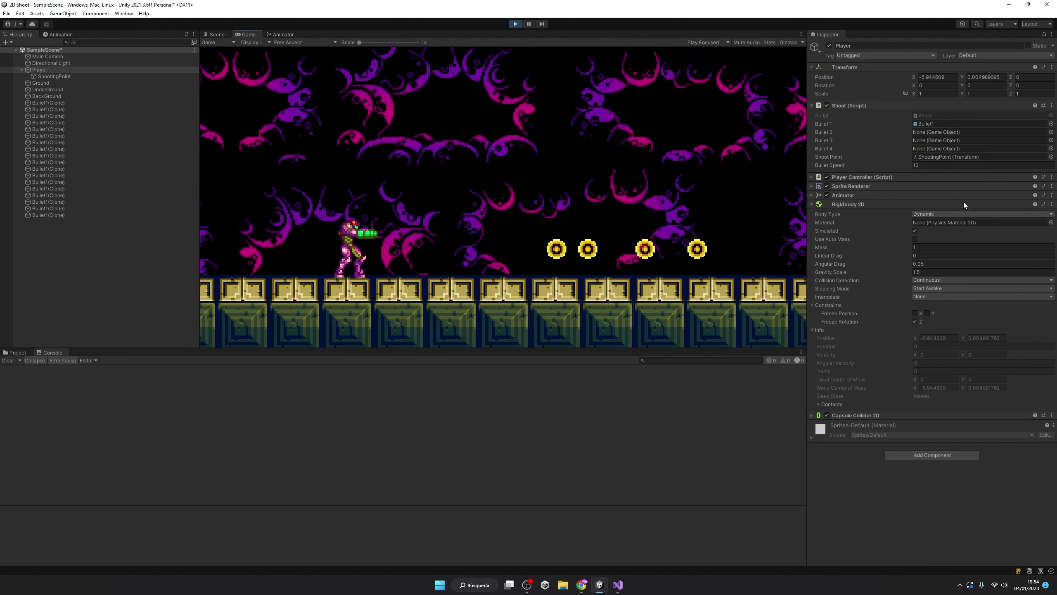
# Change Bullet Speed to 15 and fire several bursts along the ground
pyautogui.click(952, 165)
pyautogui.write('15')
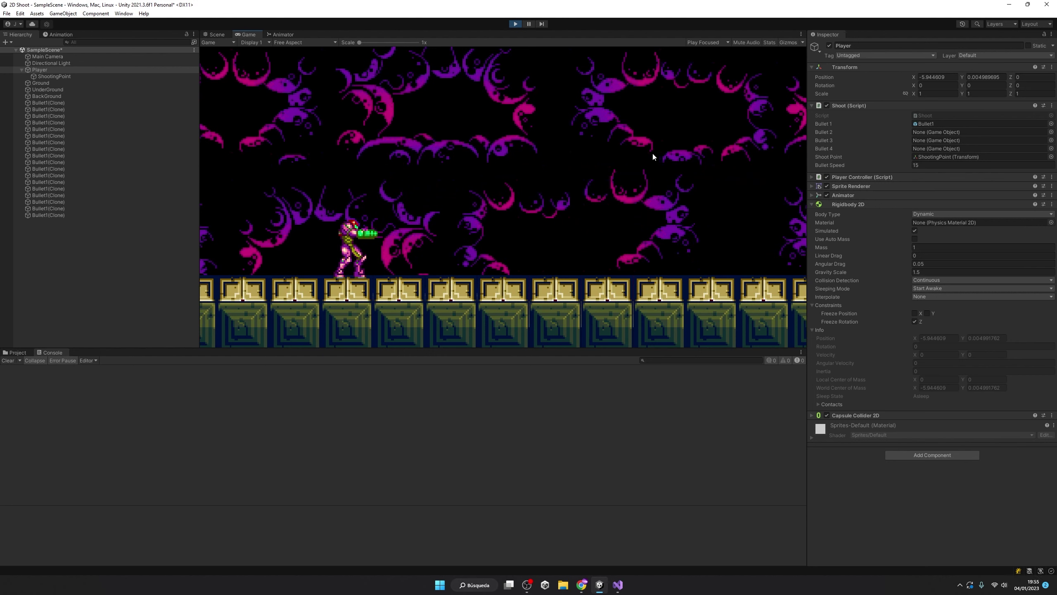
pyautogui.click(653, 155)
pyautogui.click(653, 155)
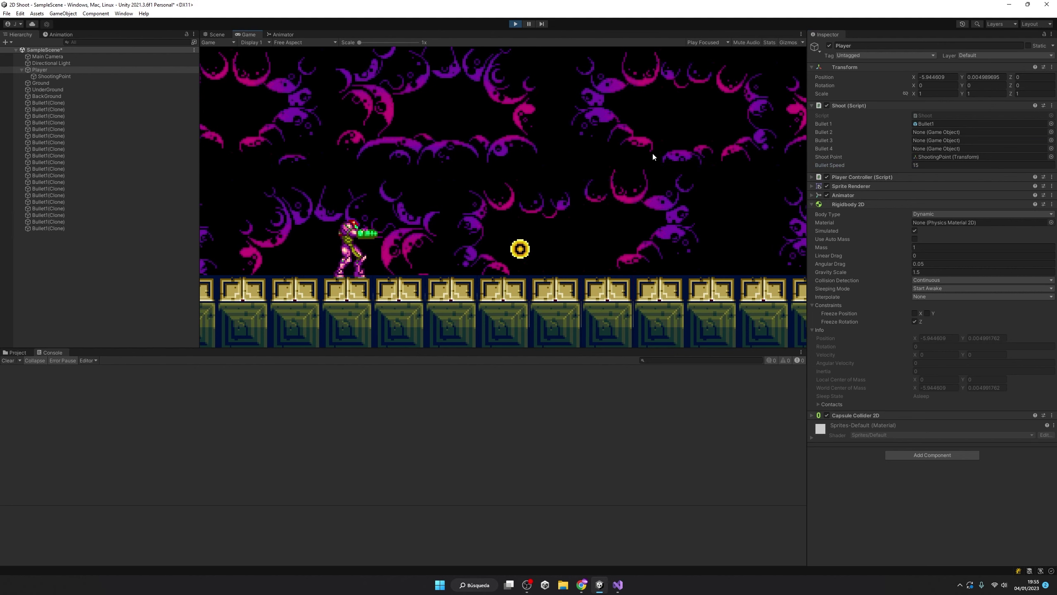
pyautogui.click(653, 155)
pyautogui.click(653, 156)
pyautogui.doubleClick(653, 156)
pyautogui.tripleClick(653, 156)
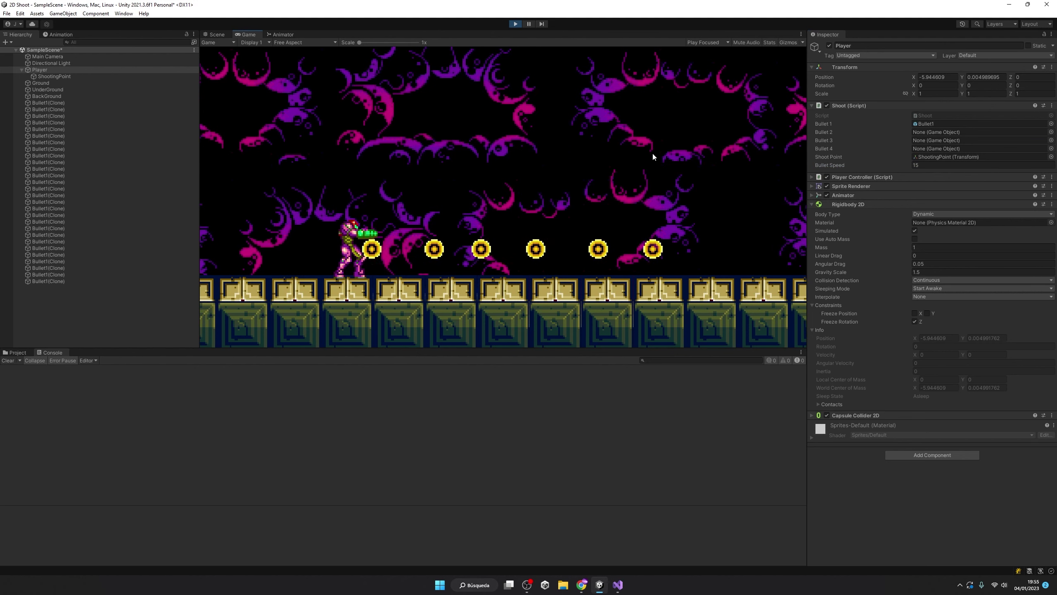
pyautogui.doubleClick(653, 156)
# Set Bullet Speed to 20, fire repeated bursts to check it, then stop the game
pyautogui.click(941, 165)
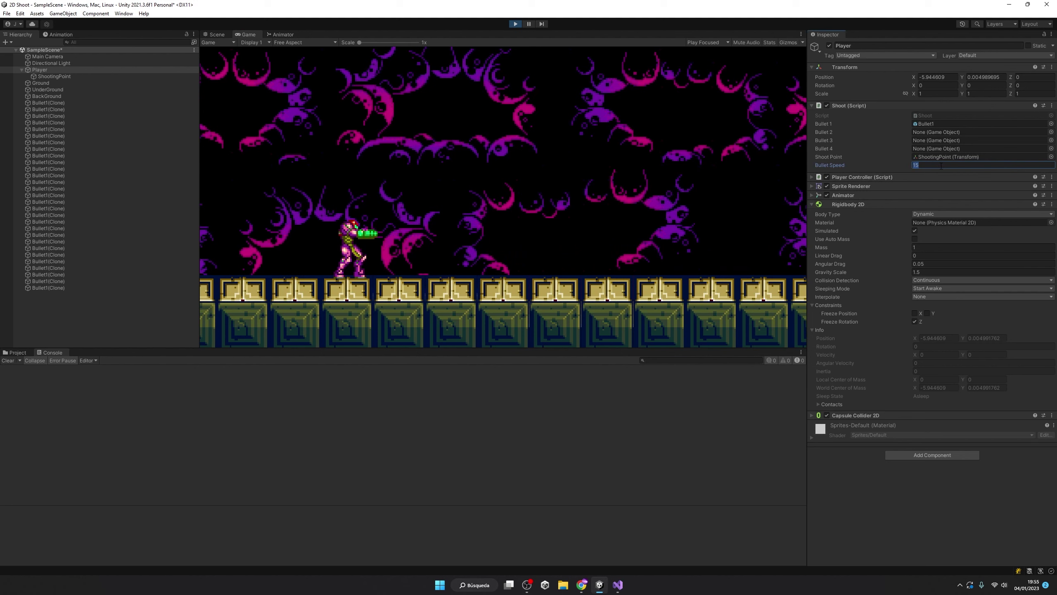
pyautogui.write('20')
pyautogui.click(653, 171)
pyautogui.tripleClick(652, 172)
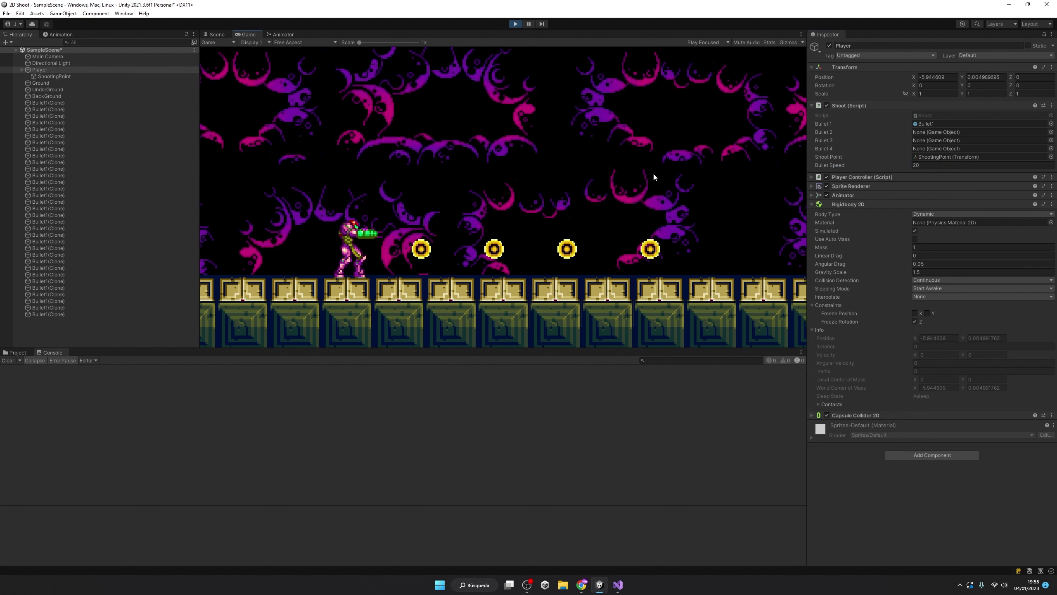
pyautogui.click(652, 172)
pyautogui.doubleClick(653, 172)
pyautogui.click(653, 172)
pyautogui.doubleClick(652, 171)
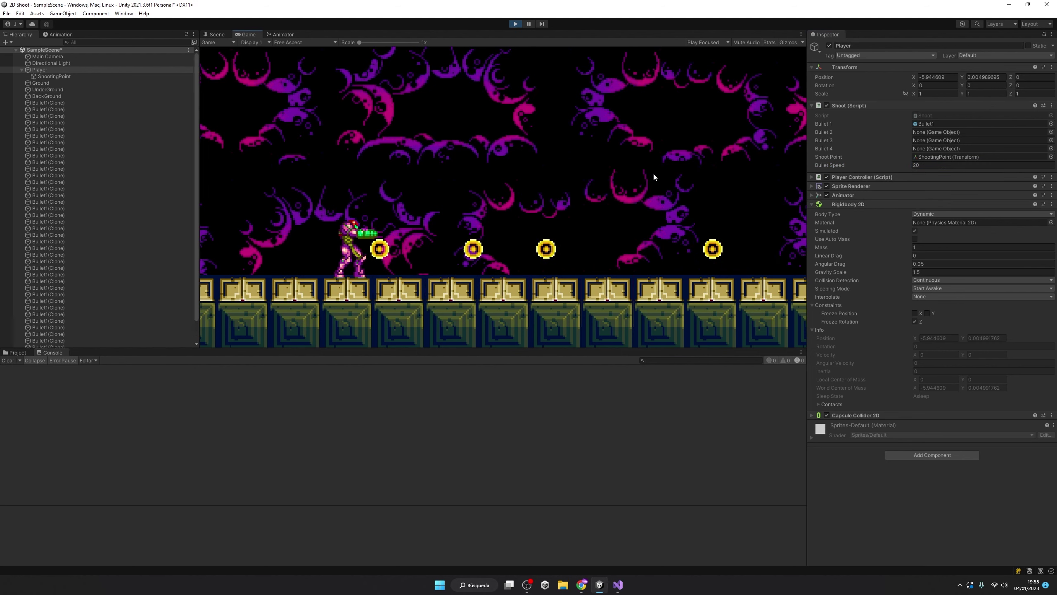
pyautogui.click(653, 172)
pyautogui.click(516, 23)
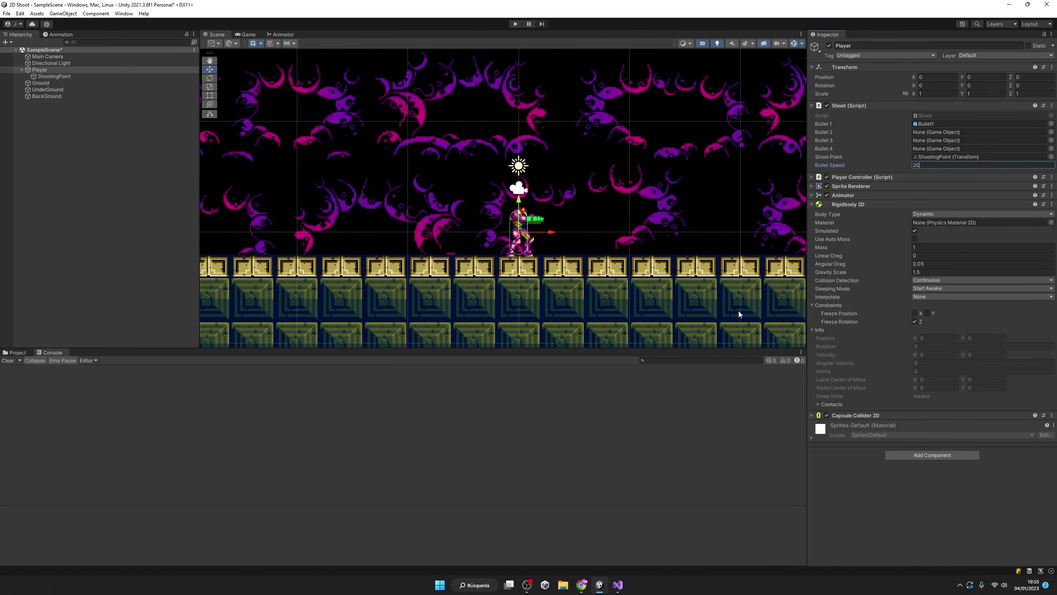
# Create a C# Script from the Assets context menu, name it DestroyAfterTime, and open it
pyautogui.click(17, 352)
pyautogui.rightClick(356, 419)
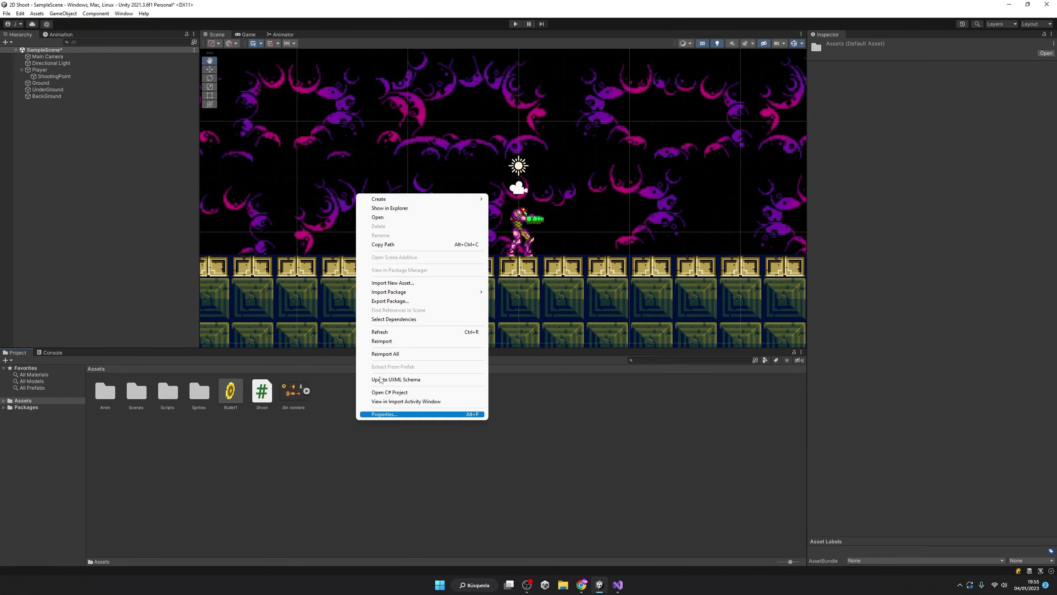
pyautogui.moveTo(404, 202)
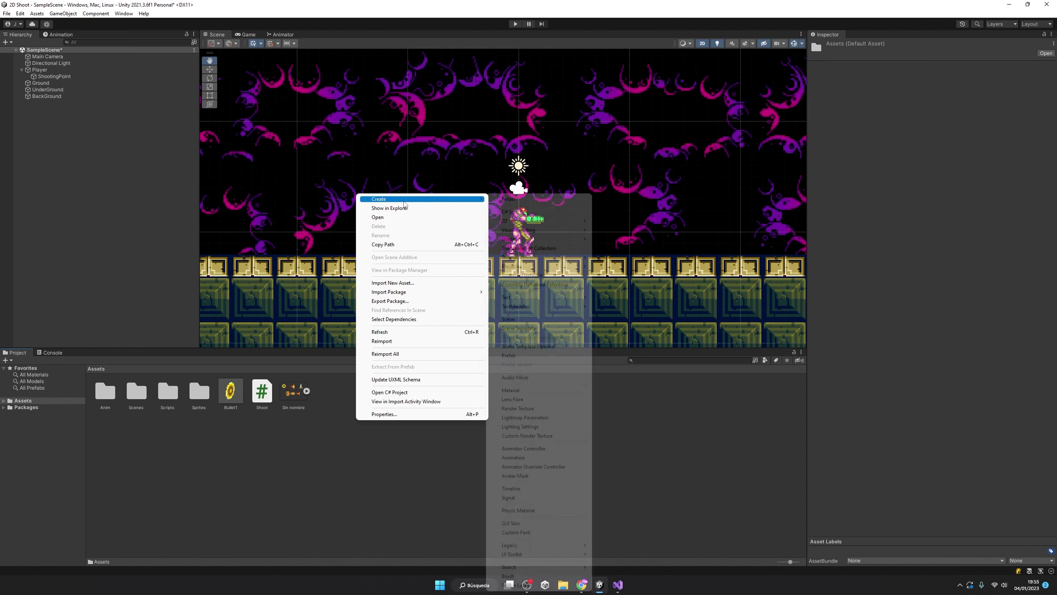
pyautogui.click(541, 215)
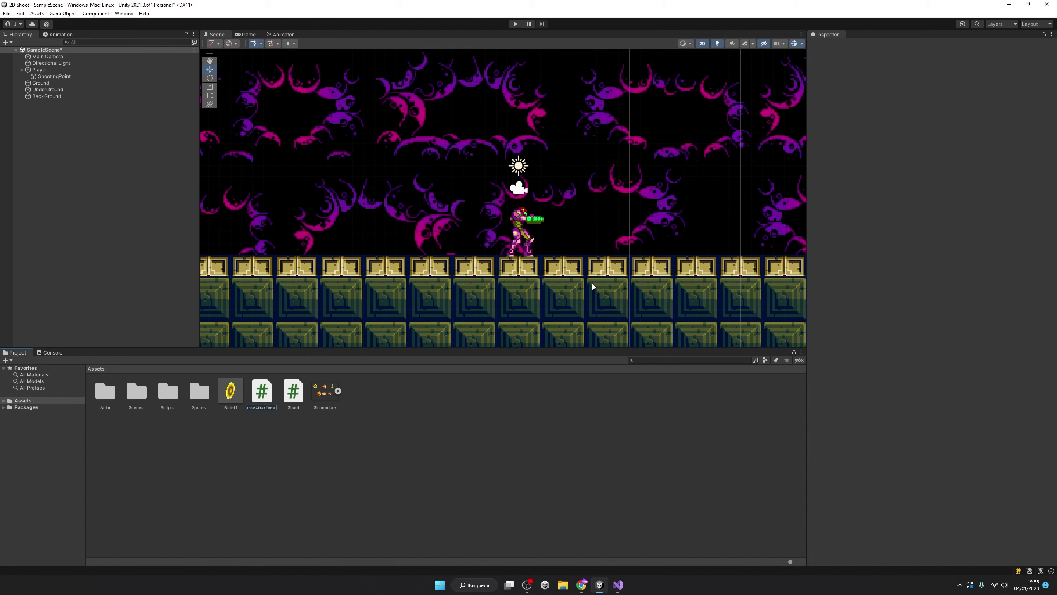
pyautogui.doubleClick(262, 391)
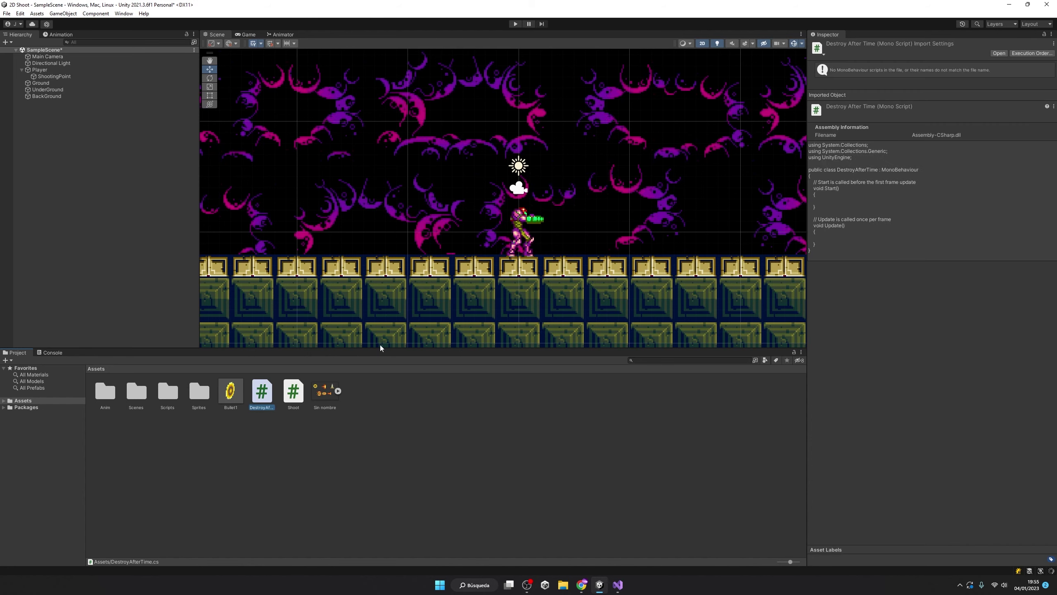
# Delete the default Start and Update methods and add an OnEnable method
pyautogui.moveTo(121, 281); pyautogui.dragTo(119, 144)
pyautogui.press('Delete')
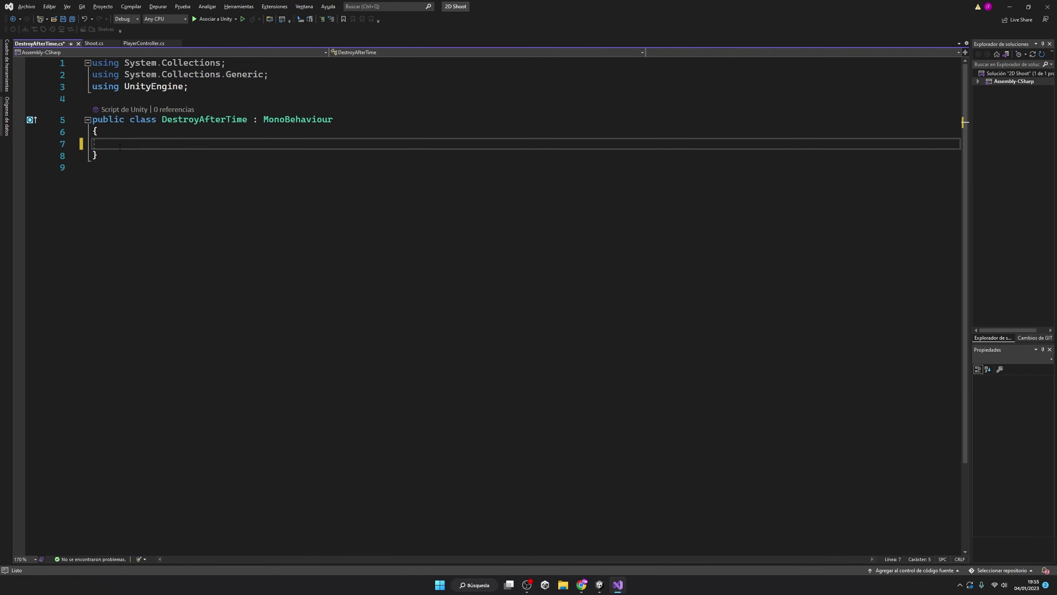
pyautogui.write('onE')
pyautogui.press('Tab')
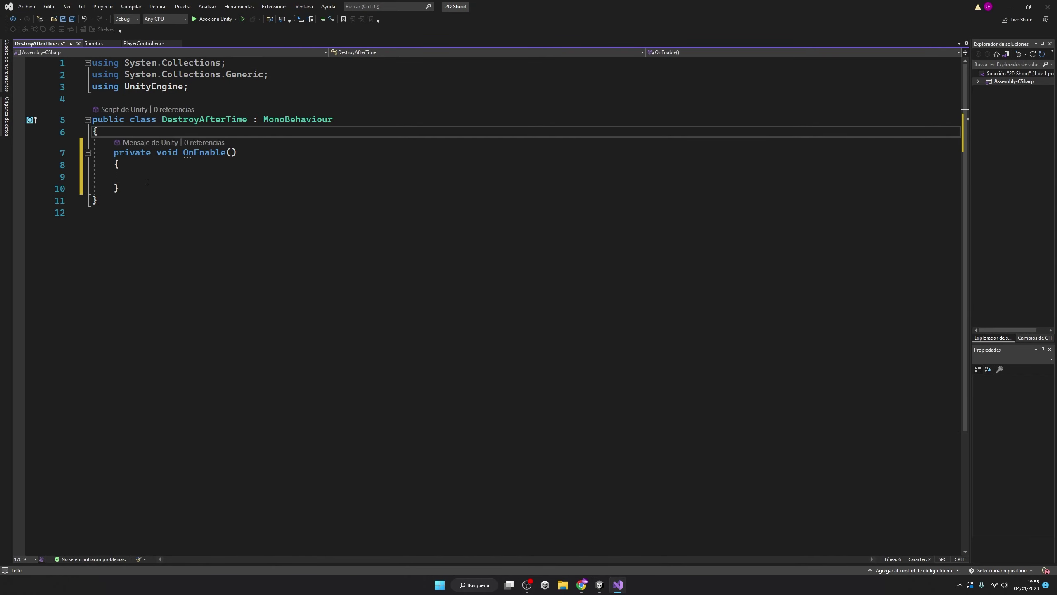
pyautogui.write('invoke()')
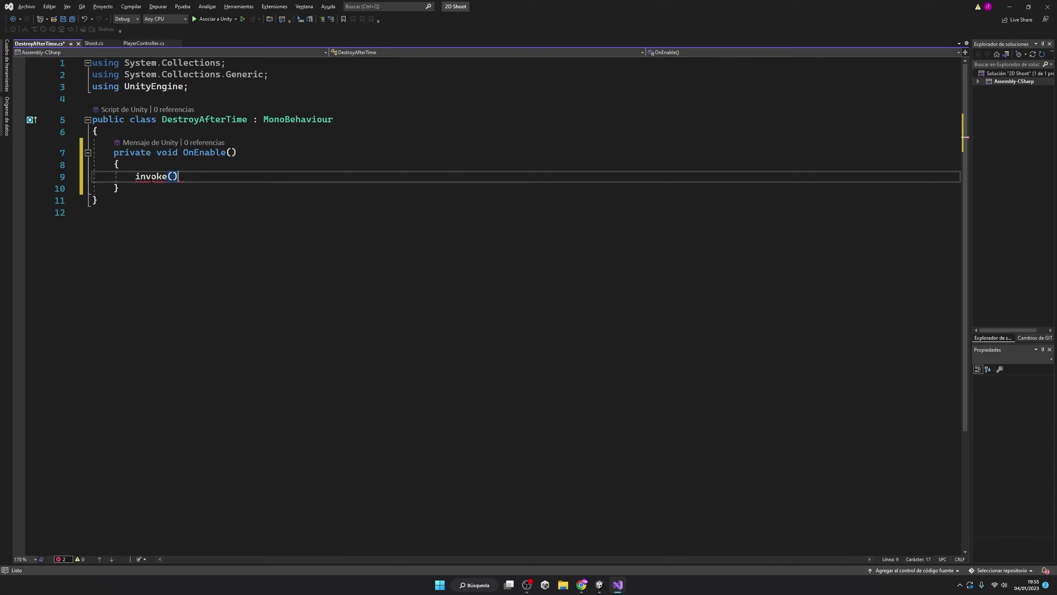
pyautogui.moveTo(183, 176); pyautogui.dragTo(135, 177)
pyautogui.press('Delete')
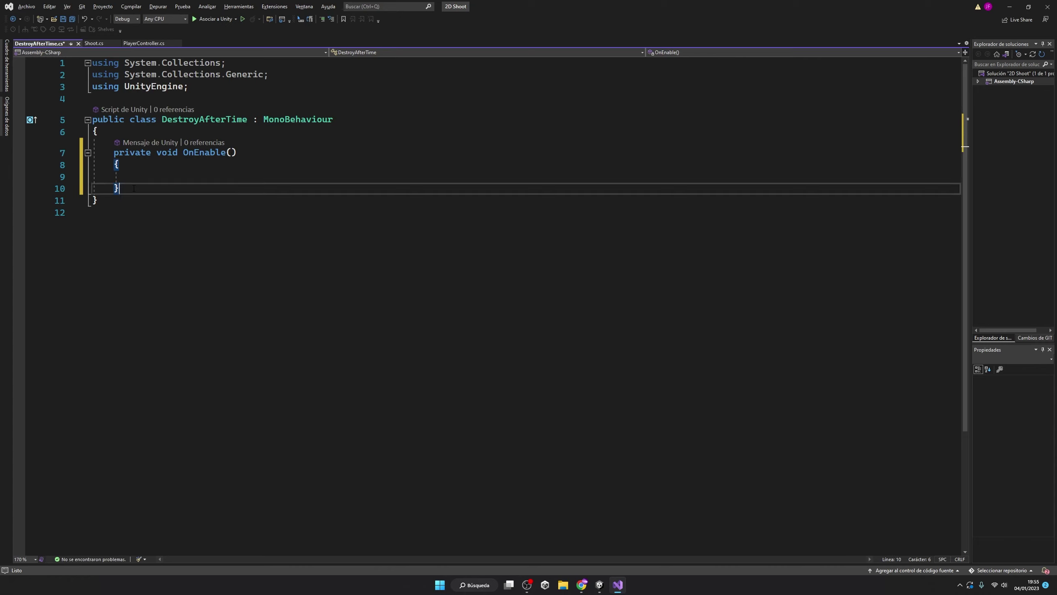
pyautogui.click(134, 188)
pyautogui.press('Return')
pyautogui.press('Return')
# Add a Destroy() method that calls Destroy on the object
pyautogui.write('void Destro')
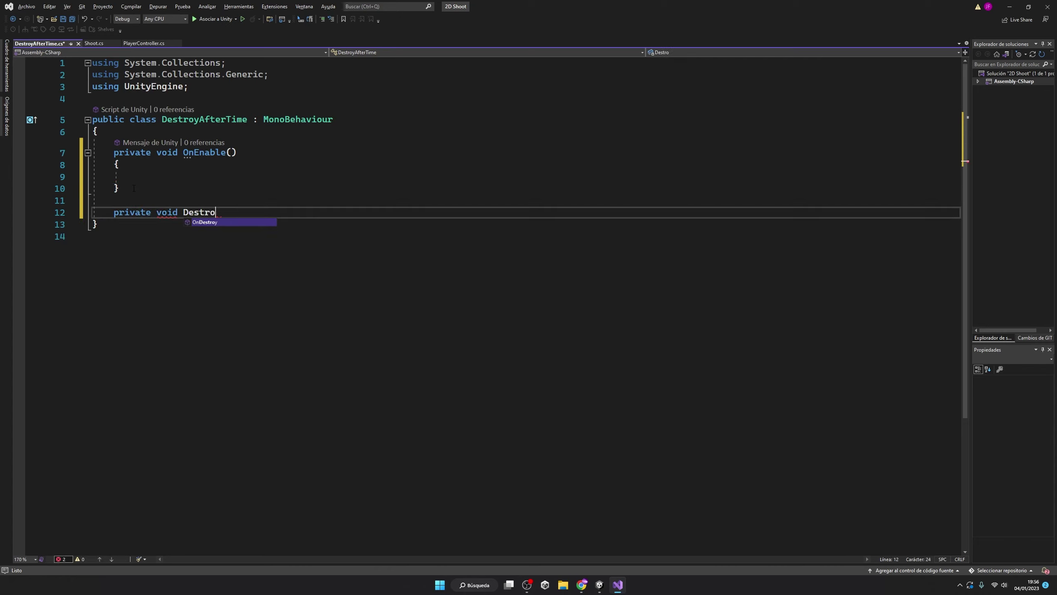
pyautogui.write('y(')
pyautogui.press('Return')
pyautogui.write('Des')
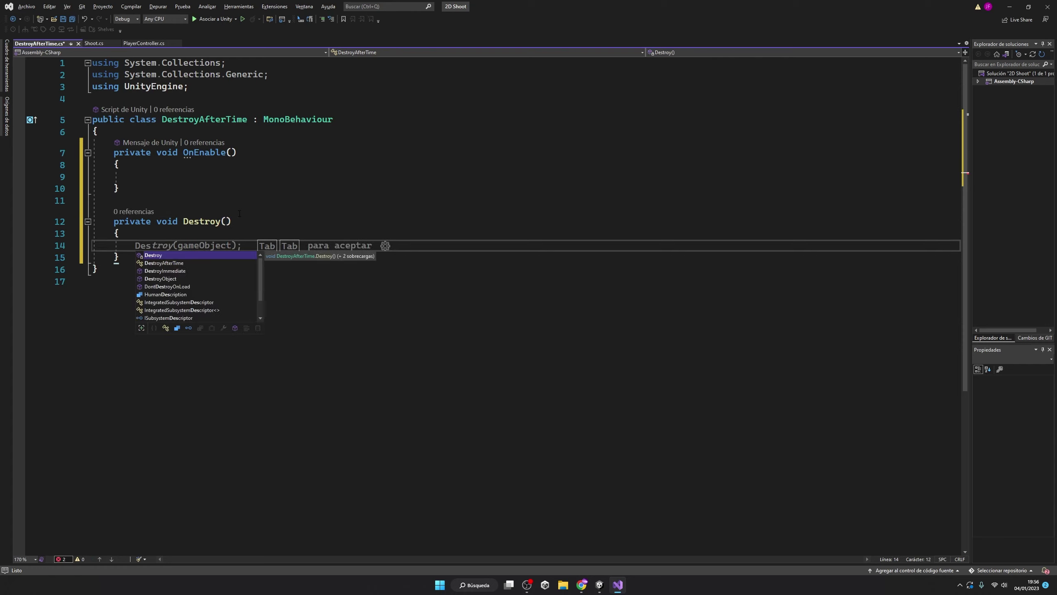
pyautogui.press('Tab')
pyautogui.doubleClick(217, 242)
pyautogui.write('this);')
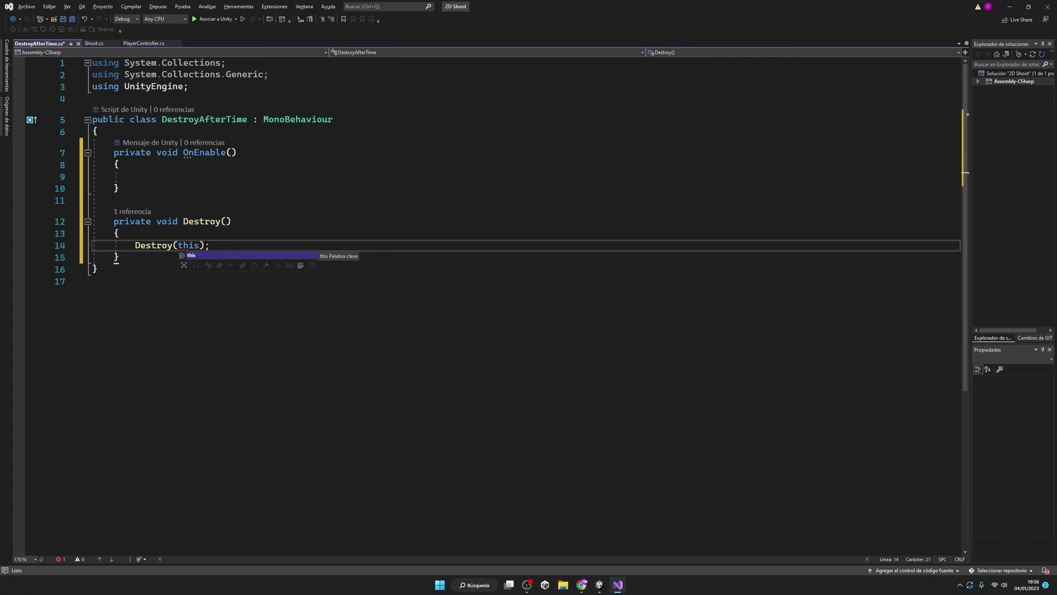
pyautogui.click(261, 221)
# Make OnEnable call Invoke("Destroy", 2f) and save the script
pyautogui.click(170, 175)
pyautogui.write('invo')
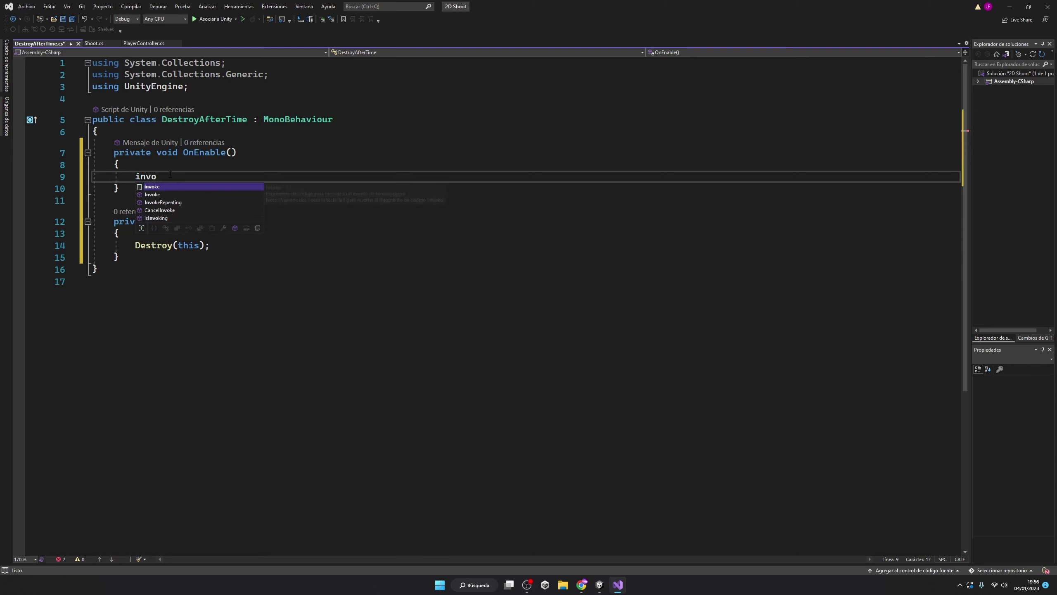
pyautogui.press('Tab')
pyautogui.write('(')
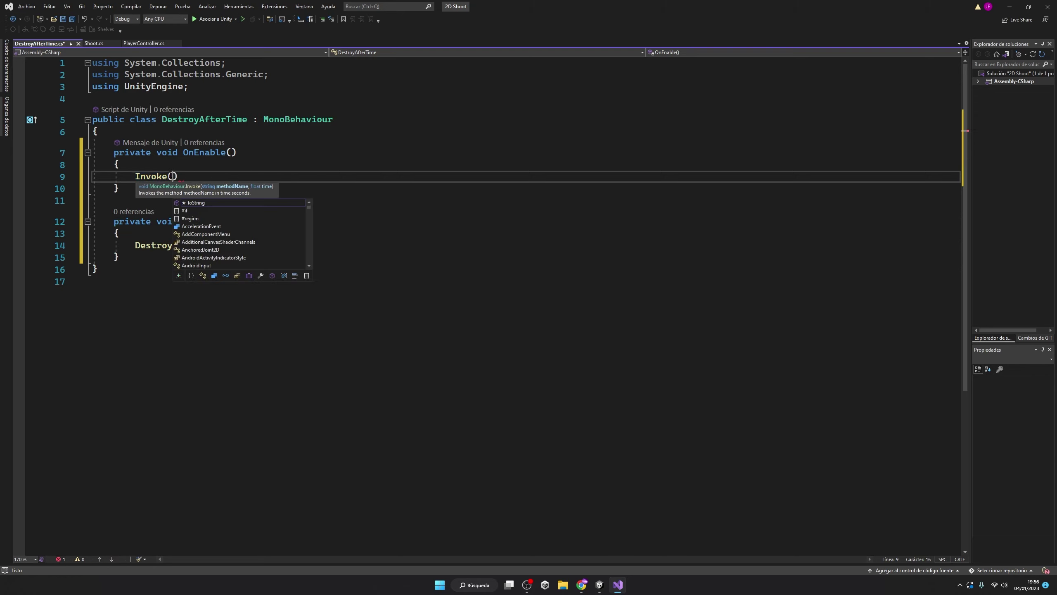
pyautogui.write('Destroy, 2f)')
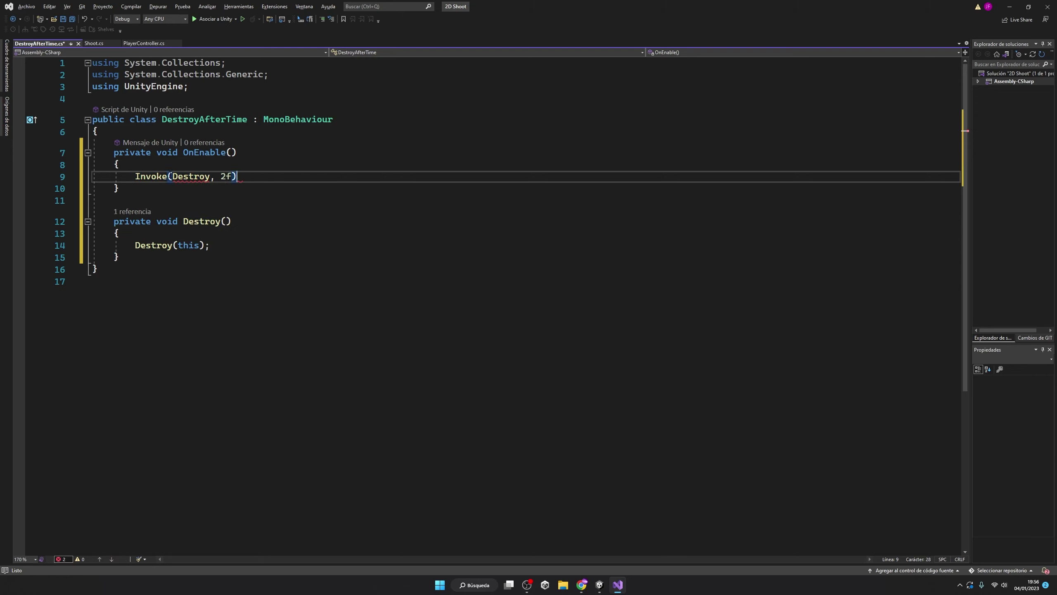
pyautogui.click(172, 176)
pyautogui.write('"')
pyautogui.hotkey('ctrl', 's')
# Restore Destroy(gameObject), save the script, then start the game in Unity
pyautogui.doubleClick(202, 153)
pyautogui.write('Start')
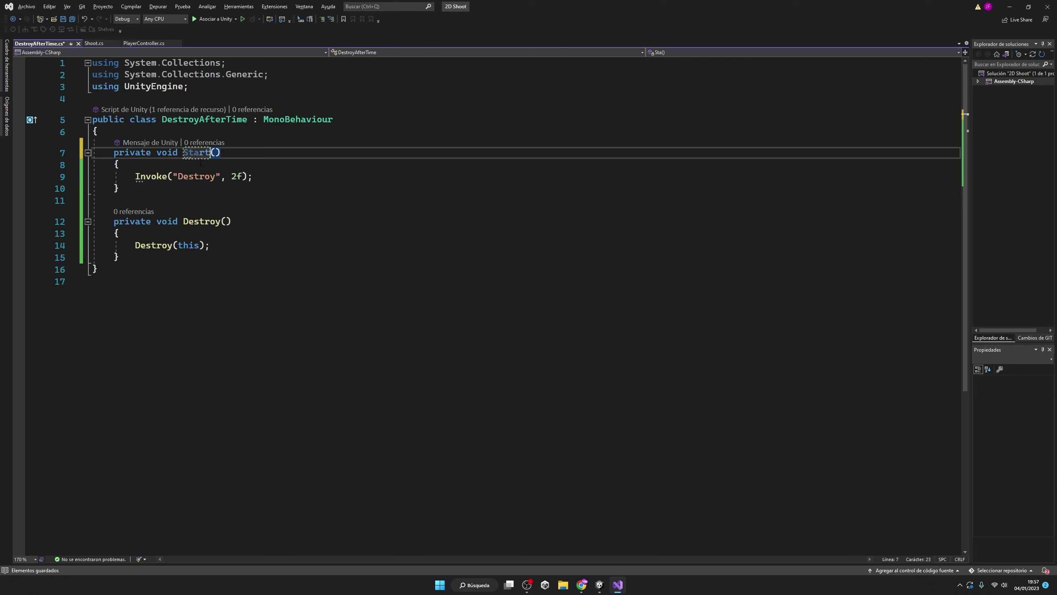
pyautogui.hotkey('ctrl', 'z')
pyautogui.doubleClick(188, 245)
pyautogui.write('g')
pyautogui.press('Tab')
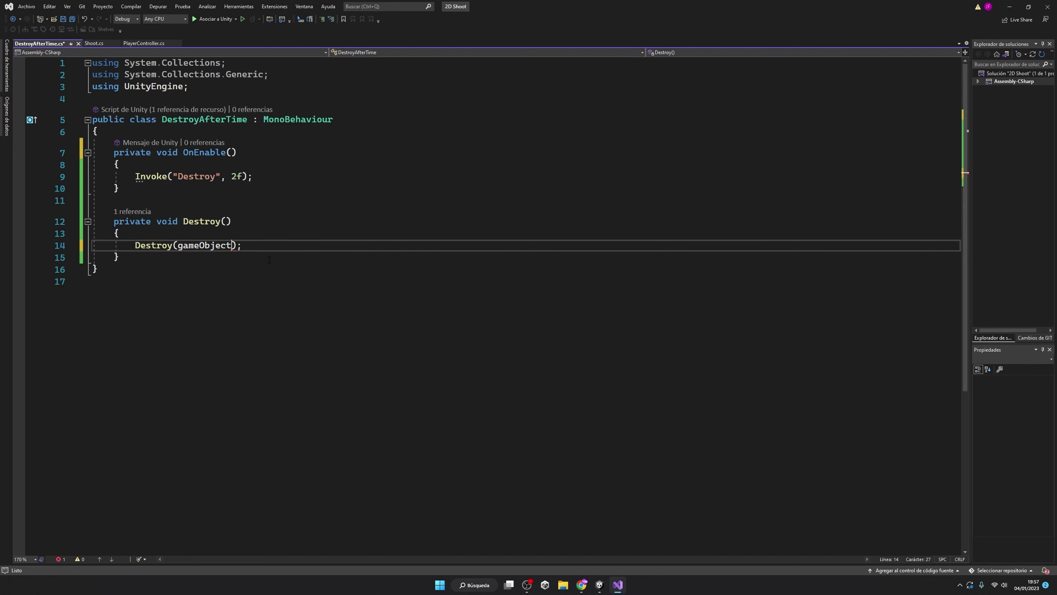
pyautogui.hotkey('ctrl', 'd')
pyautogui.hotkey('ctrl', 's')
pyautogui.hotkey('ctrl', 'z')
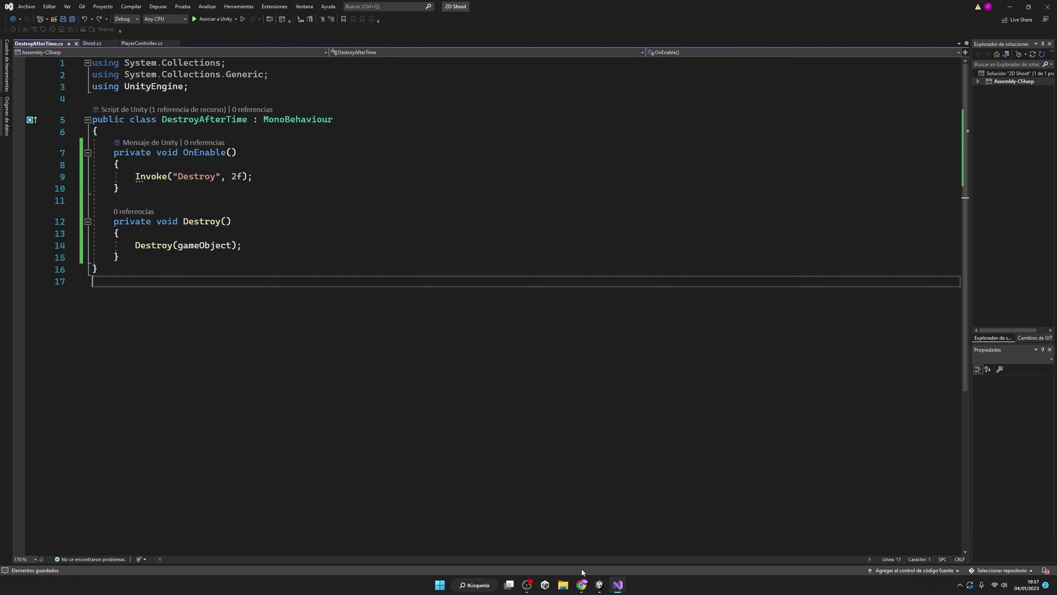
pyautogui.click(599, 585)
pyautogui.click(516, 23)
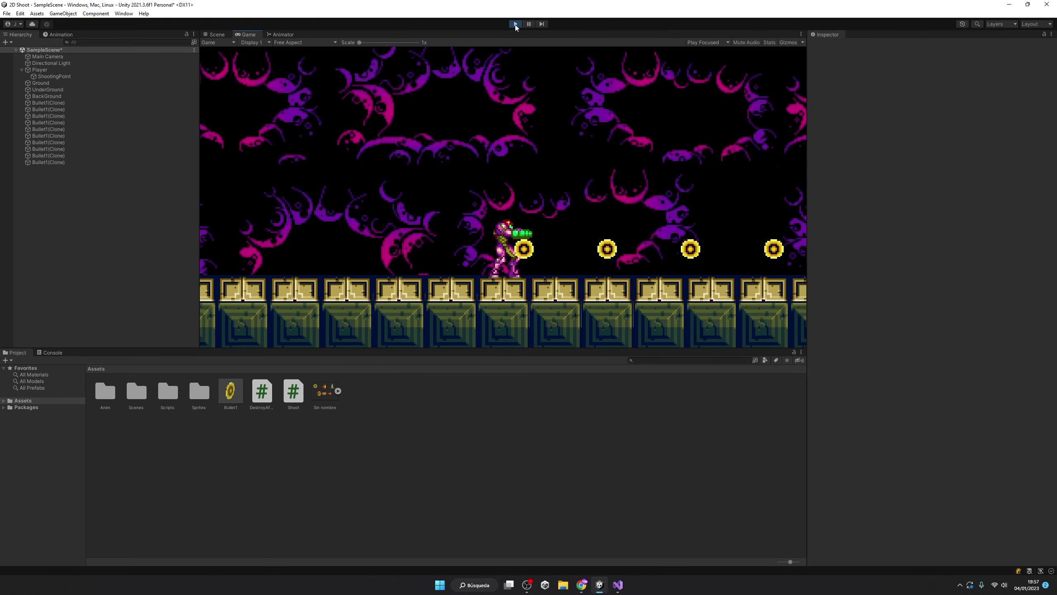
# Run left and right, jump and fire bullets, then stop play and select Player
pyautogui.press('Left')
pyautogui.press('Left')
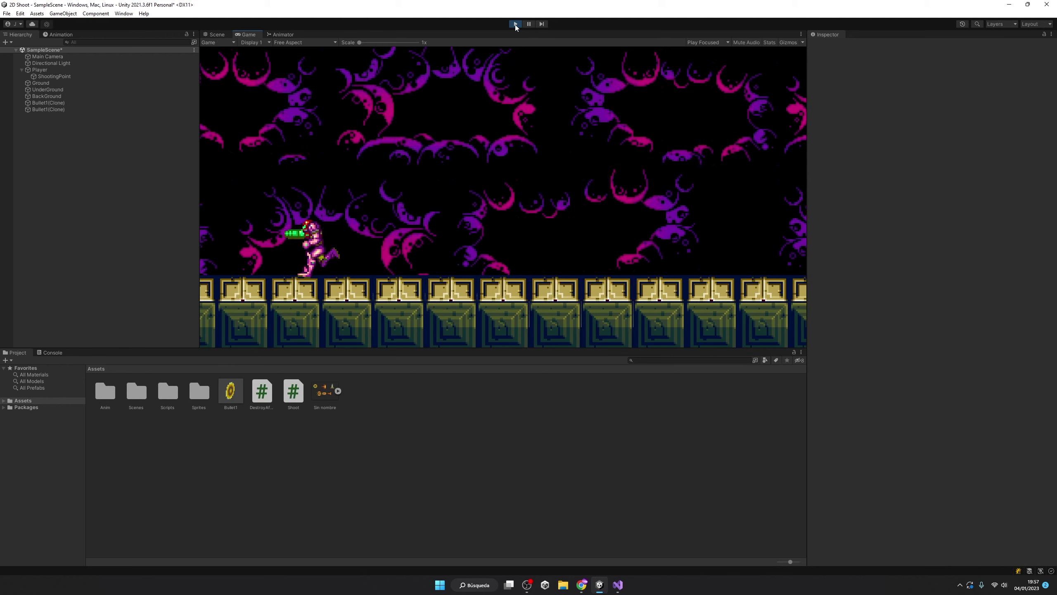
pyautogui.press('space')
pyautogui.press('Left')
pyautogui.press('Up')
pyautogui.press('space')
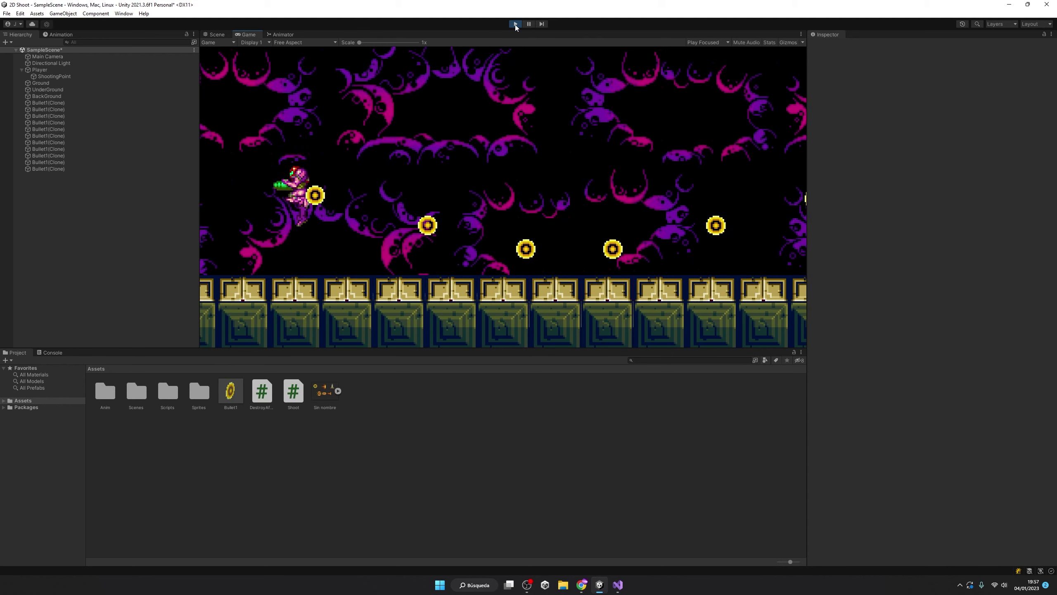
pyautogui.press('Right')
pyautogui.press('space')
pyautogui.press('Up')
pyautogui.press('Right')
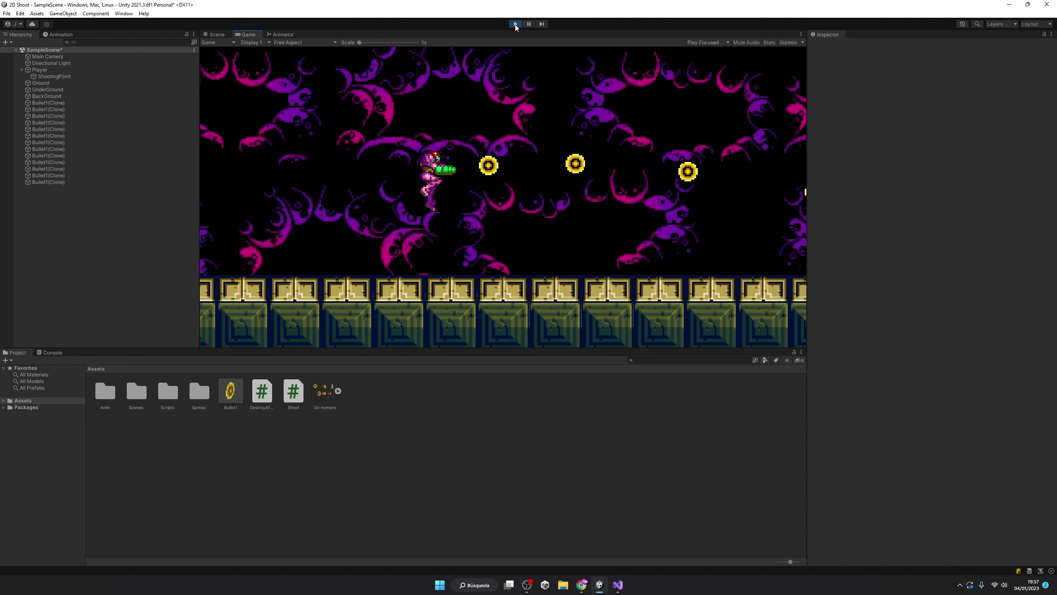
pyautogui.press('space')
pyautogui.press('Left')
pyautogui.click(515, 24)
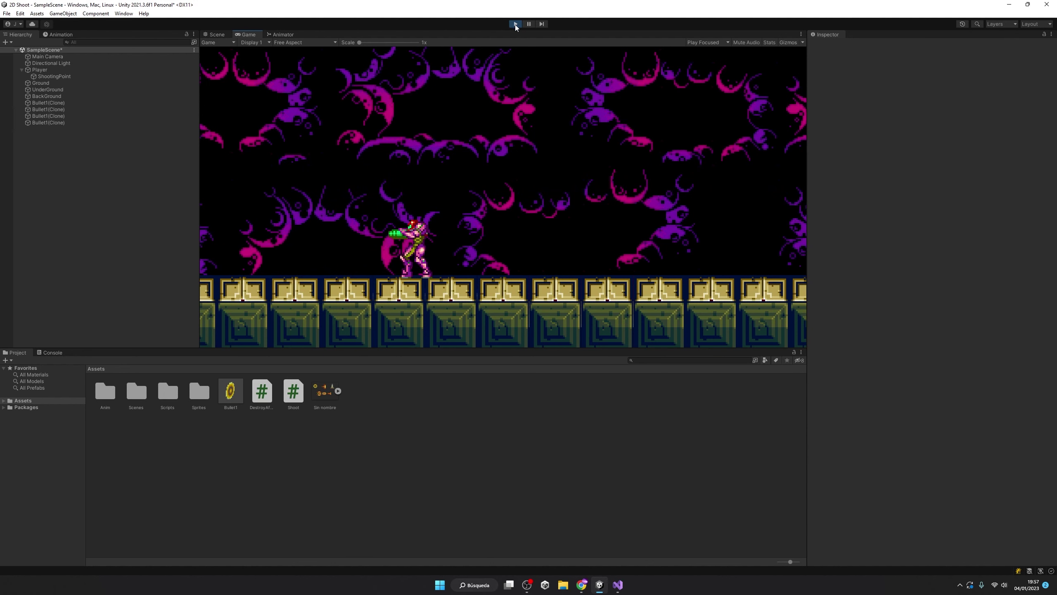
pyautogui.click(85, 70)
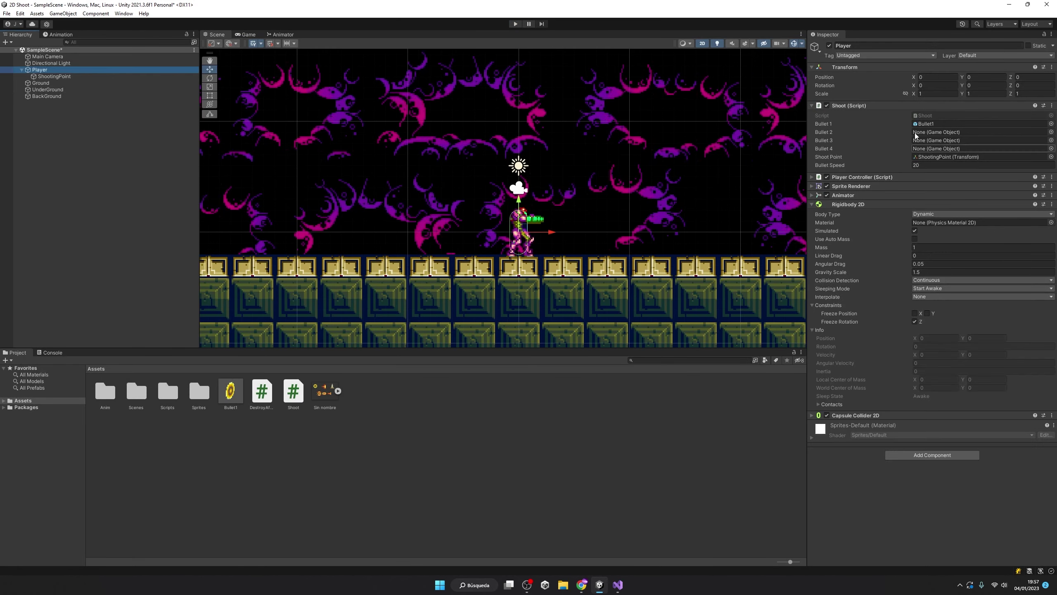
pyautogui.click(61, 77)
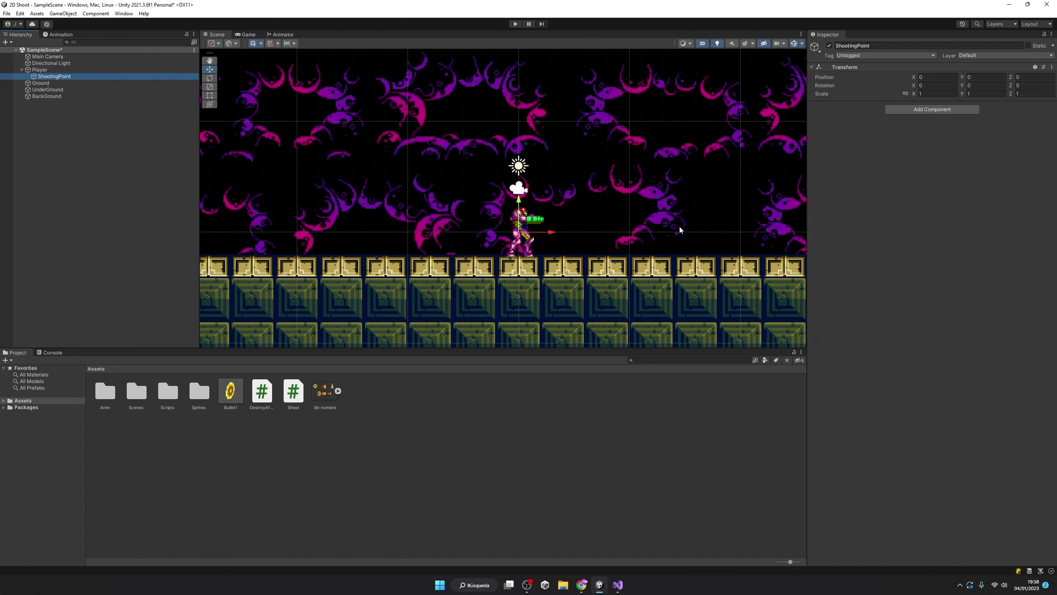
pyautogui.scroll(2, 607, 200)
pyautogui.scroll(2, 600, 206)
pyautogui.click(480, 248)
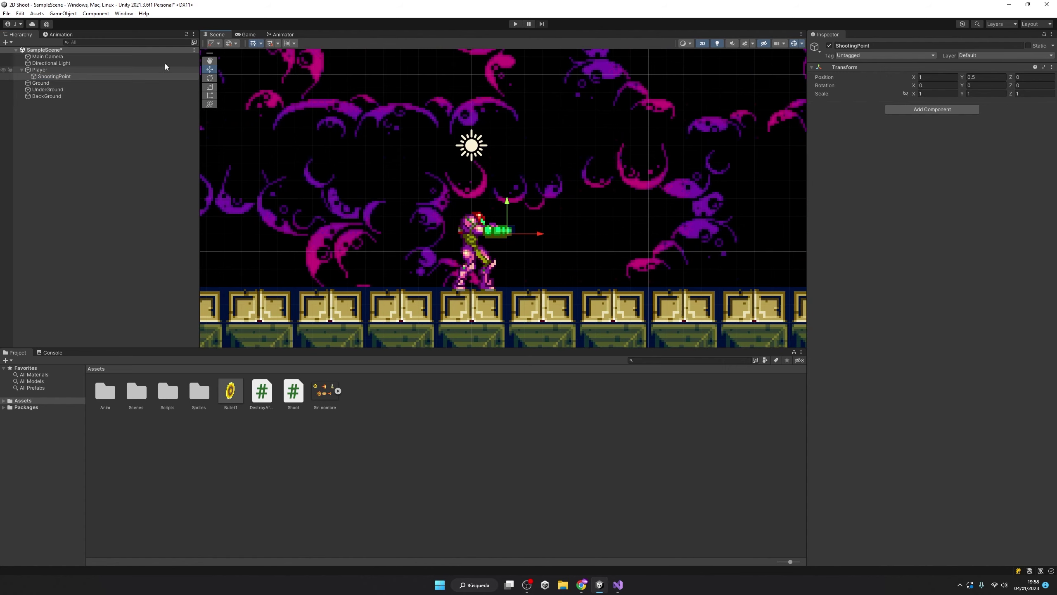
pyautogui.click(515, 23)
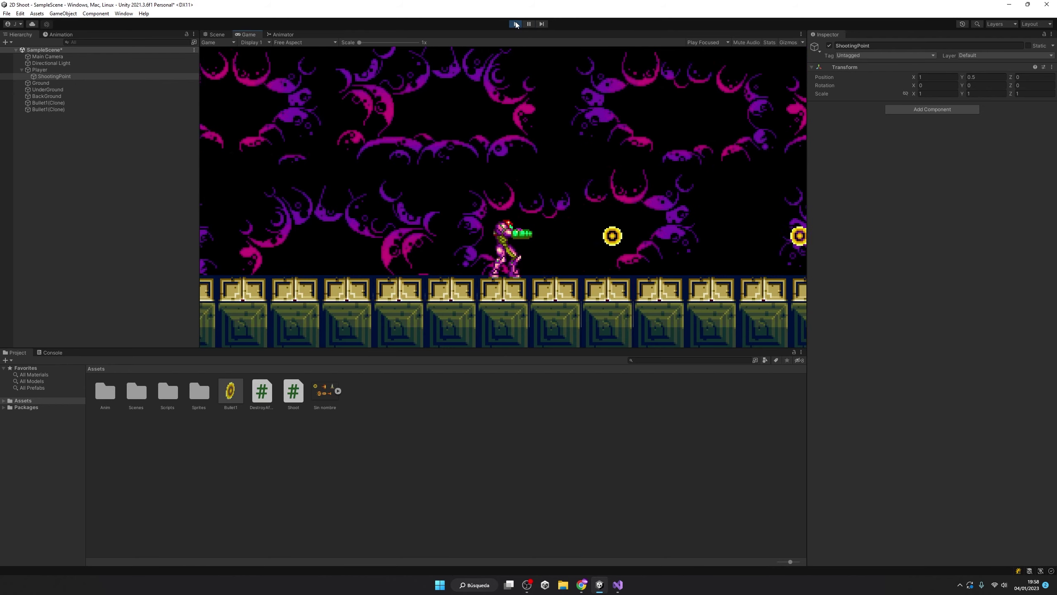
pyautogui.press('Left')
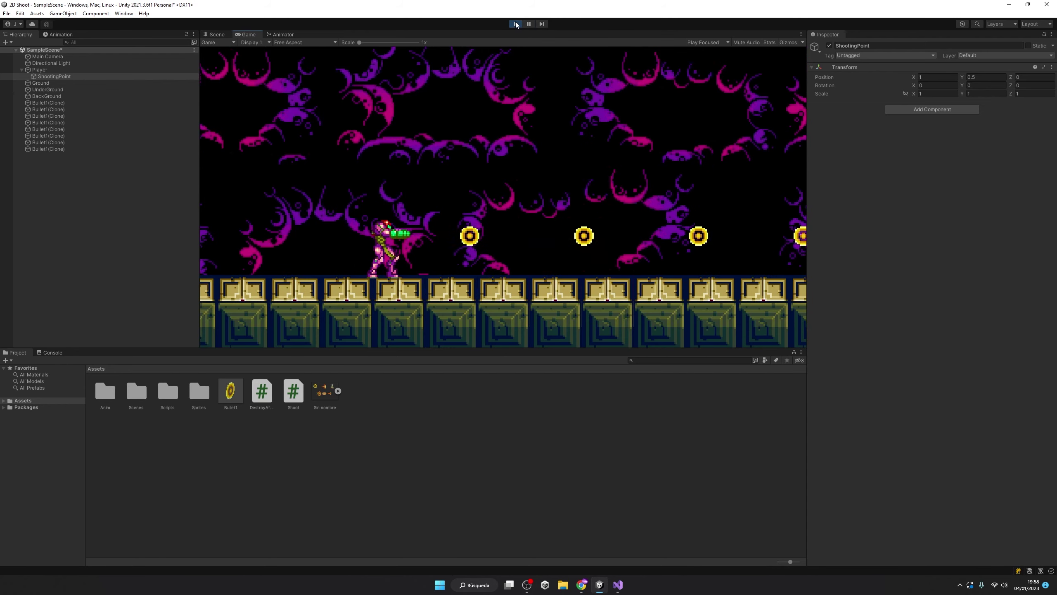
pyautogui.click(516, 24)
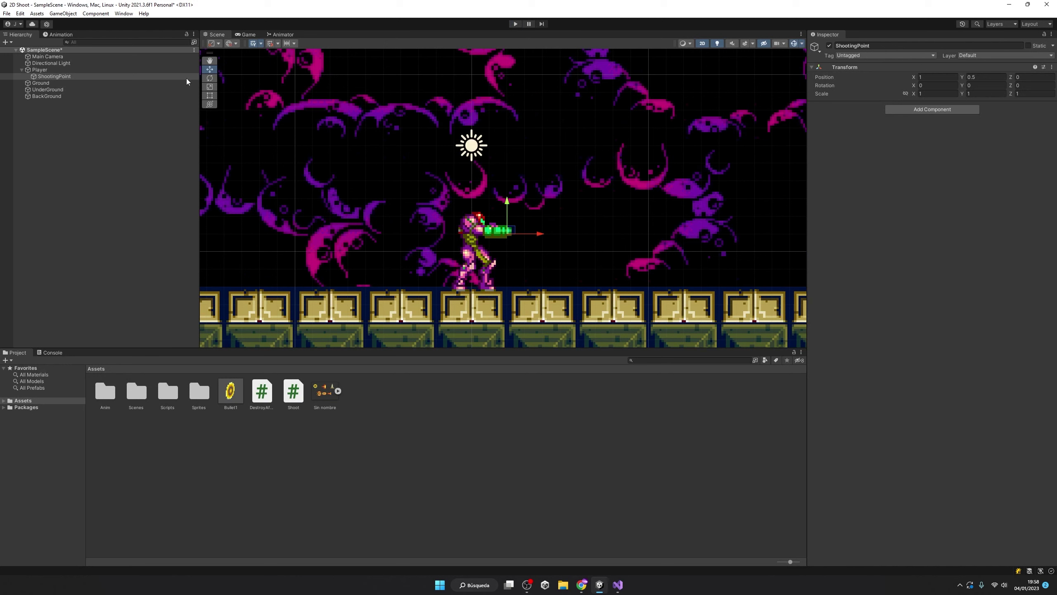
# In the Idle_L clip, move ShootingPoint to X -1
pyautogui.click(23, 69)
pyautogui.click(58, 35)
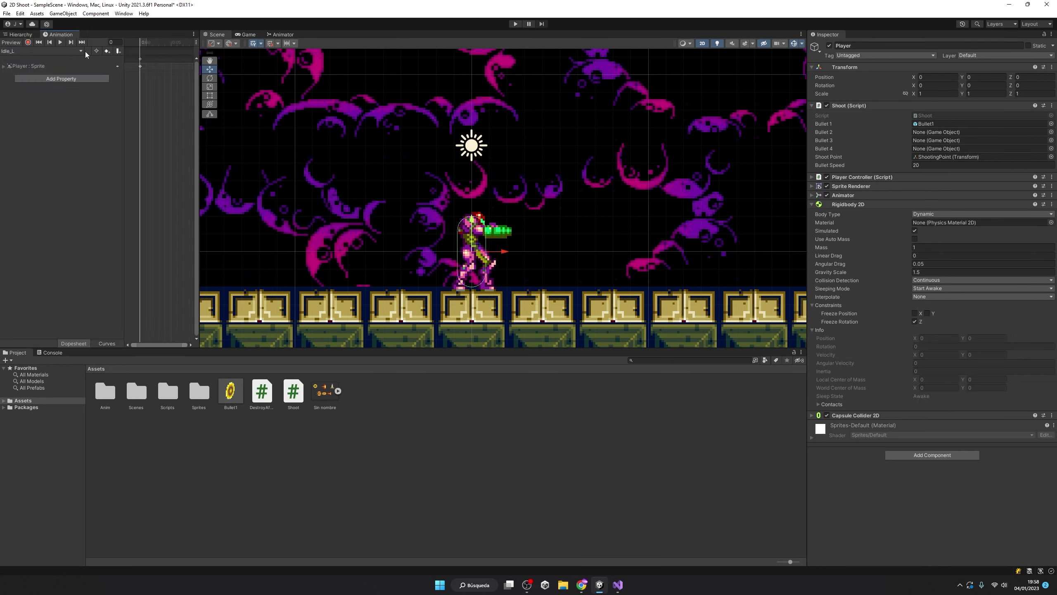
pyautogui.click(31, 42)
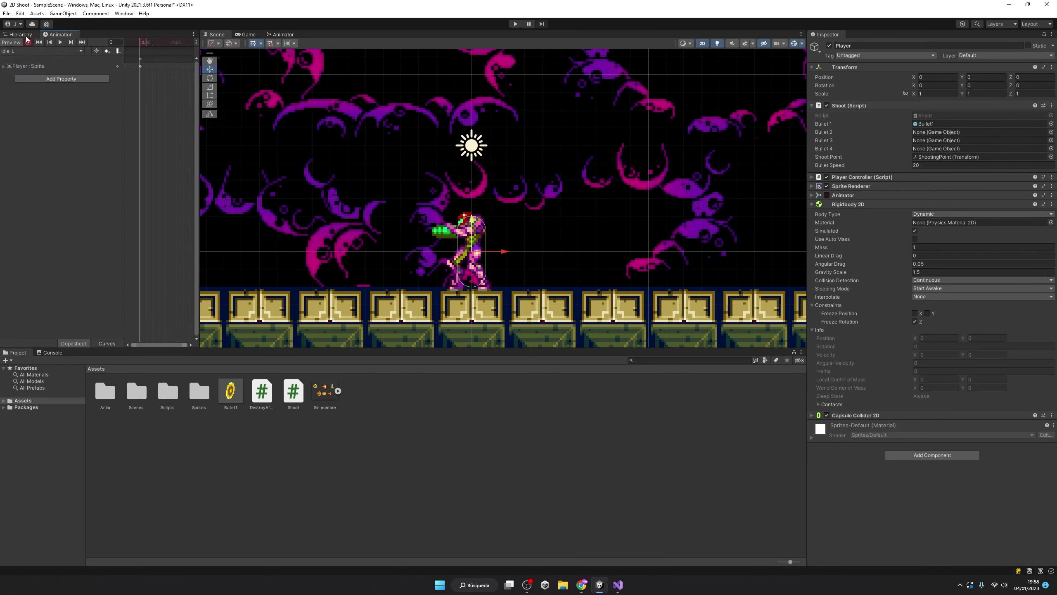
pyautogui.click(20, 35)
pyautogui.press('Down')
pyautogui.click(51, 36)
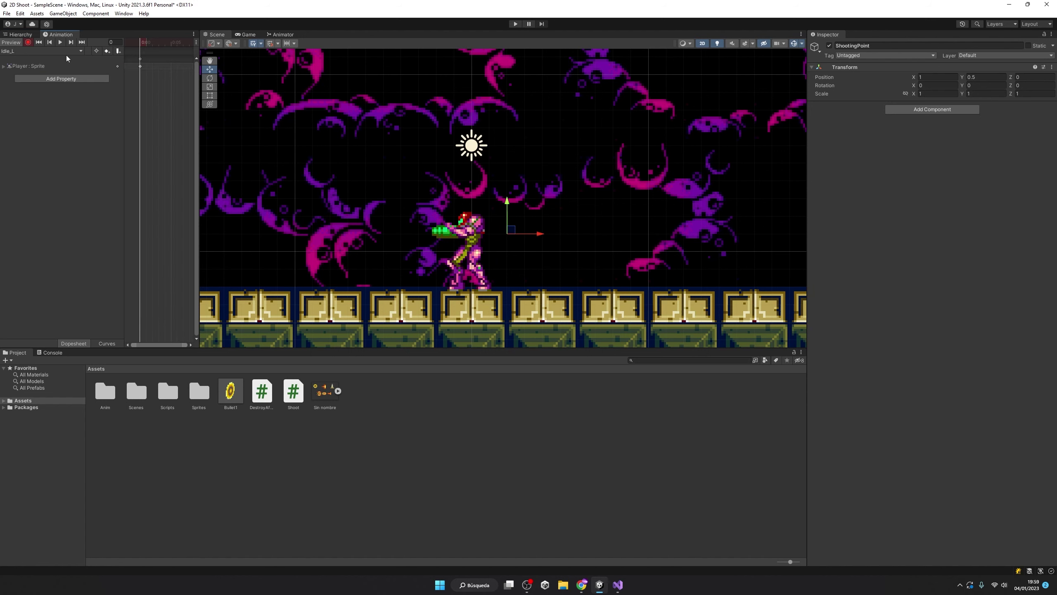
pyautogui.scroll(2, 443, 245)
pyautogui.moveTo(558, 229); pyautogui.dragTo(470, 228)
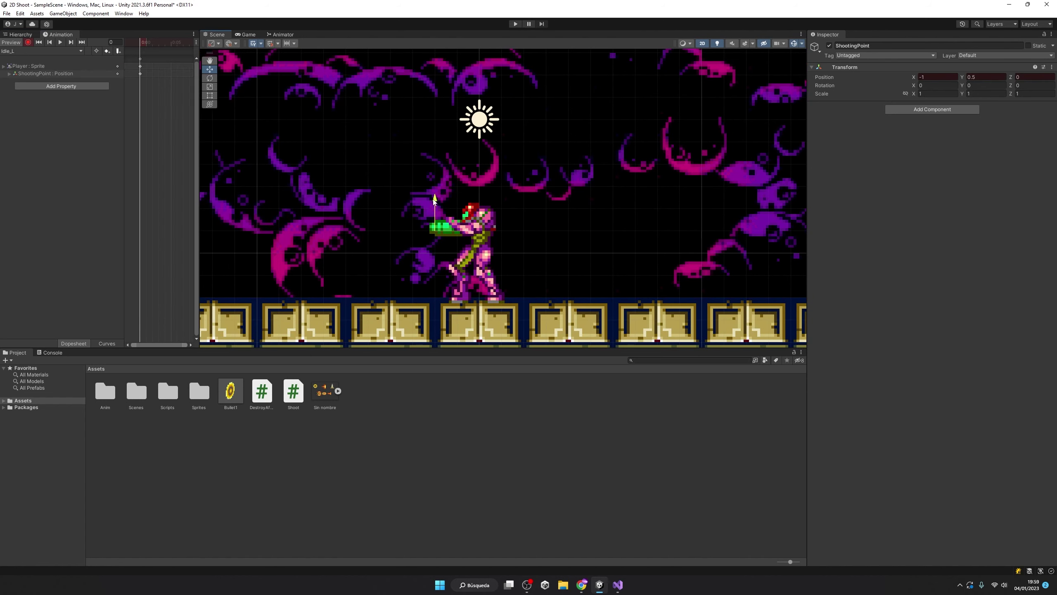
# Check Idle_R, then in Jump_L move ShootingPoint to X -1, Y 0.25
pyautogui.click(43, 51)
pyautogui.click(48, 68)
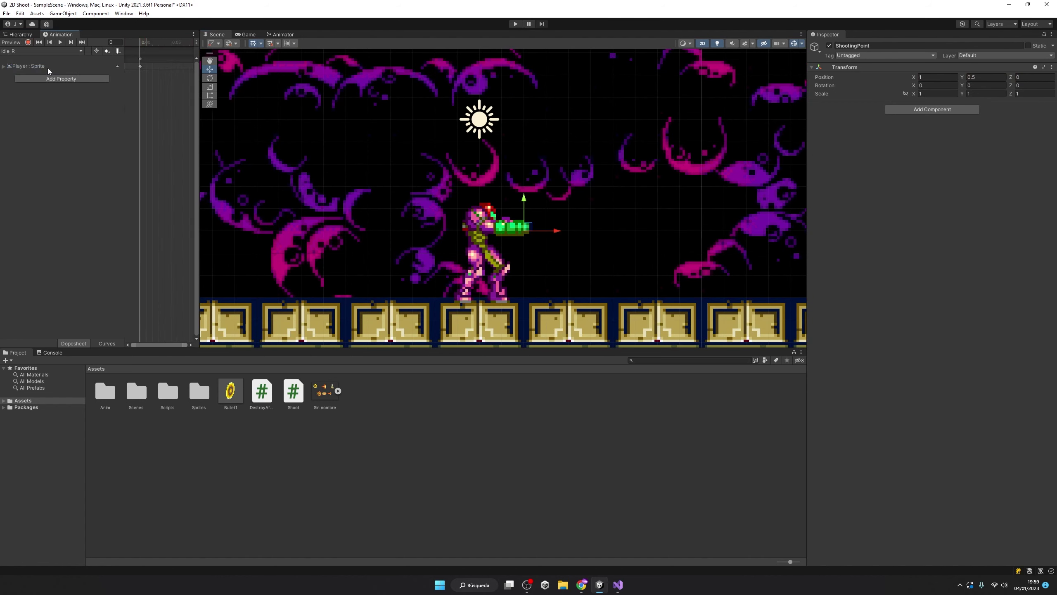
pyautogui.click(27, 36)
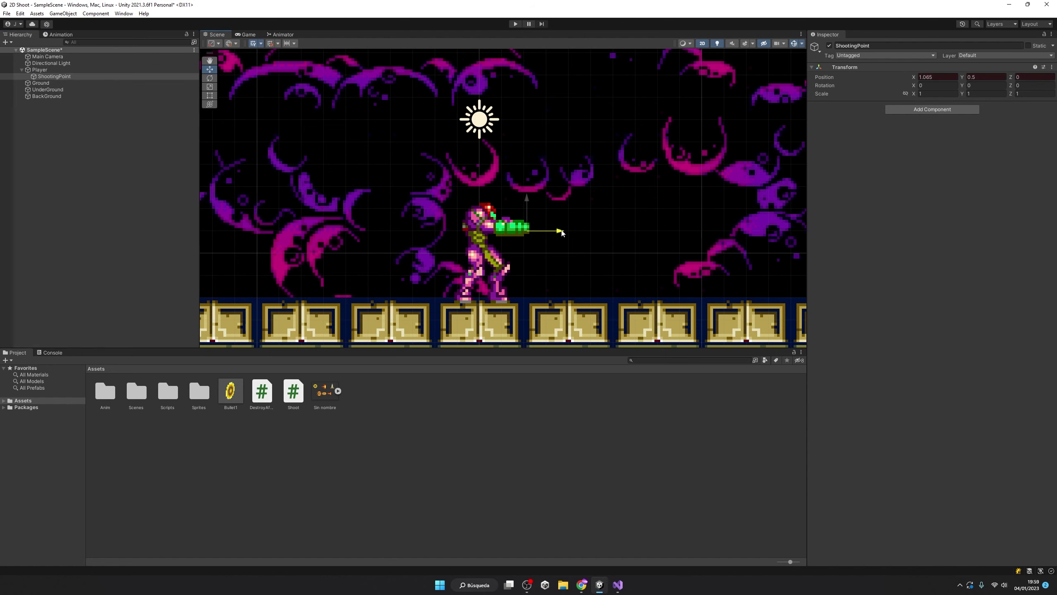
pyautogui.click(57, 35)
pyautogui.click(49, 51)
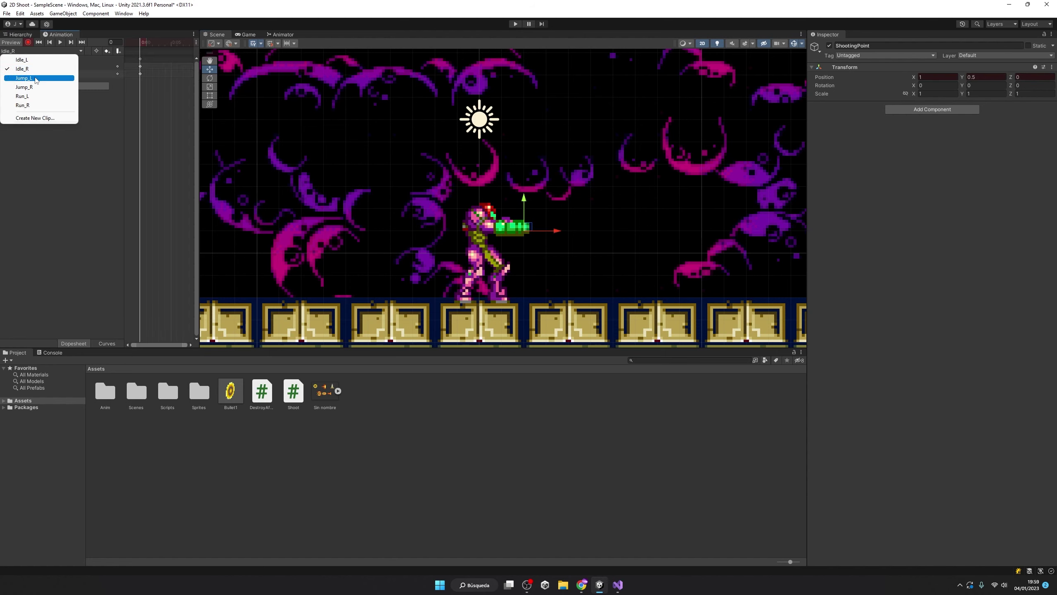
pyautogui.click(42, 80)
pyautogui.moveTo(559, 234); pyautogui.dragTo(441, 243)
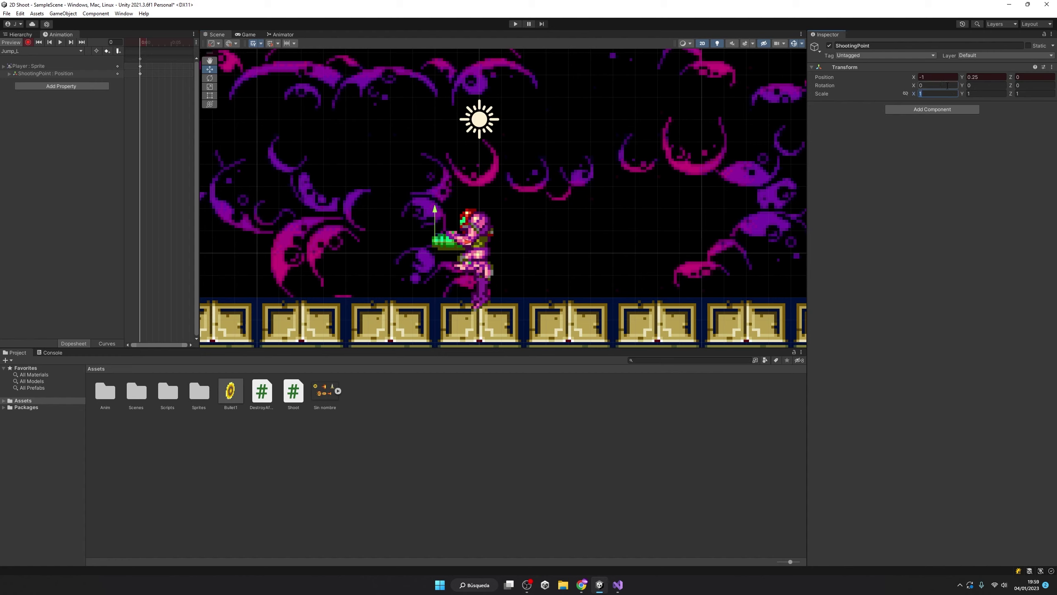
# Try editing ShootingPoint's rotation, cancel it, and select the recorded Rotation track
pyautogui.click(974, 86)
pyautogui.write('9')
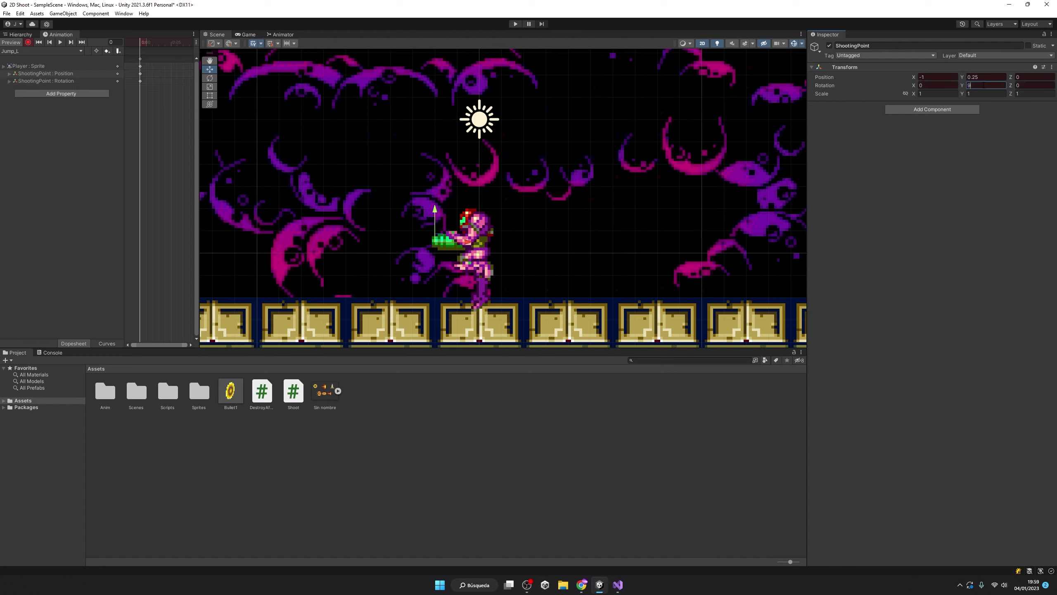
pyautogui.hotkey('ctrl', 'z')
pyautogui.click(209, 78)
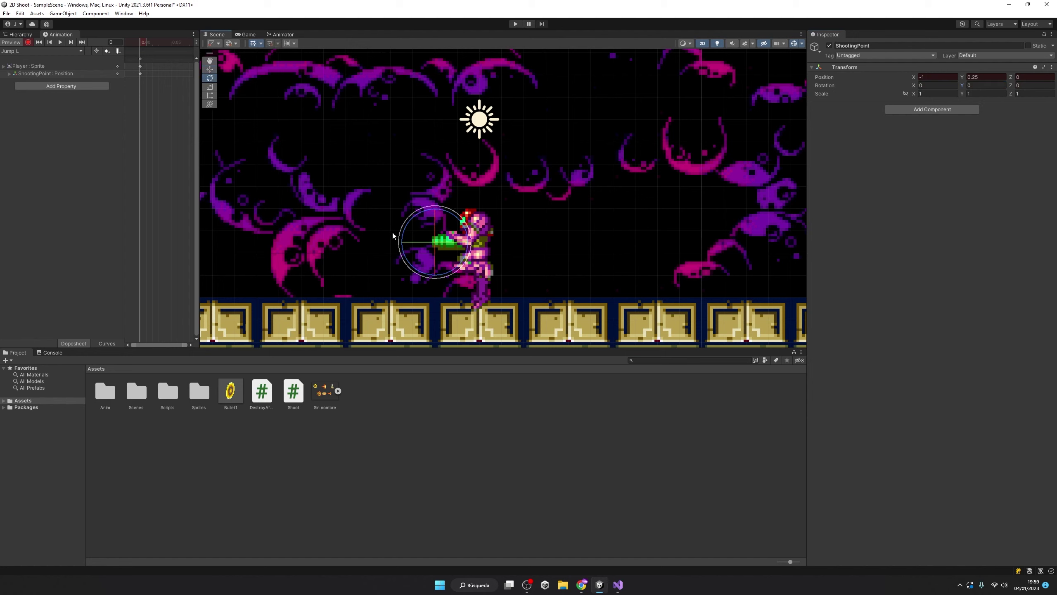
pyautogui.click(398, 239)
pyautogui.click(1025, 85)
pyautogui.write('180')
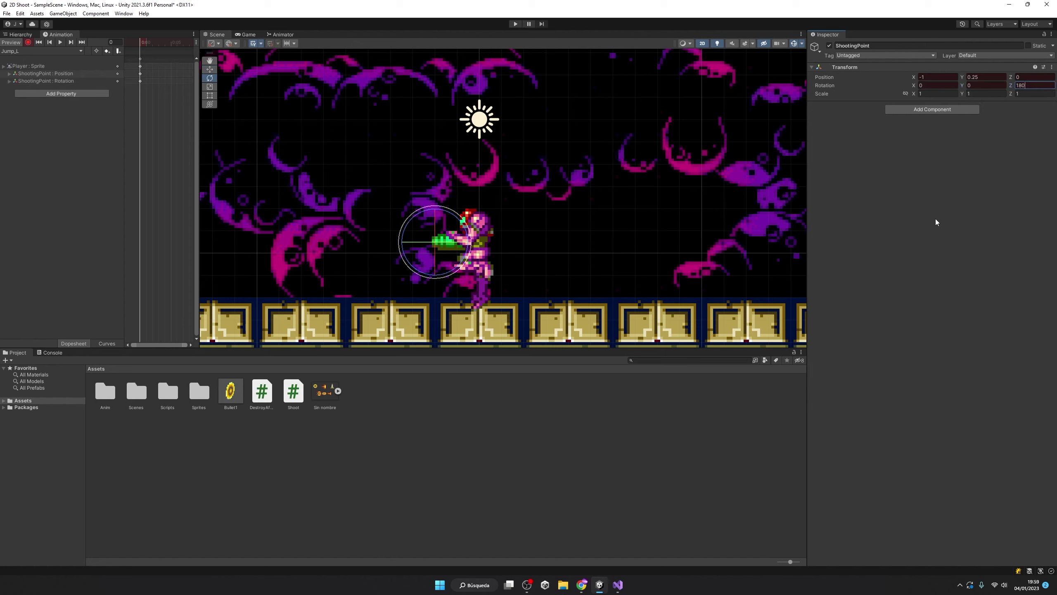
pyautogui.press('Escape')
pyautogui.click(69, 82)
# Delete the rotation track, then key ShootingPoint at Y 0.25 in Jump_R
pyautogui.press('Delete')
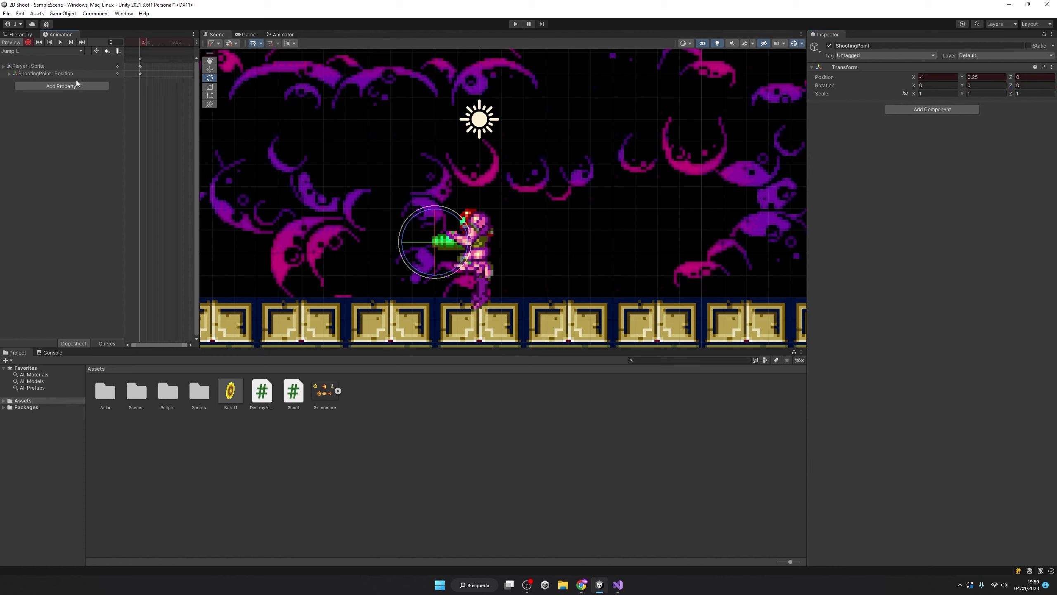
pyautogui.click(24, 54)
pyautogui.click(30, 91)
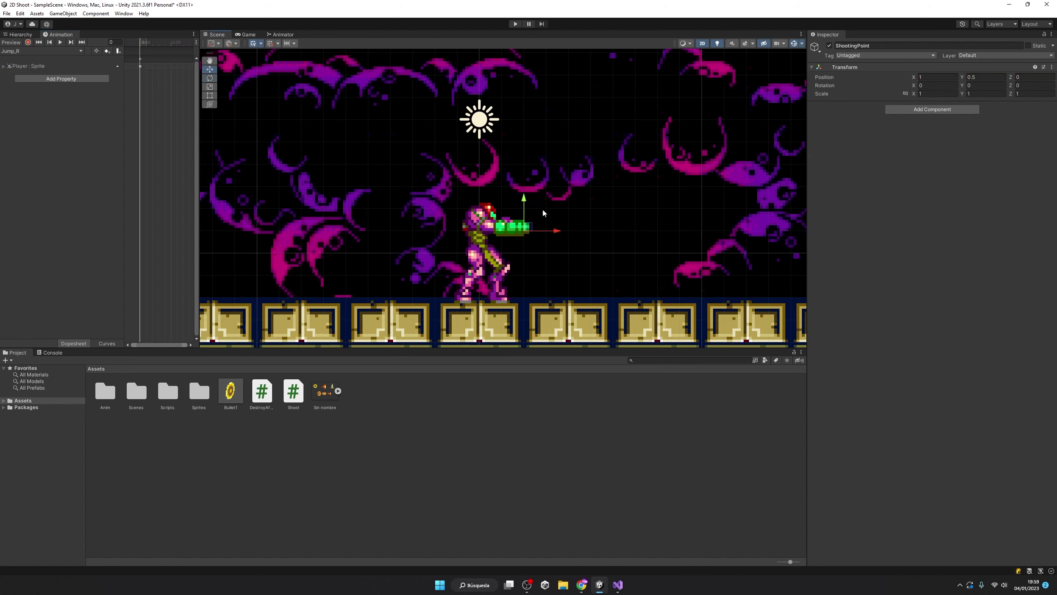
pyautogui.click(28, 42)
pyautogui.moveTo(525, 203); pyautogui.dragTo(524, 213)
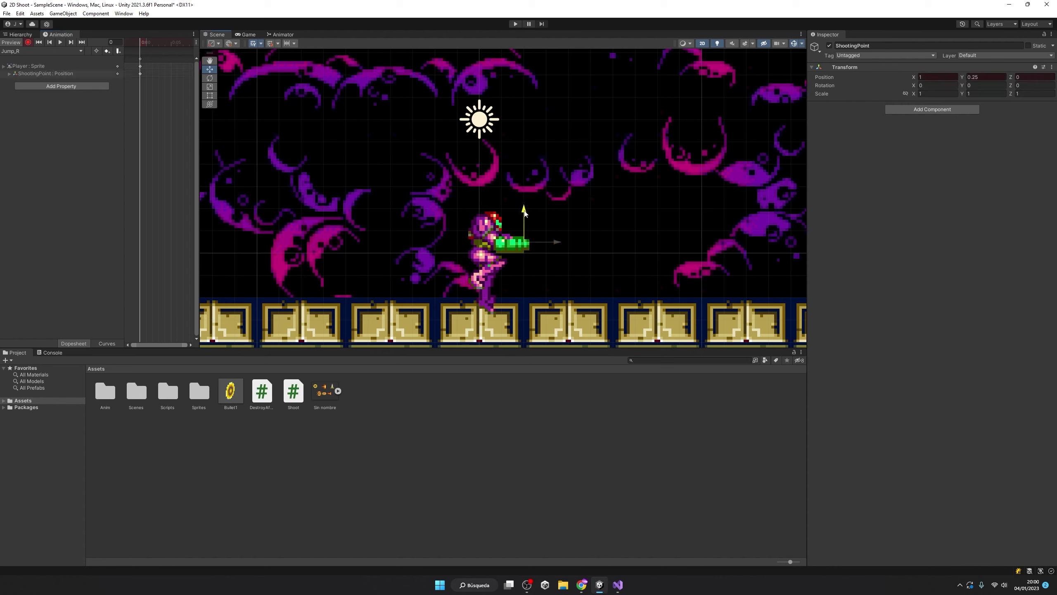
# In Run_L, move ShootingPoint to X -1.25 and preview the animation
pyautogui.click(72, 52)
pyautogui.click(30, 96)
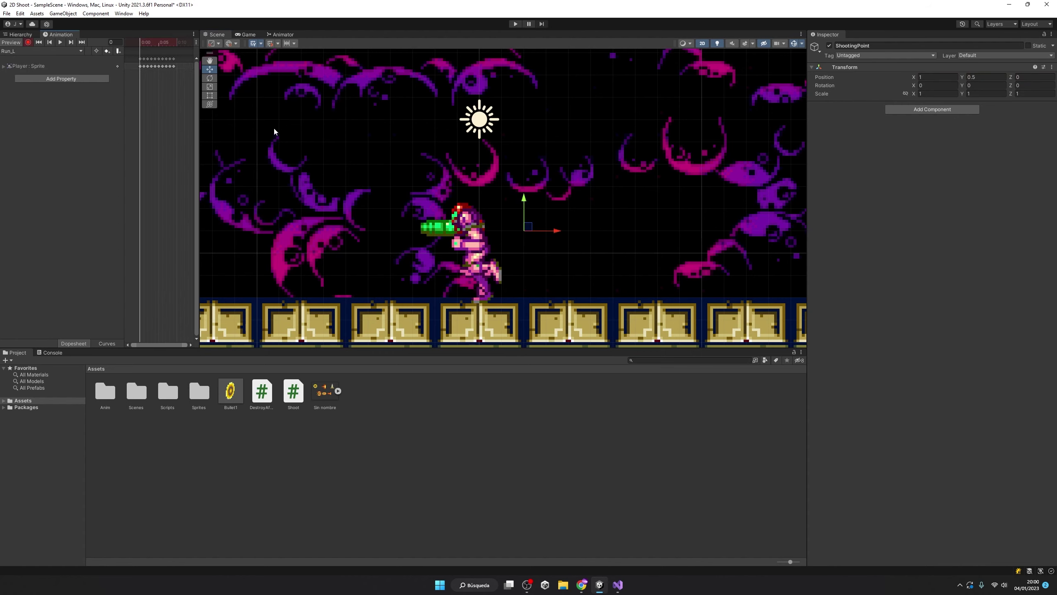
pyautogui.moveTo(558, 234)
pyautogui.mouseDown()
pyautogui.moveTo(459, 223)
pyautogui.moveTo(424, 201)
pyautogui.mouseUp()
pyautogui.click(61, 42)
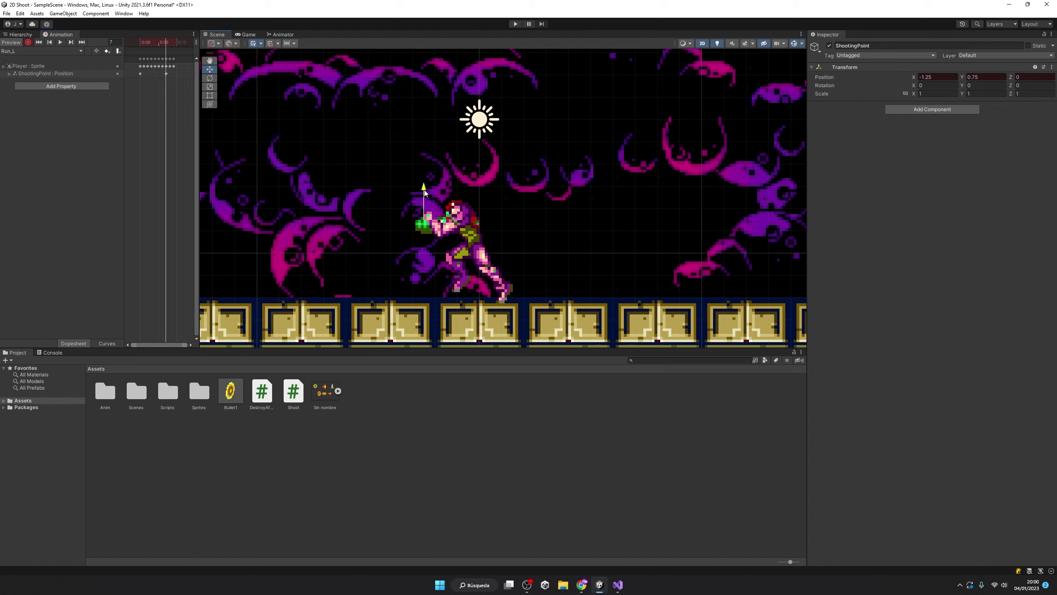
pyautogui.click(165, 73)
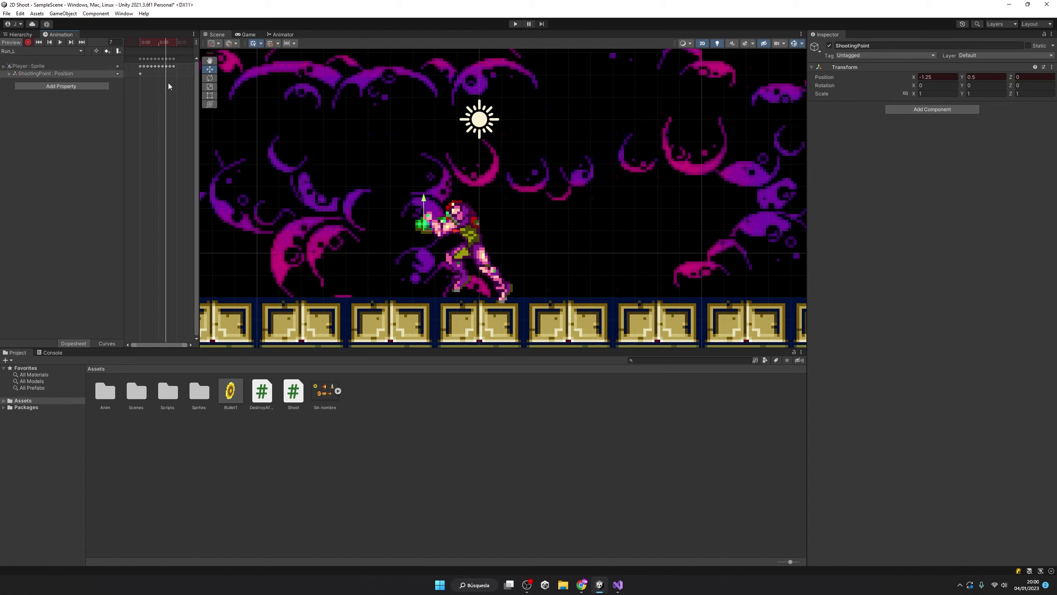
# In Run_R, move ShootingPoint to X 1.25, then stop the preview
pyautogui.click(43, 51)
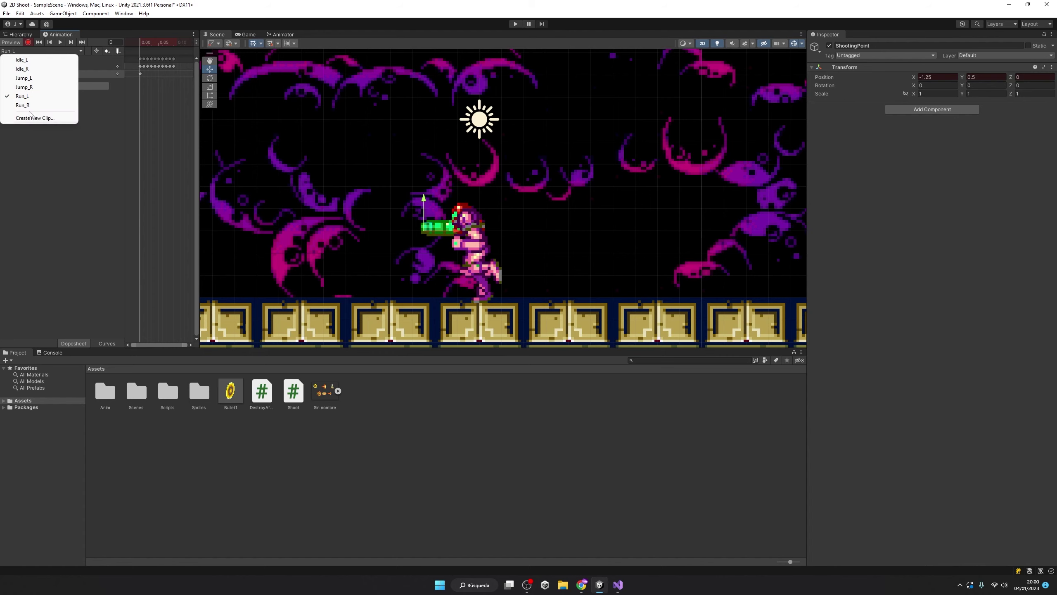
pyautogui.click(24, 106)
pyautogui.moveTo(554, 233); pyautogui.dragTo(566, 233)
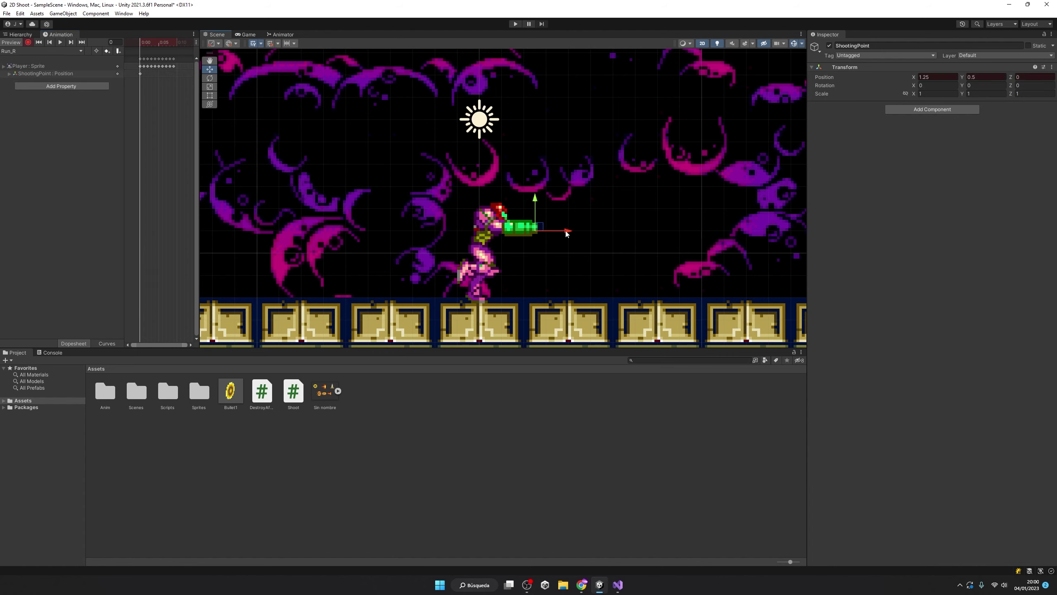
pyautogui.click(11, 43)
pyautogui.click(20, 34)
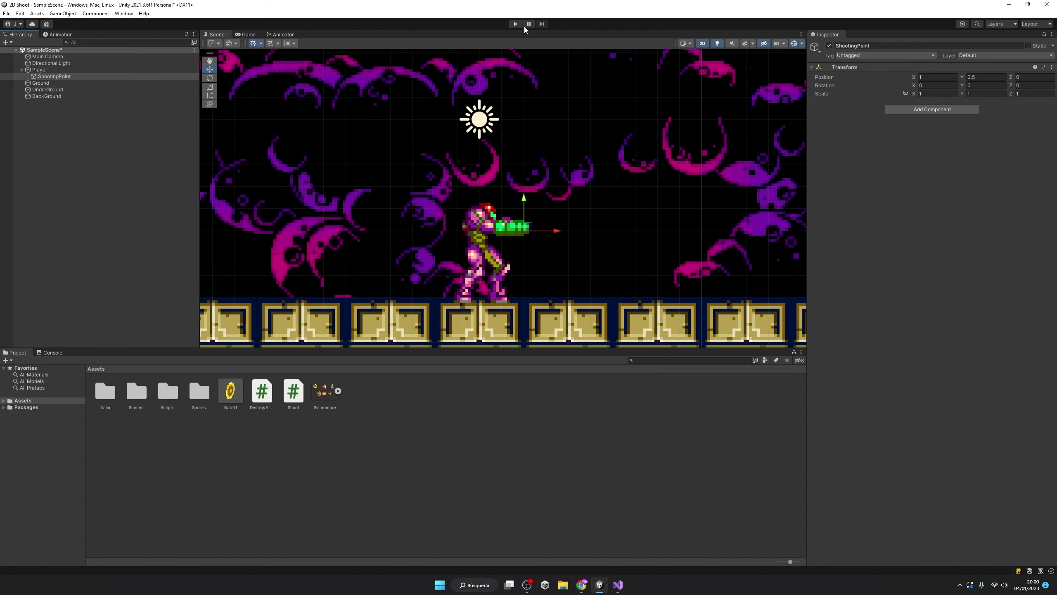
# Play-test walking right, left and jumping, then stop and bring up Shoot.cs
pyautogui.click(516, 23)
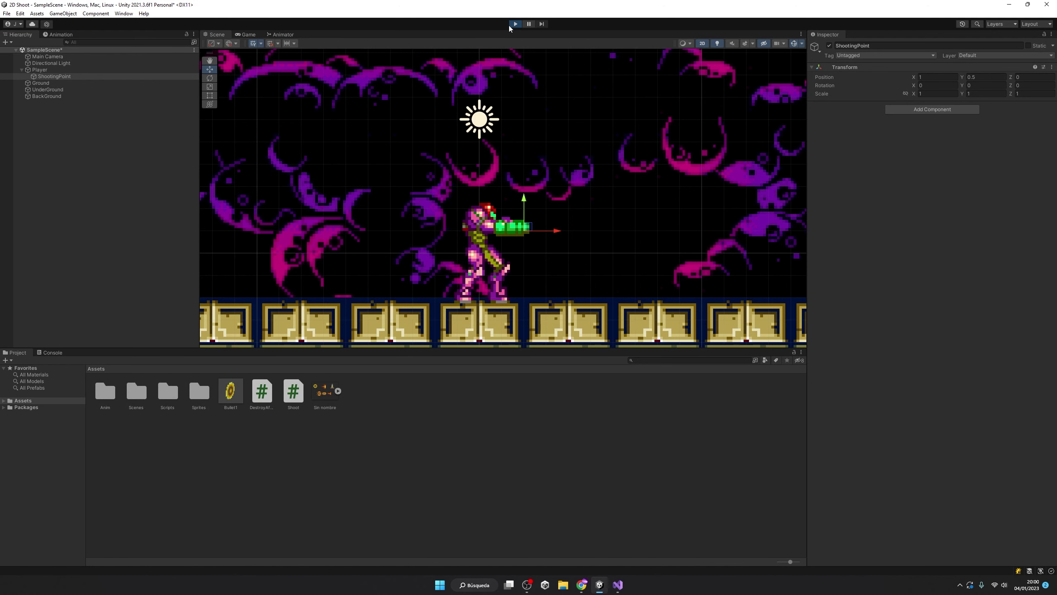
pyautogui.press('Right')
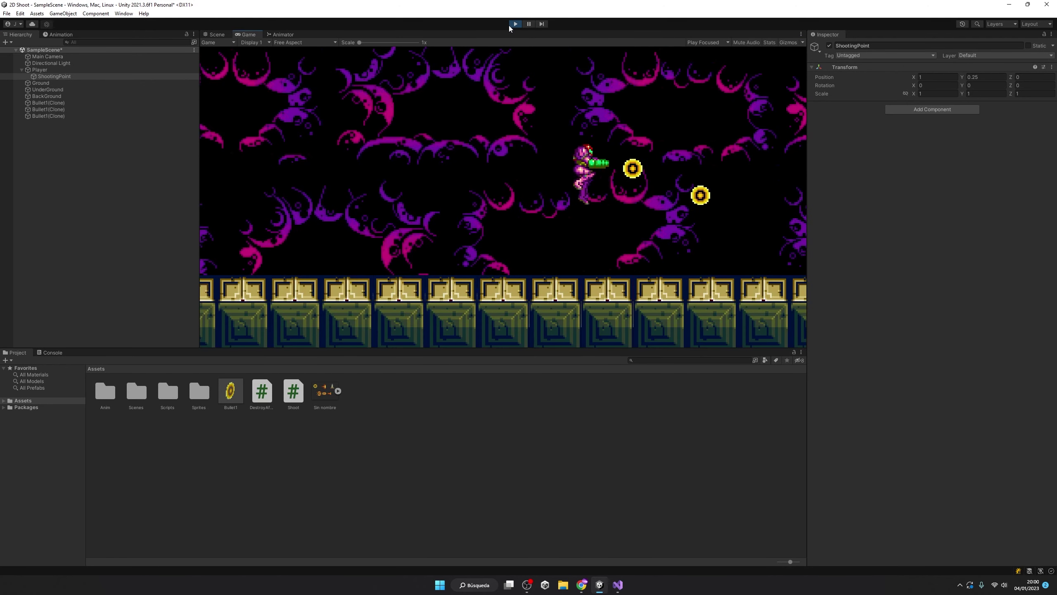
pyautogui.press('Left')
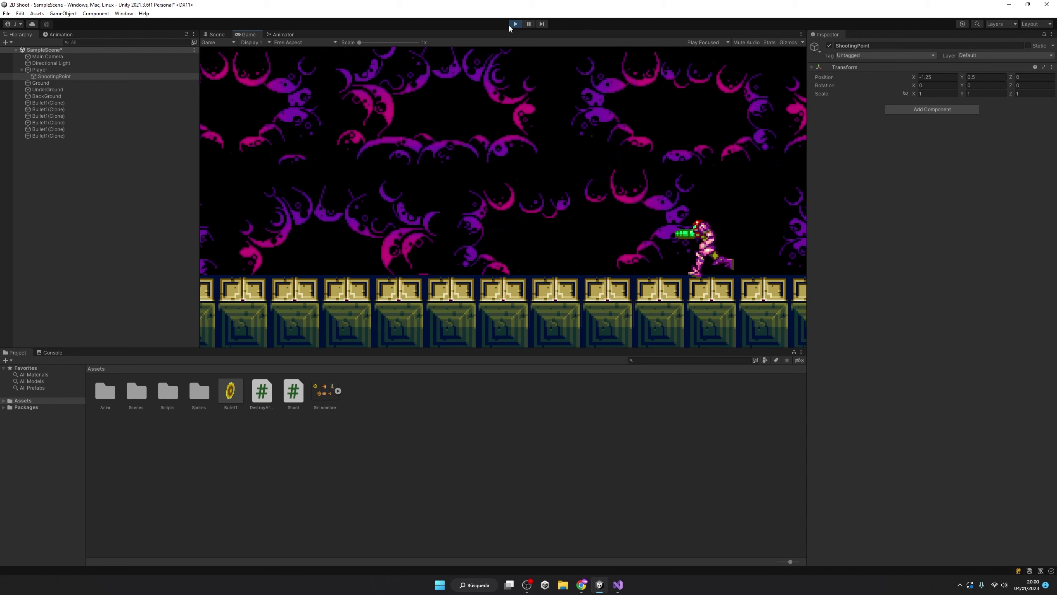
pyautogui.press('space')
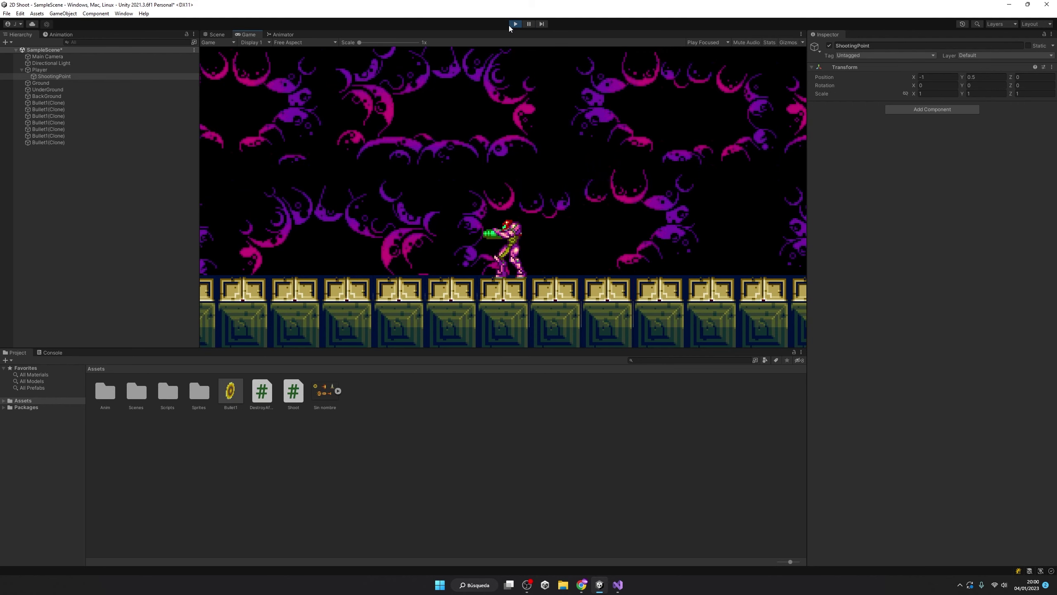
pyautogui.click(515, 24)
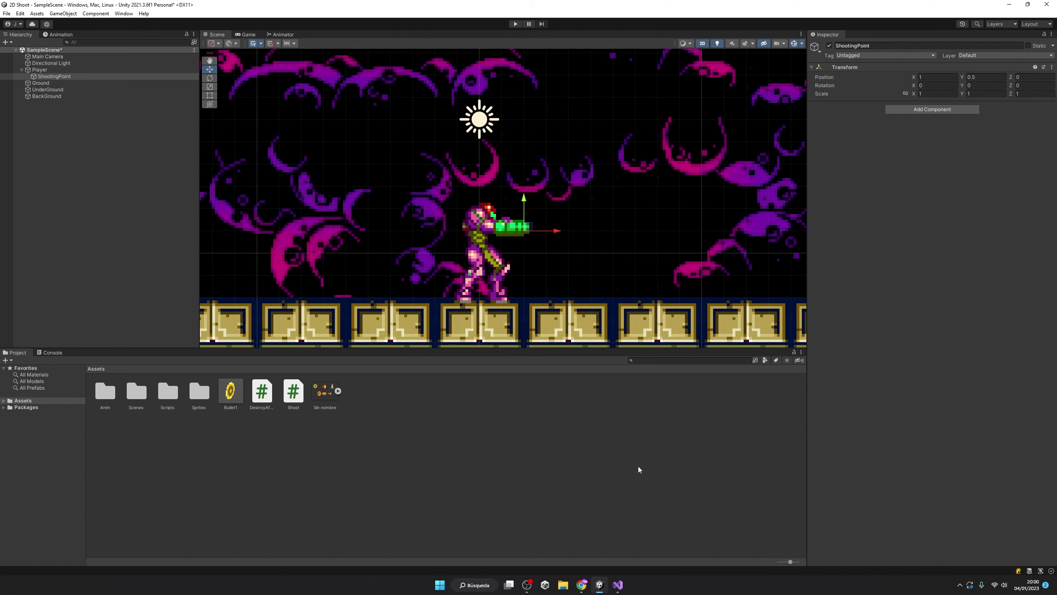
pyautogui.click(619, 585)
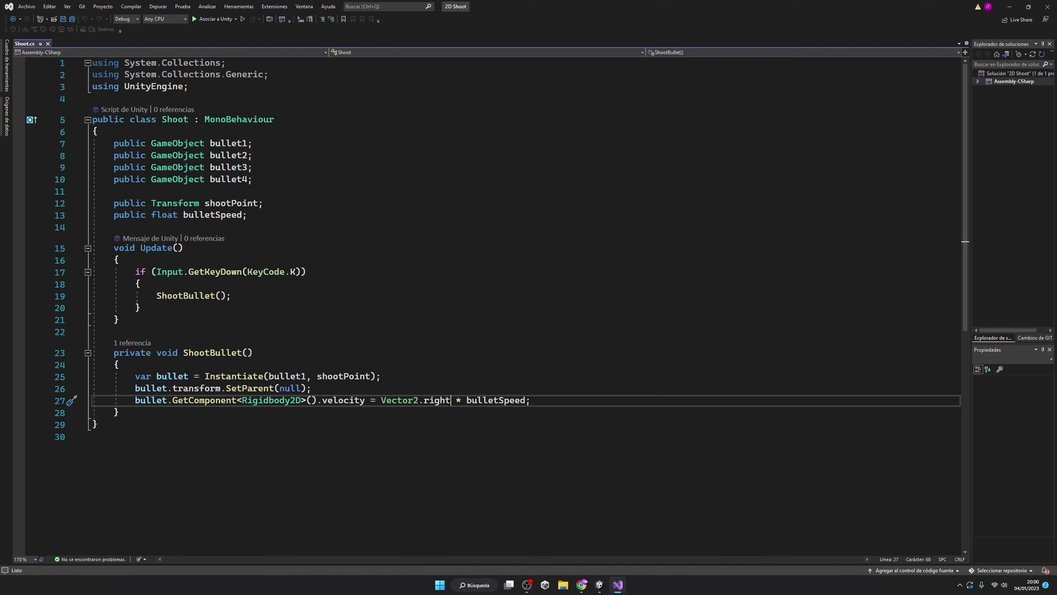
# On line 27, replace Vector2.right with bullet.transform.right in the velocity
pyautogui.moveTo(451, 401); pyautogui.dragTo(387, 401)
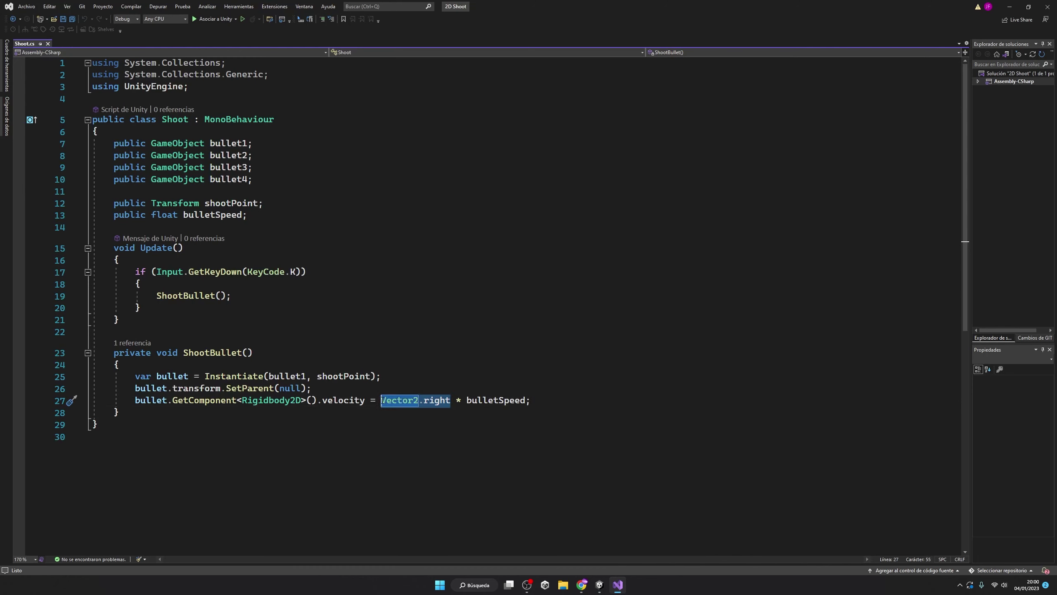
pyautogui.write('b')
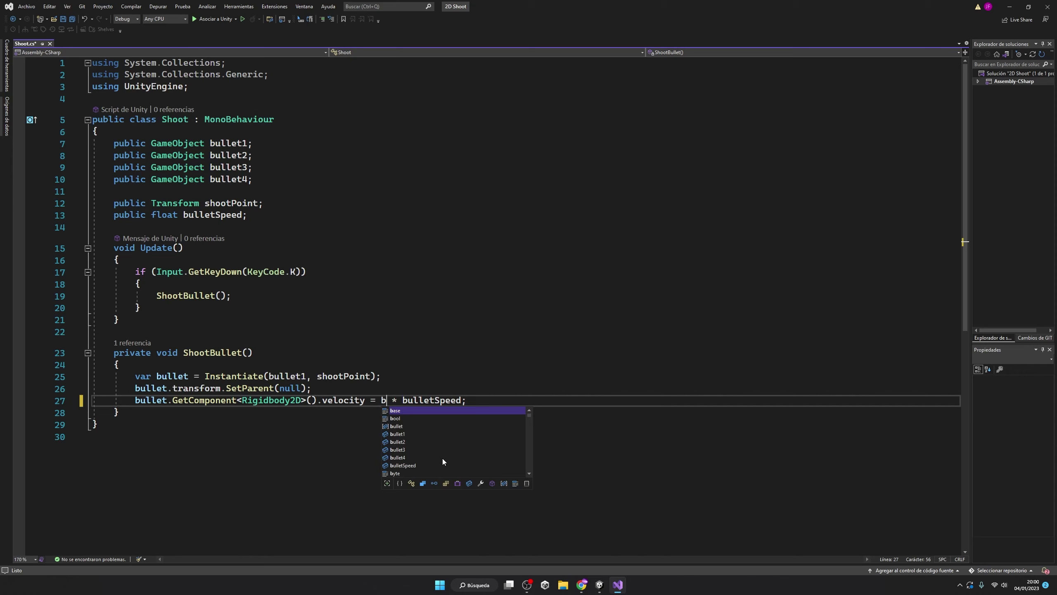
pyautogui.write('ull')
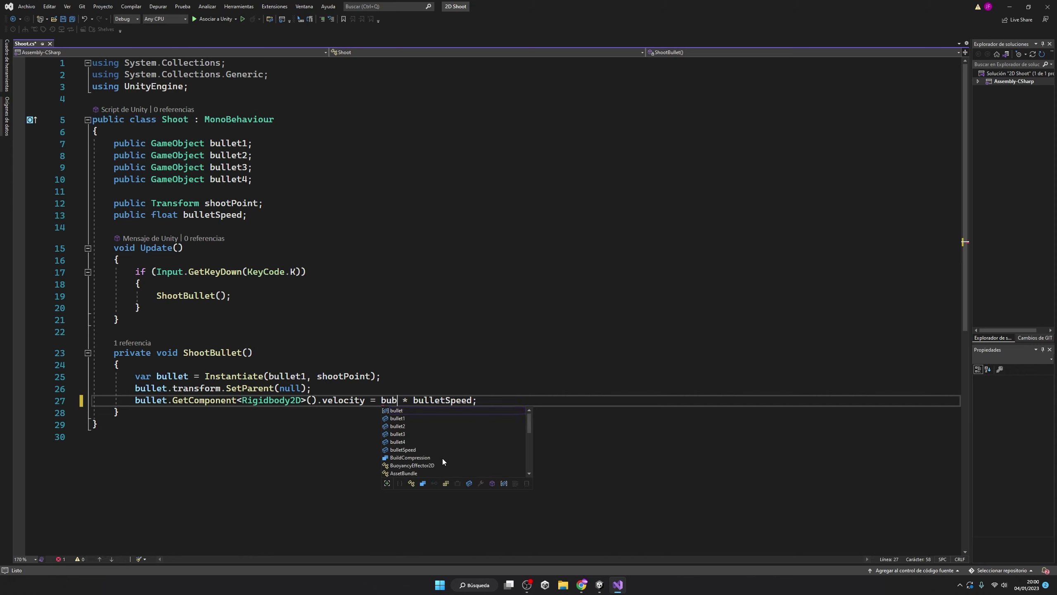
pyautogui.press('Tab')
pyautogui.write('.')
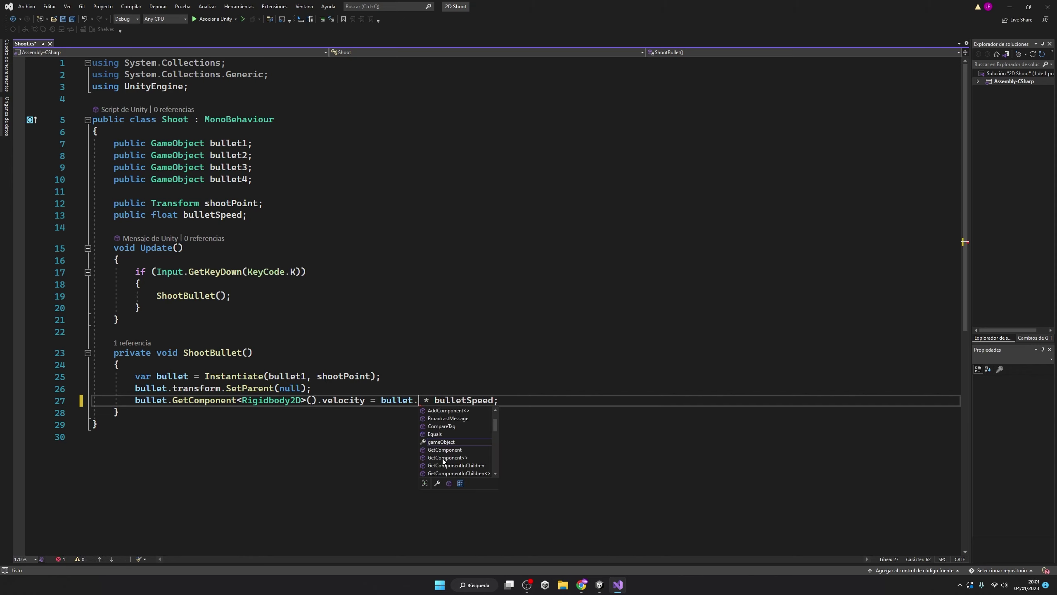
pyautogui.write('tr')
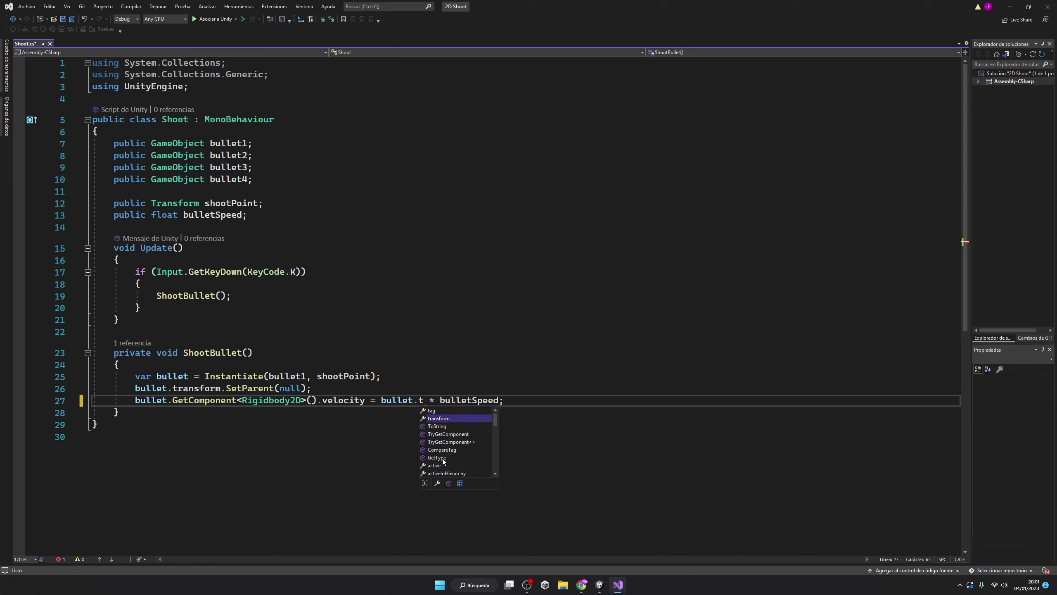
pyautogui.press('Tab')
pyautogui.write('.')
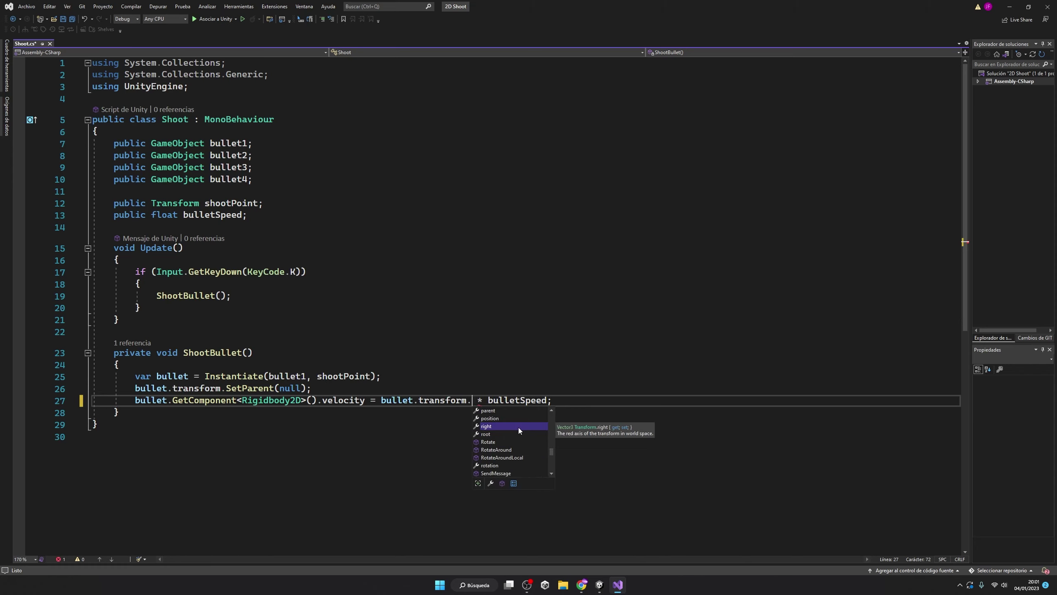
pyautogui.doubleClick(519, 427)
pyautogui.moveTo(473, 400); pyautogui.dragTo(499, 402)
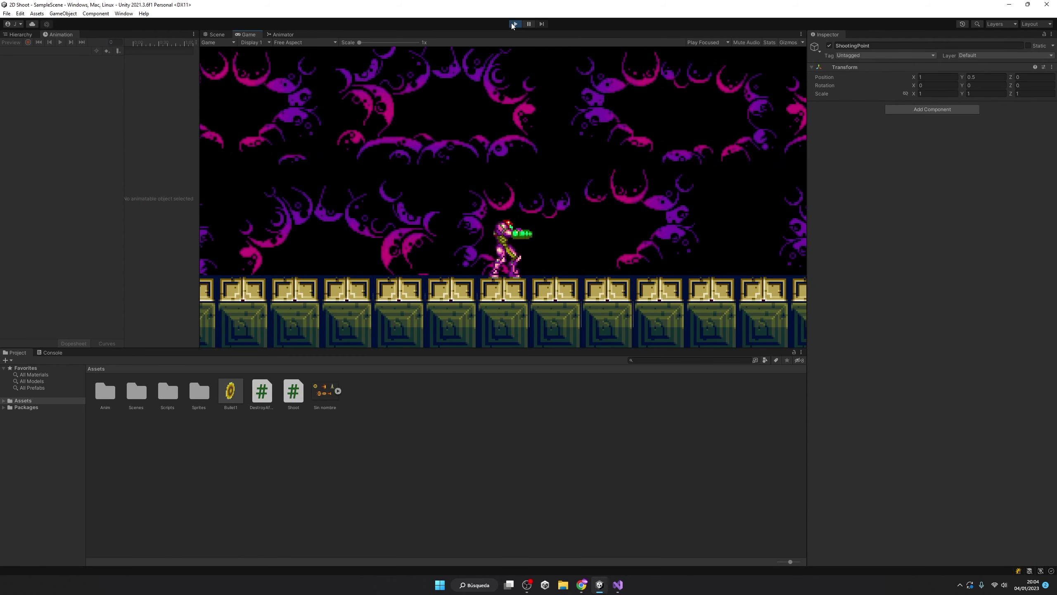
# Run, jump and shoot with K facing both ways, then stop play
pyautogui.press('k')
pyautogui.press('k')
pyautogui.press('k')
pyautogui.press('k')
pyautogui.press('k')
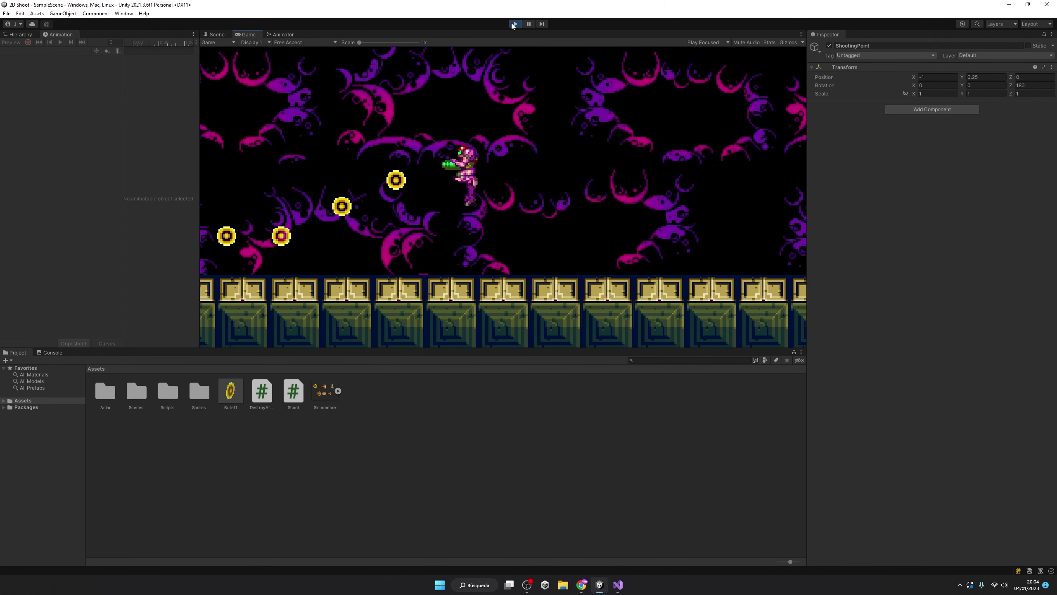
pyautogui.press('Right')
pyautogui.press('k')
pyautogui.press('k')
pyautogui.press('k')
pyautogui.press('Left')
pyautogui.press('k')
pyautogui.press('k')
pyautogui.press('k')
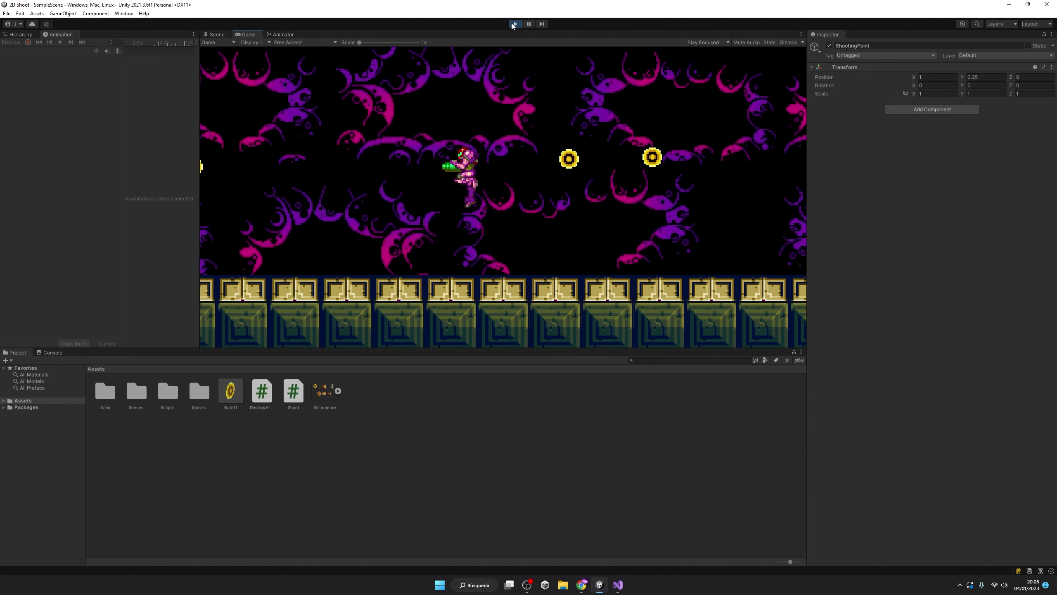
pyautogui.press('Right')
pyautogui.press('k')
pyautogui.press('k')
pyautogui.press('k')
pyautogui.press('k')
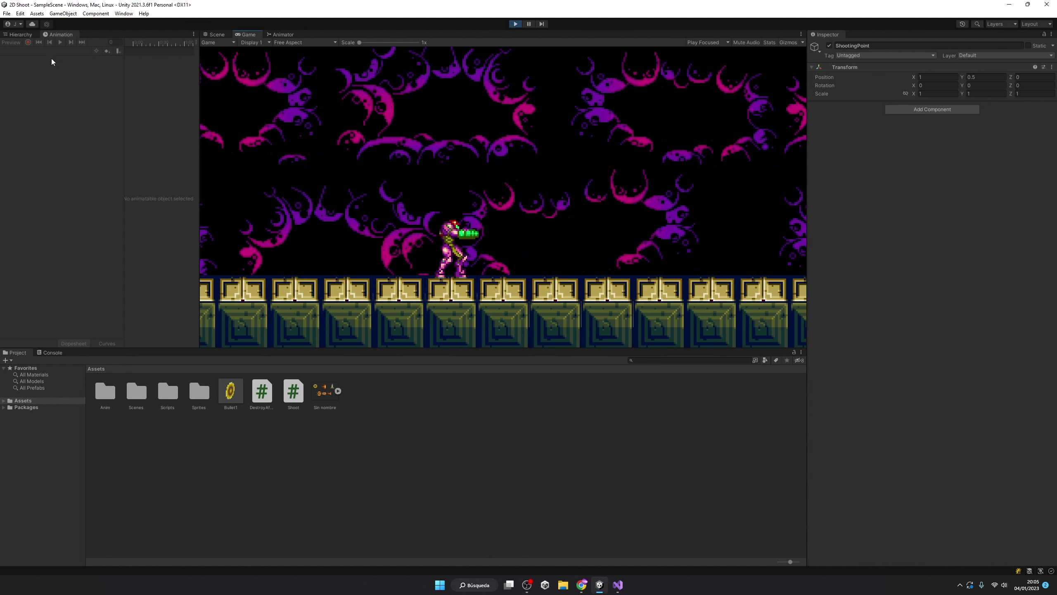
pyautogui.click(19, 34)
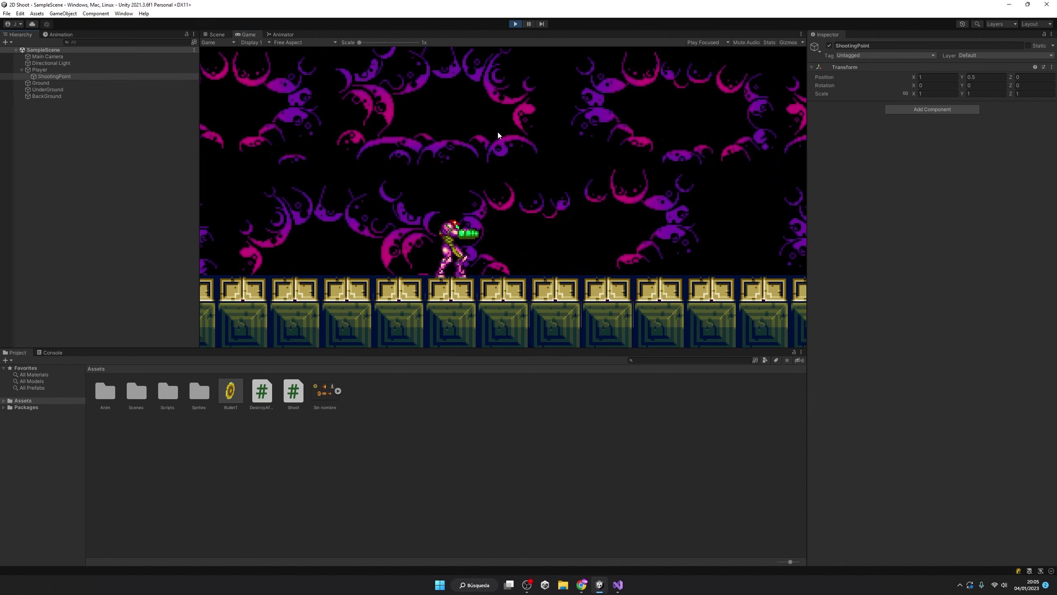
pyautogui.click(515, 25)
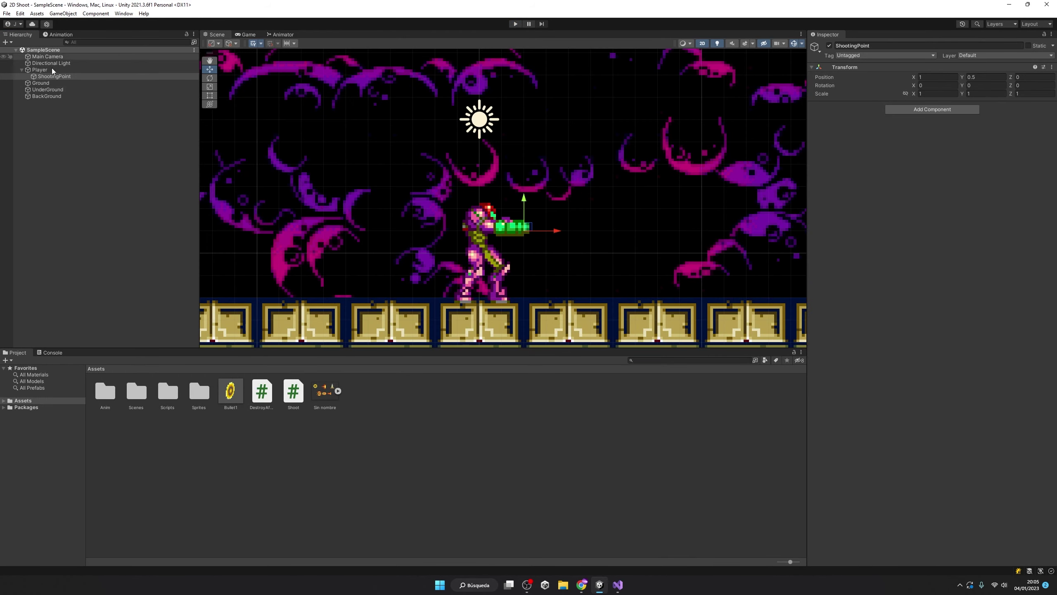
# Place a Bullet1 instance in the scene and unpack it completely
pyautogui.click(338, 391)
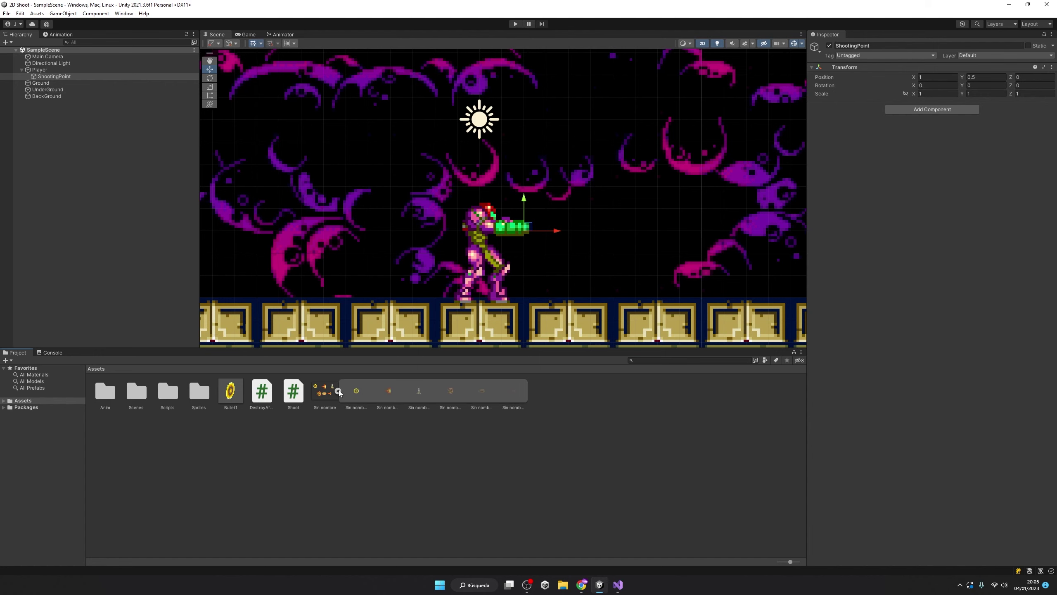
pyautogui.click(390, 393)
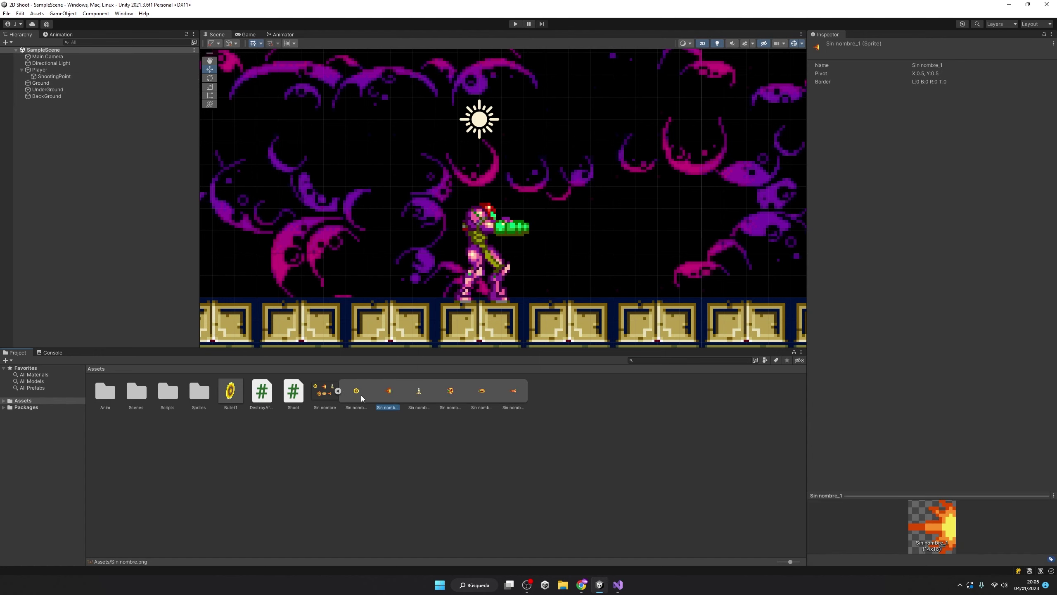
pyautogui.click(338, 391)
pyautogui.moveTo(230, 391); pyautogui.dragTo(117, 188)
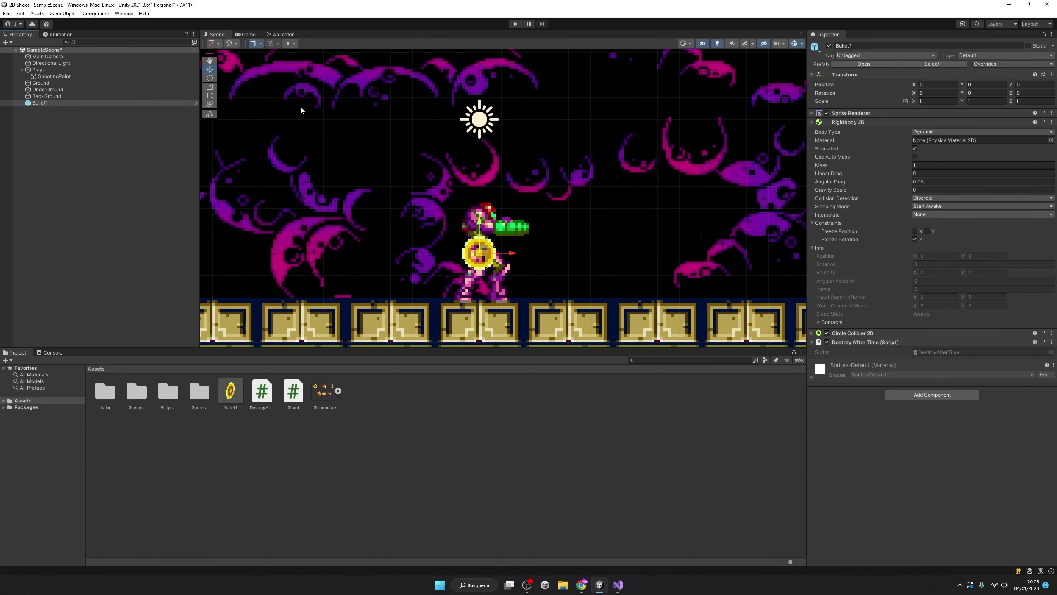
pyautogui.rightClick(73, 104)
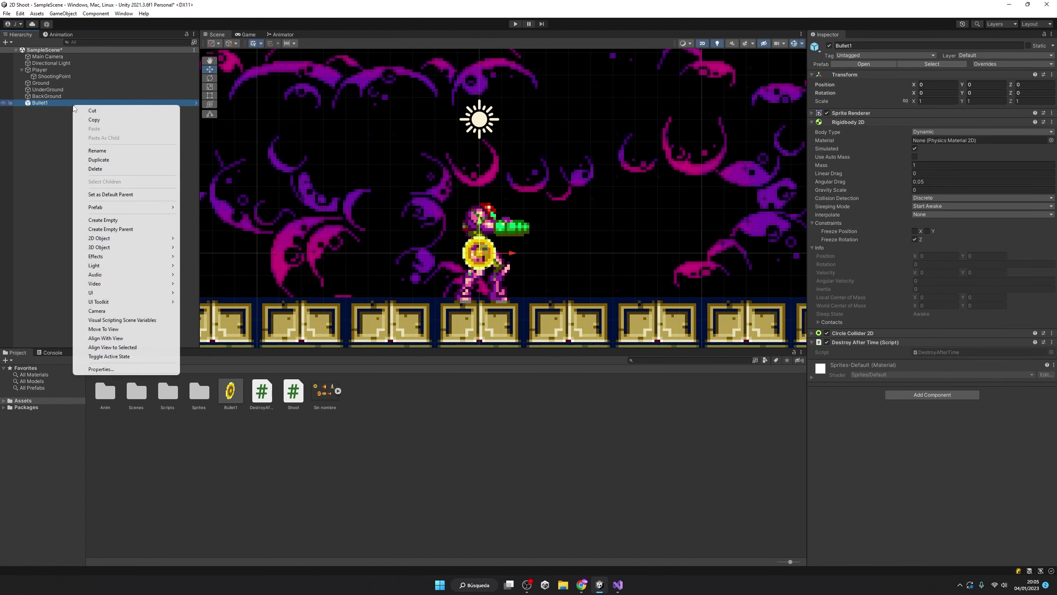
pyautogui.moveTo(152, 207)
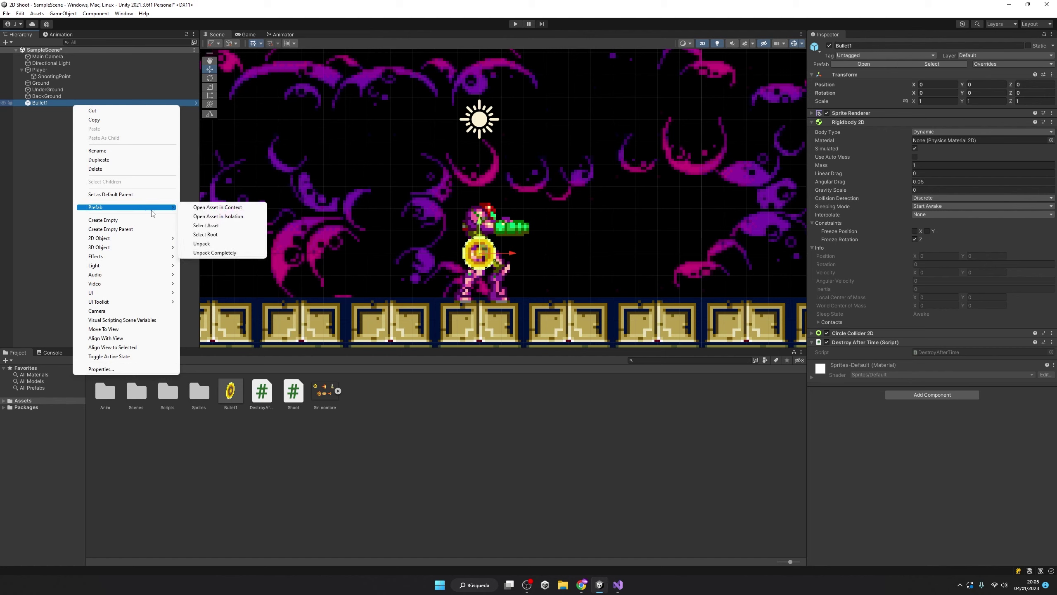
pyautogui.click(230, 252)
# Rename it Bullet2, give it the Sin nombre_1 sprite, and save it to Assets
pyautogui.click(854, 45)
pyautogui.write('2')
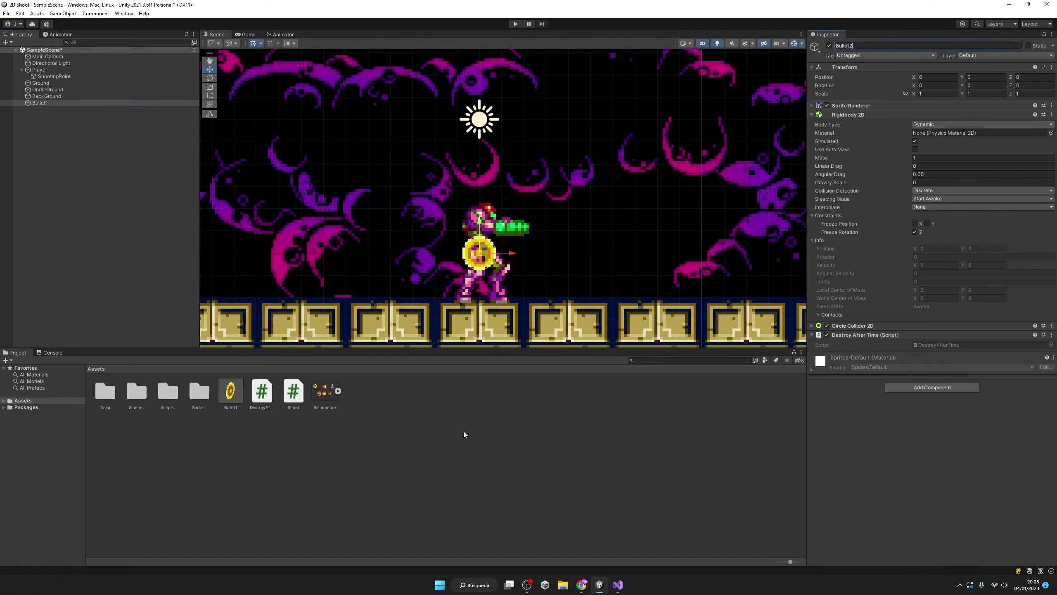
pyautogui.click(338, 391)
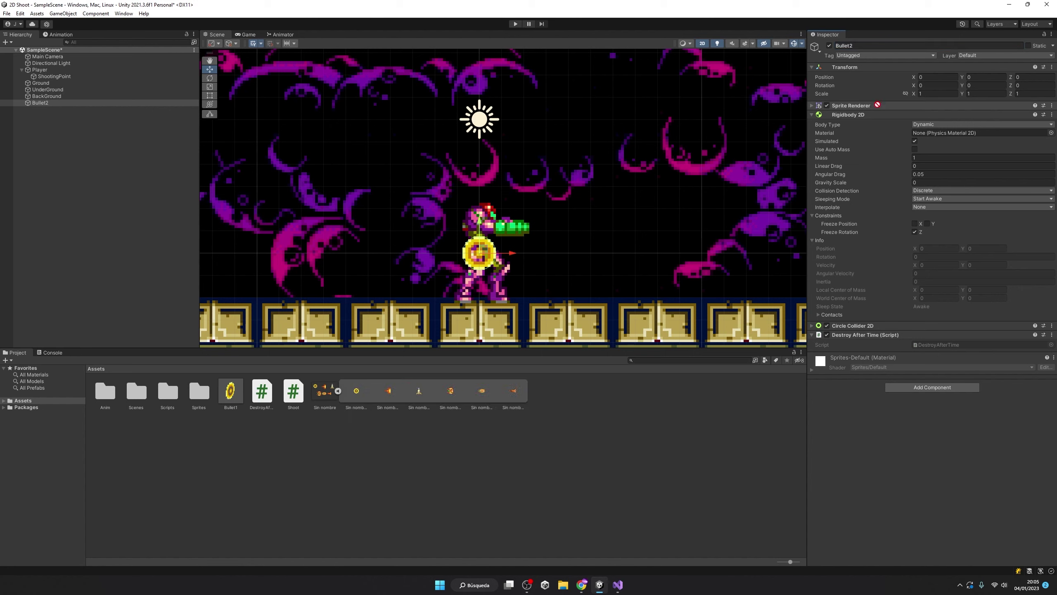
pyautogui.moveTo(920, 146); pyautogui.dragTo(956, 118)
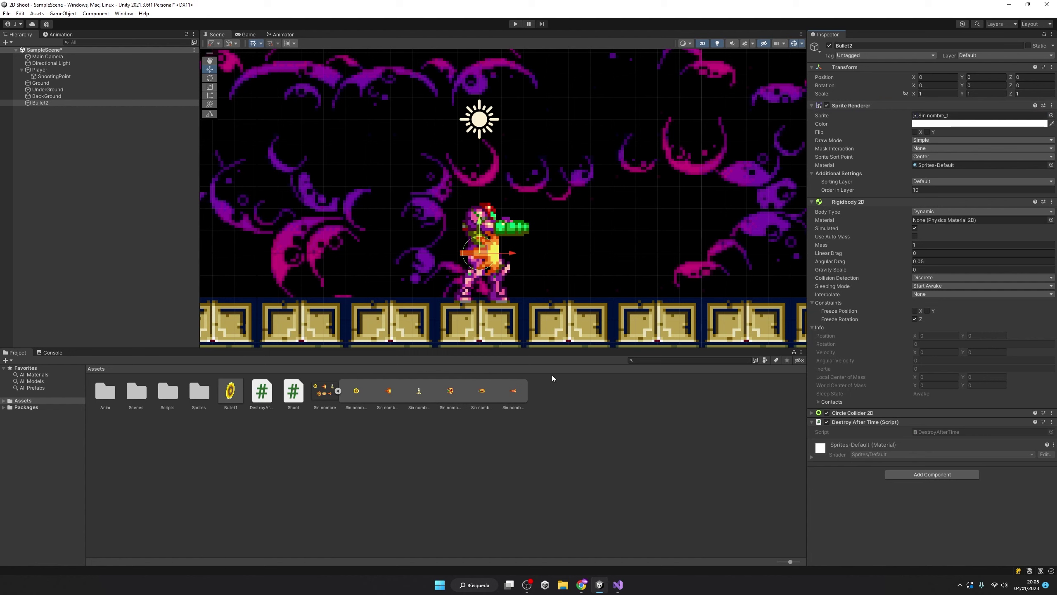
pyautogui.click(75, 200)
pyautogui.moveTo(46, 103); pyautogui.dragTo(343, 444)
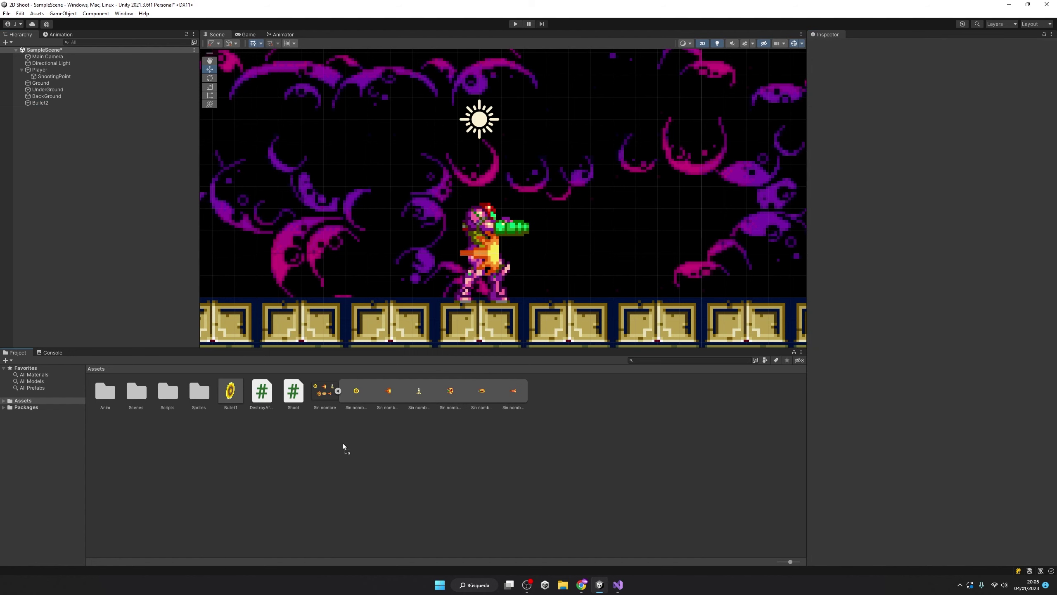
# Unpack the copy, rename it Bullet3, set sprite Sin nombre_2 and Z rotation -90
pyautogui.rightClick(82, 101)
pyautogui.moveTo(148, 202)
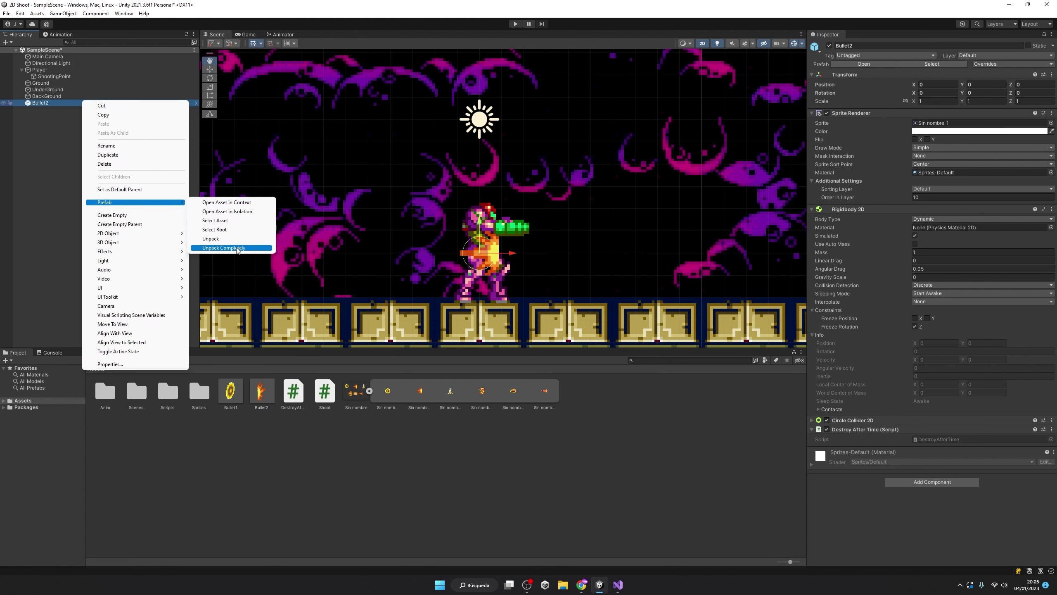
pyautogui.click(224, 248)
pyautogui.click(861, 47)
pyautogui.write('3')
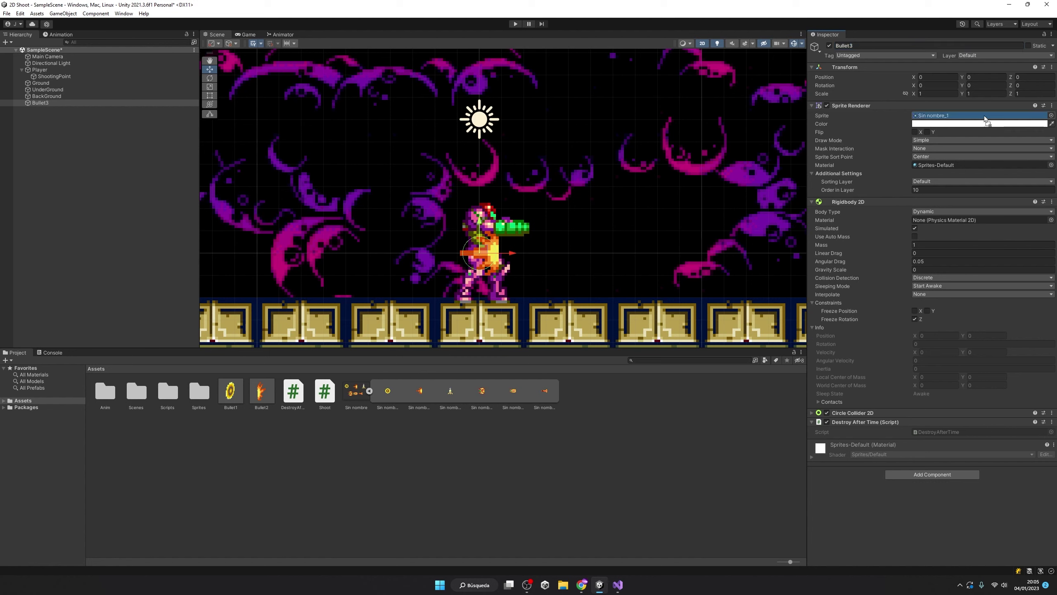
pyautogui.moveTo(446, 395); pyautogui.dragTo(957, 115)
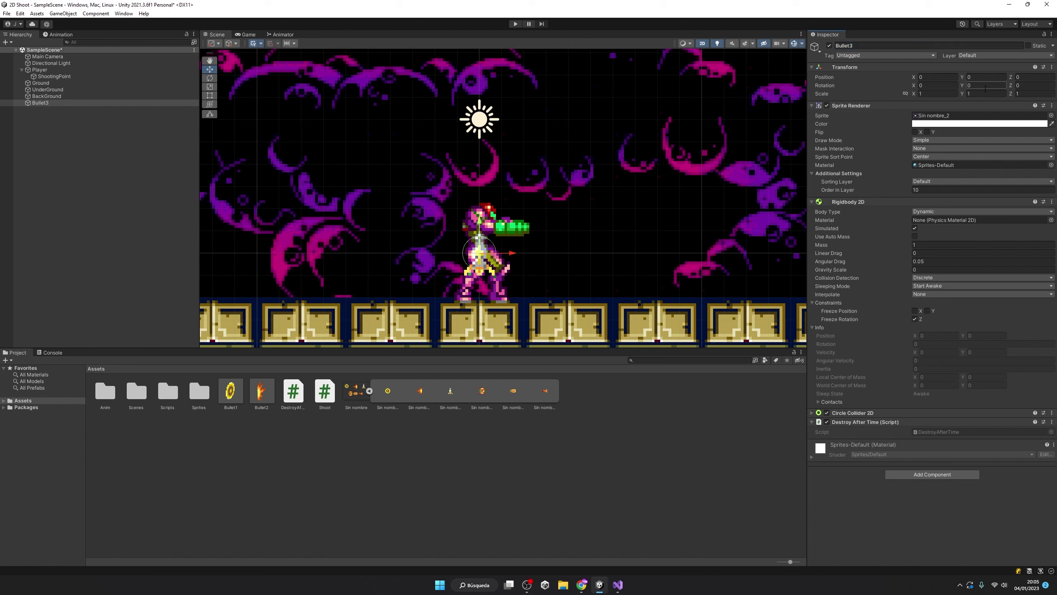
pyautogui.write('90')
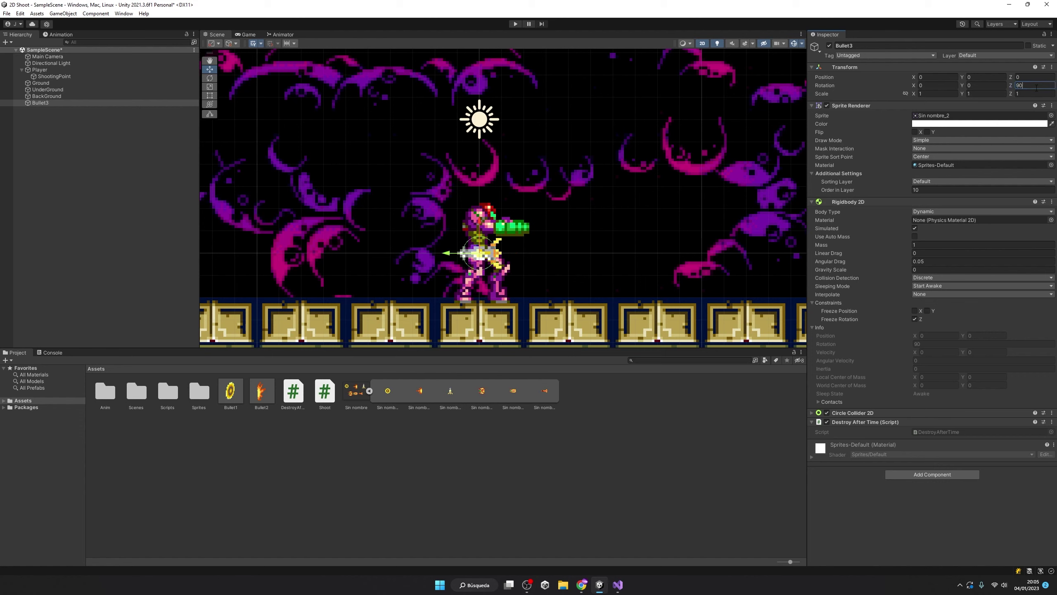
pyautogui.write('-')
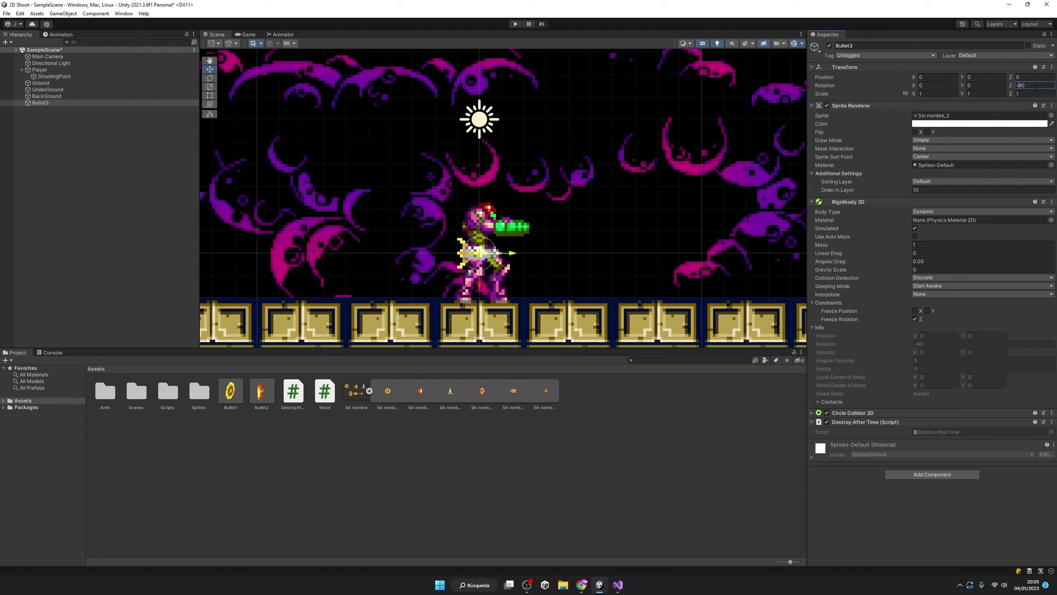
# Save Bullet3 as a prefab in Assets and select its scene instance
pyautogui.click(112, 205)
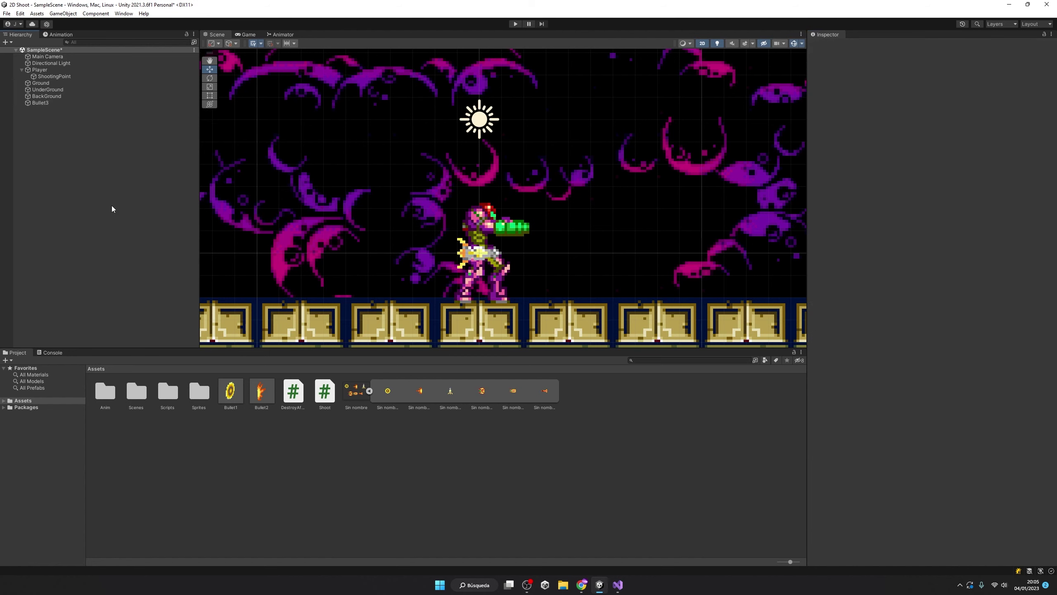
pyautogui.moveTo(47, 106)
pyautogui.mouseDown()
pyautogui.moveTo(145, 182)
pyautogui.moveTo(304, 456)
pyautogui.mouseUp()
pyautogui.click(69, 103)
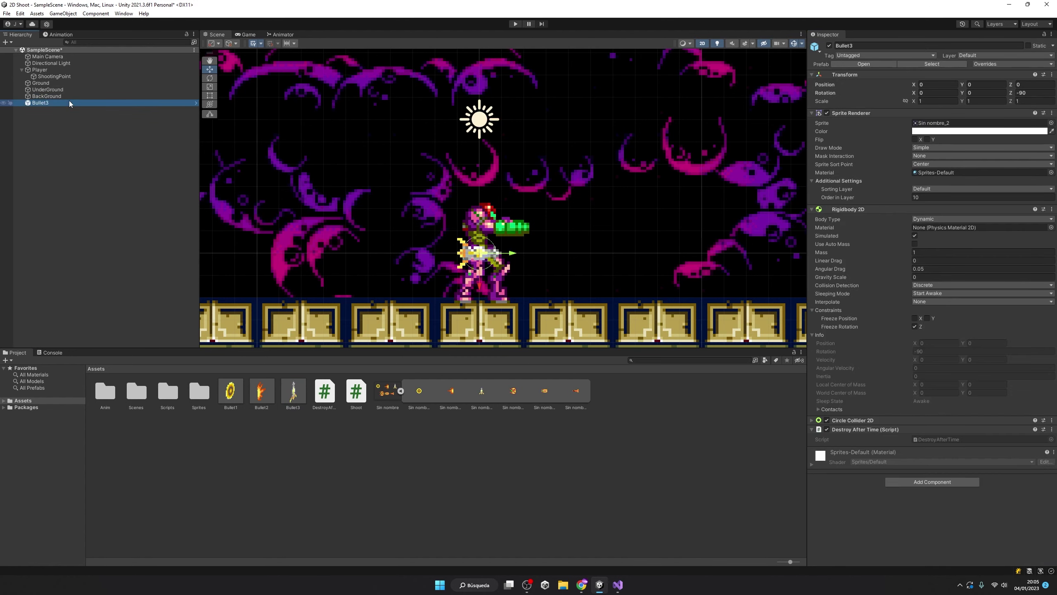
# Delete the stray Bullet3 instance and drag the bullet prefabs into the Player's Shoot slots
pyautogui.press('Delete')
pyautogui.click(67, 64)
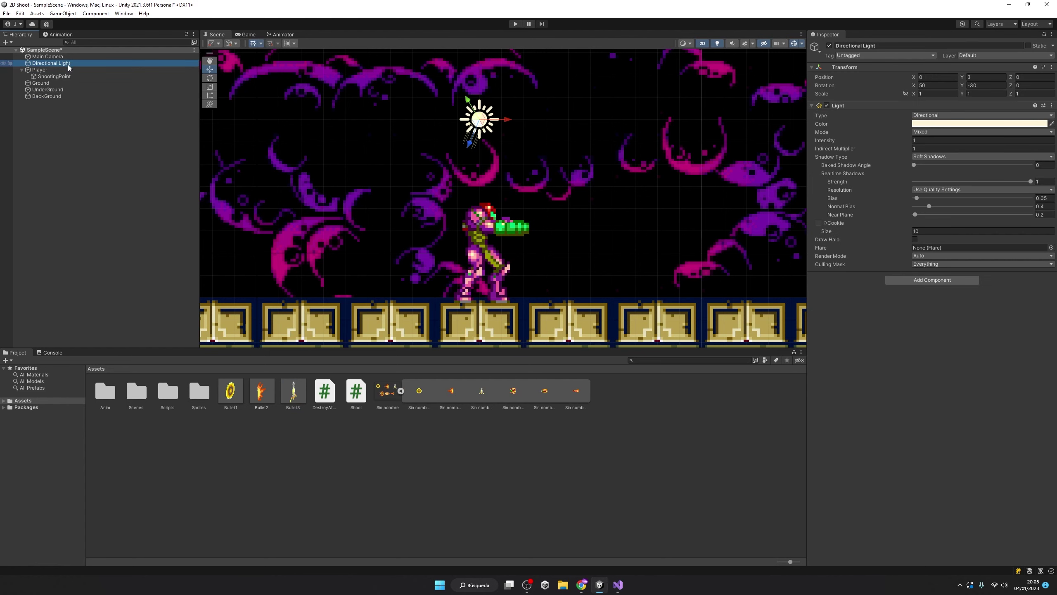
pyautogui.click(68, 77)
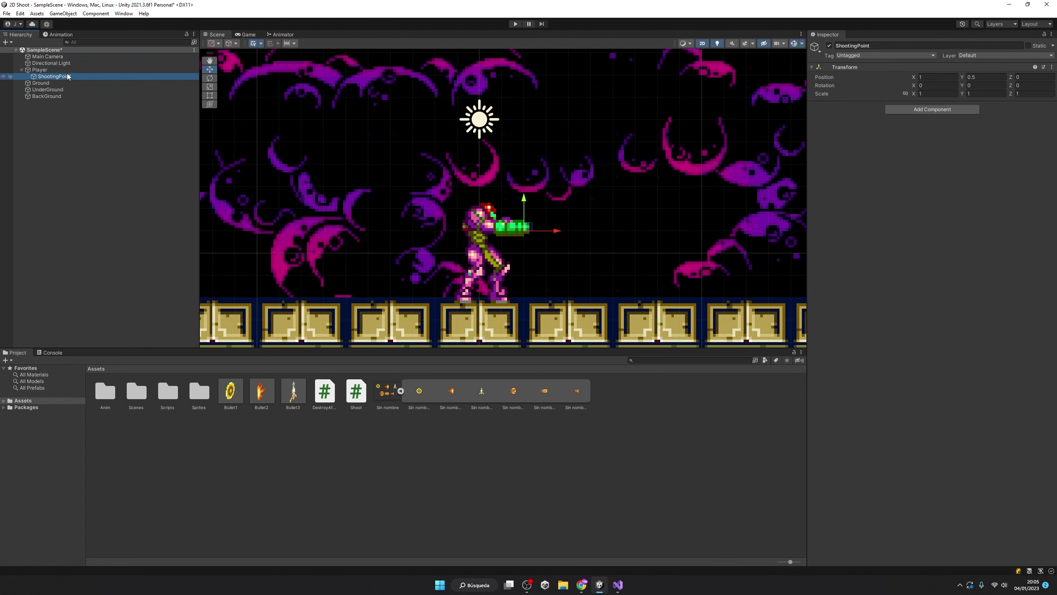
pyautogui.click(107, 70)
pyautogui.moveTo(261, 391)
pyautogui.mouseDown()
pyautogui.moveTo(606, 309)
pyautogui.moveTo(957, 133)
pyautogui.mouseUp()
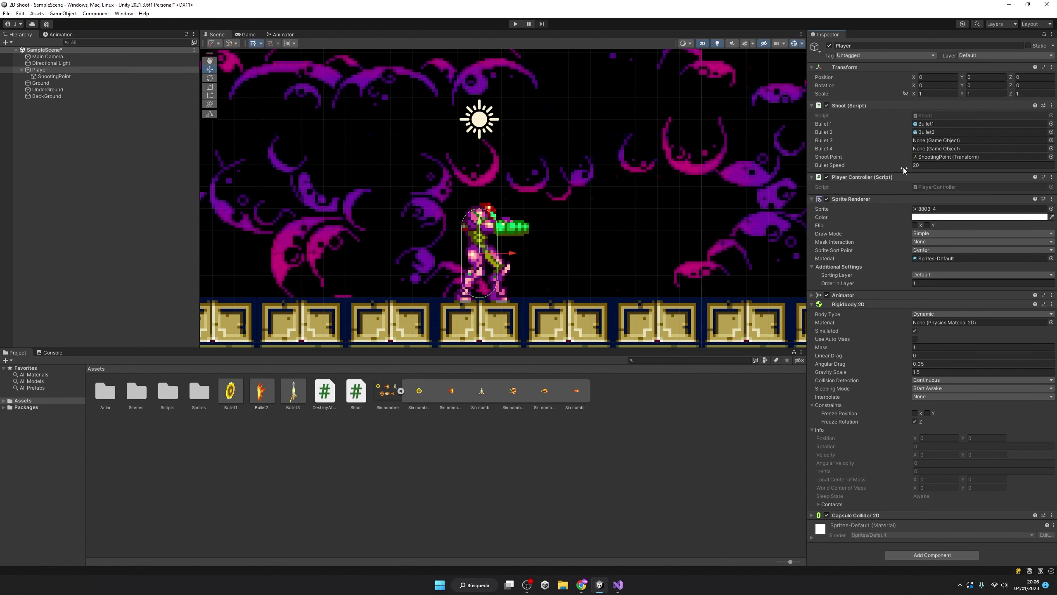
pyautogui.moveTo(288, 401); pyautogui.dragTo(957, 140)
pyautogui.click(618, 584)
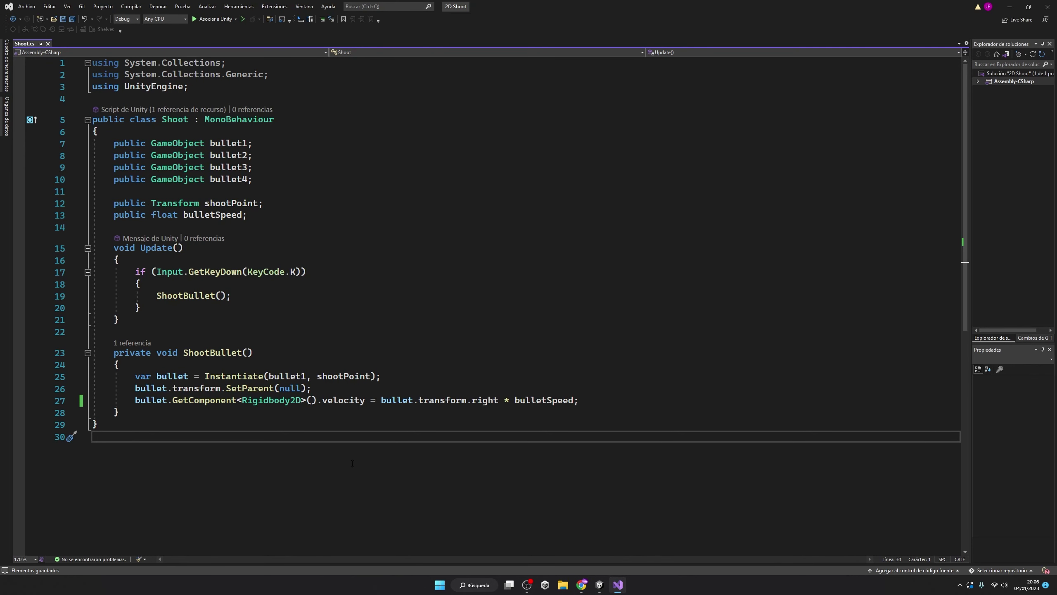
# Make ShootBullet instantiate bullet2, then test-fire it in play mode while moving and jumping
pyautogui.click(308, 377)
pyautogui.press('BackSpace')
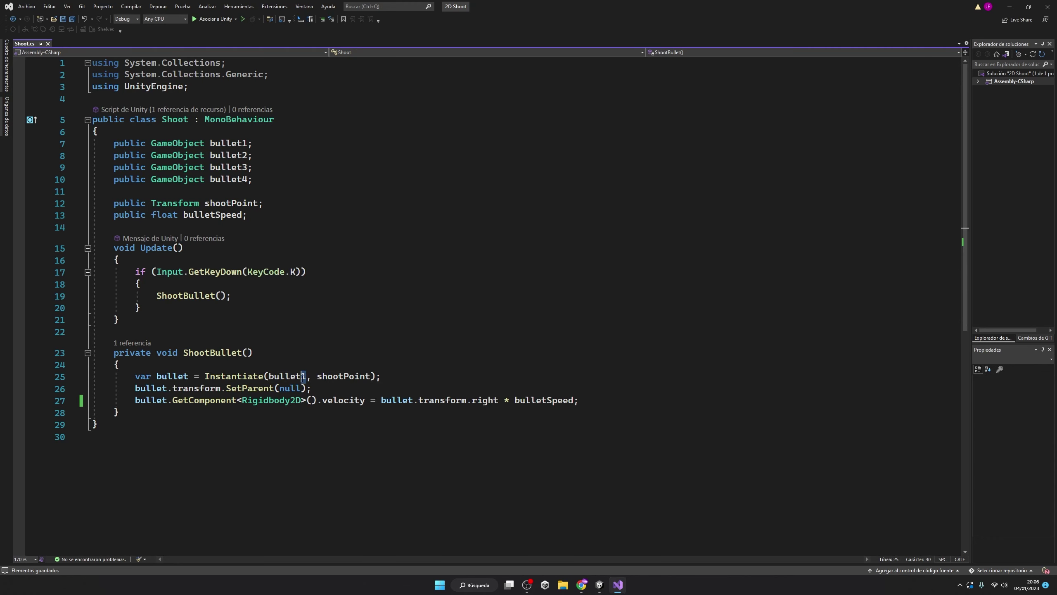
pyautogui.write('2')
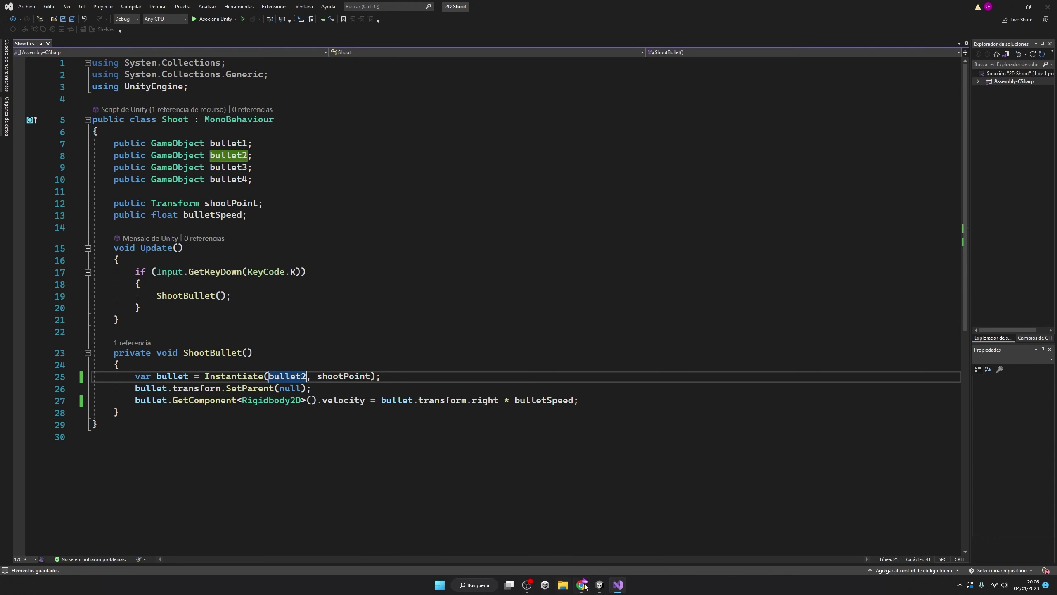
pyautogui.click(600, 585)
pyautogui.press('Right')
pyautogui.press('space')
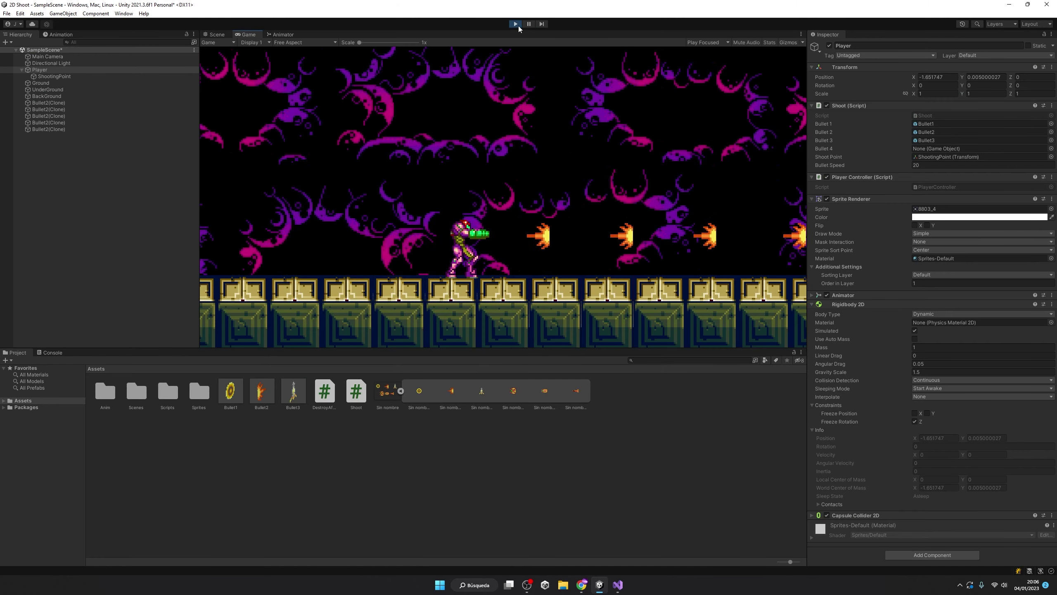
pyautogui.press('Left')
pyautogui.press('space')
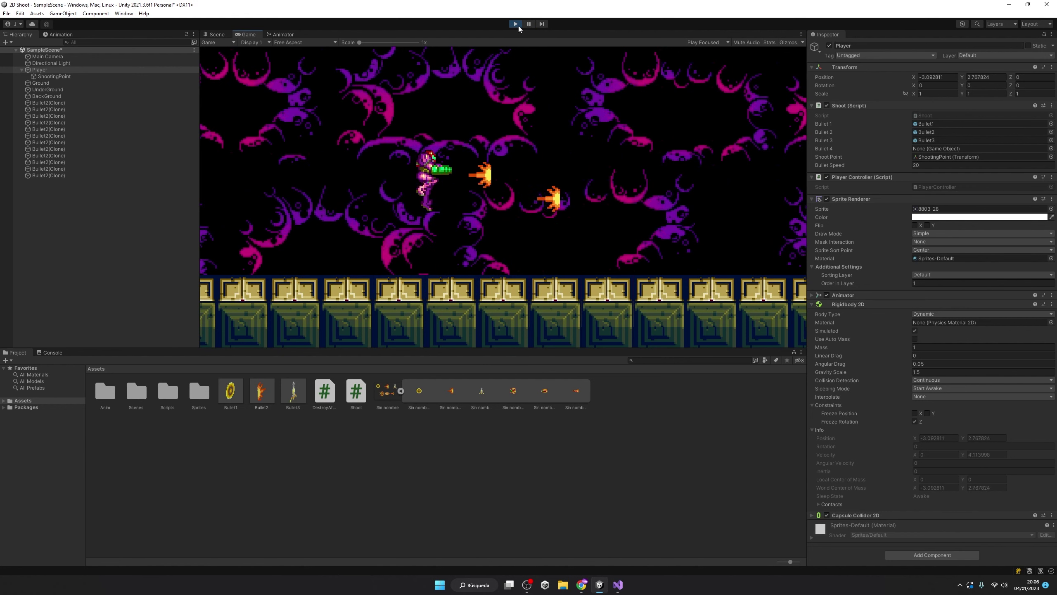
pyautogui.press('Left')
pyautogui.click(518, 25)
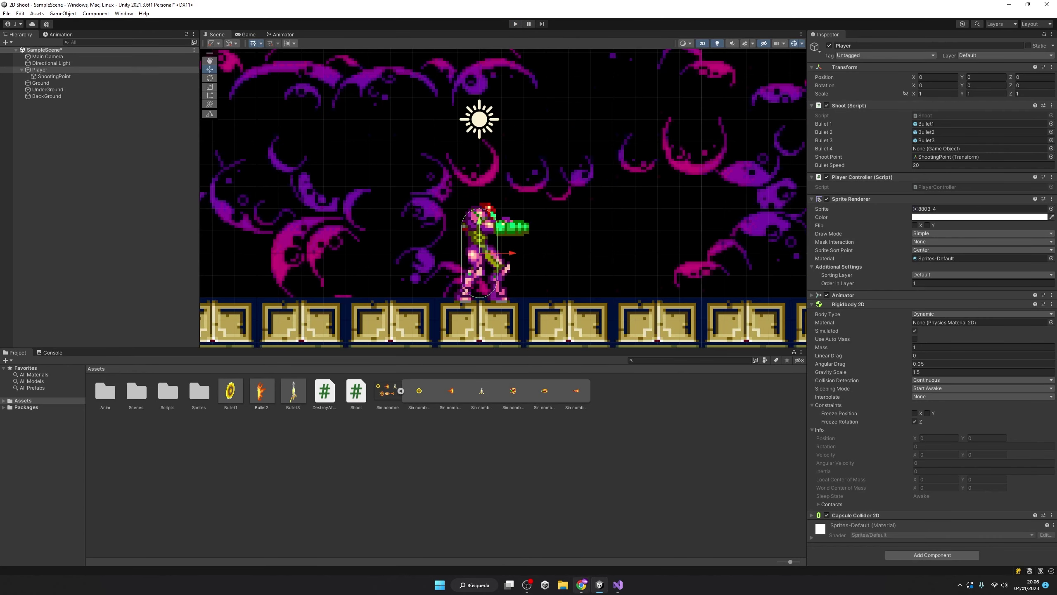
# Change the Instantiate argument to bullet3 and bring the Unity editor back to the front
pyautogui.click(618, 587)
pyautogui.doubleClick(306, 378)
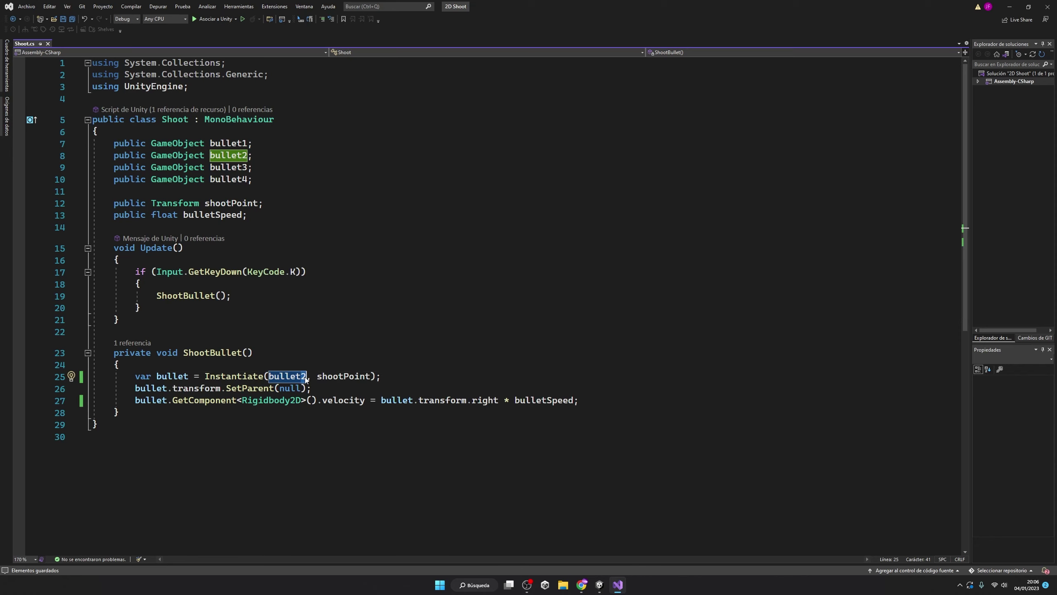
pyautogui.write('bullet3')
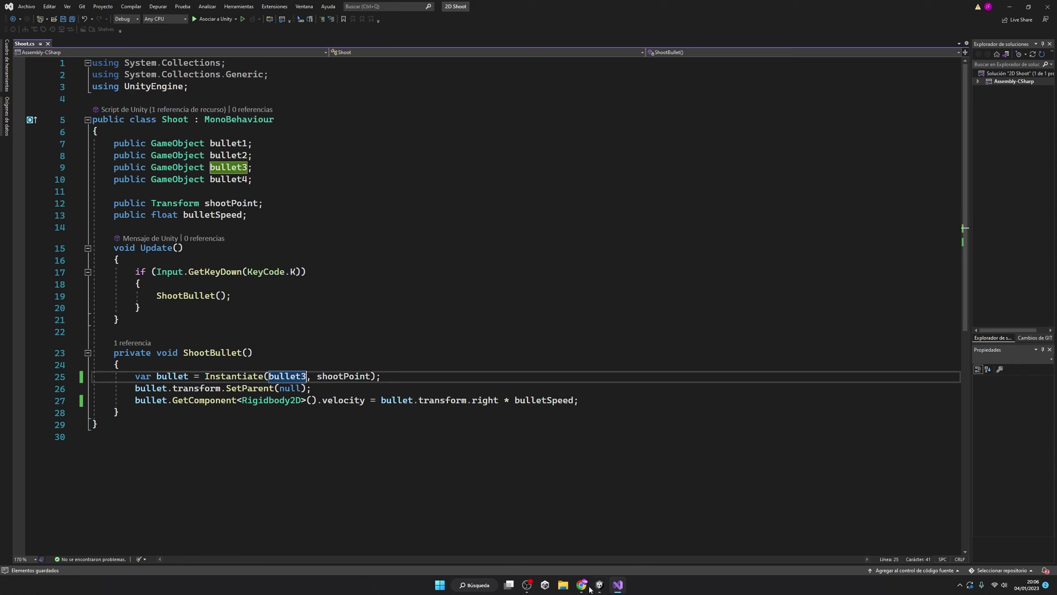
pyautogui.click(599, 587)
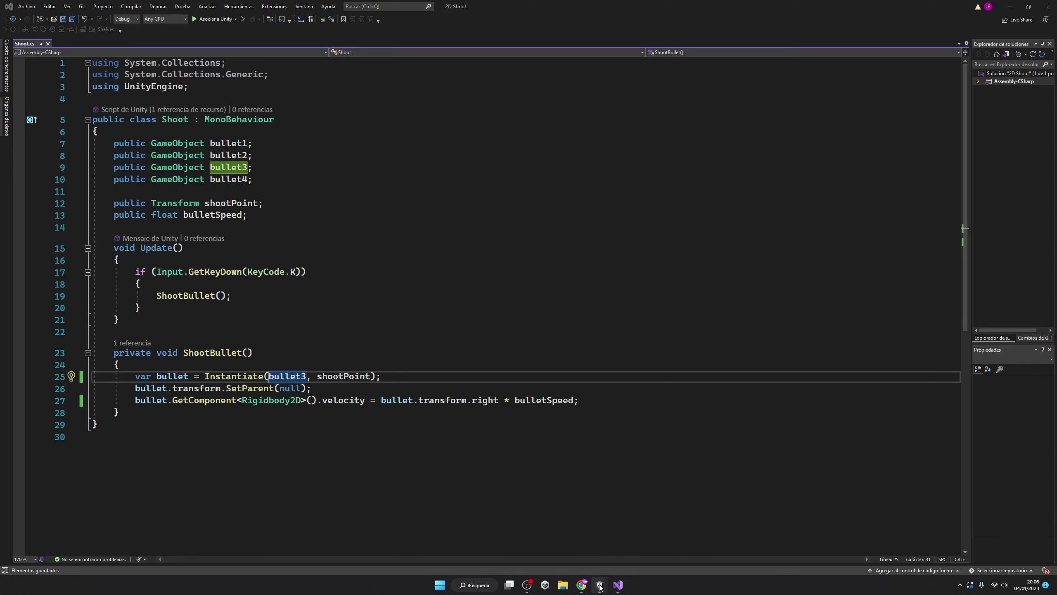
pyautogui.click(568, 535)
pyautogui.click(514, 23)
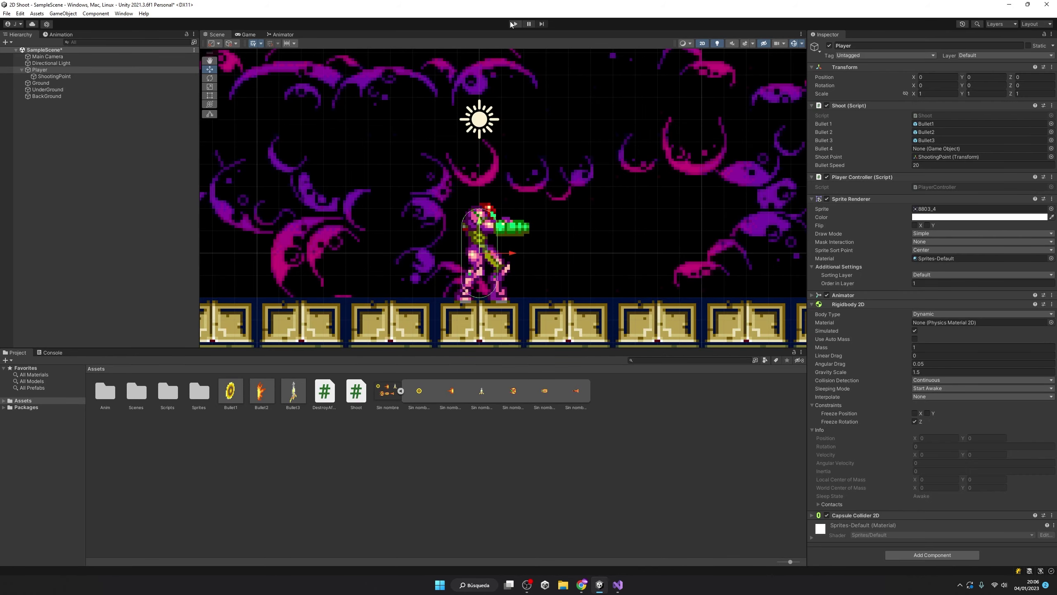
pyautogui.press('ctrl')
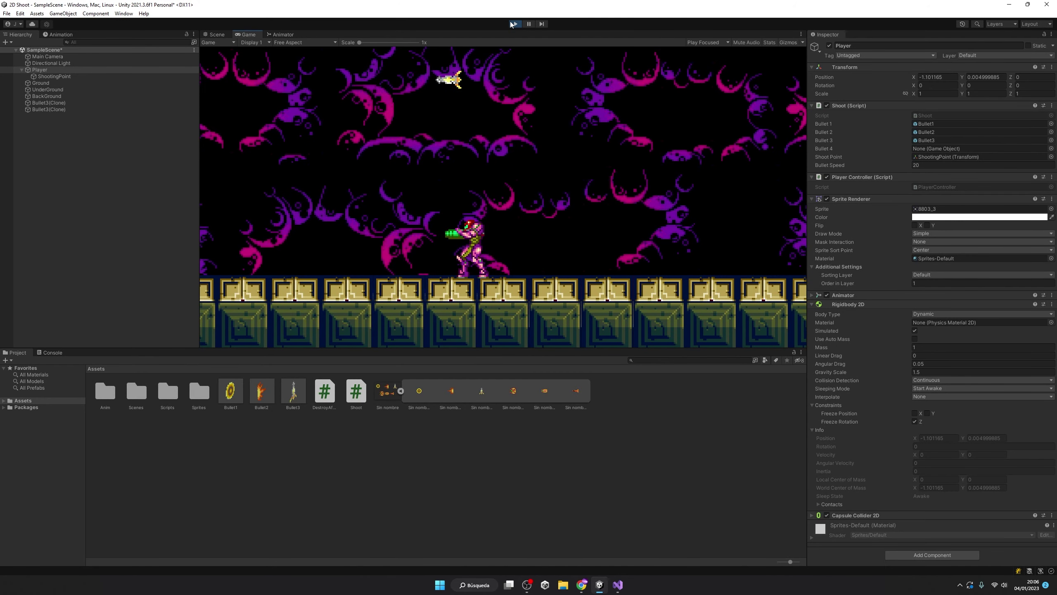
pyautogui.press('Left')
pyautogui.press('space')
pyautogui.press('Right')
pyautogui.press('space')
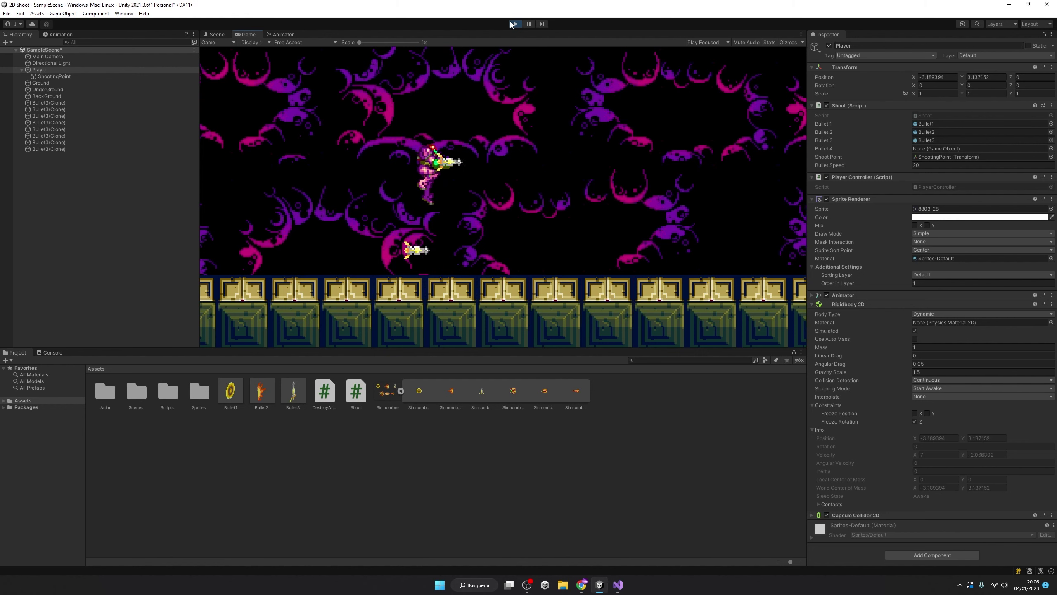
pyautogui.press('ctrl')
pyautogui.press('Left')
pyautogui.press('Right')
pyautogui.press('ctrl')
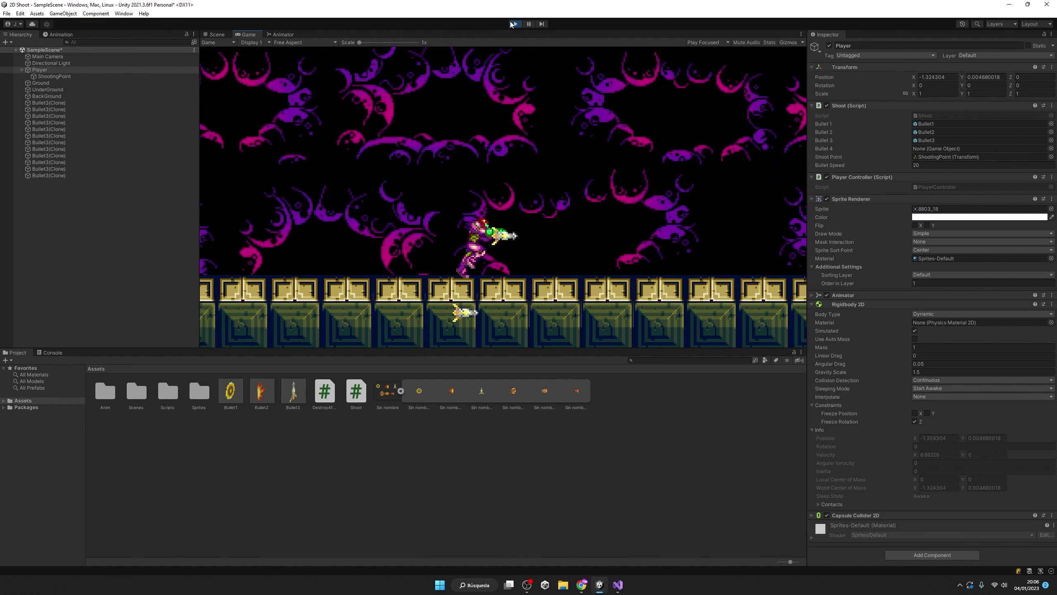
pyautogui.press('Left')
pyautogui.press('ctrl')
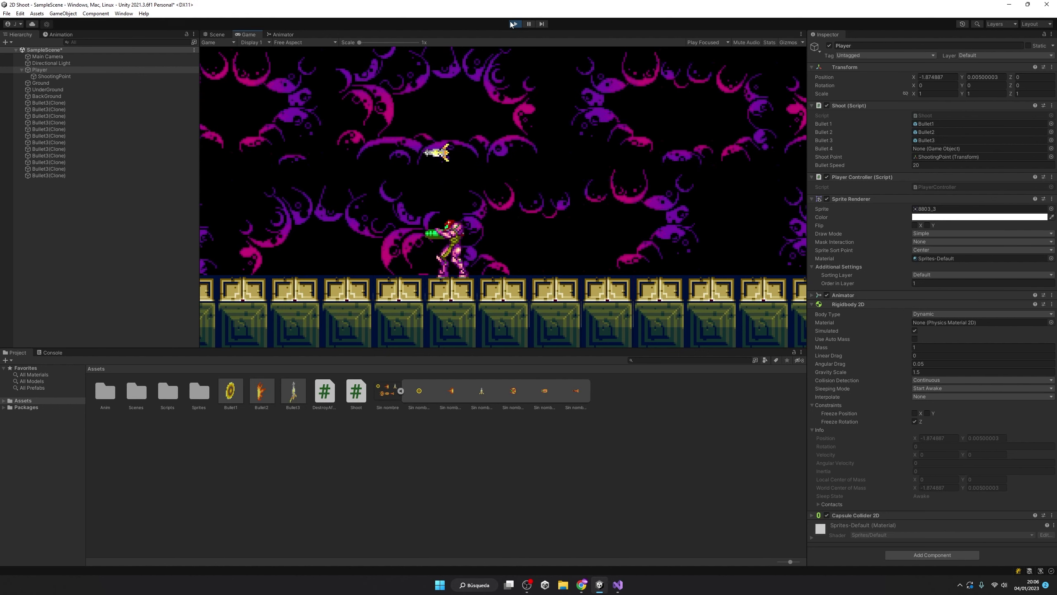
pyautogui.press('Right')
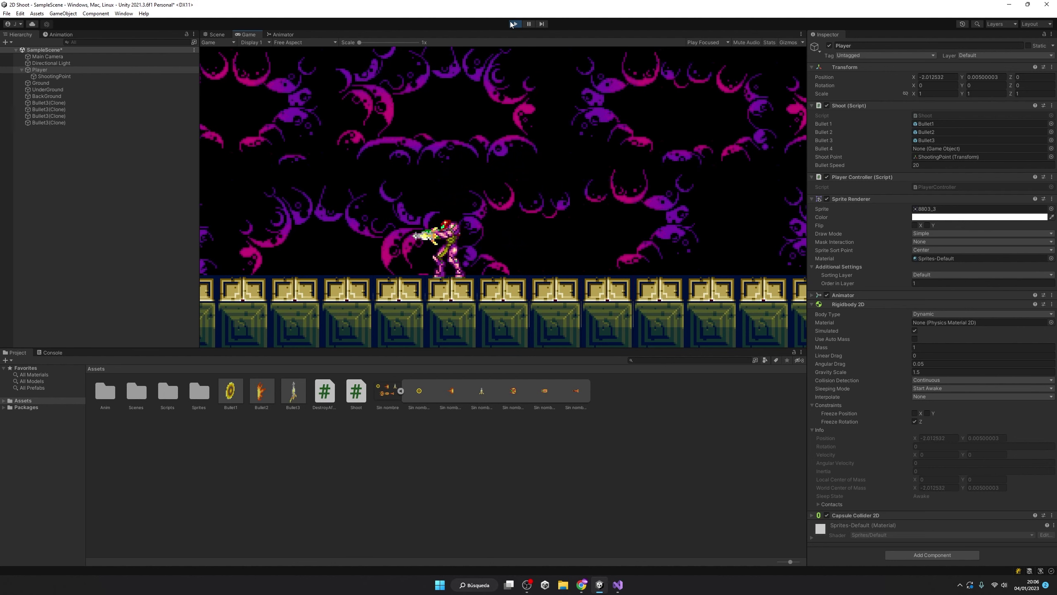
pyautogui.press('Right')
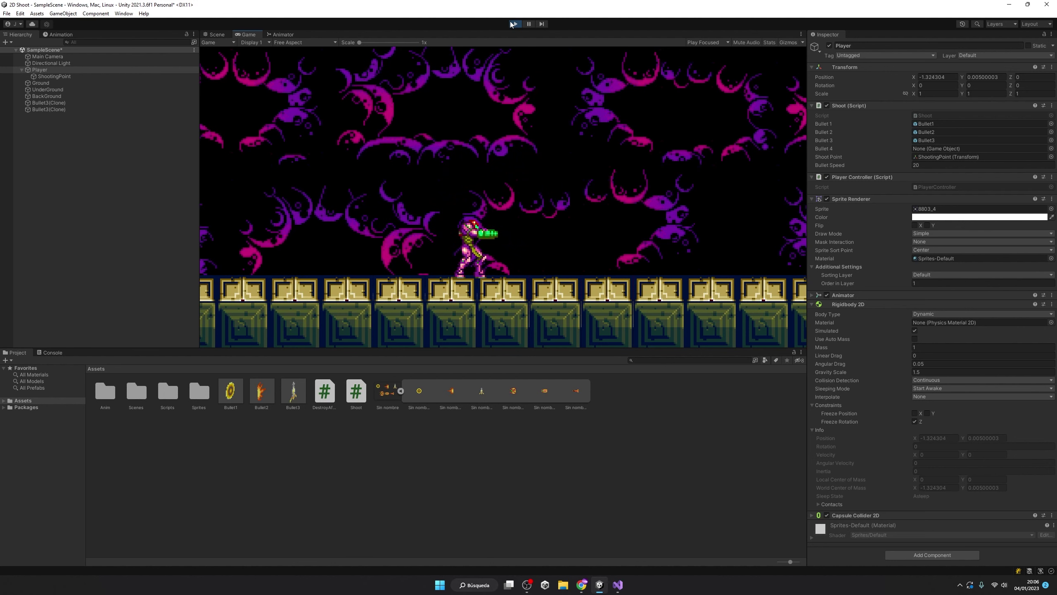
# Replace bullet.transform with shootPoint on line 27 so velocity uses shootPoint.right, then play-test
pyautogui.click(515, 24)
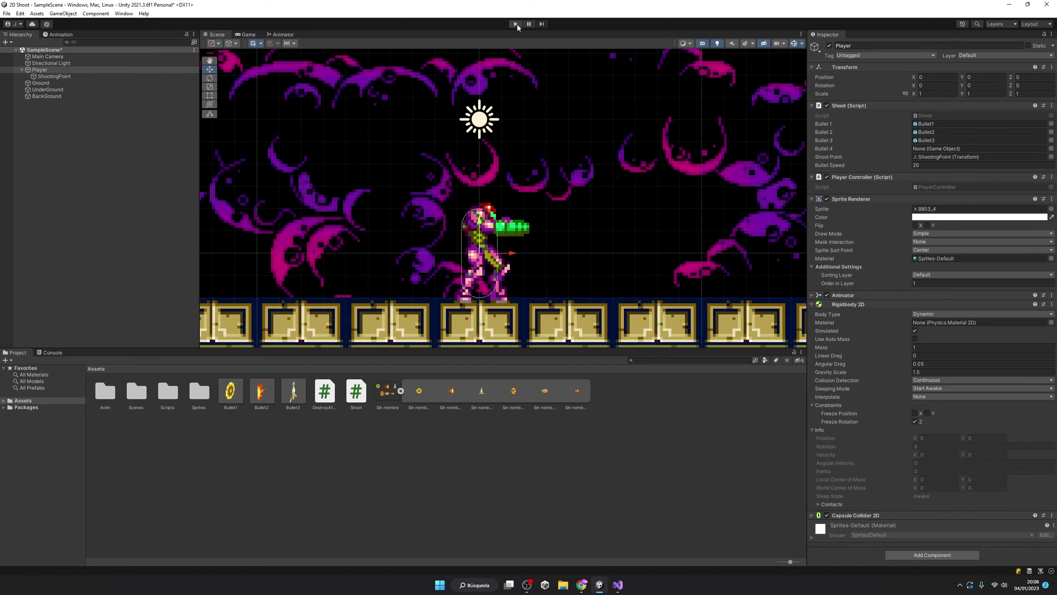
pyautogui.moveTo(619, 587)
pyautogui.click(622, 587)
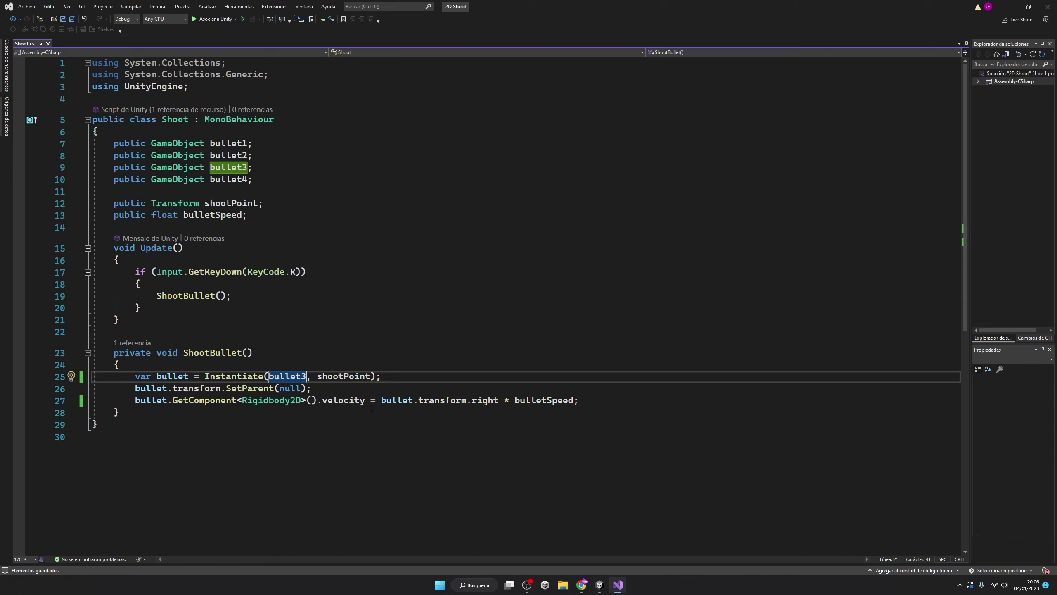
pyautogui.doubleClick(356, 376)
pyautogui.hotkey('ctrl', 'c')
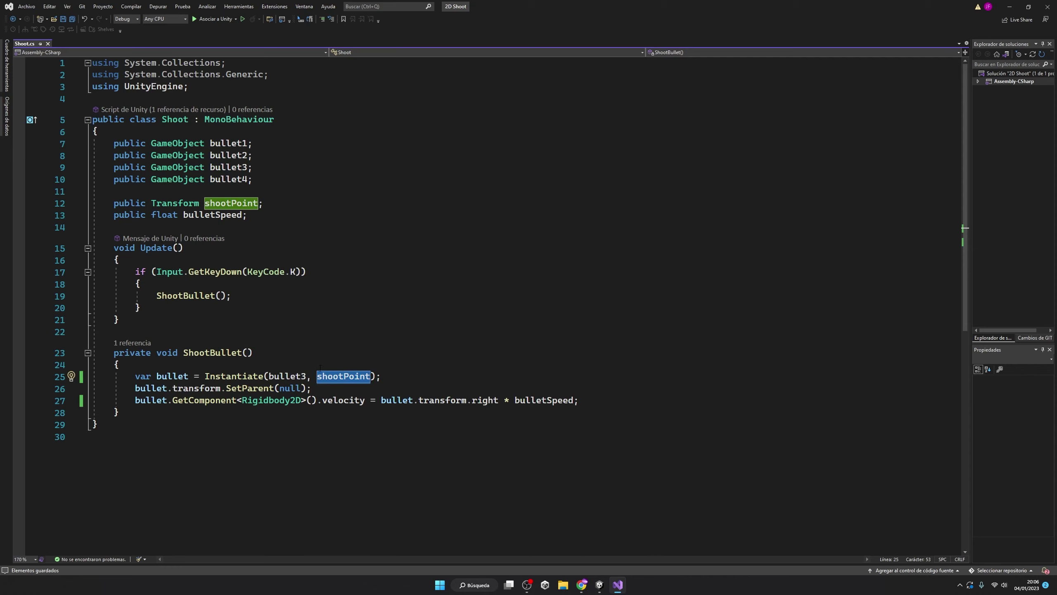
pyautogui.click(390, 400)
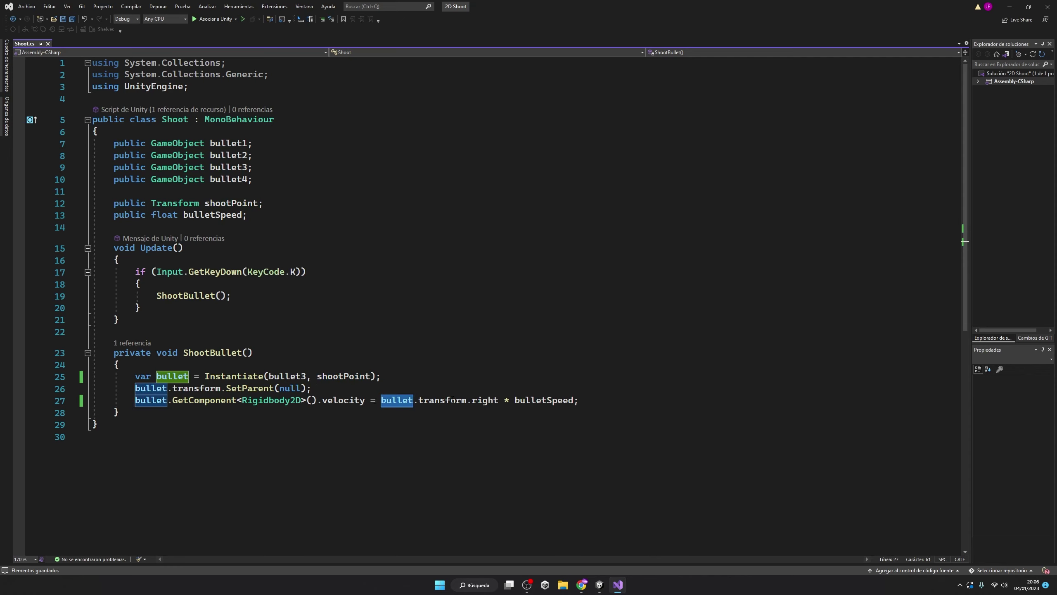
pyautogui.moveTo(466, 400); pyautogui.dragTo(386, 400)
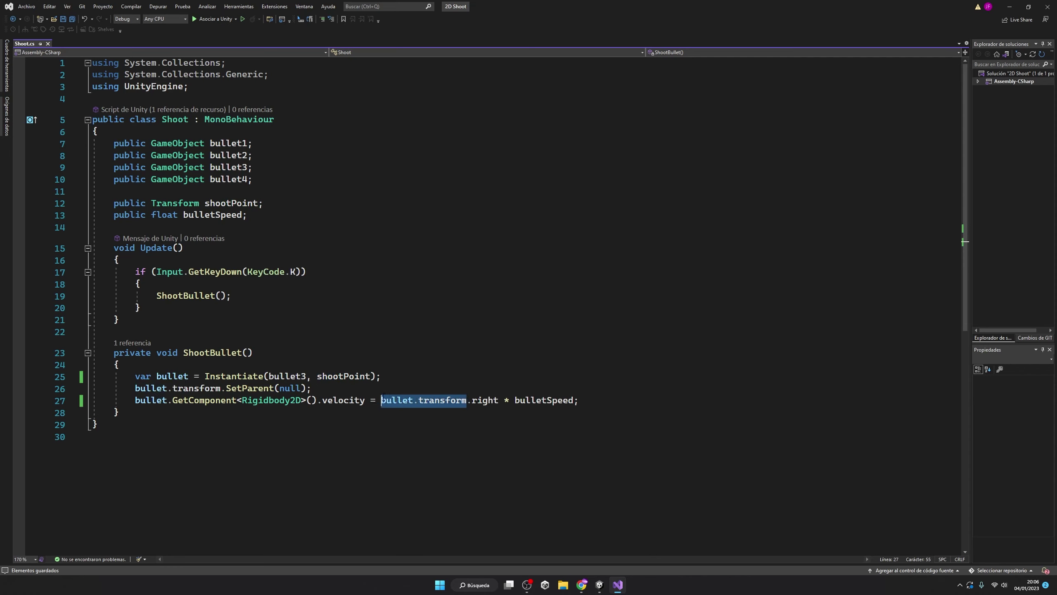
pyautogui.hotkey('ctrl', 'v')
pyautogui.click(455, 330)
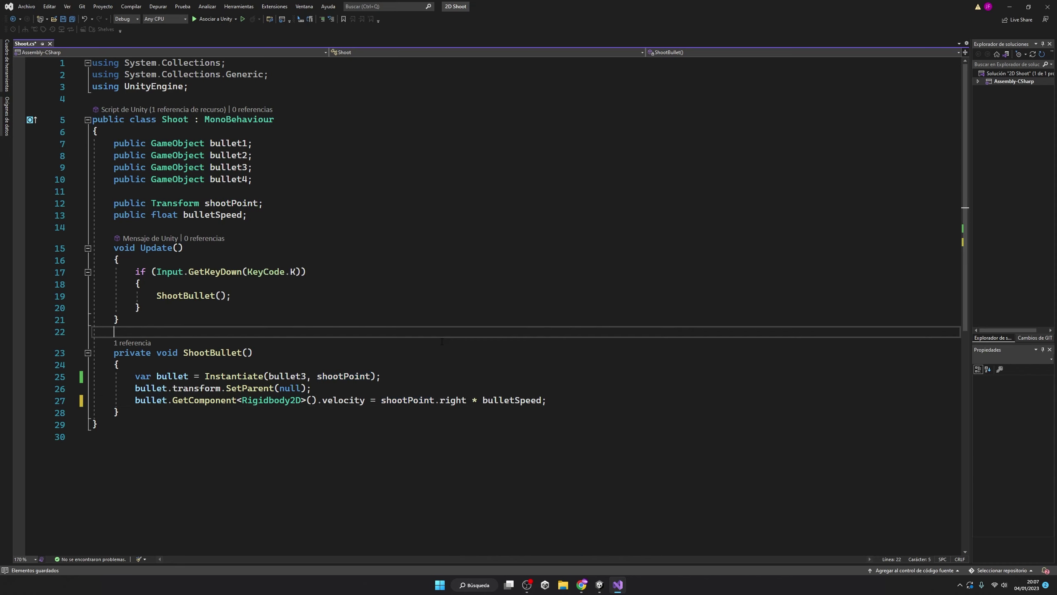
pyautogui.click(600, 584)
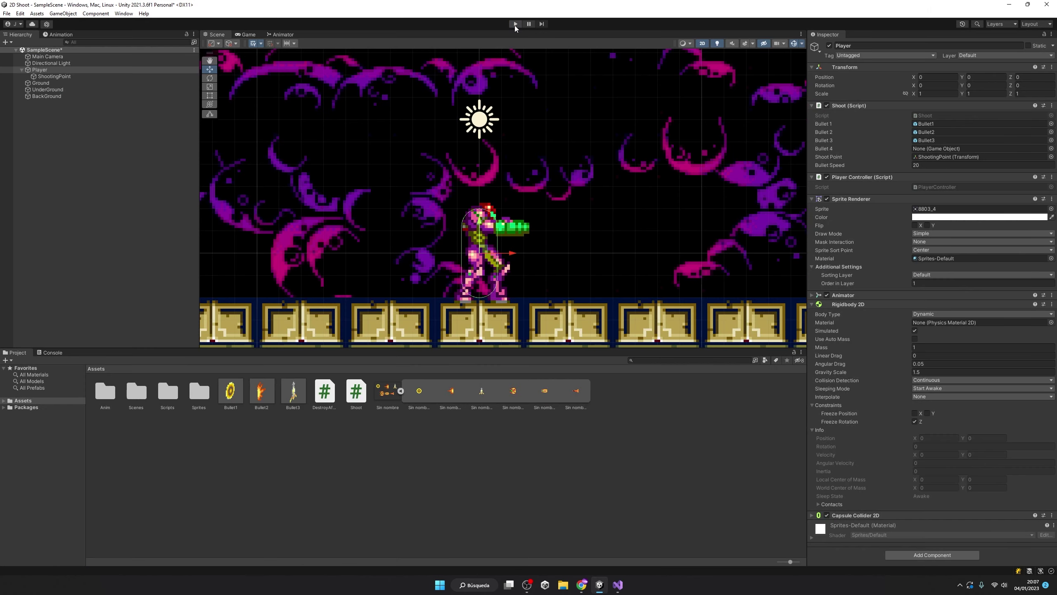
pyautogui.click(515, 24)
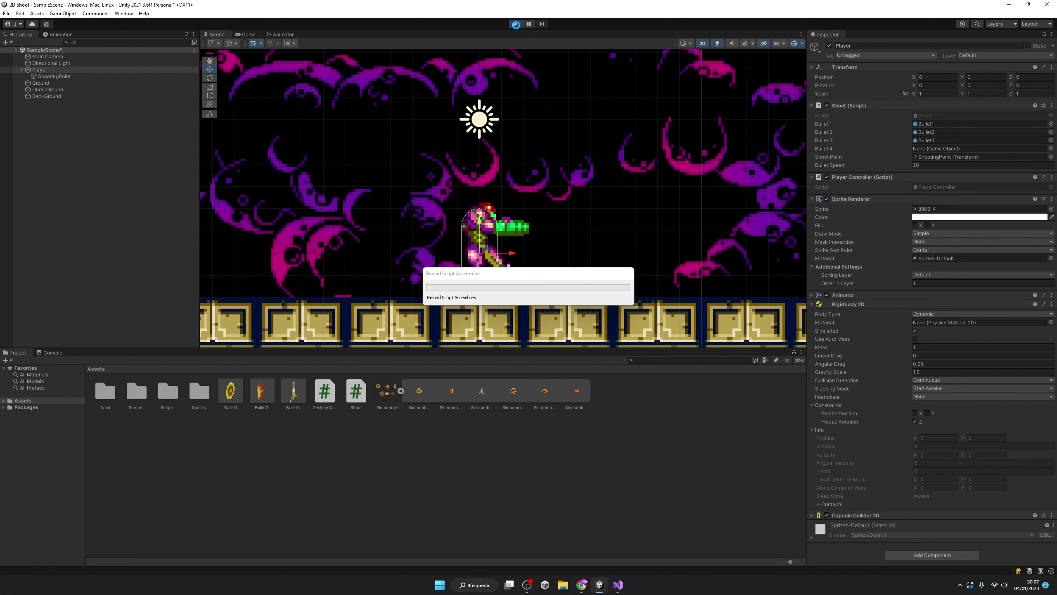
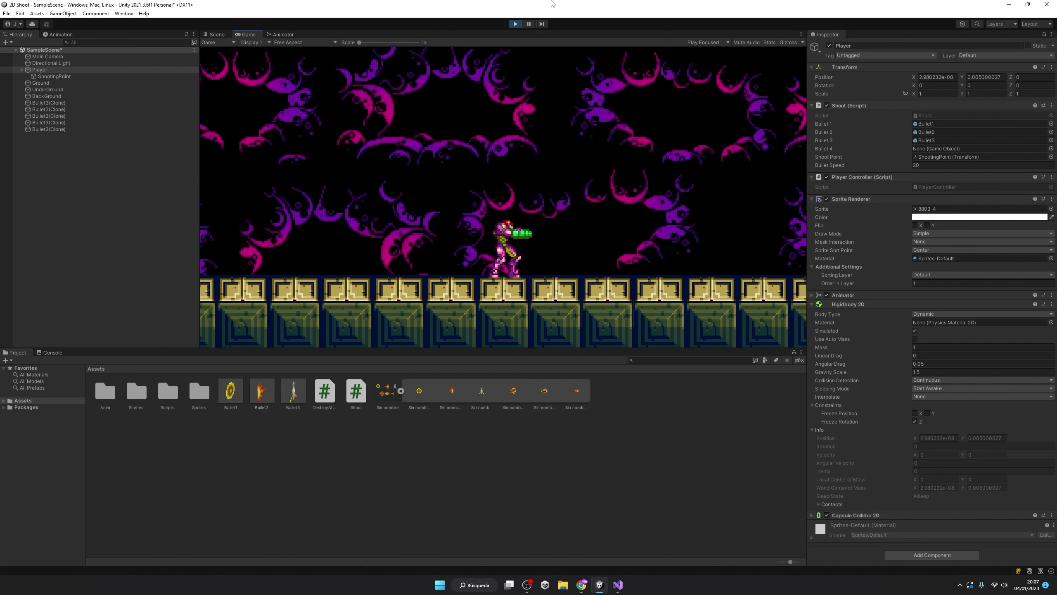
# Stop play mode, change the bullet number in Shoot.cs's Instantiate call on line 25 to 1, and save
pyautogui.click(516, 24)
pyautogui.click(617, 584)
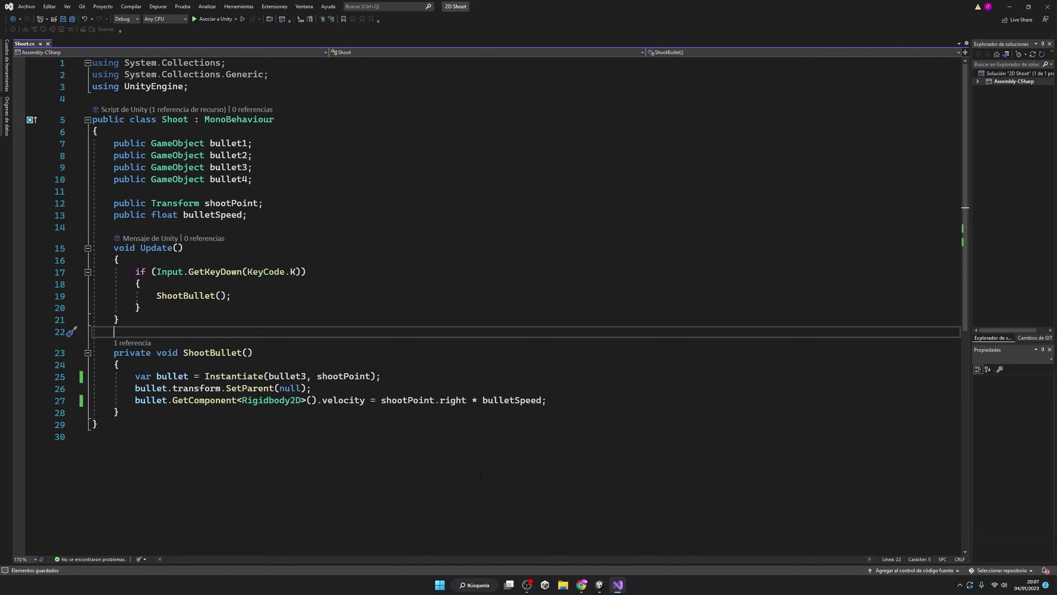
pyautogui.moveTo(301, 377); pyautogui.dragTo(306, 378)
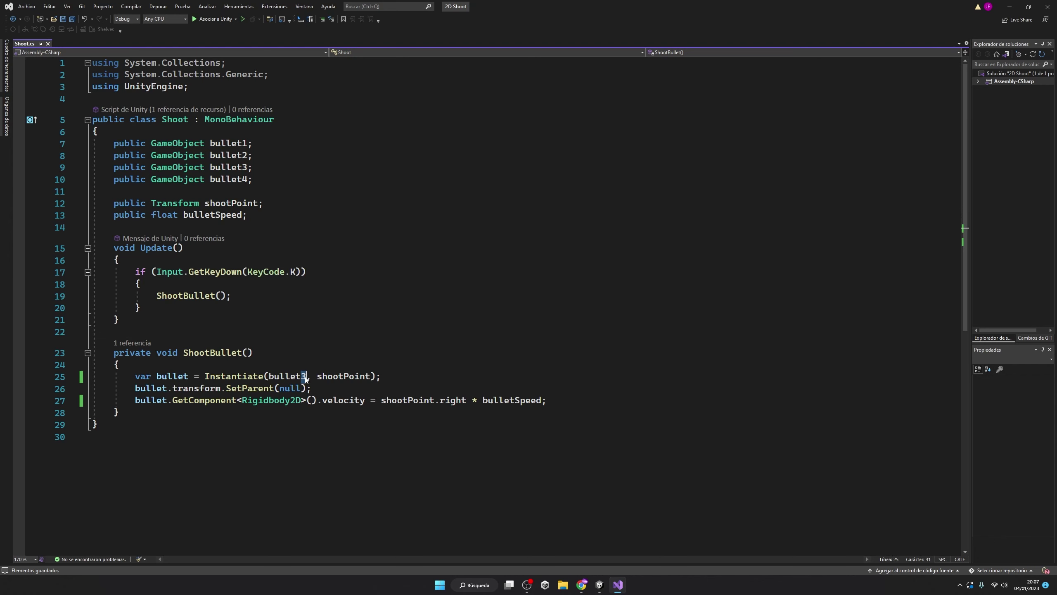
pyautogui.write('1')
pyautogui.hotkey('ctrl', 's')
pyautogui.click(599, 584)
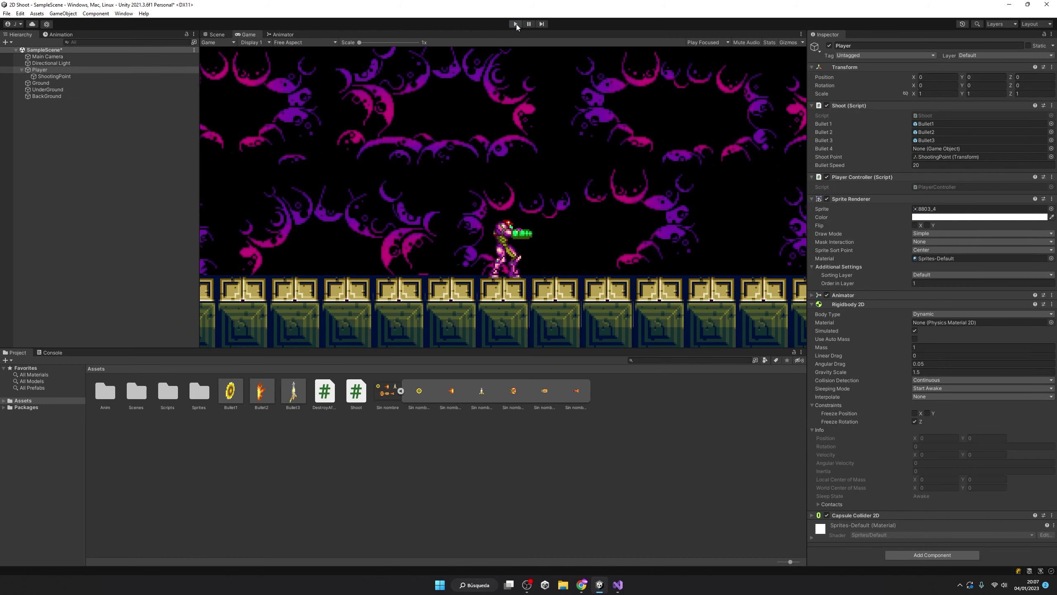
# Play-test the game, running left and right and jumping while firing bullets, then stop
pyautogui.click(516, 24)
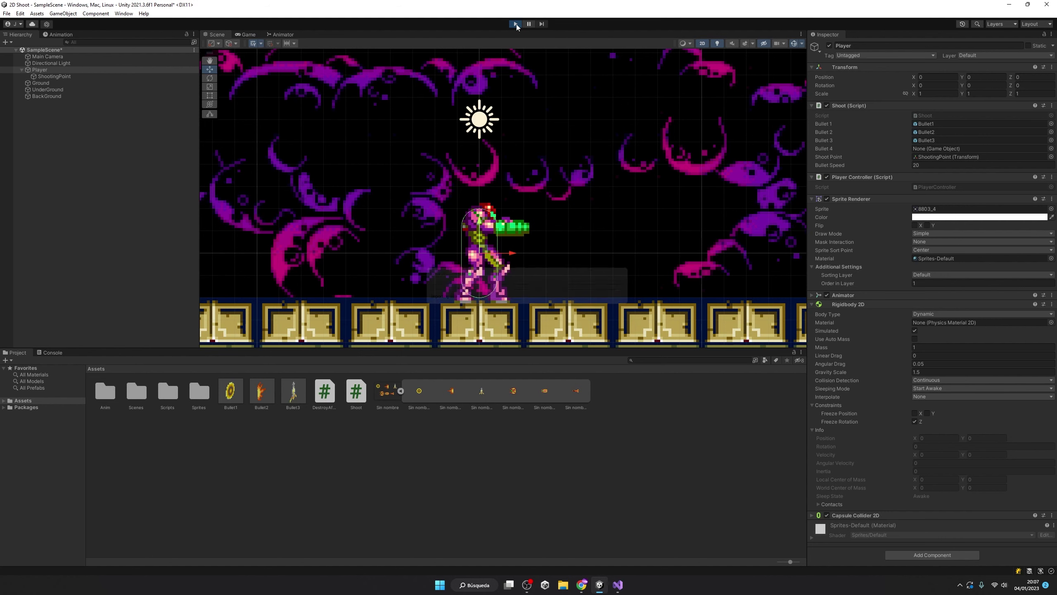
pyautogui.press('space')
pyautogui.press('Left')
pyautogui.press('Right')
pyautogui.press('space')
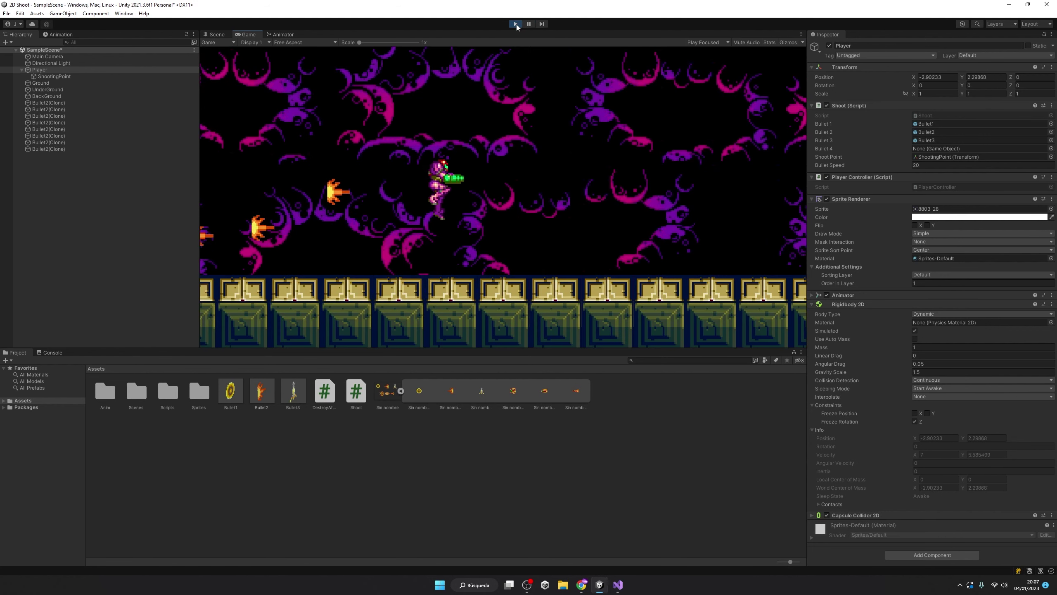
pyautogui.press('space')
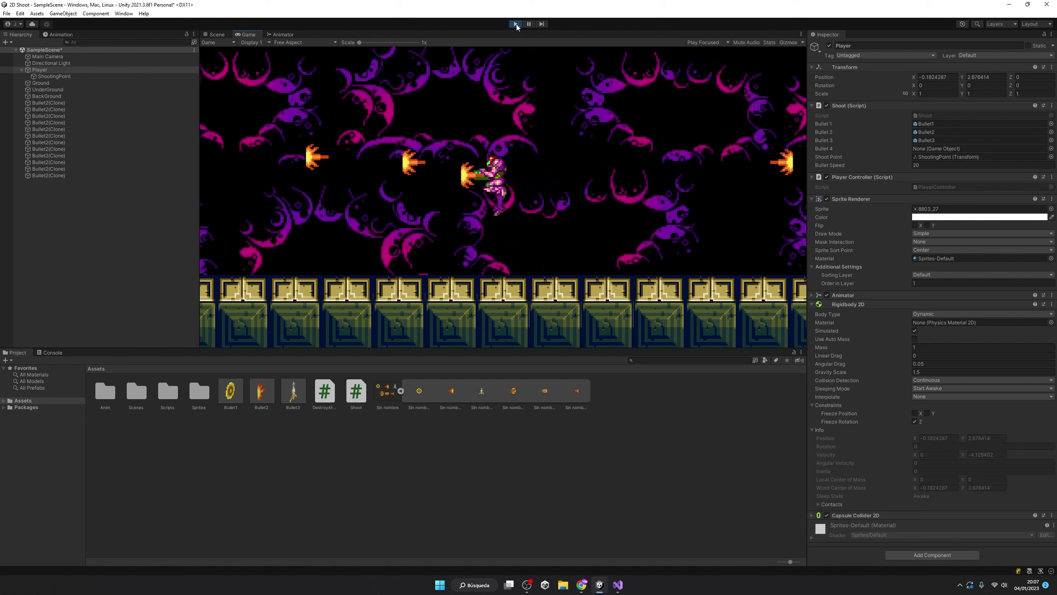
pyautogui.press('space')
pyautogui.press('Left')
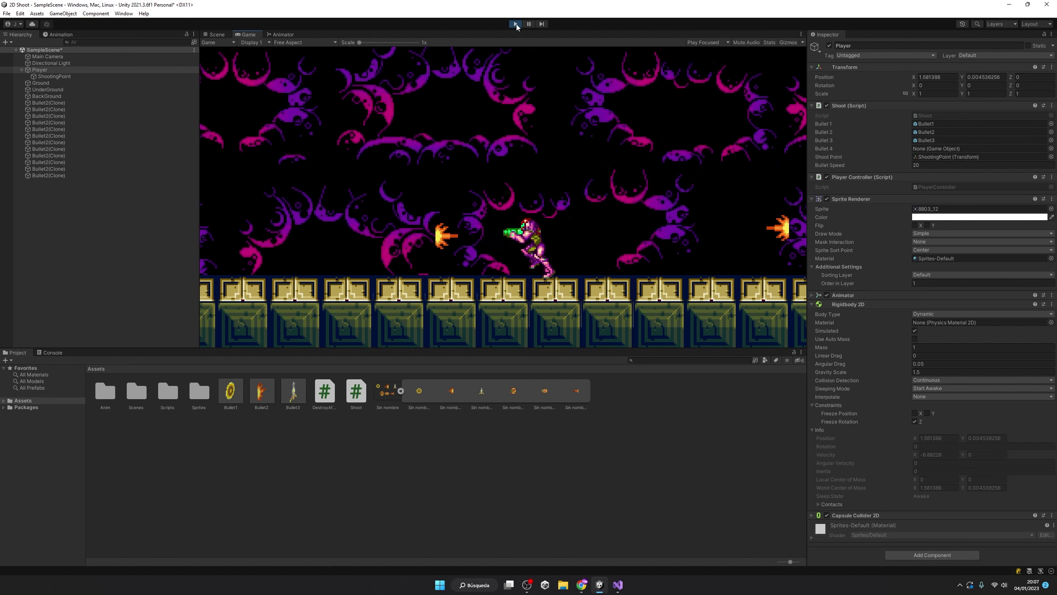
pyautogui.press('space')
pyautogui.press('Right')
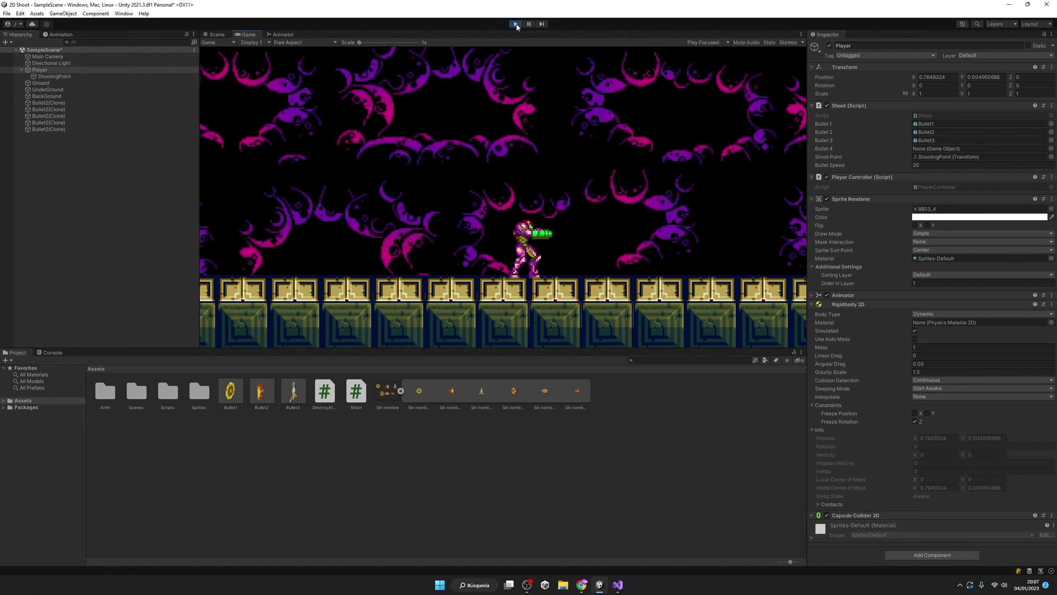
pyautogui.click(515, 24)
pyautogui.click(400, 391)
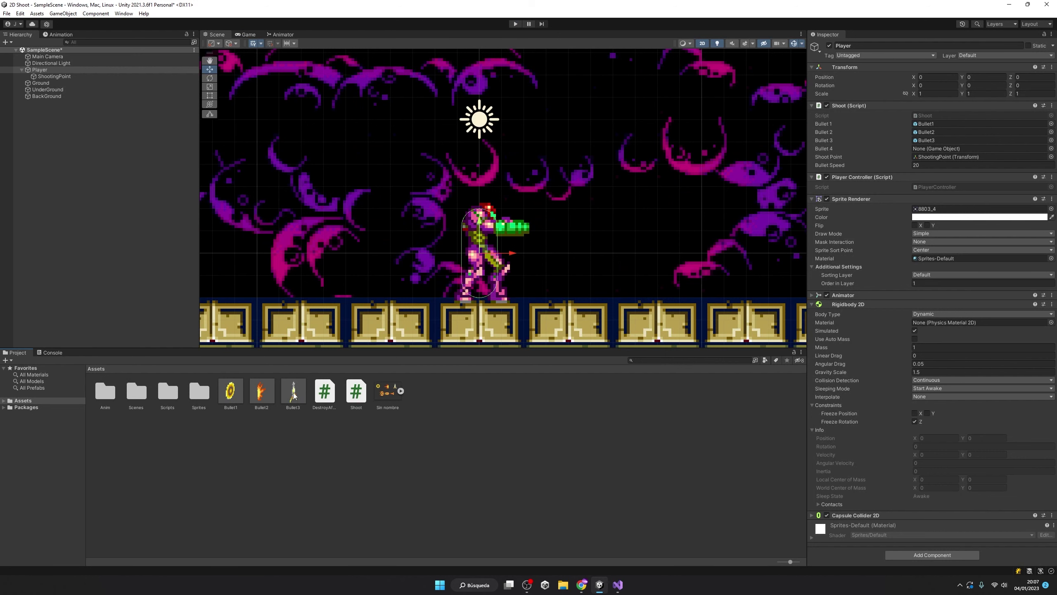
# Place a Bullet3 copy, rename it Bullet4, and give it the Sin nombre_3 sprite, rotation Z 0 and Flip X
pyautogui.moveTo(294, 395); pyautogui.dragTo(141, 225)
pyautogui.click(853, 46)
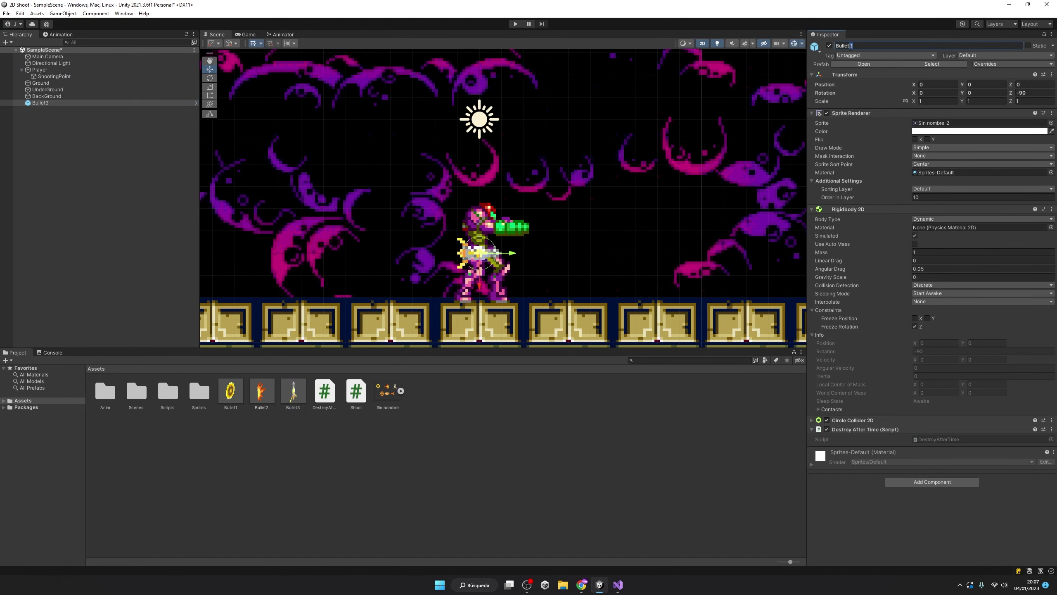
pyautogui.click(401, 391)
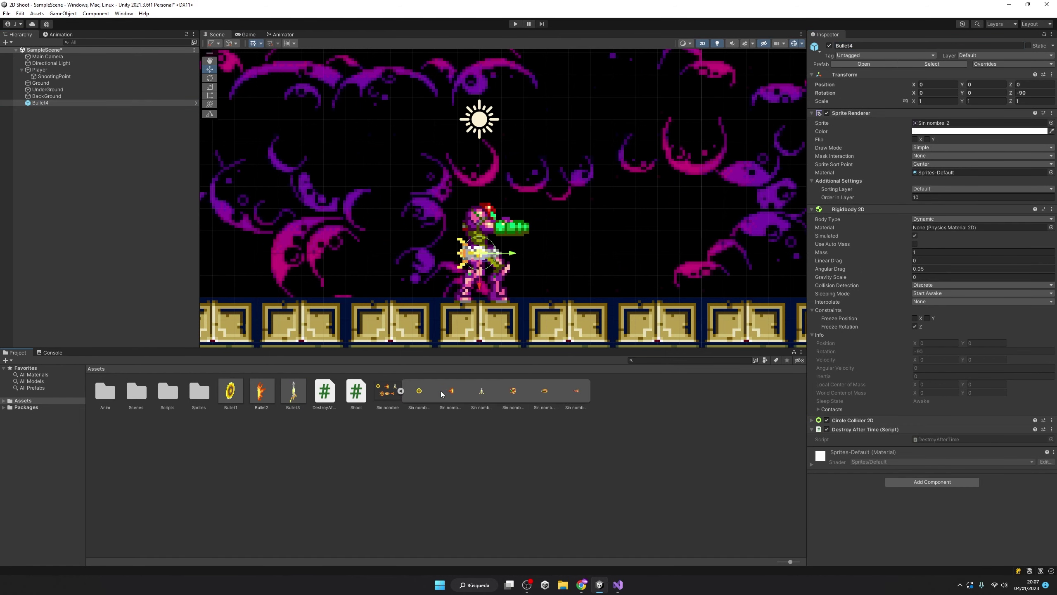
pyautogui.moveTo(518, 392); pyautogui.dragTo(979, 125)
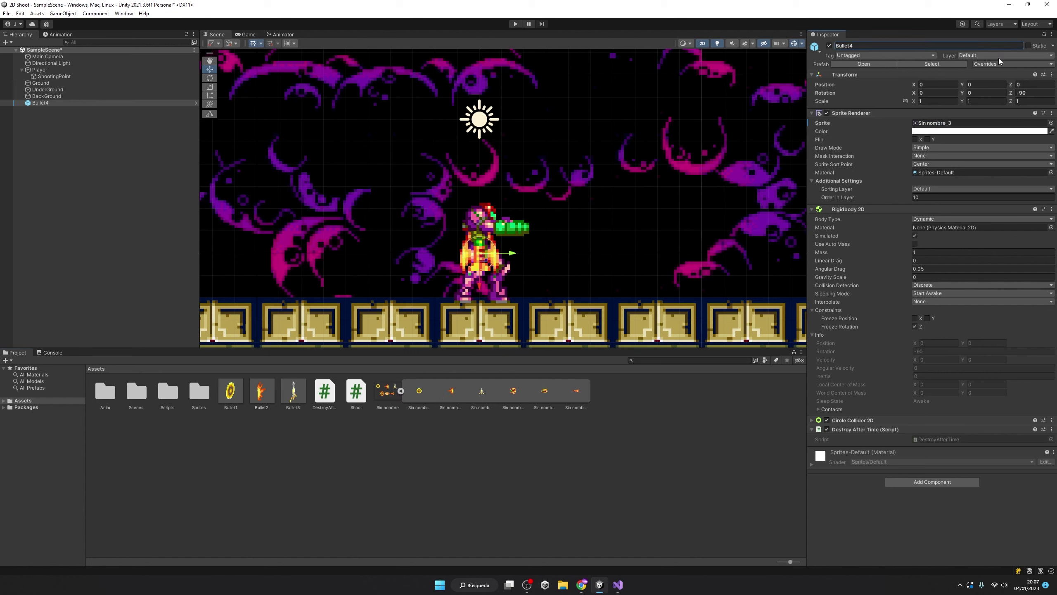
pyautogui.click(1034, 92)
pyautogui.write('0')
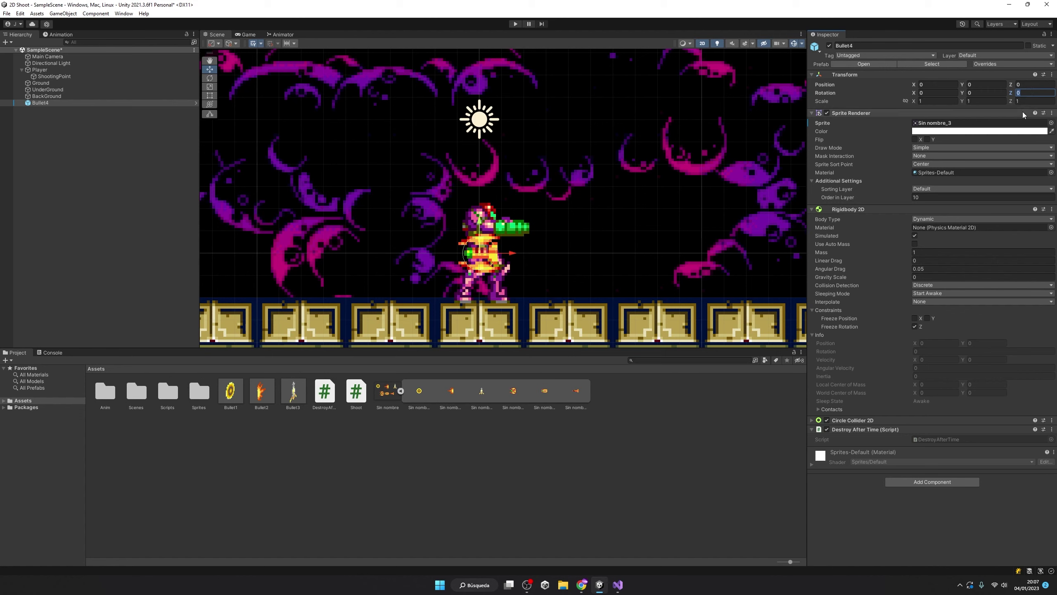
pyautogui.write('180')
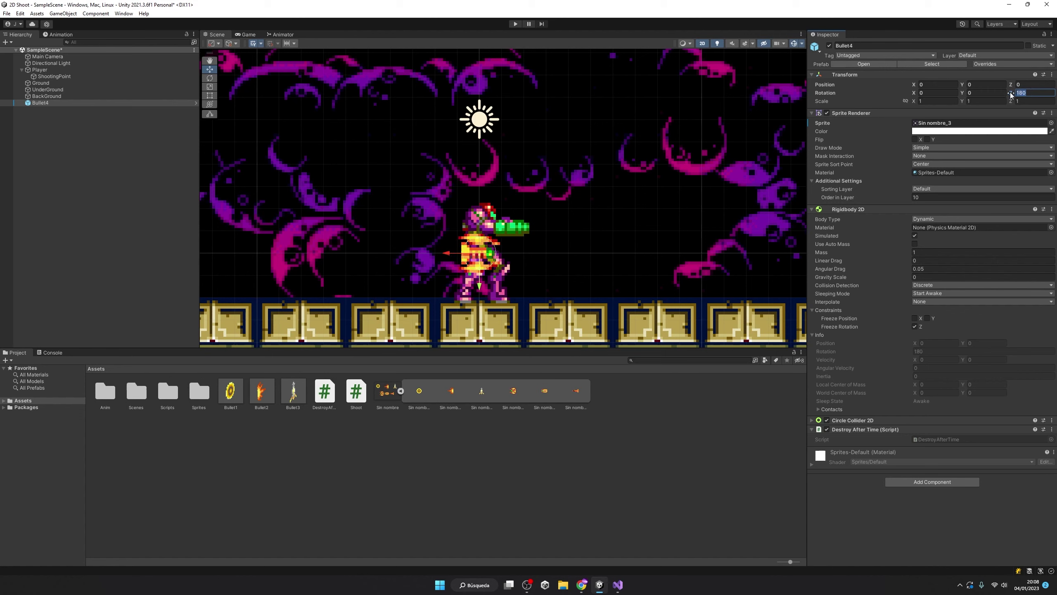
pyautogui.write('0')
pyautogui.click(915, 140)
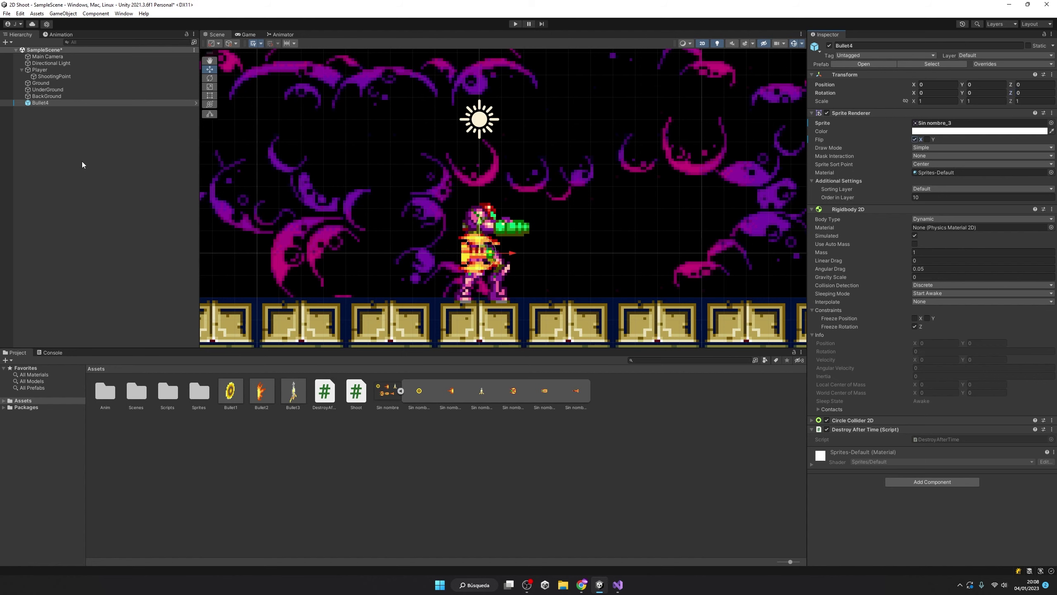
# Unpack Bullet4 from the Bullet3 prefab and save it as its own prefab in Assets
pyautogui.click(73, 105)
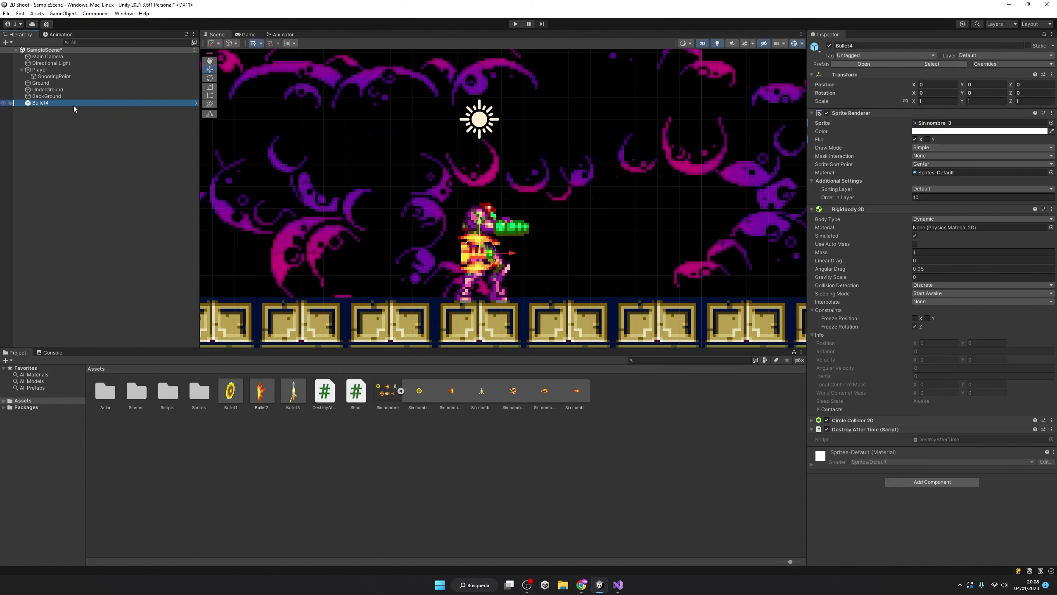
pyautogui.click(401, 392)
pyautogui.rightClick(114, 104)
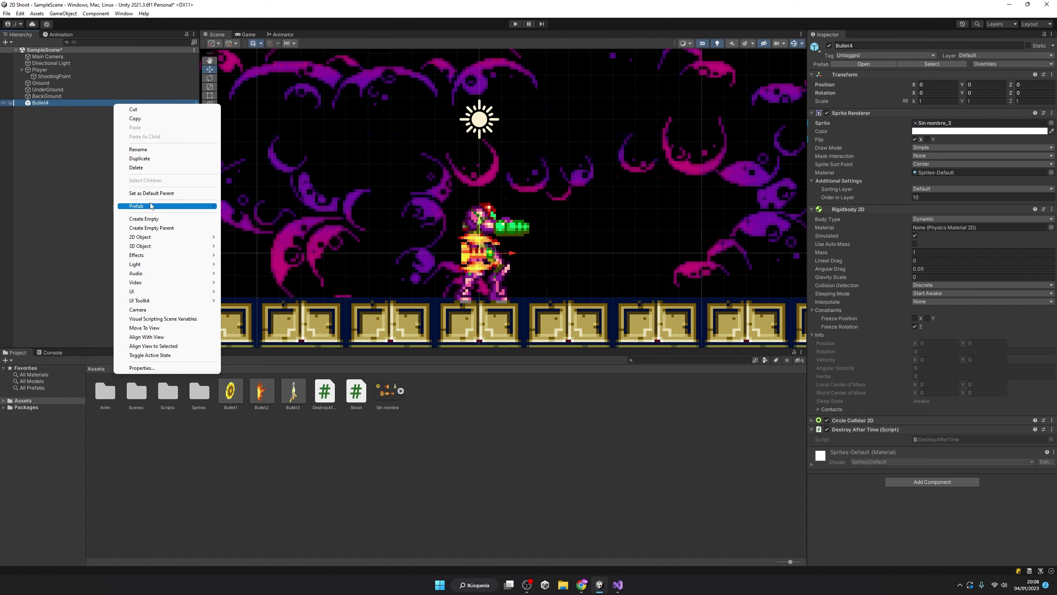
pyautogui.moveTo(151, 205)
pyautogui.click(250, 255)
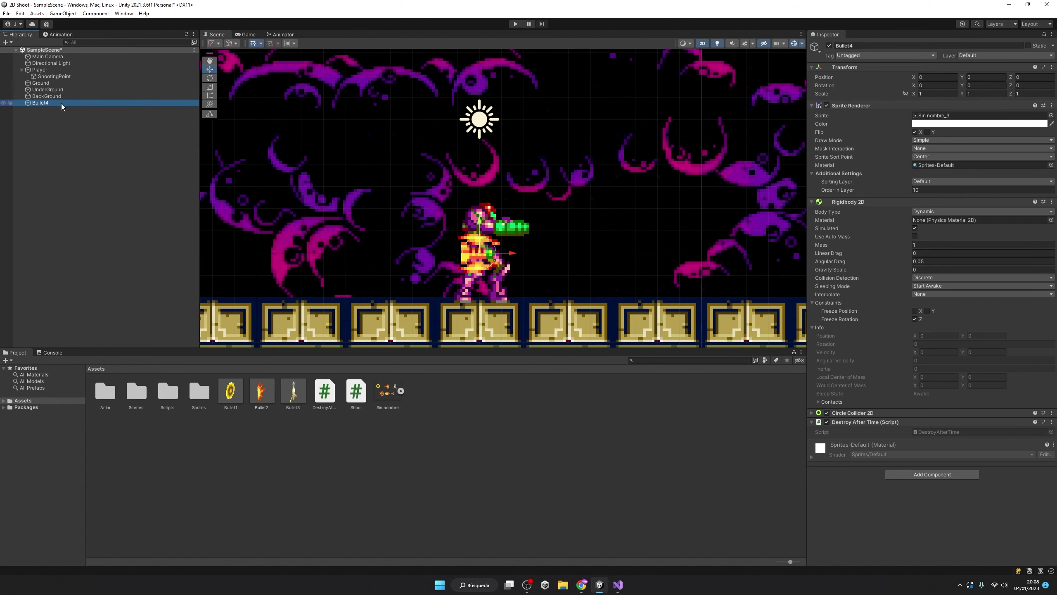
pyautogui.moveTo(61, 103); pyautogui.dragTo(344, 449)
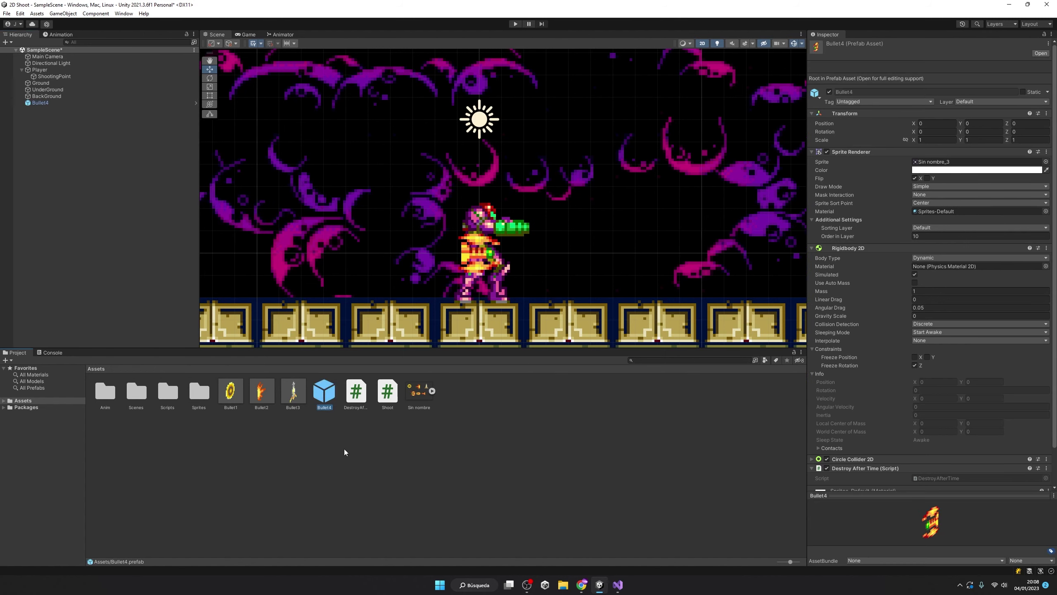
# Create an Animator Controller named Bullet in Assets
pyautogui.click(60, 104)
pyautogui.rightClick(463, 430)
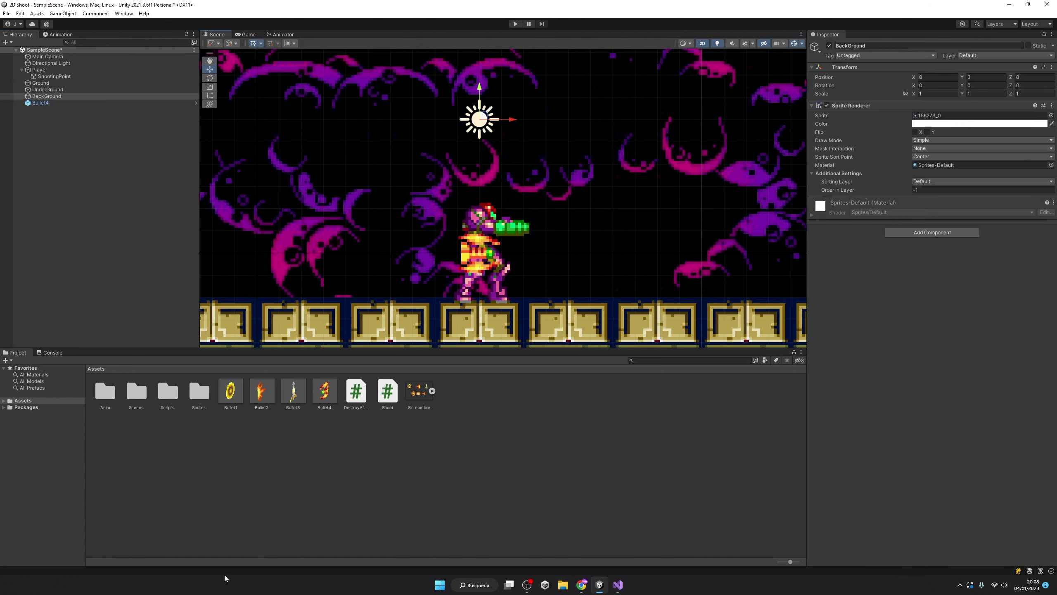
pyautogui.rightClick(319, 413)
pyautogui.moveTo(330, 275)
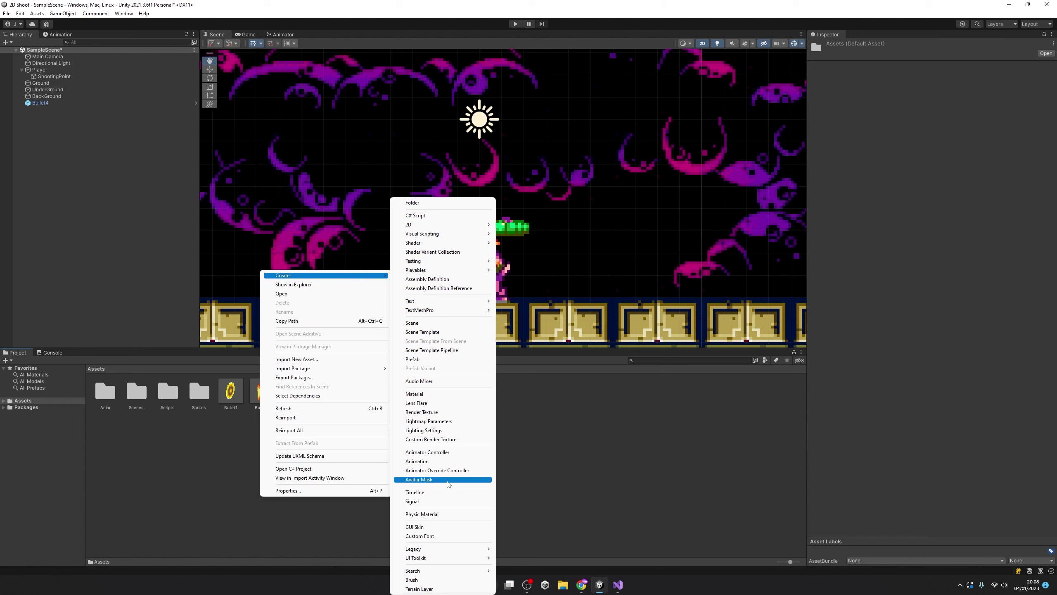
pyautogui.click(435, 454)
pyautogui.write('Bullet')
pyautogui.press('Return')
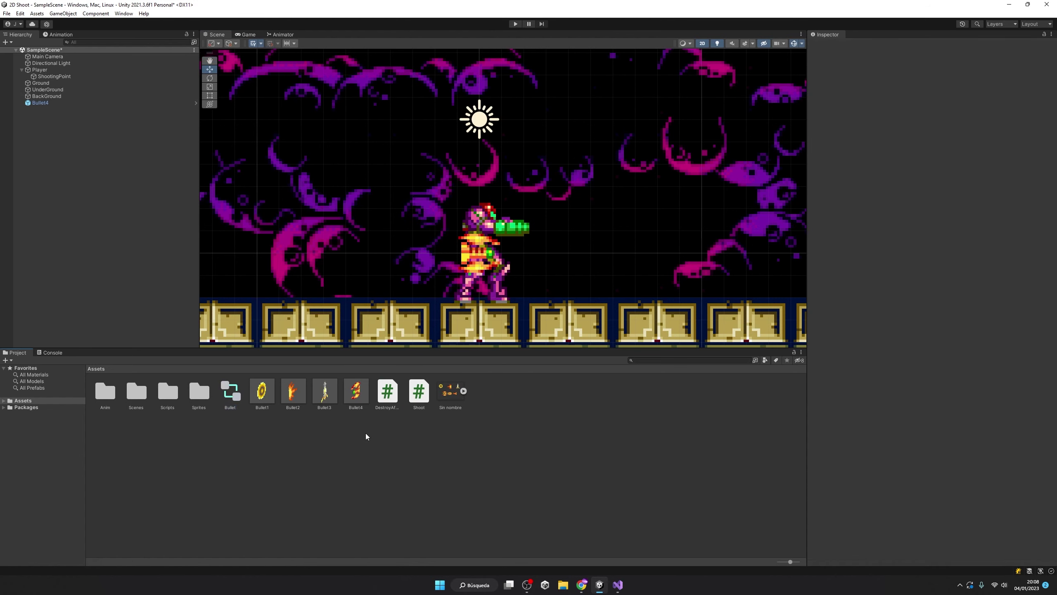
# Create an Animation clip named Bullet in Assets
pyautogui.rightClick(365, 433)
pyautogui.moveTo(458, 212)
pyautogui.click(549, 461)
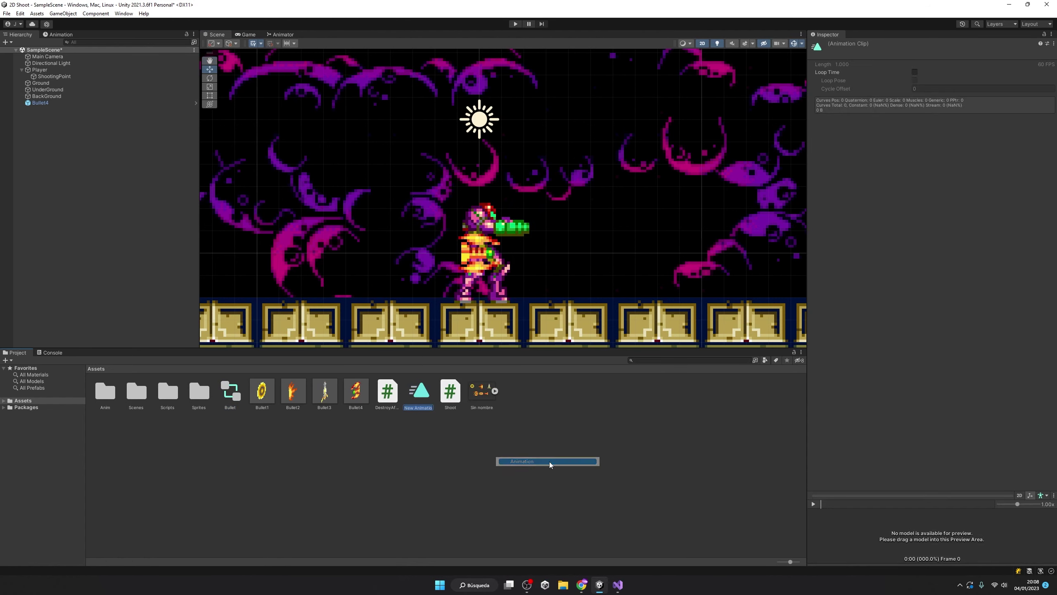
pyautogui.write('Bullet')
pyautogui.press('Return')
# Open the Bullet controller's graph and give Bullet4 an Animator using the Bullet controller
pyautogui.doubleClick(261, 391)
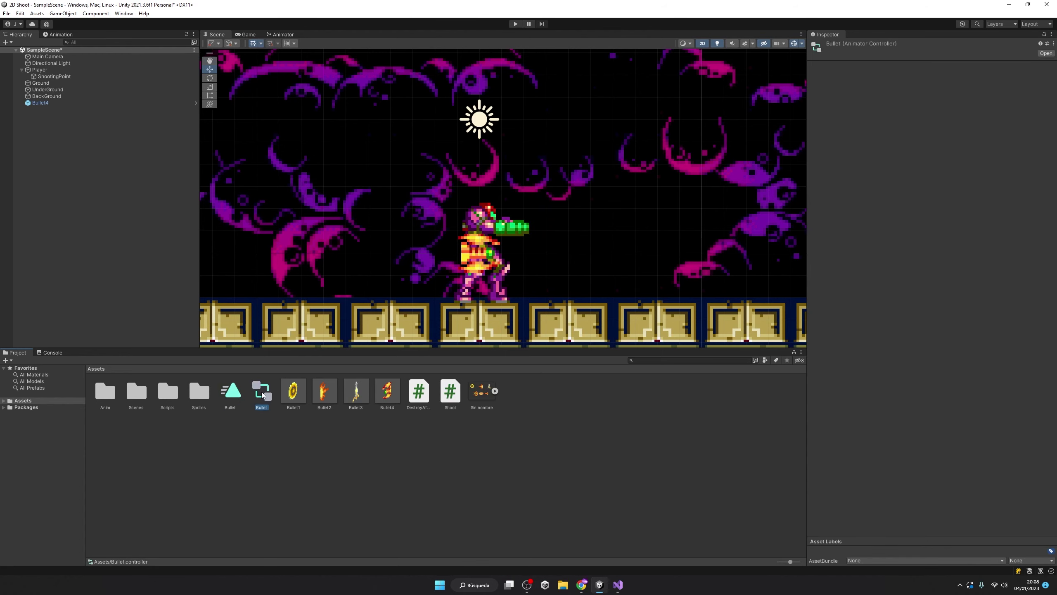
pyautogui.click(23, 103)
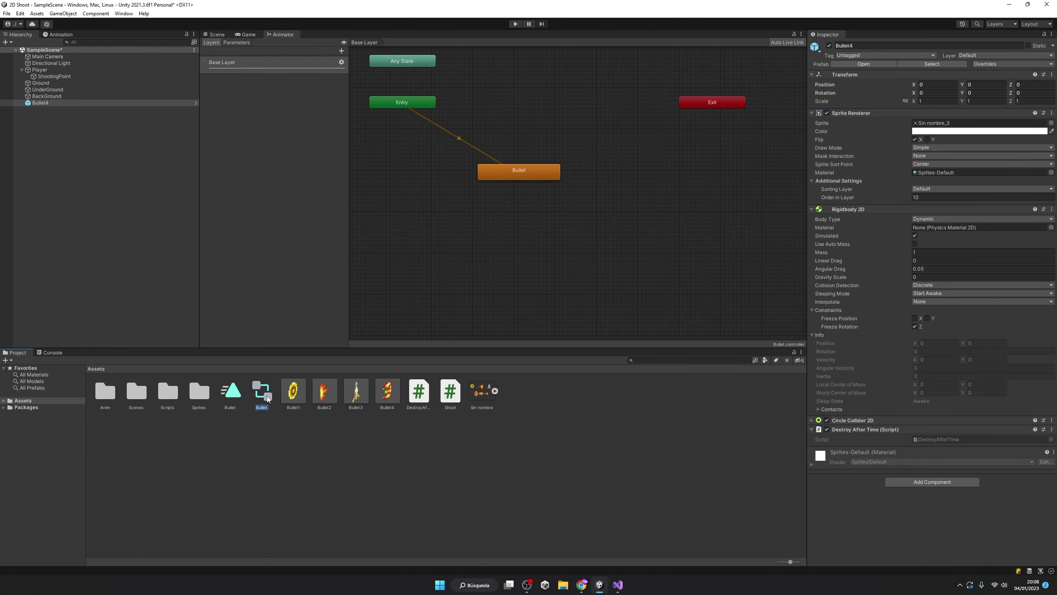
pyautogui.click(812, 451)
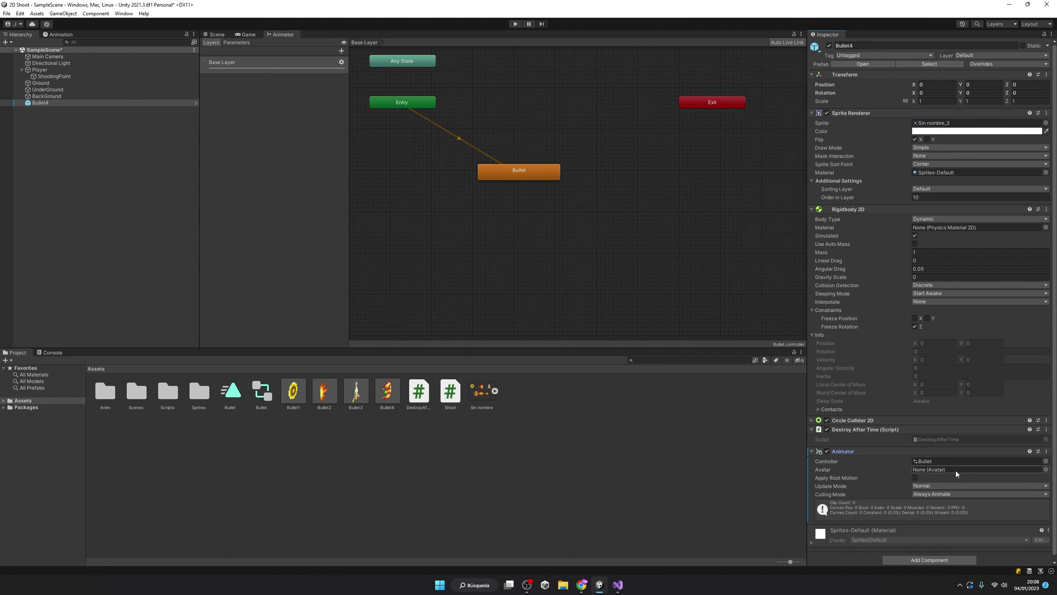
pyautogui.click(59, 34)
# Add the last three Sin nombre bullet sprites as keyframes of the Bullet animation and preview it
pyautogui.click(223, 36)
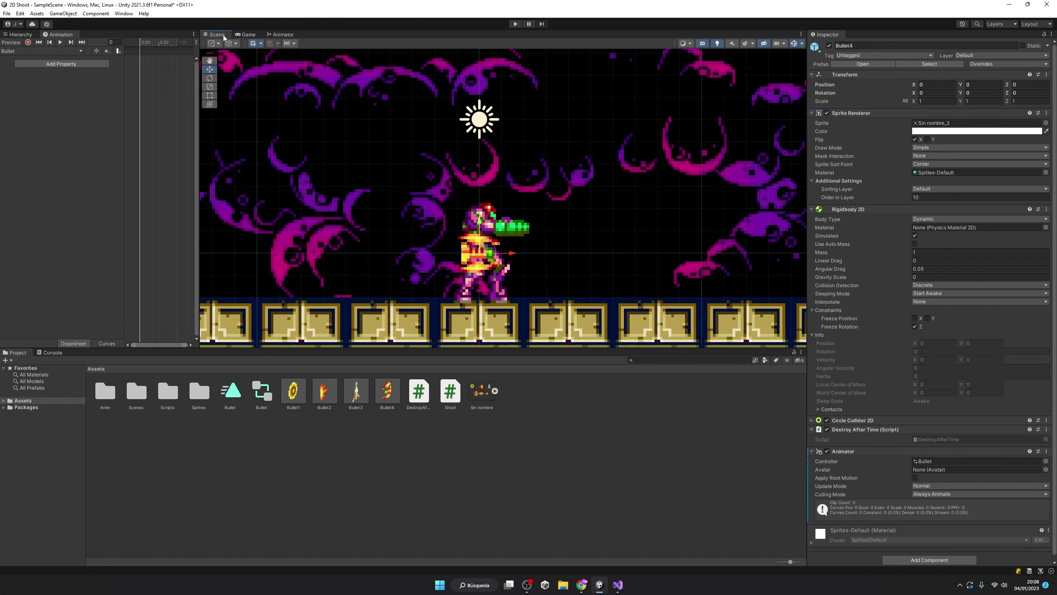
pyautogui.click(494, 391)
pyautogui.moveTo(695, 414); pyautogui.dragTo(588, 402)
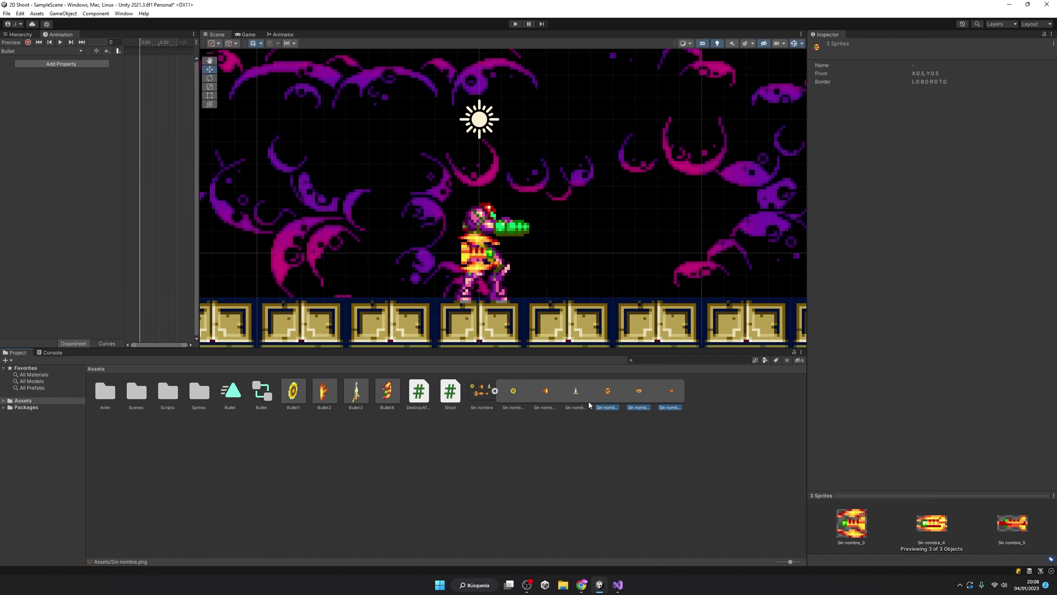
pyautogui.moveTo(170, 79); pyautogui.dragTo(139, 66)
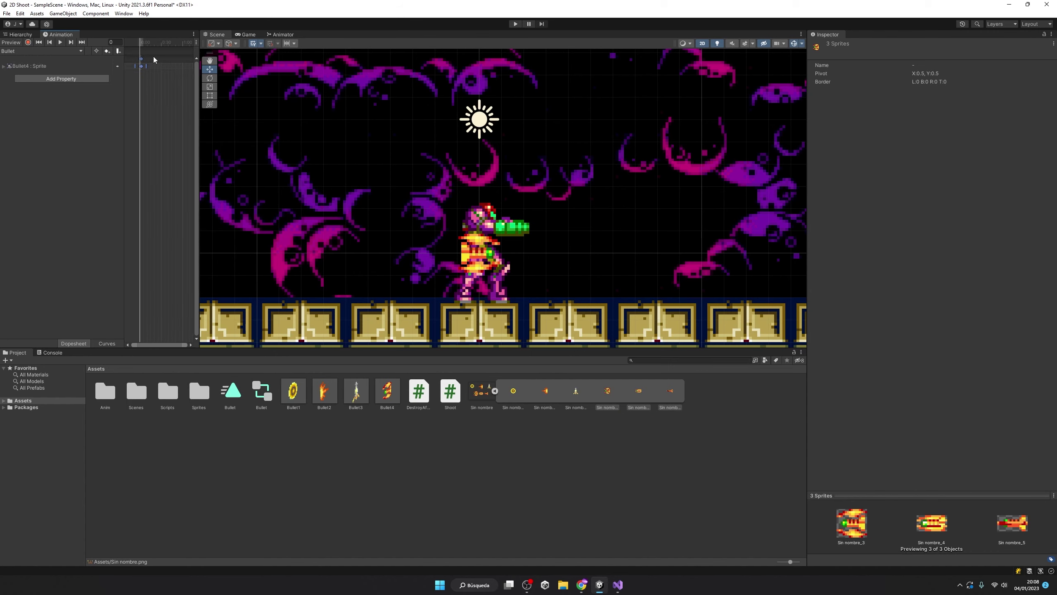
pyautogui.scroll(5, 152, 62)
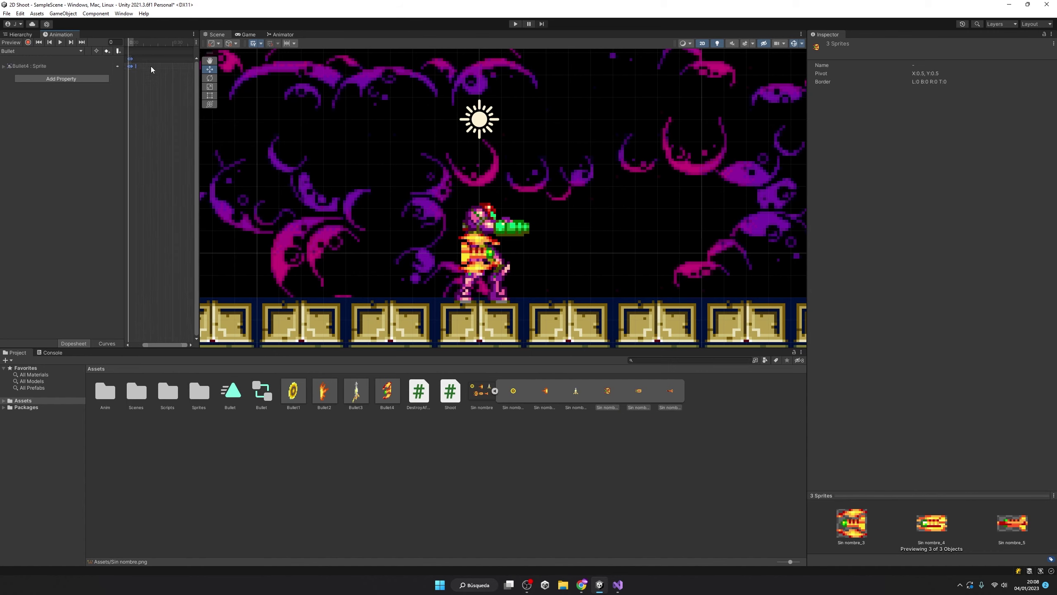
pyautogui.click(61, 42)
# Place the Bullet state below Entry and set its speed to 0.5
pyautogui.click(282, 35)
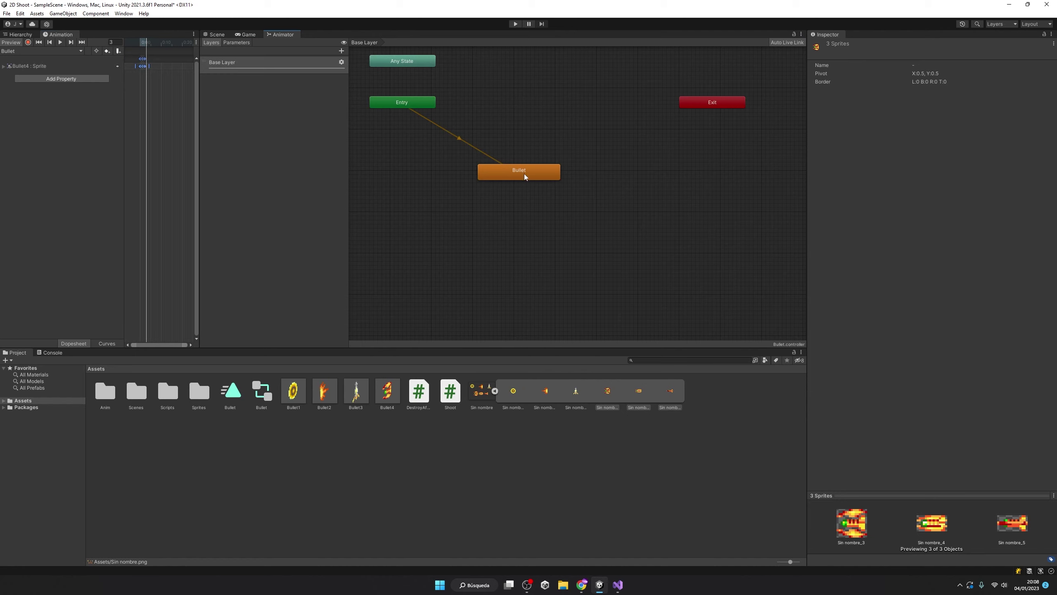
pyautogui.moveTo(524, 176); pyautogui.dragTo(407, 147)
pyautogui.click(952, 73)
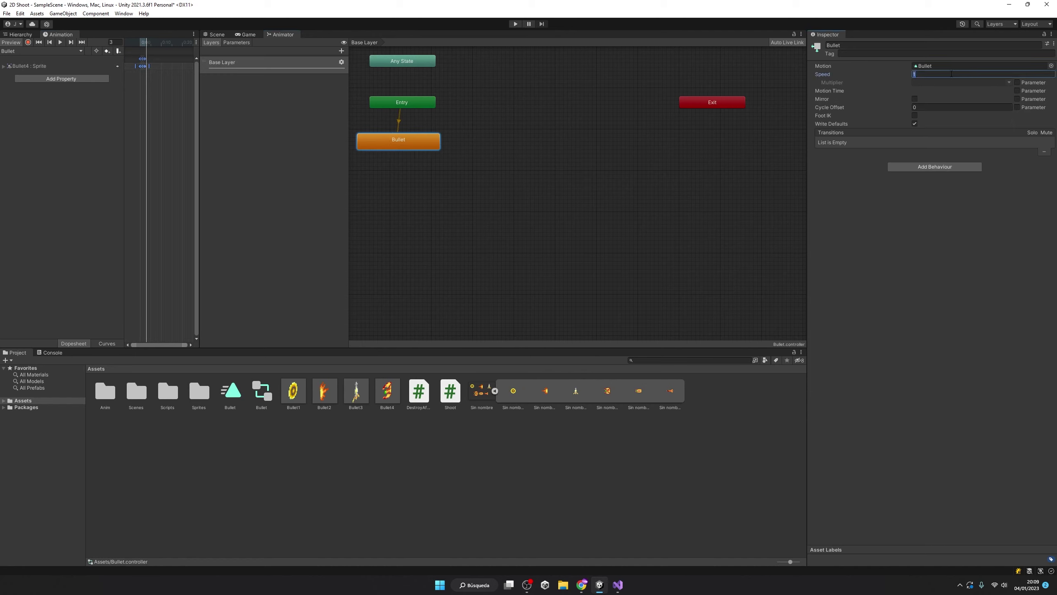
pyautogui.write('0.5')
pyautogui.press('Return')
# Save the scene's Bullet4 as a variant of the Bullet4 prefab and delete the Bullet4 1 duplicate
pyautogui.click(19, 35)
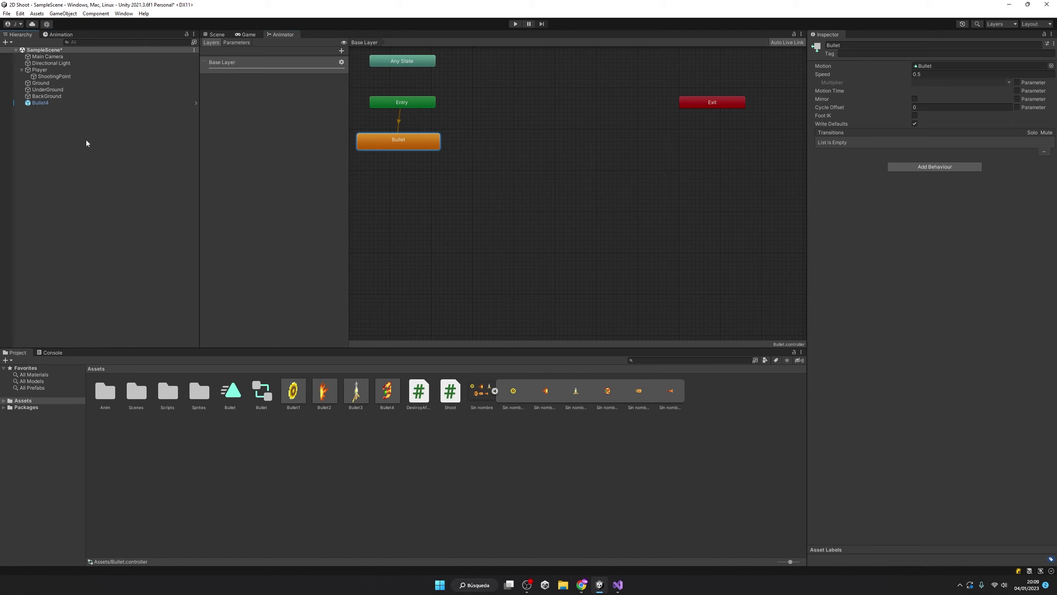
pyautogui.click(215, 36)
pyautogui.moveTo(40, 103); pyautogui.dragTo(321, 414)
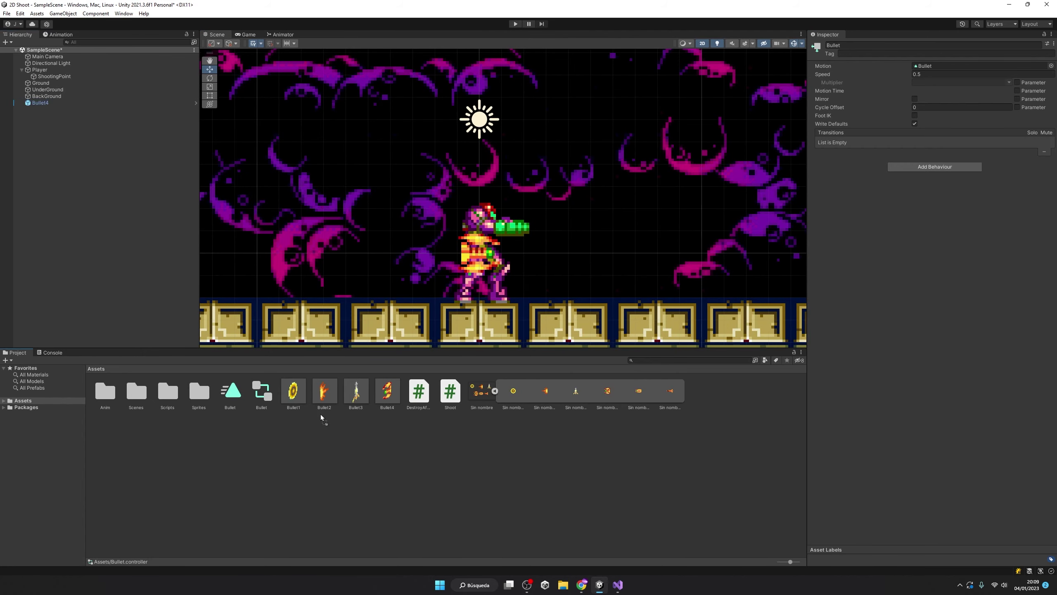
pyautogui.moveTo(392, 443); pyautogui.dragTo(394, 441)
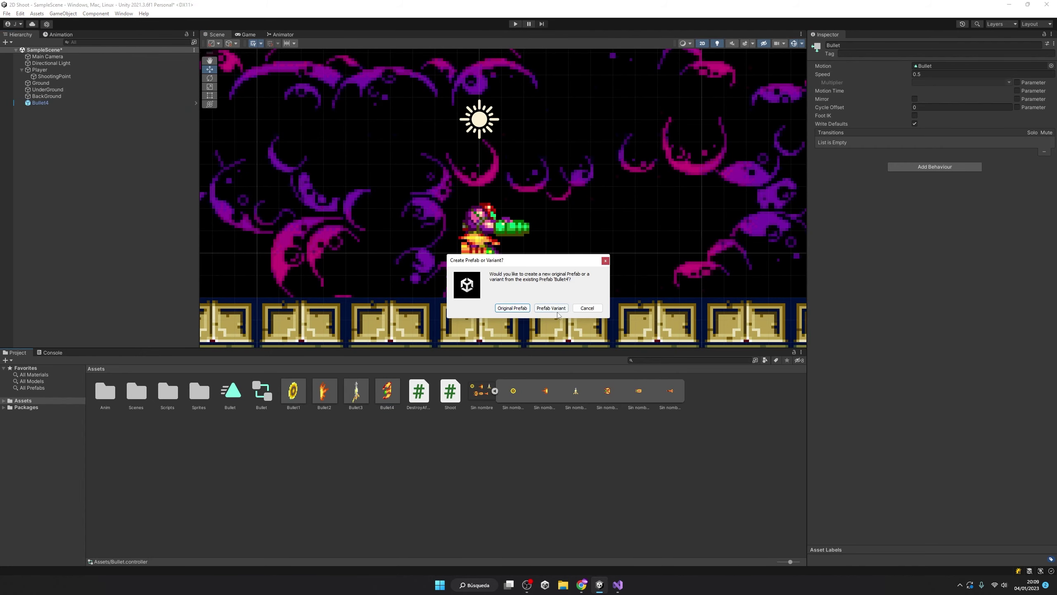
pyautogui.click(516, 313)
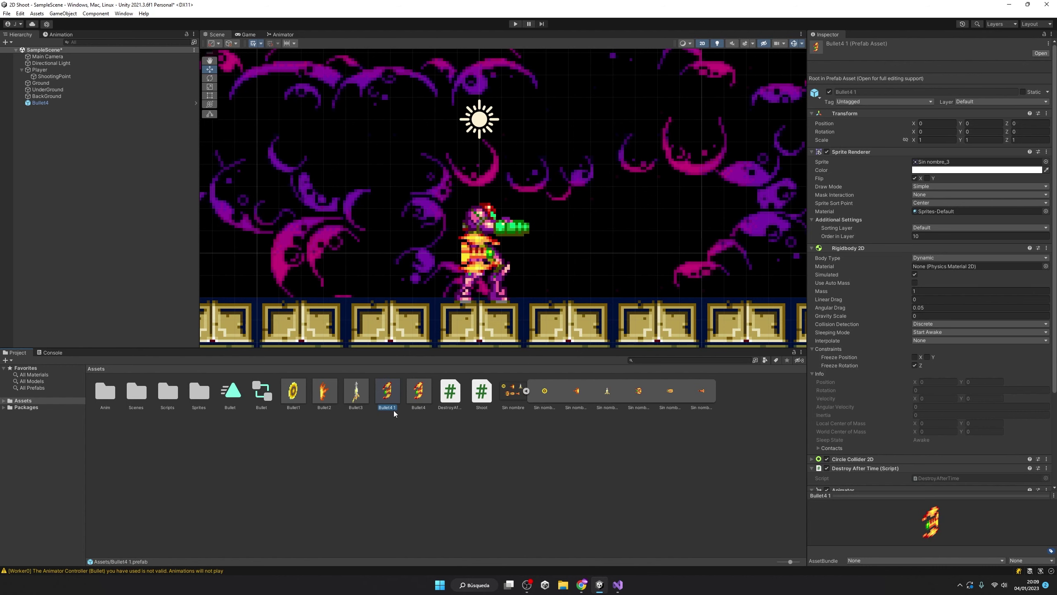
pyautogui.press('Delete')
pyautogui.click(556, 311)
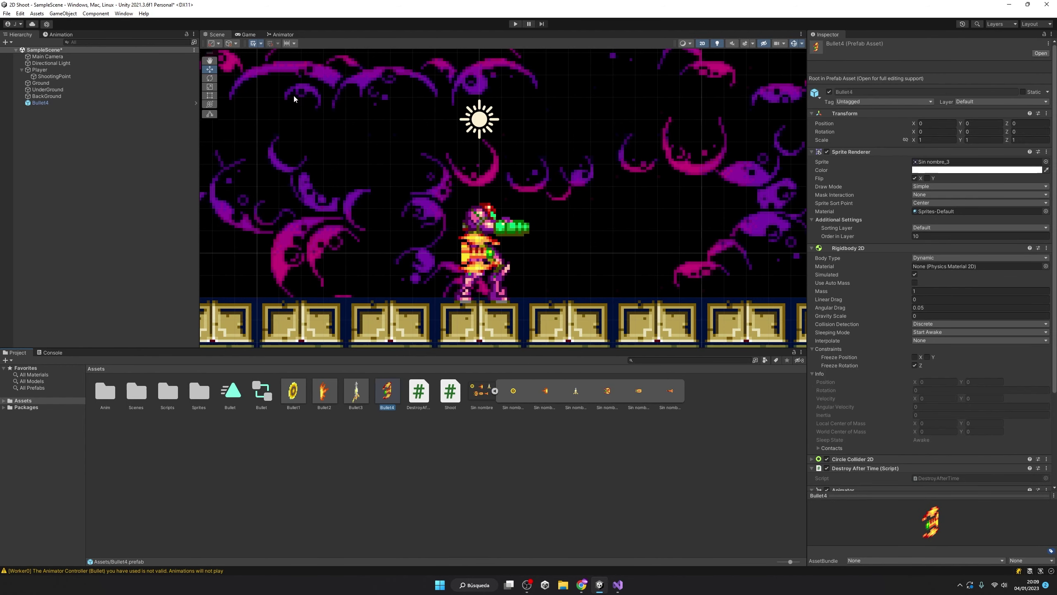
# Change the Shoot script's bullet reference to bullet3
pyautogui.click(618, 585)
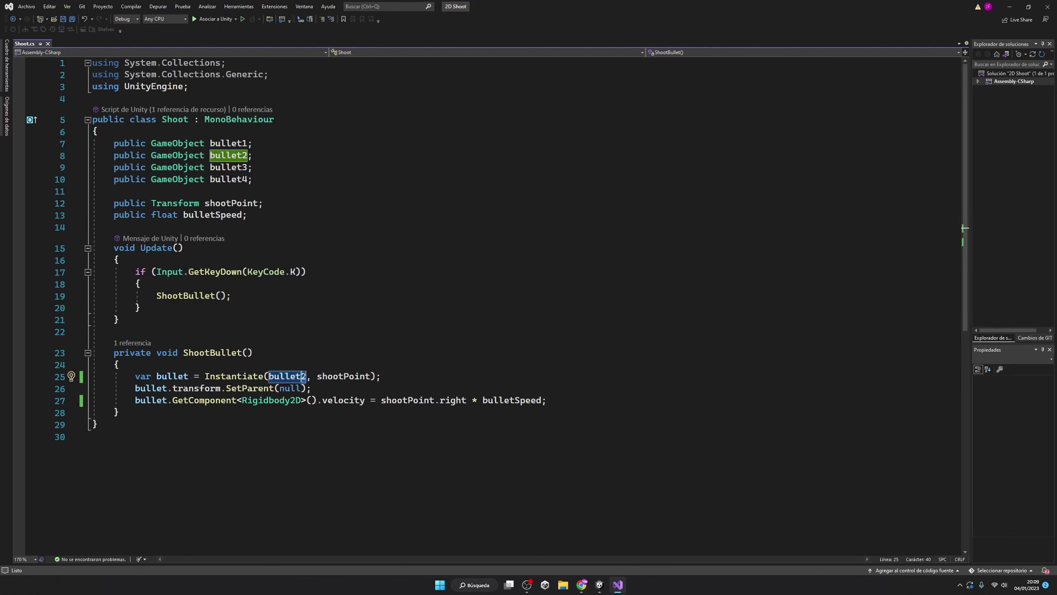
pyautogui.write('bullet3')
pyautogui.hotkey('alt', 'Tab')
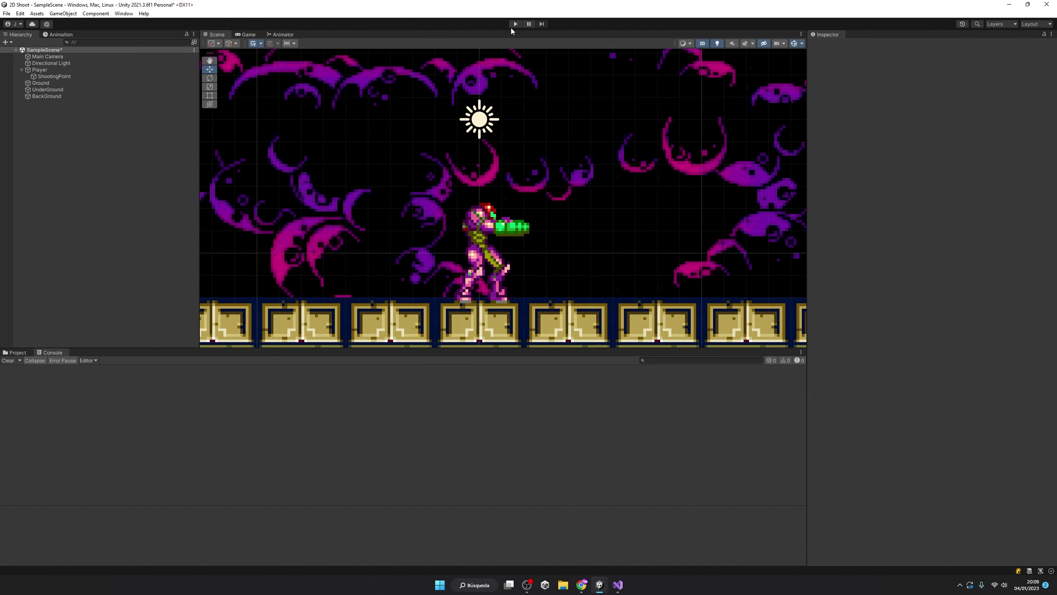
# Turn on Loop Time for the Bullet animation clip
pyautogui.click(12, 354)
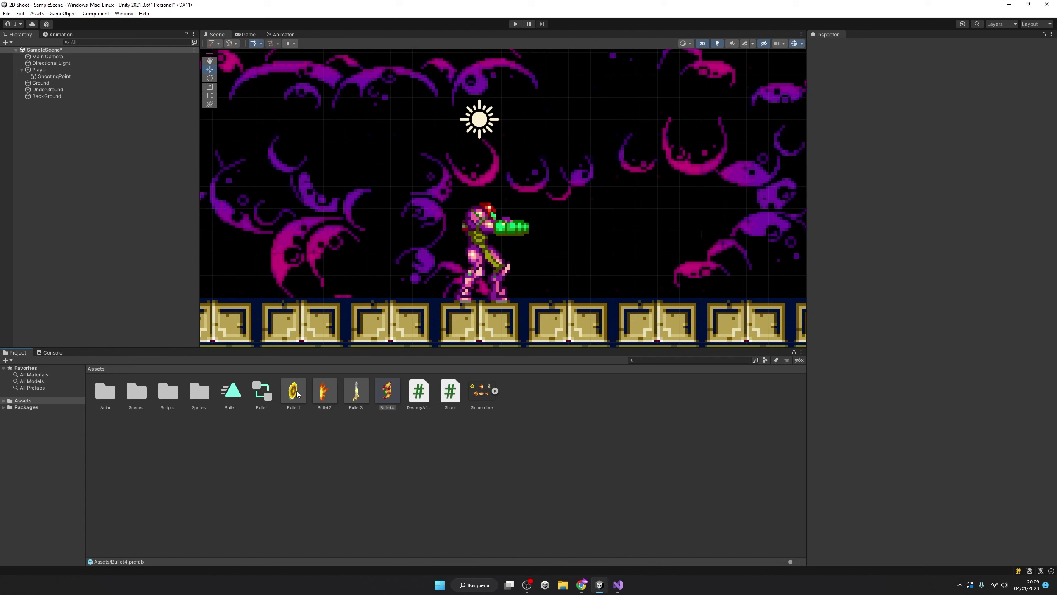
pyautogui.click(387, 393)
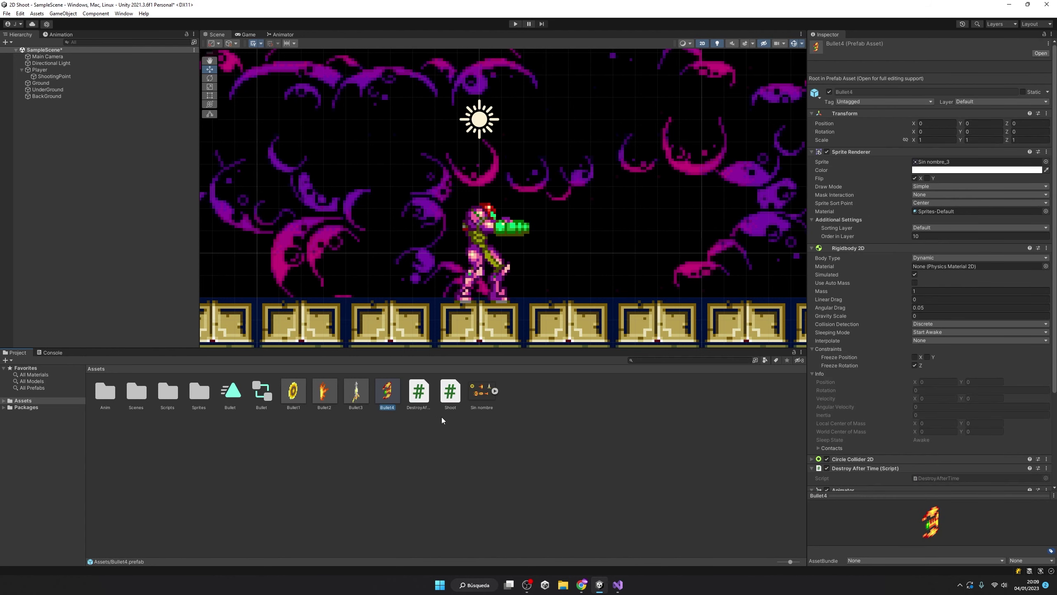
pyautogui.click(230, 392)
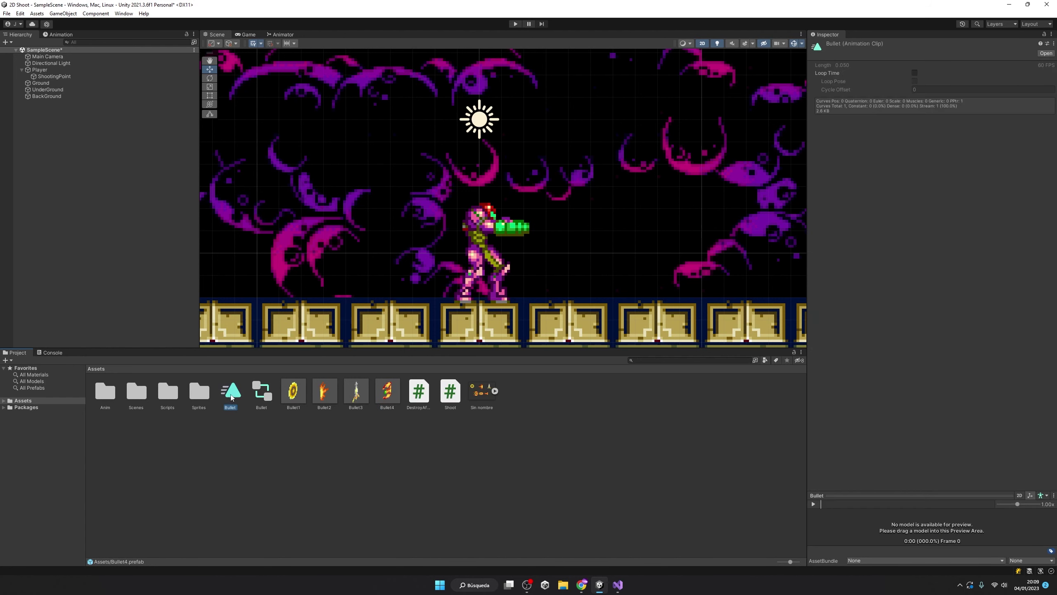
pyautogui.click(915, 74)
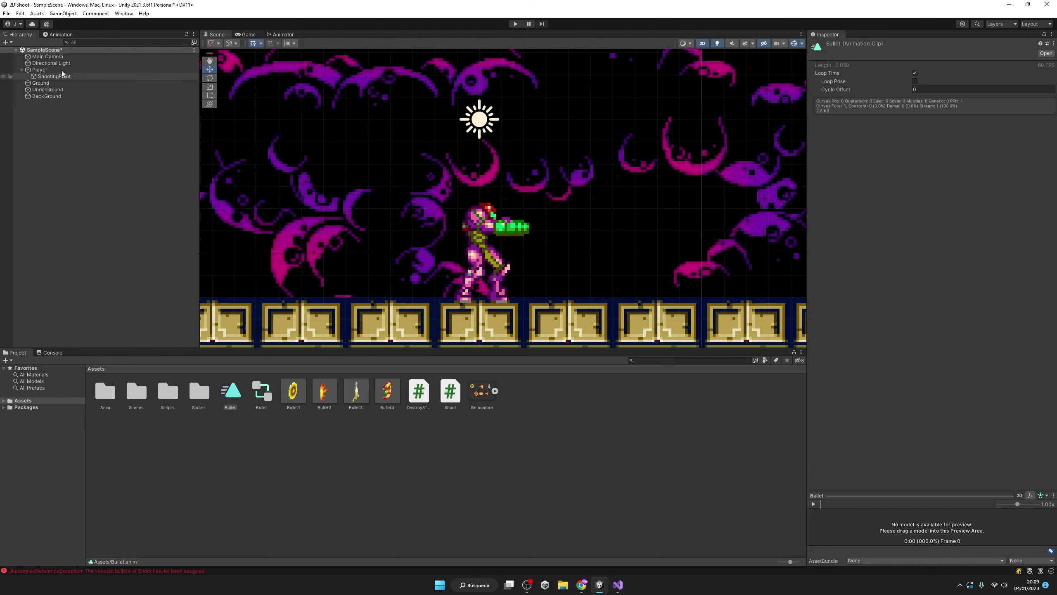
# Assign the Bullet4 prefab to the Player's Bullet 4 slot and play-test firing while moving left and right
pyautogui.click(46, 70)
pyautogui.moveTo(387, 394); pyautogui.dragTo(967, 150)
pyautogui.click(516, 23)
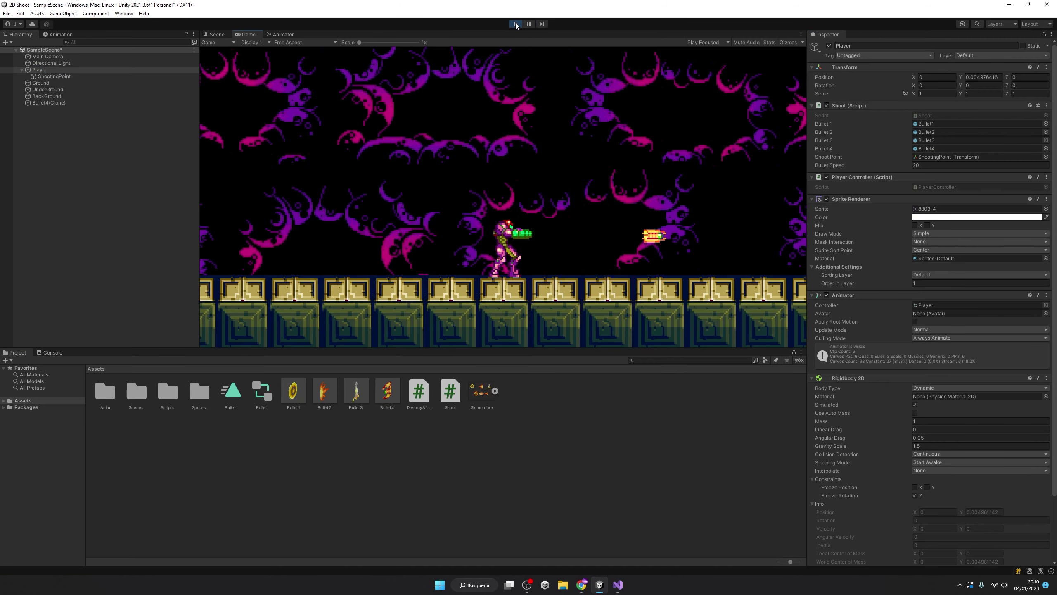
pyautogui.press('Left')
pyautogui.press('space')
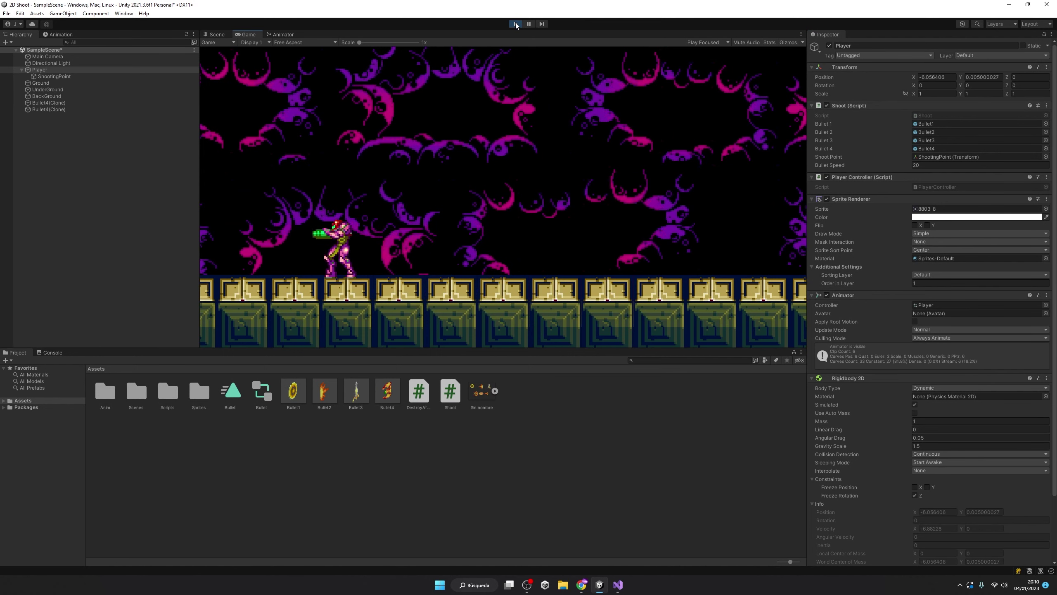
pyautogui.press('Right')
pyautogui.press('space')
pyautogui.press('space')
pyautogui.press('space')
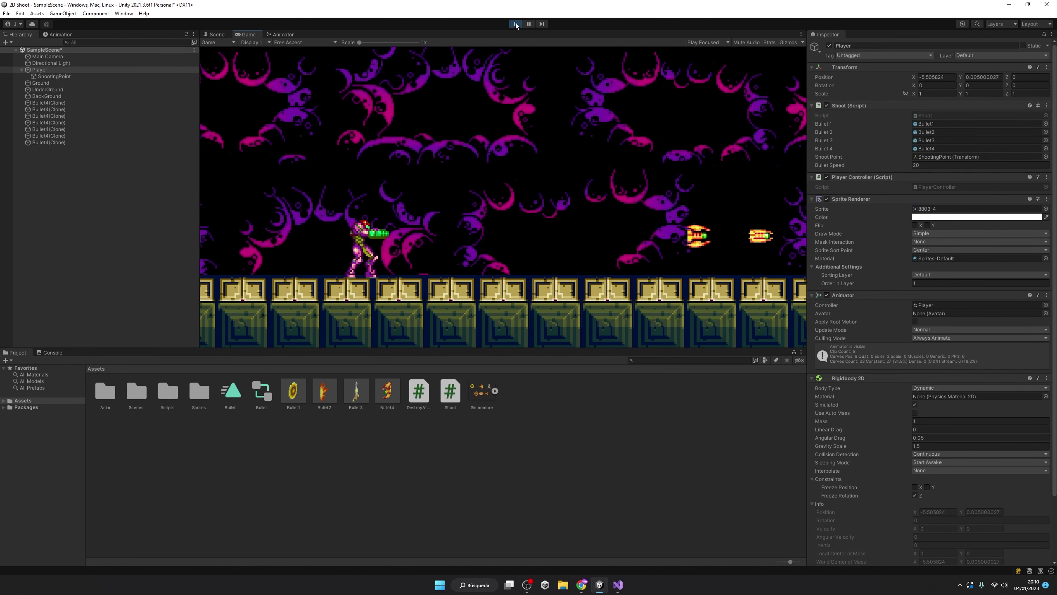
pyautogui.click(516, 23)
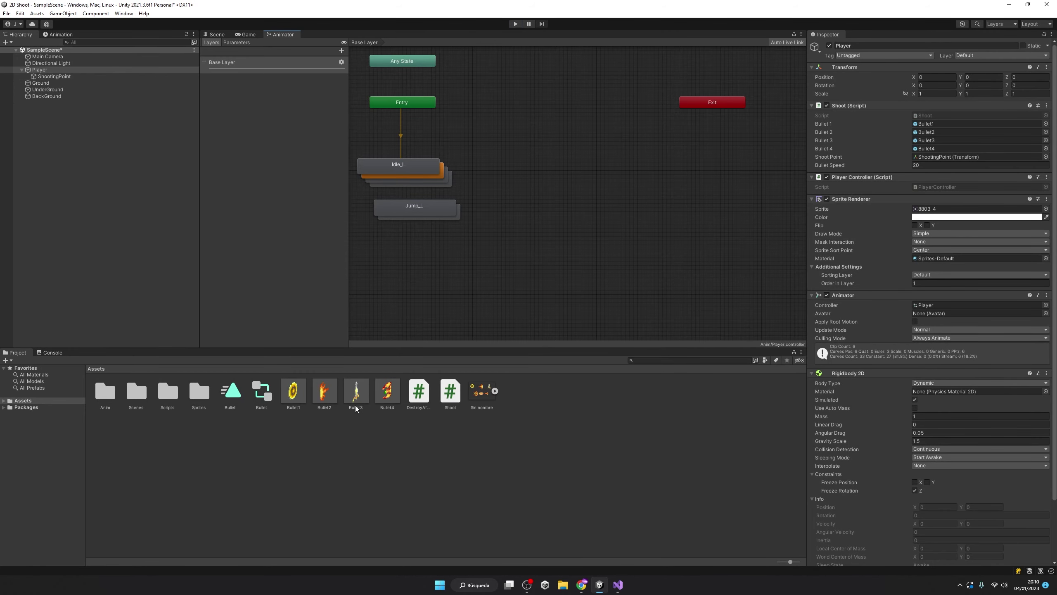
# Set the Bullet animation state's speed to 0.2 in the Bullet4 prefab's animator
pyautogui.click(387, 394)
pyautogui.click(450, 235)
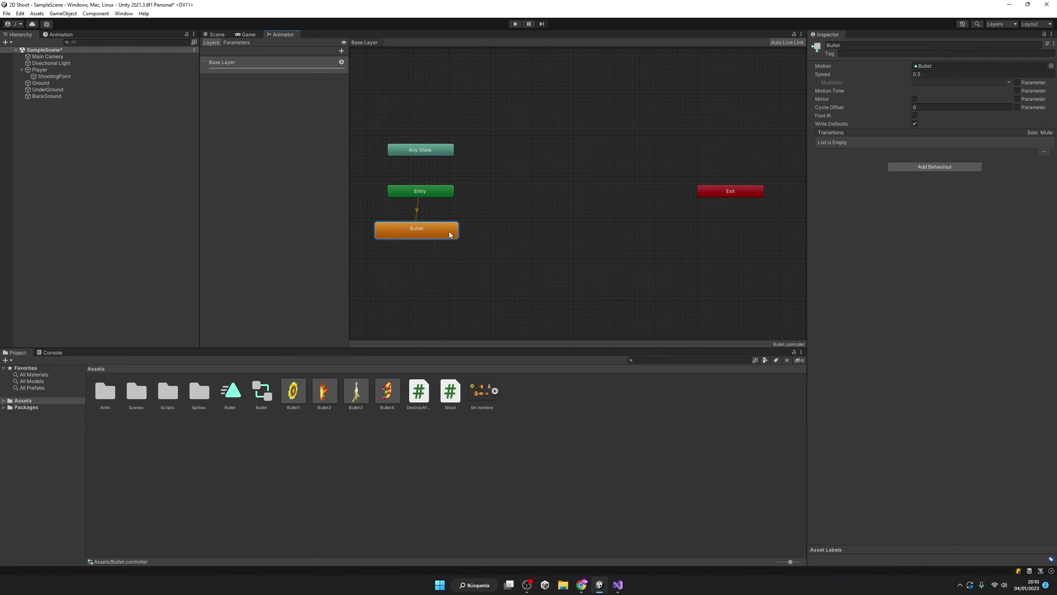
pyautogui.click(922, 76)
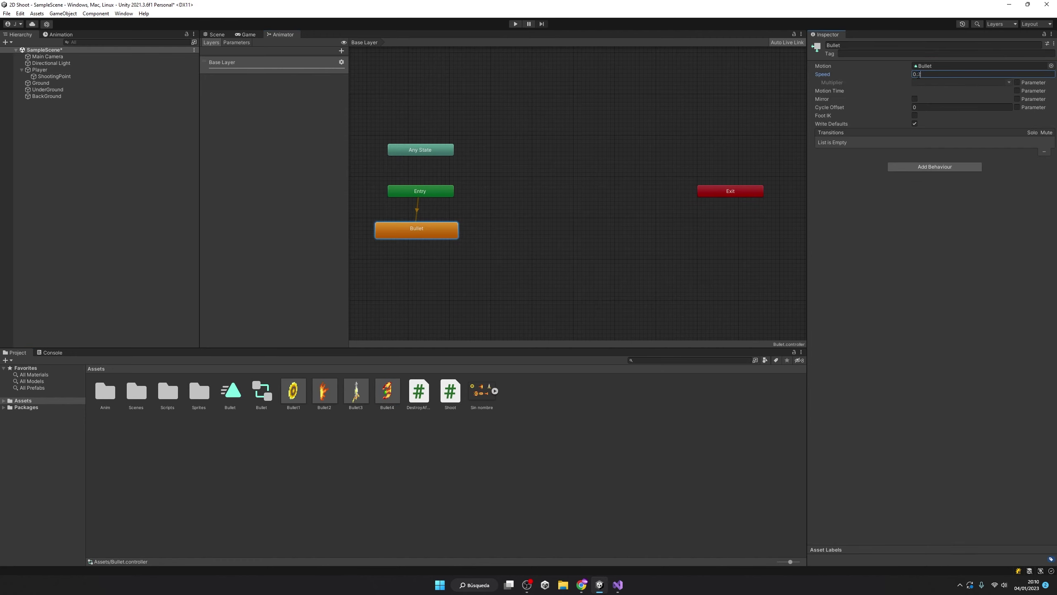
pyautogui.write('2')
# Play-test the slower bullet animation, running, jumping and firing with Ctrl, then stop
pyautogui.click(516, 25)
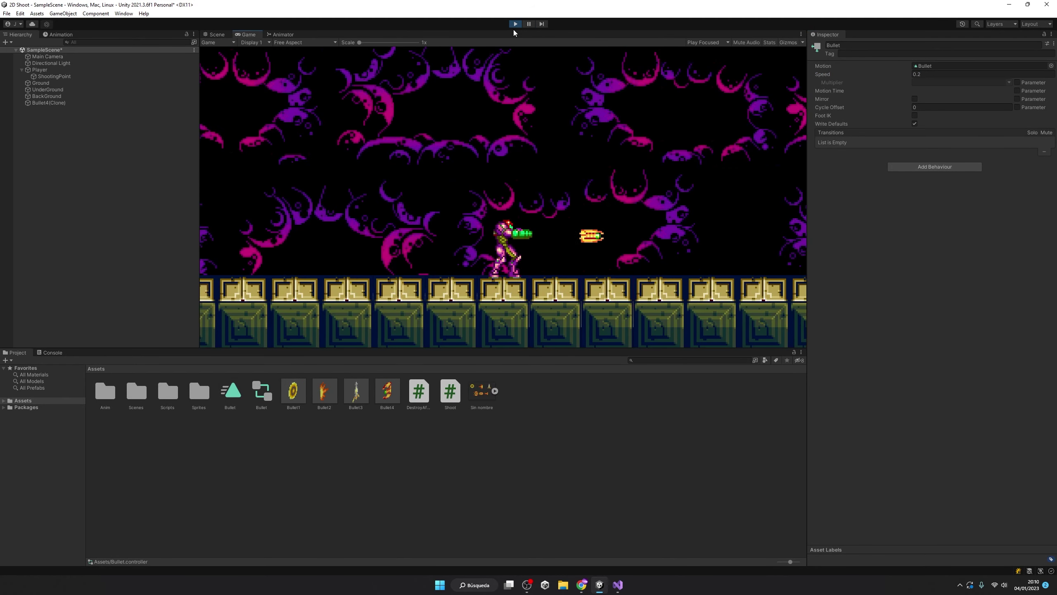
pyautogui.press('Left')
pyautogui.press('space')
pyautogui.press('ctrl')
pyautogui.press('ctrl')
pyautogui.press('ctrl')
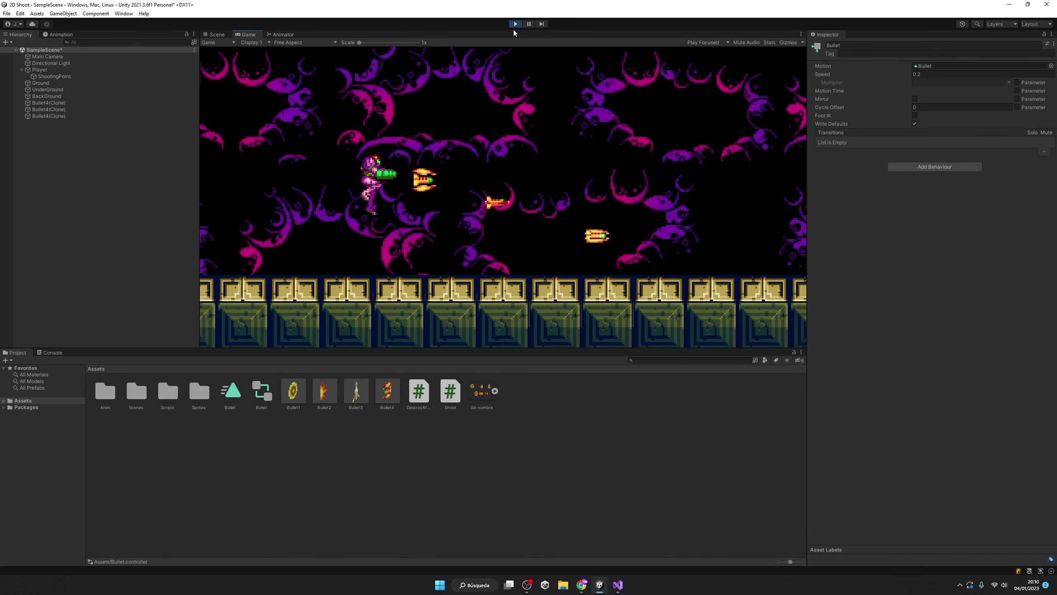
pyautogui.press('ctrl')
pyautogui.press('space')
pyautogui.press('ctrl')
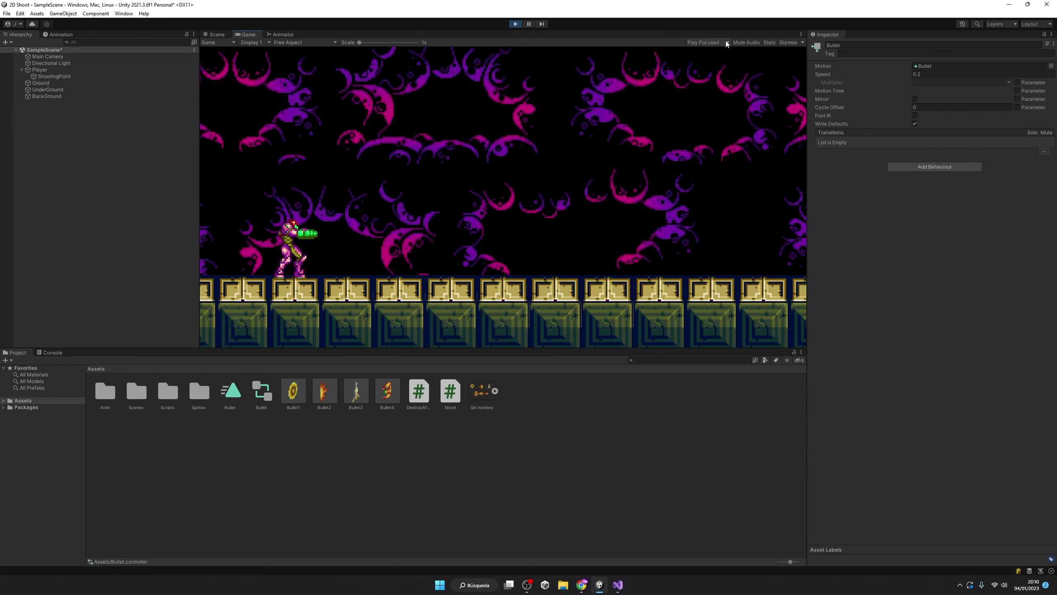
pyautogui.click(516, 24)
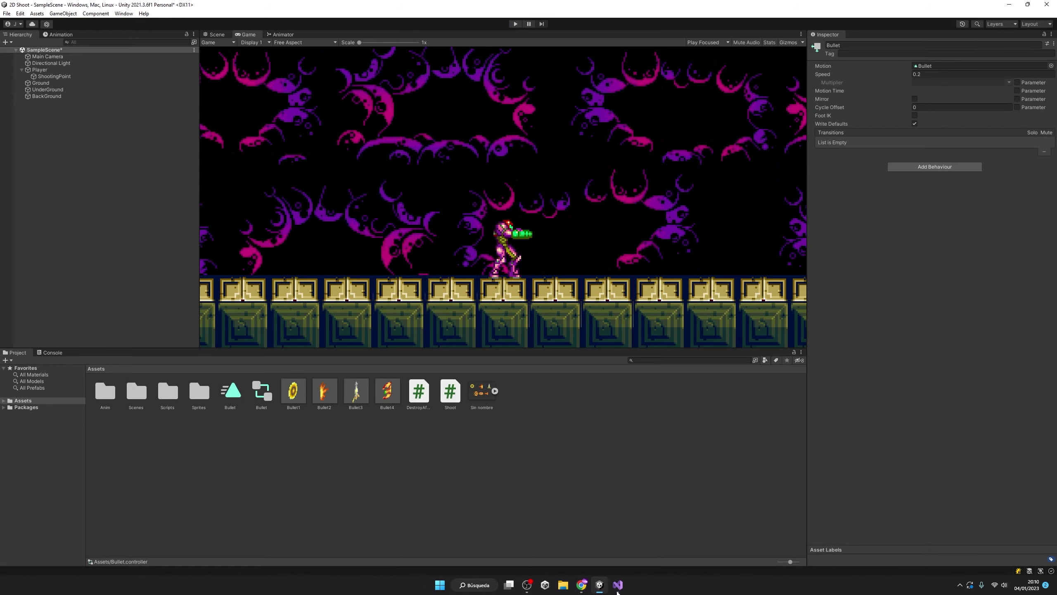
pyautogui.click(620, 588)
# Duplicate the shooting if-block and change the copy's key code to 1
pyautogui.click(307, 376)
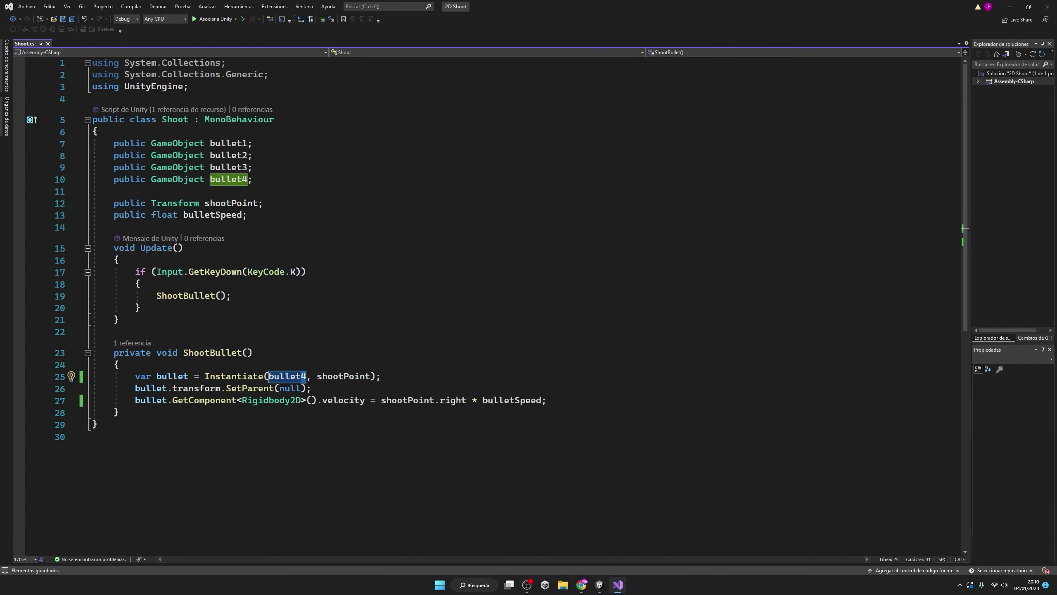
pyautogui.moveTo(158, 310); pyautogui.dragTo(92, 271)
pyautogui.hotkey('ctrl', 'c')
pyautogui.click(159, 310)
pyautogui.press('Return')
pyautogui.press('Return')
pyautogui.hotkey('ctrl', 'v')
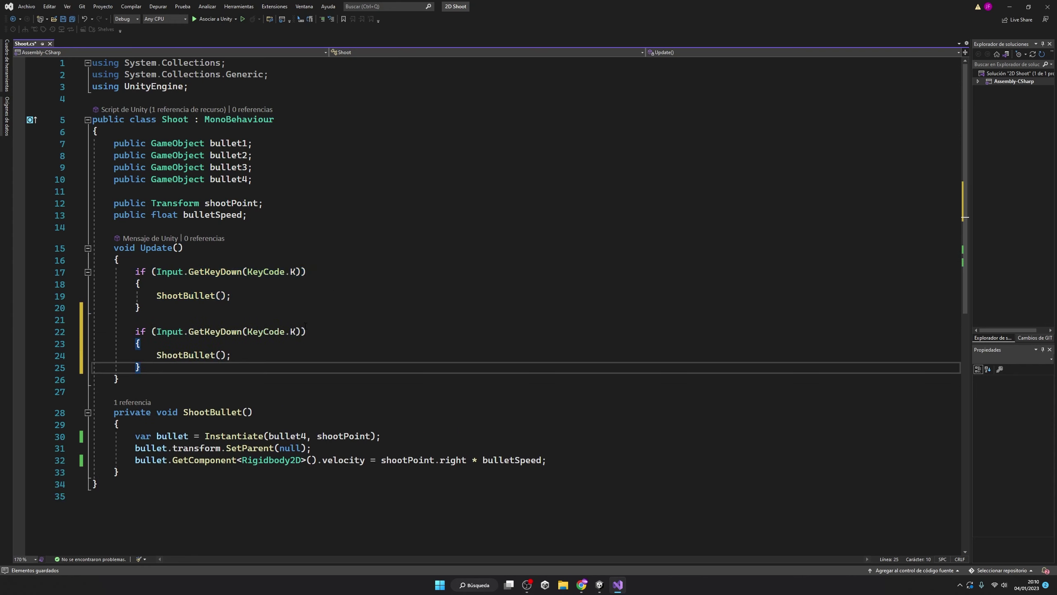
pyautogui.doubleClick(294, 332)
pyautogui.write('1')
# Declare a GameObject currentBullet field and make the new block assign currentBullet = bullet1
pyautogui.click(242, 142)
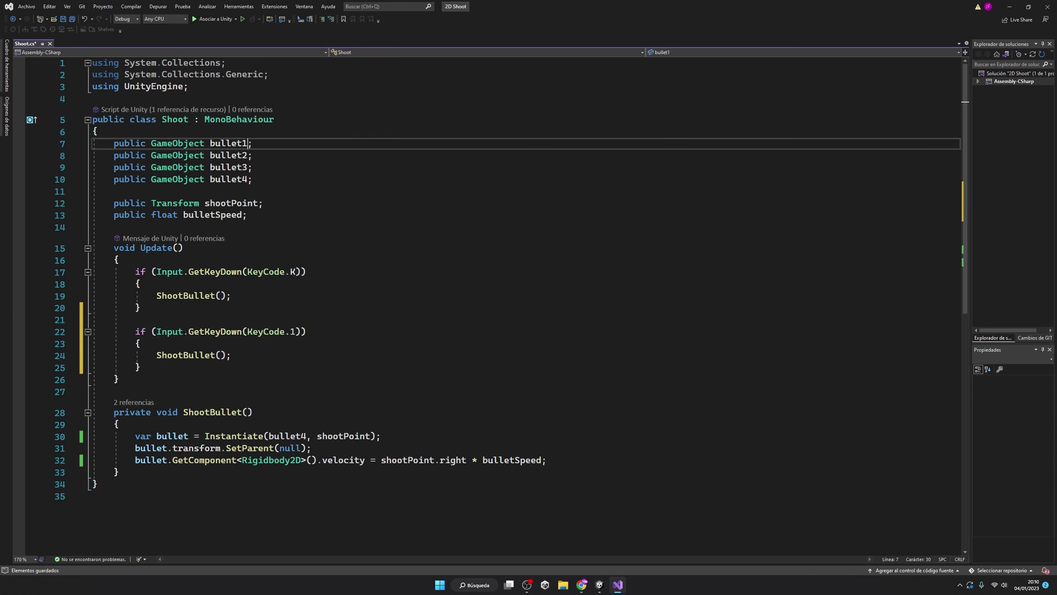
pyautogui.press('Home')
pyautogui.press('Return')
pyautogui.press('Return')
pyautogui.press('Up')
pyautogui.press('Up')
pyautogui.write('GameObject ')
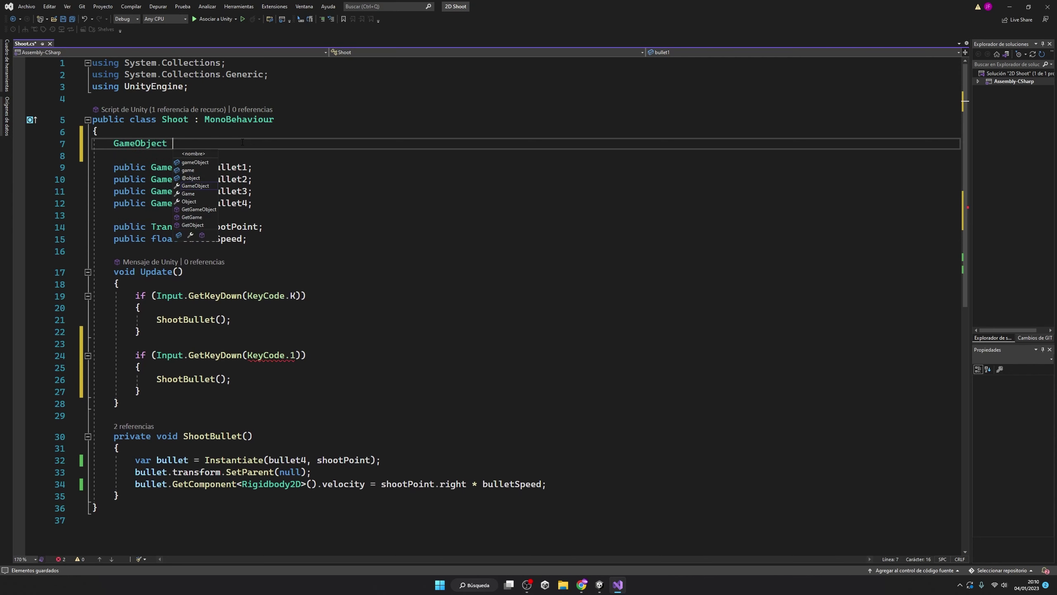
pyautogui.write('currentBullet')
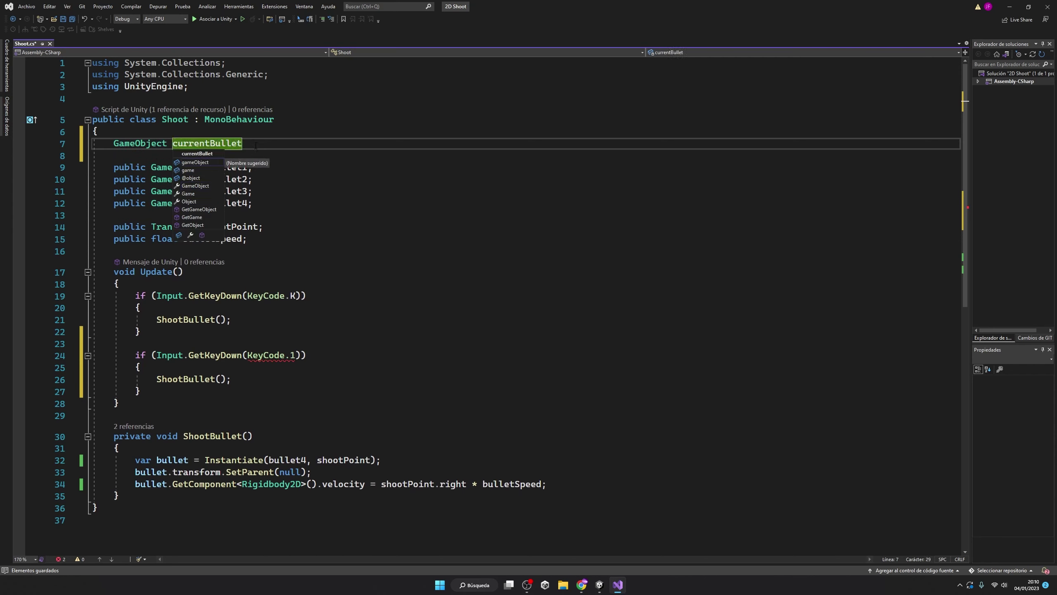
pyautogui.write(';')
pyautogui.doubleClick(216, 144)
pyautogui.hotkey('ctrl', 'c')
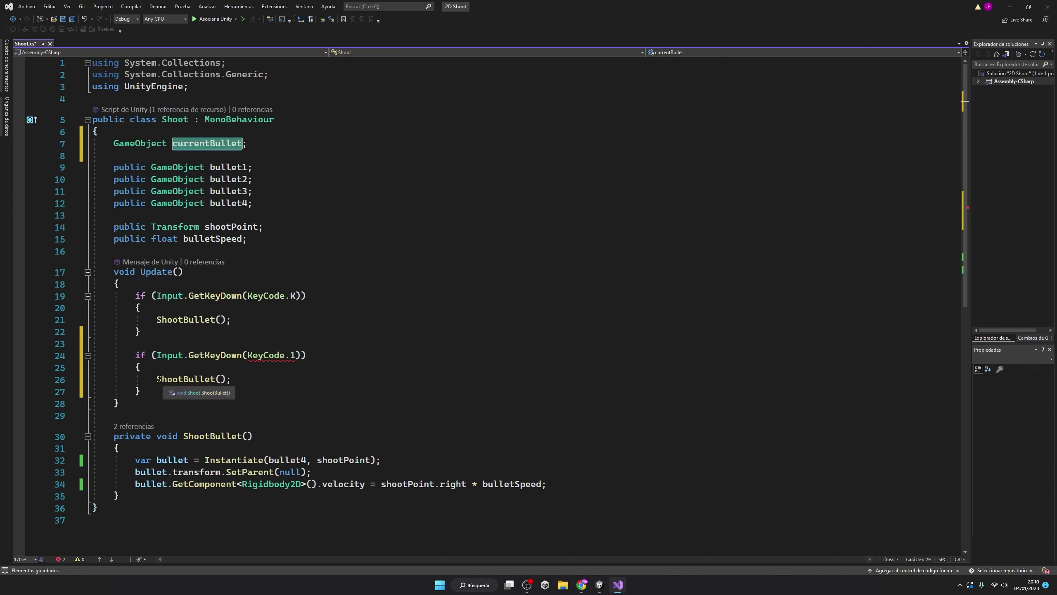
pyautogui.moveTo(229, 378); pyautogui.dragTo(157, 378)
pyautogui.hotkey('ctrl', 'v')
pyautogui.write('= bu')
pyautogui.press('Tab')
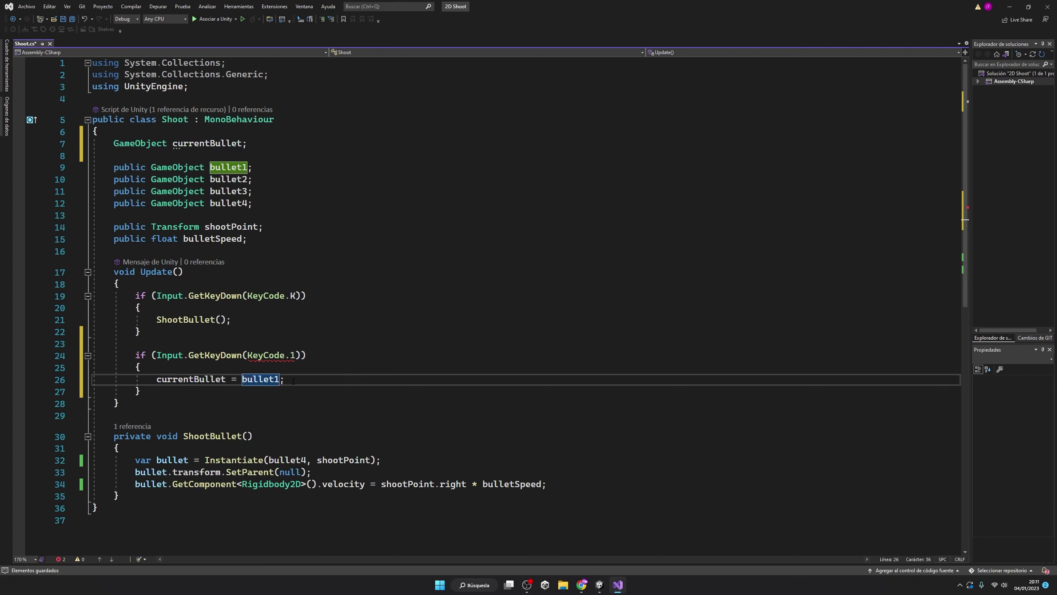
# Set the new block's key check to KeyCode.Keypad1
pyautogui.click(290, 355)
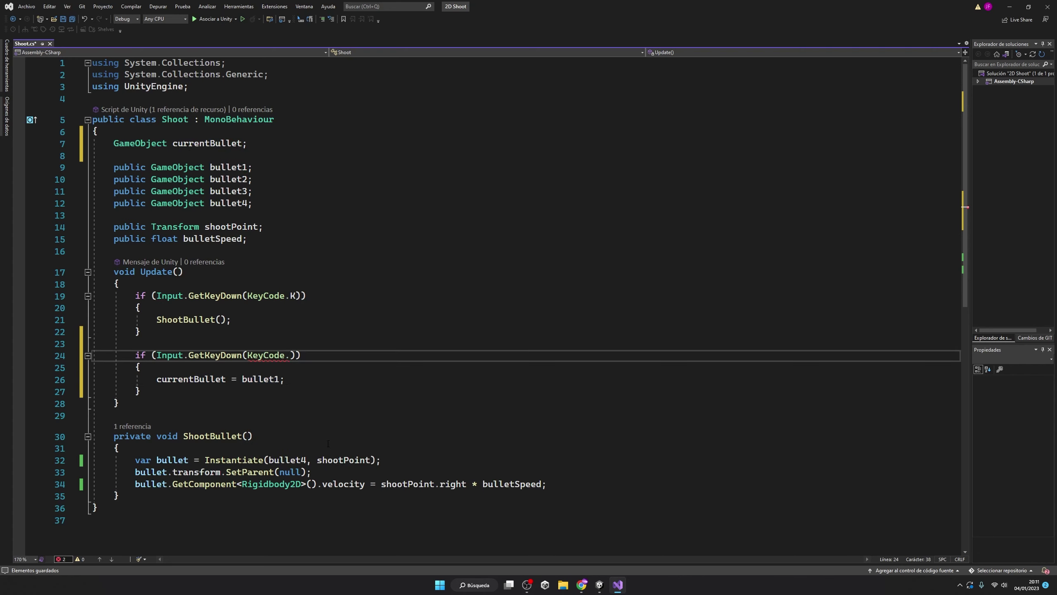
pyautogui.write('Bo')
pyautogui.press('BackSpace')
pyautogui.press('BackSpace')
pyautogui.press('BackSpace')
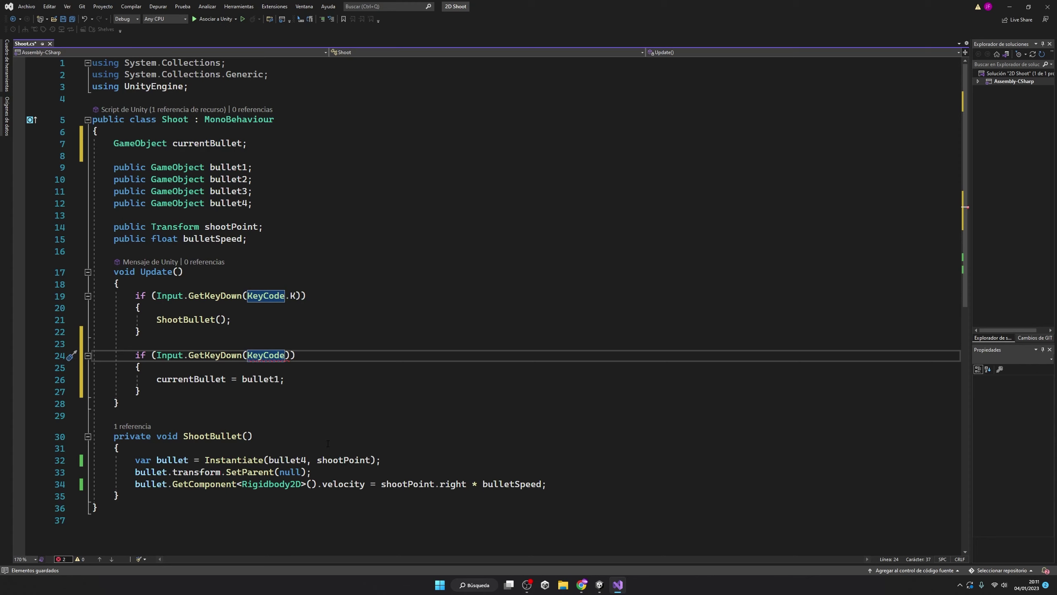
pyautogui.write('.')
pyautogui.scroll(-5, 318, 411)
pyautogui.scroll(-2, 313, 413)
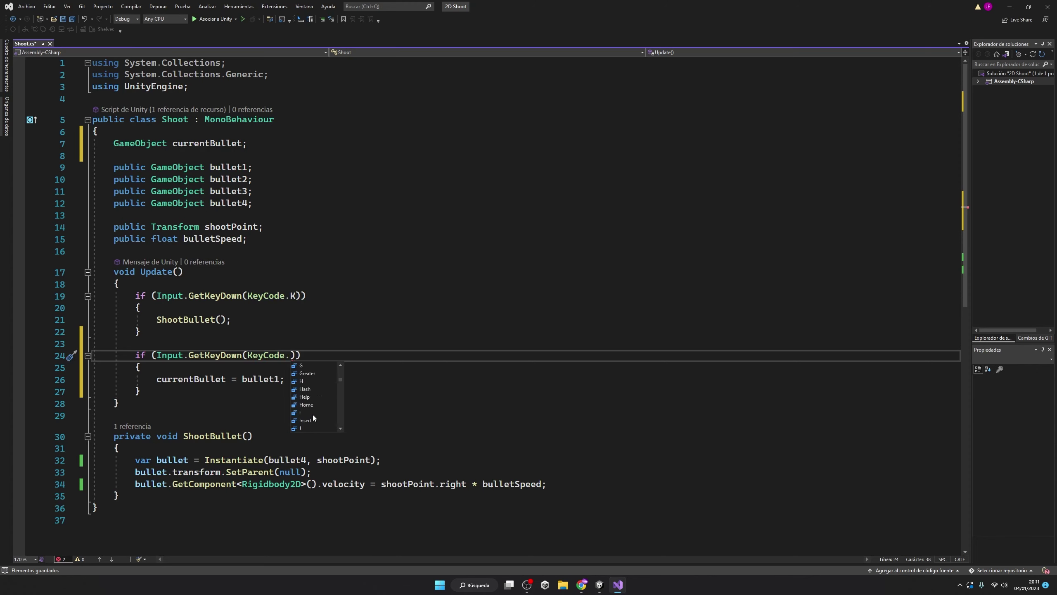
pyautogui.scroll(-6, 313, 417)
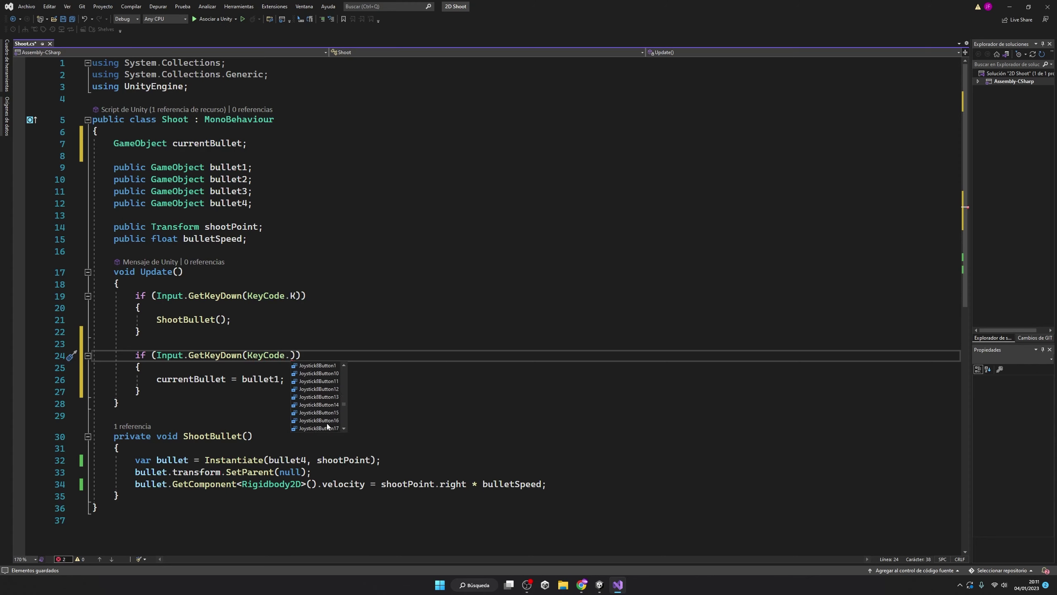
pyautogui.scroll(-8, 327, 425)
pyautogui.scroll(-4, 327, 417)
pyautogui.doubleClick(317, 404)
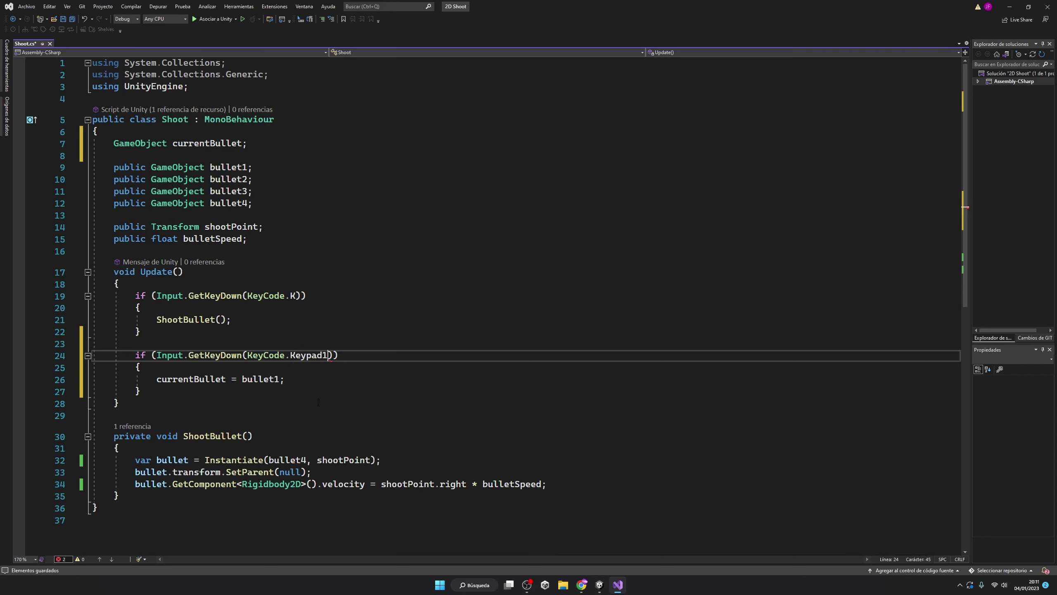
# Copy the Keypad1 if-block and paste additional copies below it
pyautogui.moveTo(142, 391); pyautogui.dragTo(41, 349)
pyautogui.hotkey('ctrl', 'c')
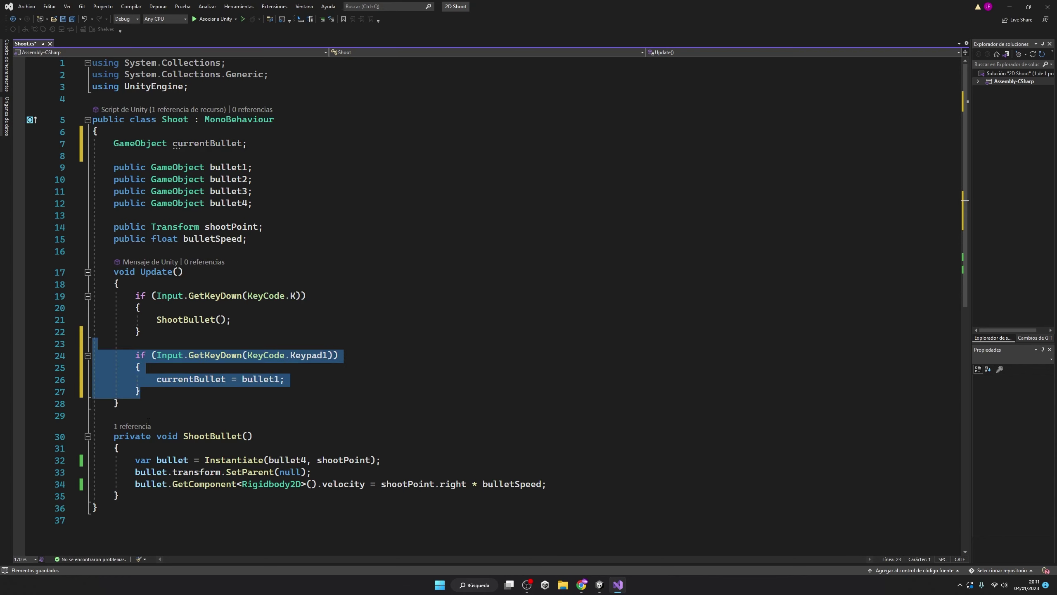
pyautogui.press('Right')
pyautogui.press('Return')
pyautogui.press('Return')
pyautogui.hotkey('ctrl', 'v')
pyautogui.press('Return')
pyautogui.press('Return')
pyautogui.hotkey('ctrl', 'v')
pyautogui.press('Return')
pyautogui.press('Return')
pyautogui.hotkey('ctrl', 'v')
# Renumber the copied blocks to check keys 2–4 and assign bullet2–bullet4
pyautogui.click(328, 286)
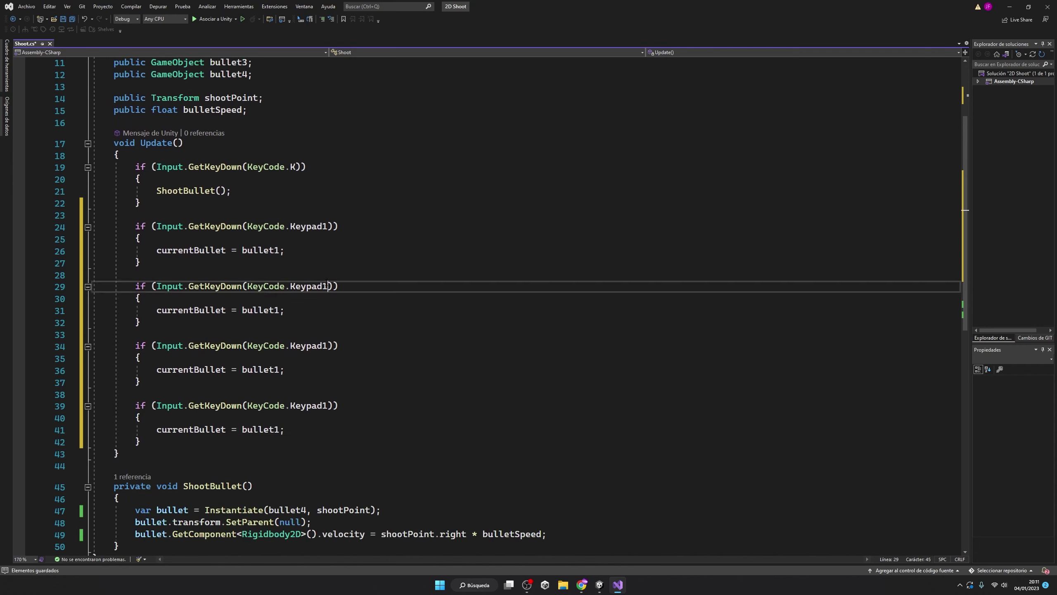
pyautogui.press('BackSpace')
pyautogui.write('2')
pyautogui.click(283, 309)
pyautogui.press('BackSpace')
pyautogui.write('2')
pyautogui.click(328, 346)
pyautogui.write('3')
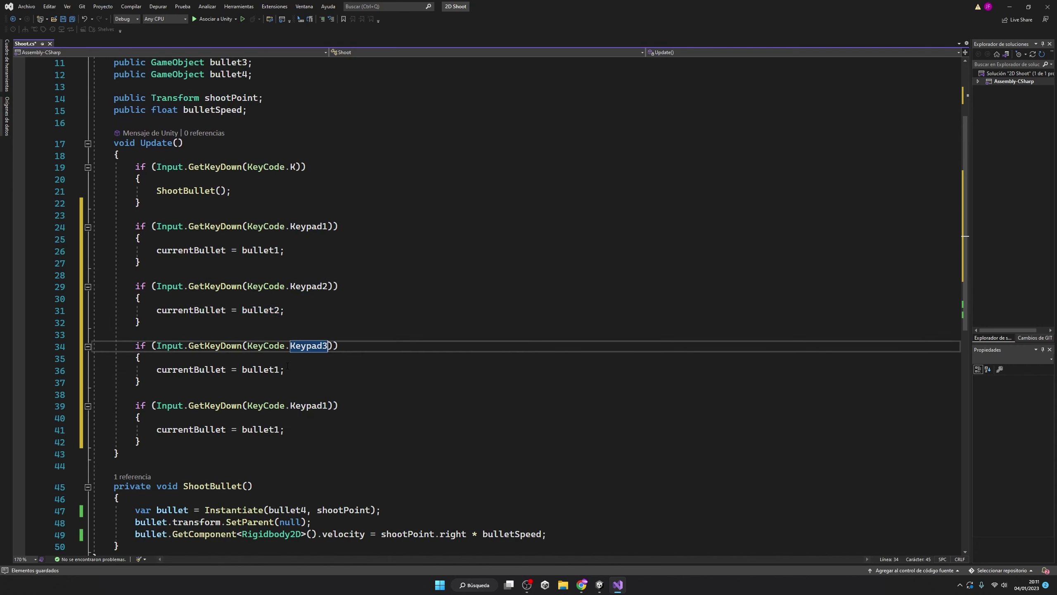
pyautogui.moveTo(274, 370); pyautogui.dragTo(281, 369)
pyautogui.write('3')
pyautogui.moveTo(327, 405); pyautogui.dragTo(332, 405)
pyautogui.write('4')
pyautogui.moveTo(273, 429); pyautogui.dragTo(281, 429)
pyautogui.write('4')
# Give currentBullet a bullet1 default and make Instantiate spawn currentBullet
pyautogui.scroll(4, 375, 292)
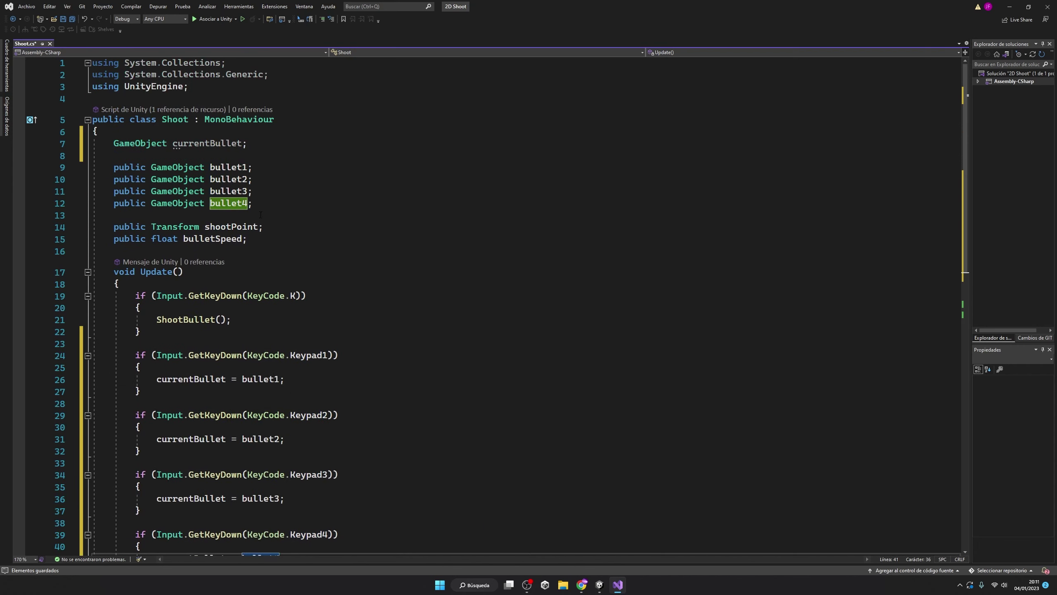
pyautogui.doubleClick(228, 167)
pyautogui.hotkey('ctrl', 'c')
pyautogui.click(246, 143)
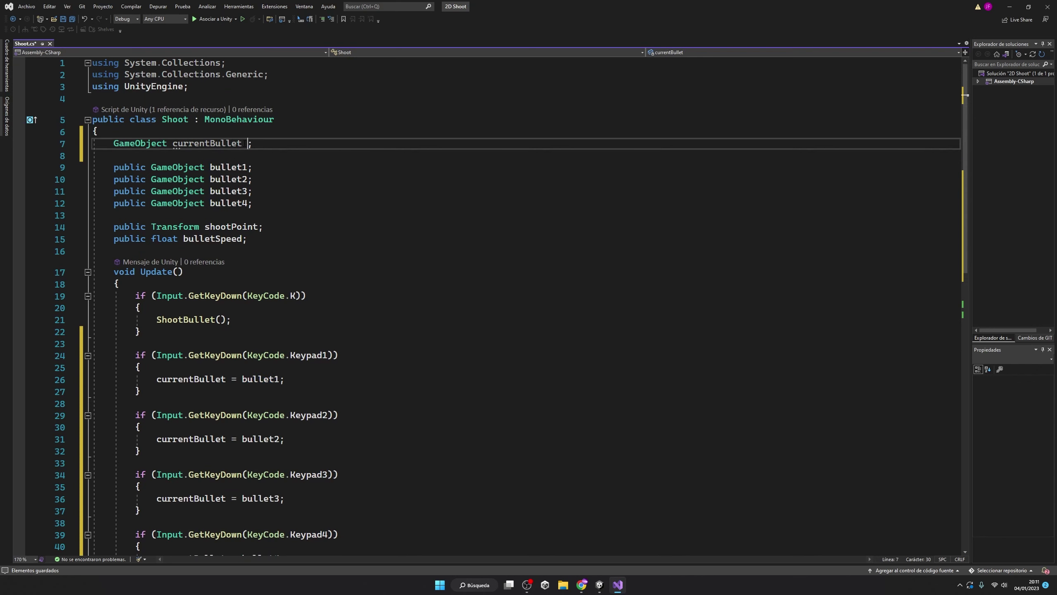
pyautogui.write('=')
pyautogui.hotkey('ctrl', 'v')
pyautogui.doubleClick(218, 146)
pyautogui.hotkey('ctrl', 'c')
pyautogui.scroll(-3, 218, 149)
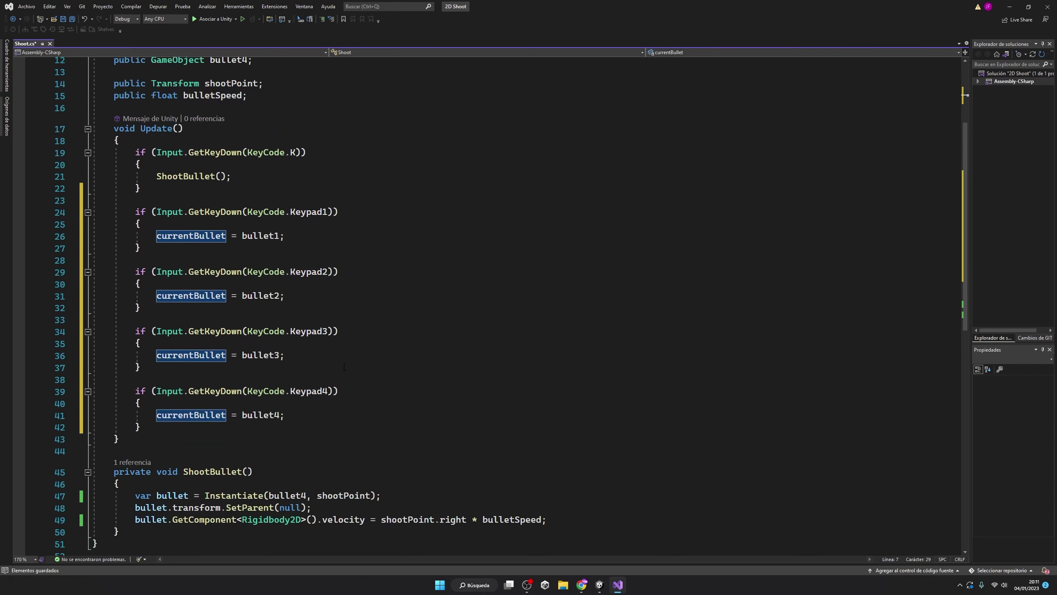
pyautogui.doubleClick(283, 532)
pyautogui.hotkey('ctrl', 'v')
# Move the default into a Start() method with currentBullet = bullet1 and save Shoot.cs
pyautogui.scroll(-4, 453, 334)
pyautogui.scroll(5, 454, 334)
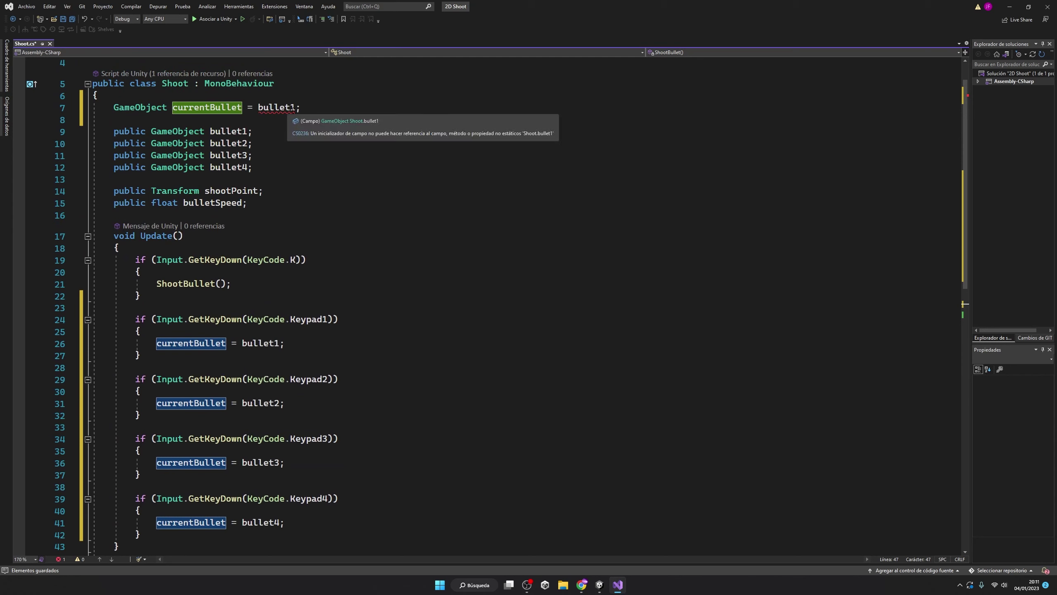
pyautogui.moveTo(350, 107); pyautogui.dragTo(243, 107)
pyautogui.press('BackSpace')
pyautogui.click(188, 215)
pyautogui.press('Return')
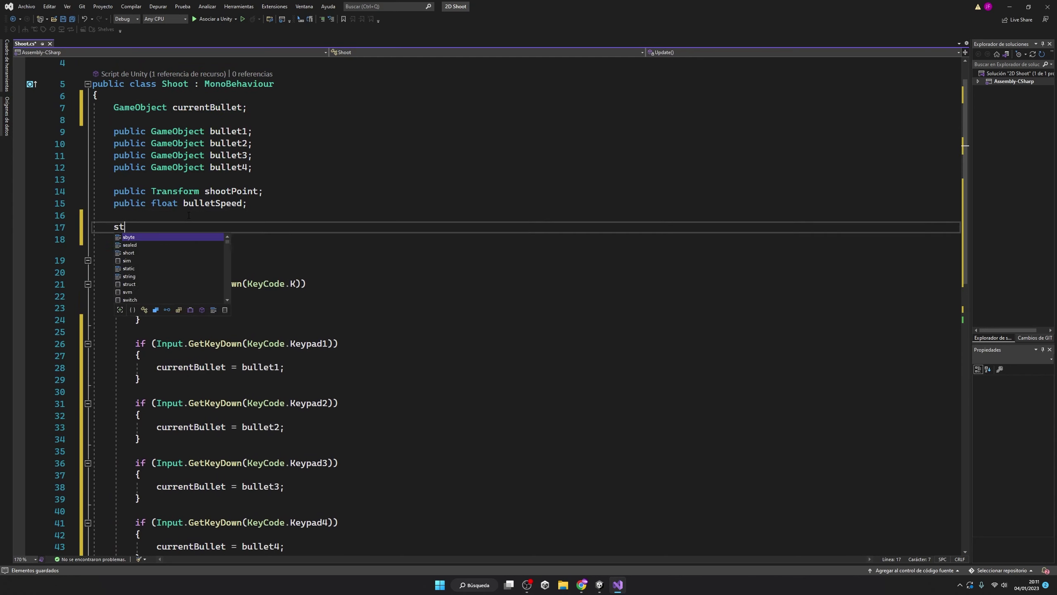
pyautogui.write('start')
pyautogui.press('Tab')
pyautogui.write('currentBullet')
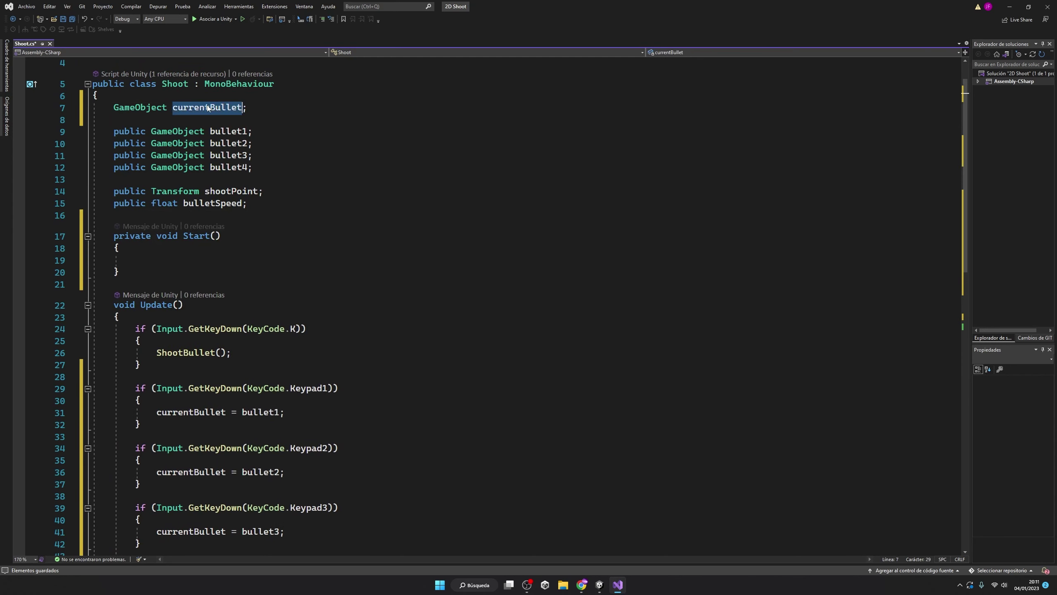
pyautogui.write(' = bullet1;')
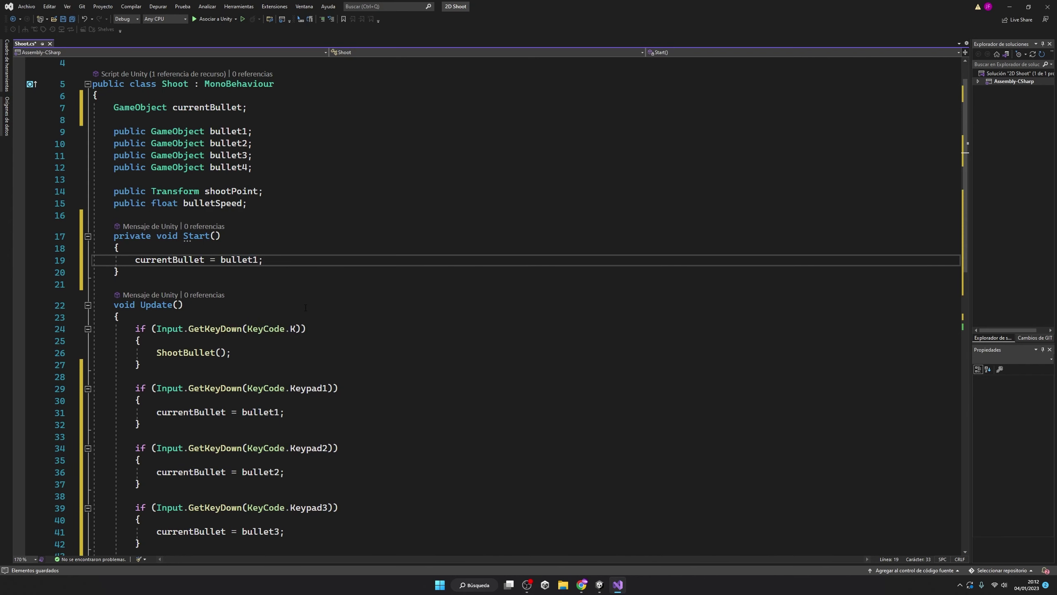
pyautogui.hotkey('ctrl', 's')
# Change the four key checks from Keypad keys to Alpha1–Alpha4
pyautogui.scroll(-5, 225, 321)
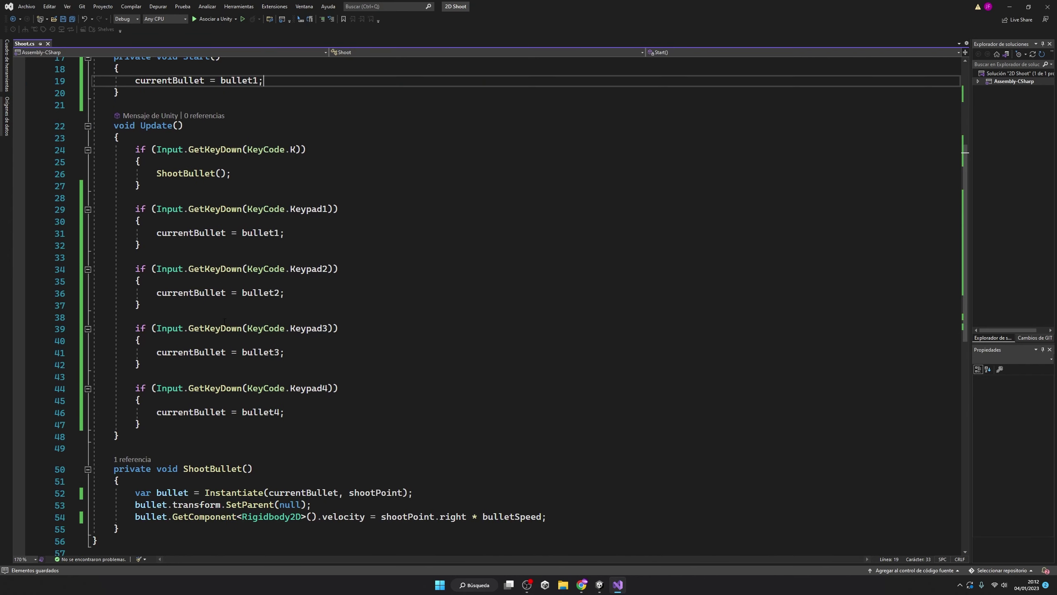
pyautogui.scroll(-3, 192, 196)
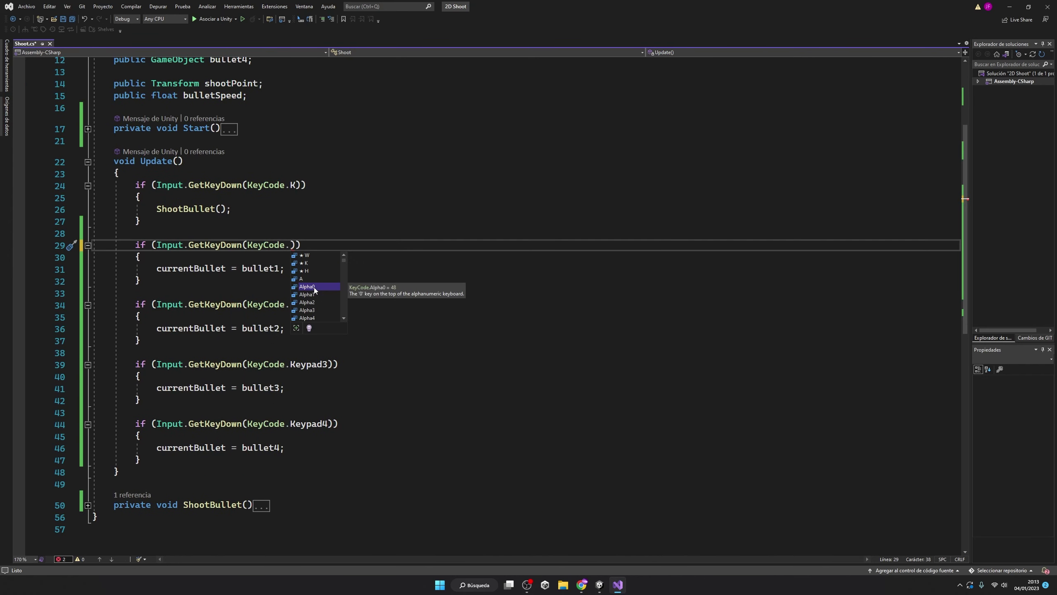
pyautogui.doubleClick(314, 291)
pyautogui.doubleClick(296, 245)
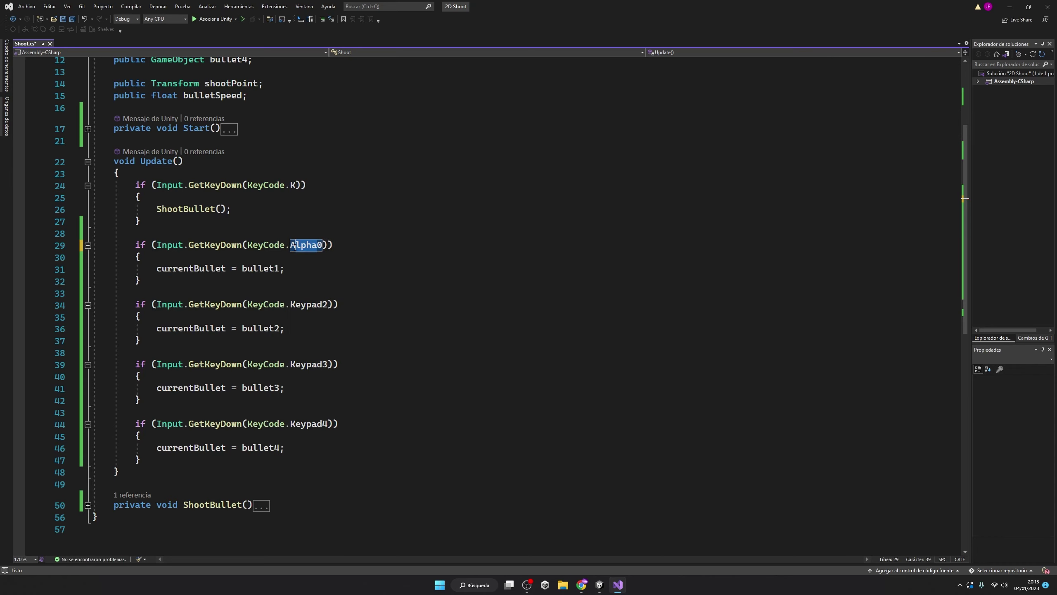
pyautogui.moveTo(323, 304); pyautogui.dragTo(290, 304)
pyautogui.write('Alpha')
pyautogui.moveTo(322, 364); pyautogui.dragTo(290, 363)
pyautogui.write('Alpha')
pyautogui.moveTo(323, 424); pyautogui.dragTo(291, 424)
pyautogui.write('Alpha')
pyautogui.moveTo(323, 245); pyautogui.dragTo(319, 245)
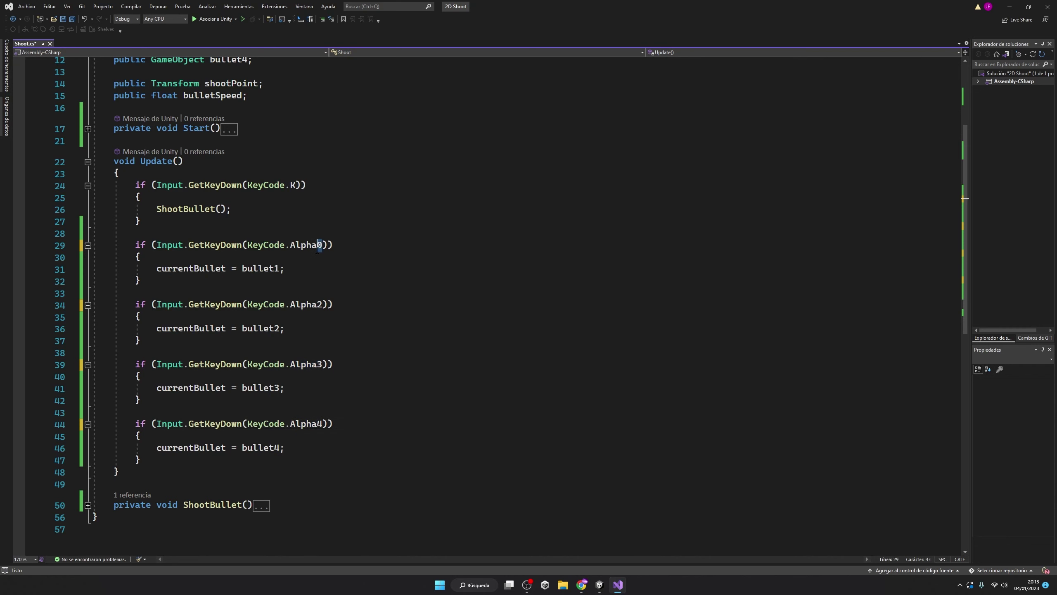
pyautogui.write('1')
pyautogui.doubleClick(318, 245)
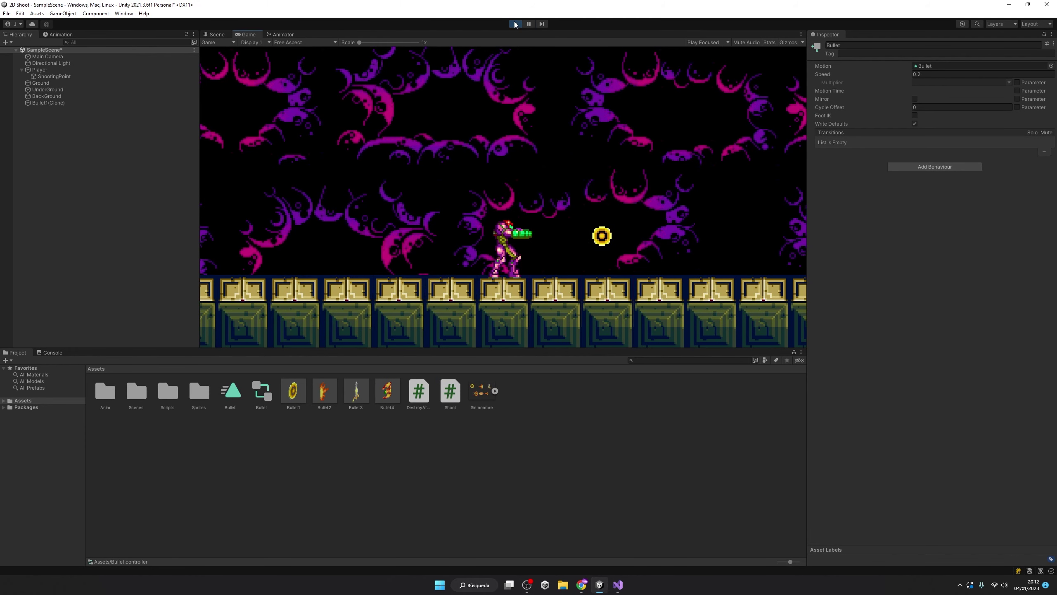
# Fire with bullet types 1 through 4 using the number keys during play
pyautogui.press('1')
pyautogui.press('1')
pyautogui.press('1')
pyautogui.press('1')
pyautogui.press('1')
pyautogui.press('1')
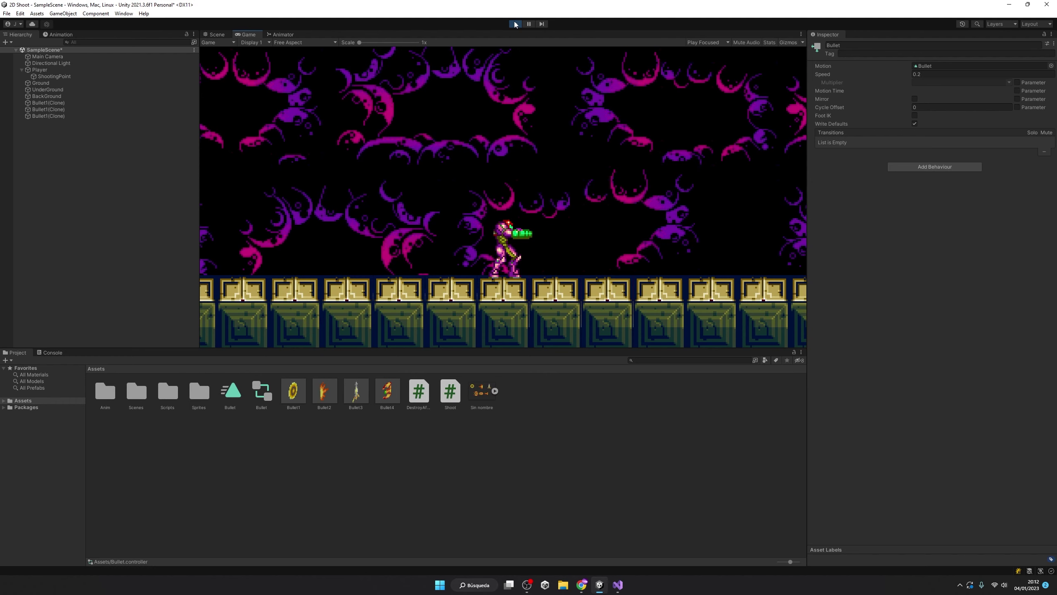
pyautogui.press('2')
pyautogui.press('2')
pyautogui.press('2')
pyautogui.press('3')
pyautogui.press('3')
# Keep switching among bullet types 2, 3 and 4 while firing, then stop Play mode
pyautogui.press('3')
pyautogui.press('4')
pyautogui.press('4')
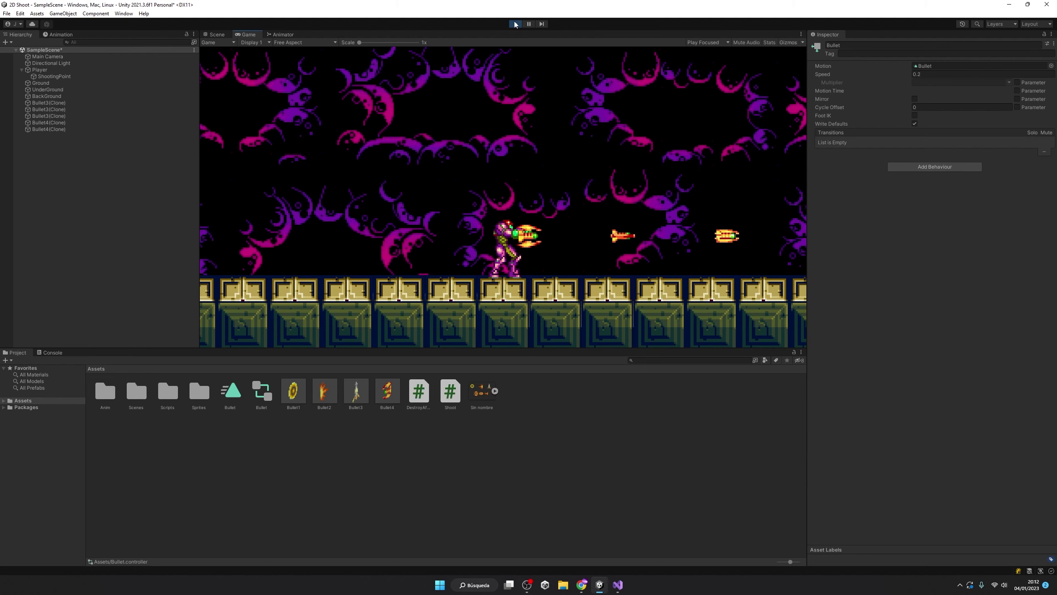
pyautogui.press('4')
pyautogui.press('4')
pyautogui.press('1')
pyautogui.press('1')
pyautogui.press('2')
pyautogui.press('1')
pyautogui.press('4')
pyautogui.press('3')
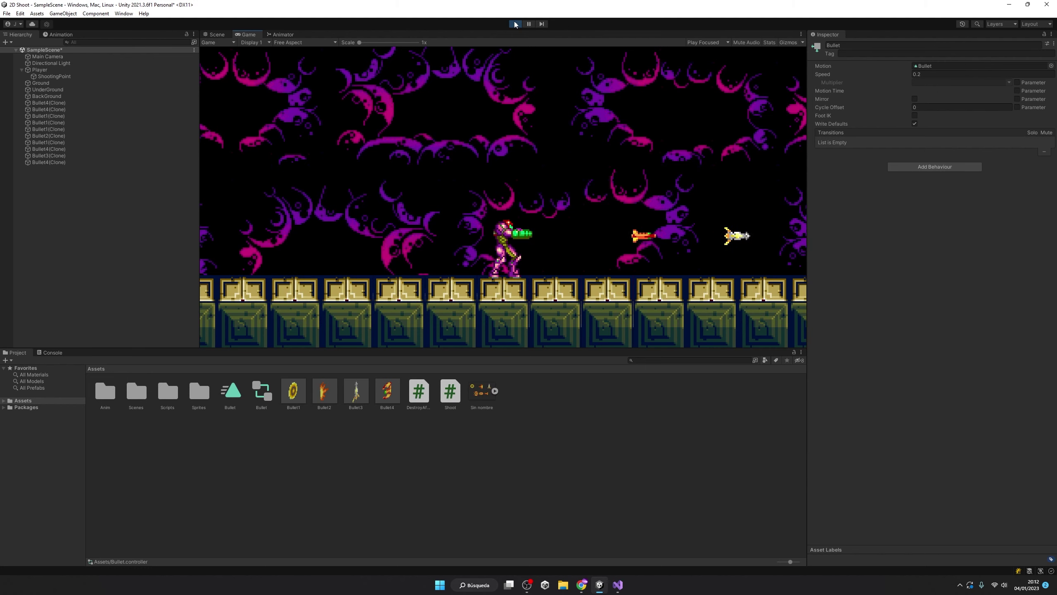
pyautogui.press('4')
pyautogui.press('3')
pyautogui.press('3')
pyautogui.press('4')
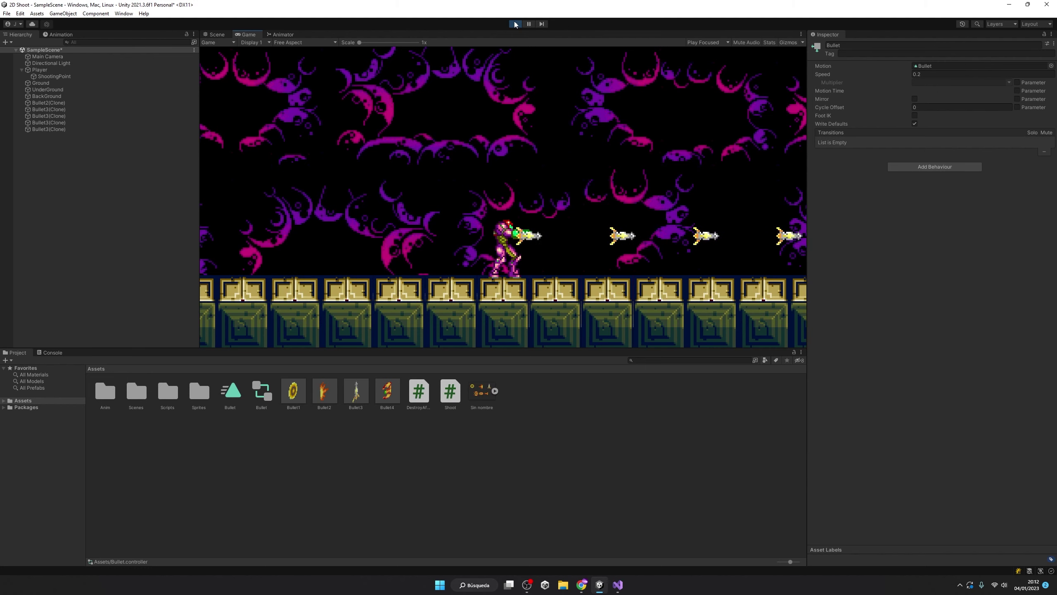
pyautogui.press('4')
pyautogui.press('3')
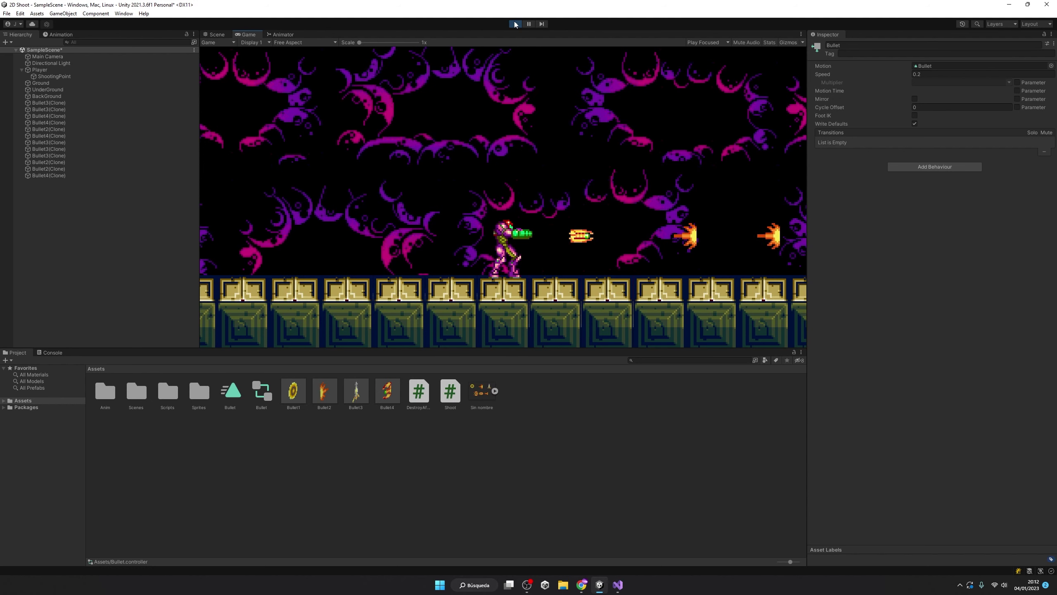
pyautogui.press('2')
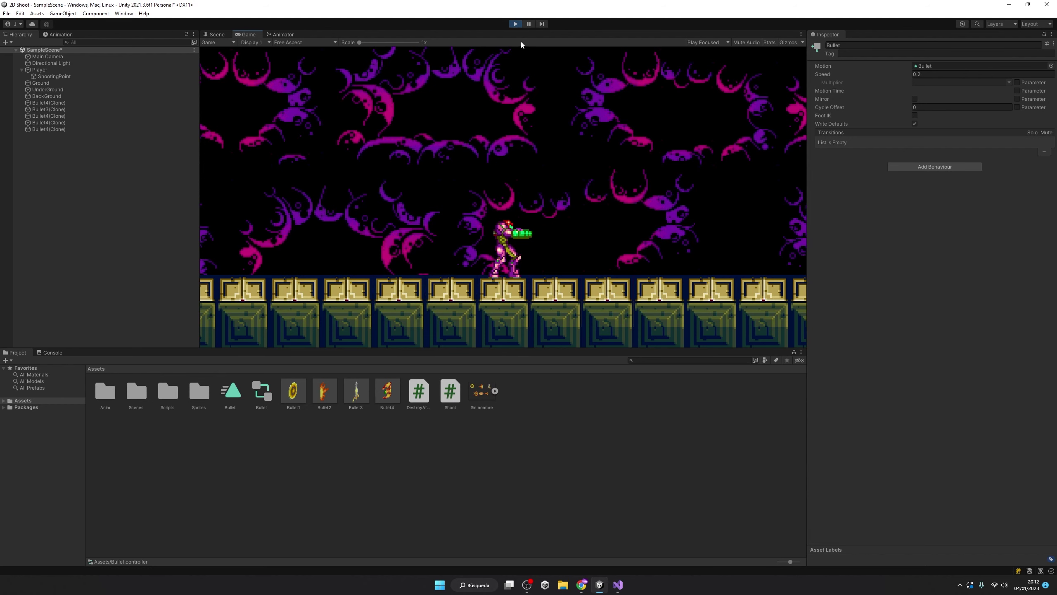
pyautogui.click(516, 24)
# Create a new 'Bullet' tag in Tags & Layers
pyautogui.click(918, 101)
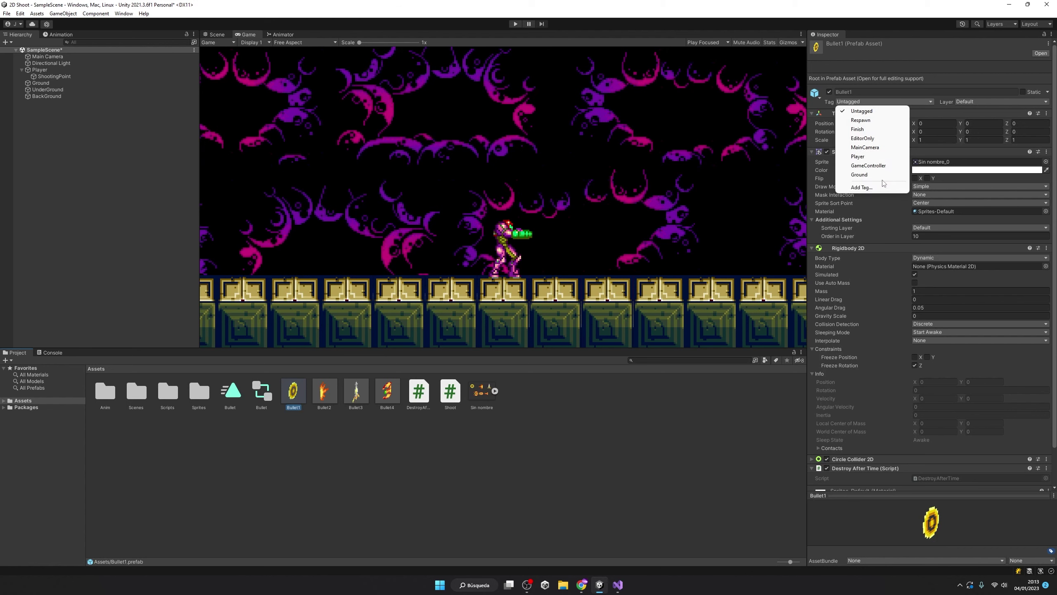
pyautogui.click(871, 187)
pyautogui.click(1034, 85)
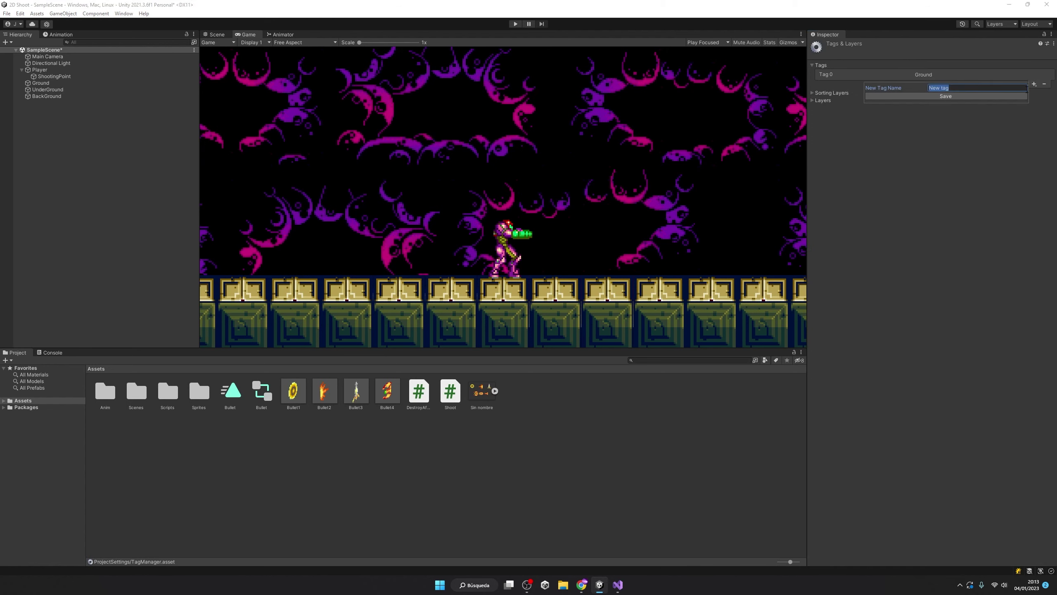
pyautogui.write('Bullet')
pyautogui.press('Return')
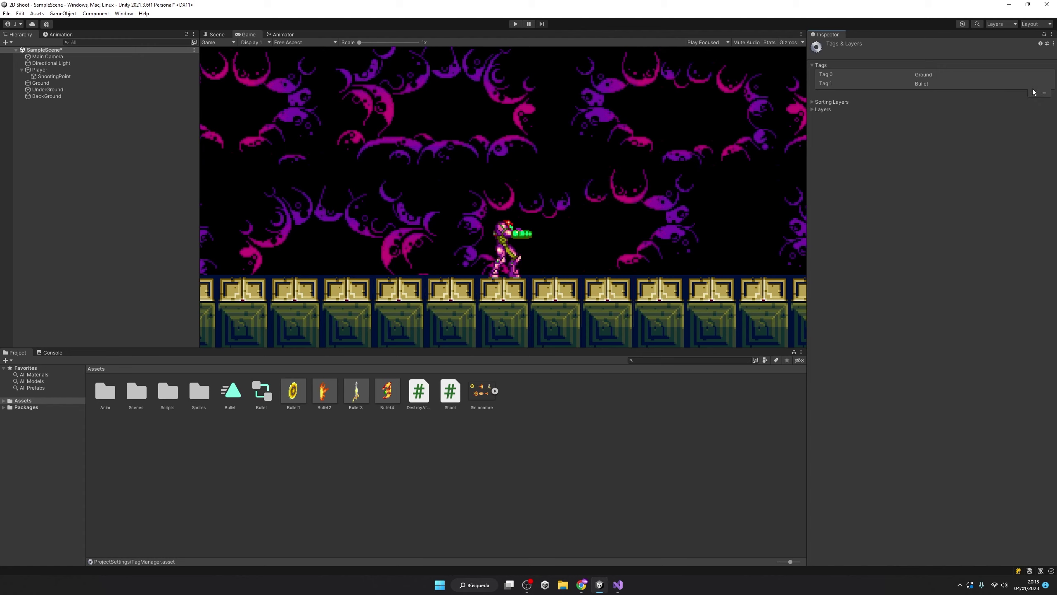
pyautogui.click(812, 65)
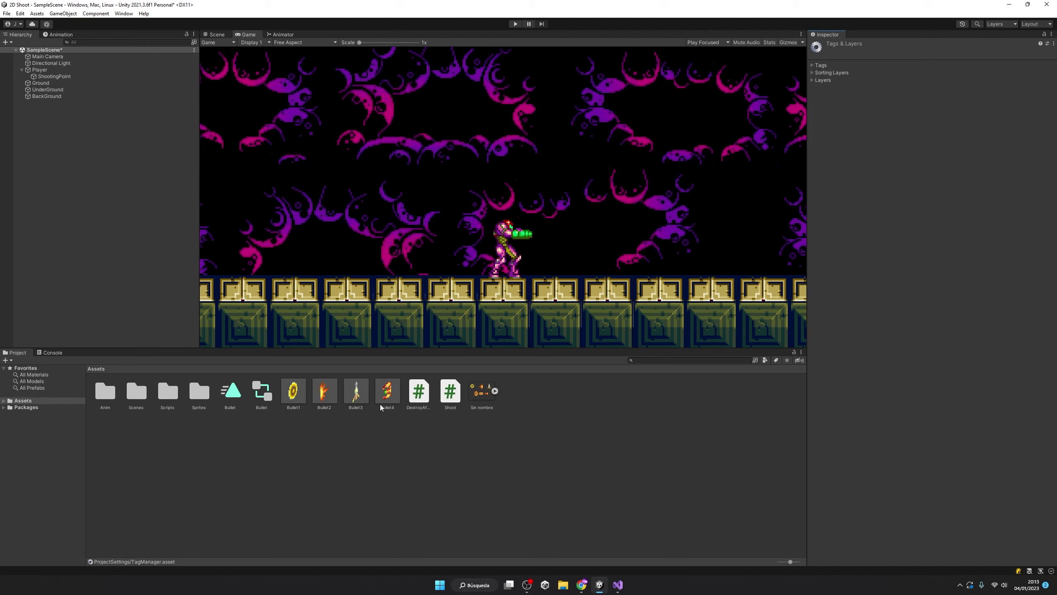
# Select the Bullet1–Bullet4 prefabs and set their Tag to Bullet
pyautogui.click(51, 78)
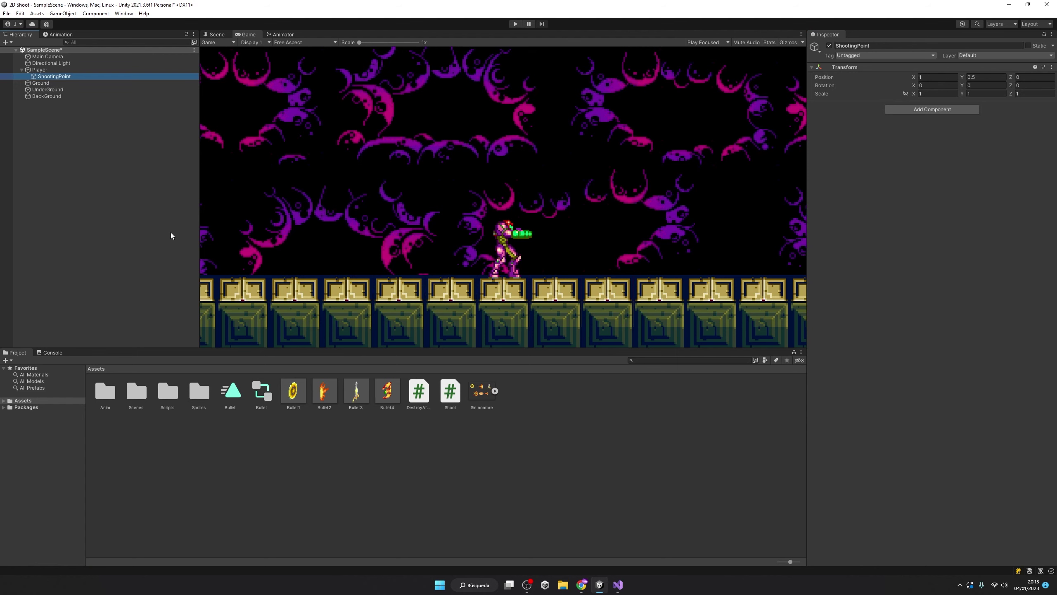
pyautogui.click(293, 388)
pyautogui.keyDown('shift'); pyautogui.click(387, 391); pyautogui.keyUp('shift')
pyautogui.click(874, 102)
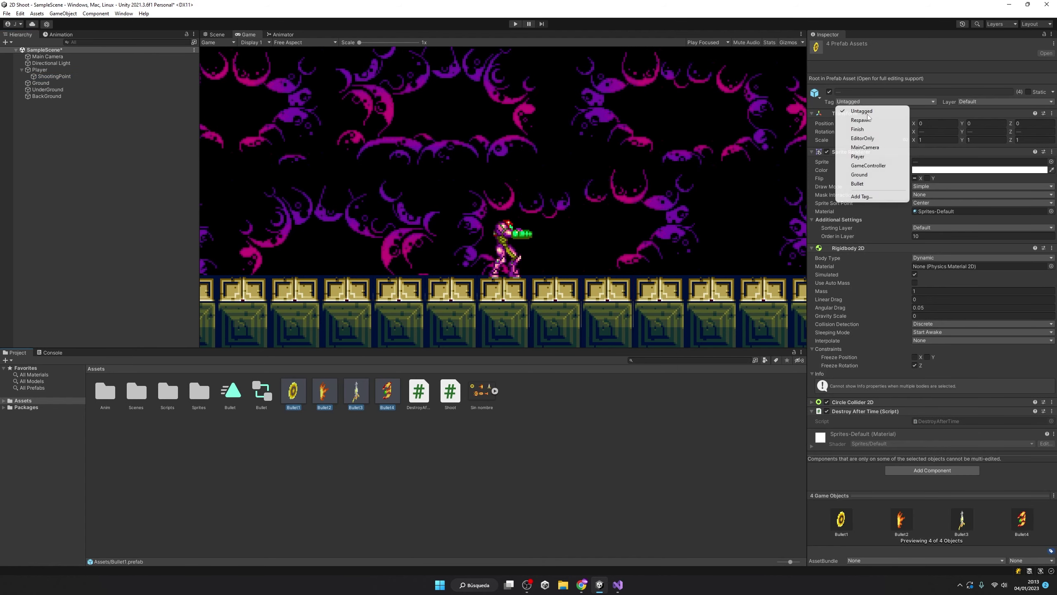
pyautogui.click(865, 188)
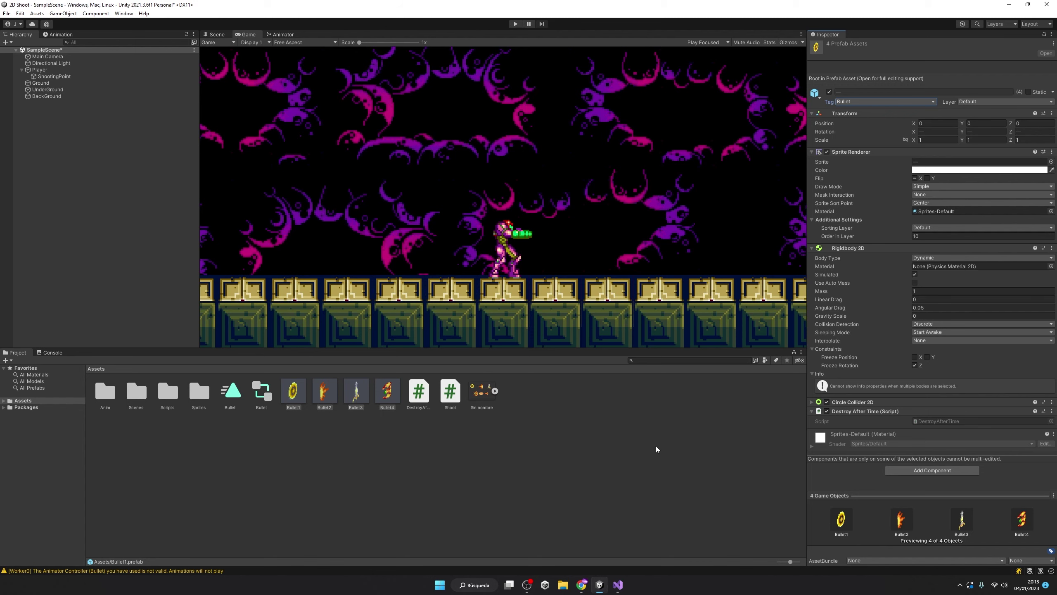
# Review the Animator Controller console warning and confirm Bullet4 and Bullet2 carry the Bullet tag
pyautogui.click(56, 354)
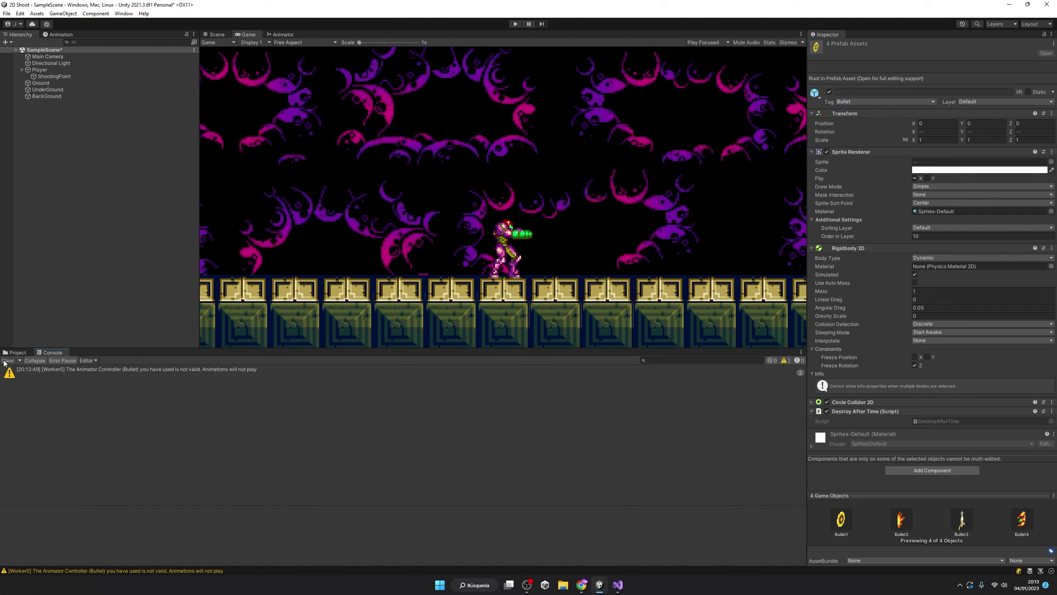
pyautogui.click(35, 368)
pyautogui.click(16, 353)
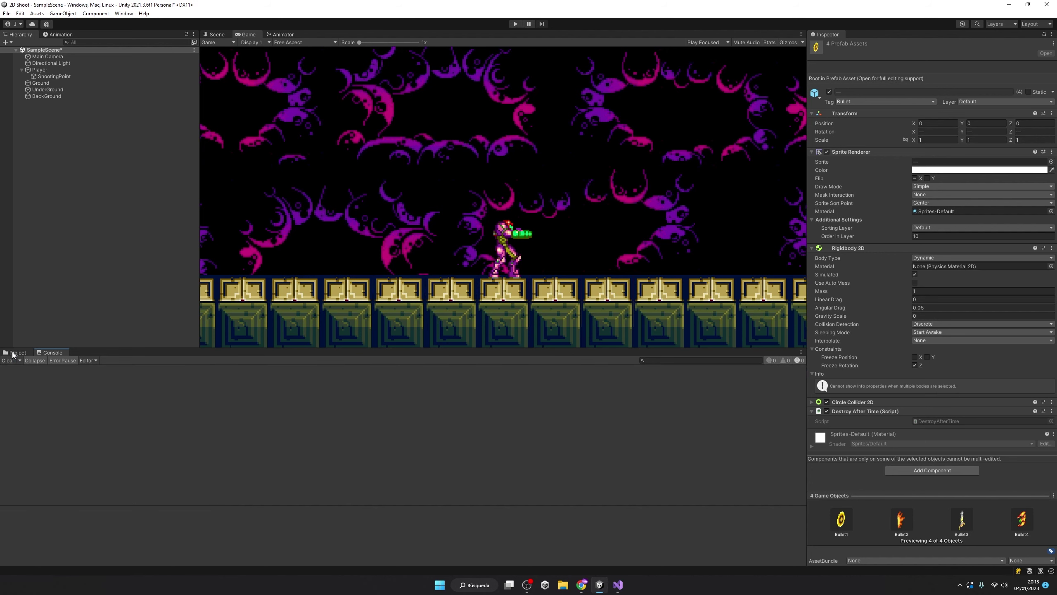
pyautogui.click(504, 459)
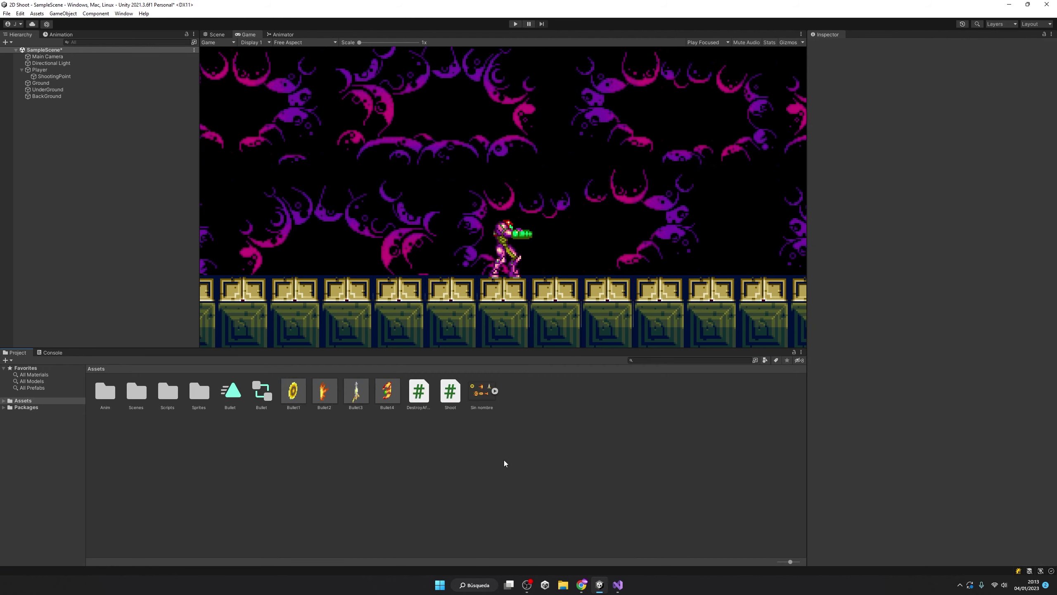
pyautogui.click(378, 395)
pyautogui.click(332, 399)
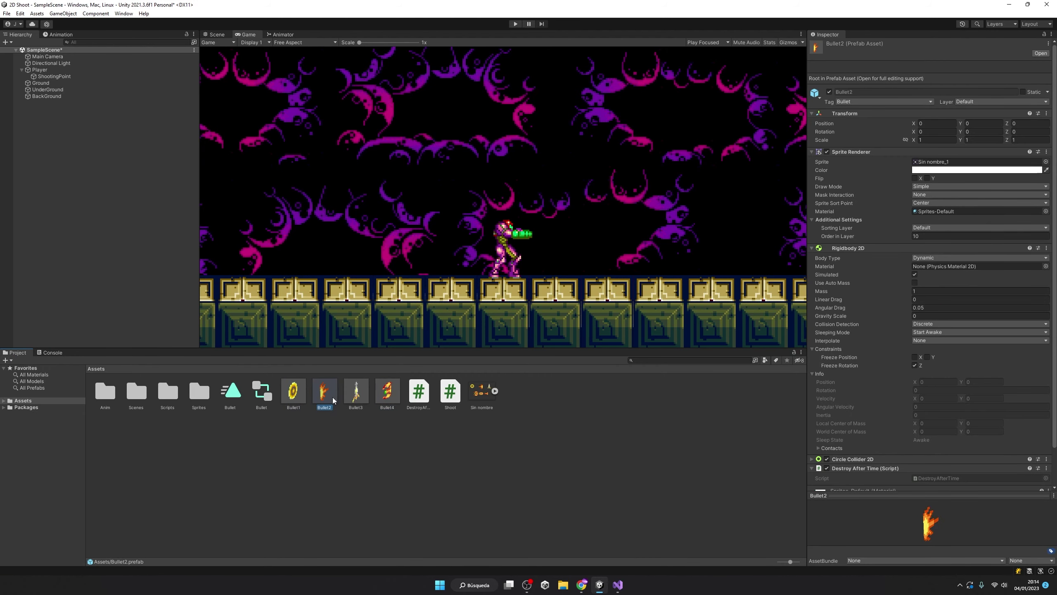
pyautogui.click(522, 461)
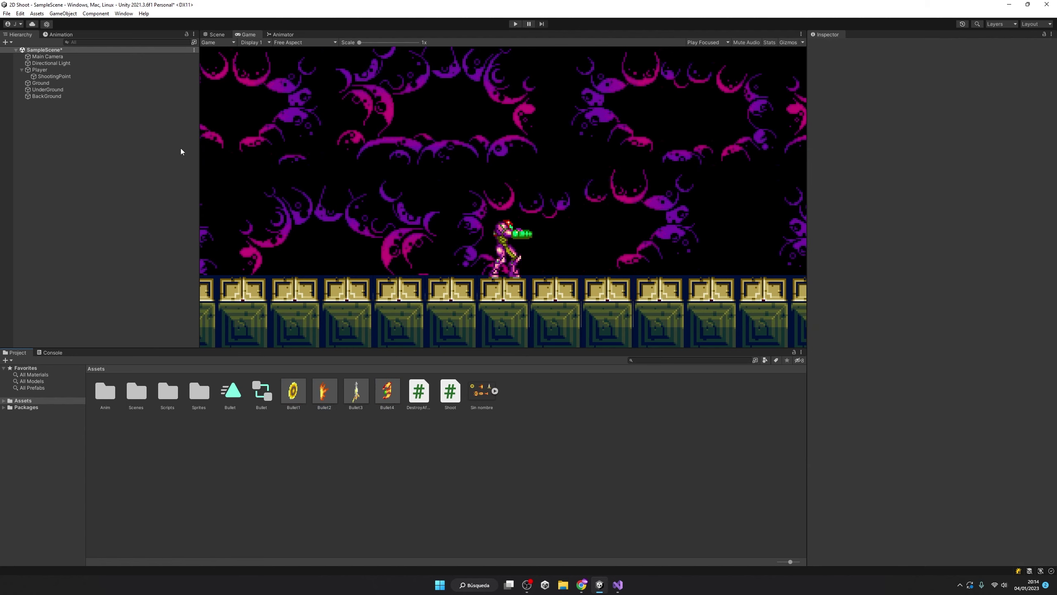
# Create an empty object named Dummy positioned at 0, 0, 0
pyautogui.rightClick(55, 161)
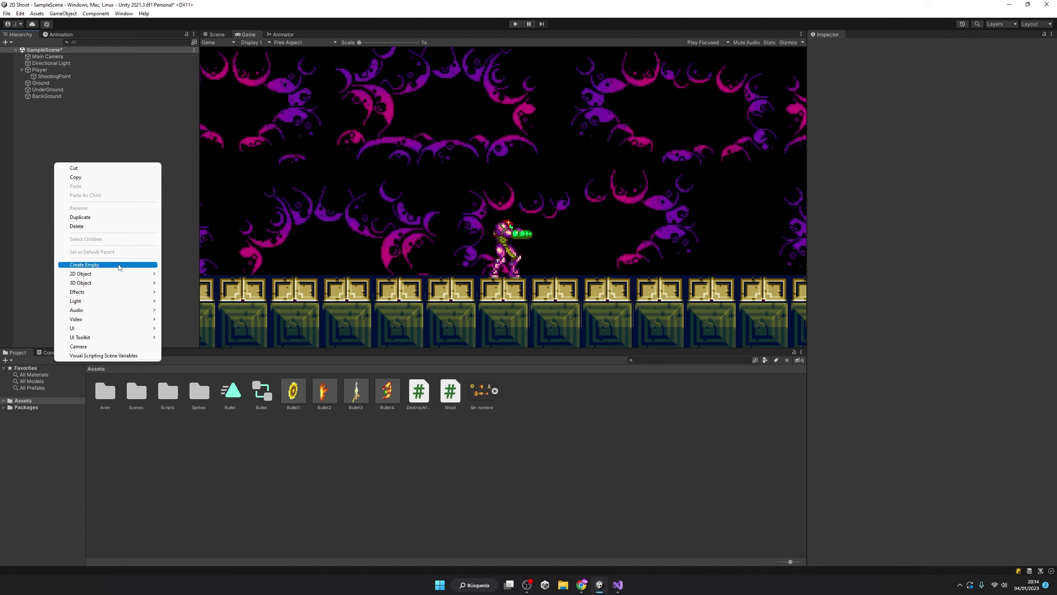
pyautogui.click(119, 266)
pyautogui.write('Dummy')
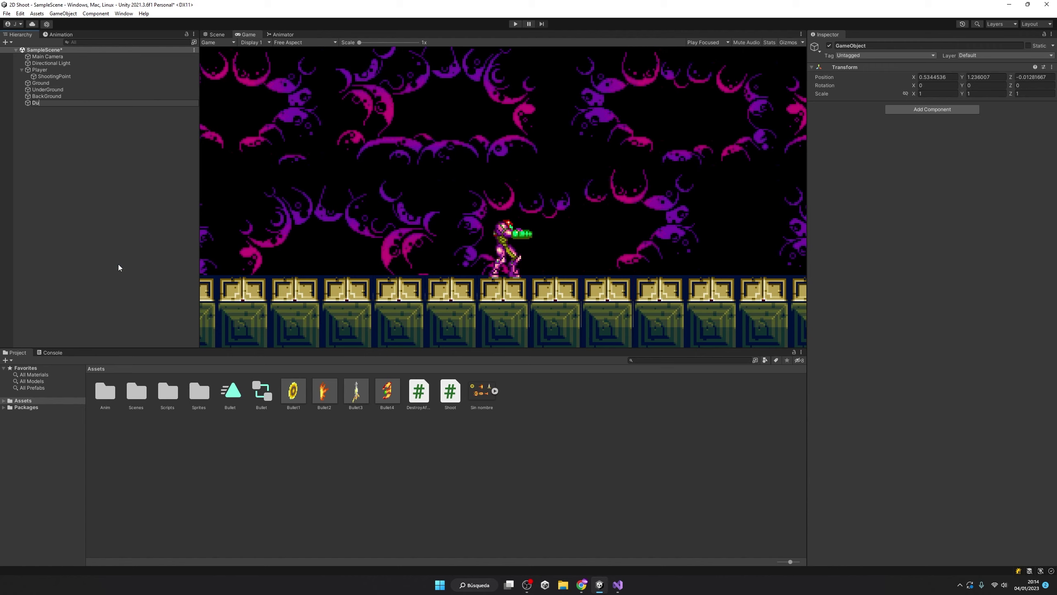
pyautogui.press('Return')
pyautogui.click(936, 77)
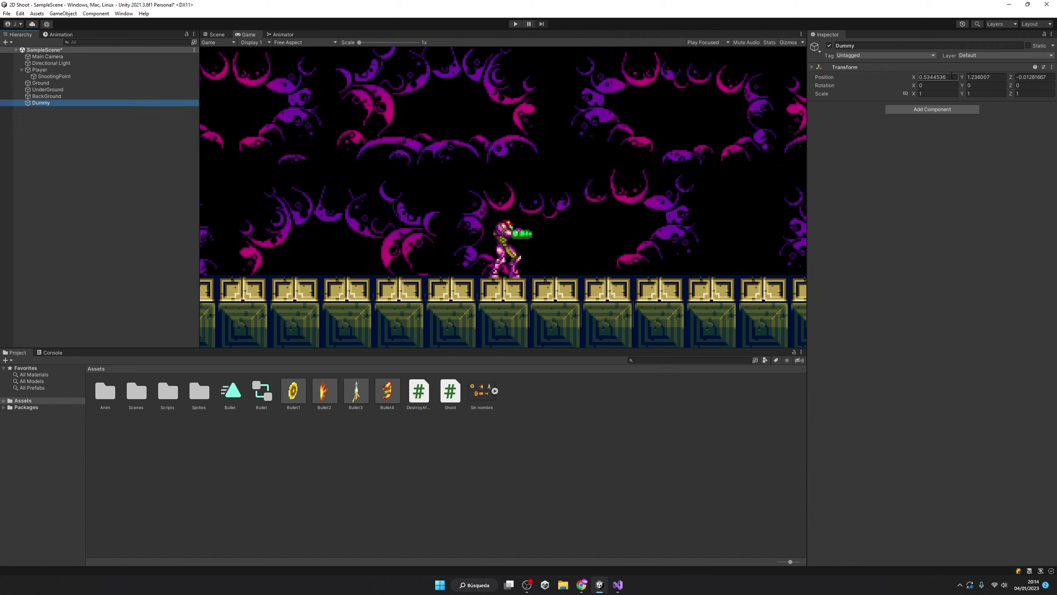
pyautogui.write('0')
pyautogui.press('Tab')
pyautogui.write('0')
pyautogui.press('Tab')
pyautogui.write('0')
pyautogui.press('Return')
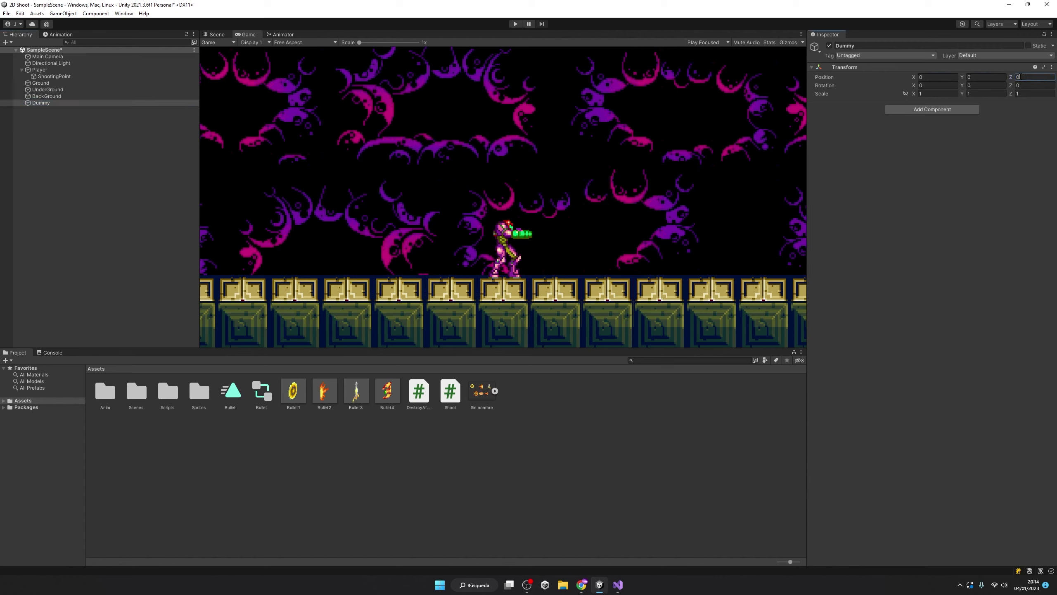
# Add a Sprite Renderer to Dummy and assign it sprite 8803_0 from the Anim folder
pyautogui.click(955, 109)
pyautogui.write('spr')
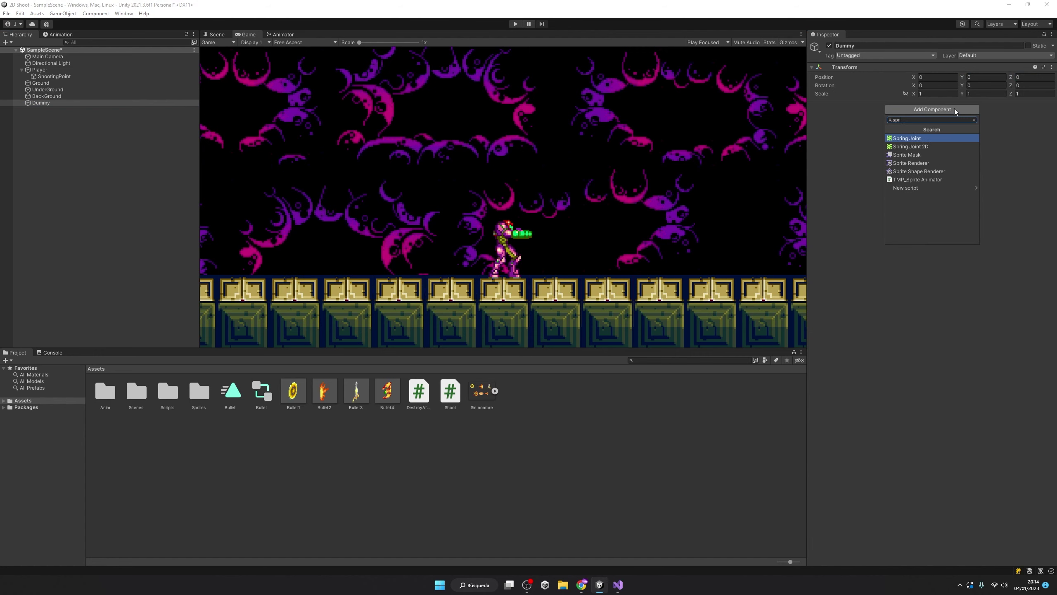
pyautogui.click(921, 163)
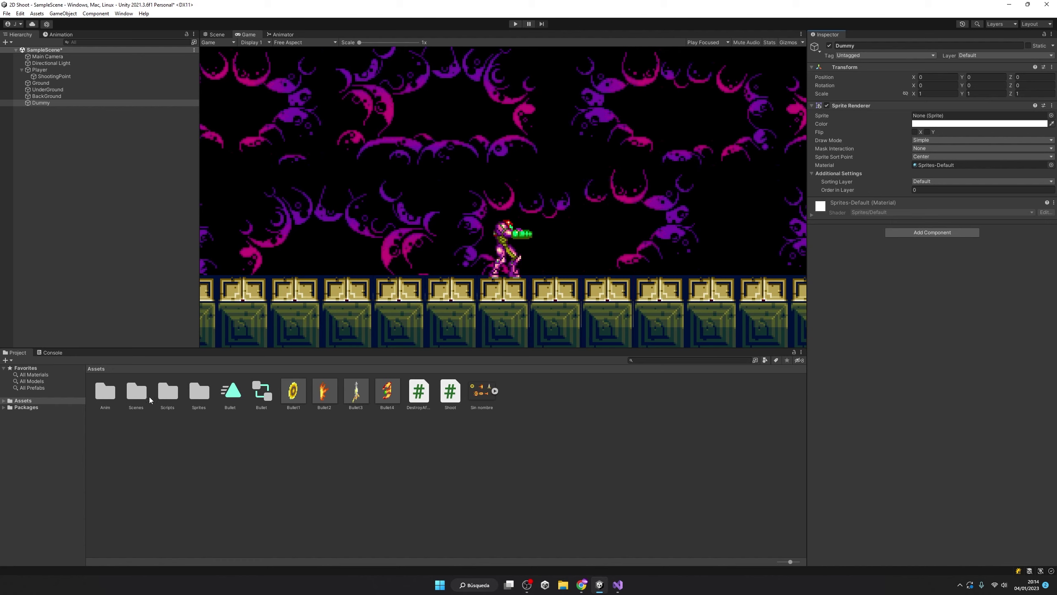
pyautogui.doubleClick(199, 394)
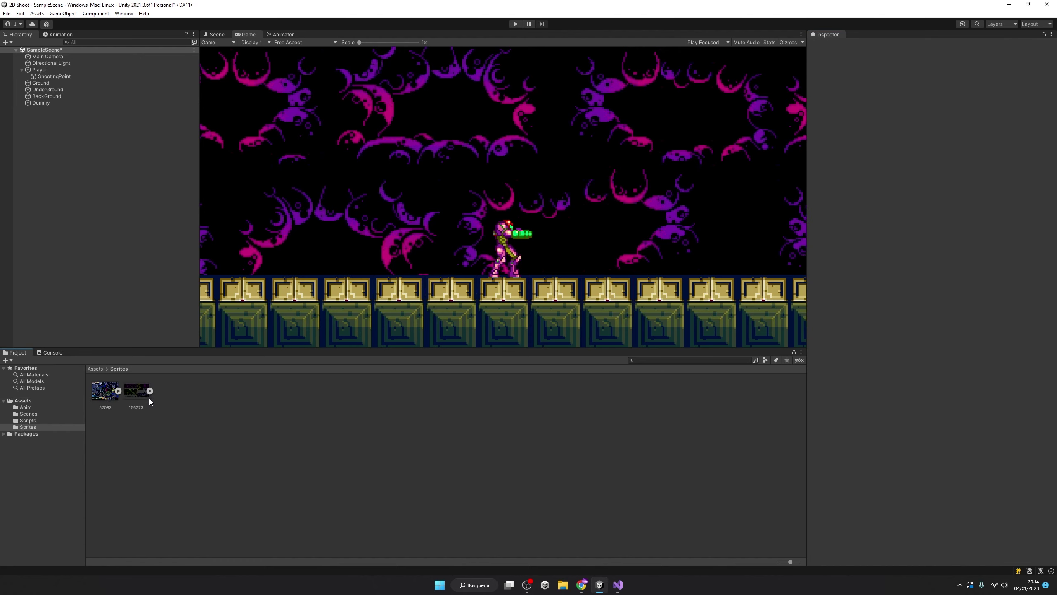
pyautogui.click(96, 369)
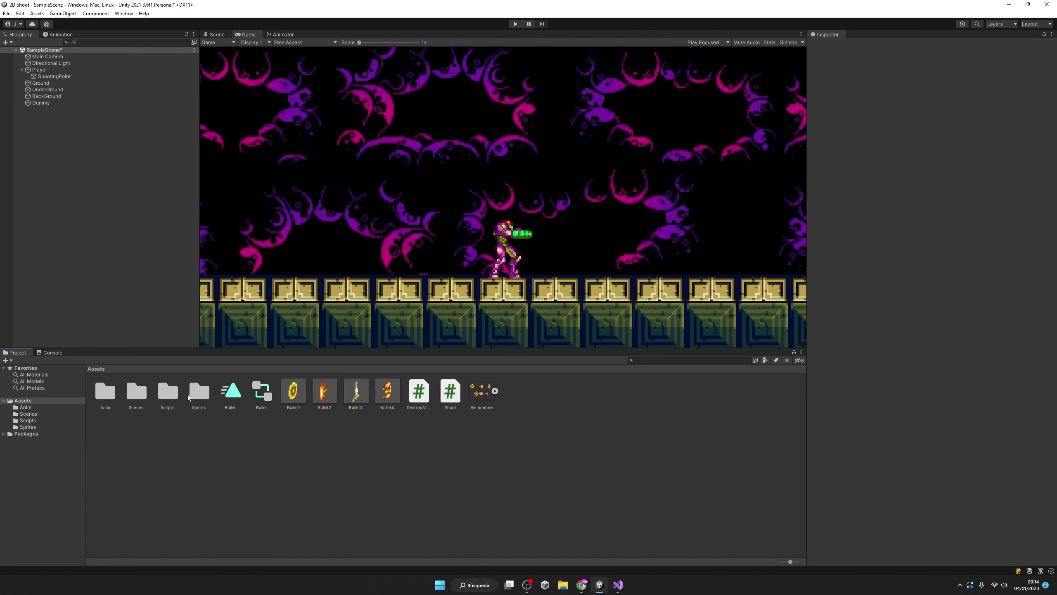
pyautogui.click(59, 102)
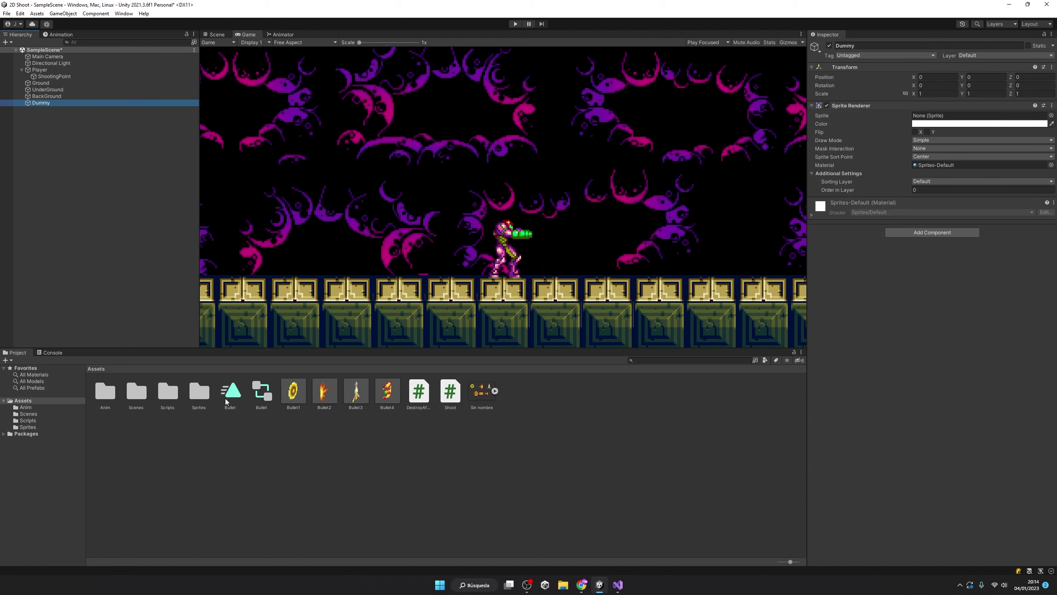
pyautogui.doubleClick(111, 392)
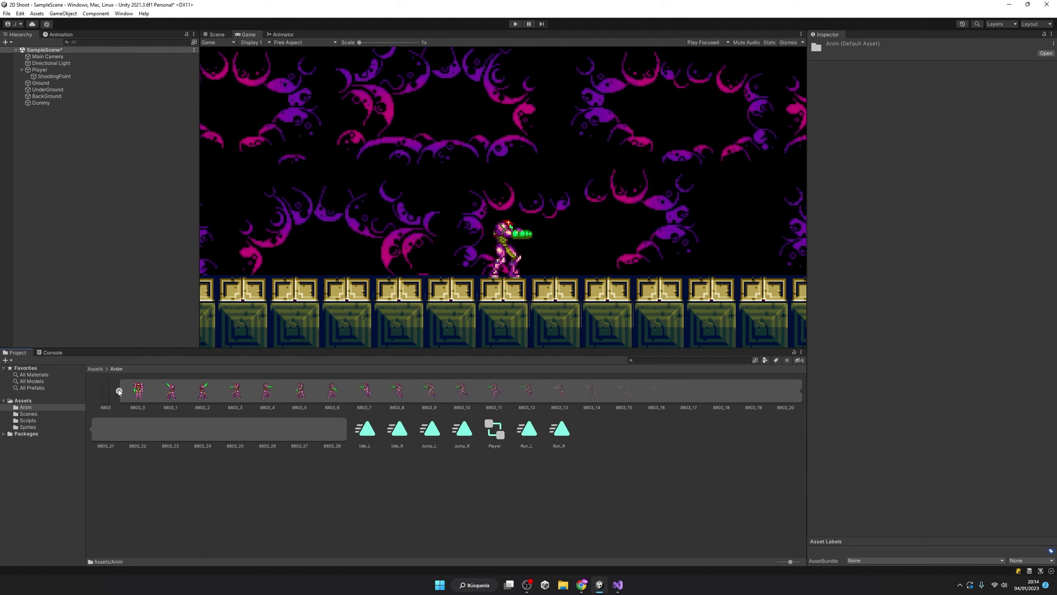
pyautogui.click(69, 104)
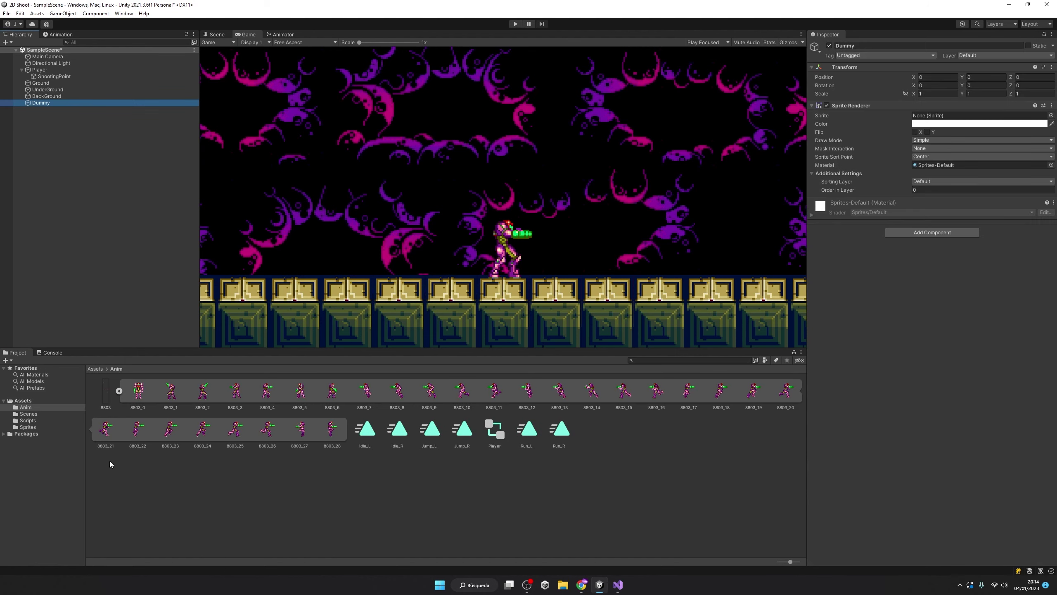
pyautogui.moveTo(138, 392); pyautogui.dragTo(950, 115)
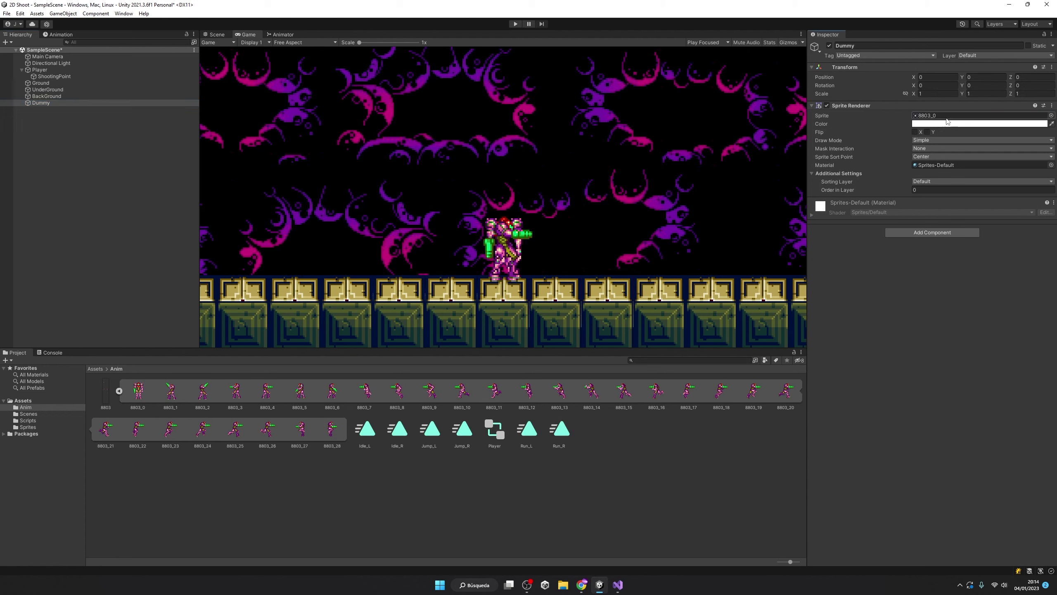
# Tint Dummy magenta (FF00FD) and move it to X 9
pyautogui.click(996, 125)
pyautogui.moveTo(1016, 194); pyautogui.dragTo(1036, 163)
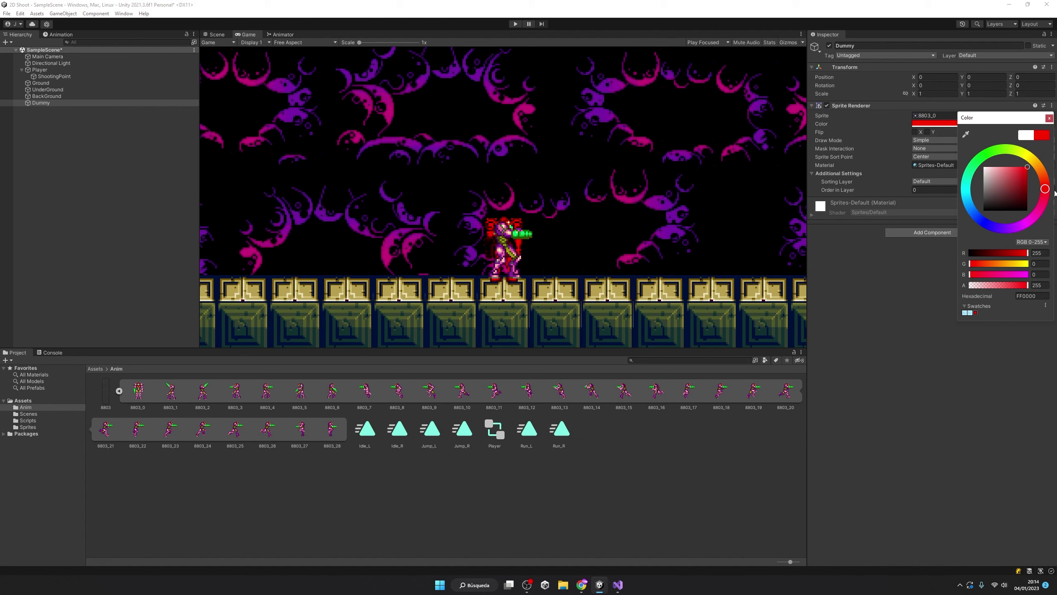
pyautogui.click(1026, 224)
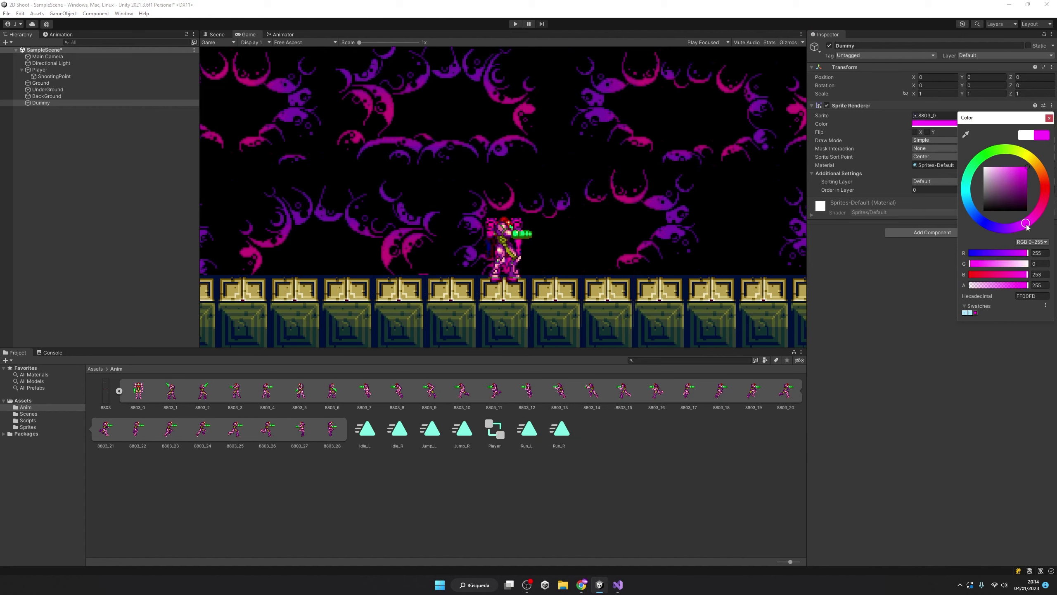
pyautogui.click(118, 391)
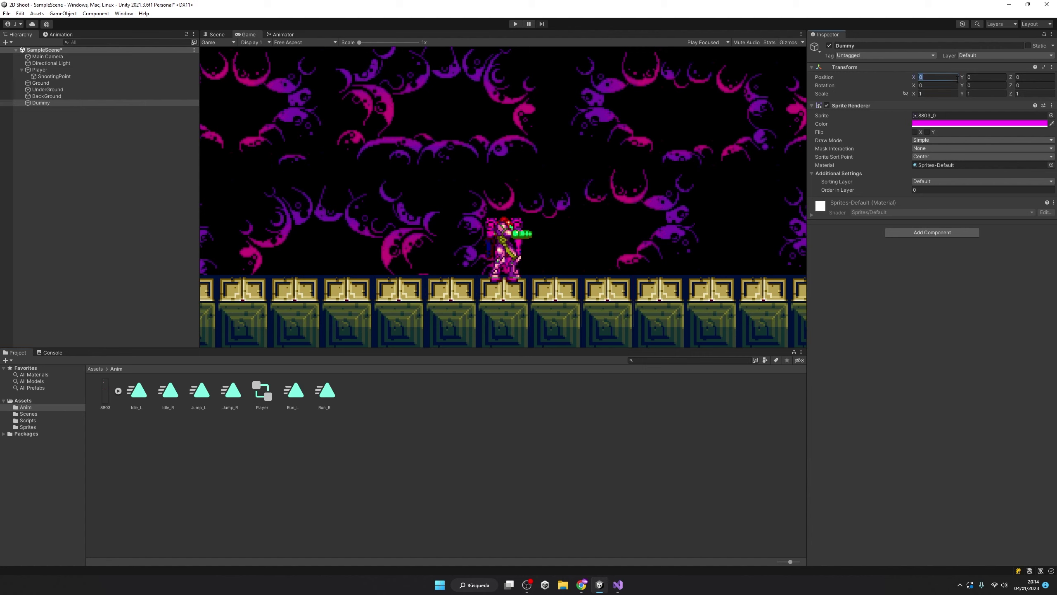
pyautogui.write('9')
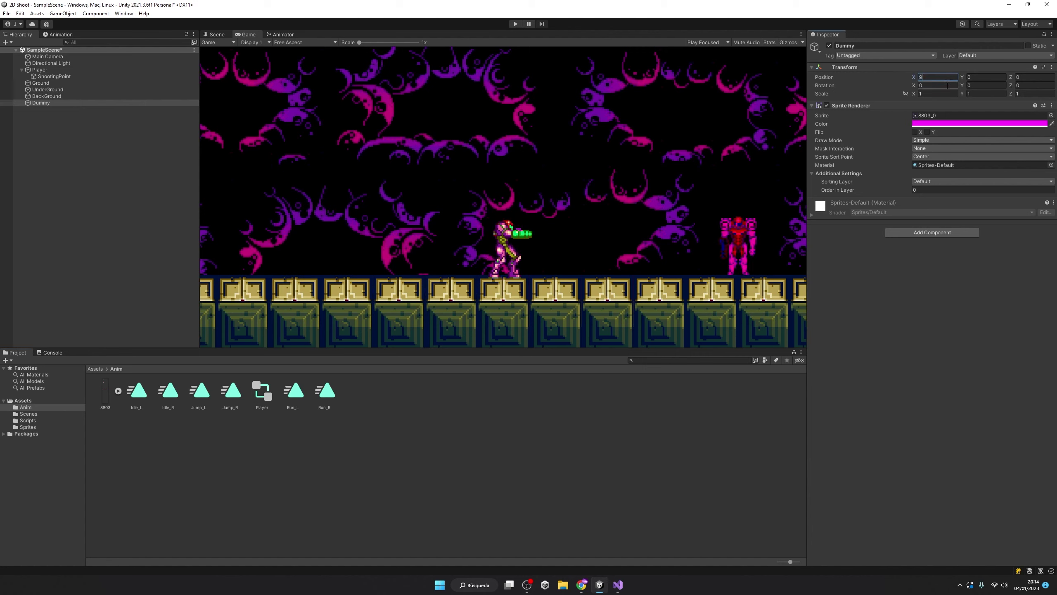
pyautogui.click(87, 104)
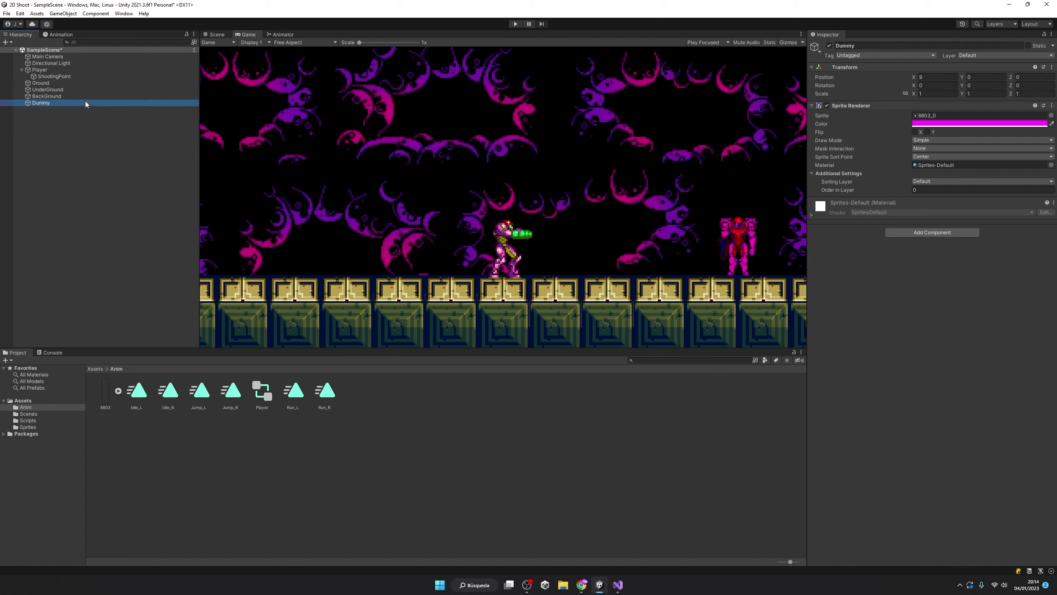
pyautogui.hotkey('ctrl', 'd')
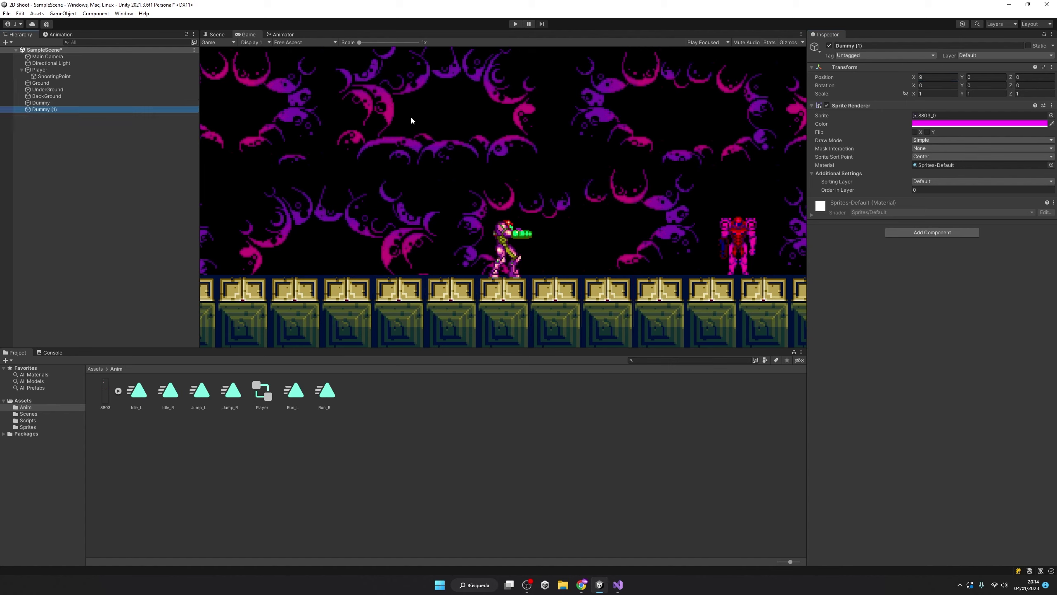
pyautogui.hotkey('ctrl', 'z')
# Create an EnemyHealth C# script, attach it to Dummy and open it in the code editor
pyautogui.click(95, 368)
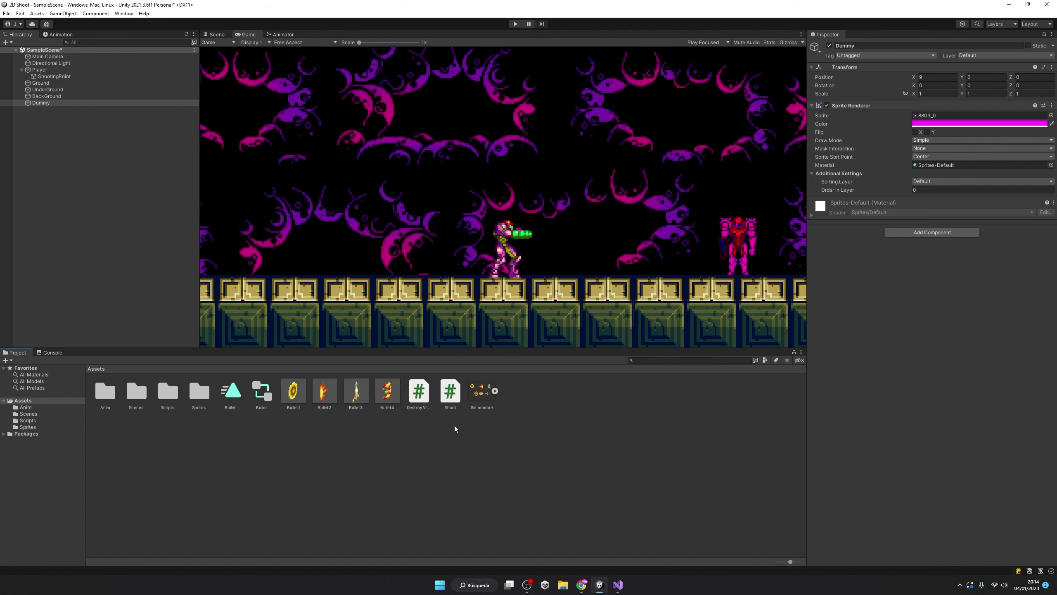
pyautogui.rightClick(522, 425)
pyautogui.moveTo(591, 196)
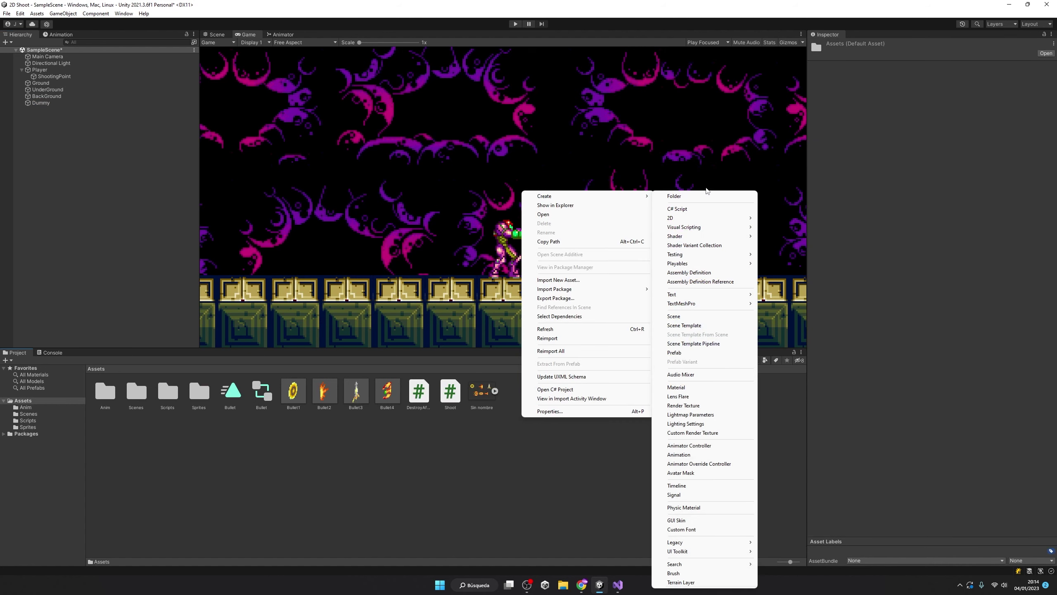
pyautogui.click(701, 208)
pyautogui.write('EnemyHealth')
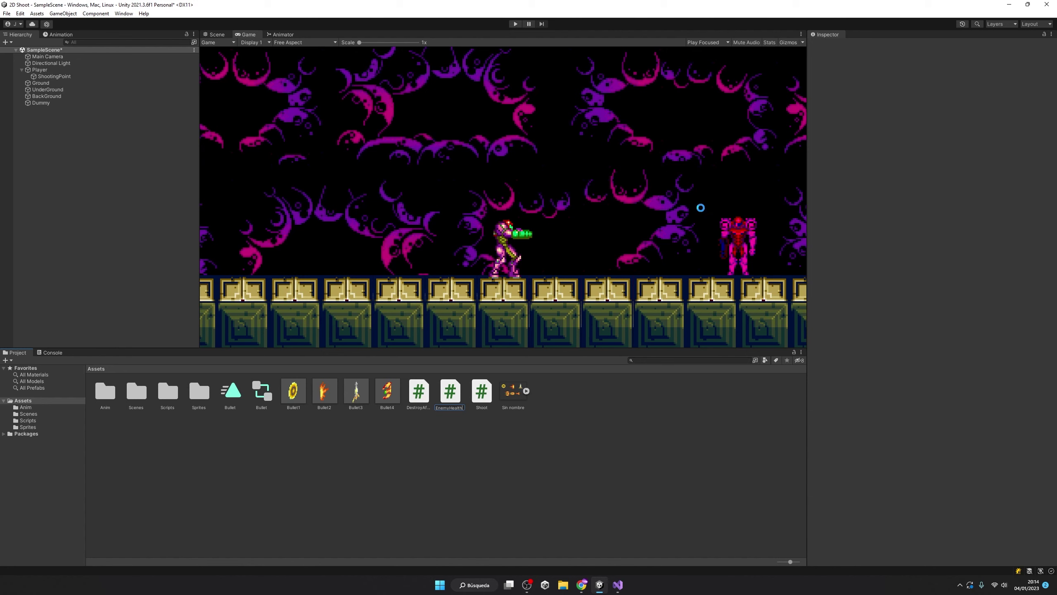
pyautogui.press('Return')
pyautogui.click(41, 103)
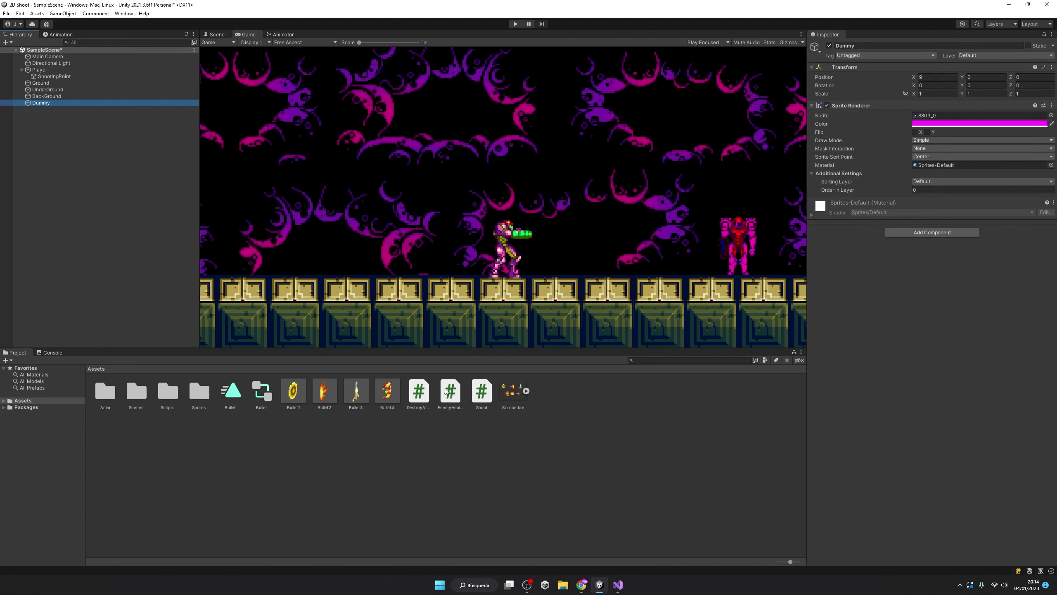
pyautogui.moveTo(445, 390); pyautogui.dragTo(925, 99)
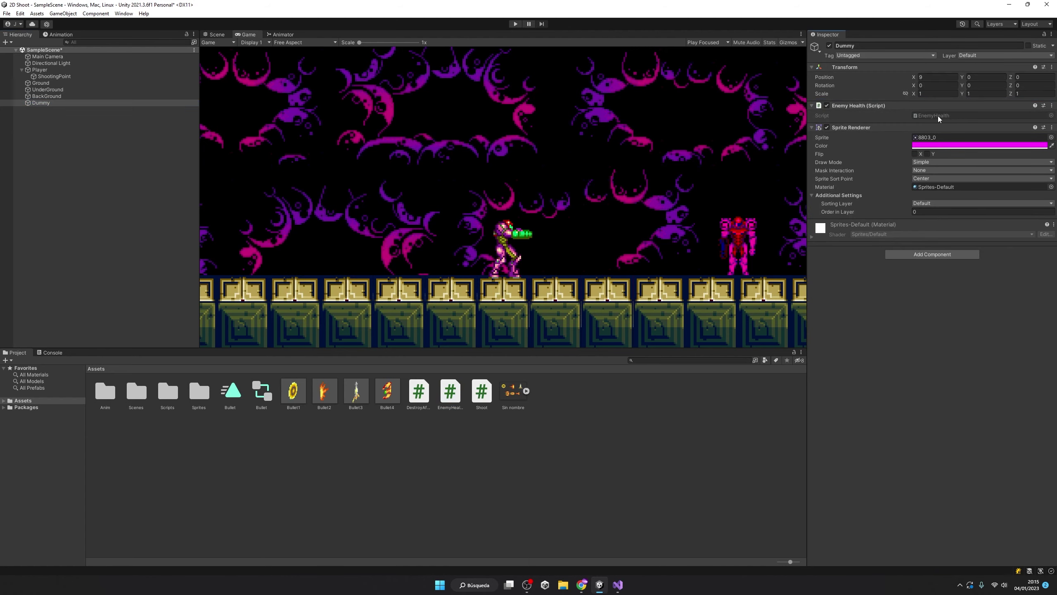
pyautogui.doubleClick(939, 115)
pyautogui.hotkey('alt', 'Tab')
# Give Dummy a Static Rigidbody 2D and a Box Collider 2D
pyautogui.click(910, 254)
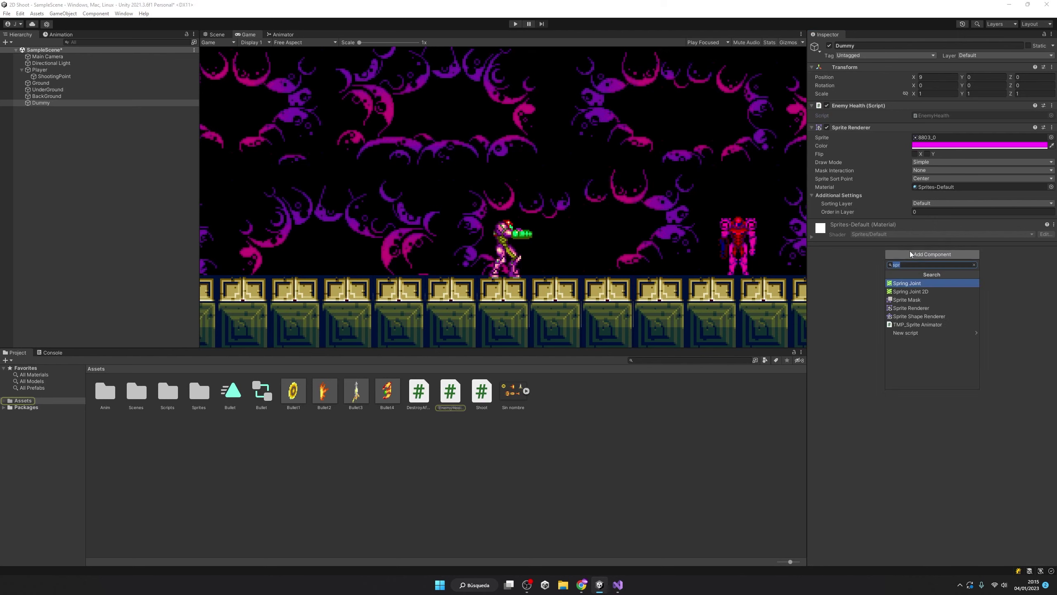
pyautogui.write('ri')
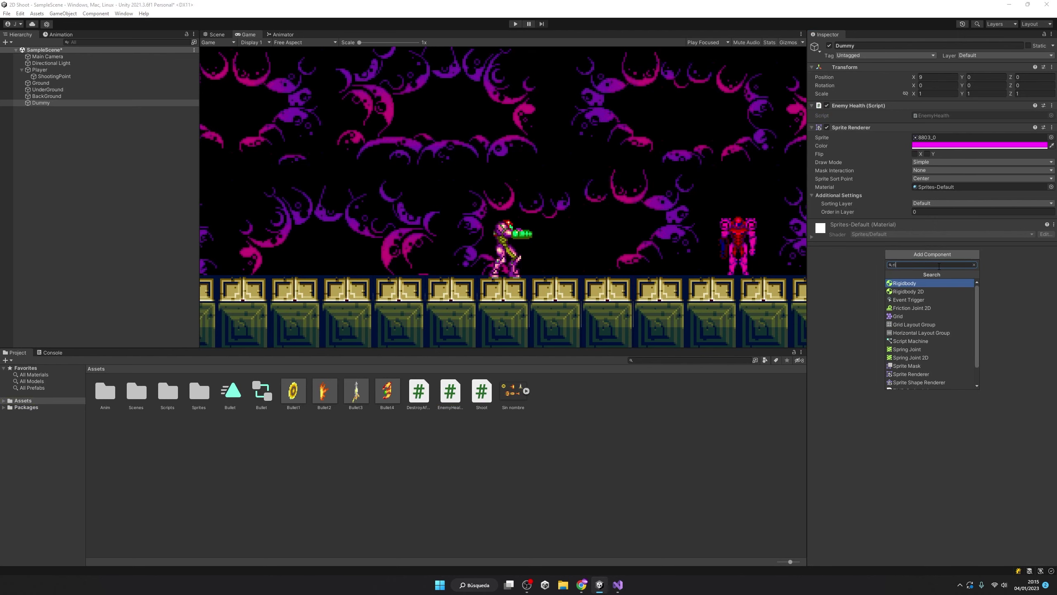
pyautogui.press('Down')
pyautogui.press('Return')
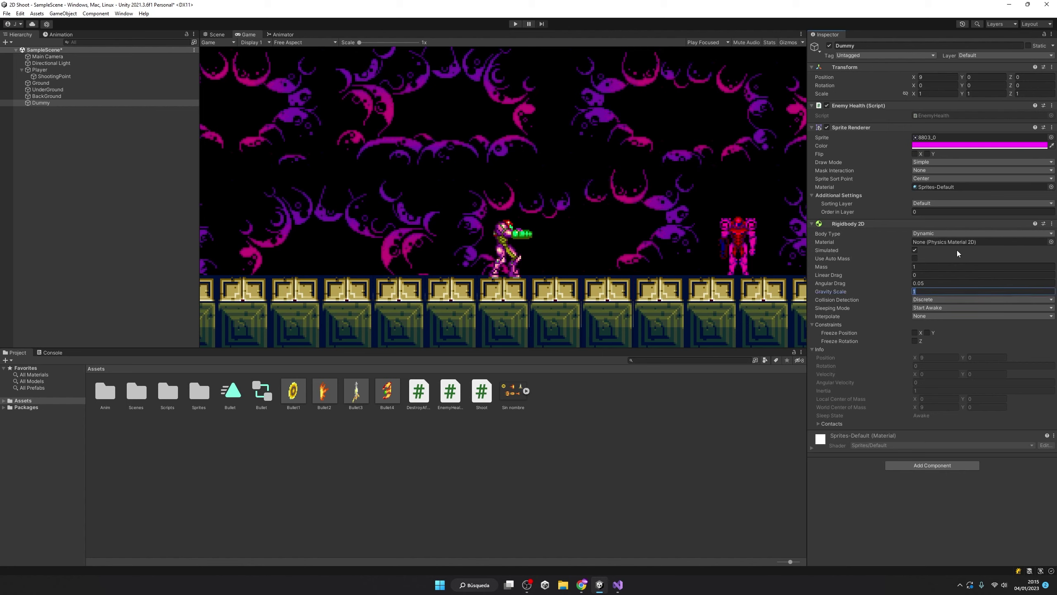
pyautogui.click(945, 233)
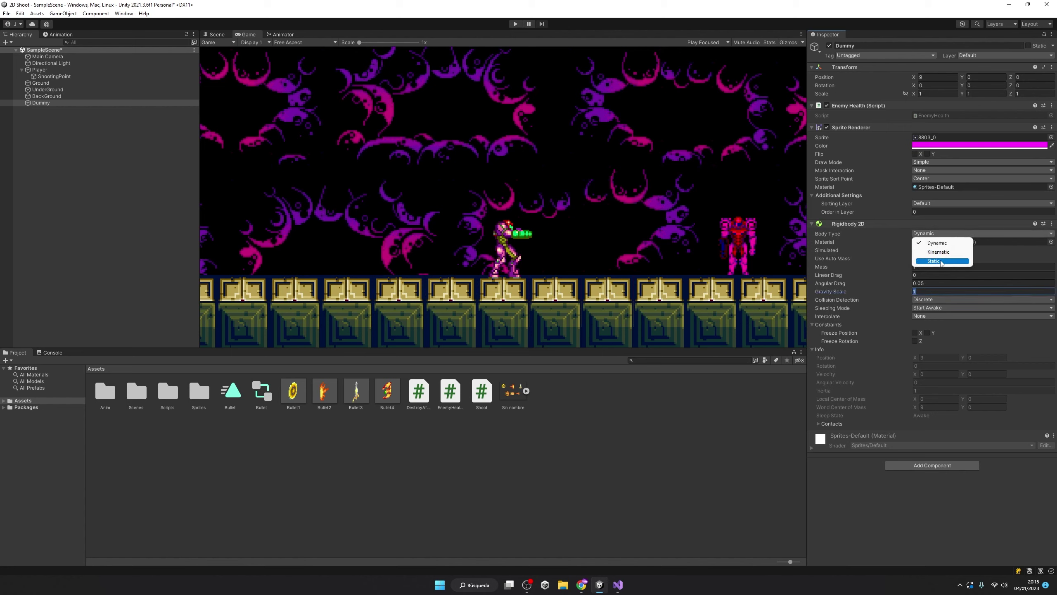
pyautogui.click(942, 261)
pyautogui.click(933, 375)
pyautogui.write('ri')
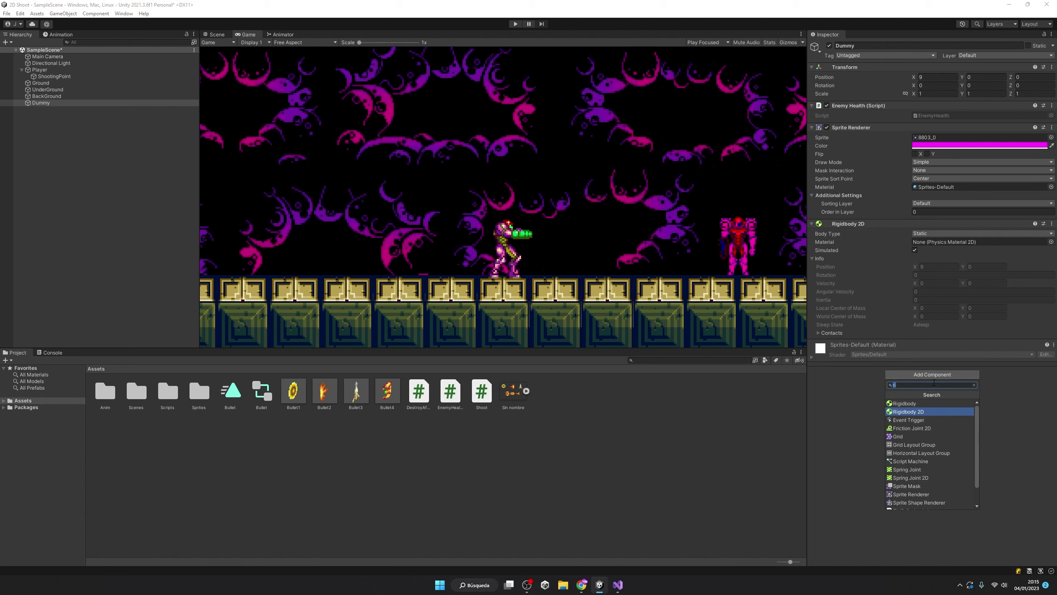
pyautogui.write('bo')
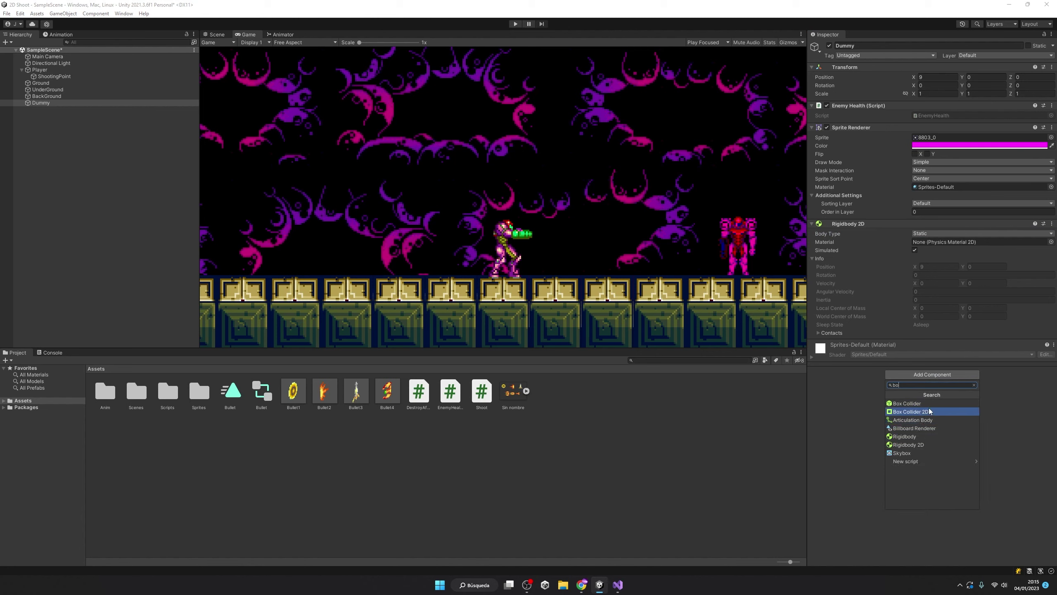
pyautogui.click(932, 411)
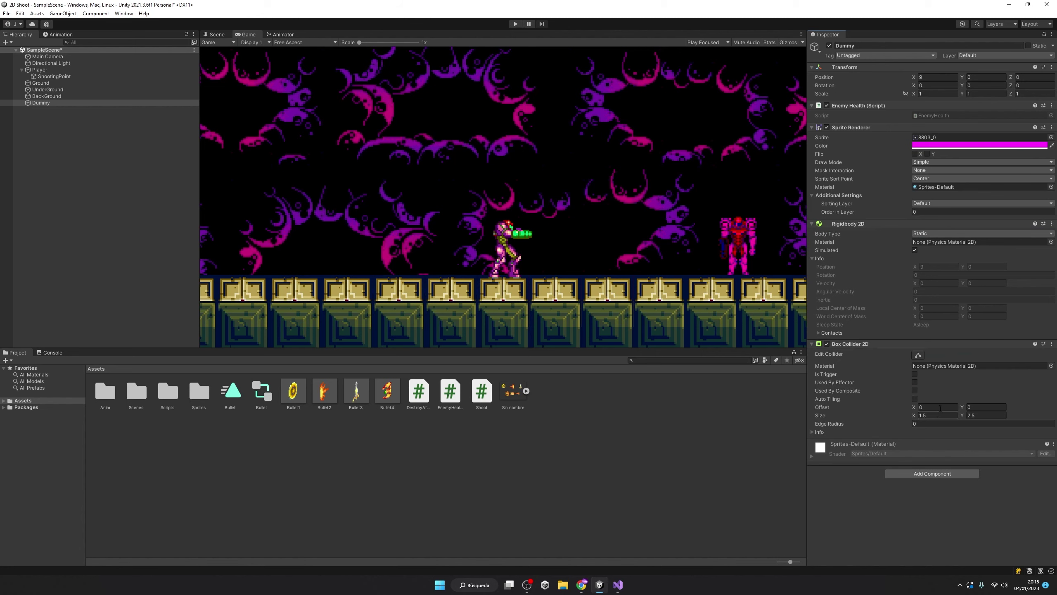
# Replace Start and Update with a public int HP field and an OnTriggerEnter2D stub
pyautogui.click(621, 590)
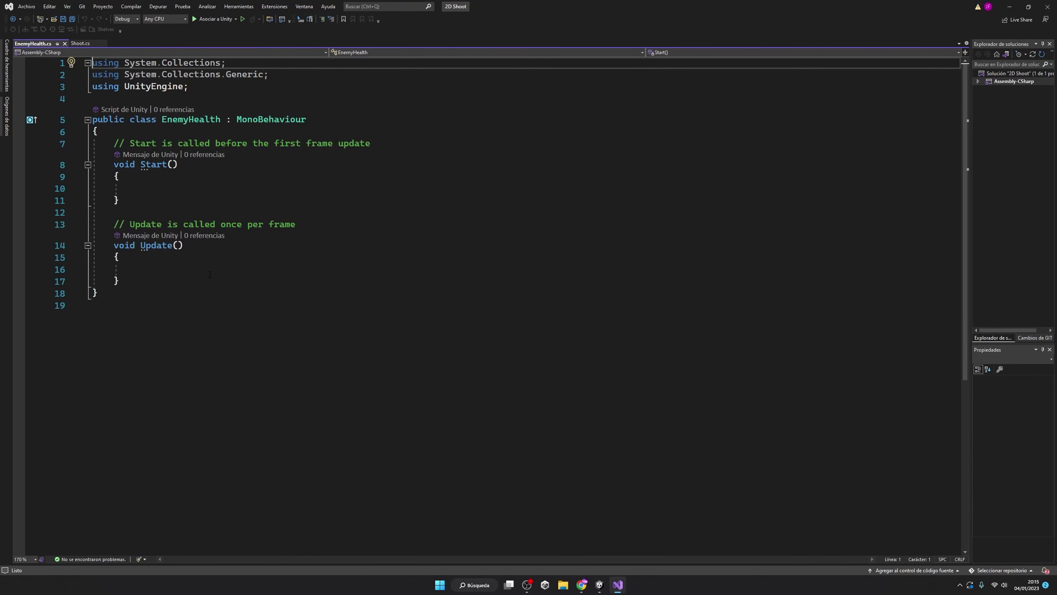
pyautogui.moveTo(120, 281); pyautogui.dragTo(116, 143)
pyautogui.write('public')
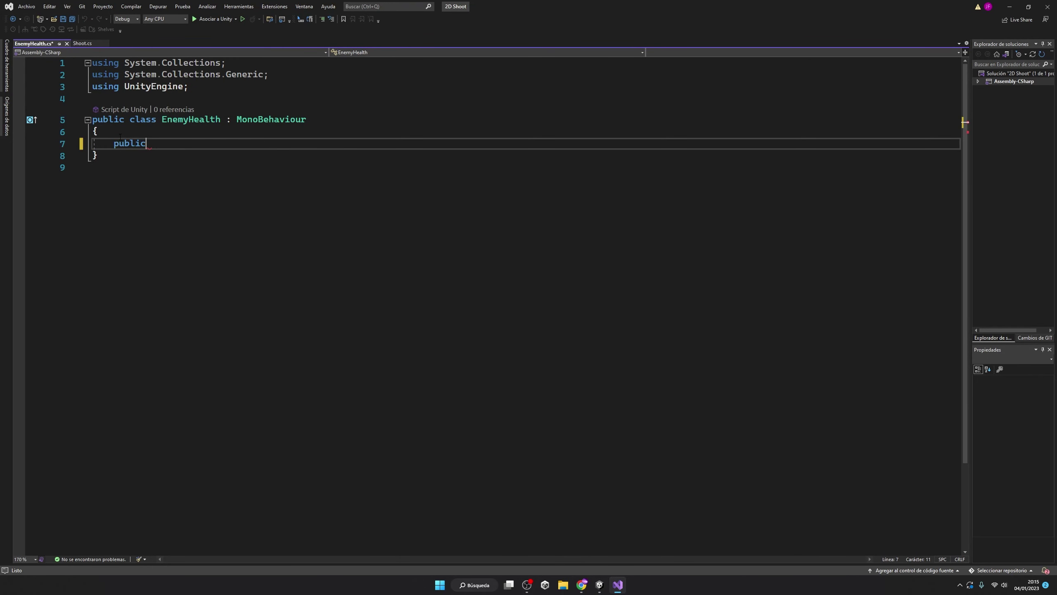
pyautogui.write(' int HP;')
pyautogui.press('Return')
pyautogui.press('Return')
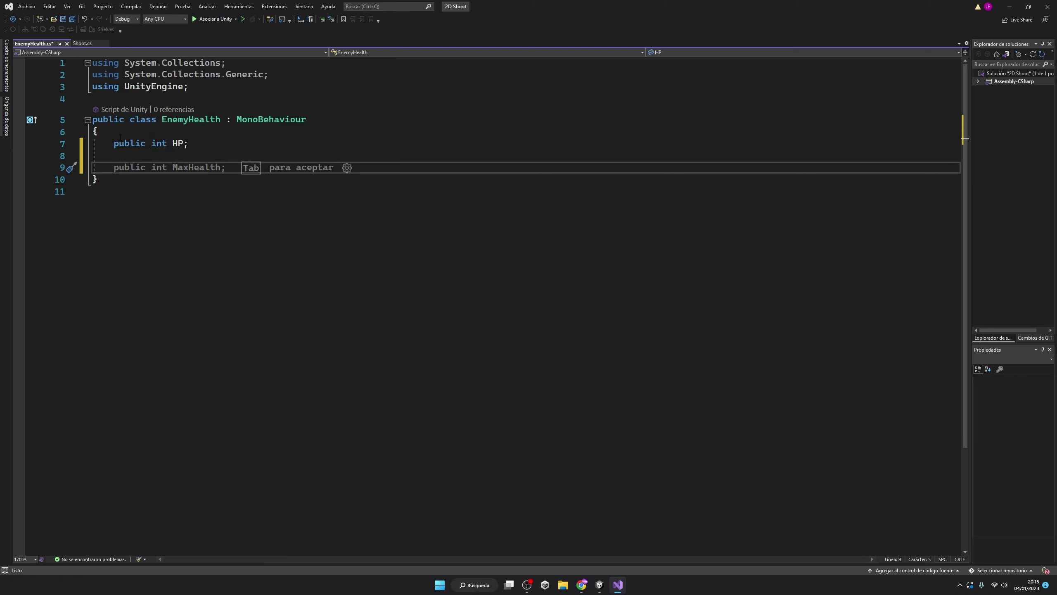
pyautogui.write('ontrig')
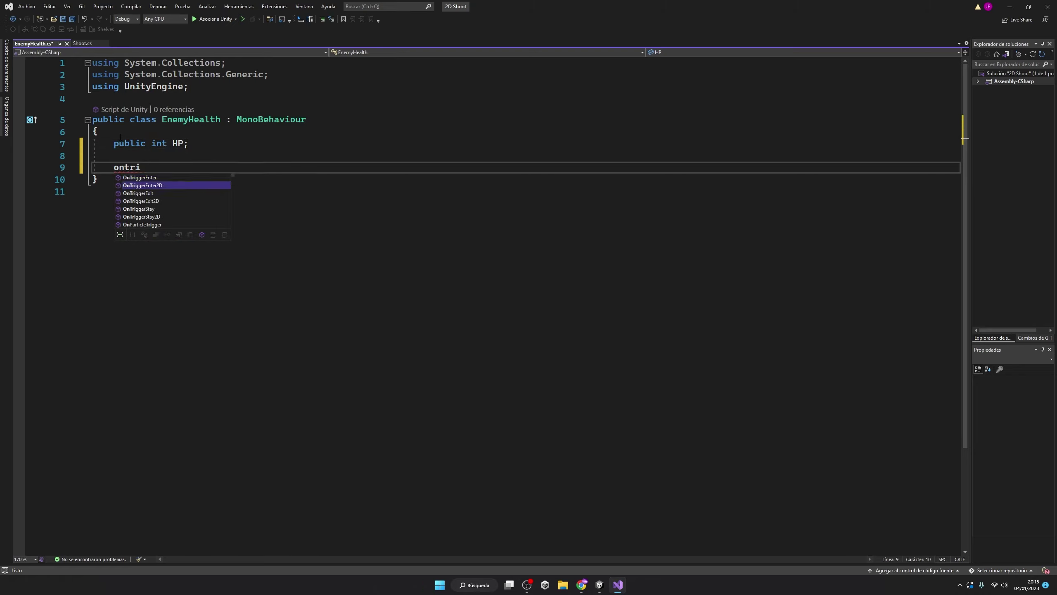
pyautogui.press('Tab')
# Decrement HP in OnTriggerEnter2D when the collider's tag is "Bullet"
pyautogui.write('if(')
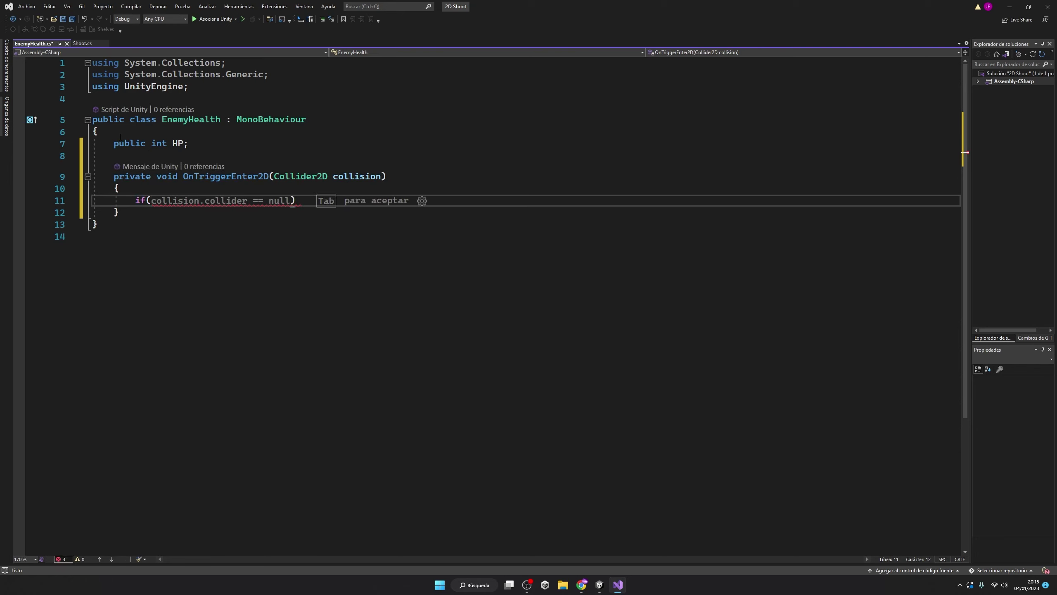
pyautogui.write('c')
pyautogui.press('Tab')
pyautogui.write('.')
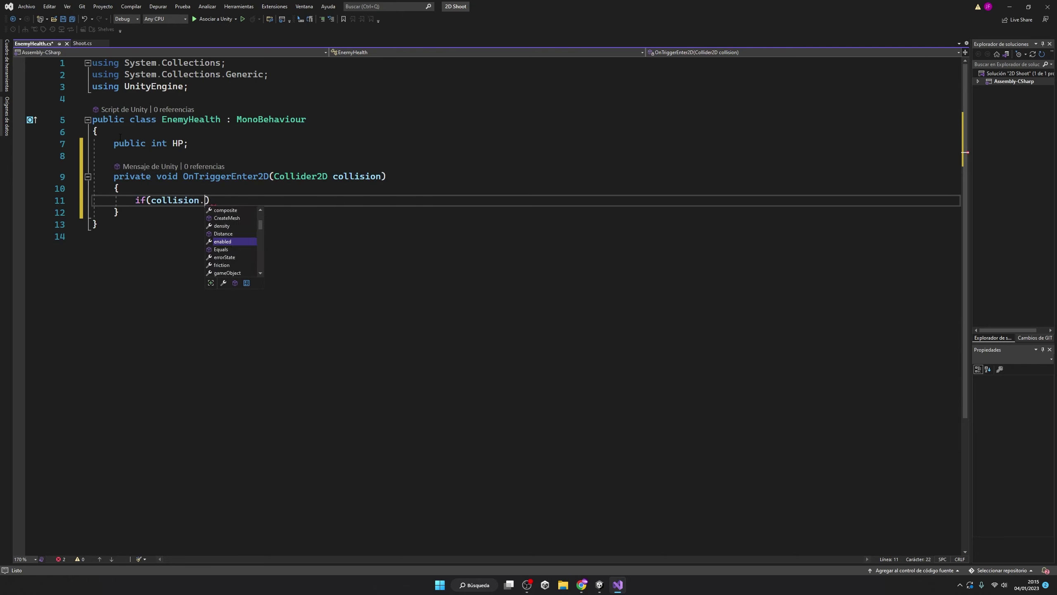
pyautogui.write('ta')
pyautogui.press('Tab')
pyautogui.write('== ')
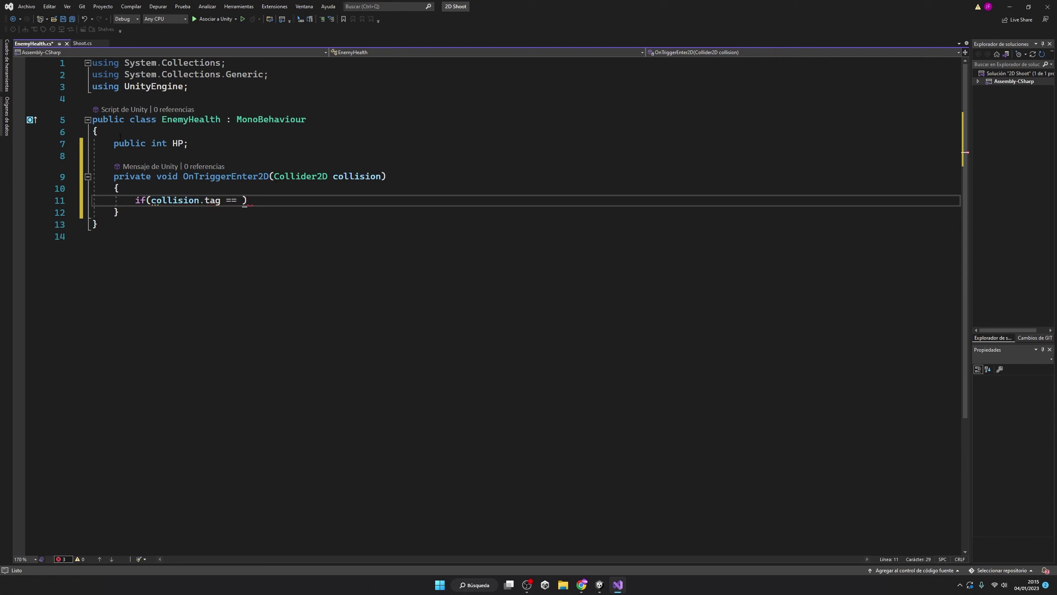
pyautogui.write('"Bullet')
pyautogui.press('End')
pyautogui.press('Return')
pyautogui.write('{')
pyautogui.press('Return')
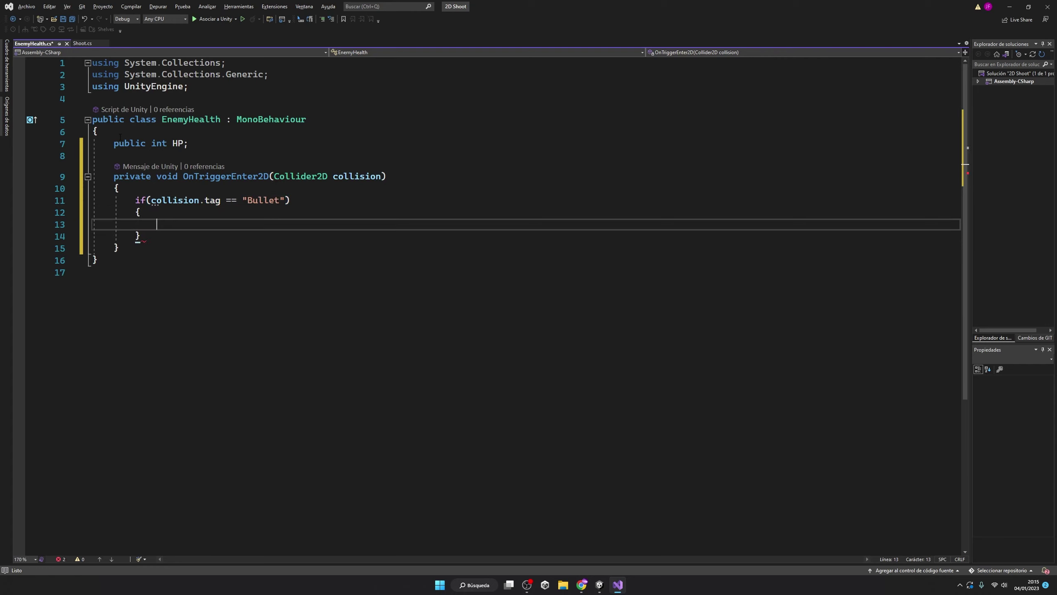
pyautogui.write('HP--;')
# Call Destroy(gameObject) when HP <= 0, then save EnemyHealth.cs
pyautogui.press('Return')
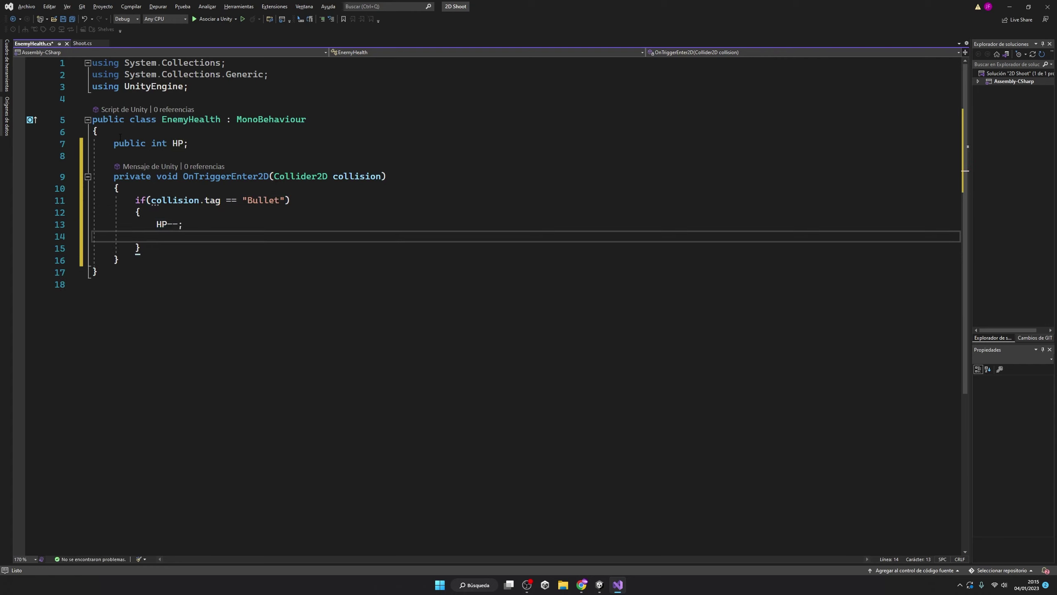
pyautogui.write('if(')
pyautogui.press('Tab')
pyautogui.press('Return')
pyautogui.write('{')
pyautogui.press('Return')
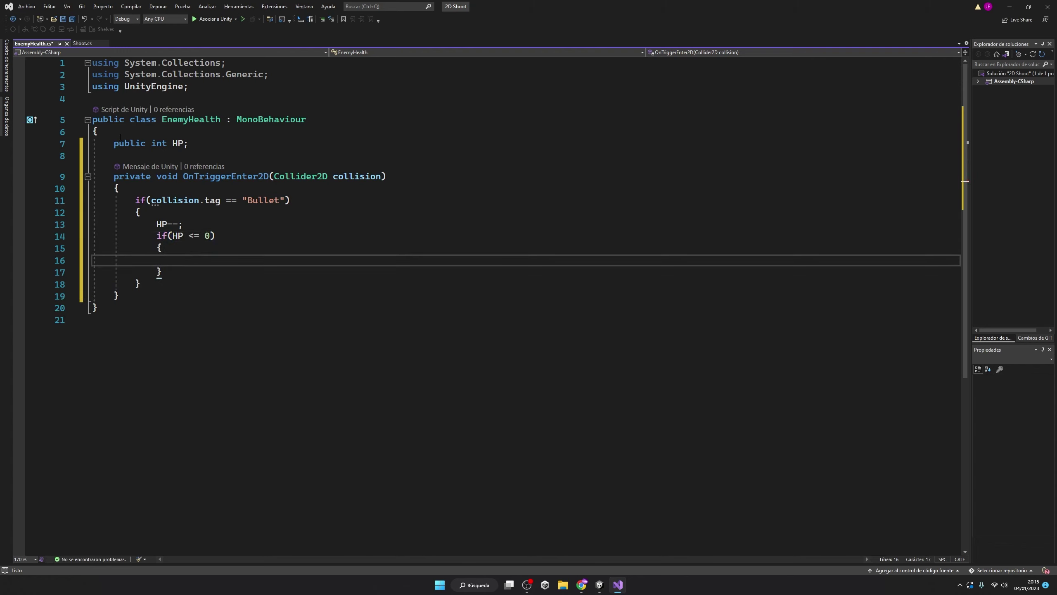
pyautogui.write('Destroy(gameObject);')
pyautogui.press('Tab')
pyautogui.hotkey('ctrl', 's')
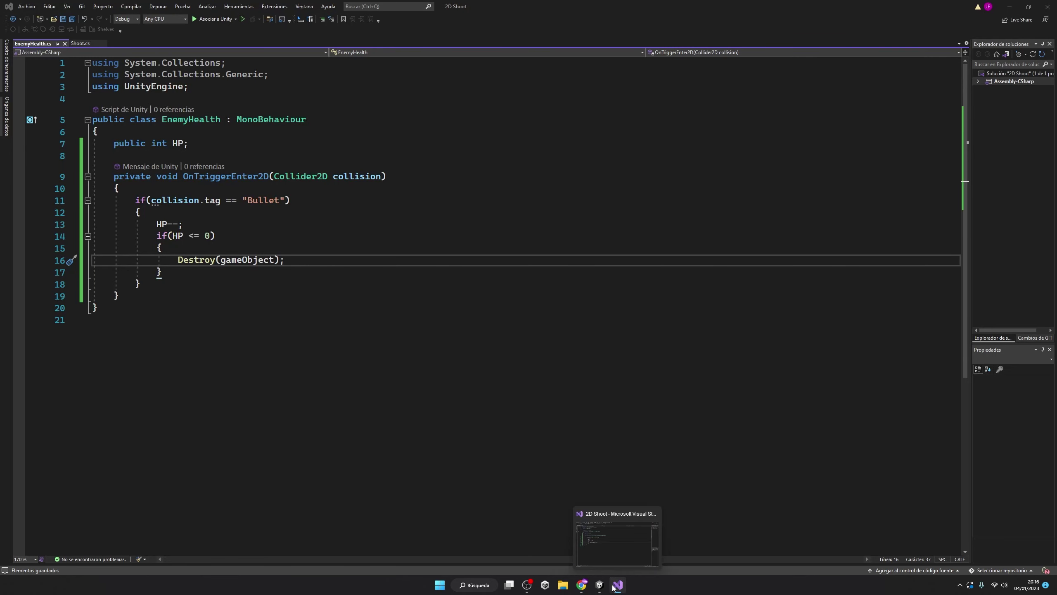
pyautogui.click(609, 529)
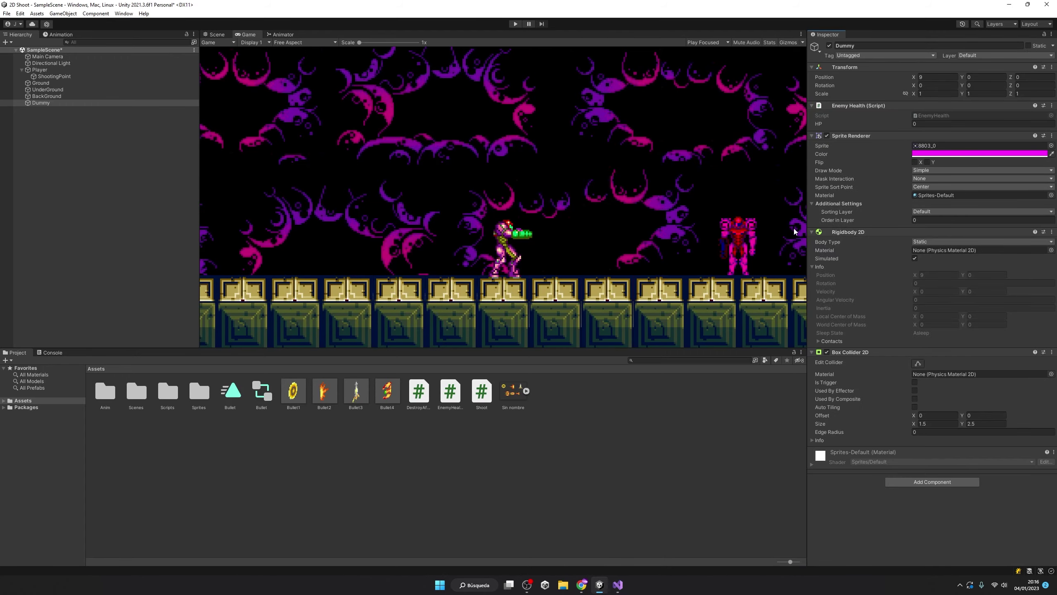
# Play-test with Dummy HP at 10, shooting it until destroyed, then stop and return to the script
pyautogui.click(513, 24)
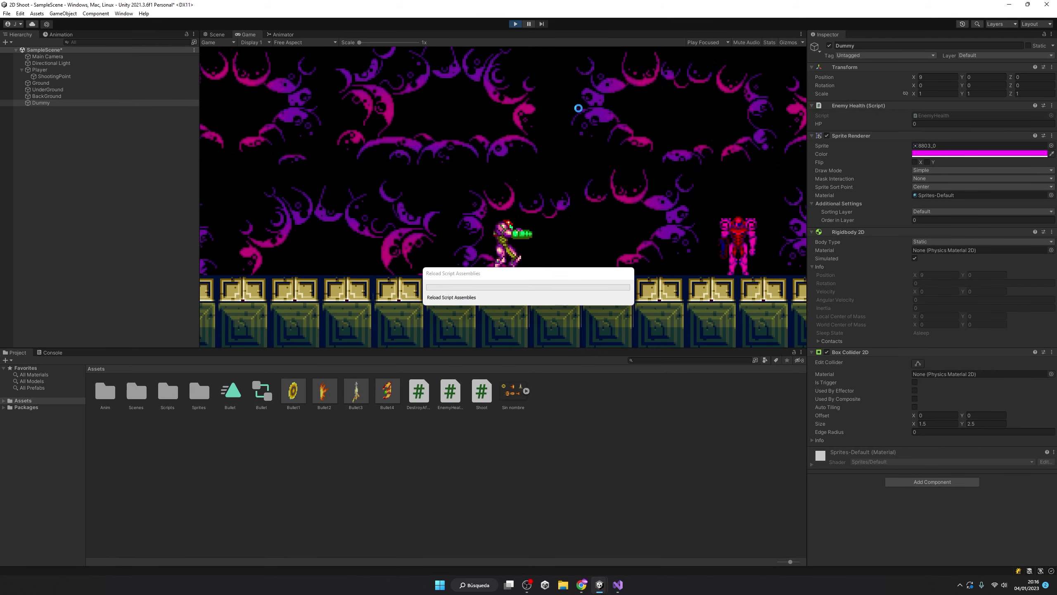
pyautogui.click(921, 123)
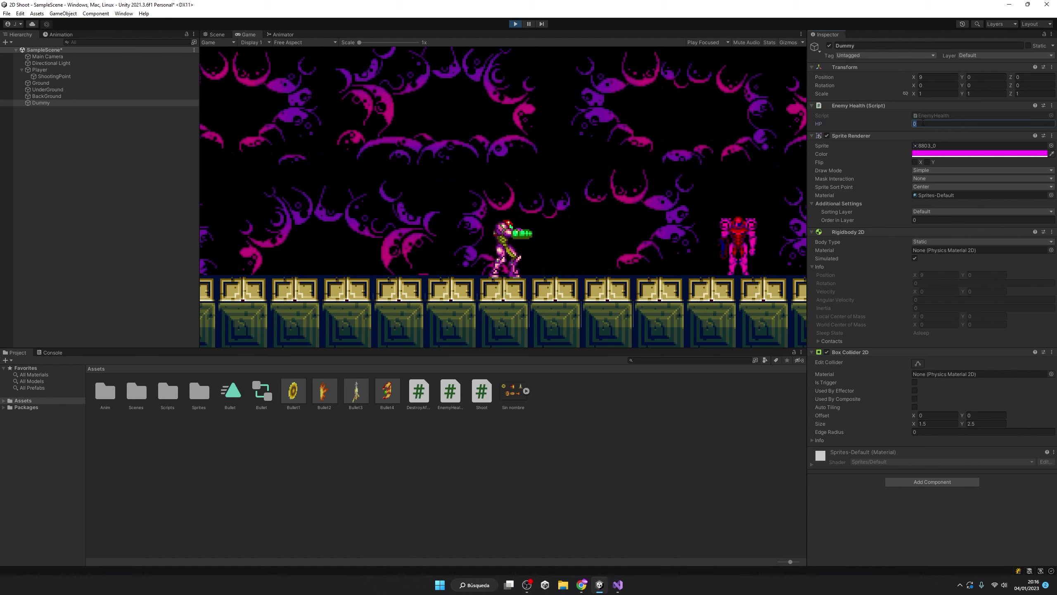
pyautogui.write('10')
pyautogui.click(699, 132)
pyautogui.press('space')
pyautogui.press('space')
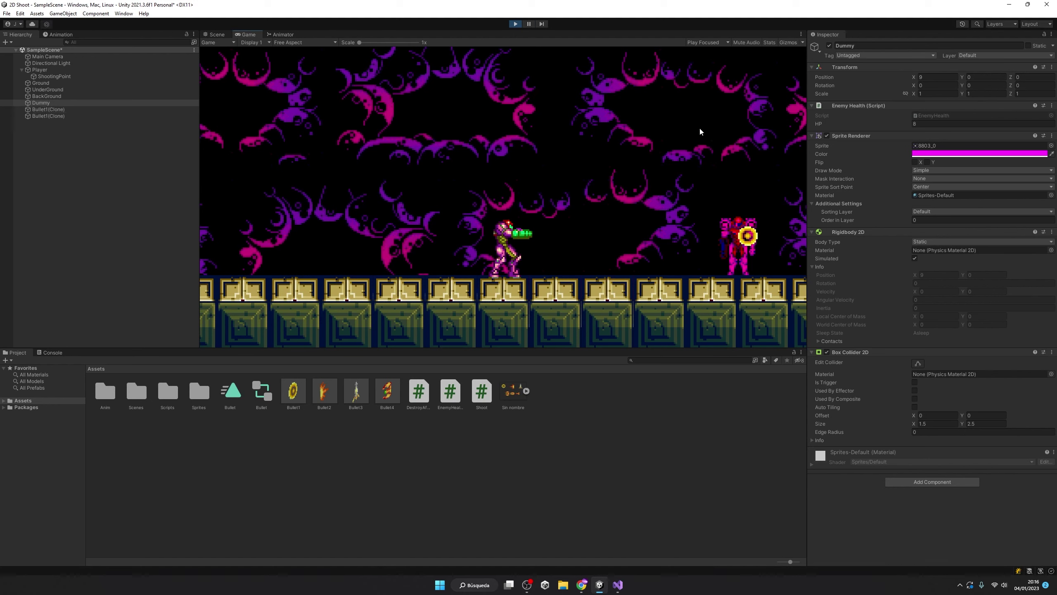
pyautogui.press('space')
pyautogui.press('space')
pyautogui.press('space')
pyautogui.press('space')
pyautogui.press('space')
pyautogui.press('space')
pyautogui.press('space')
pyautogui.press('space')
pyautogui.press('space')
pyautogui.press('space')
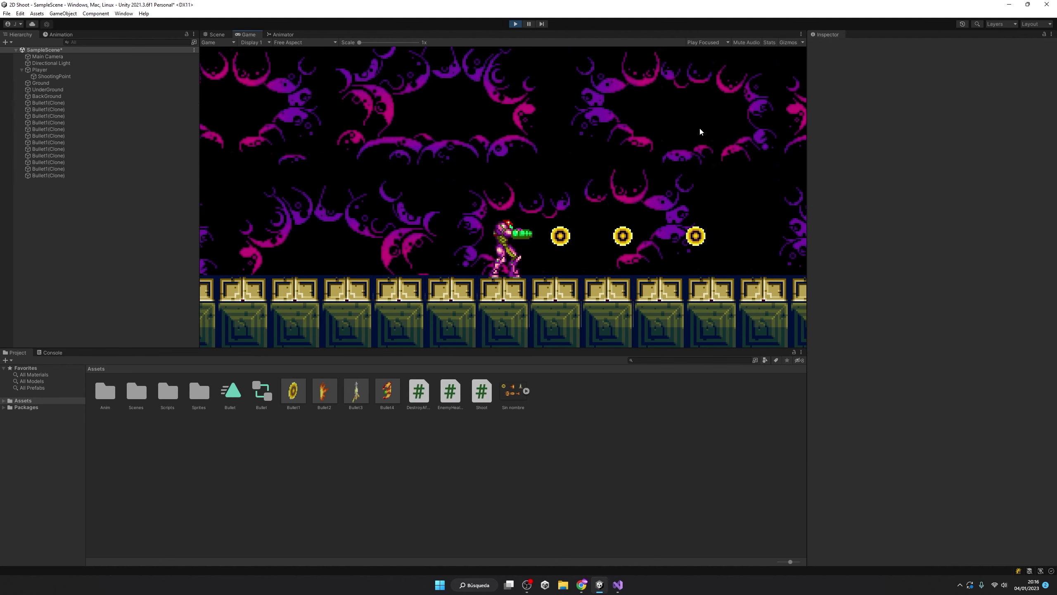
pyautogui.click(515, 24)
pyautogui.hotkey('alt', 'Tab')
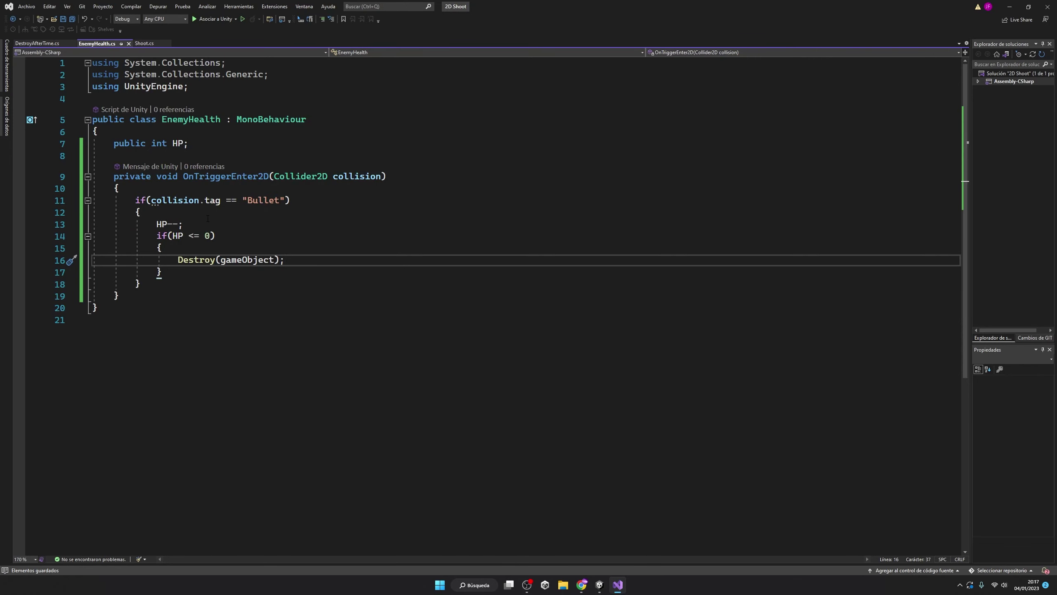
# Insert Destroy(collision.gameObject); before HP-- in the Bullet branch, add a blank line, and save
pyautogui.click(191, 211)
pyautogui.press('Return')
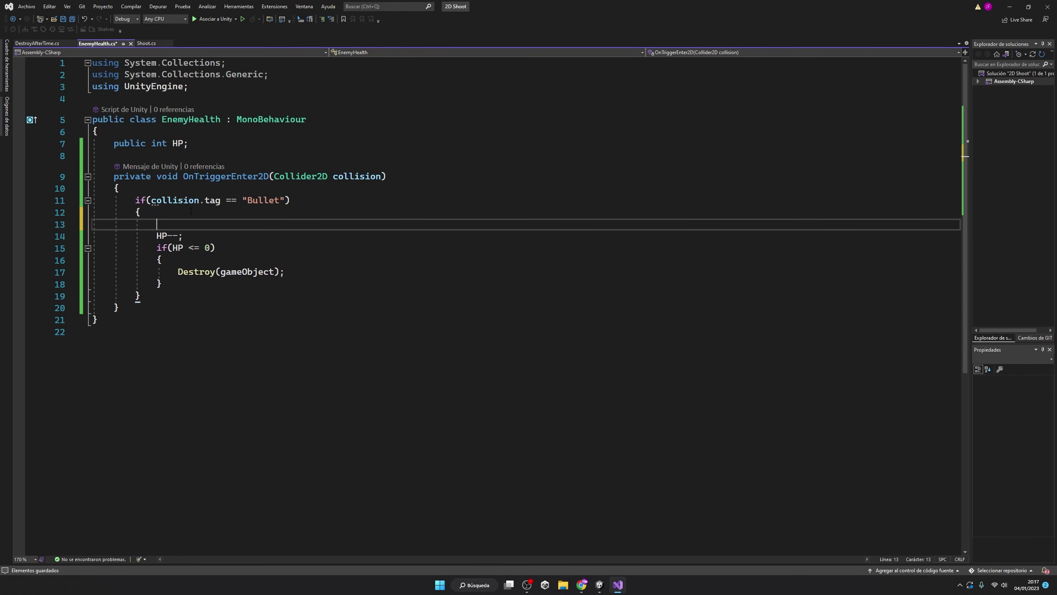
pyautogui.write('col')
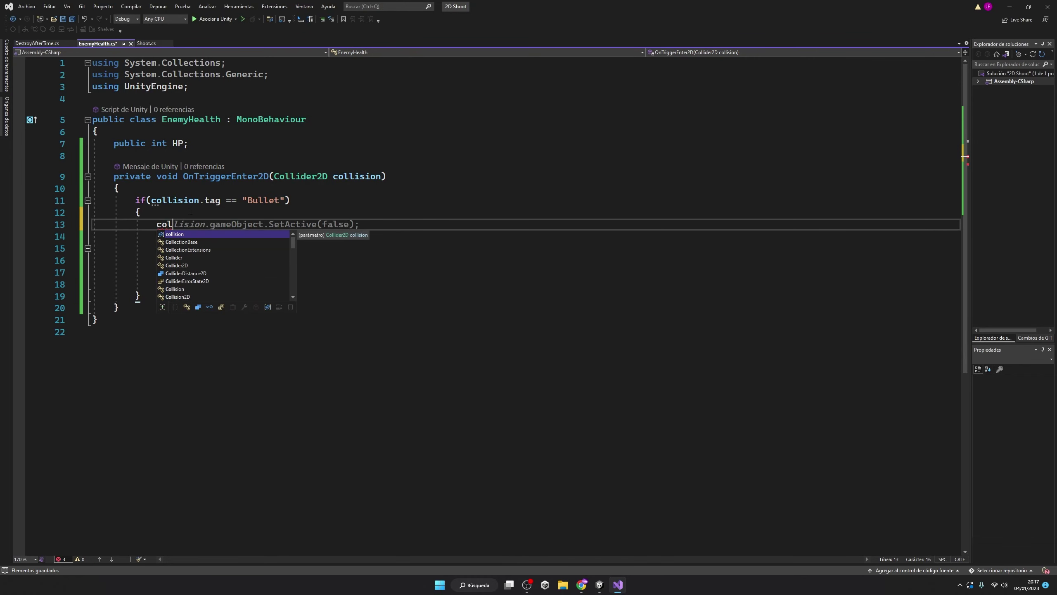
pyautogui.press('BackSpace')
pyautogui.press('BackSpace')
pyautogui.press('BackSpace')
pyautogui.write('Destroy')
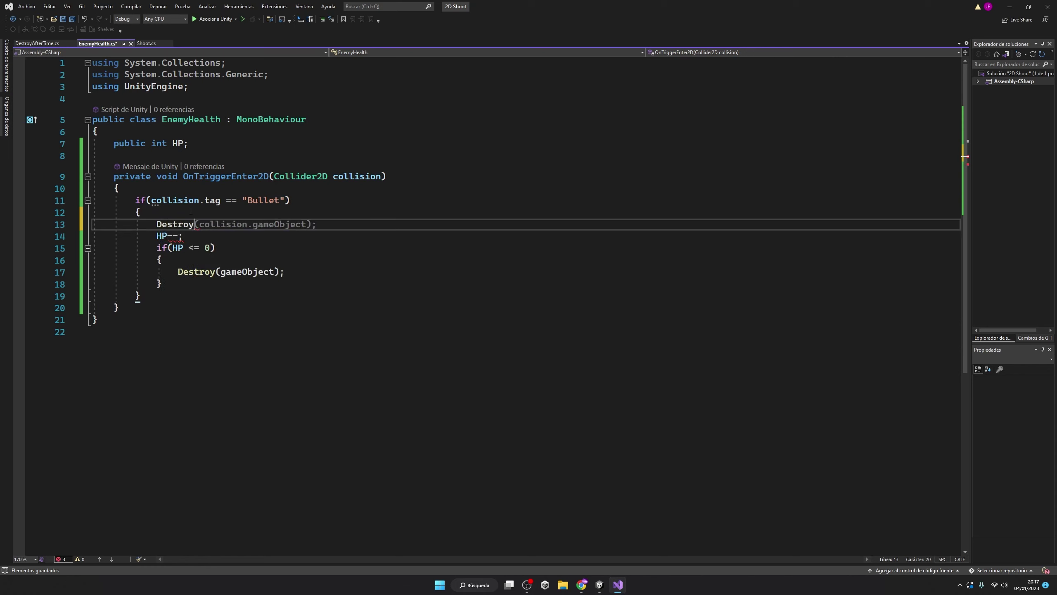
pyautogui.press('Tab')
pyautogui.hotkey('ctrl', 's')
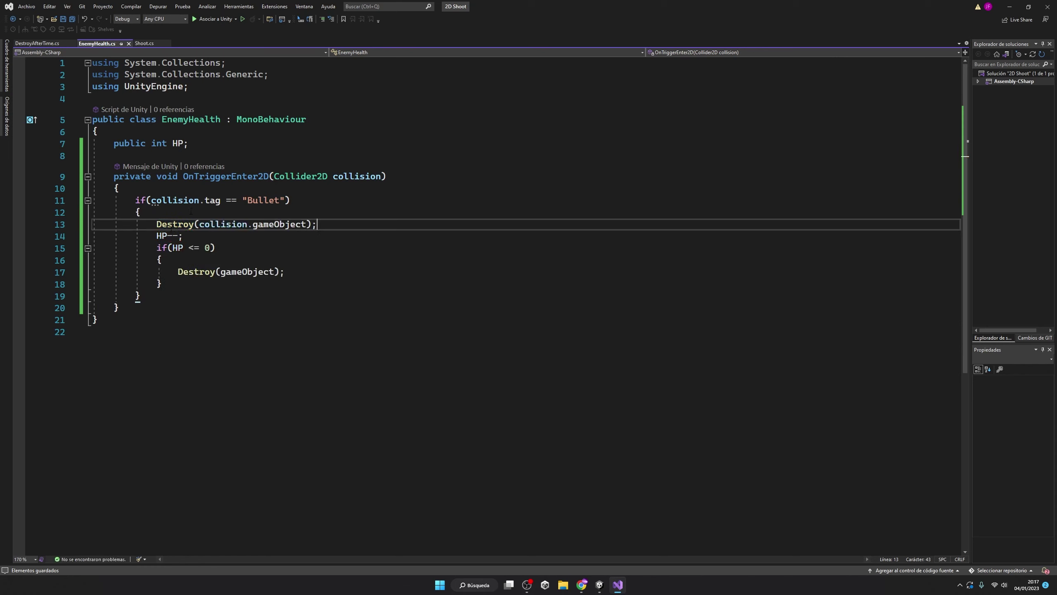
pyautogui.press('Return')
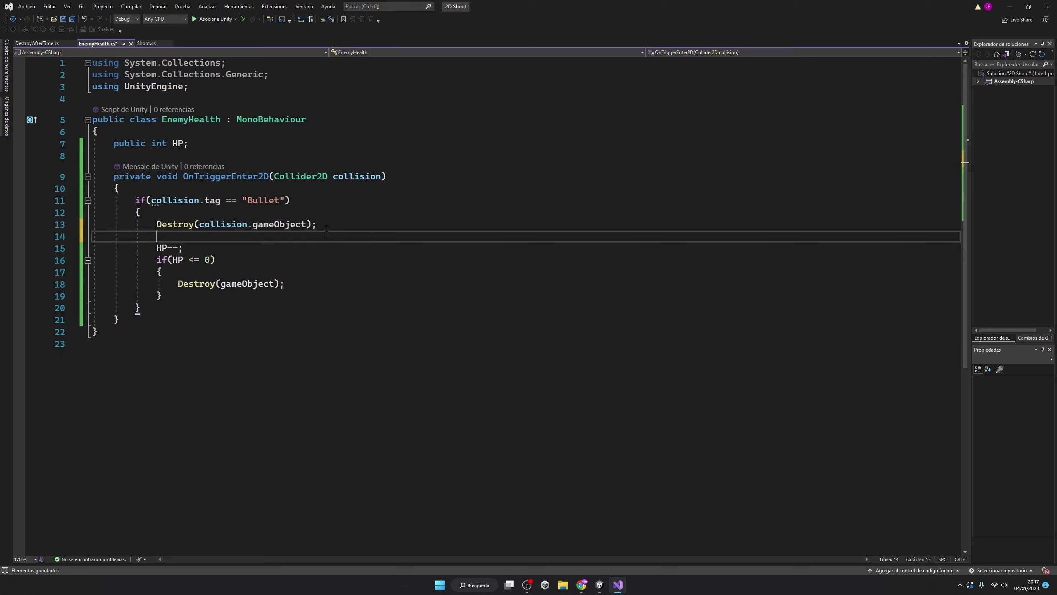
pyautogui.hotkey('ctrl', 's')
pyautogui.click(606, 586)
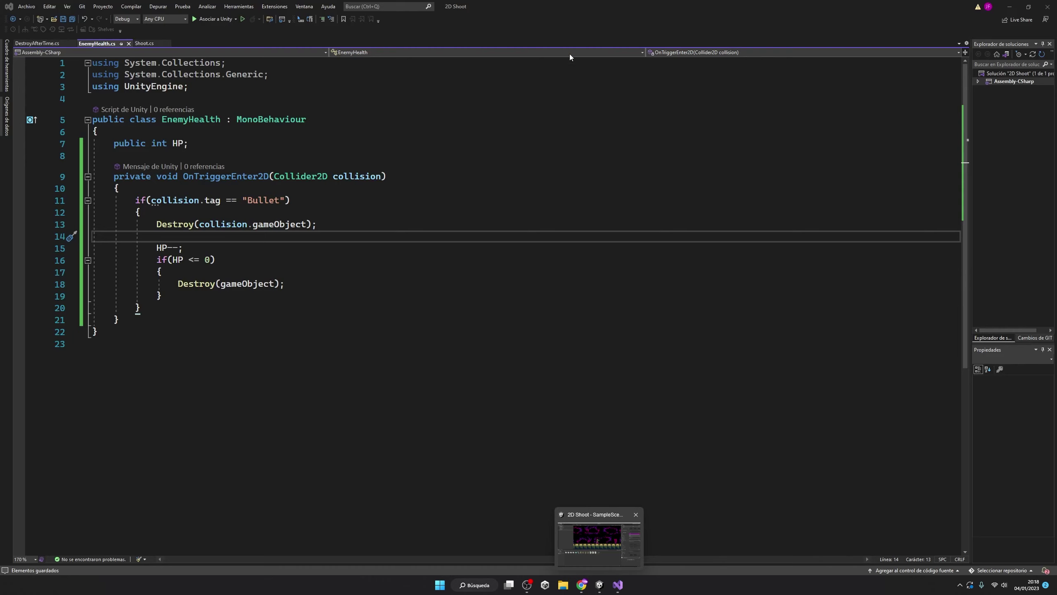
# Play-test the bullet hits, then change the Dummy's sprite colour to green (04FF00)
pyautogui.click(600, 540)
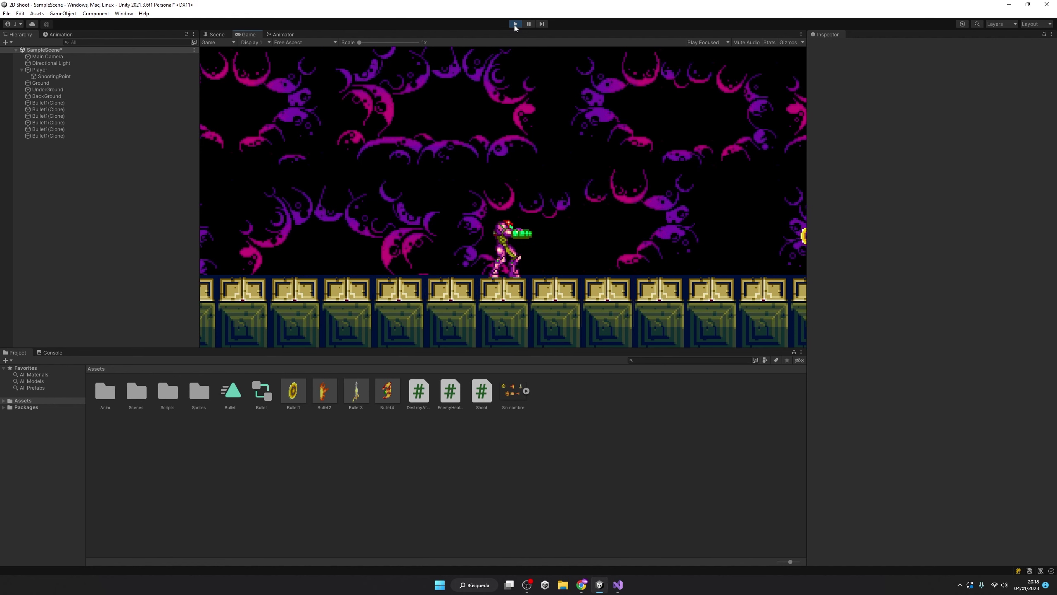
pyautogui.click(515, 25)
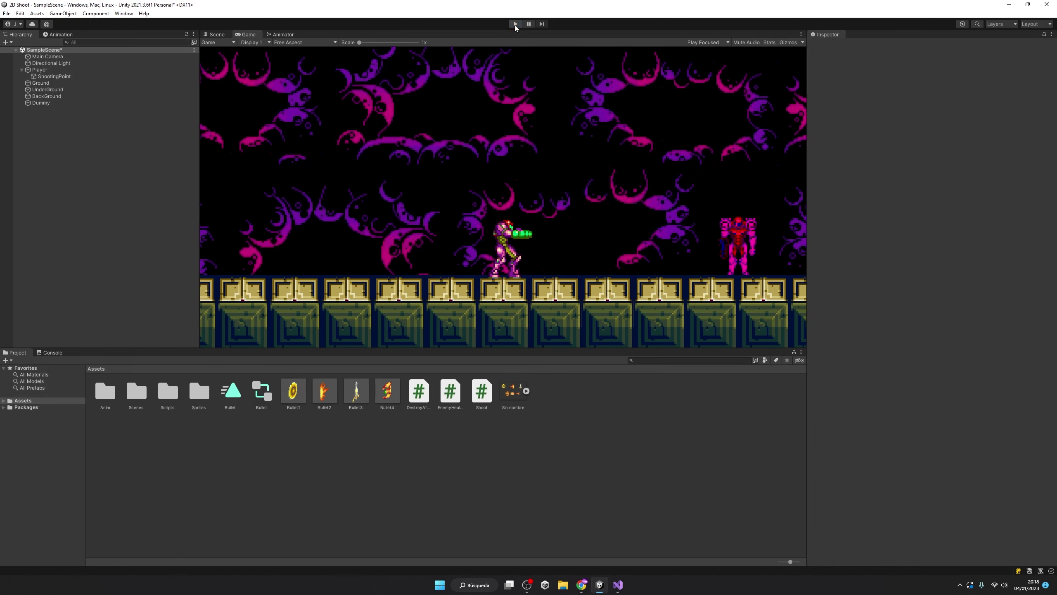
pyautogui.click(65, 103)
pyautogui.click(999, 153)
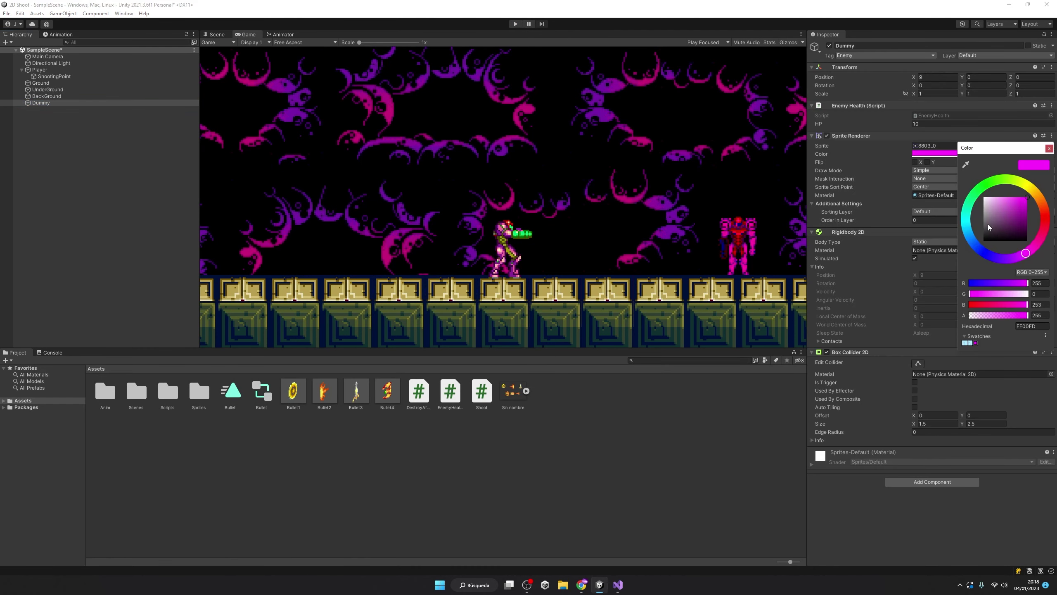
pyautogui.click(988, 188)
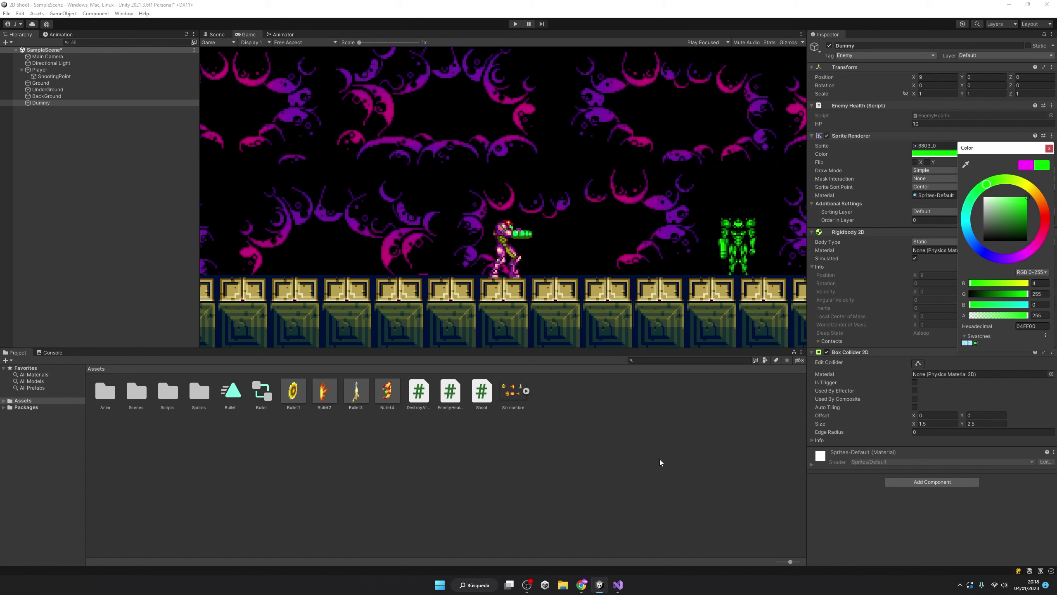
pyautogui.click(653, 437)
pyautogui.click(41, 103)
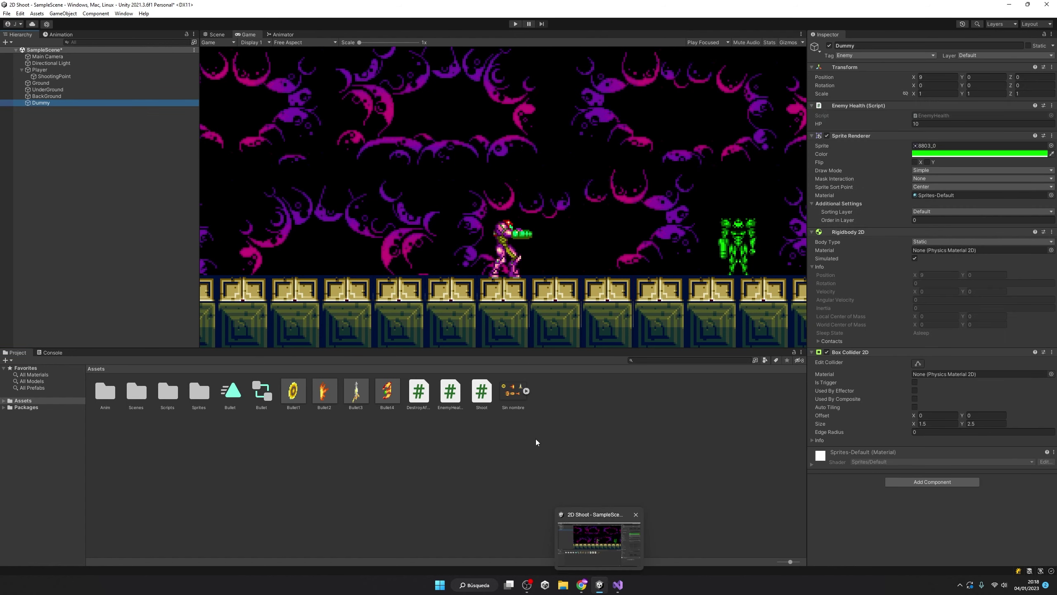
pyautogui.click(618, 585)
# Add public Color fields normalColor and hitColor below HP and save
pyautogui.click(204, 145)
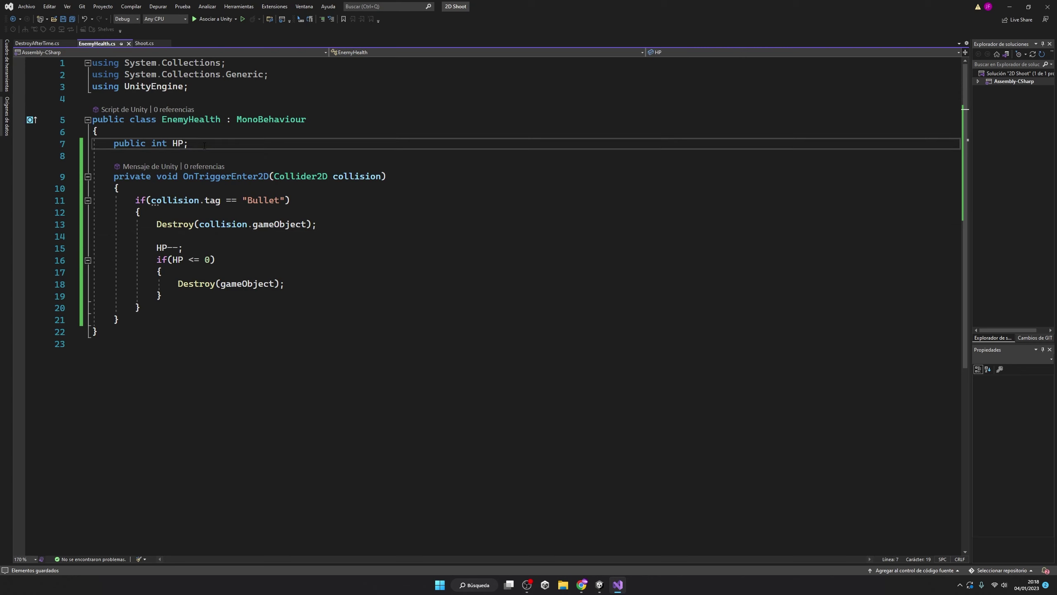
pyautogui.press('Return')
pyautogui.press('Return')
pyautogui.write('public')
pyautogui.write('Co')
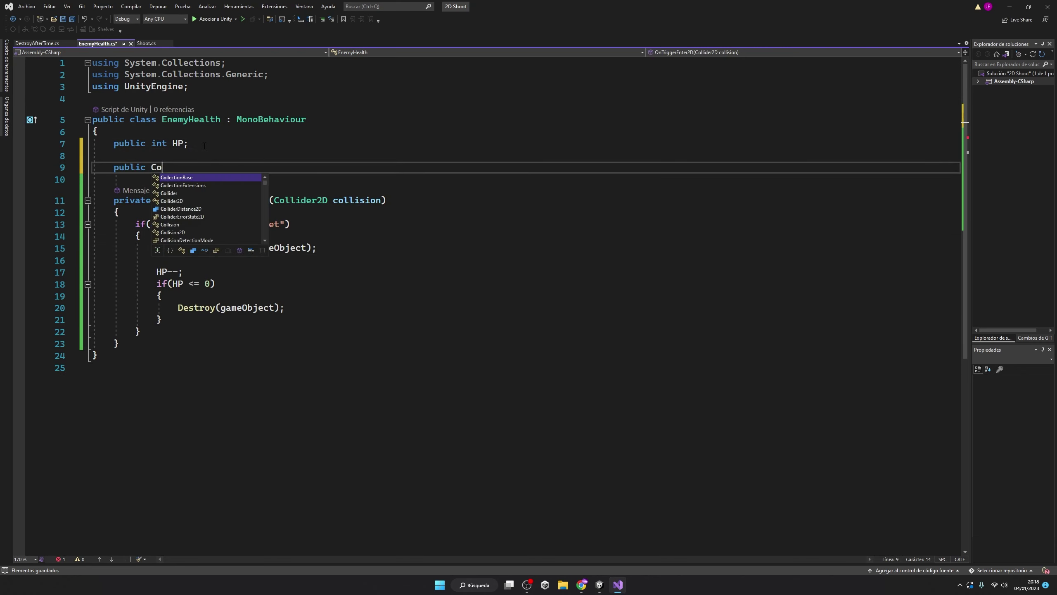
pyautogui.write('lor ')
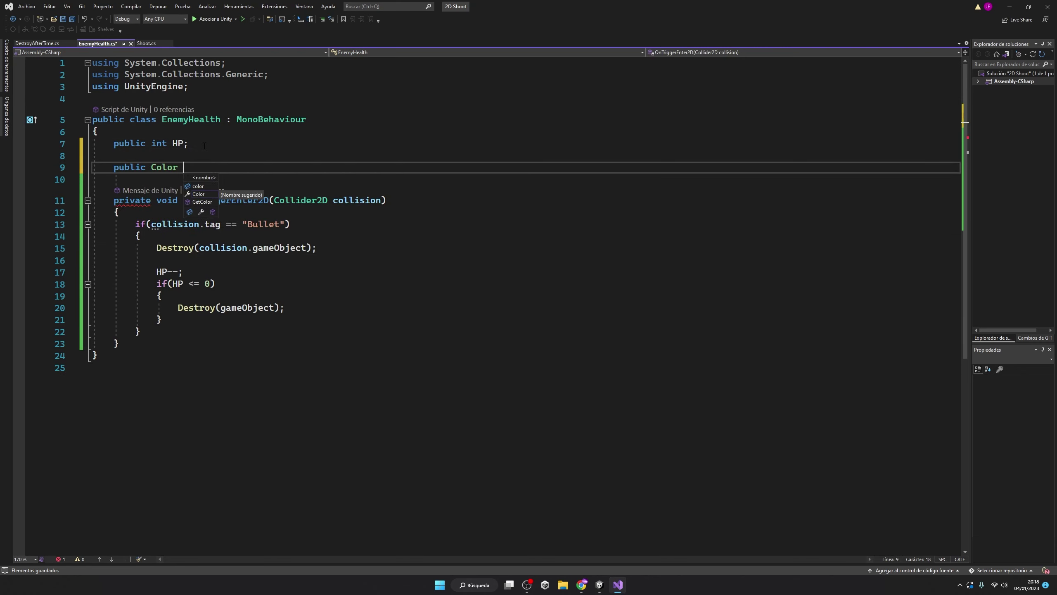
pyautogui.write('normal')
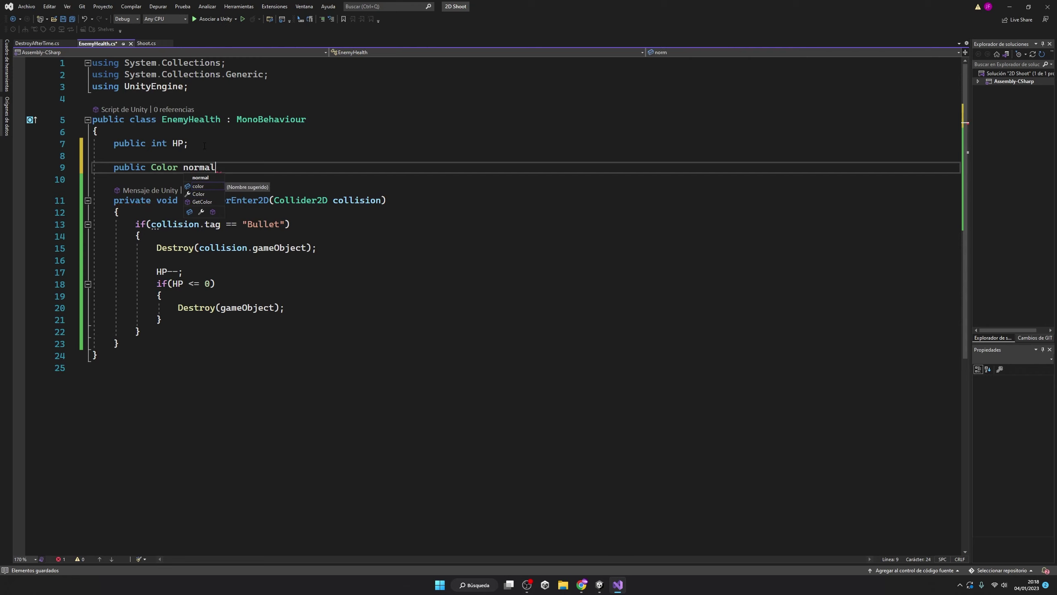
pyautogui.write('Color();')
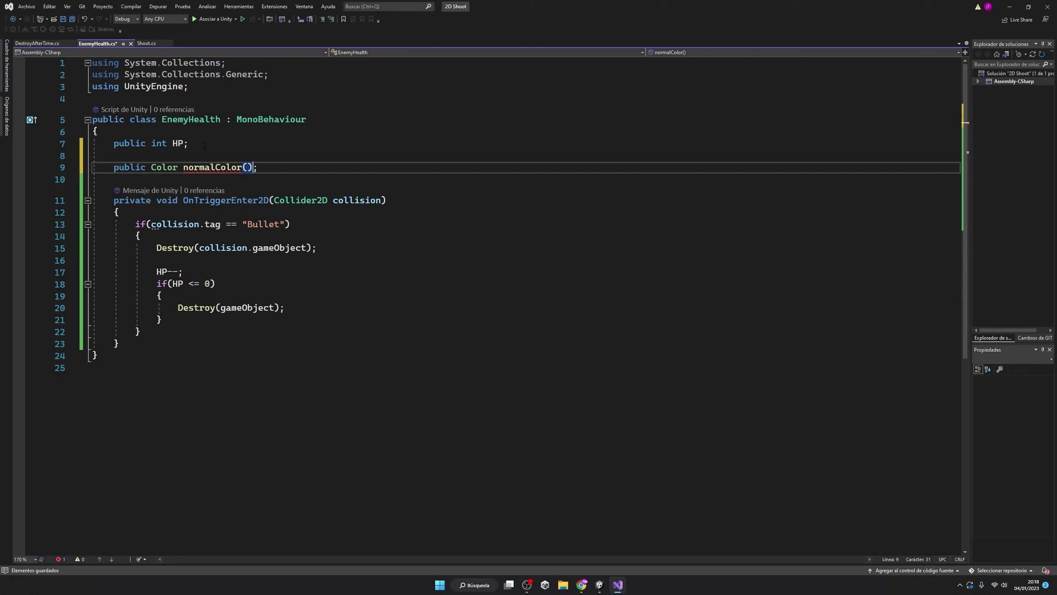
pyautogui.press('BackSpace')
pyautogui.press('BackSpace')
pyautogui.hotkey('ctrl', 'd')
pyautogui.moveTo(184, 179); pyautogui.dragTo(217, 179)
pyautogui.write('hoColor')
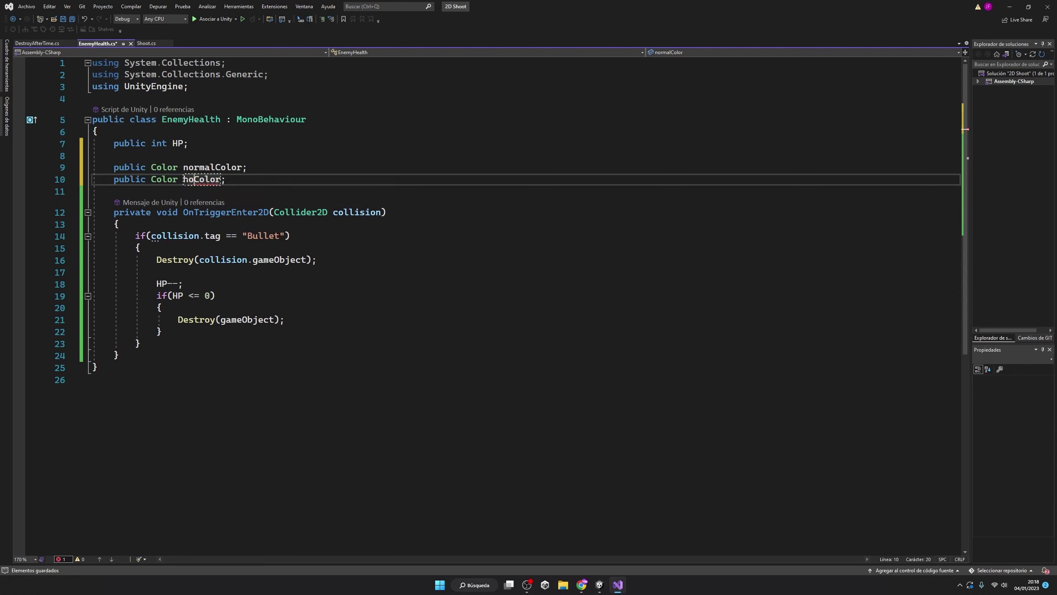
pyautogui.write('t')
pyautogui.hotkey('ctrl', 's')
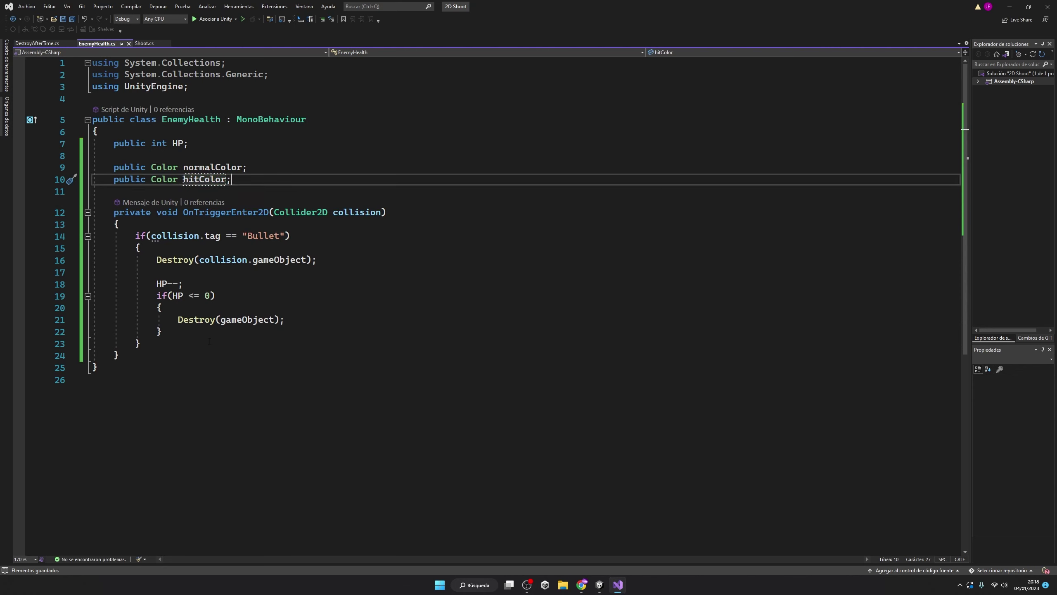
# Add an IEnumerator Hit() coroutine with four 0.2-second WaitForSeconds yields
pyautogui.click(145, 357)
pyautogui.press('Return')
pyautogui.press('Return')
pyautogui.write('start')
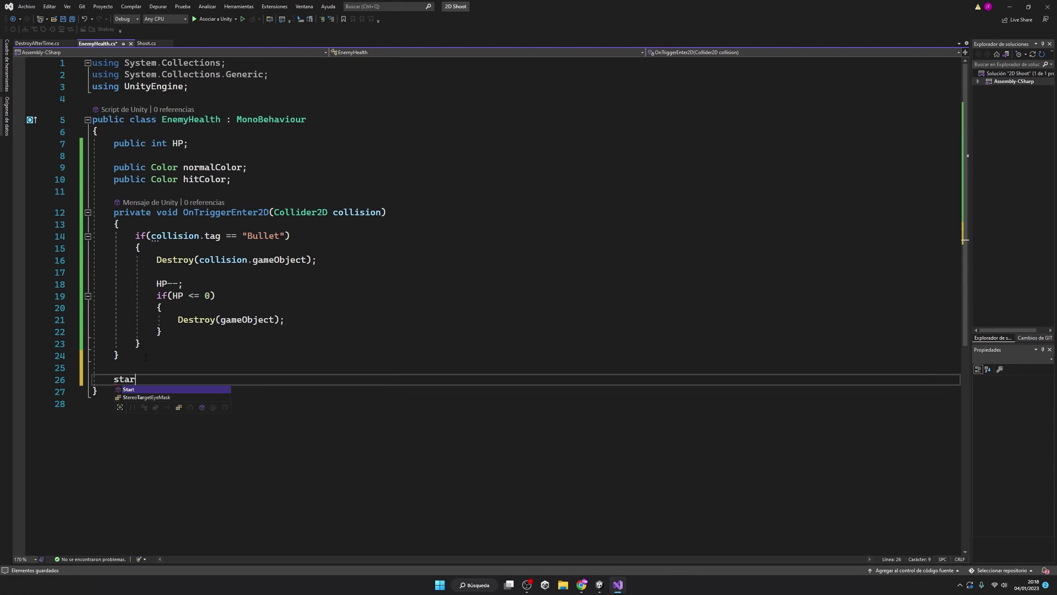
pyautogui.press('BackSpace')
pyautogui.press('BackSpace')
pyautogui.press('BackSpace')
pyautogui.write('IEn')
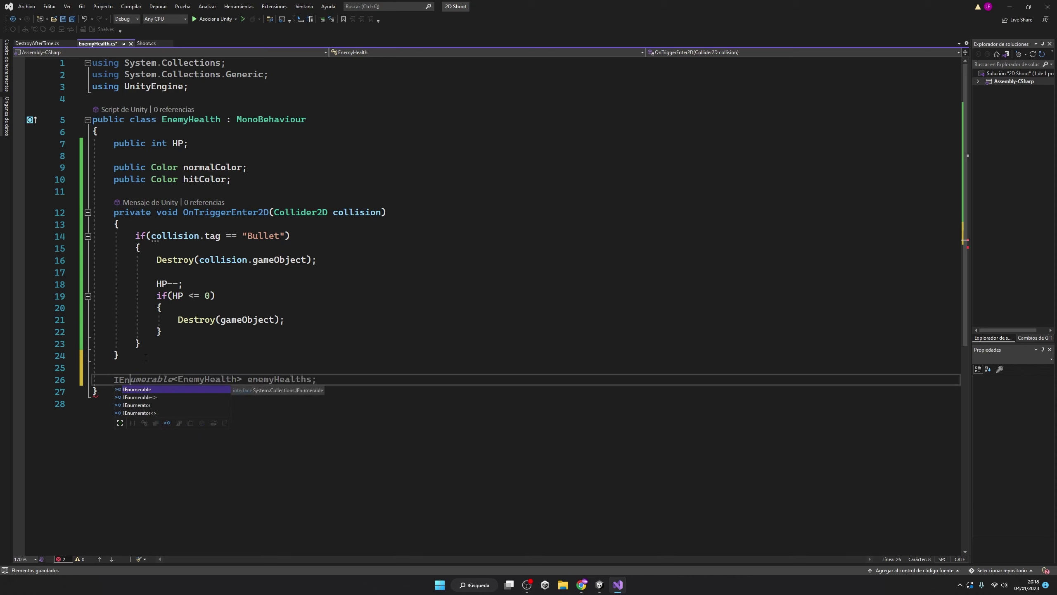
pyautogui.write('u')
pyautogui.press('Down')
pyautogui.press('Tab')
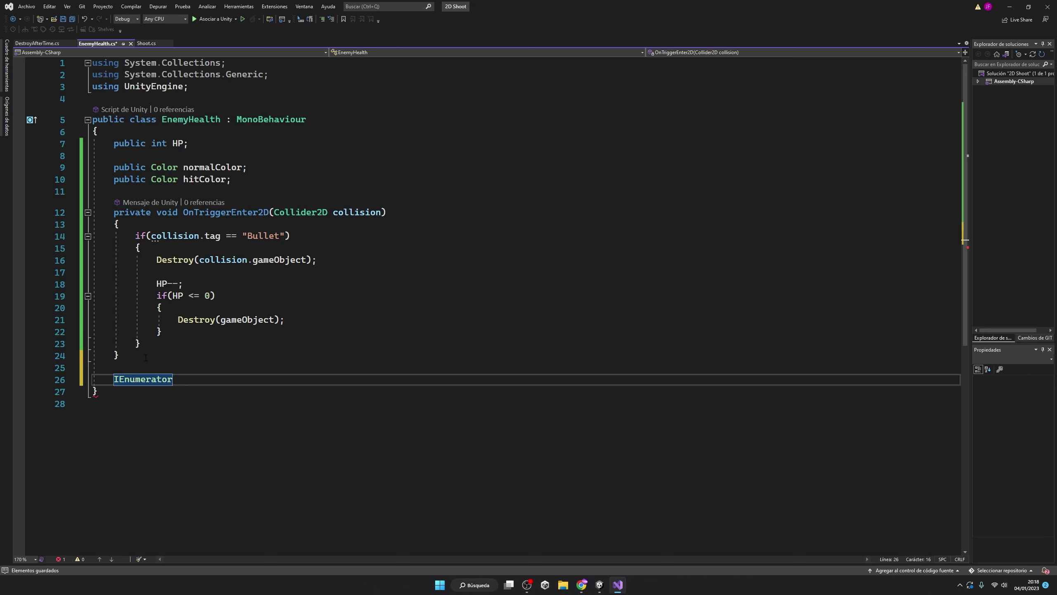
pyautogui.write('Hit(){')
pyautogui.press('Return')
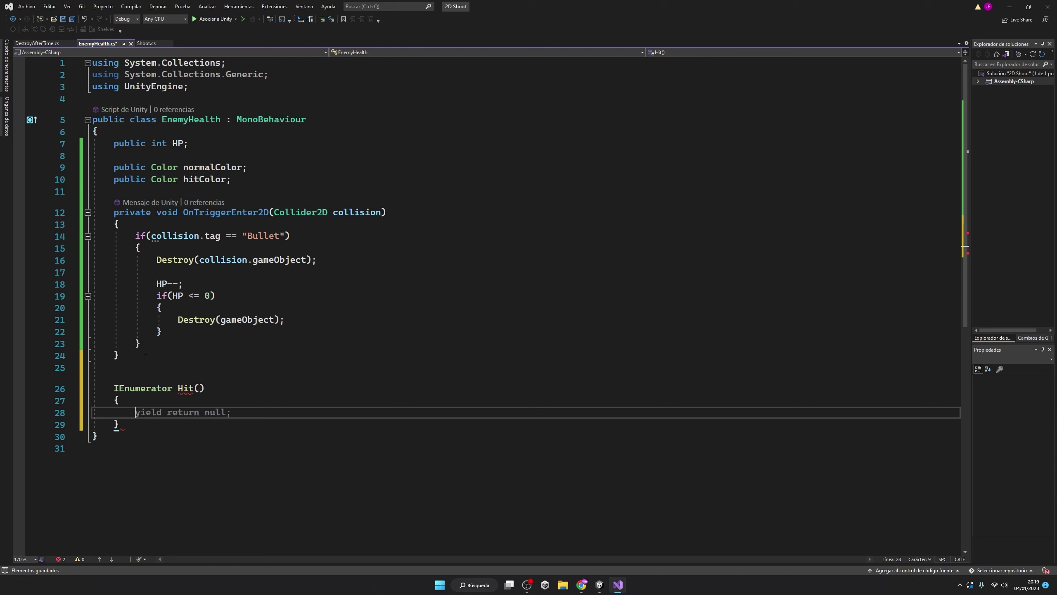
pyautogui.press('Tab')
pyautogui.doubleClick(208, 412)
pyautogui.write('ne')
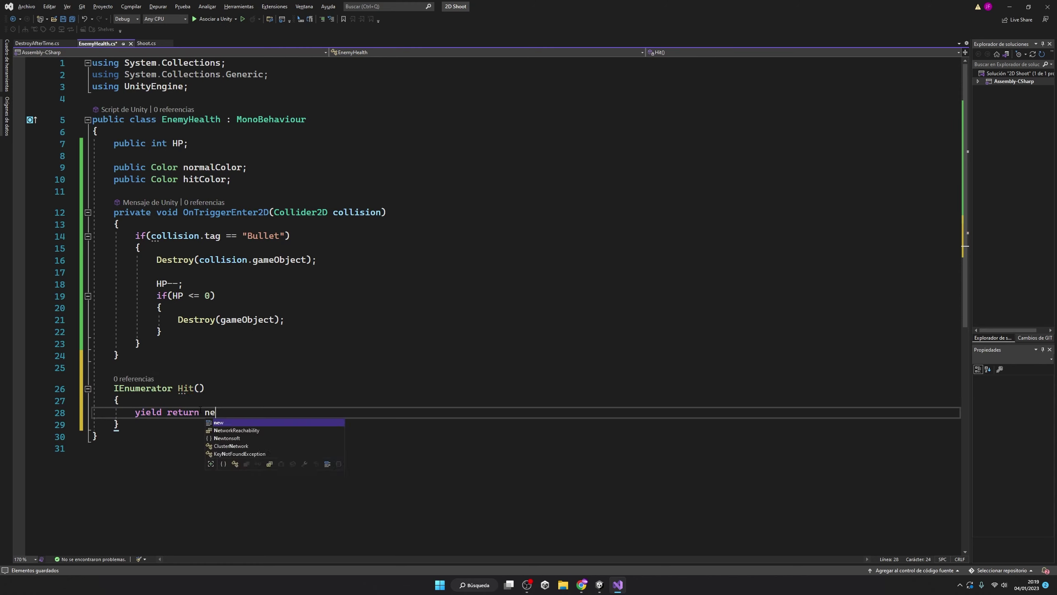
pyautogui.write('w waitfors(')
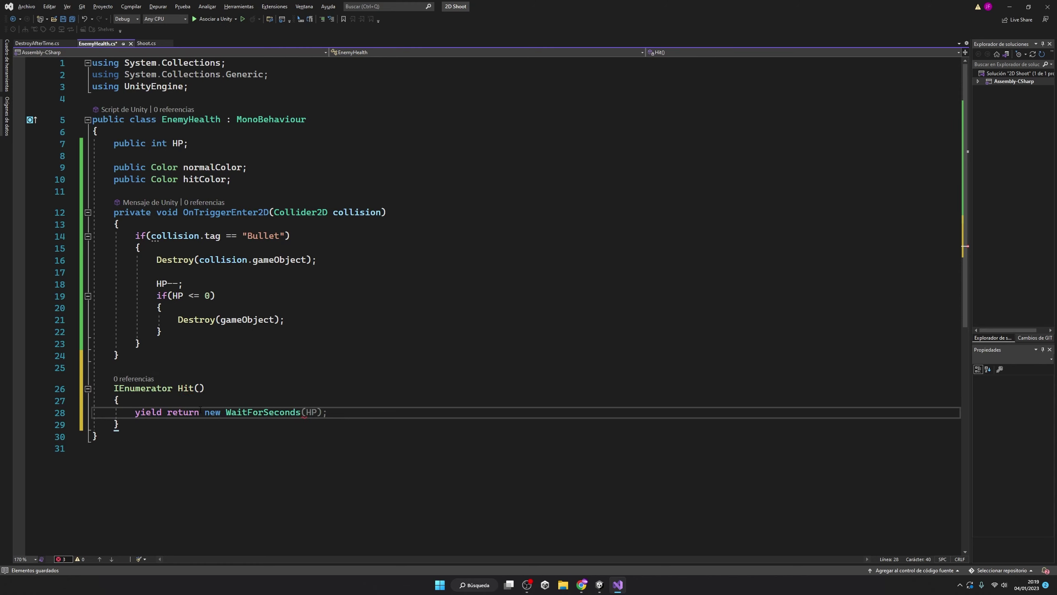
pyautogui.write('0.2f')
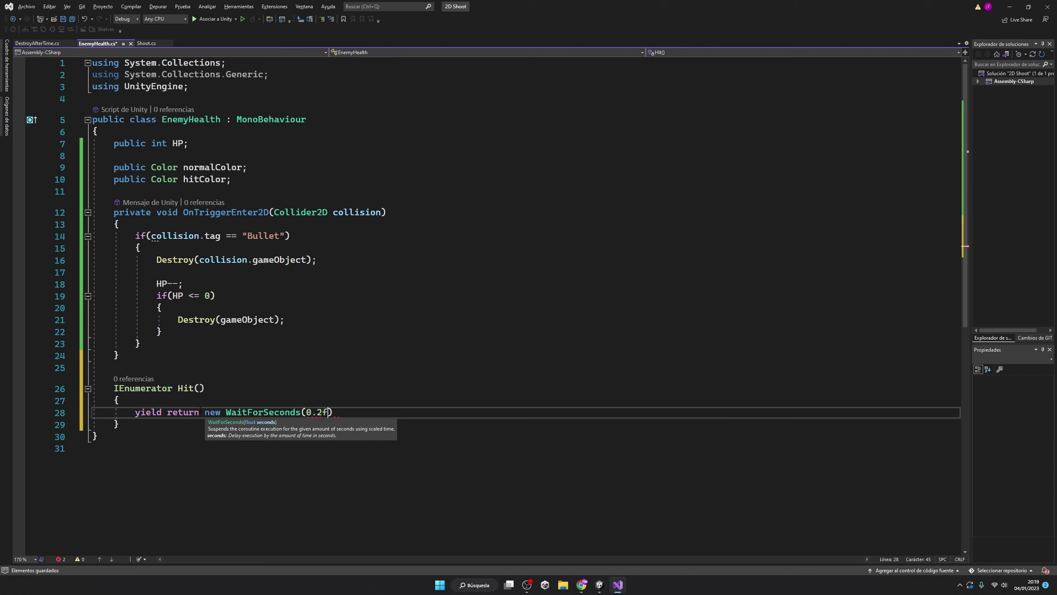
pyautogui.write(');')
pyautogui.hotkey('ctrl', 'd')
pyautogui.hotkey('ctrl', 'd')
pyautogui.hotkey('ctrl', 'd')
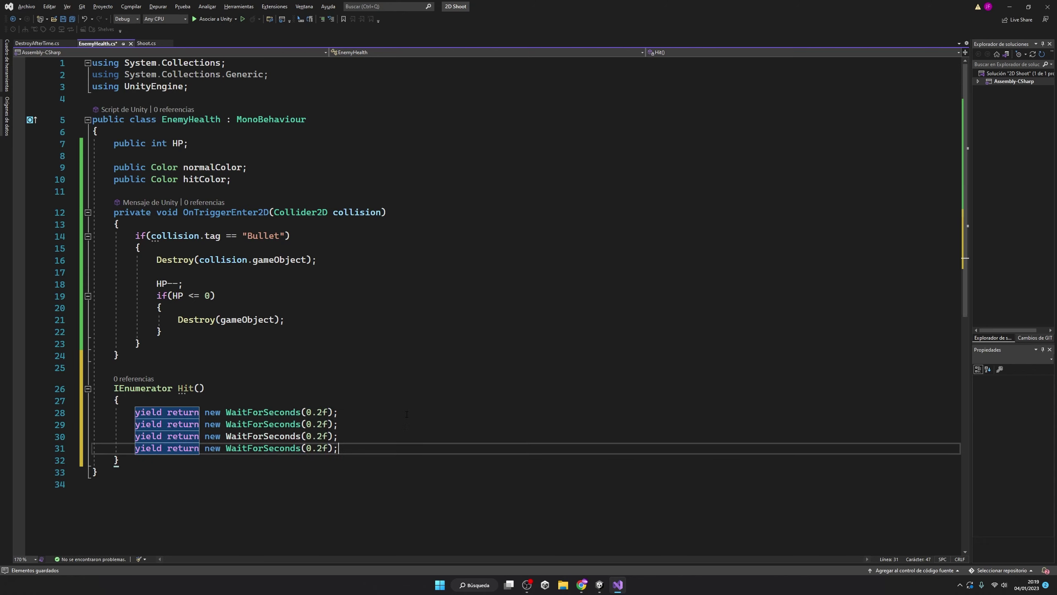
# Add a Start() method and a SpriteRenderer spriteRenderer field
pyautogui.click(244, 187)
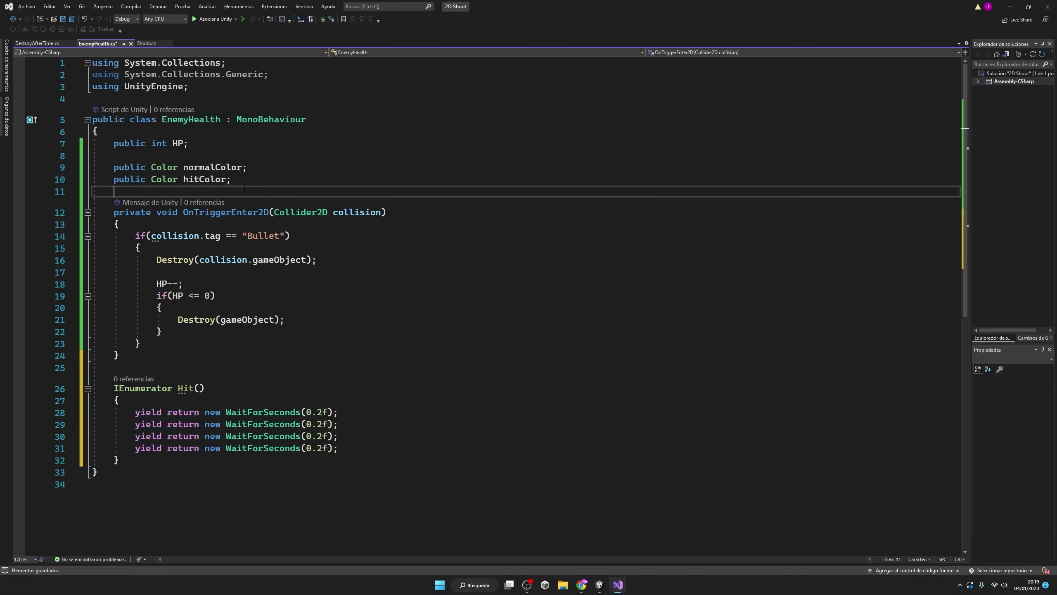
pyautogui.press('Return')
pyautogui.press('Return')
pyautogui.press('Up')
pyautogui.write('sta')
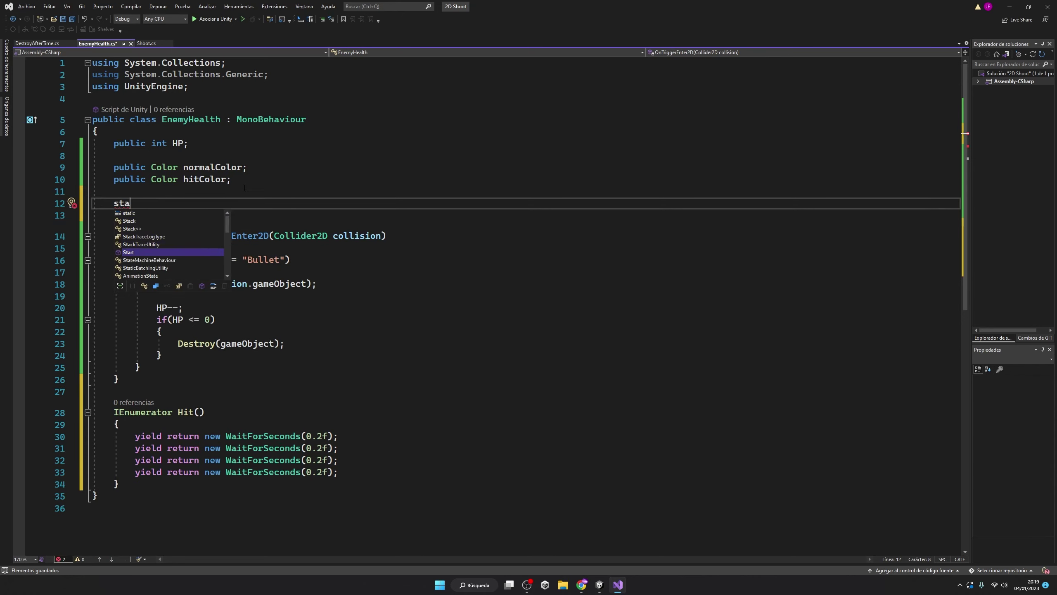
pyautogui.press('Tab')
pyautogui.click(240, 184)
pyautogui.press('Return')
pyautogui.press('Return')
pyautogui.write('spr')
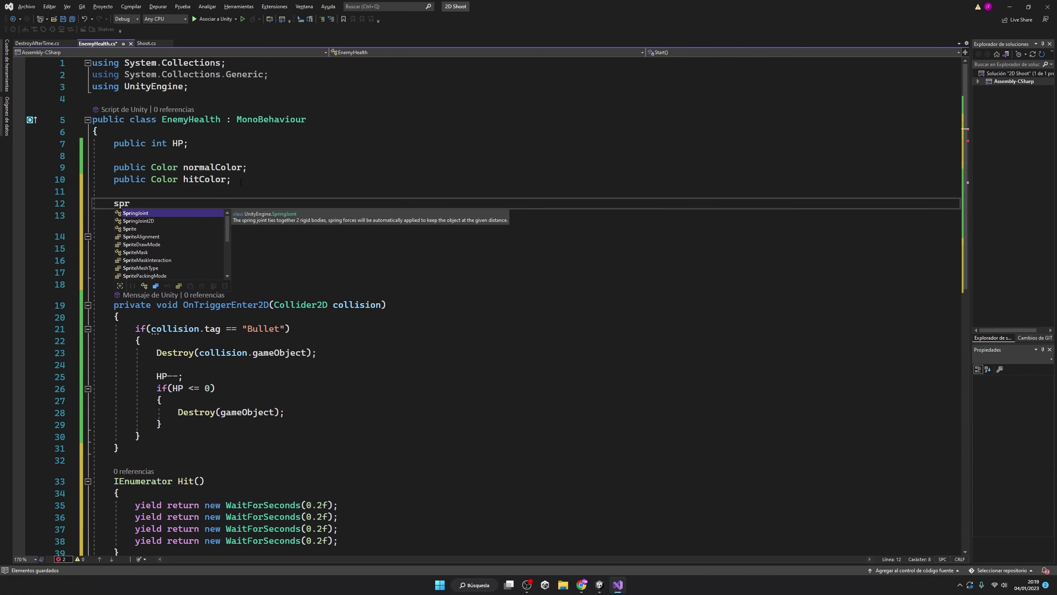
pyautogui.press('Tab')
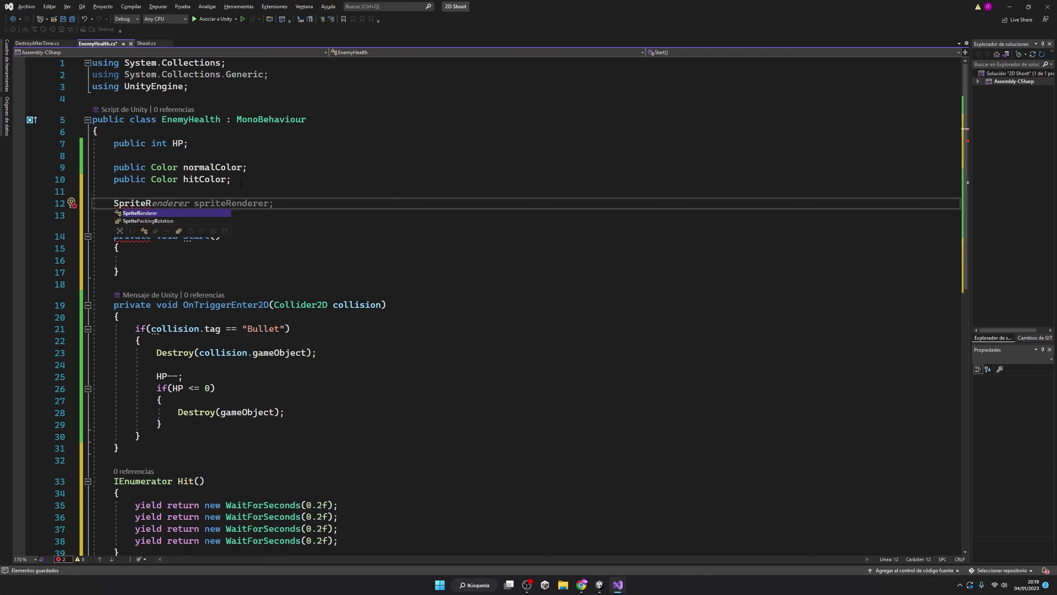
pyautogui.press('Tab')
# In Start(), assign spriteRenderer = GetComponent<SpriteRenderer>();
pyautogui.press('Tab')
pyautogui.click(166, 260)
pyautogui.write('s')
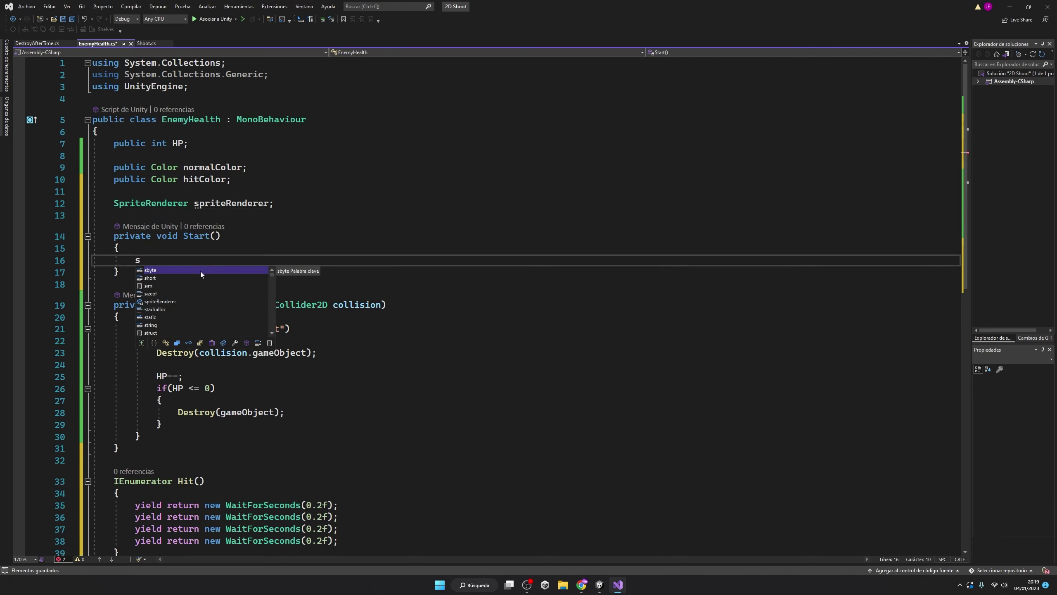
pyautogui.write('pr')
pyautogui.press('Tab')
pyautogui.press('Tab')
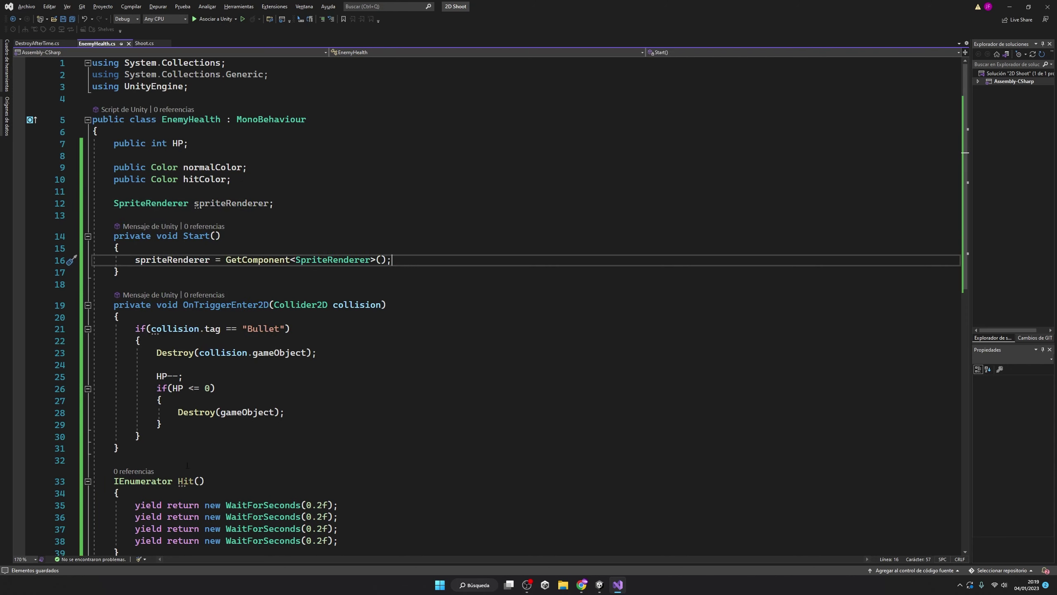
pyautogui.scroll(-5, 374, 317)
pyautogui.click(364, 328)
# In Hit(), set spriteRenderer.color to normalColor and hitColor after the two 0.2-second waits
pyautogui.press('Return')
pyautogui.write('s')
pyautogui.press('Tab')
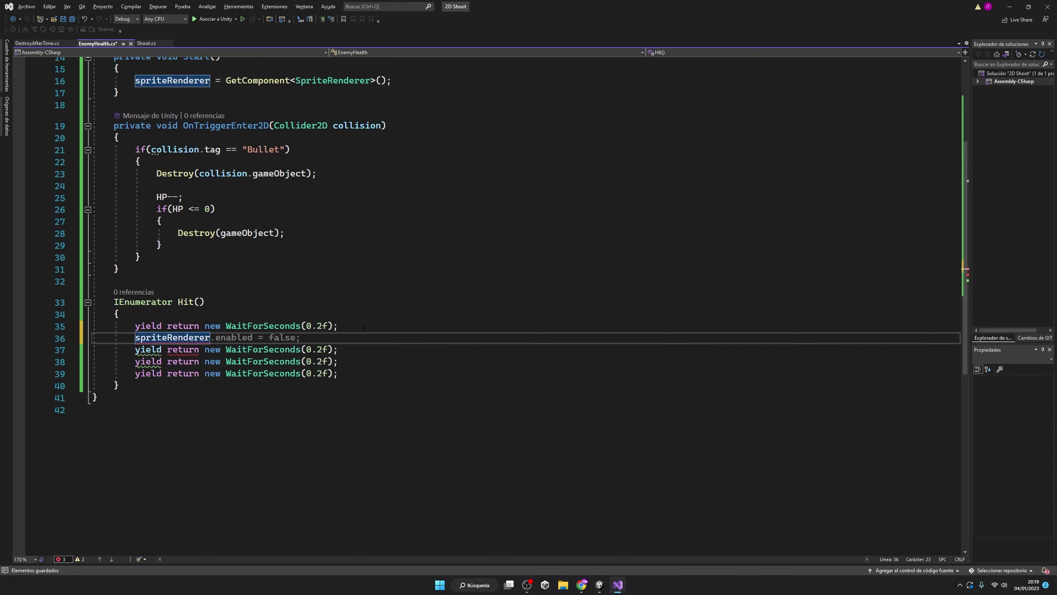
pyautogui.write('.c')
pyautogui.press('Tab')
pyautogui.press('Tab')
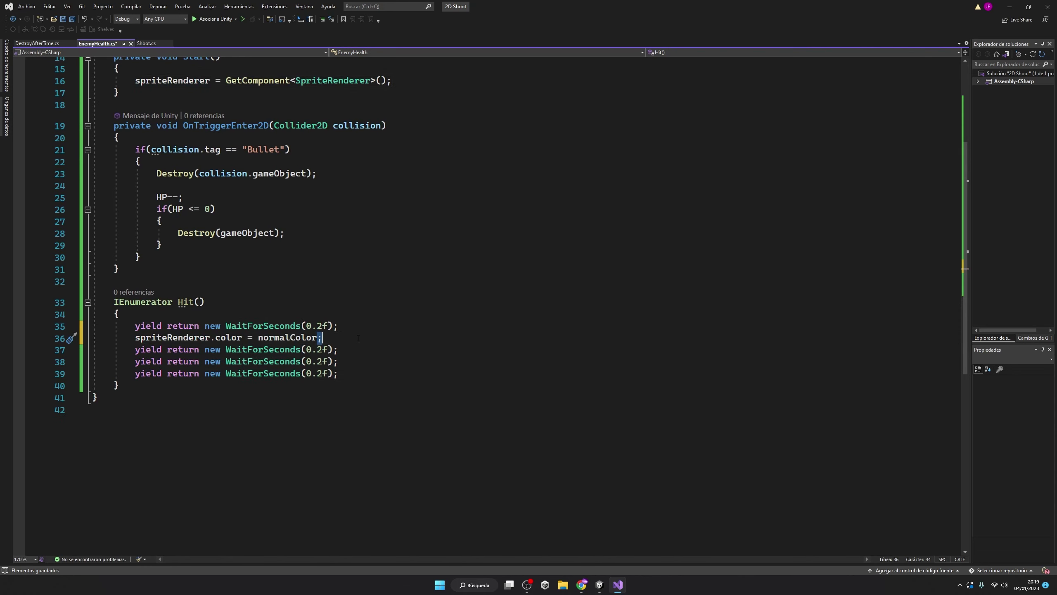
pyautogui.click(364, 353)
pyautogui.press('Return')
pyautogui.write('sp')
pyautogui.press('Tab')
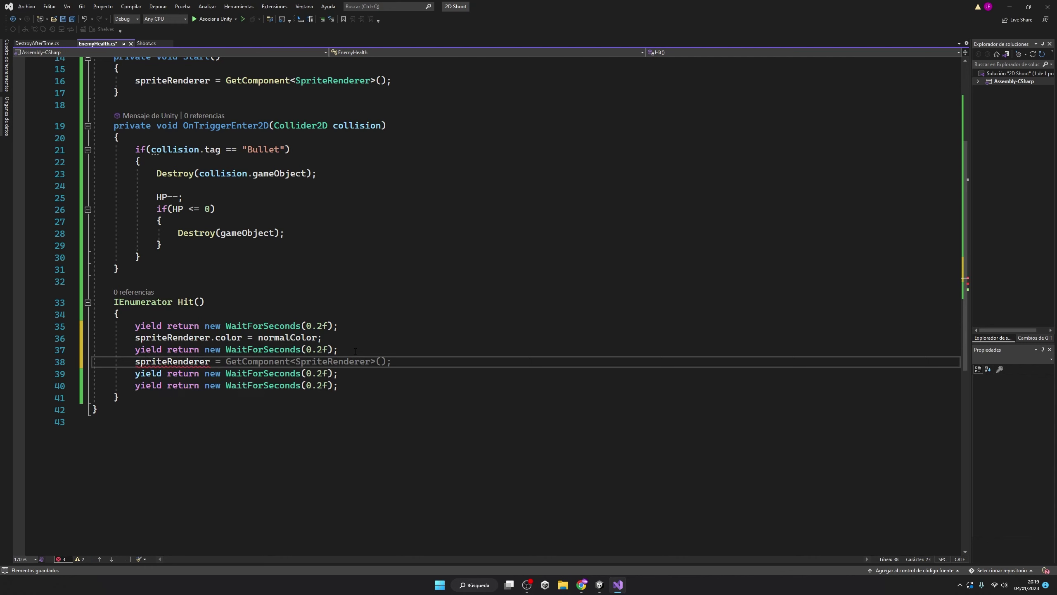
pyautogui.write('.ck')
pyautogui.press('Tab')
pyautogui.press('Tab')
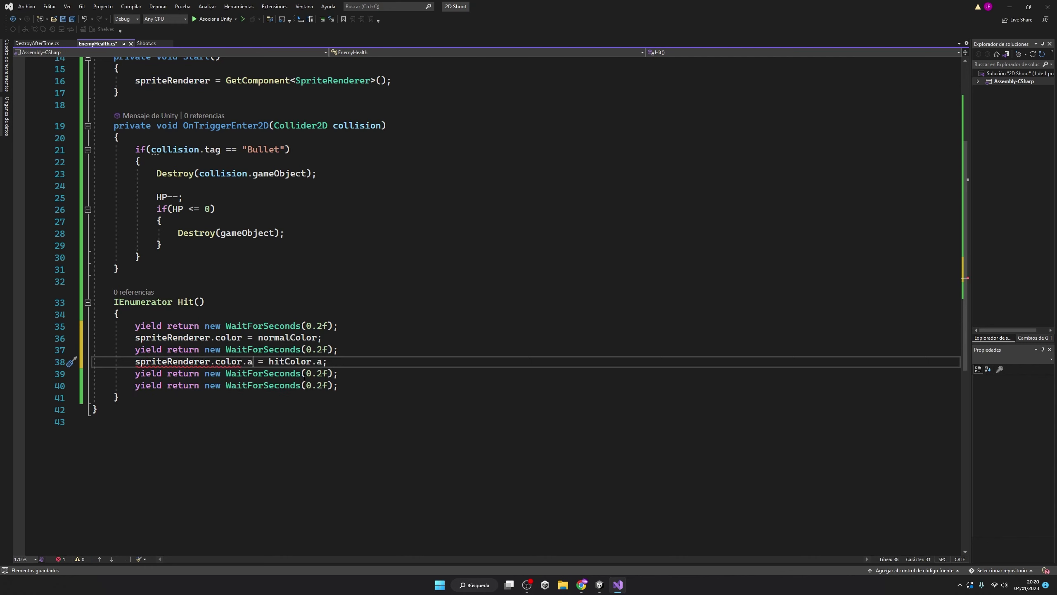
pyautogui.doubleClick(249, 361)
pyautogui.press('BackSpace')
pyautogui.press('BackSpace')
pyautogui.doubleClick(311, 361)
pyautogui.press('BackSpace')
pyautogui.press('BackSpace')
# Remove leftover wait lines, duplicate the four-line flash sequence, fix indentation, and save EnemyHealth
pyautogui.click(329, 366)
pyautogui.moveTo(93, 370)
pyautogui.mouseDown()
pyautogui.moveTo(339, 387)
pyautogui.moveTo(65, 329)
pyautogui.mouseUp()
pyautogui.press('Delete')
pyautogui.hotkey('ctrl', 'c')
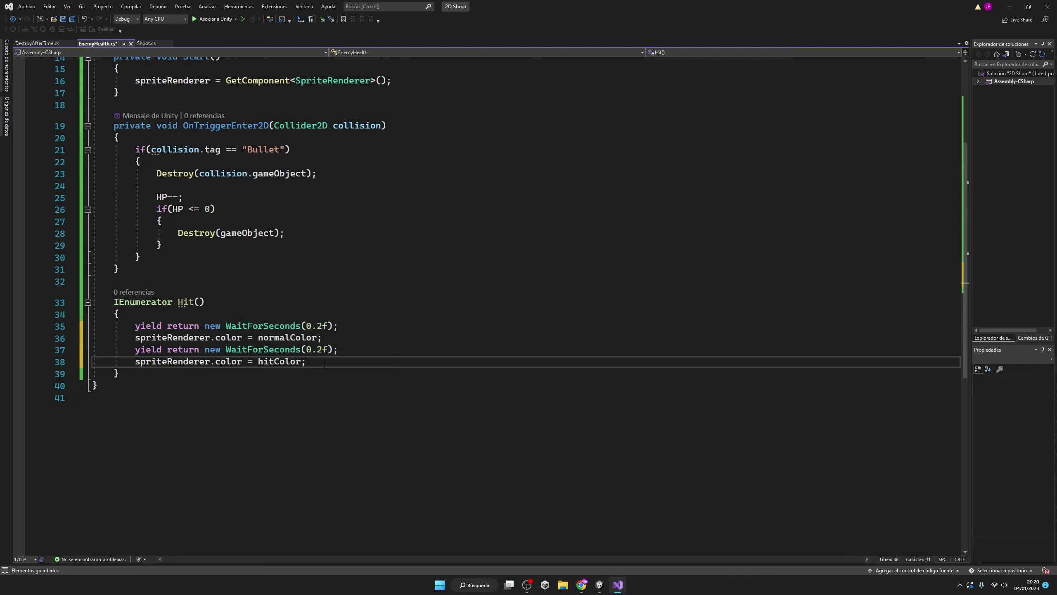
pyautogui.hotkey('ctrl', 'v')
pyautogui.hotkey('alt', 'Down')
pyautogui.hotkey('alt', 'Down')
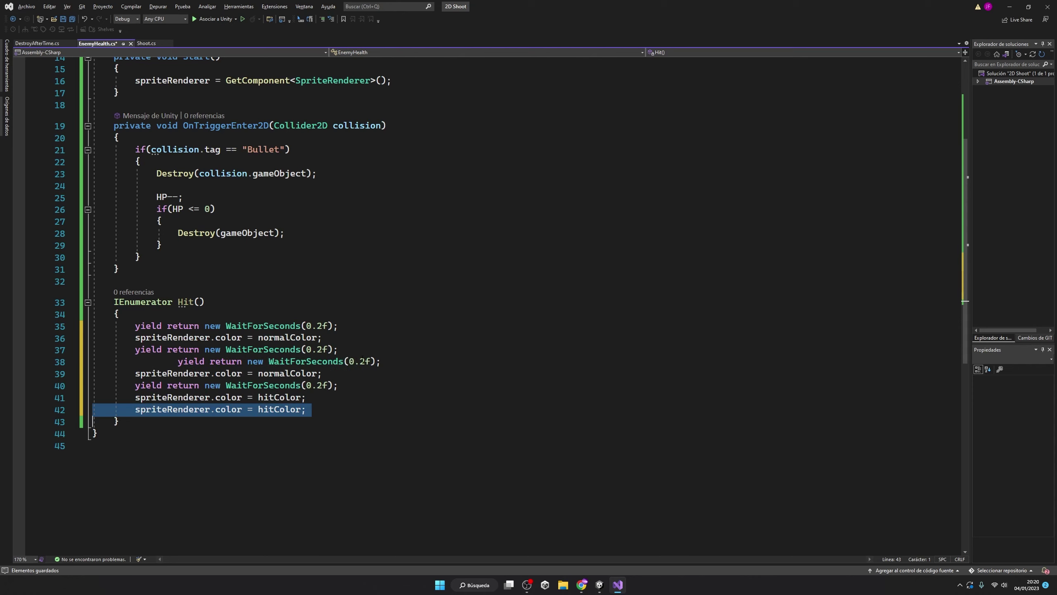
pyautogui.press('Delete')
pyautogui.click(178, 361)
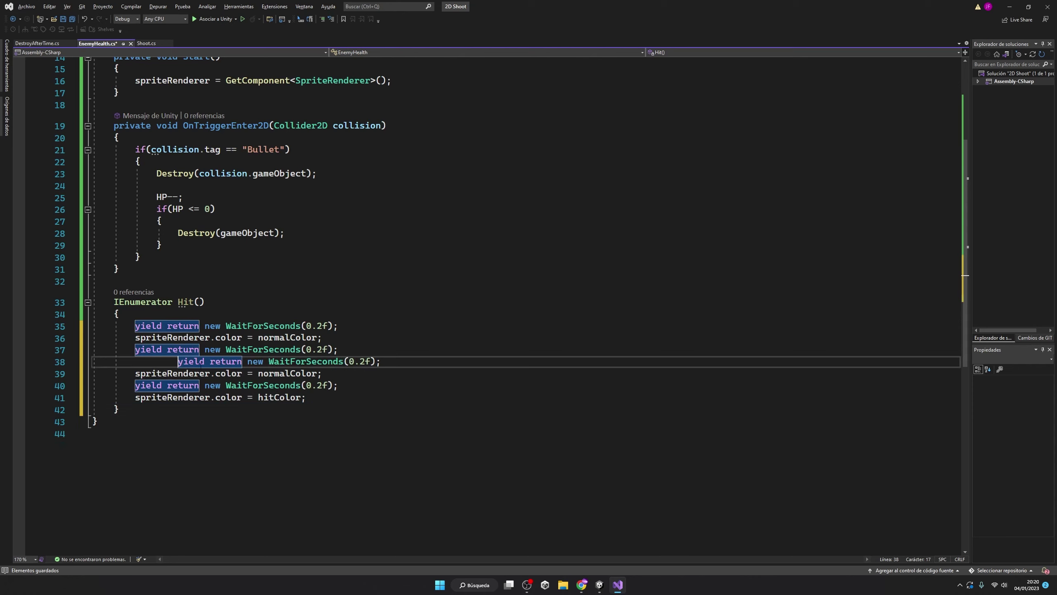
pyautogui.hotkey('shift', 'Tab')
pyautogui.click(355, 350)
pyautogui.press('Return')
pyautogui.hotkey('ctrl', 'v')
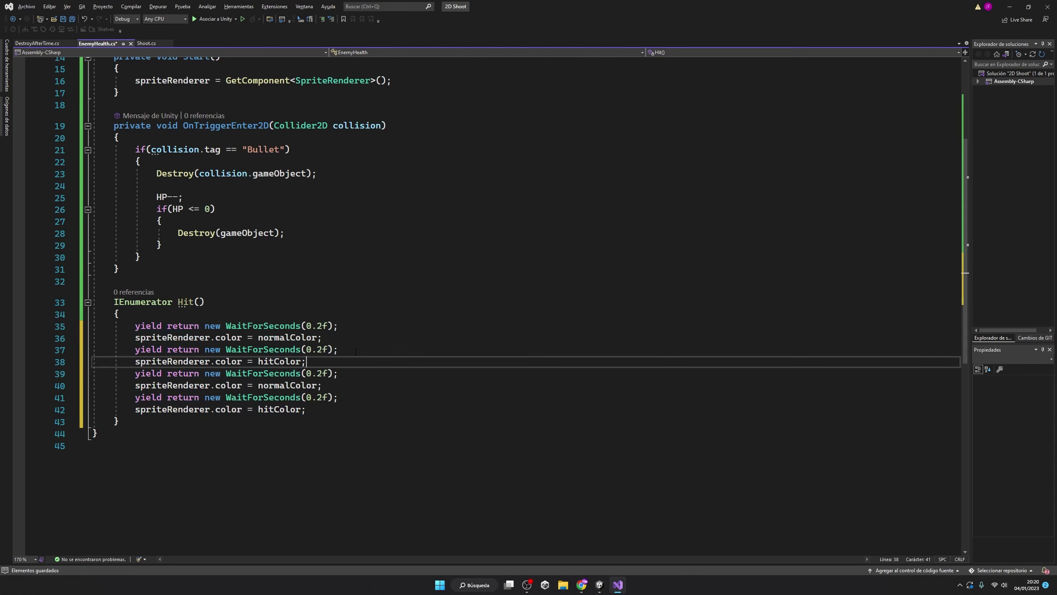
pyautogui.hotkey('ctrl', 's')
pyautogui.click(170, 247)
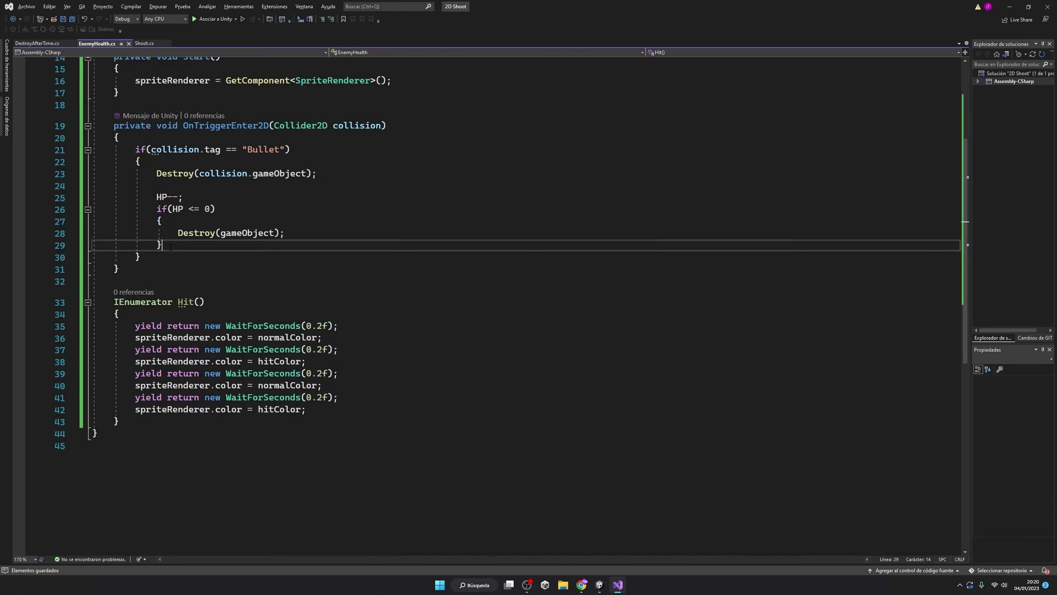
# In OnTriggerEnter2D, add StopAllCoroutines(); and StartCoroutine(Hit()); after the HP check
pyautogui.press('Return')
pyautogui.write('sta')
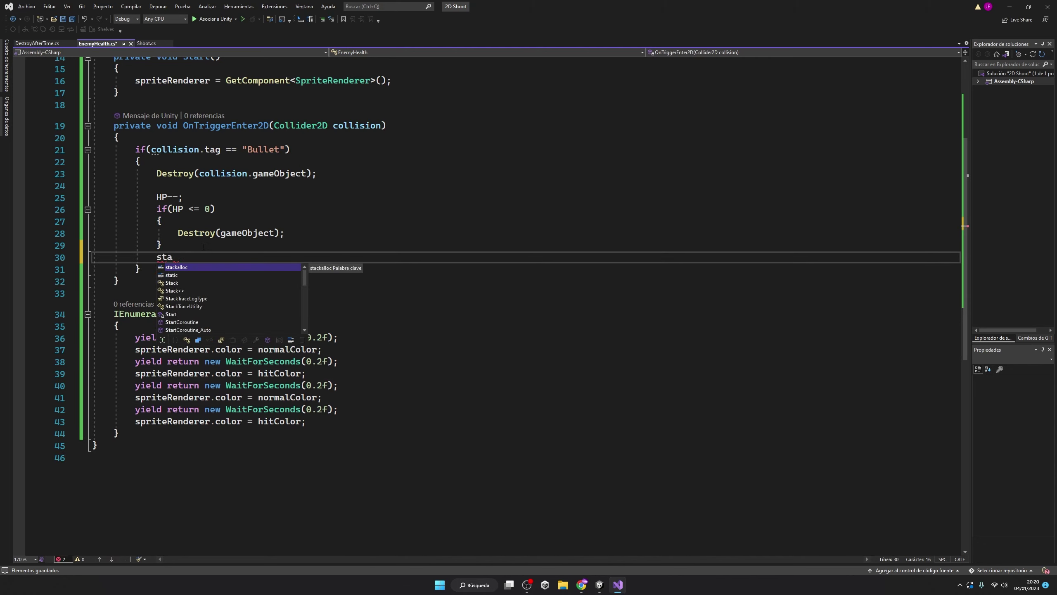
pyautogui.press('Down')
pyautogui.press('Down')
pyautogui.press('Down')
pyautogui.press('Tab')
pyautogui.moveTo(177, 313); pyautogui.dragTo(206, 313)
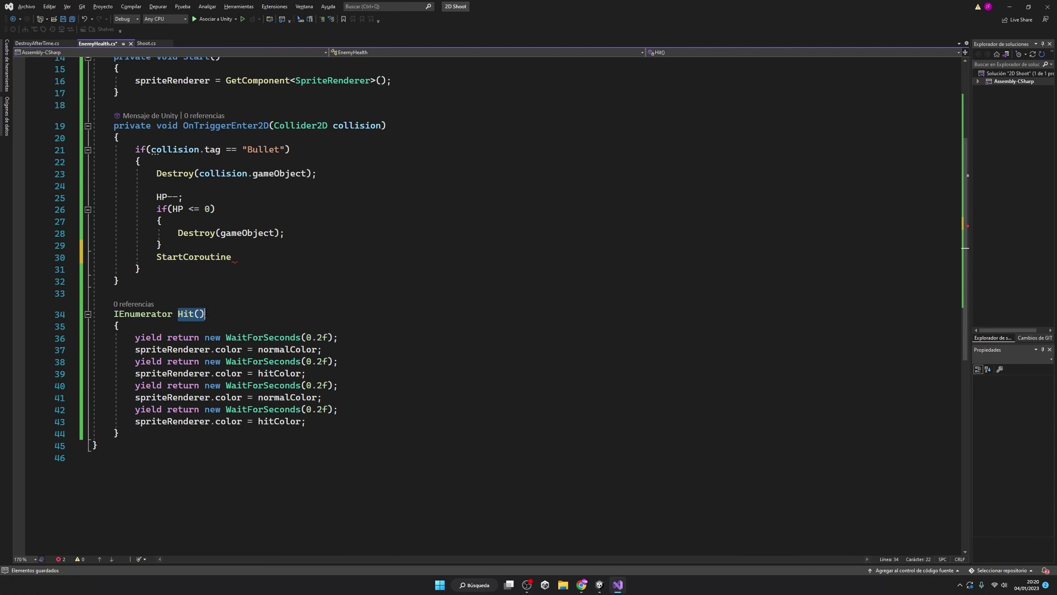
pyautogui.click(233, 257)
pyautogui.write('(')
pyautogui.hotkey('ctrl', 'v')
pyautogui.write(')')
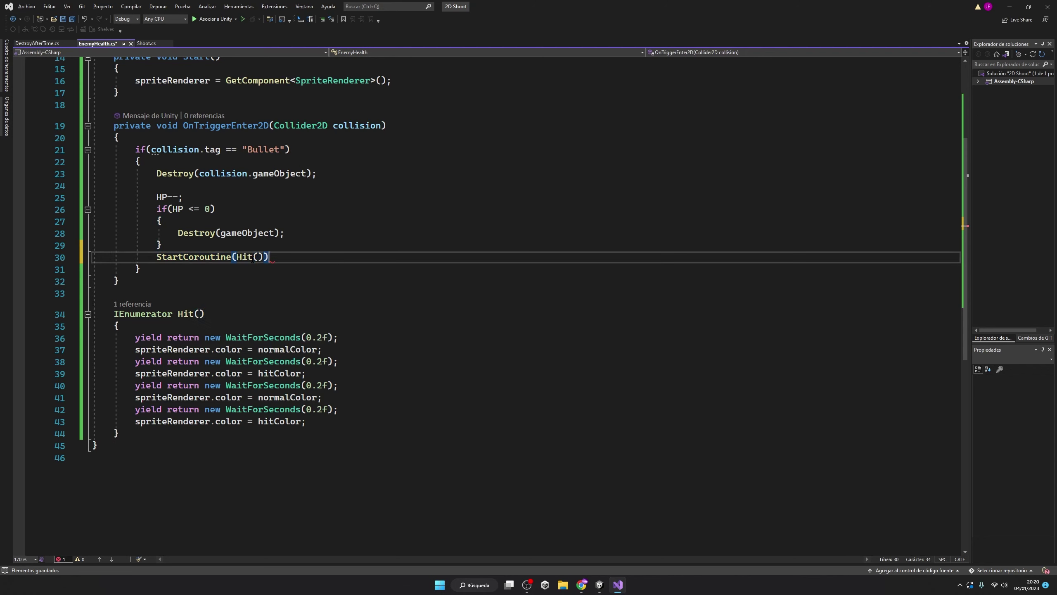
pyautogui.hotkey('ctrl', 'Return')
pyautogui.write('St')
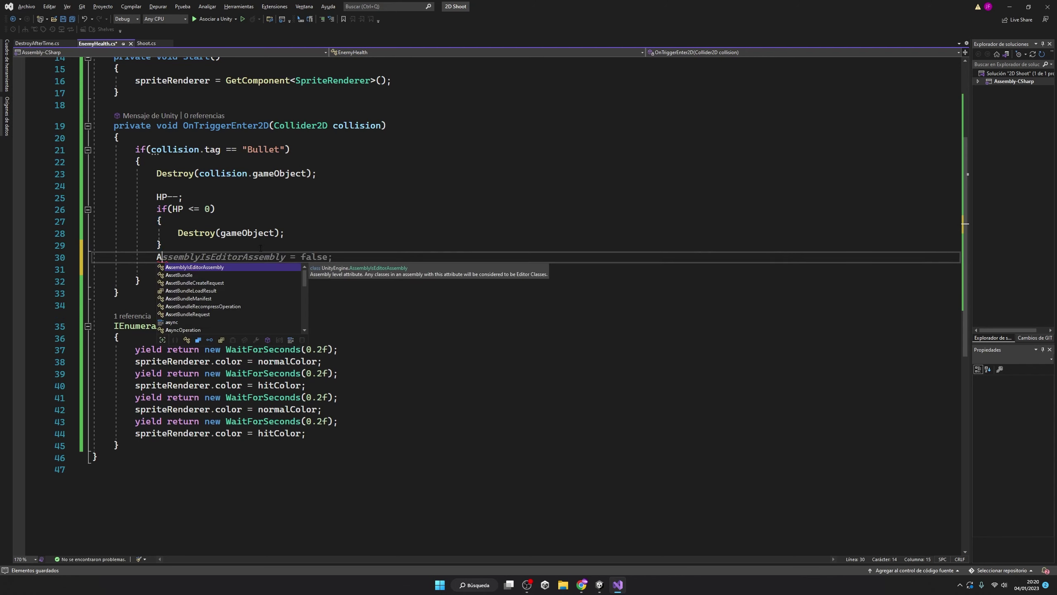
pyautogui.write('opAllCoroutines();')
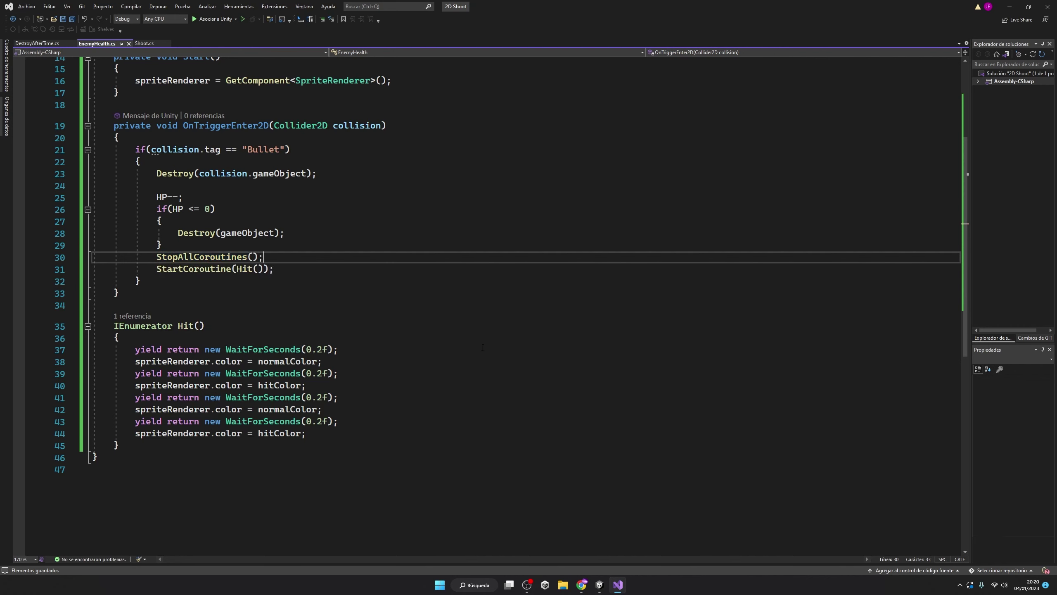
# Reorder Hit() to start with hitColor, moving the wait and normalColor pair to the end
pyautogui.moveTo(322, 361); pyautogui.dragTo(7, 350)
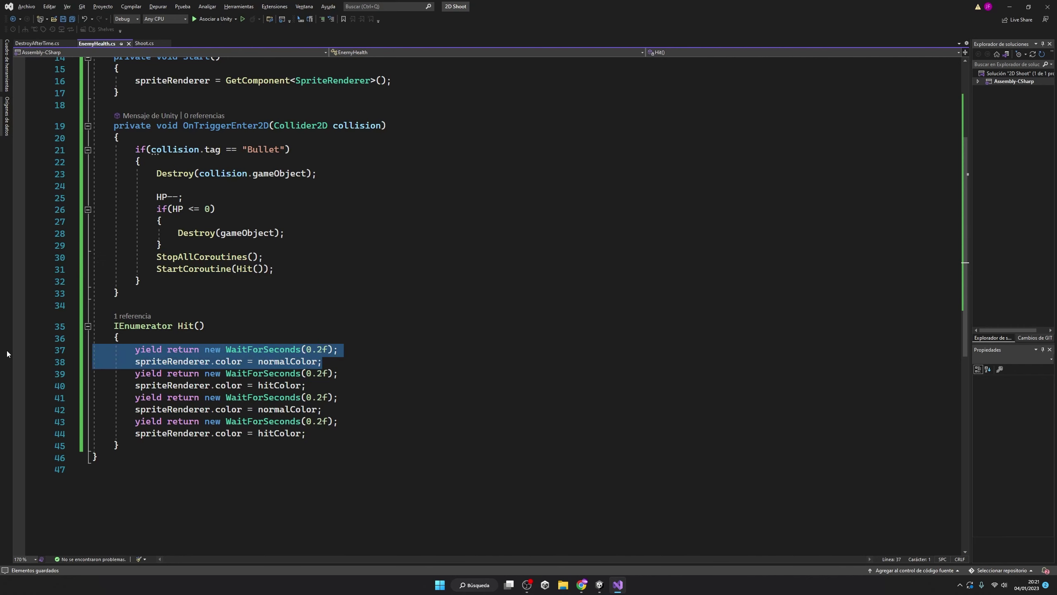
pyautogui.press('Delete')
pyautogui.press('BackSpace')
pyautogui.click(317, 406)
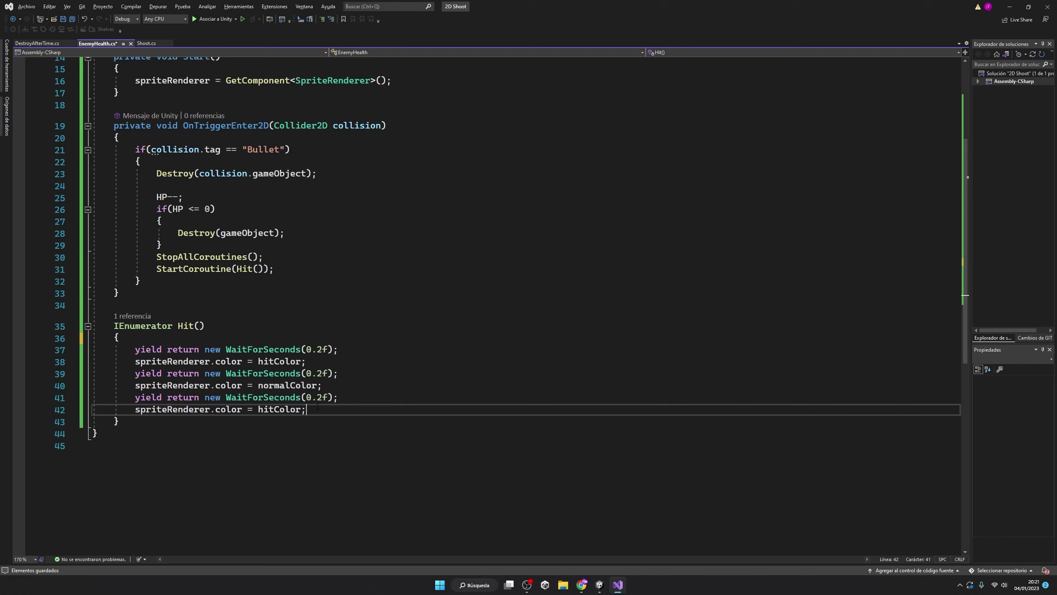
pyautogui.press('Return')
pyautogui.hotkey('ctrl', 'v')
# Change all four WaitForSeconds durations in Hit() from 0.2f to 0.1f
pyautogui.click(317, 349)
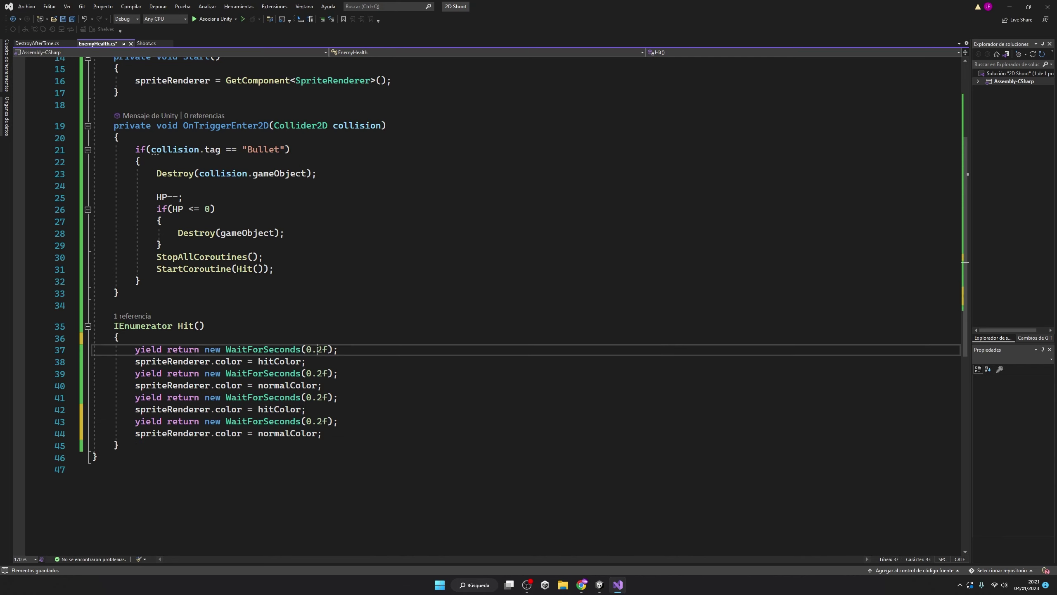
pyautogui.press('Delete')
pyautogui.write('1')
pyautogui.click(318, 374)
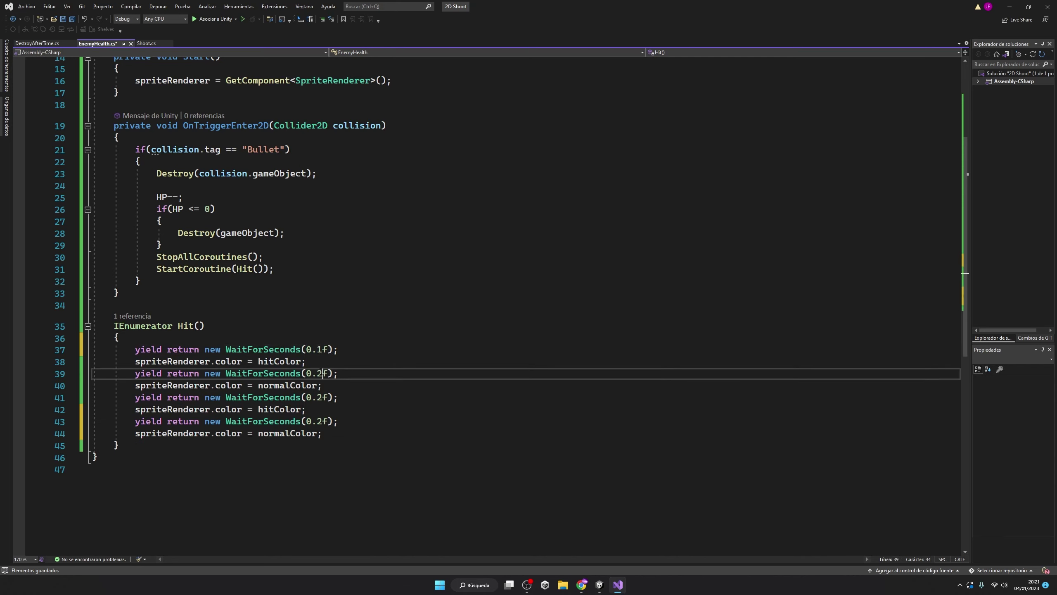
pyautogui.press('Delete')
pyautogui.write('1')
pyautogui.press('Down')
pyautogui.press('Down')
pyautogui.press('BackSpace')
pyautogui.write('1')
pyautogui.press('Down')
pyautogui.press('Down')
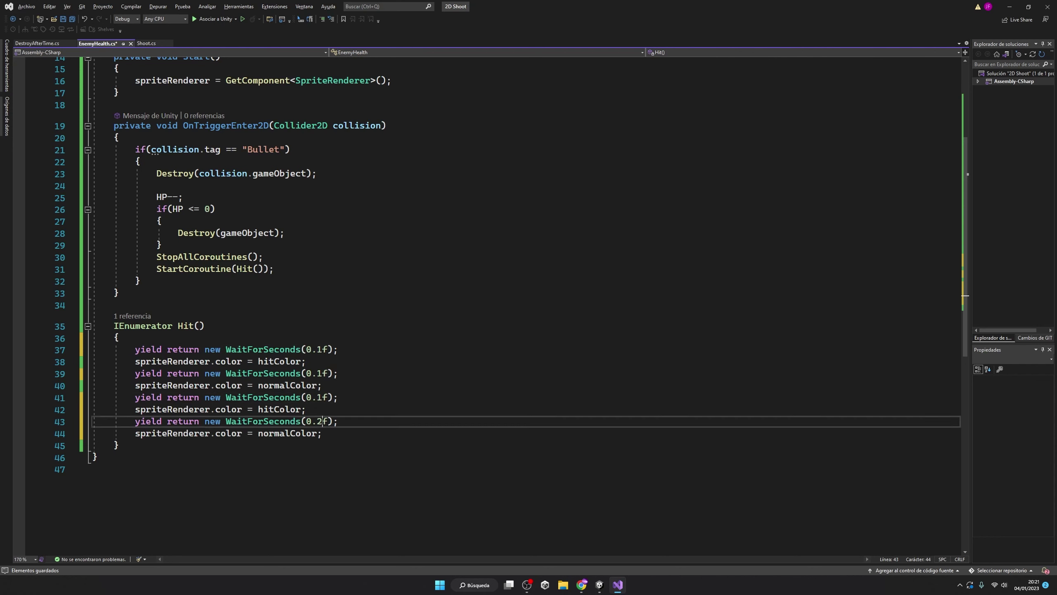
pyautogui.press('BackSpace')
pyautogui.write('1')
pyautogui.hotkey('alt', 'Tab')
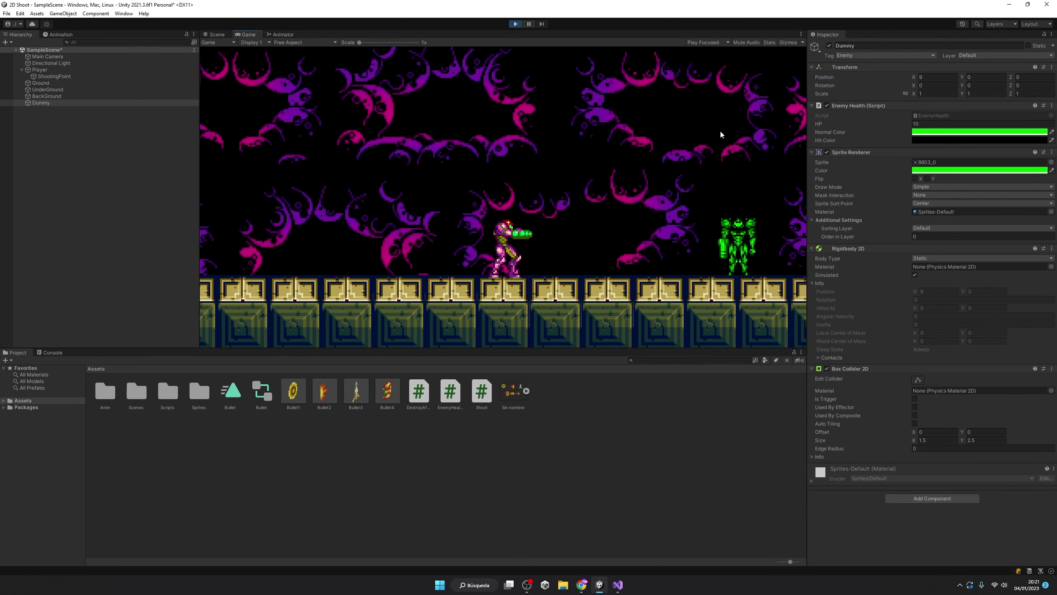
# Play-test shooting the Dummy until destroyed, stop play, and select Dummy to view Enemy Health
pyautogui.press('space')
pyautogui.press('space')
pyautogui.press('space')
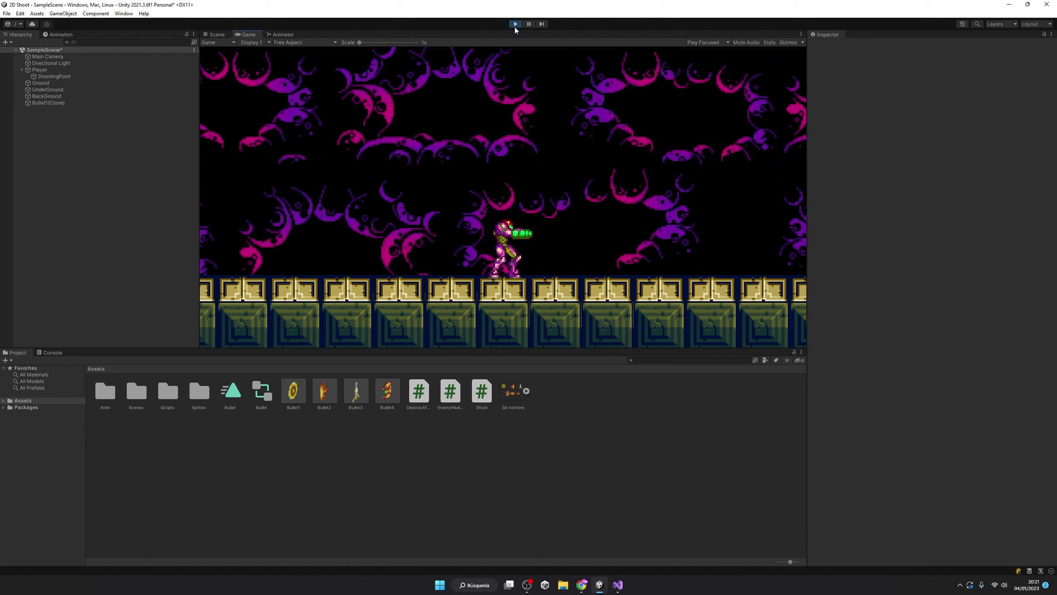
pyautogui.click(515, 23)
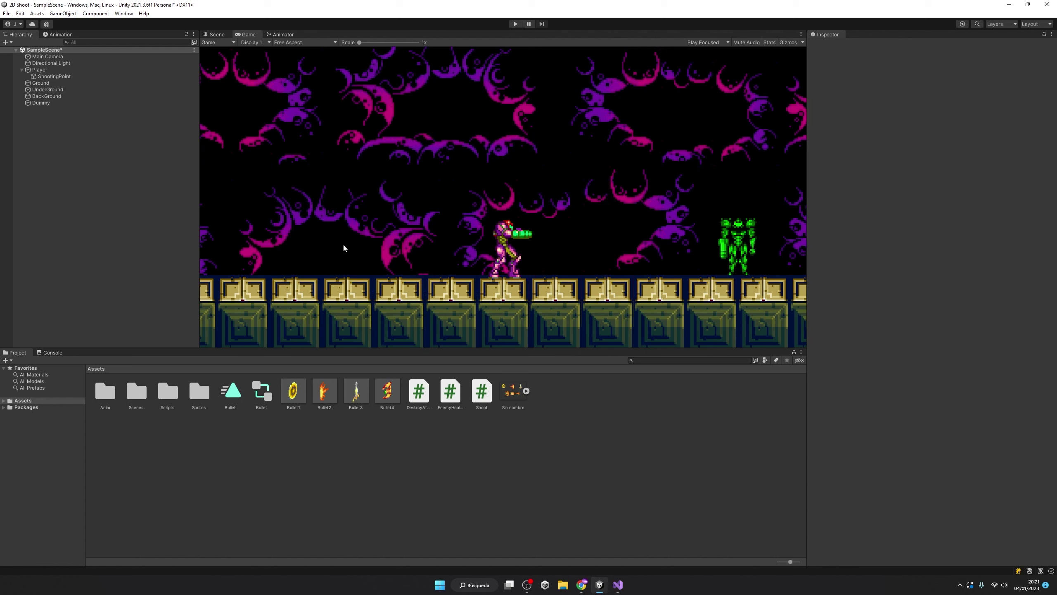
pyautogui.click(71, 104)
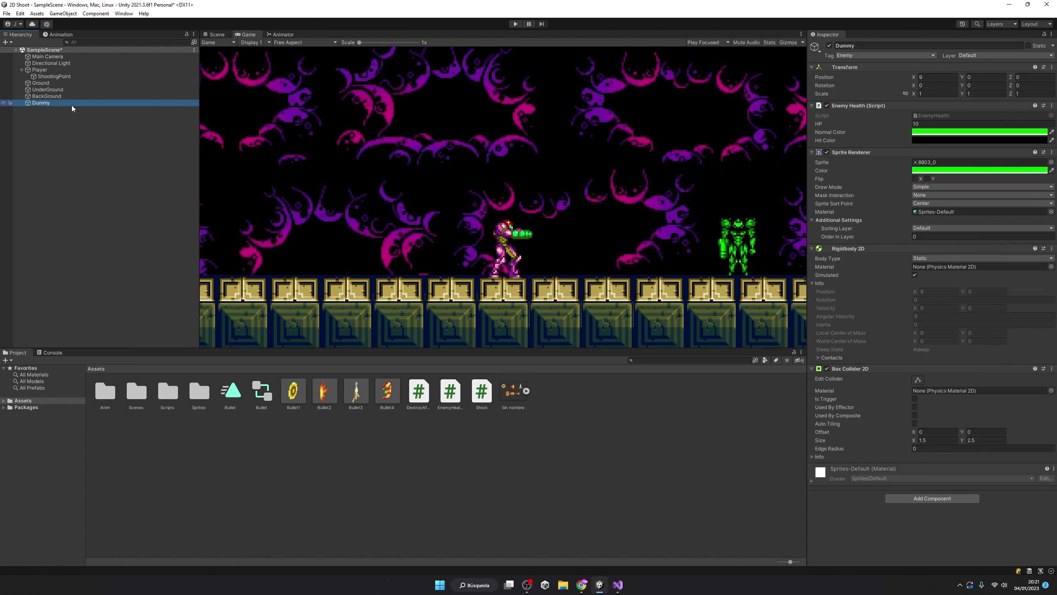
# Set the Dummy's Hit Color to red (FF0000), then shoot it down in a play test
pyautogui.click(1052, 143)
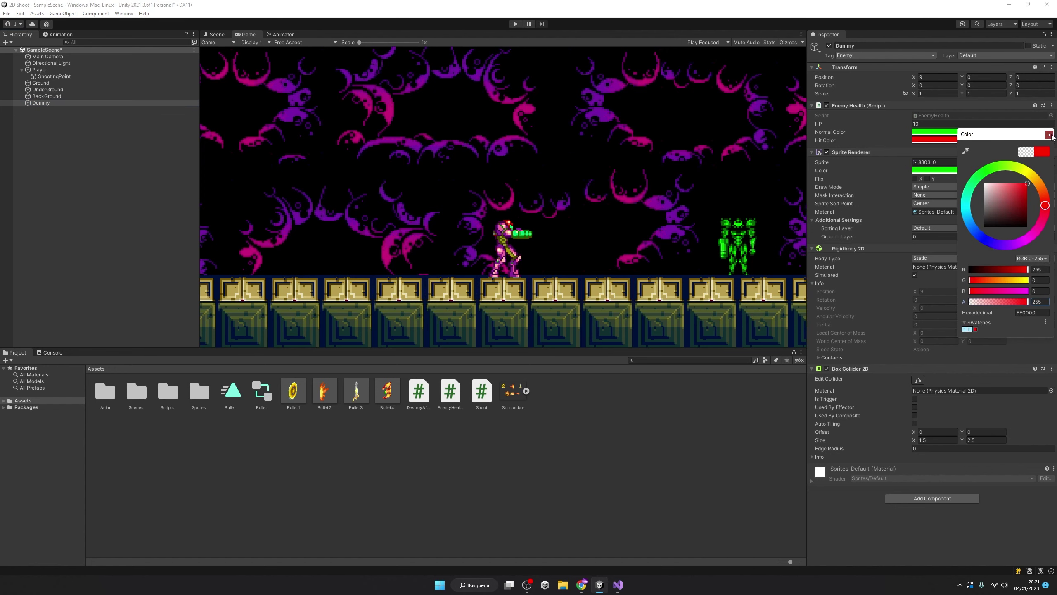
pyautogui.click(1050, 135)
pyautogui.click(519, 24)
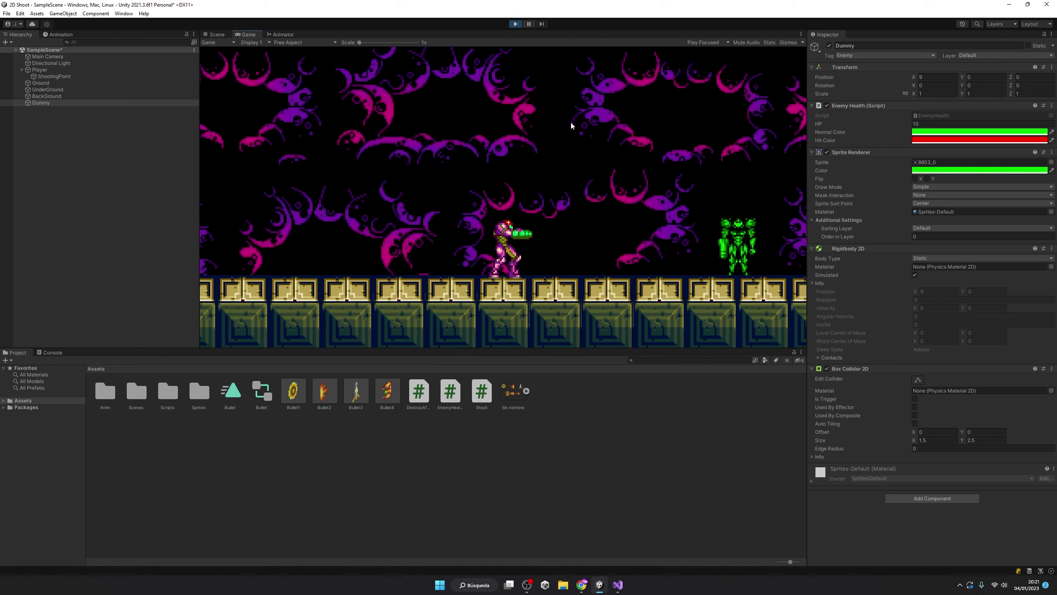
pyautogui.click(570, 121)
pyautogui.click(570, 121)
pyautogui.click(570, 121)
pyautogui.click(571, 126)
pyautogui.click(571, 126)
pyautogui.click(571, 126)
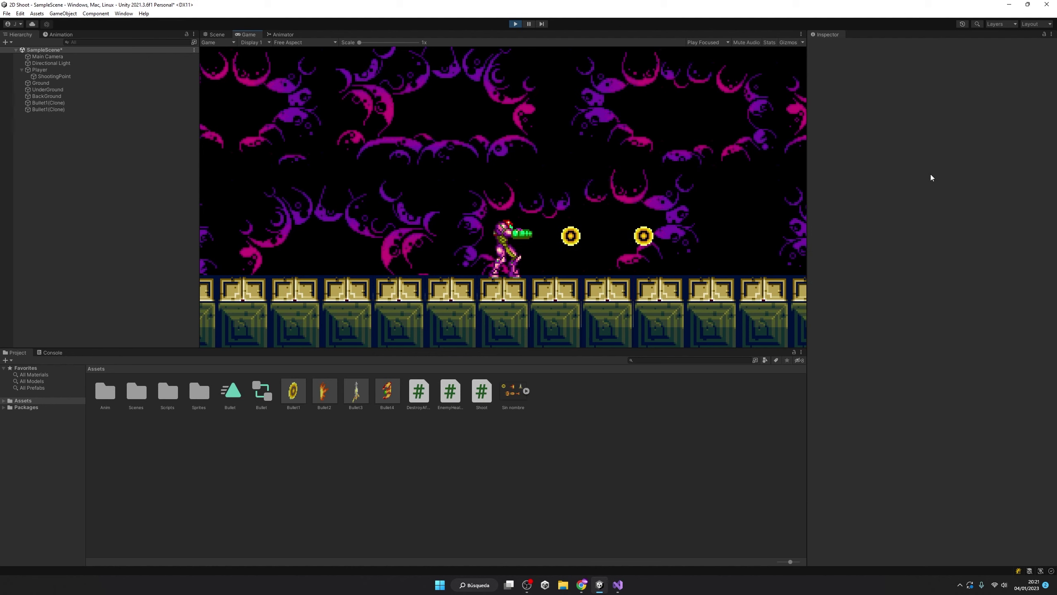
pyautogui.press('space')
pyautogui.press('space')
pyautogui.click(520, 24)
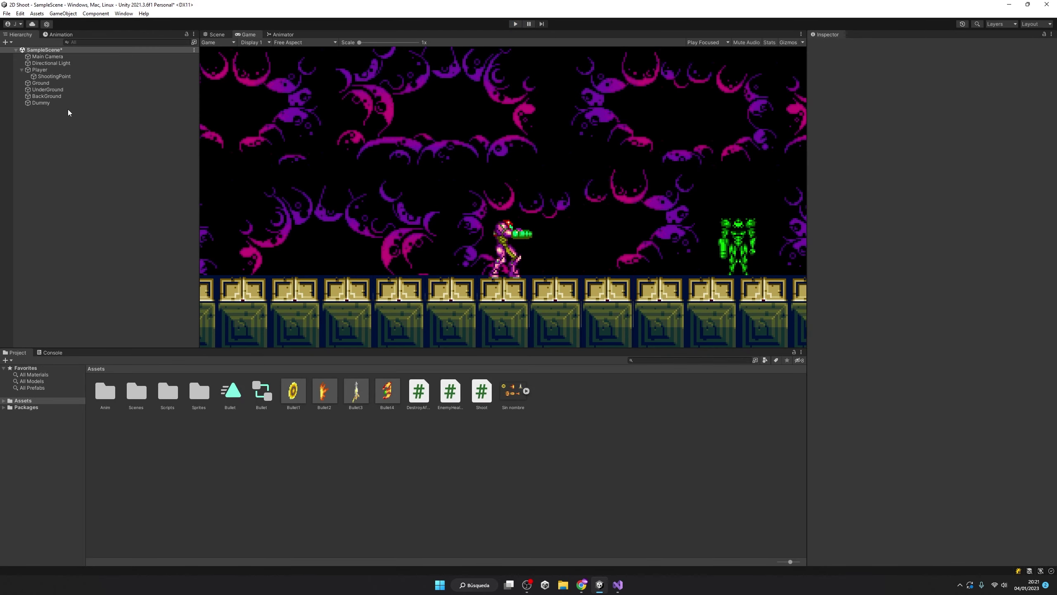
# Duplicate the Dummy and place the copy at Position X -9
pyautogui.click(70, 102)
pyautogui.hotkey('ctrl', 'd')
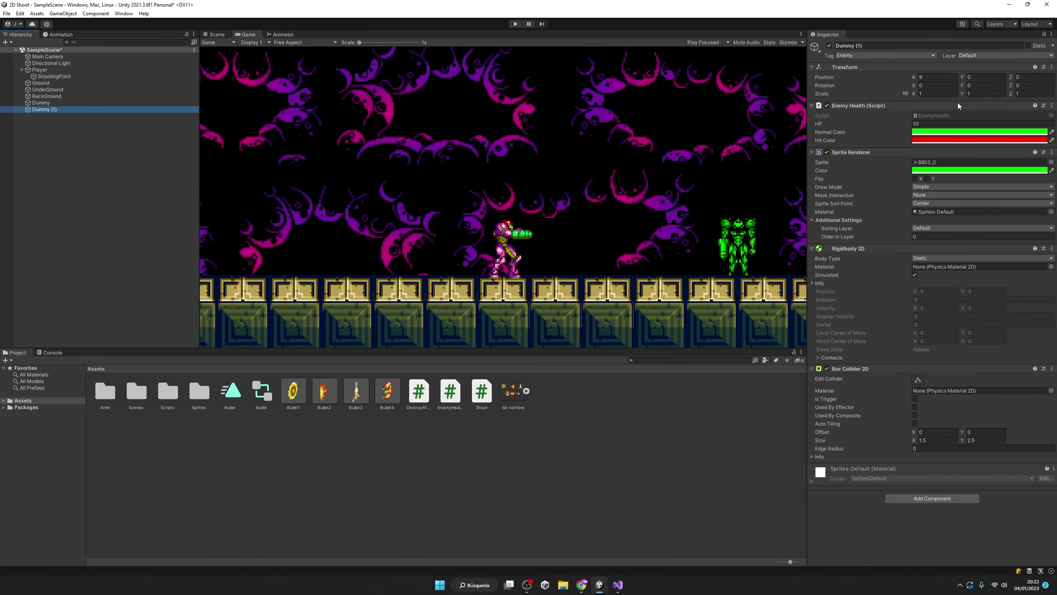
pyautogui.click(949, 75)
pyautogui.write('-9')
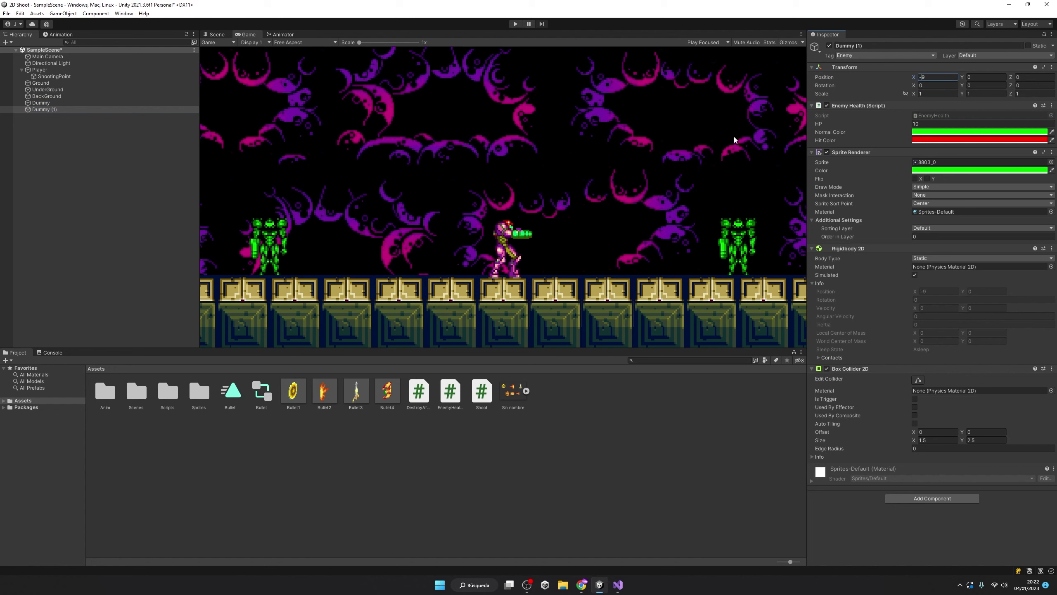
# Duplicate both ground dummies and raise the copies by setting Position Y to 234
pyautogui.click(44, 104)
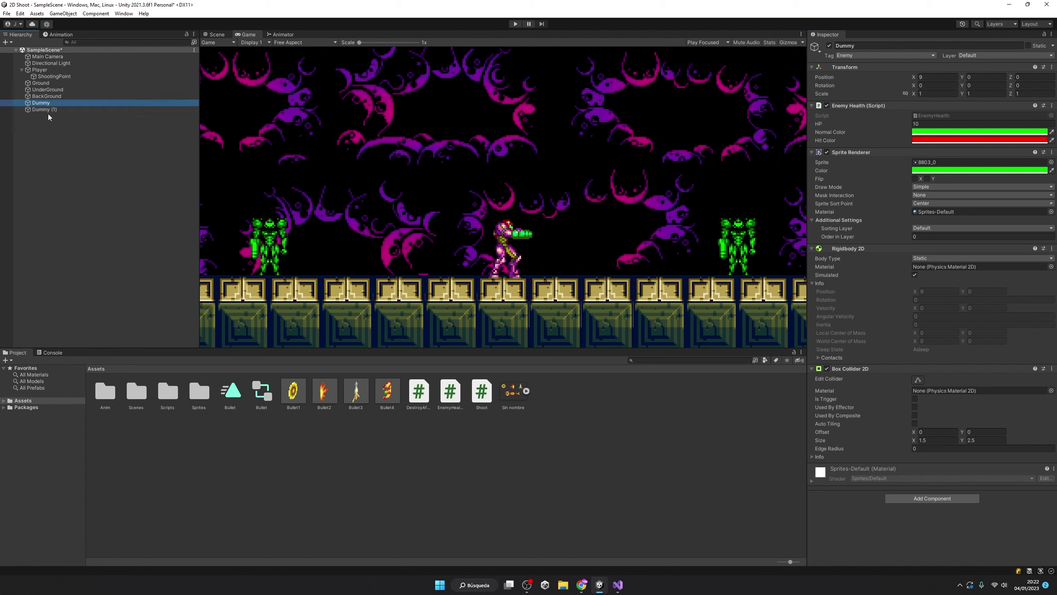
pyautogui.keyDown('ctrl'); pyautogui.click(48, 111); pyautogui.keyUp('ctrl')
pyautogui.hotkey('ctrl', 'd')
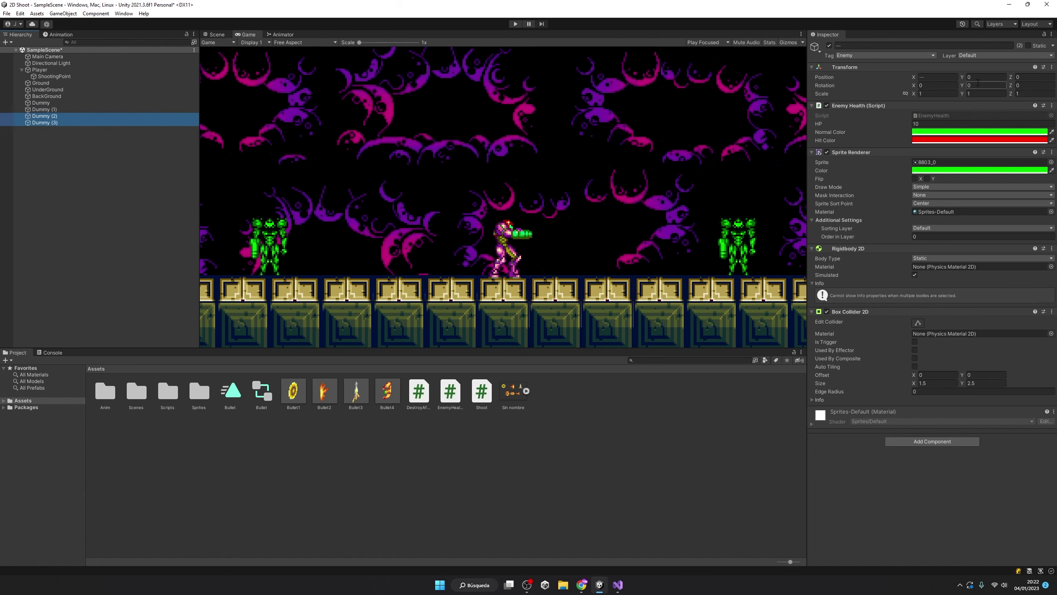
pyautogui.click(977, 83)
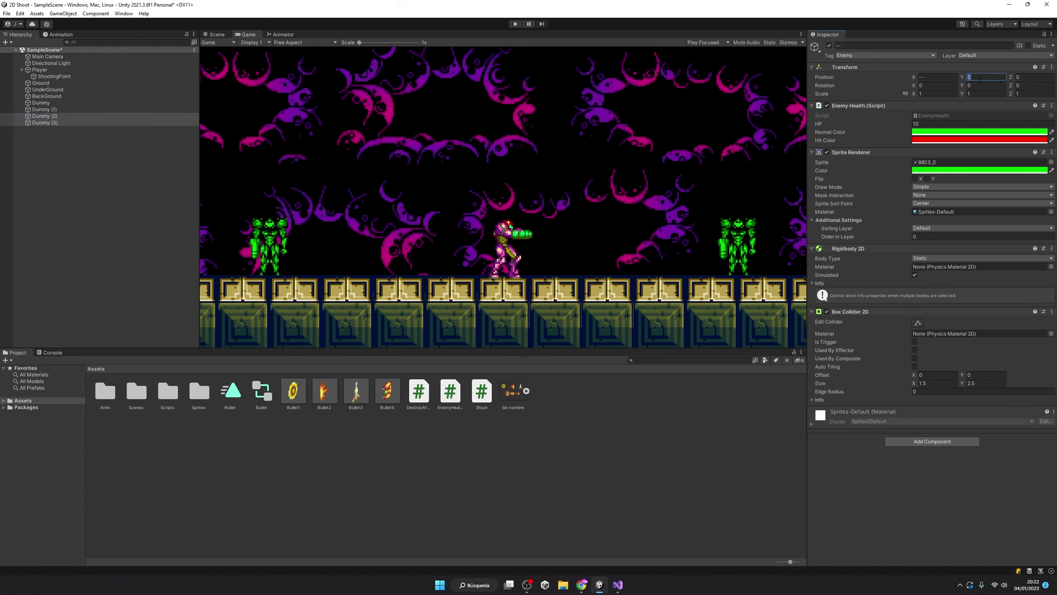
pyautogui.write('2')
pyautogui.write('3')
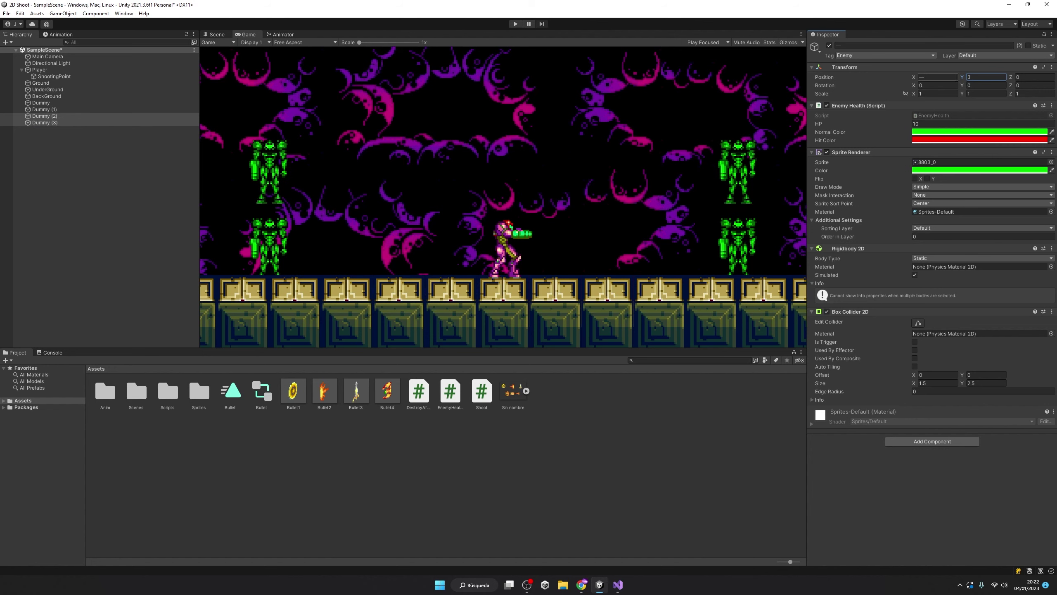
pyautogui.write('4')
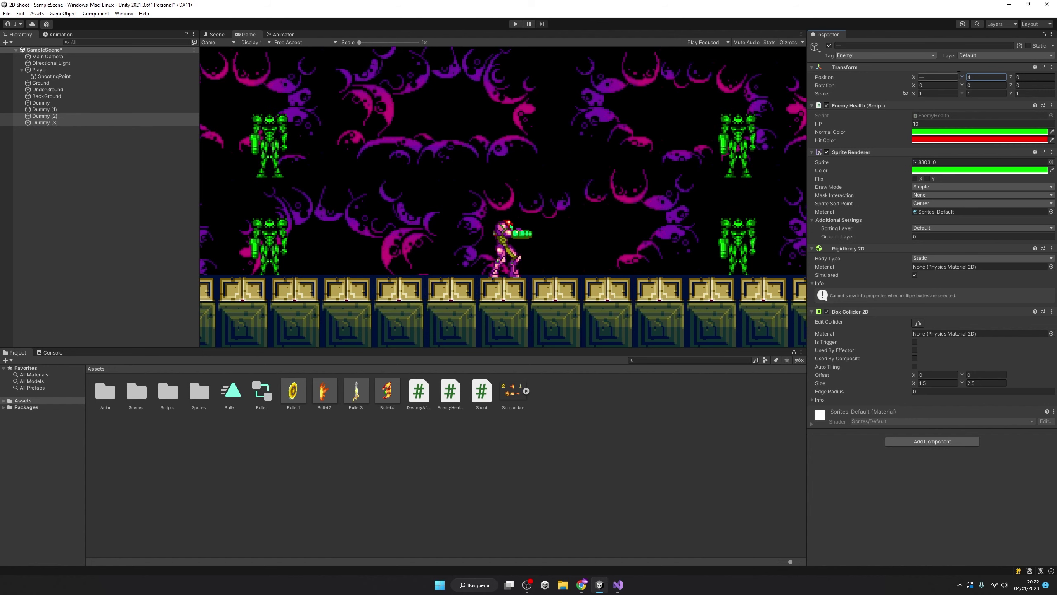
# Play the game, moving, jumping and firing left and right until all four dummies are destroyed
pyautogui.click(514, 25)
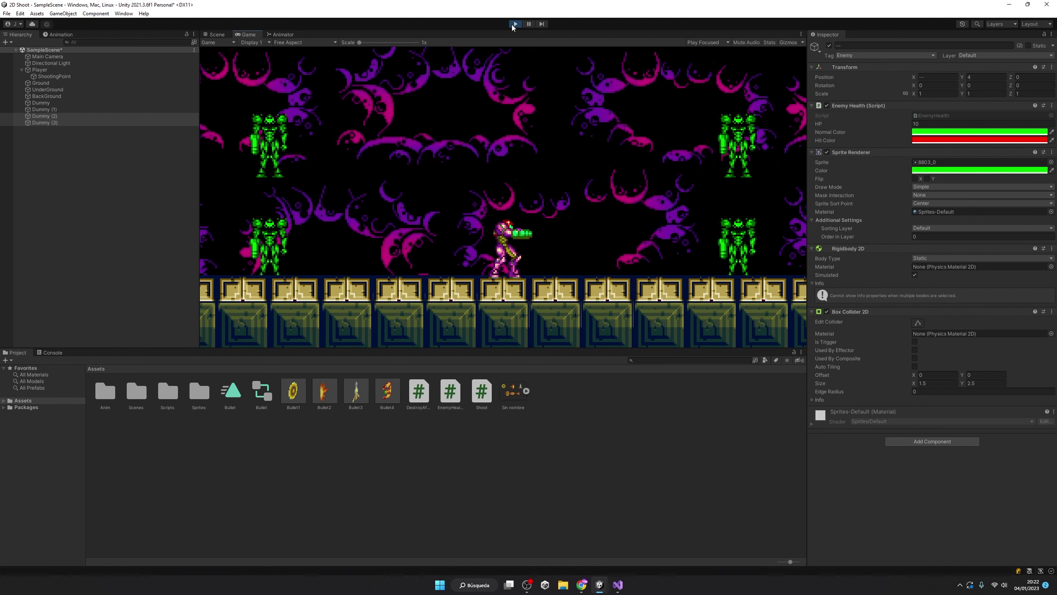
pyautogui.press('Left')
pyautogui.press('space')
pyautogui.press('ctrl')
pyautogui.press('ctrl')
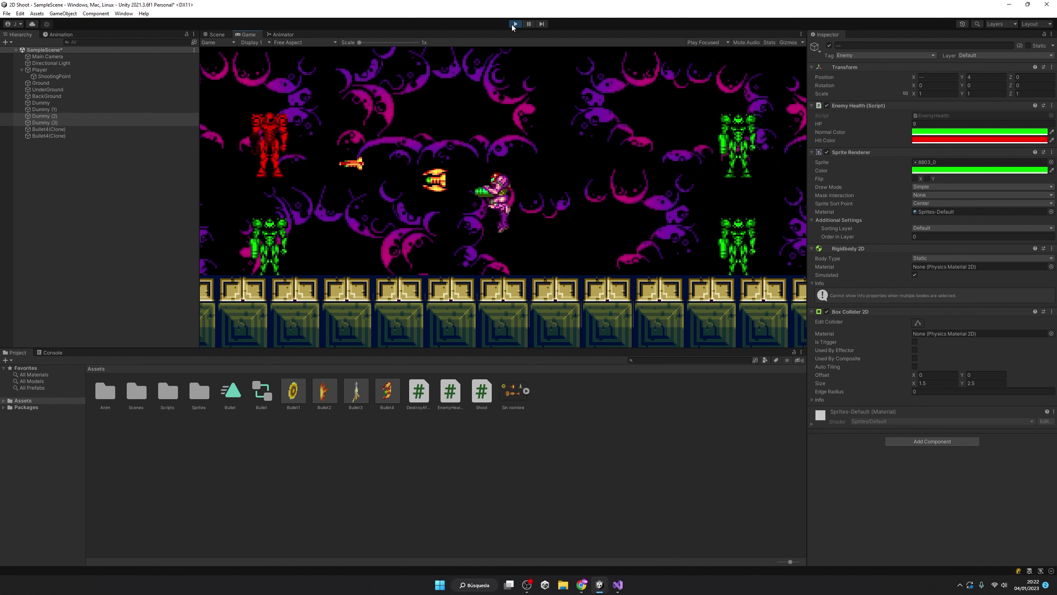
pyautogui.press('ctrl')
pyautogui.press('ctrl')
pyautogui.press('ctrl')
pyautogui.press('space')
pyautogui.press('ctrl')
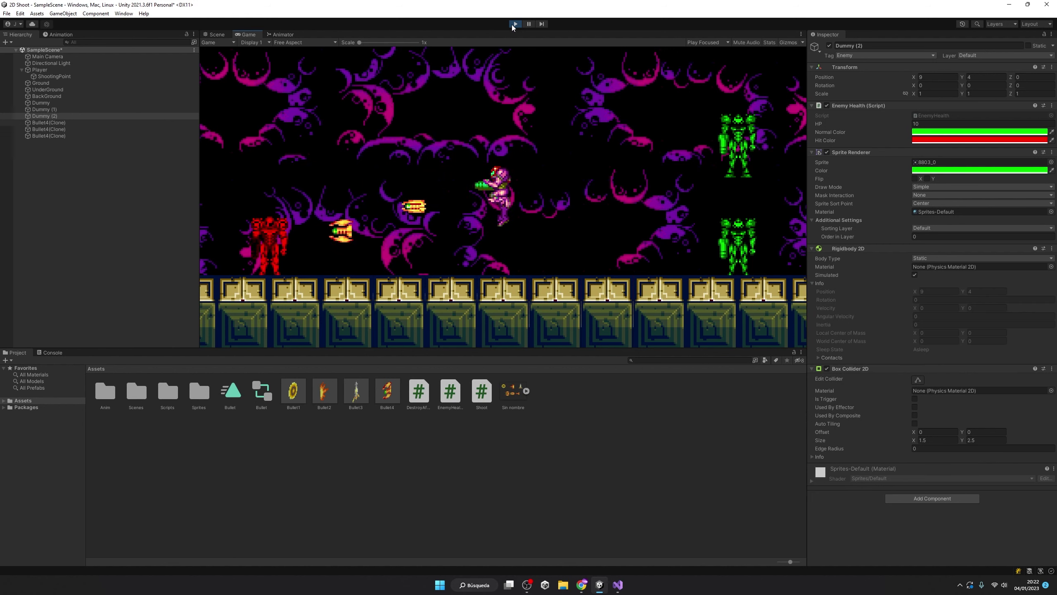
pyautogui.press('Left')
pyautogui.press('Right')
pyautogui.press('ctrl')
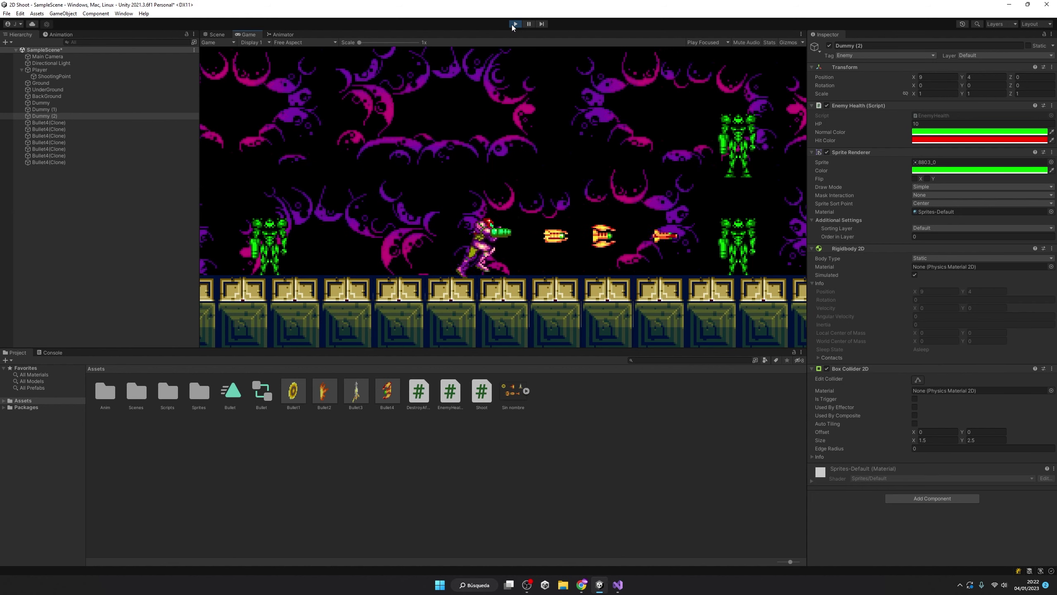
pyautogui.press('Left')
pyautogui.press('ctrl')
pyautogui.press('Right')
pyautogui.press('ctrl')
pyautogui.press('Left')
pyautogui.press('ctrl')
pyautogui.press('Right')
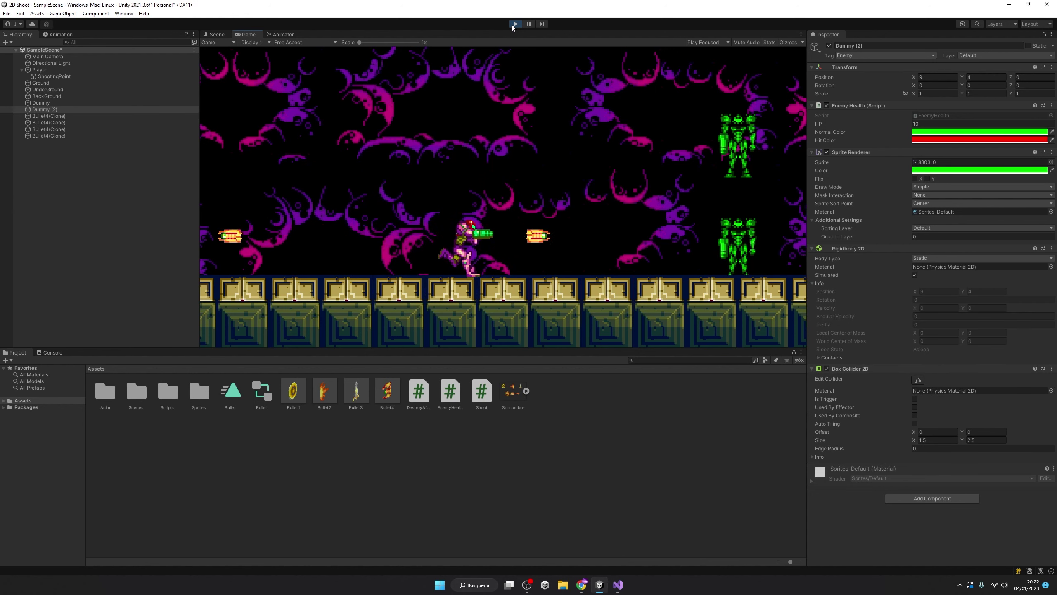
pyautogui.press('space')
pyautogui.press('ctrl')
pyautogui.press('space')
pyautogui.press('ctrl')
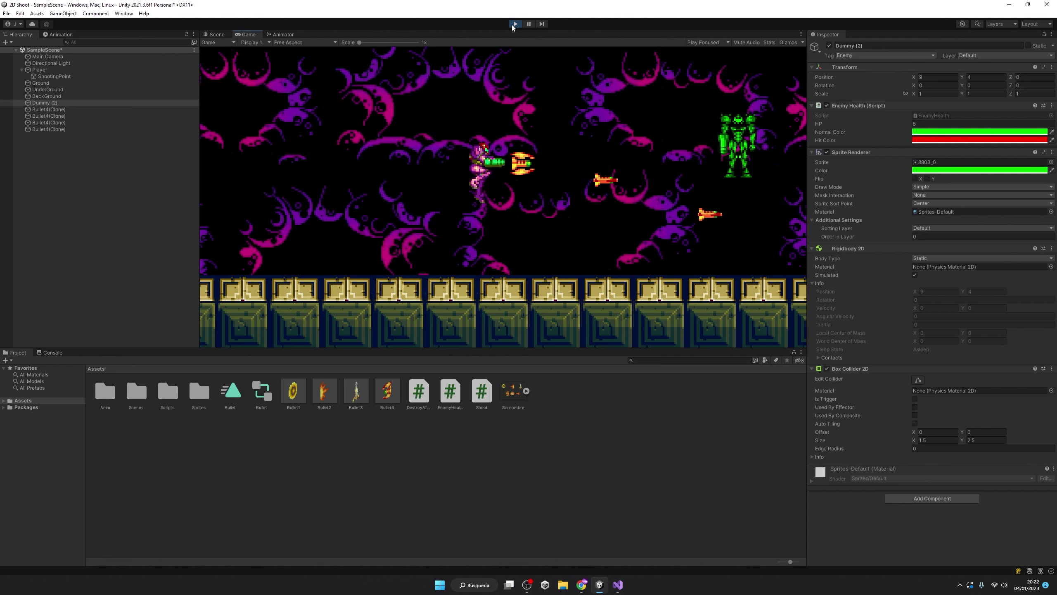
pyautogui.press('ctrl')
pyautogui.press('space')
pyautogui.press('ctrl')
pyautogui.press('ctrl')
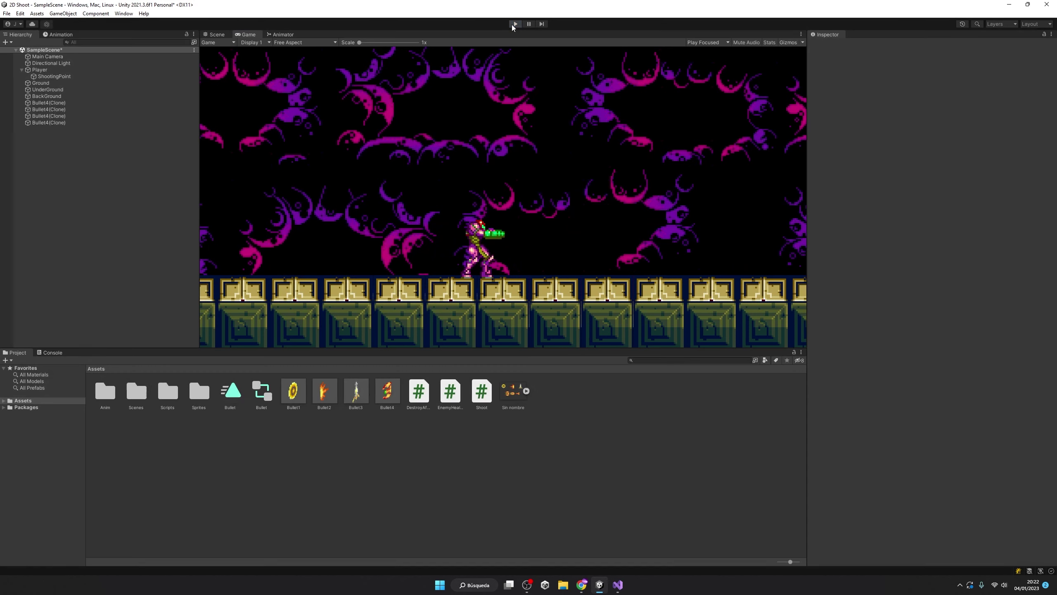
# Stop the game and declare a bool damaged field below hitColor in EnemyHealth.cs
pyautogui.click(515, 23)
pyautogui.click(618, 585)
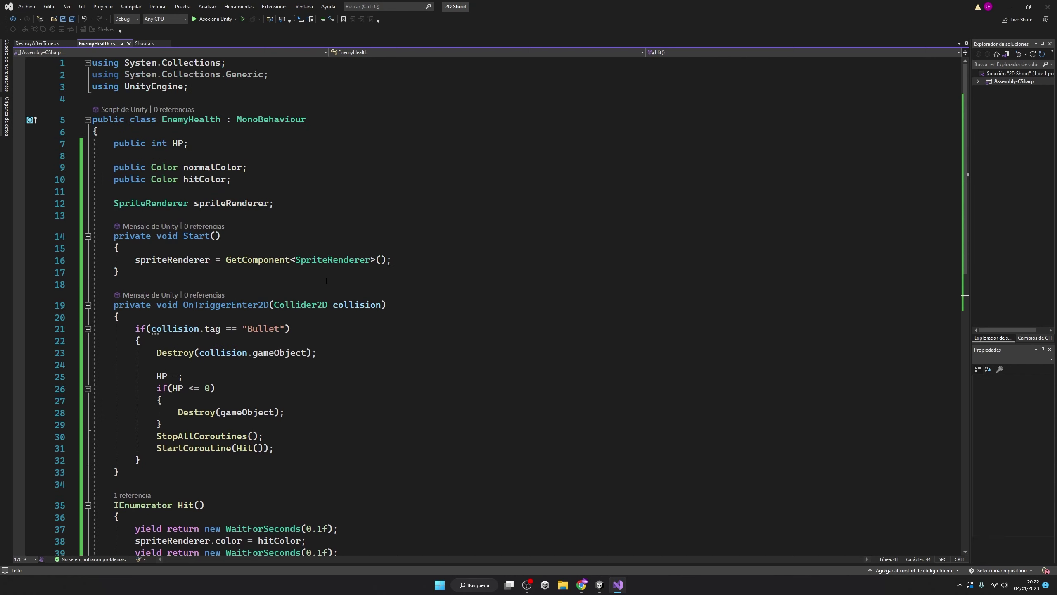
pyautogui.click(280, 196)
pyautogui.press('Return')
pyautogui.press('Return')
pyautogui.press('Up')
pyautogui.write('bool')
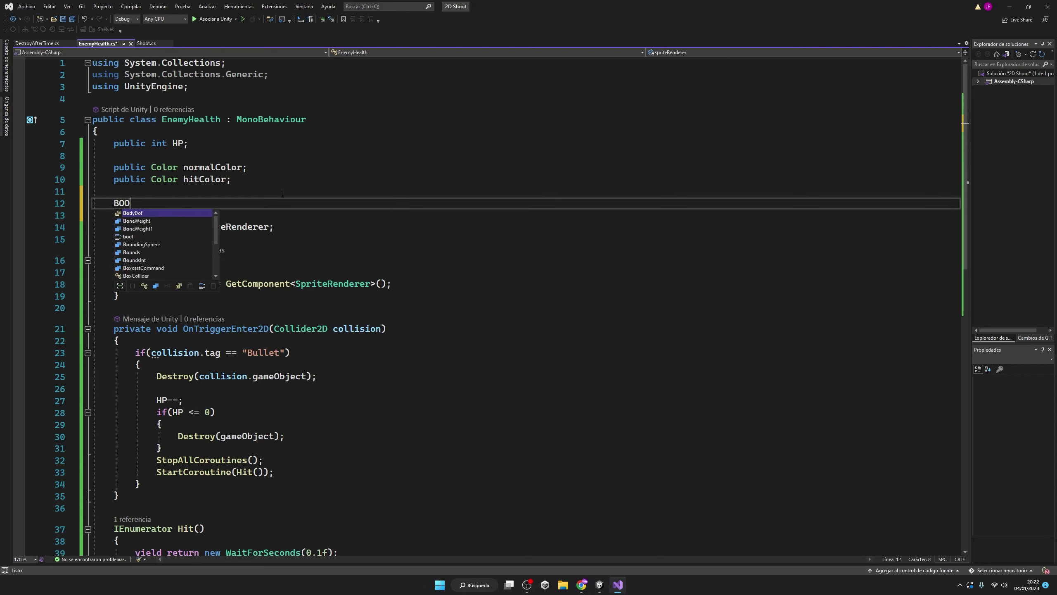
pyautogui.press('Escape')
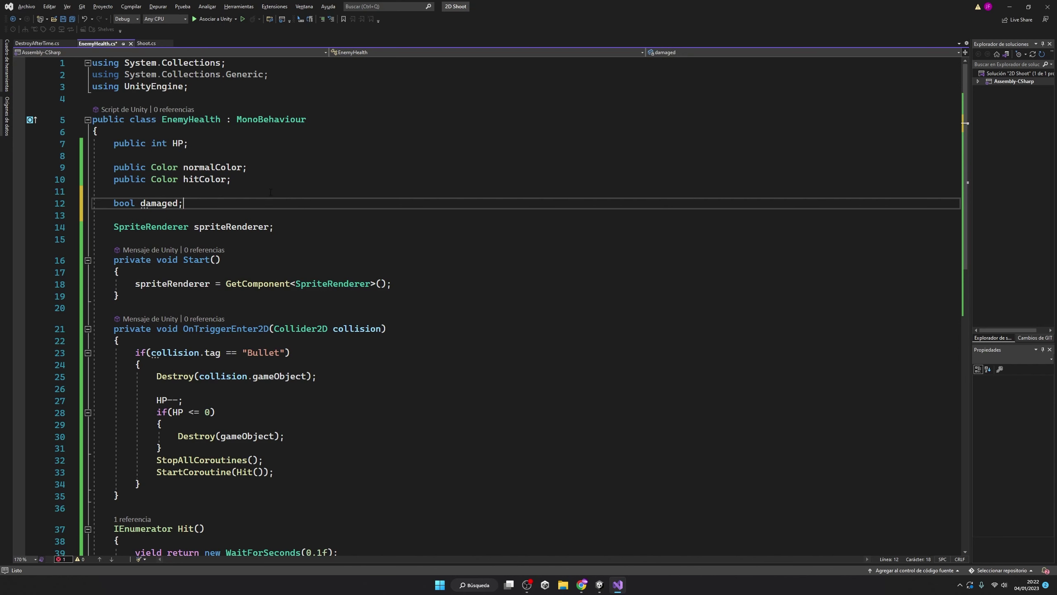
pyautogui.doubleClick(161, 203)
pyautogui.hotkey('ctrl', 'c')
# Set damaged = true at the start of Hit() and damaged = false at its end
pyautogui.scroll(-5, 208, 250)
pyautogui.click(215, 326)
pyautogui.press('Return')
pyautogui.hotkey('ctrl', 'v')
pyautogui.press('space')
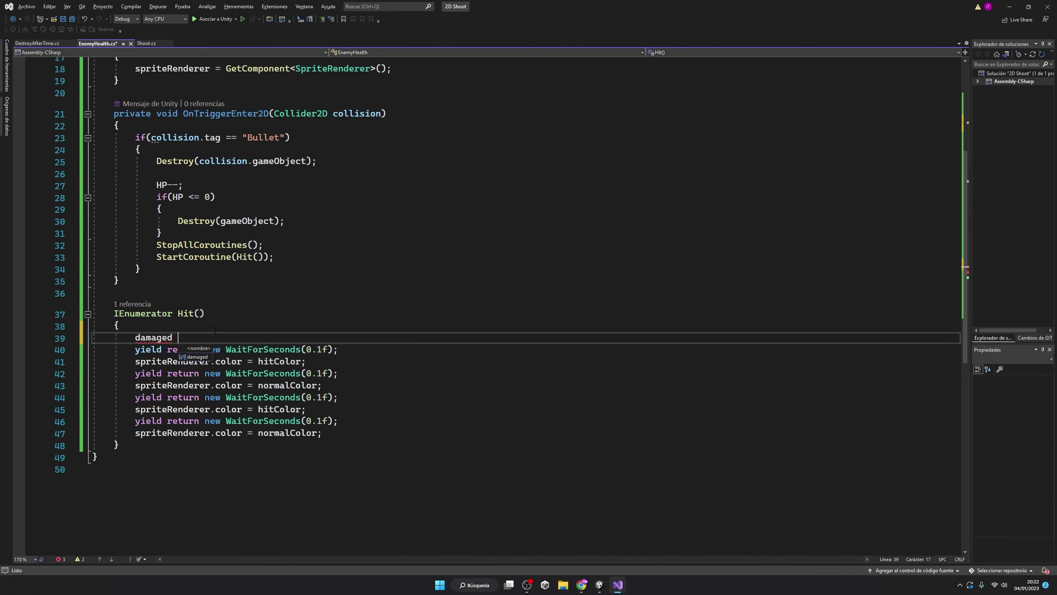
pyautogui.write('= true;')
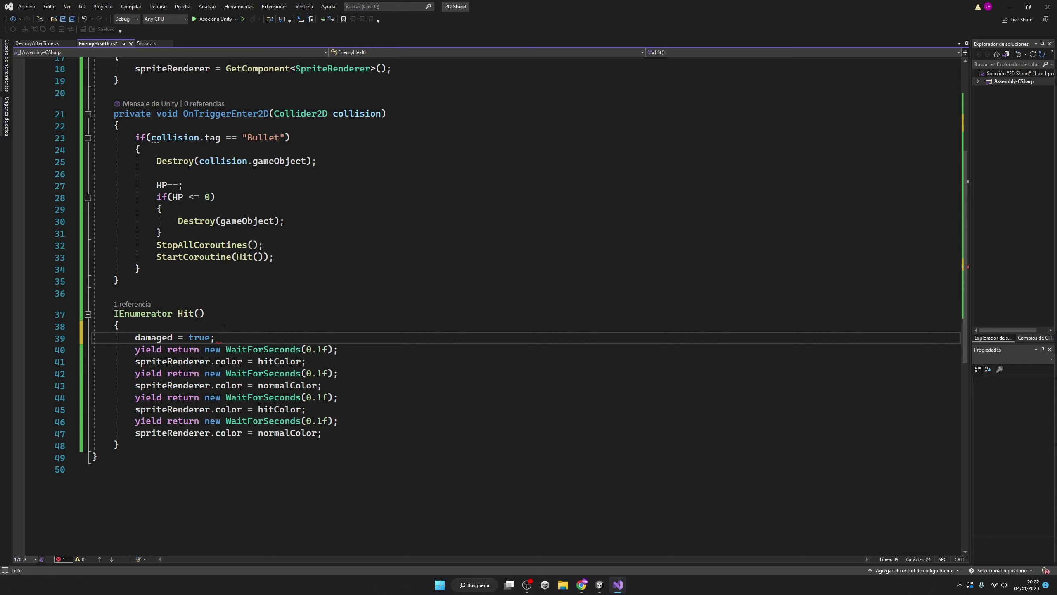
pyautogui.moveTo(215, 338); pyautogui.dragTo(131, 337)
pyautogui.click(340, 434)
pyautogui.press('Return')
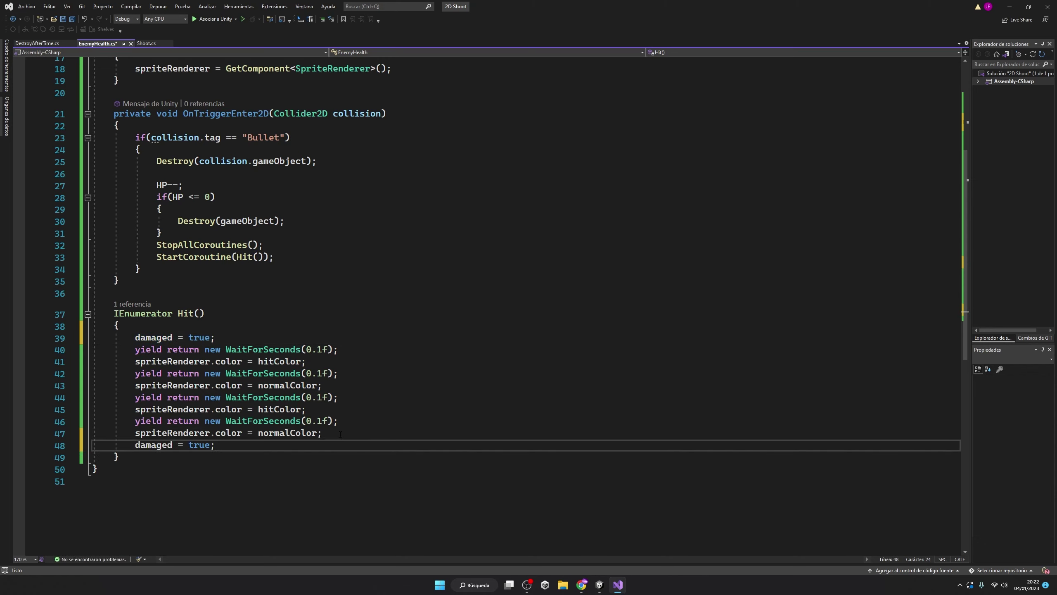
pyautogui.press('BackSpace')
pyautogui.press('BackSpace')
pyautogui.press('BackSpace')
pyautogui.write('false;')
# Wrap the bullet-damage code in if (!damaged) and save the script
pyautogui.click(309, 168)
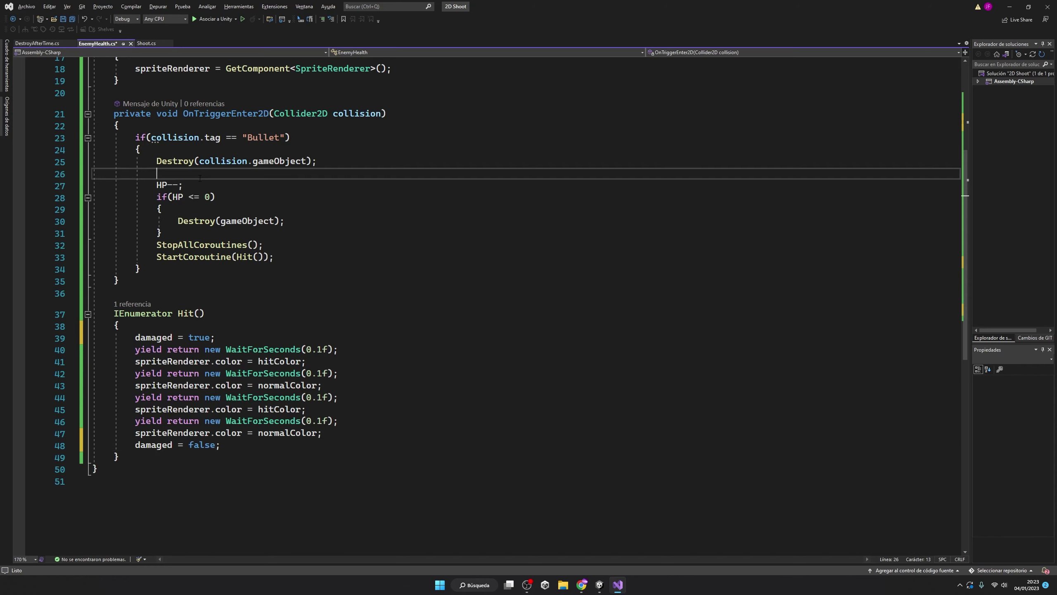
pyautogui.press('Return')
pyautogui.write('if (')
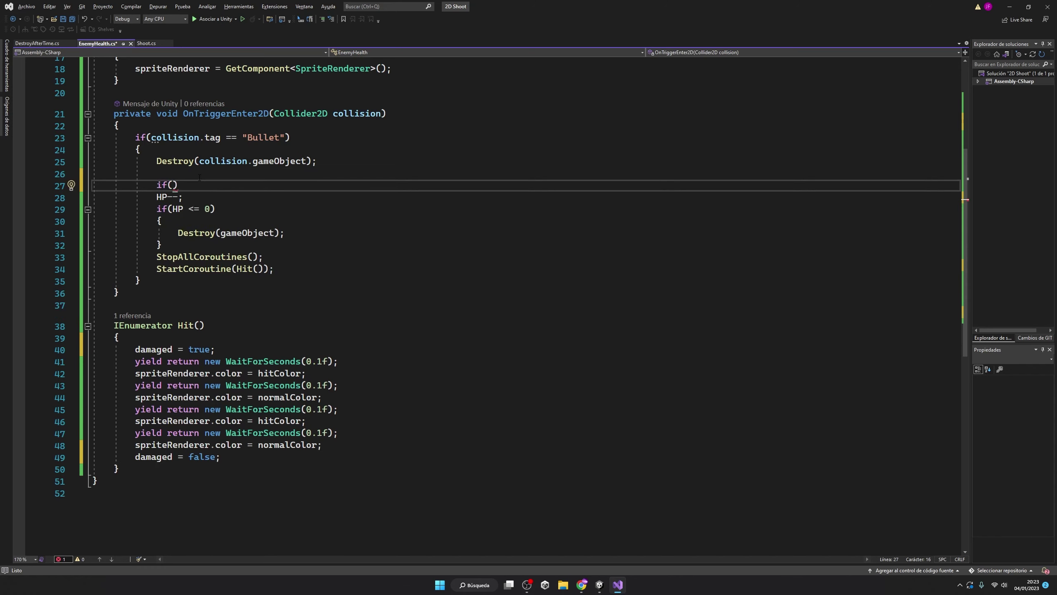
pyautogui.write('!dam')
pyautogui.press('Tab')
pyautogui.write('){')
pyautogui.press('Return')
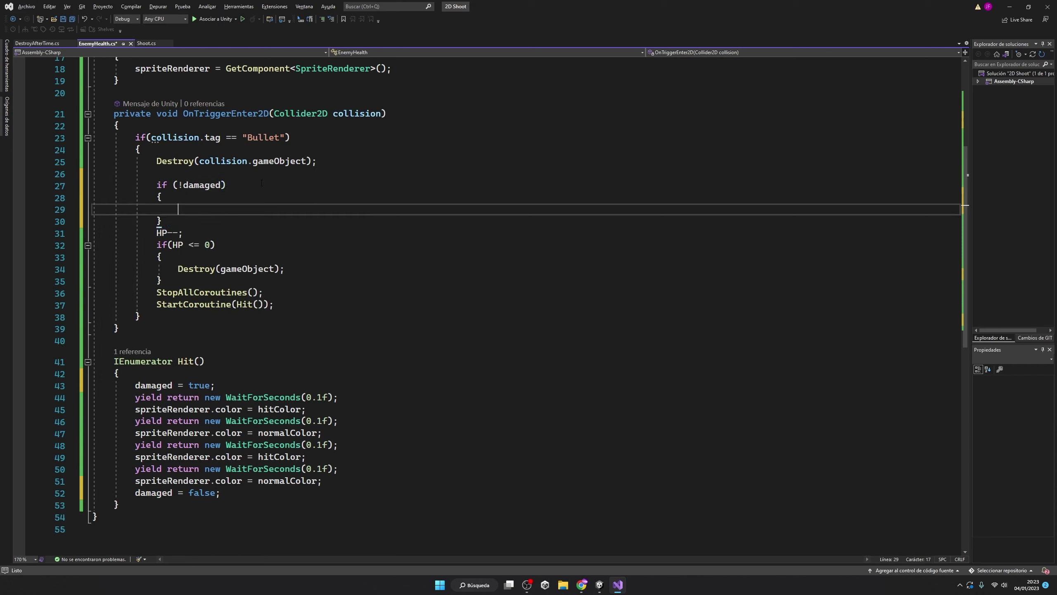
pyautogui.moveTo(279, 315); pyautogui.dragTo(93, 233)
pyautogui.hotkey('ctrl', 's')
pyautogui.press('Delete')
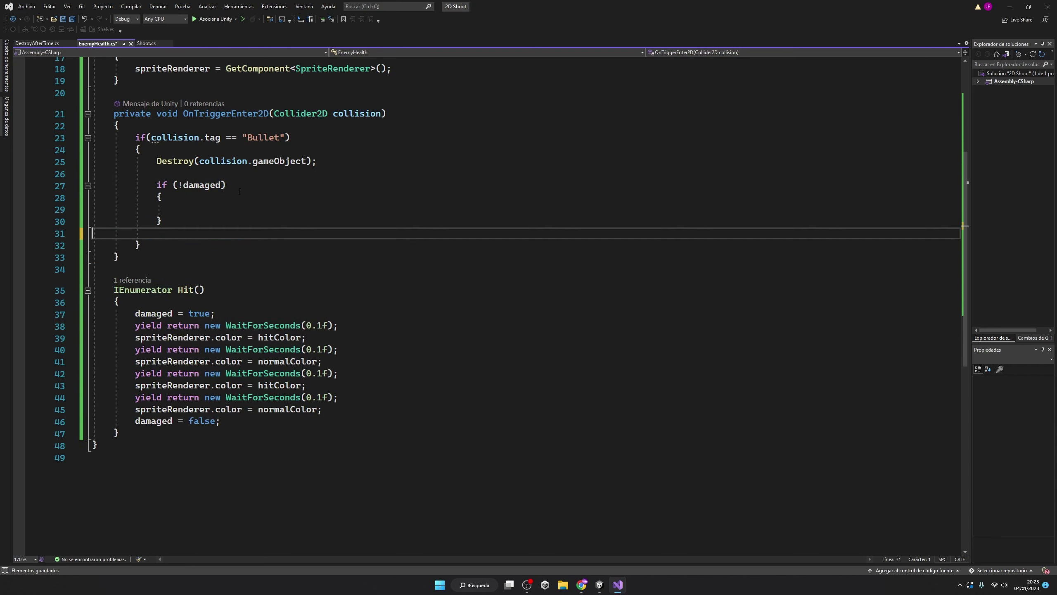
pyautogui.click(206, 210)
pyautogui.hotkey('ctrl', 'v')
pyautogui.press('Down')
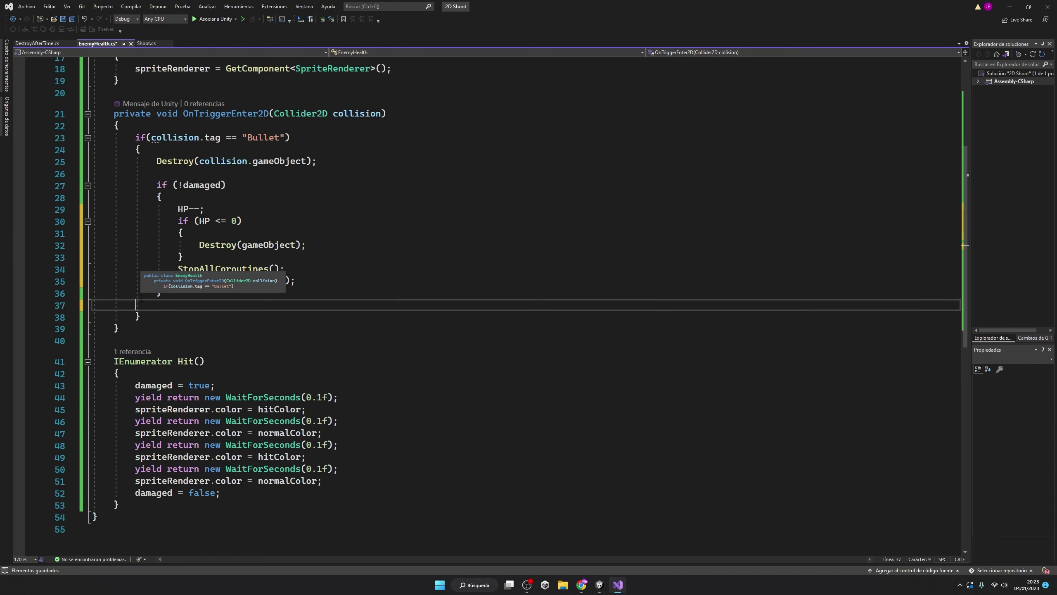
pyautogui.click(114, 330)
pyautogui.hotkey('ctrl', 's')
pyautogui.click(553, 533)
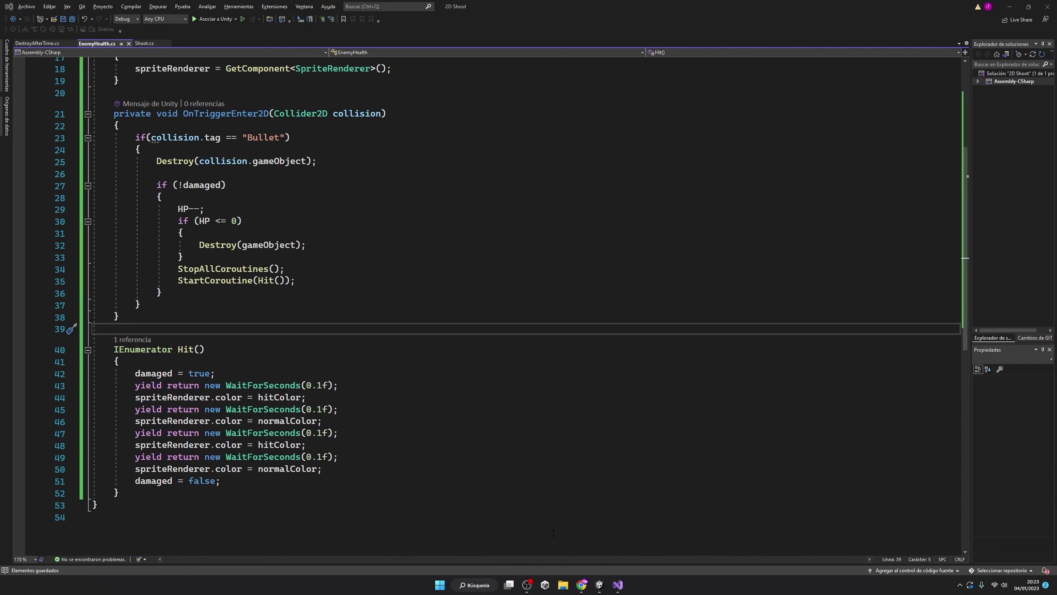
# Select all four Dummy enemies and change their Enemy Health Hit Color to yellow
pyautogui.click(600, 585)
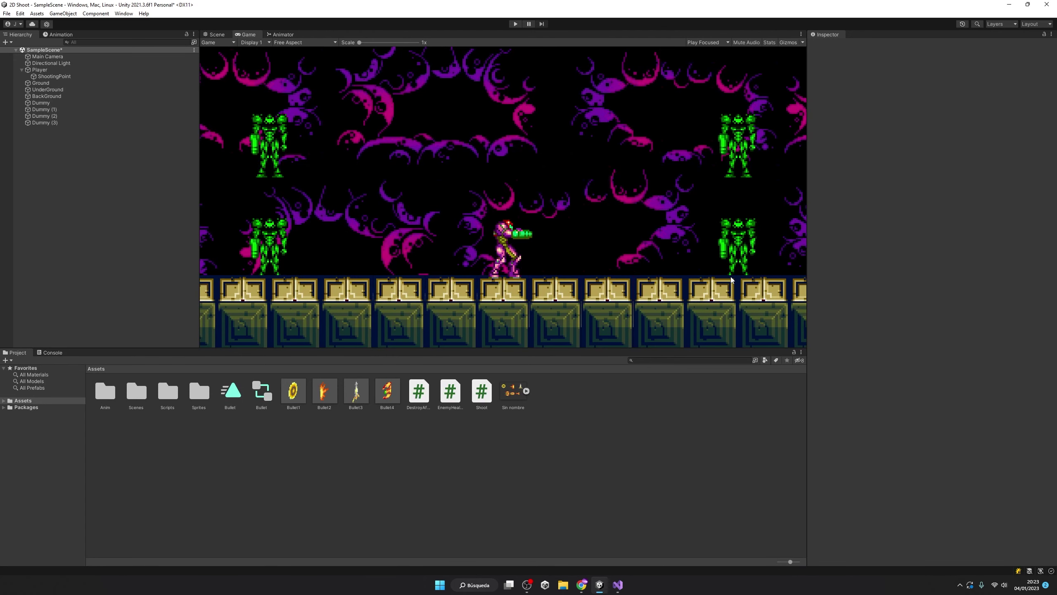
pyautogui.click(64, 103)
pyautogui.keyDown('shift'); pyautogui.click(67, 122); pyautogui.keyUp('shift')
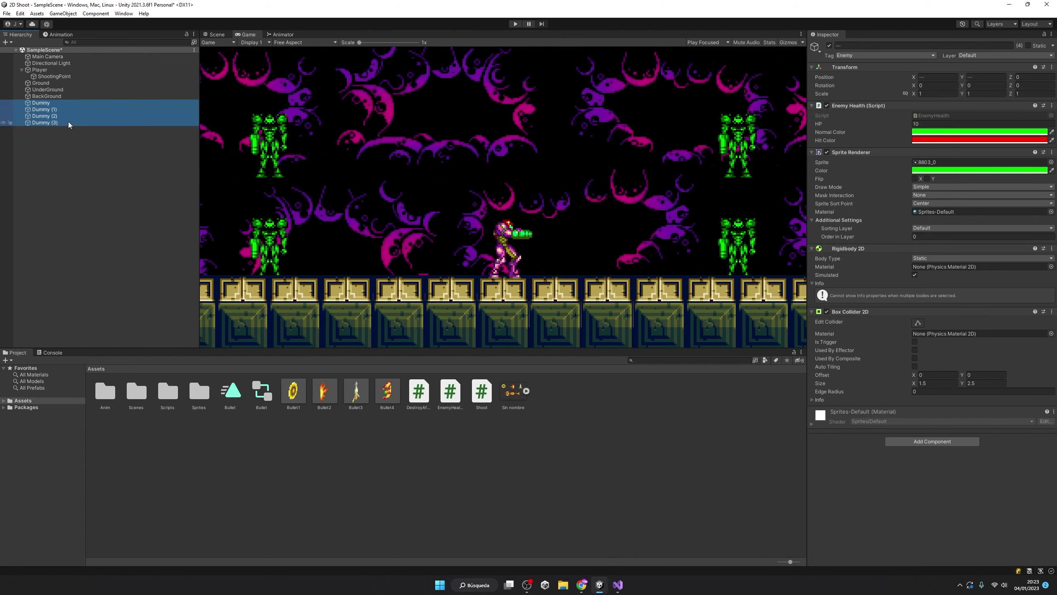
pyautogui.click(984, 141)
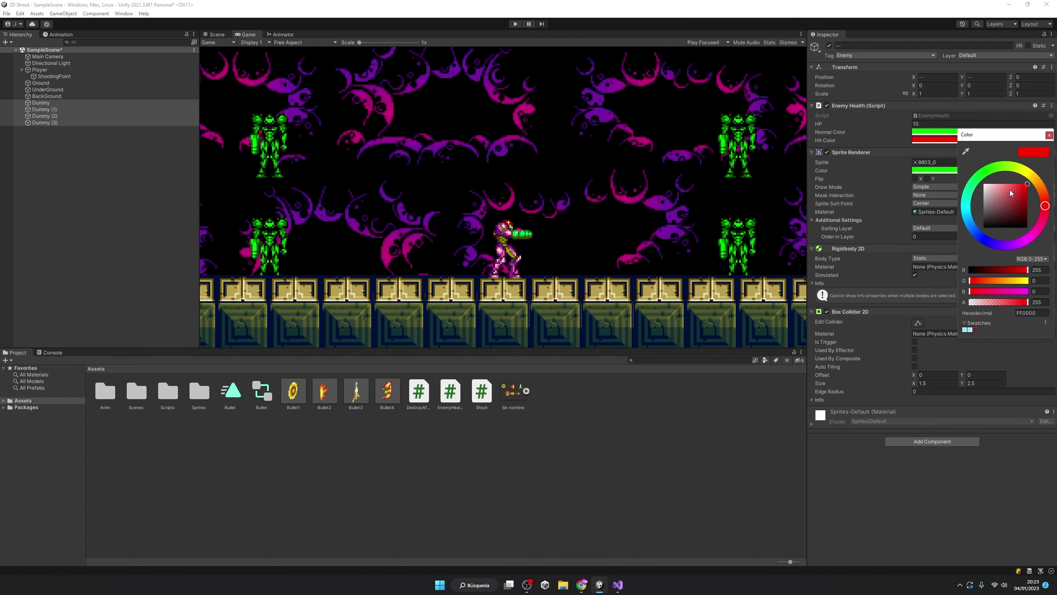
pyautogui.click(1032, 176)
pyautogui.click(654, 198)
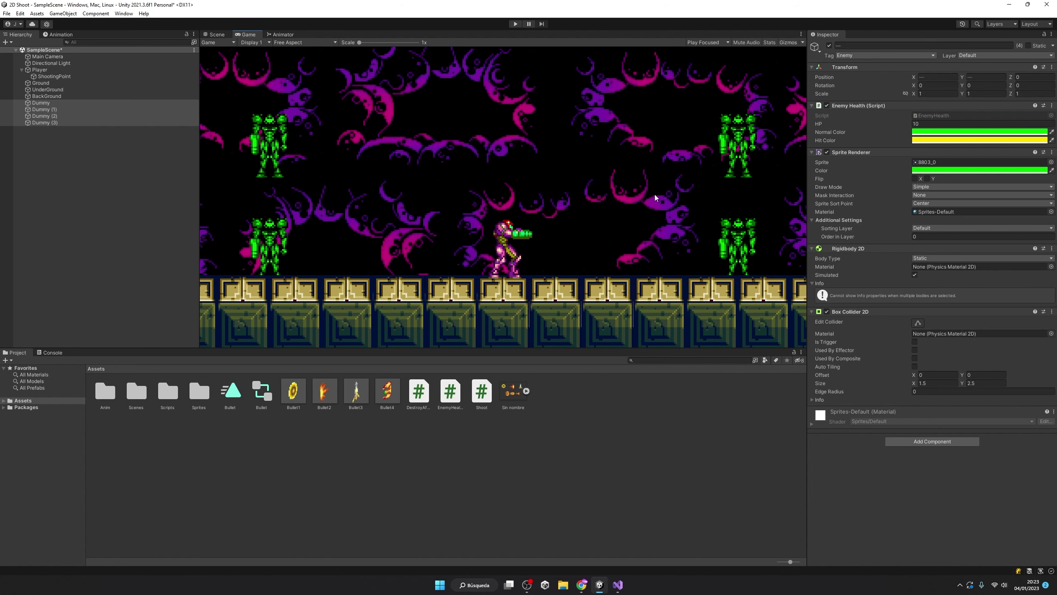
pyautogui.hotkey('ctrl', 'p')
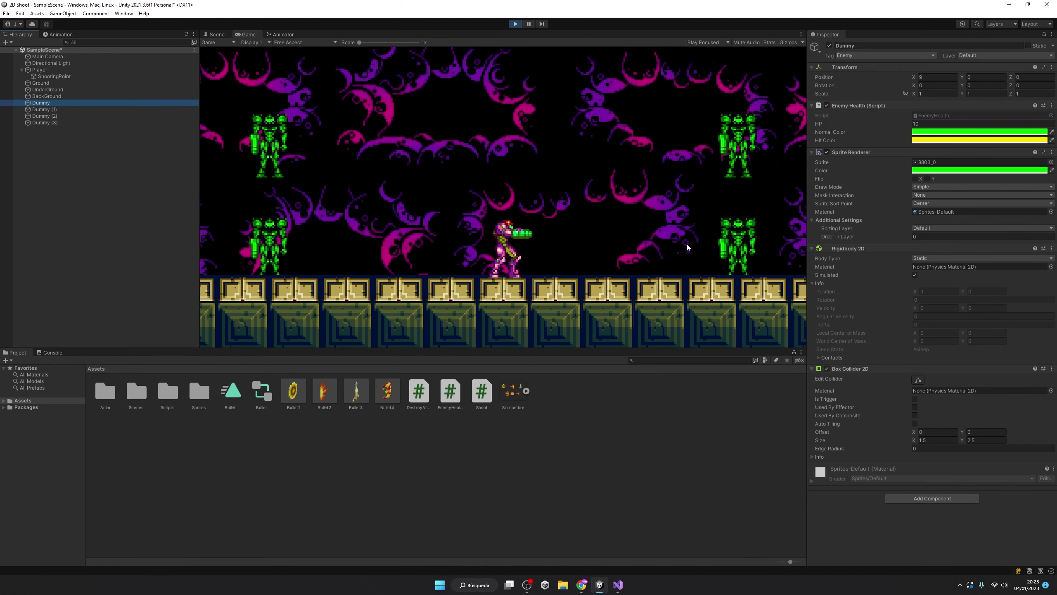
pyautogui.press('space')
pyautogui.press('space')
pyautogui.press('space')
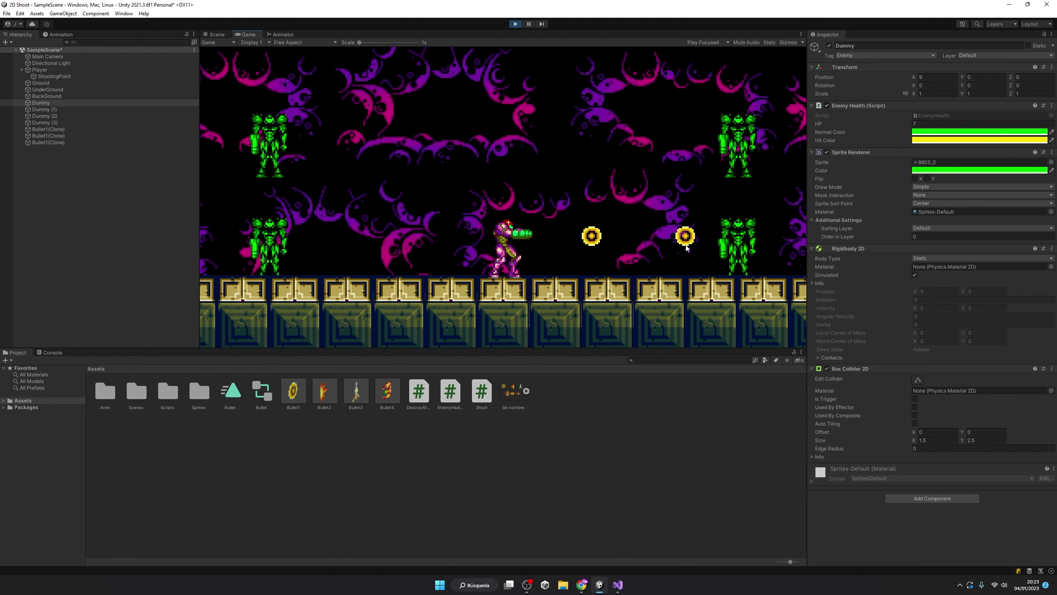
pyautogui.press('space')
pyautogui.press('space')
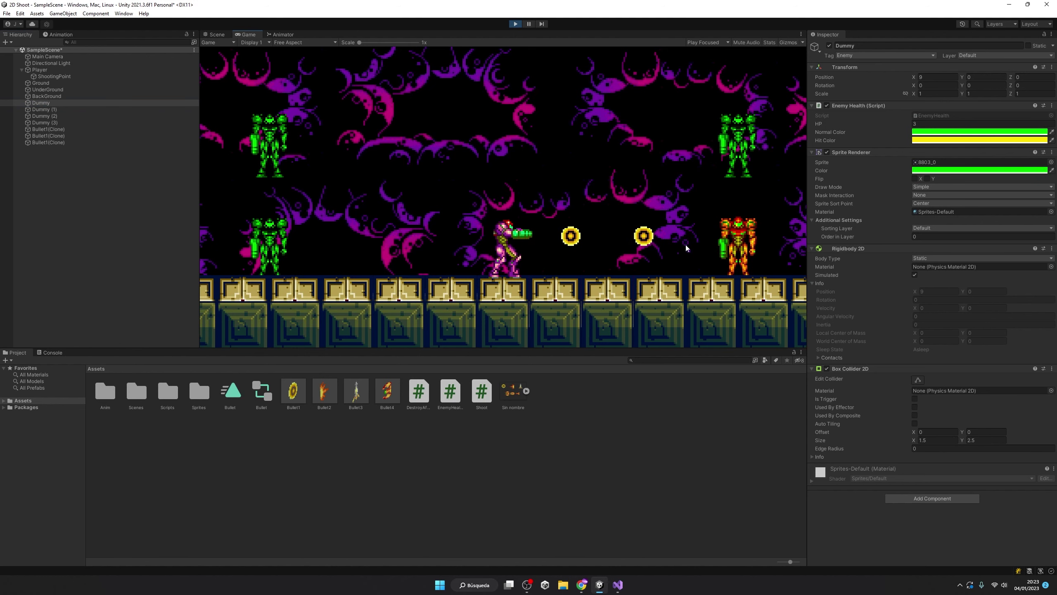
pyautogui.press('Left')
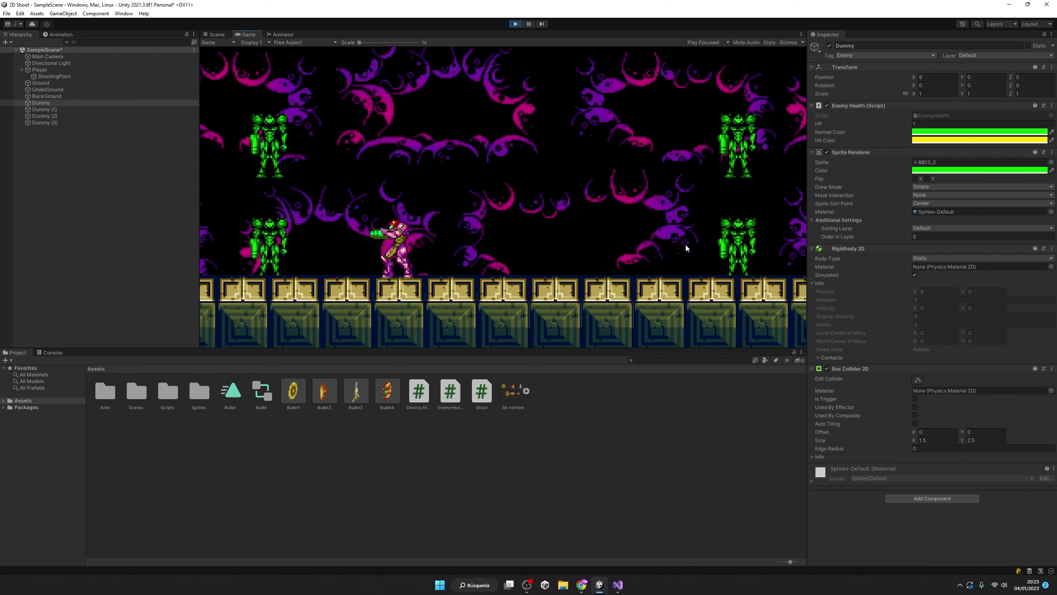
pyautogui.press('Right')
pyautogui.press('space')
pyautogui.press('space')
pyautogui.press('space')
pyautogui.press('Up')
pyautogui.press('Left')
pyautogui.press('space')
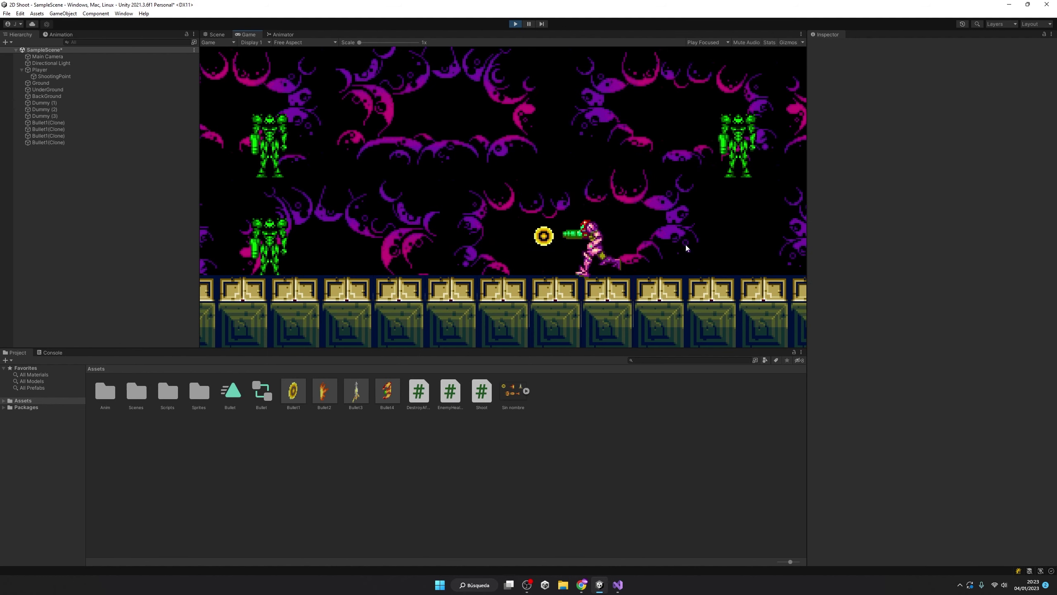
pyautogui.press('Up')
pyautogui.press('space')
pyautogui.press('space')
pyautogui.press('space')
pyautogui.press('ctrl')
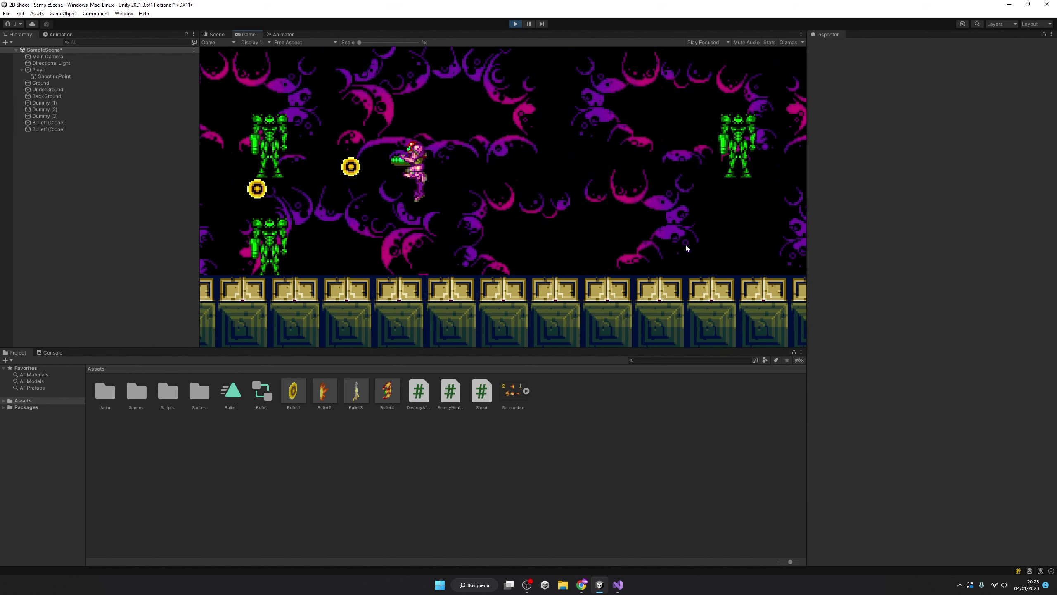
pyautogui.press('space')
pyautogui.press('ctrl')
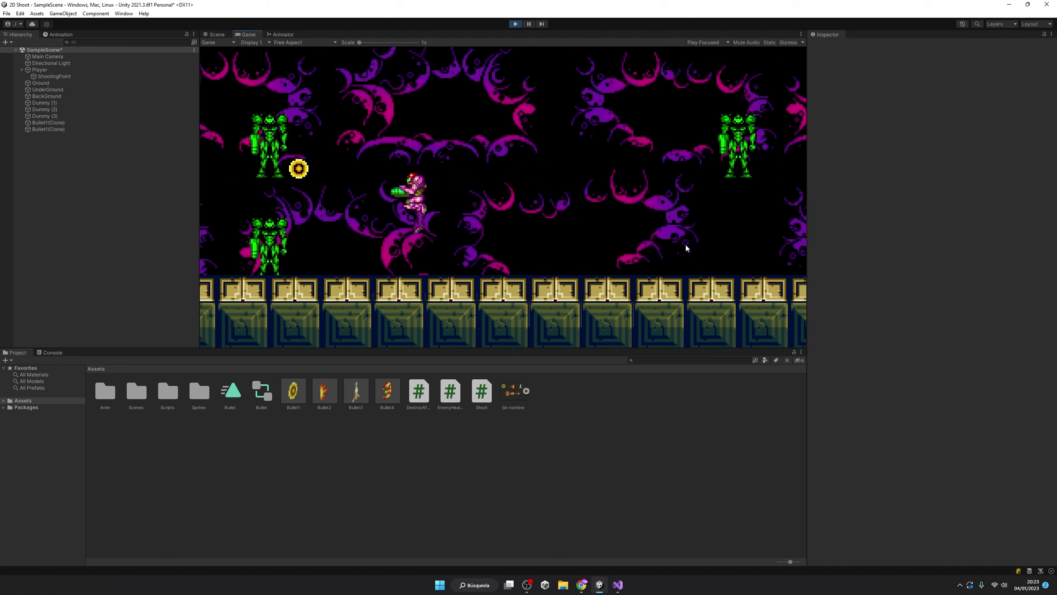
pyautogui.press('ctrl')
pyautogui.press('space')
pyautogui.press('ctrl')
pyautogui.press('space')
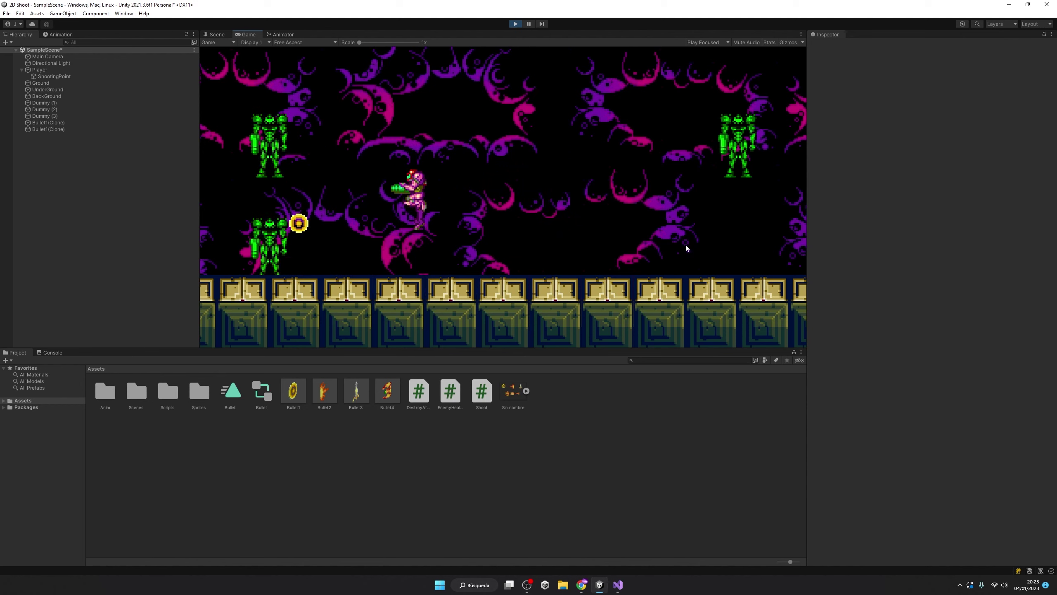
pyautogui.press('ctrl')
pyautogui.press('ctrl')
pyautogui.press('space')
pyautogui.press('ctrl')
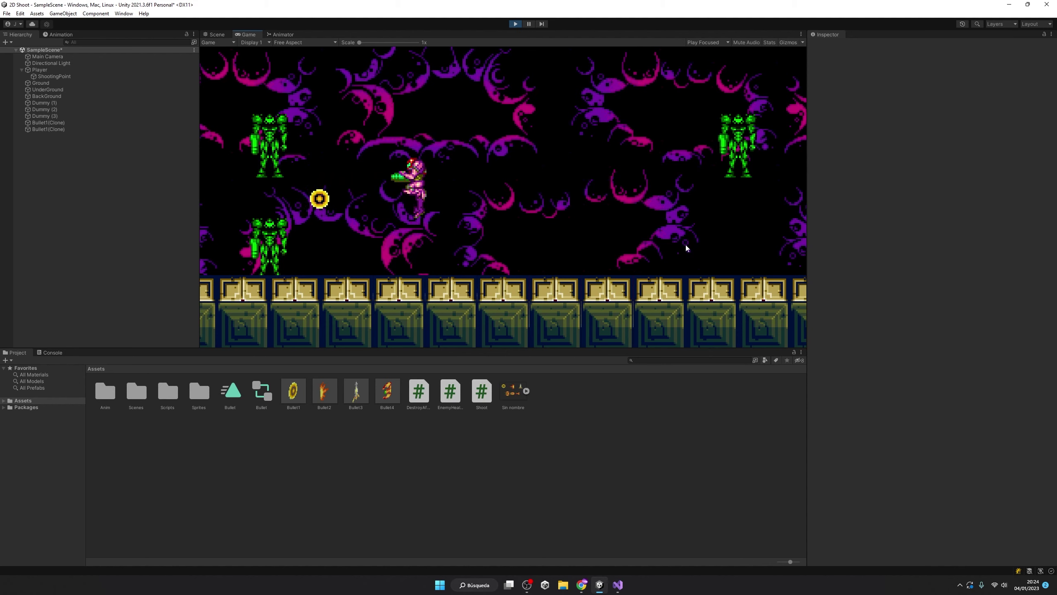
pyautogui.press('ctrl')
pyautogui.press('ctrl')
pyautogui.press('ctrl')
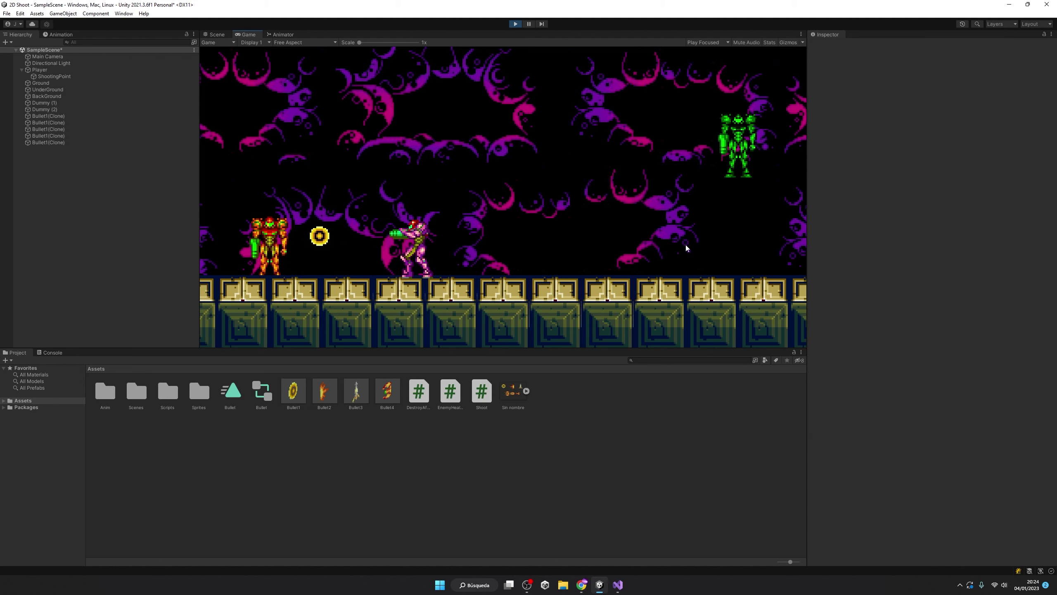
pyautogui.click(517, 23)
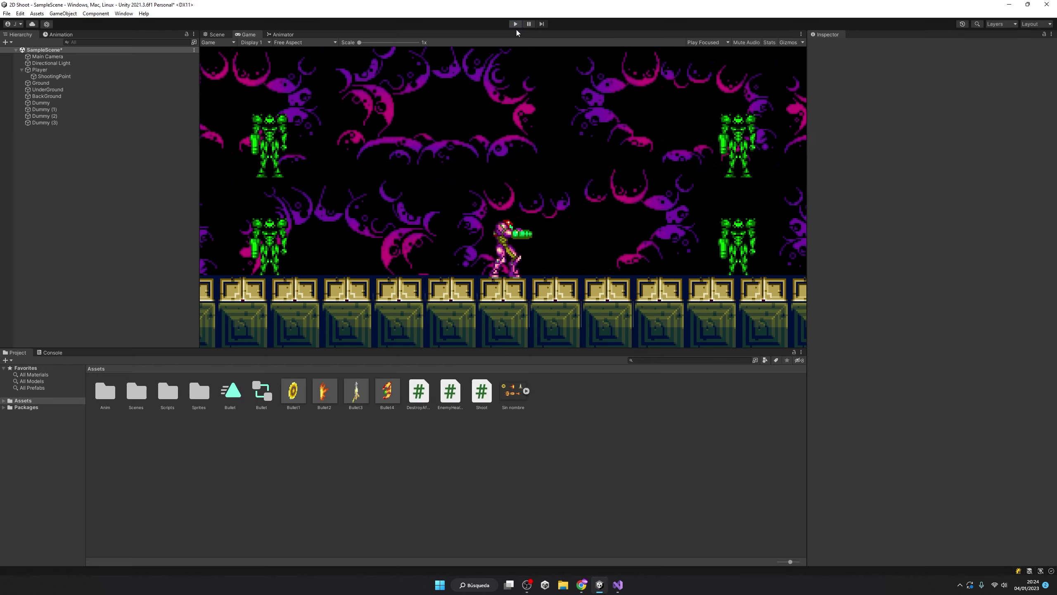
# In EnemyHealth.cs, move HP-- and the death check above the damaged check and delete StopAllCoroutines()
pyautogui.click(617, 585)
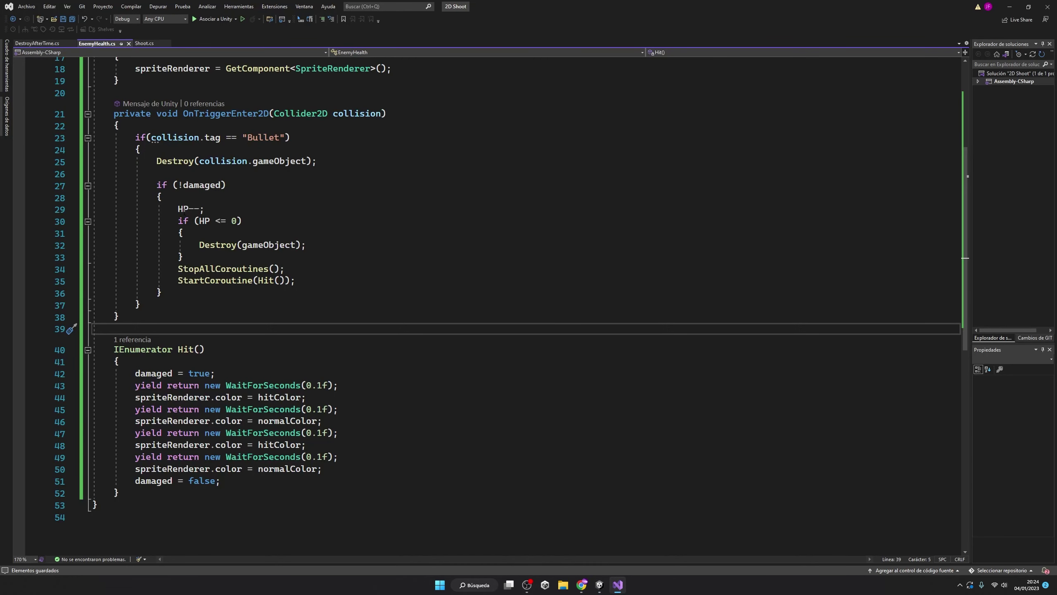
pyautogui.moveTo(178, 209); pyautogui.dragTo(192, 251)
pyautogui.hotkey('ctrl', 'c')
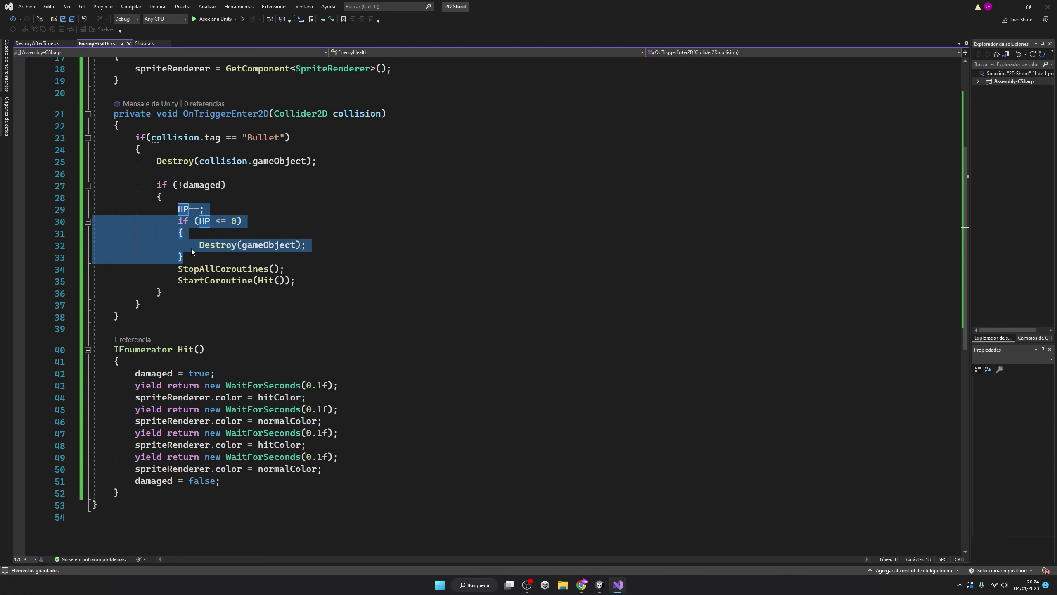
pyautogui.press('Delete')
pyautogui.click(190, 177)
pyautogui.hotkey('ctrl', 'v')
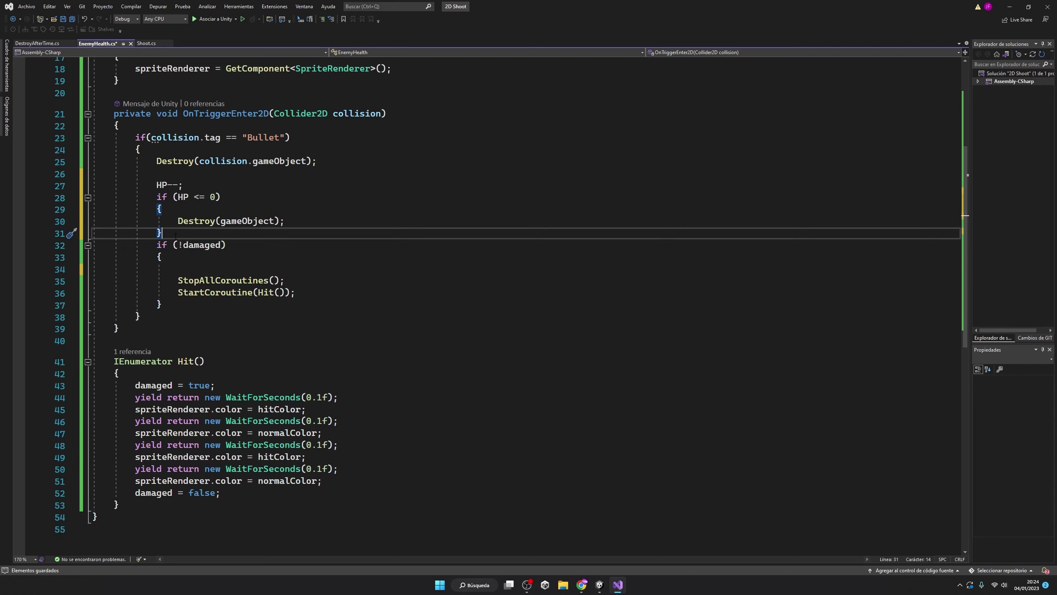
pyautogui.press('Return')
pyautogui.moveTo(284, 292); pyautogui.dragTo(49, 284)
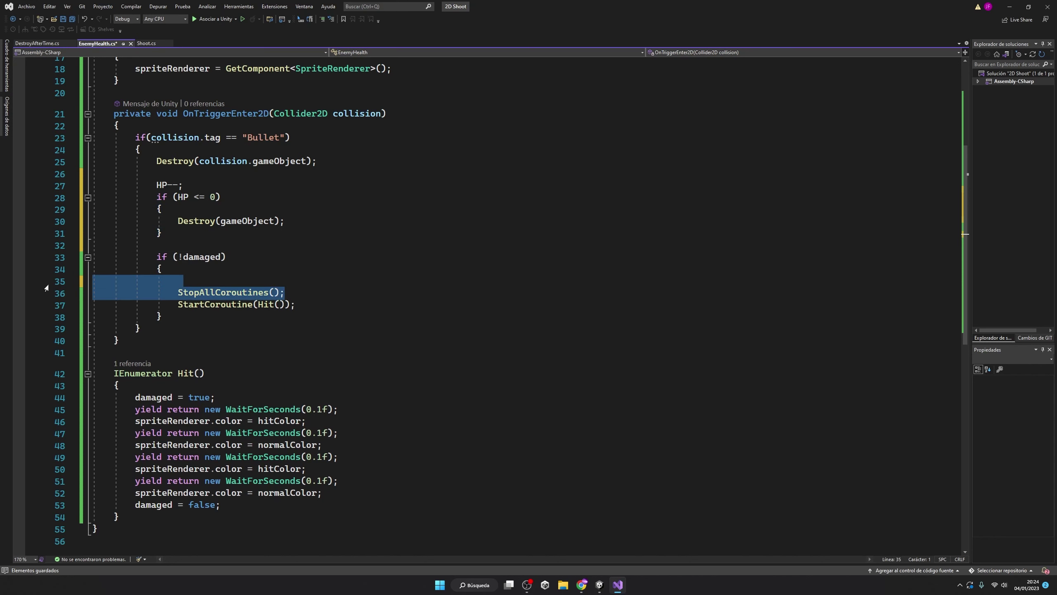
pyautogui.press('BackSpace')
pyautogui.press('BackSpace')
# Back in Unity, reselect the four Dummies, check their hit colour, and enter Play mode
pyautogui.hotkey('alt', 'Tab')
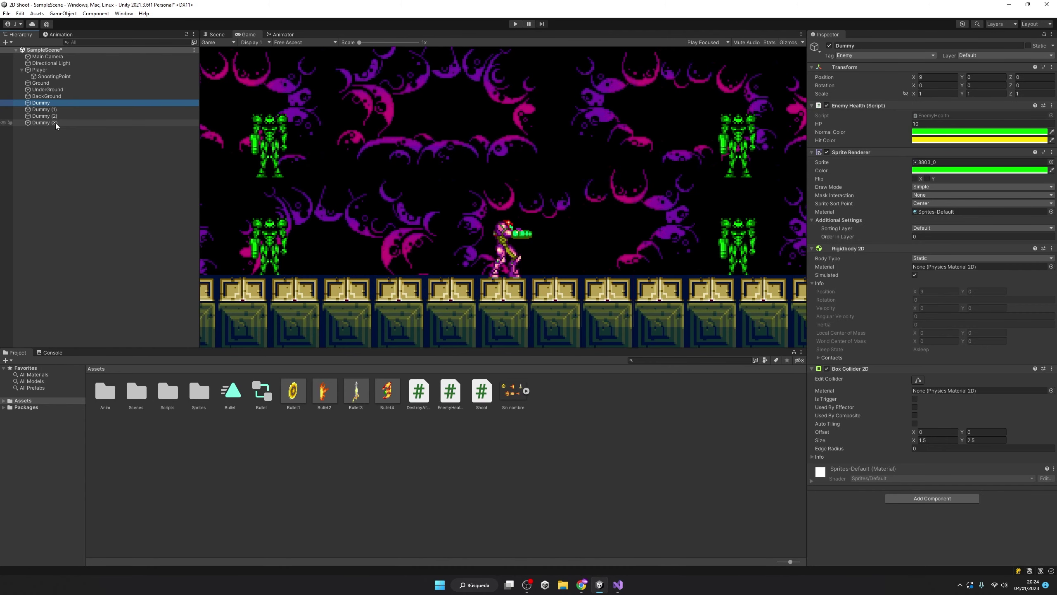
pyautogui.keyDown('shift'); pyautogui.click(42, 122); pyautogui.keyUp('shift')
pyautogui.click(965, 141)
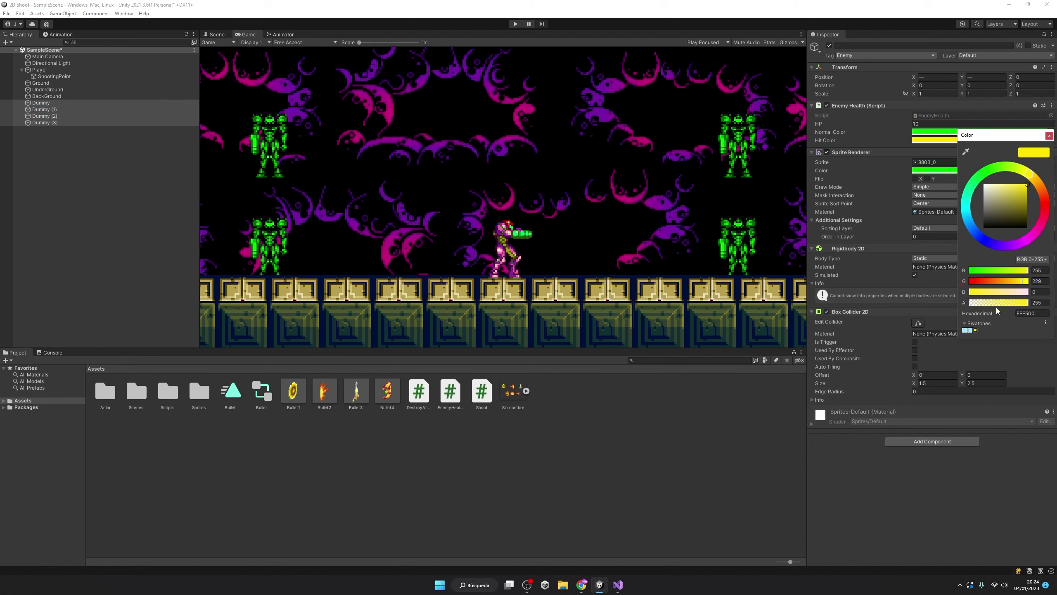
pyautogui.click(614, 177)
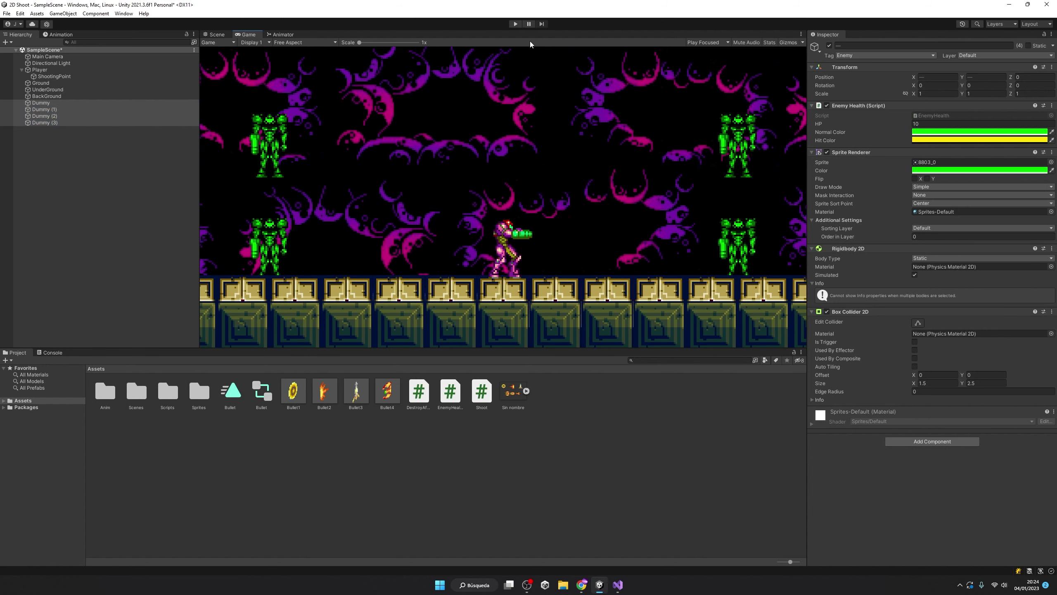
pyautogui.click(515, 24)
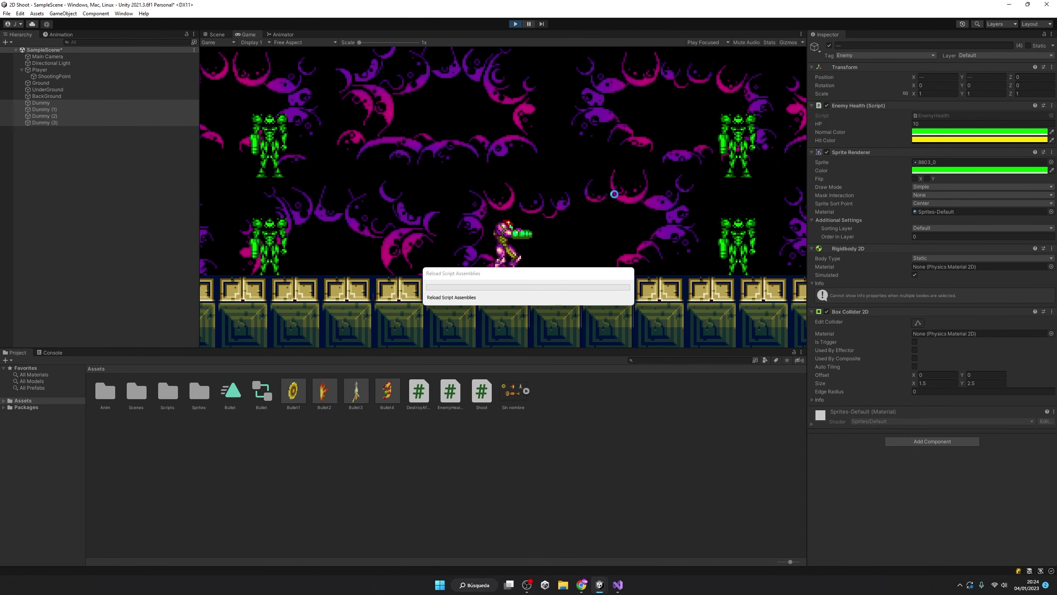
# Select the first Dummy, then fire at the nearest and left dummies while turning and jumping
pyautogui.click(115, 103)
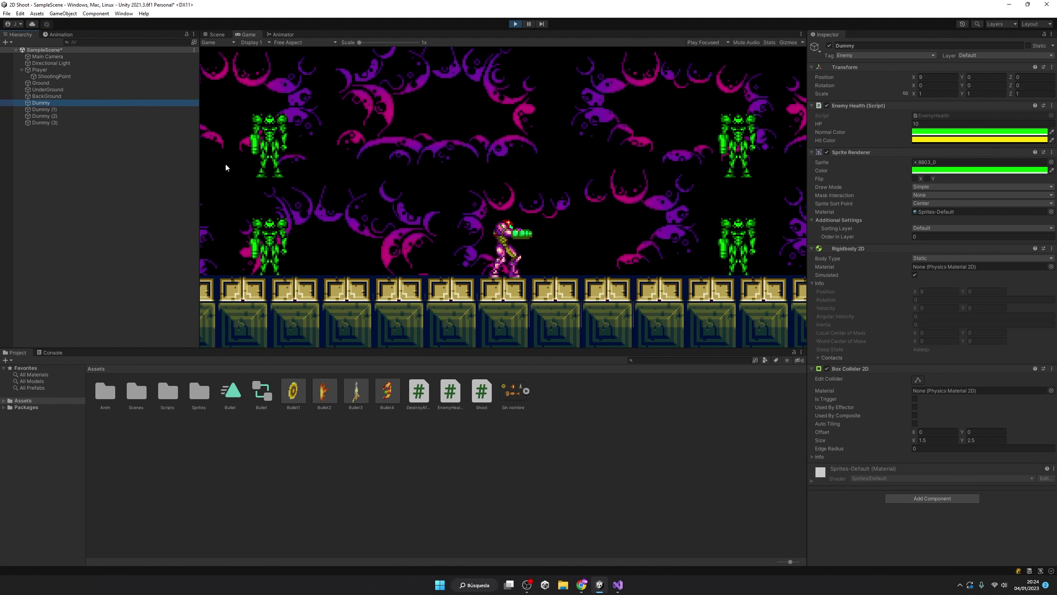
pyautogui.click(308, 194)
pyautogui.press('space')
pyautogui.press('space')
pyautogui.press('space')
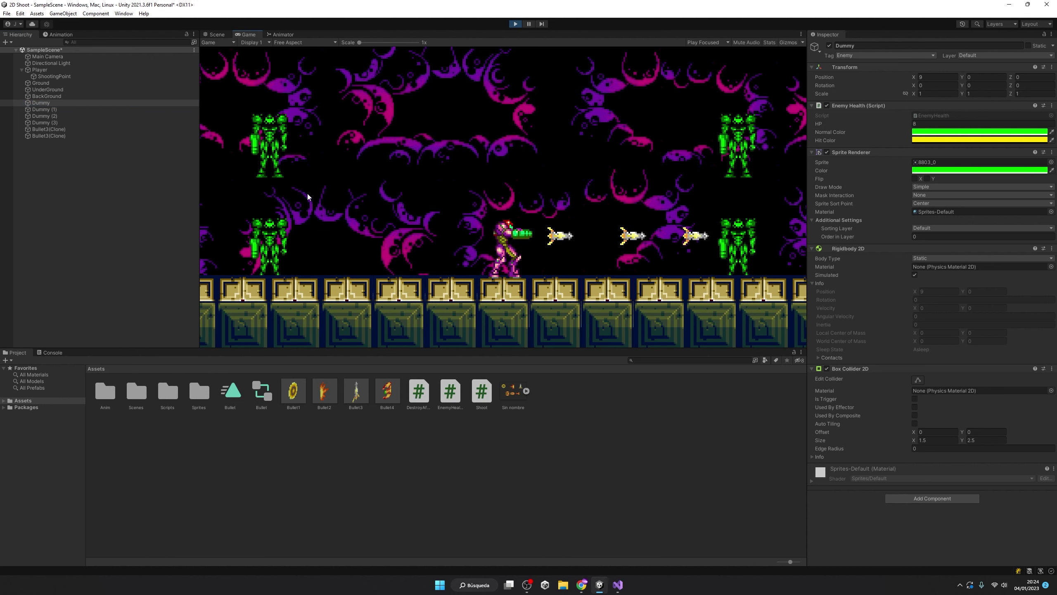
pyautogui.press('space')
pyautogui.press('space')
pyautogui.press('Left')
pyautogui.press('space')
pyautogui.press('space')
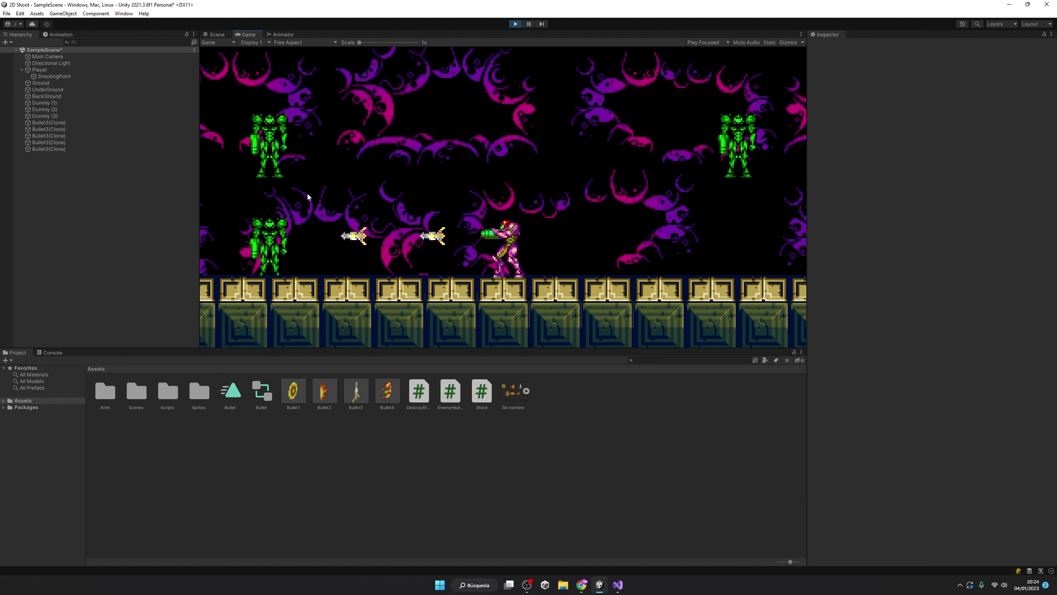
pyautogui.press('Up')
pyautogui.press('space')
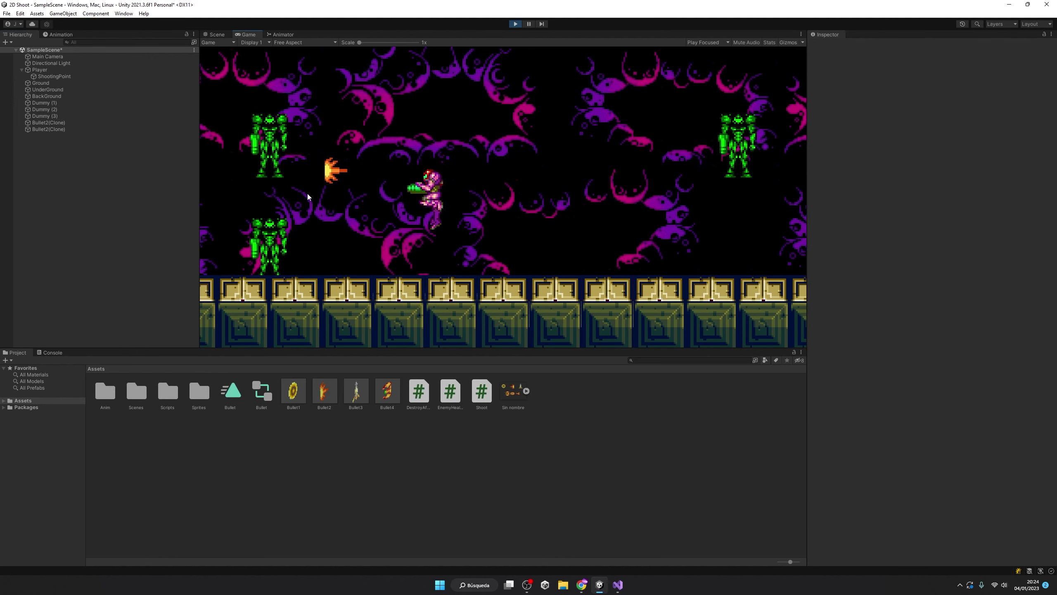
pyautogui.press('space')
pyautogui.press('space')
pyautogui.press('Up')
# Shoot down the upper and right dummies with jumps and rapid fire, then stop Play mode
pyautogui.press('space')
pyautogui.press('space')
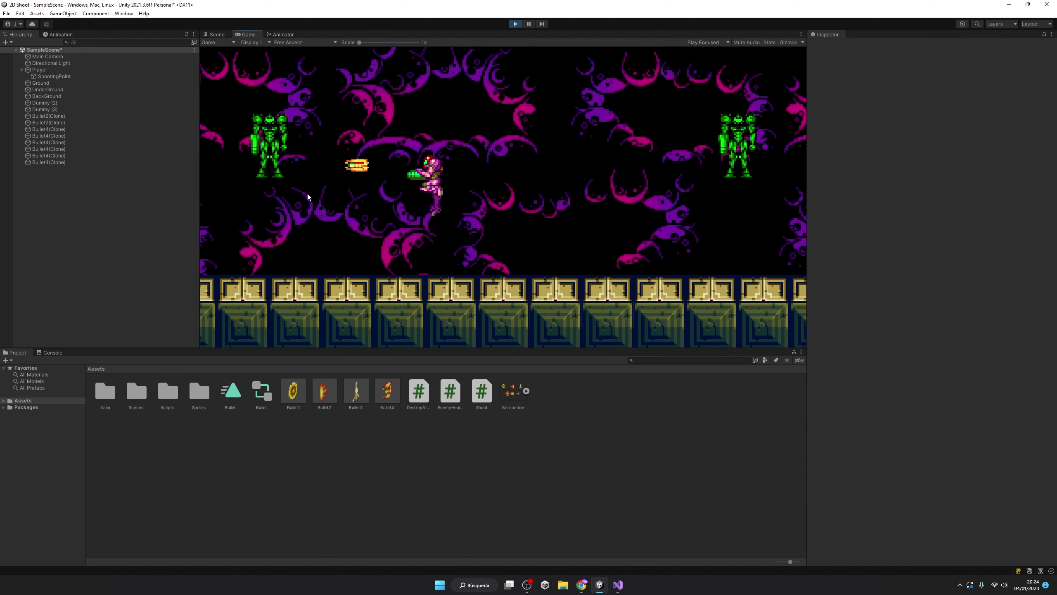
pyautogui.press('space')
pyautogui.press('Right')
pyautogui.press('space')
pyautogui.press('Up')
pyautogui.press('space')
pyautogui.press('space')
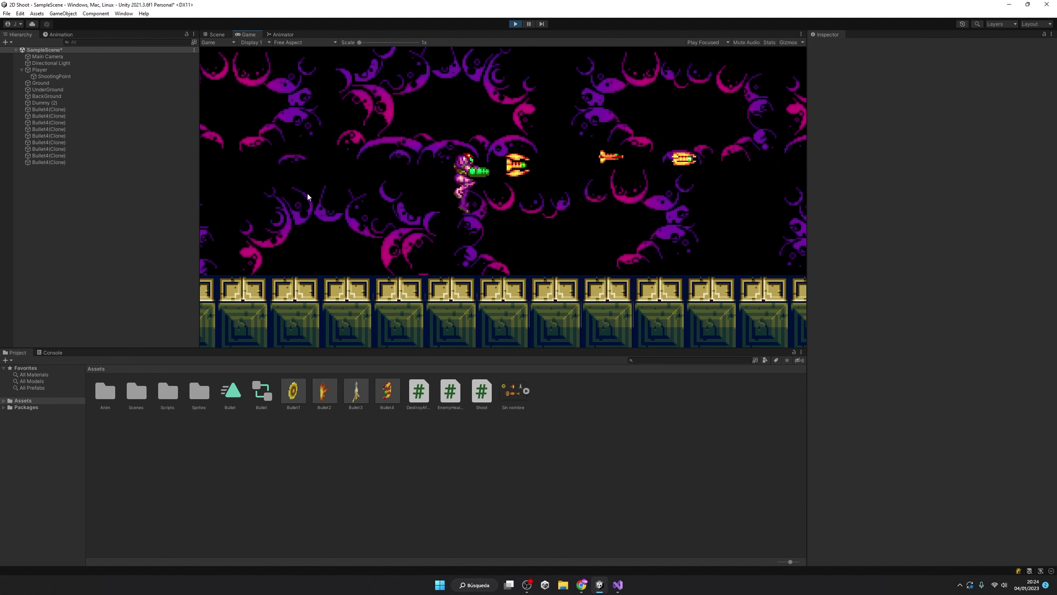
pyautogui.press('Up')
pyautogui.press('space')
pyautogui.press('space')
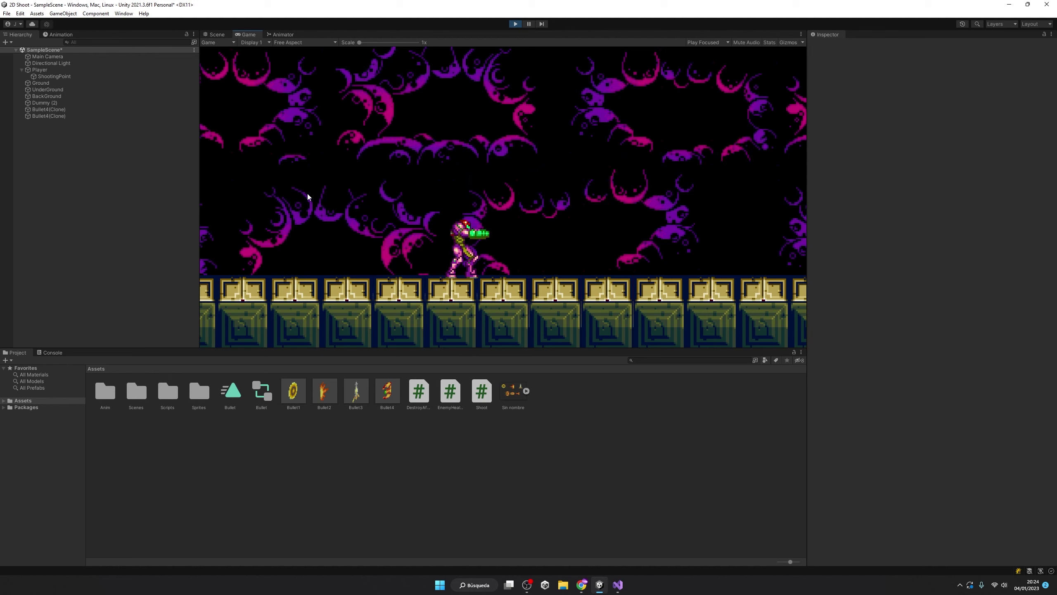
pyautogui.press('Up')
pyautogui.press('space')
pyautogui.press('space')
pyautogui.press('space')
pyautogui.press('space')
pyautogui.press('Left')
pyautogui.press('space')
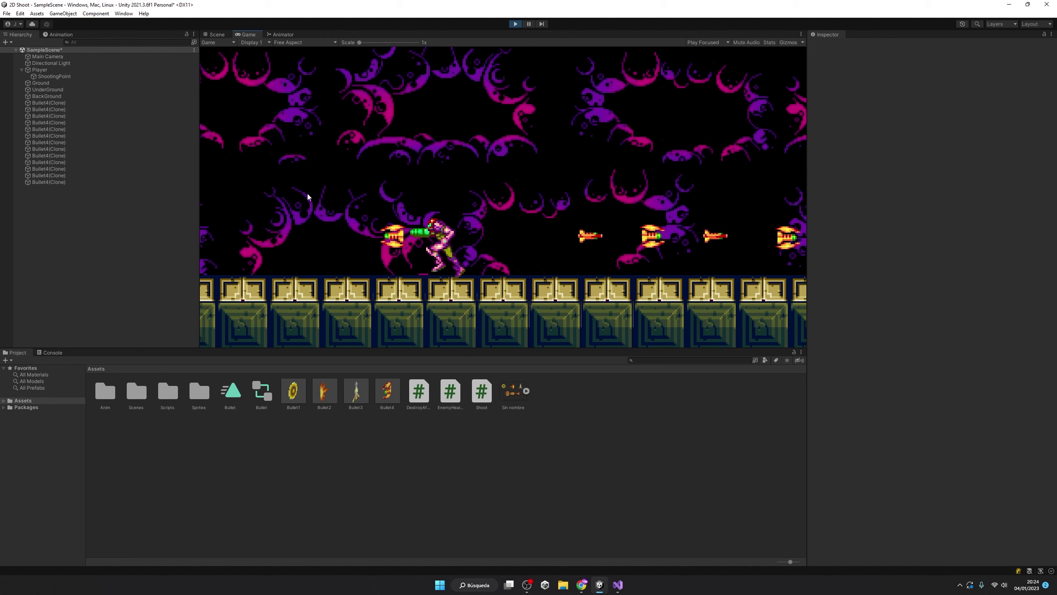
pyautogui.press('Right')
pyautogui.press('Up')
pyautogui.press('space')
pyautogui.press('Left')
pyautogui.press('space')
pyautogui.press('Right')
pyautogui.press('space')
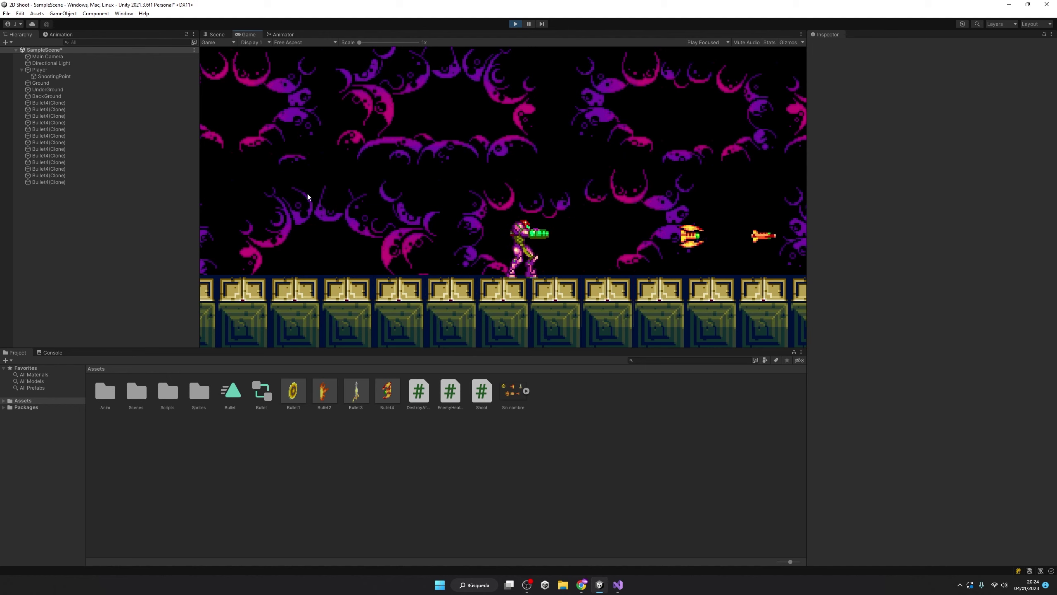
pyautogui.click(520, 25)
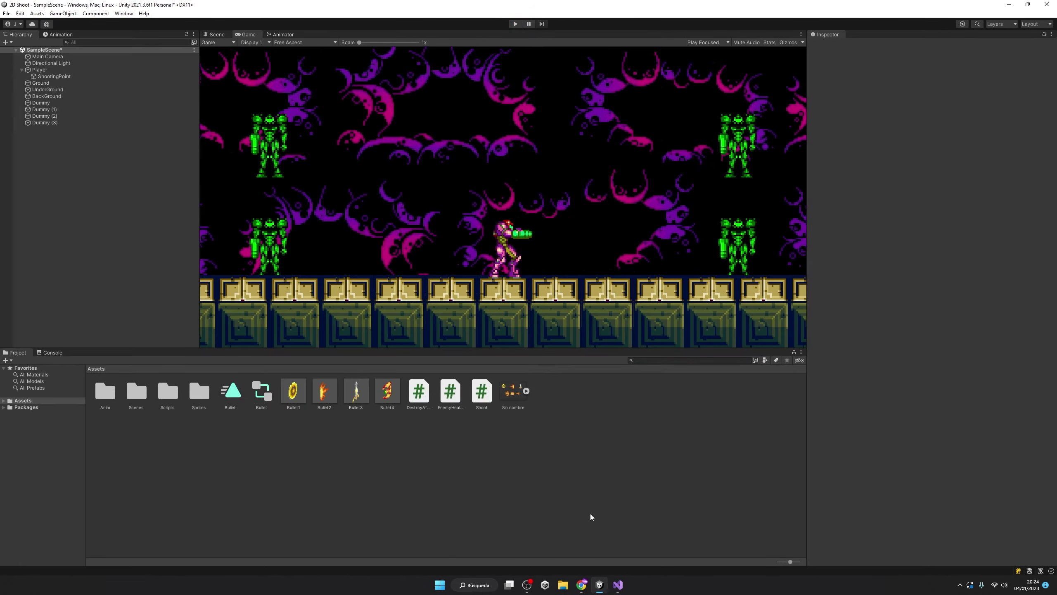
pyautogui.click(618, 585)
# Add a private EnableShoot() method below ShootBullet in Shoot.cs, fixing the name typo
pyautogui.hotkey('ctrl', 'Tab')
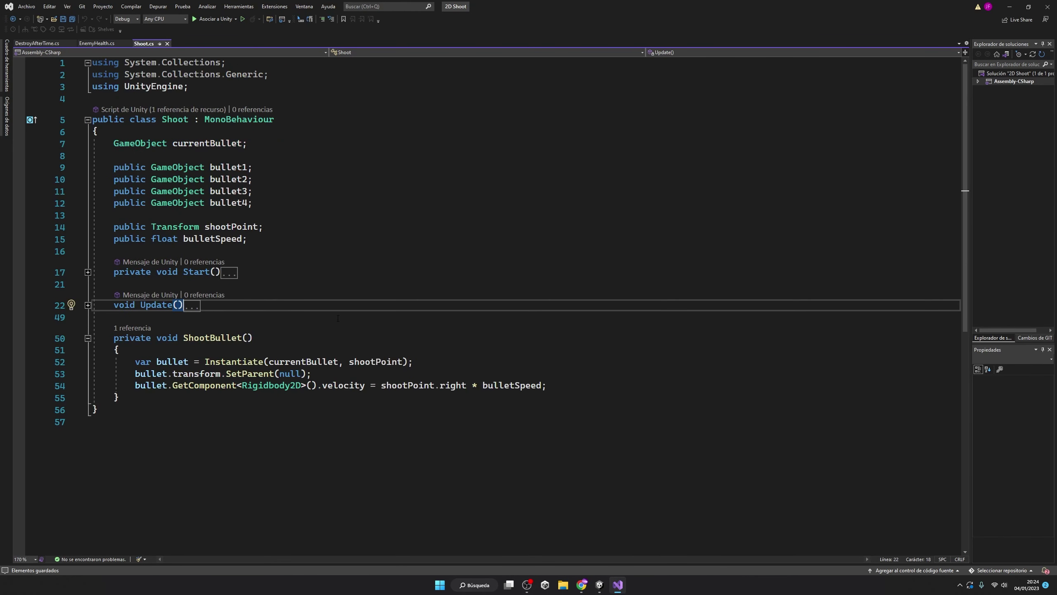
pyautogui.click(139, 395)
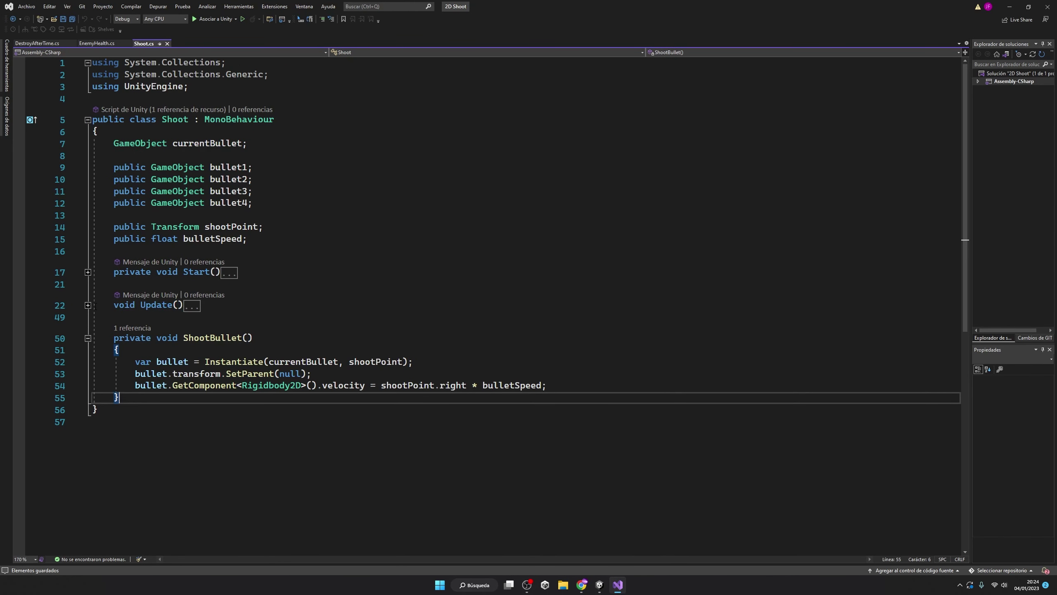
pyautogui.press('Return')
pyautogui.press('Return')
pyautogui.write('pri')
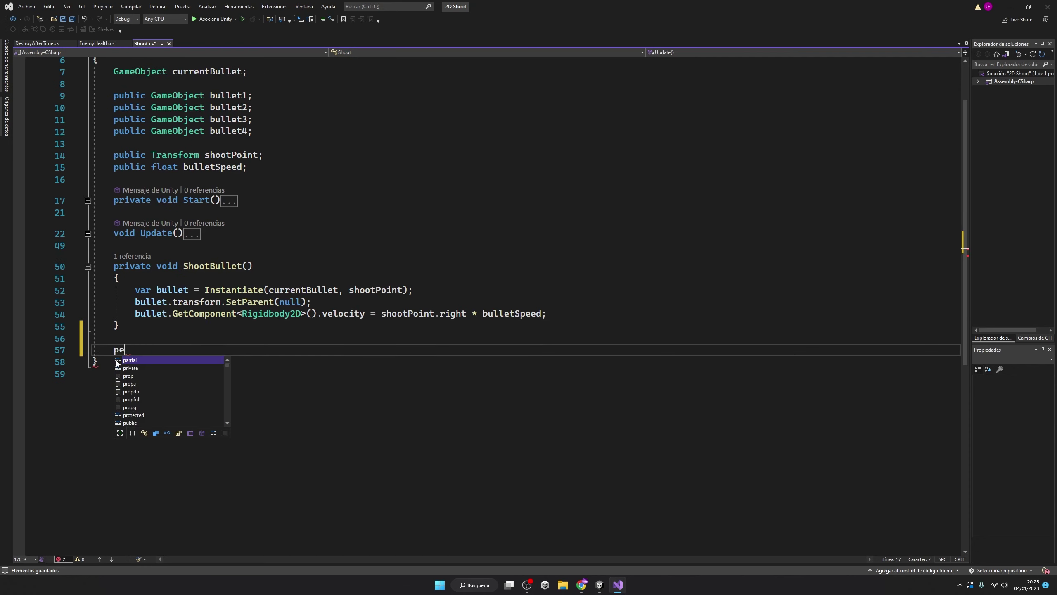
pyautogui.write('vate void Eba')
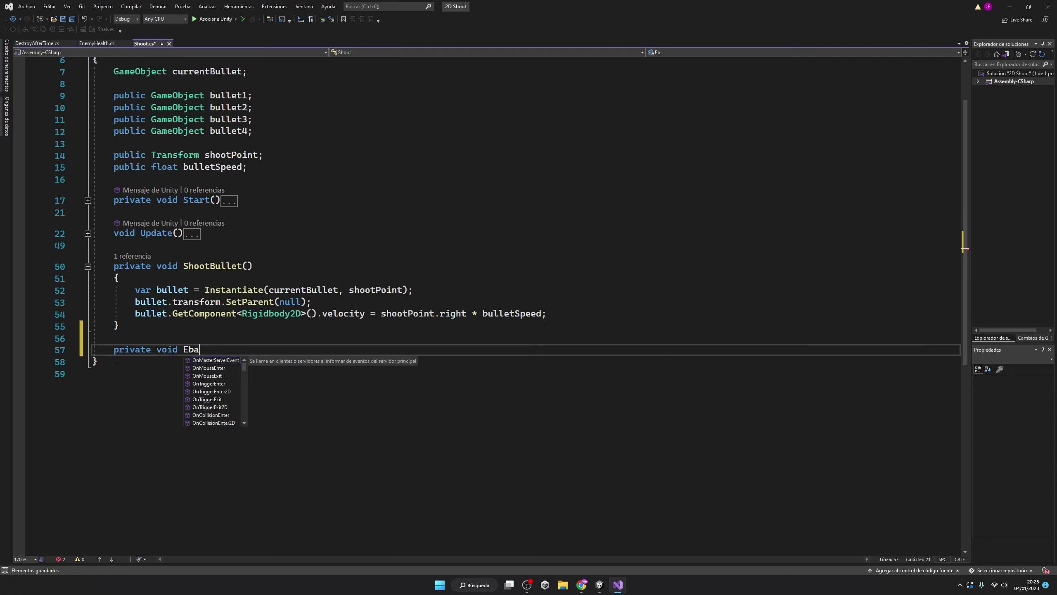
pyautogui.write('bleShoot()')
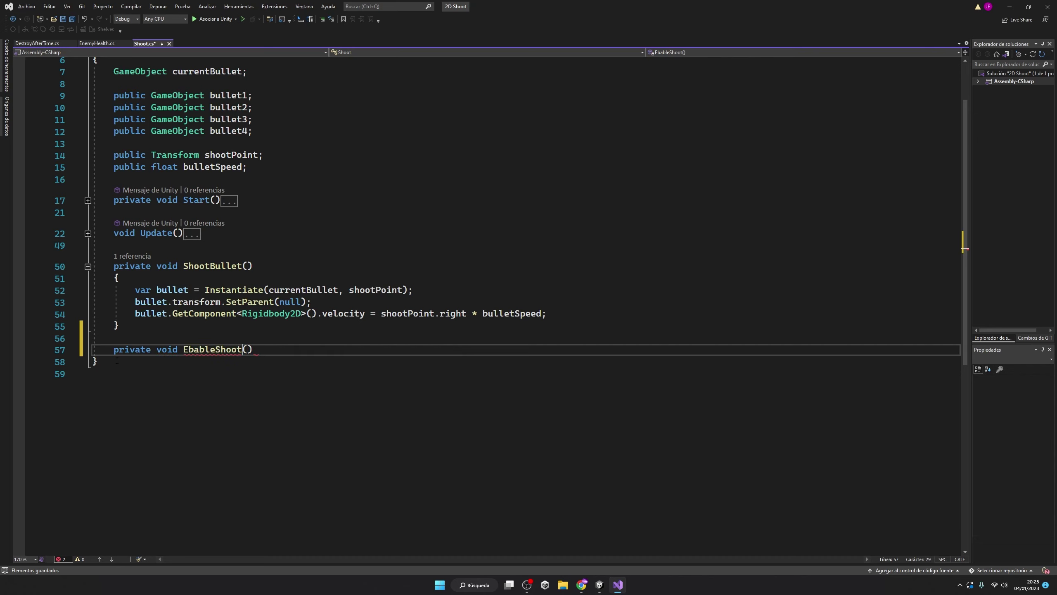
pyautogui.hotkey('ctrl', 'Left')
pyautogui.press('Right')
pyautogui.press('Delete')
pyautogui.write('n')
pyautogui.press('End')
pyautogui.write('{')
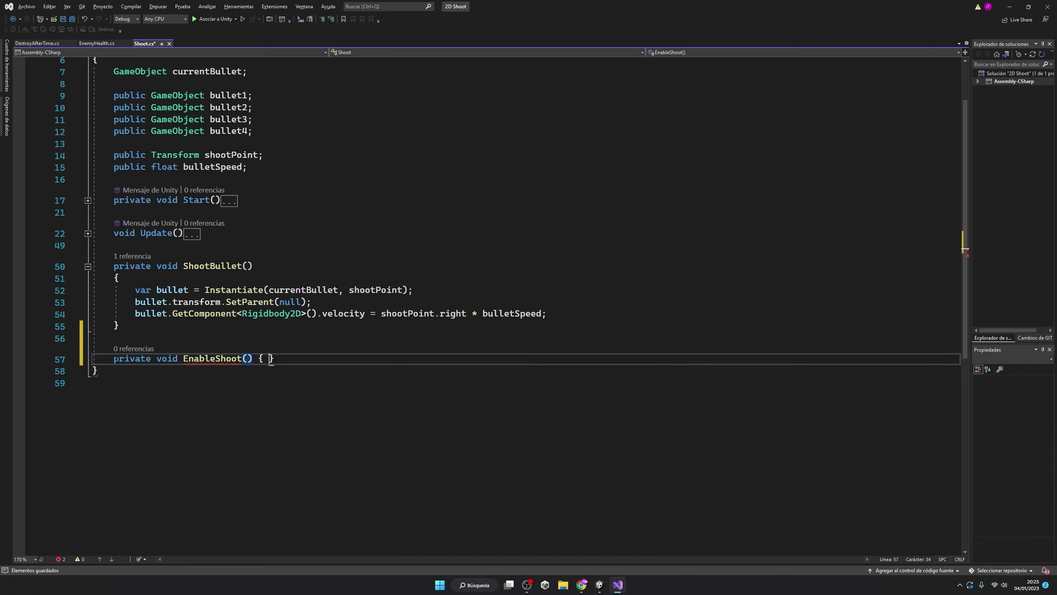
pyautogui.press('Return')
# Declare a bool canShoot field and make EnableShoot set canShoot = true
pyautogui.click(283, 168)
pyautogui.press('Return')
pyautogui.press('Return')
pyautogui.write('bo')
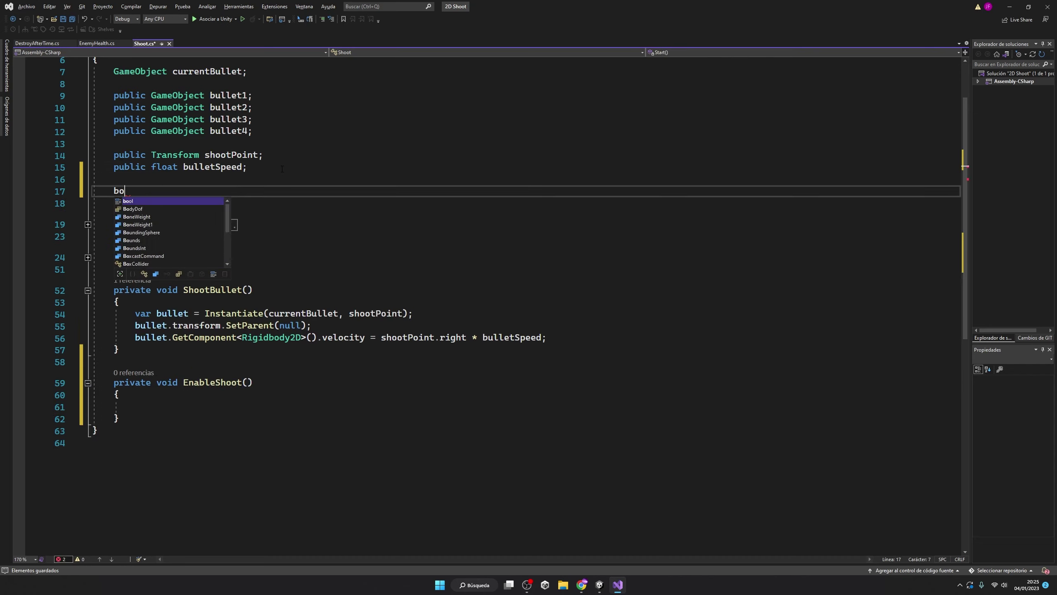
pyautogui.write('ol canShoot')
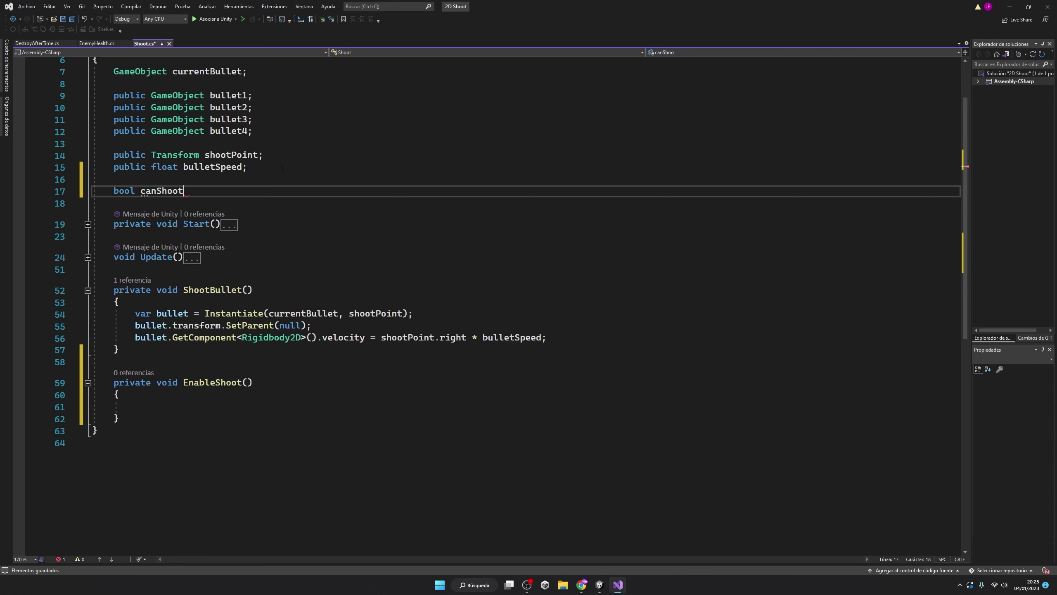
pyautogui.write(';')
pyautogui.doubleClick(162, 191)
pyautogui.hotkey('ctrl', 'c')
pyautogui.click(151, 407)
pyautogui.hotkey('ctrl', 'v')
pyautogui.write('= t')
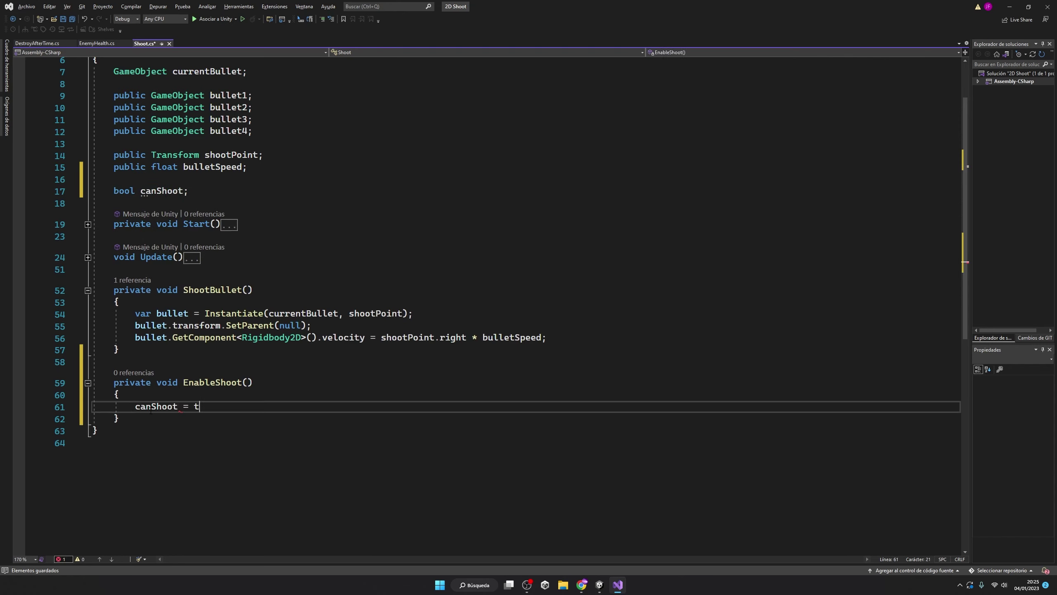
pyautogui.write('rue;')
# Add a bulletCD field by duplicating the bulletSpeed declaration, and save
pyautogui.click(194, 189)
pyautogui.click(248, 167)
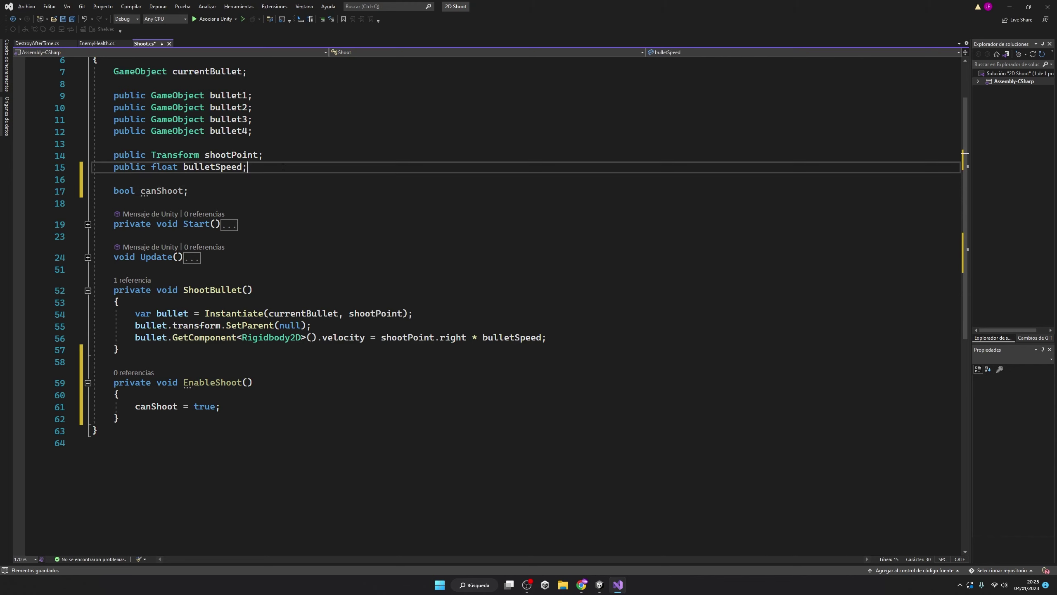
pyautogui.hotkey('ctrl', 'c')
pyautogui.hotkey('ctrl', 'v')
pyautogui.moveTo(215, 179); pyautogui.dragTo(242, 179)
pyautogui.write('CD')
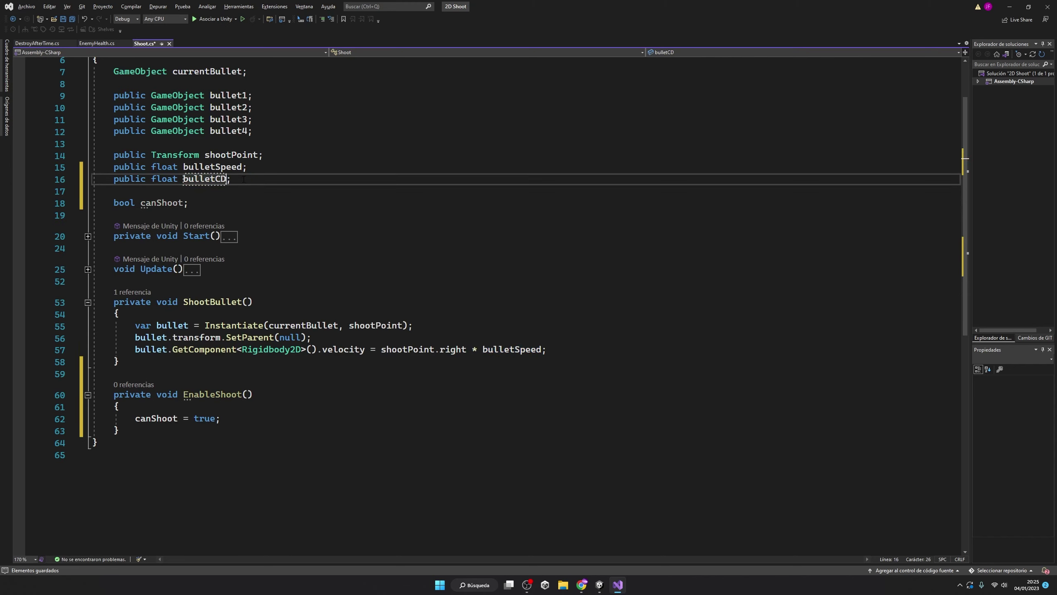
pyautogui.hotkey('ctrl', 's')
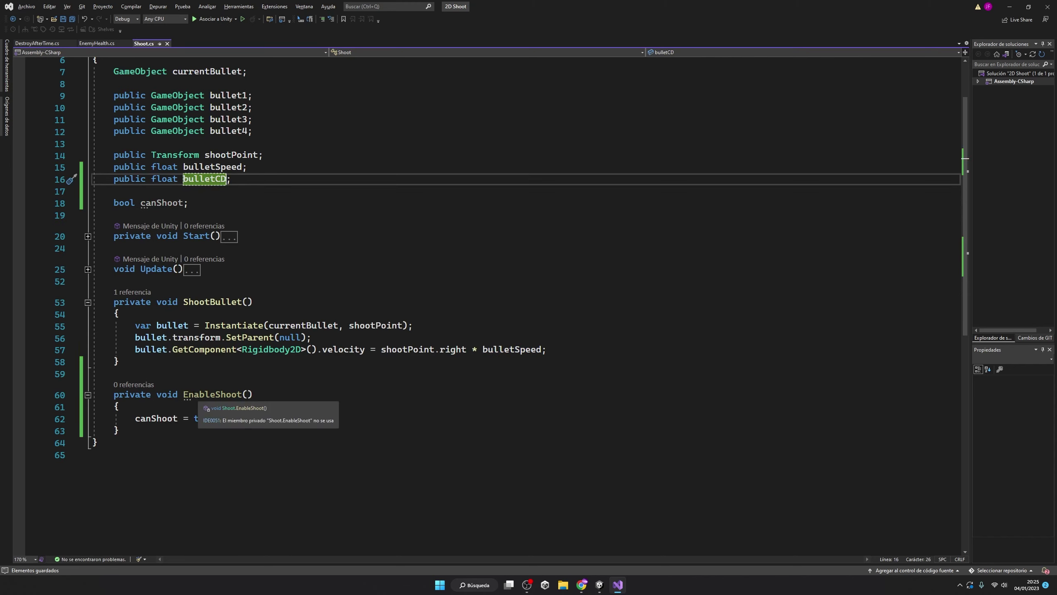
# Make ShootBullet set canShoot = false and call Invoke("EnableShoot", bulletCD), then save
pyautogui.click(167, 315)
pyautogui.press('Return')
pyautogui.write('canShoot = false;')
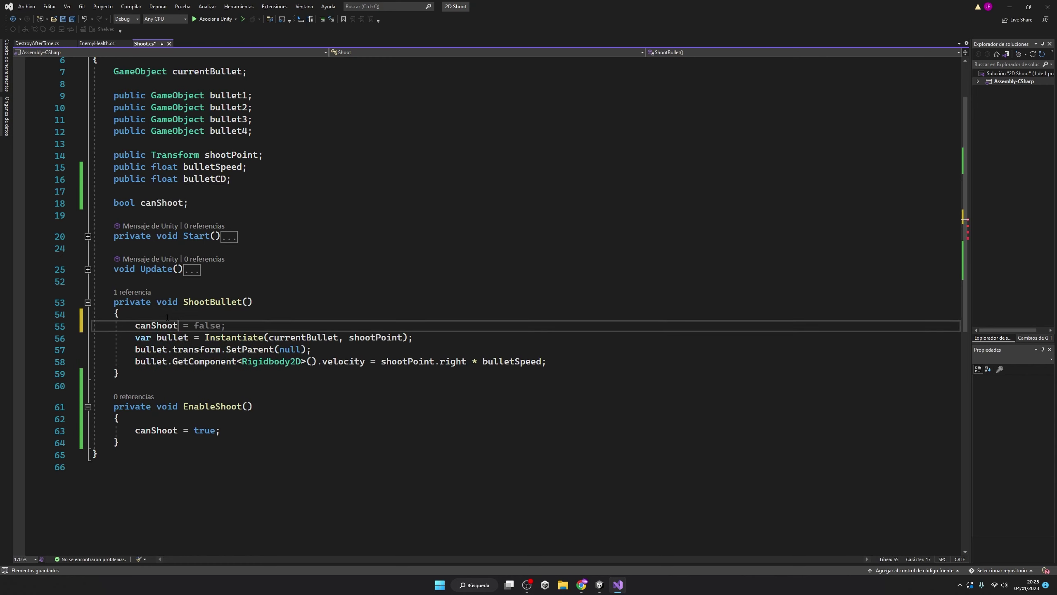
pyautogui.press('Return')
pyautogui.write('In')
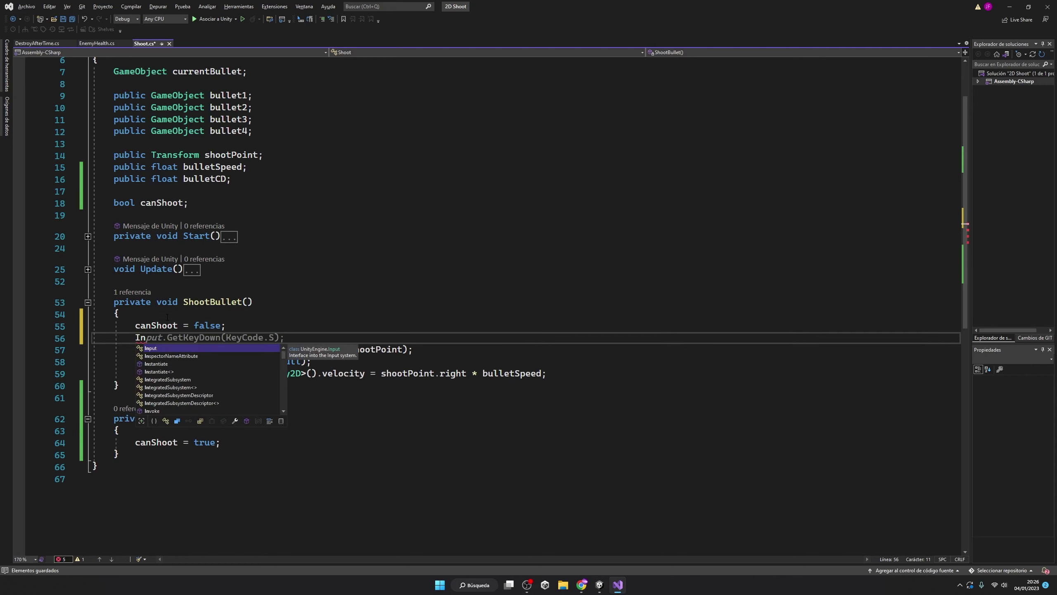
pyautogui.write('voke("EnableShoot"')
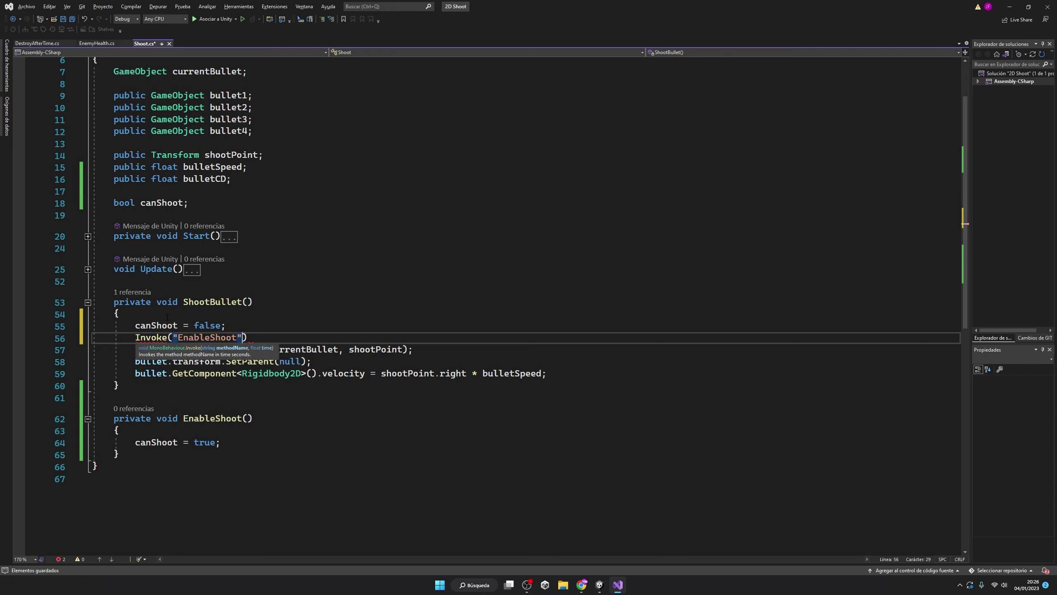
pyautogui.write(', shoo')
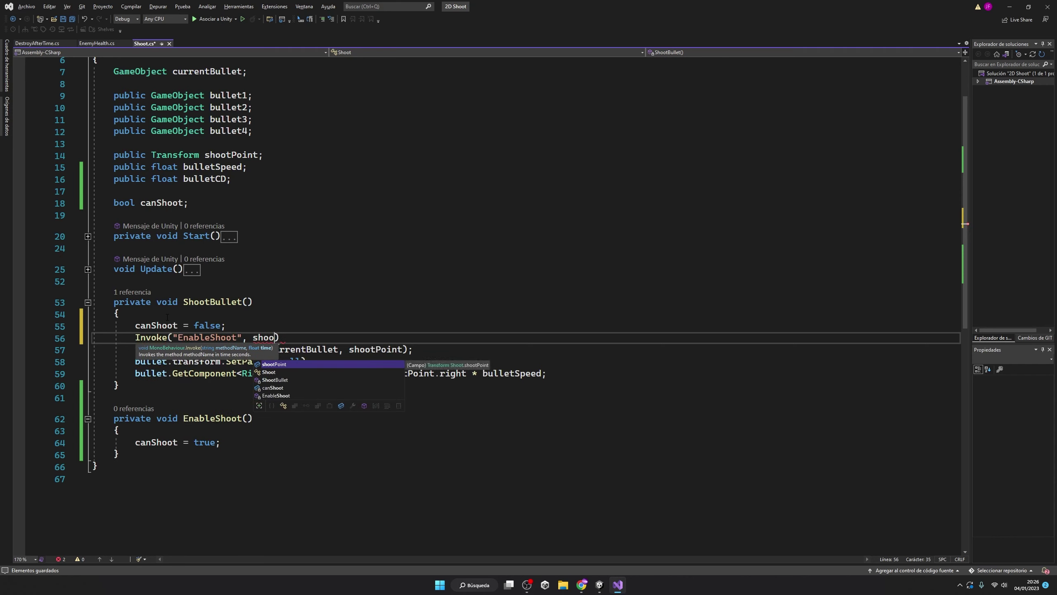
pyautogui.press('BackSpace')
pyautogui.press('BackSpace')
pyautogui.press('BackSpace')
pyautogui.write('bu')
pyautogui.press('Tab')
pyautogui.press('End')
pyautogui.write(';')
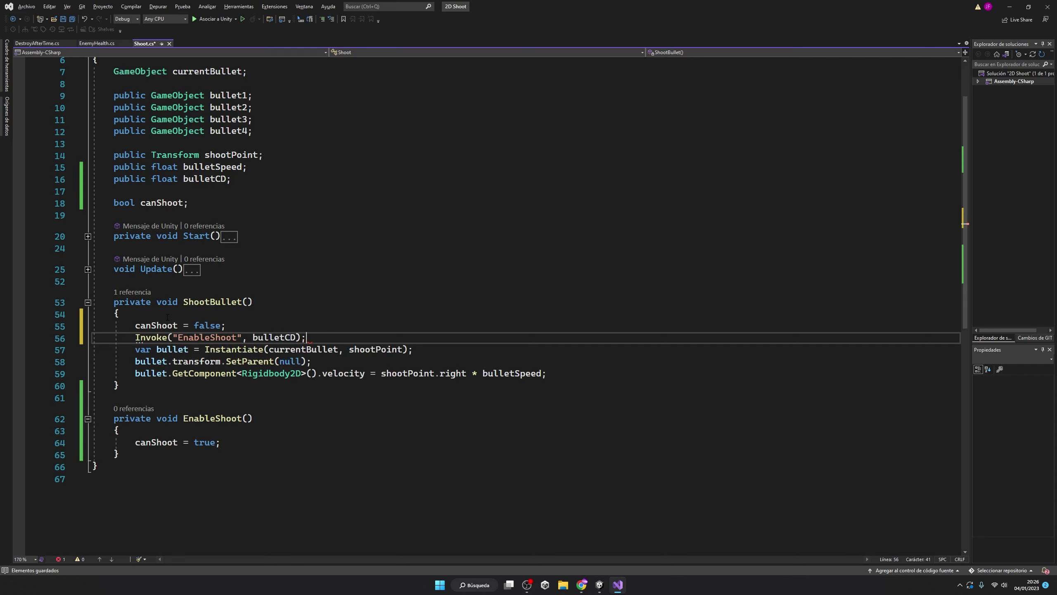
pyautogui.hotkey('ctrl', 's')
# Add canShoot as an extra condition on the K-key shooting check in Update, and save
pyautogui.click(554, 526)
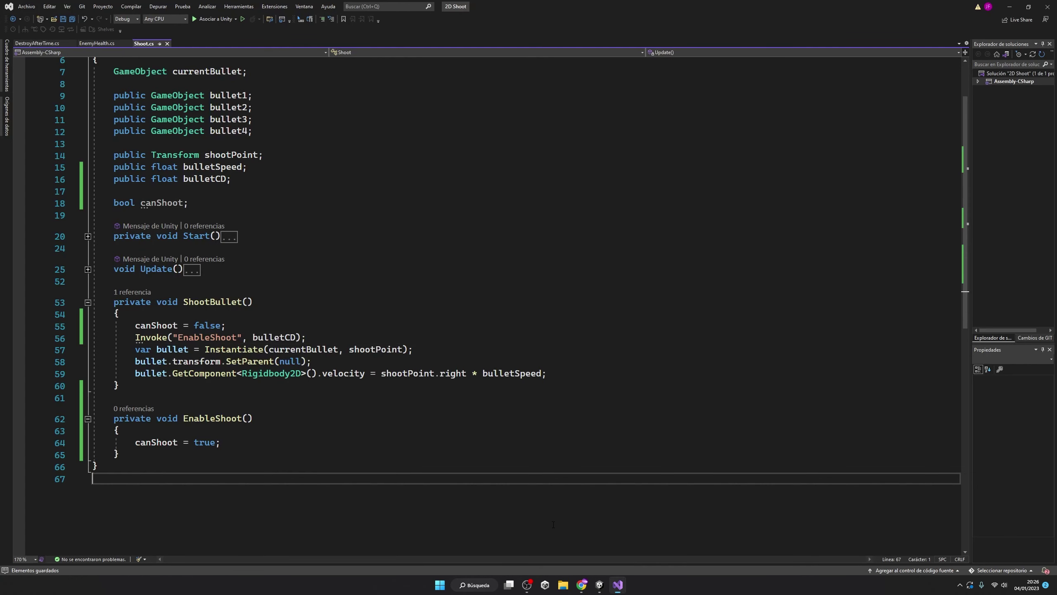
pyautogui.click(88, 269)
pyautogui.scroll(-3, 282, 369)
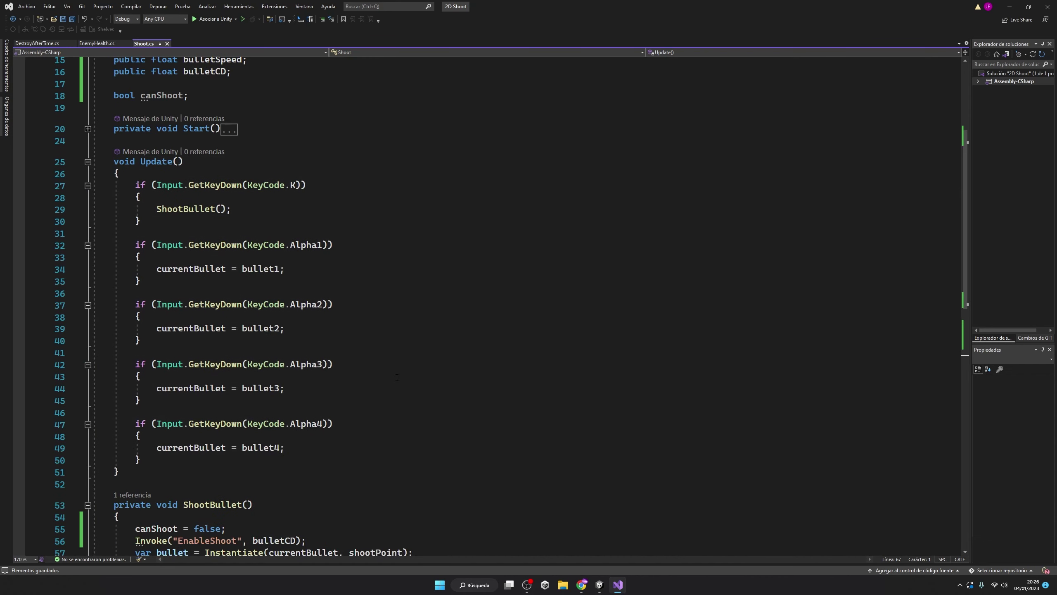
pyautogui.scroll(-3, 282, 369)
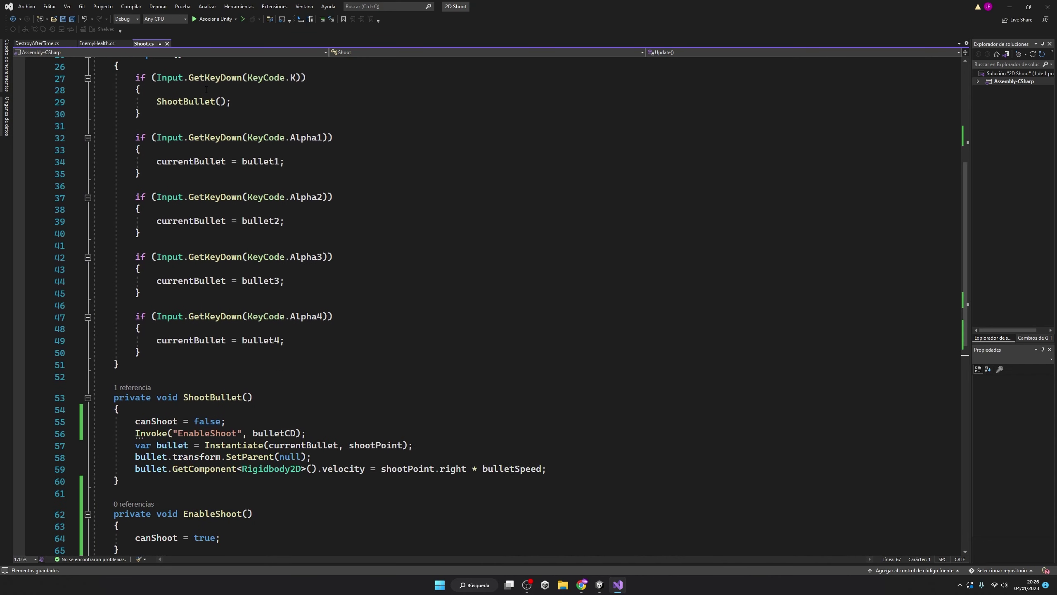
pyautogui.click(306, 78)
pyautogui.write('&&')
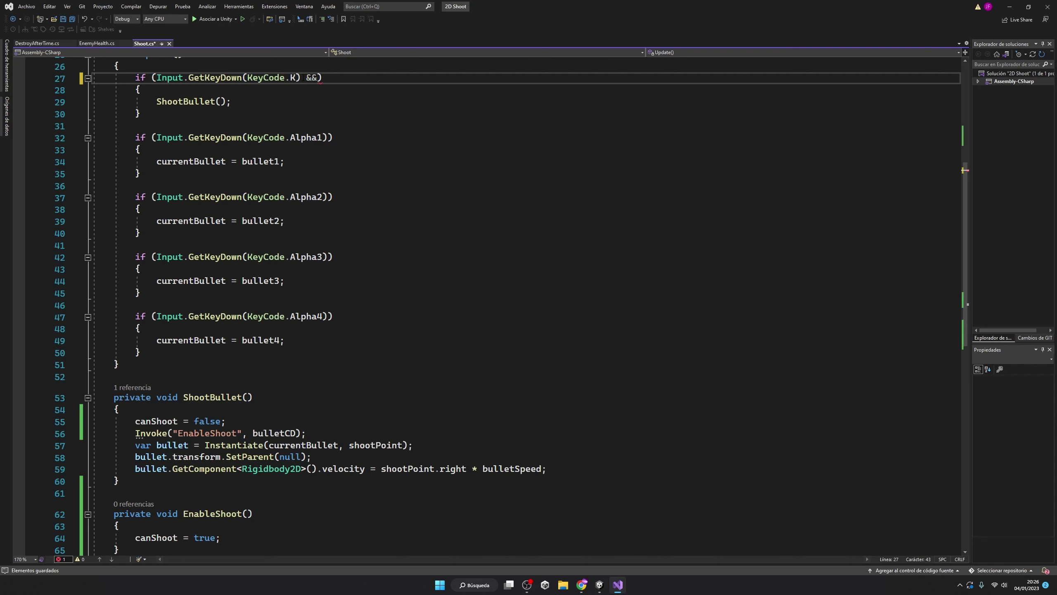
pyautogui.scroll(2, 474, 211)
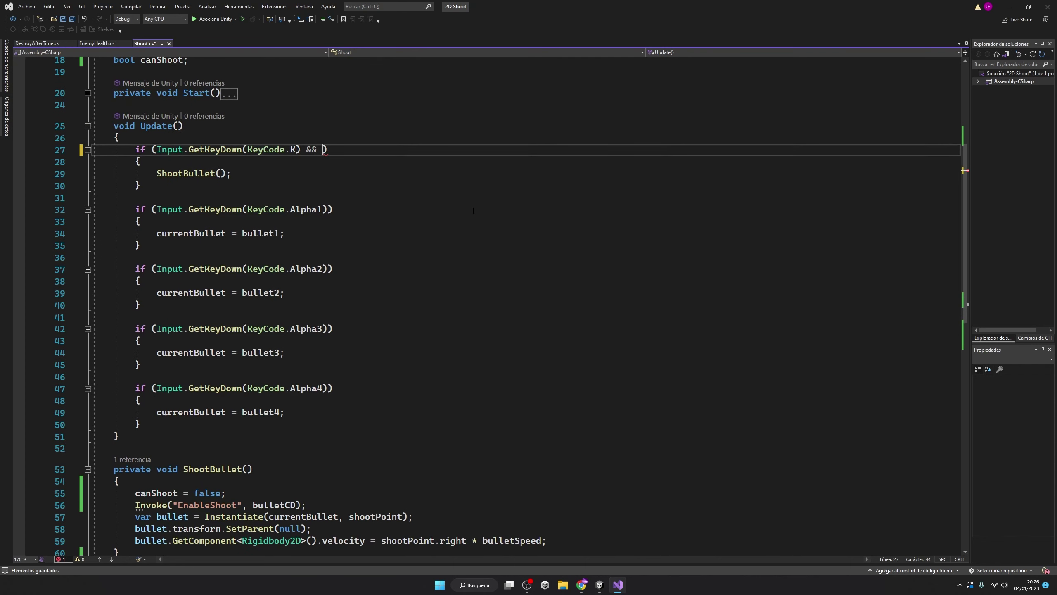
pyautogui.write('c')
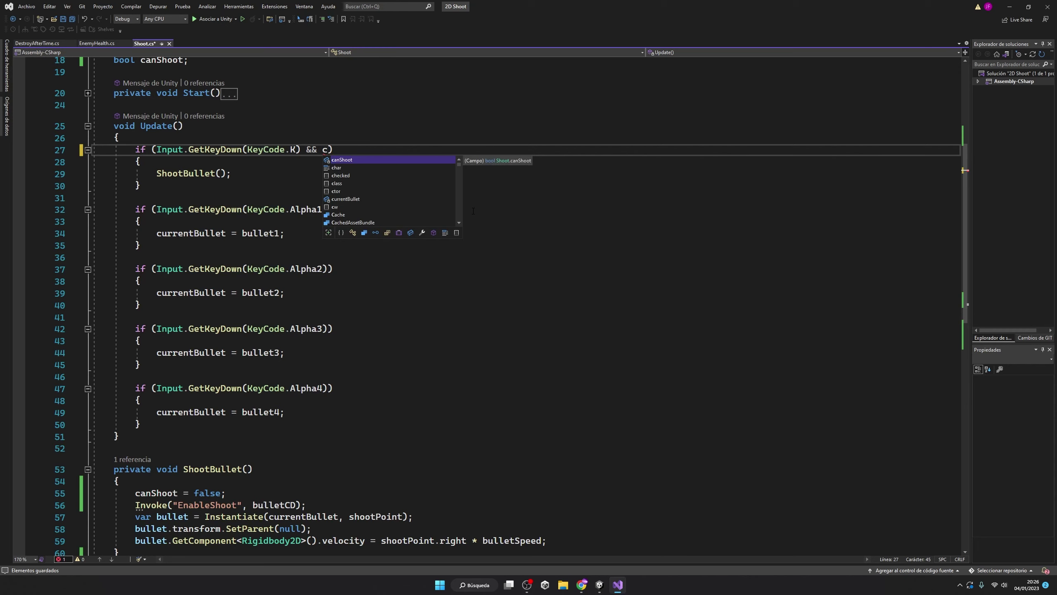
pyautogui.press('Tab')
pyautogui.hotkey('ctrl', 's')
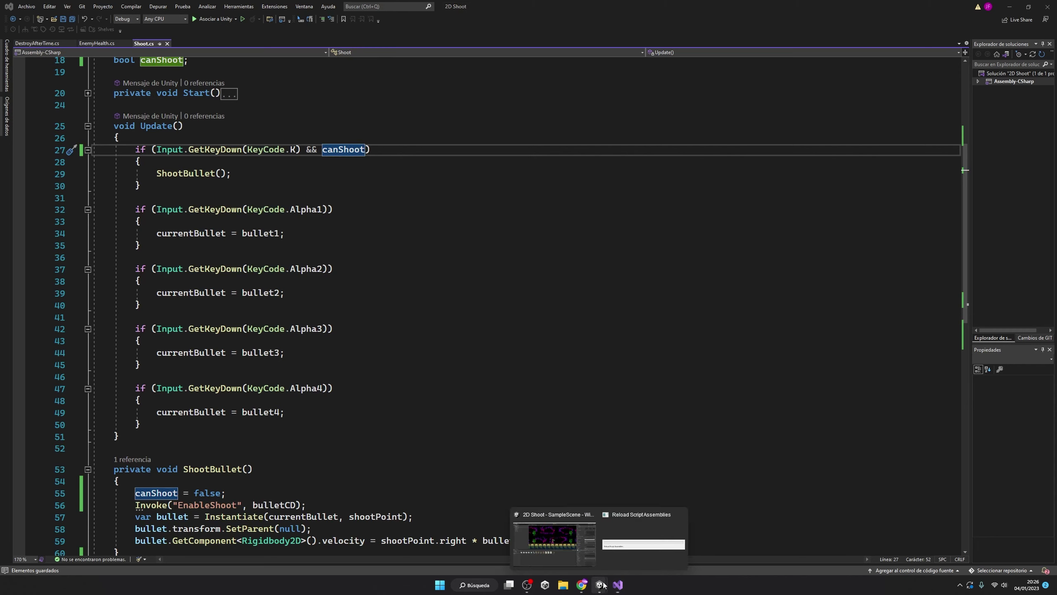
# Initialise the canShoot field to true, save, and return to the Unity editor
pyautogui.scroll(3, 500, 458)
pyautogui.click(452, 400)
pyautogui.click(183, 167)
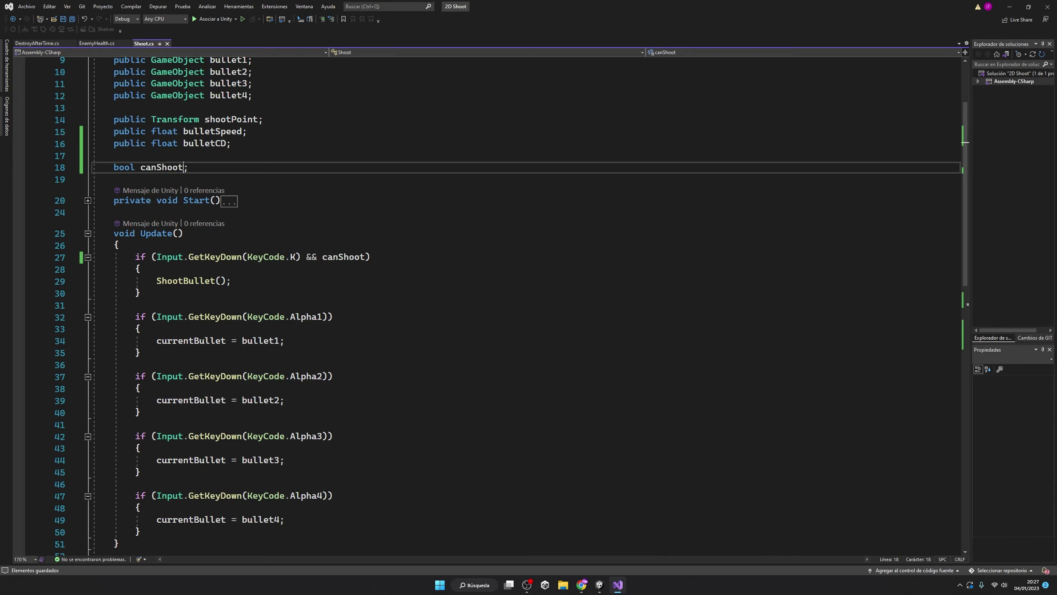
pyautogui.write(' = true')
pyautogui.hotkey('ctrl', 's')
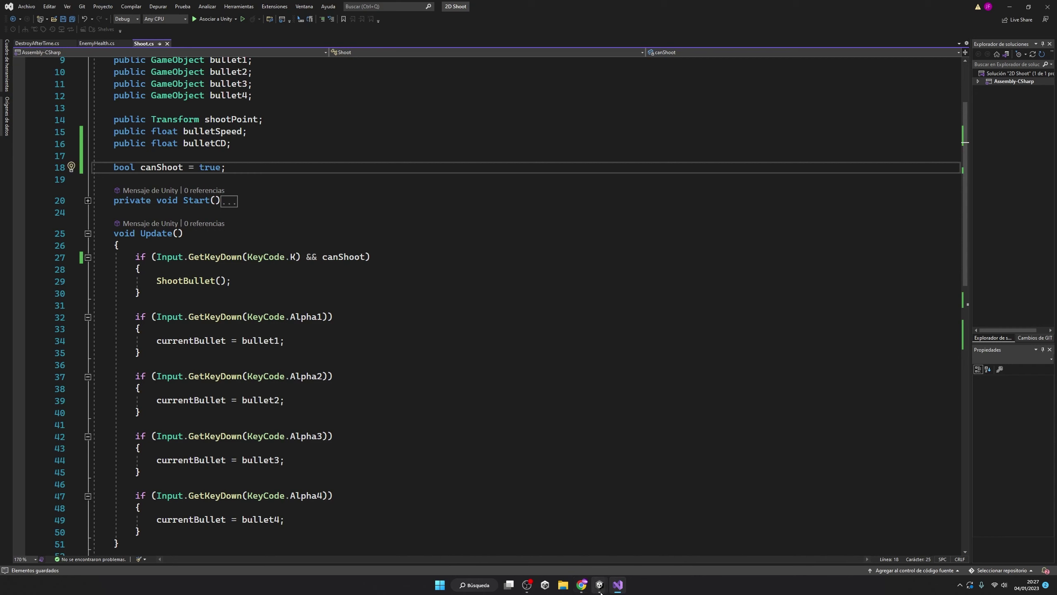
pyautogui.click(599, 585)
pyautogui.click(578, 556)
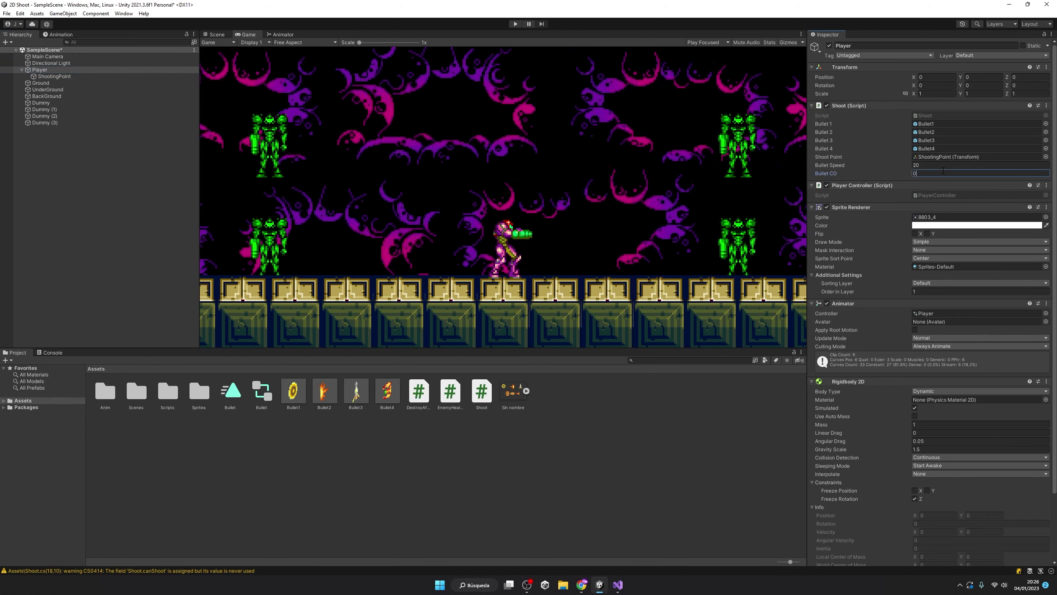
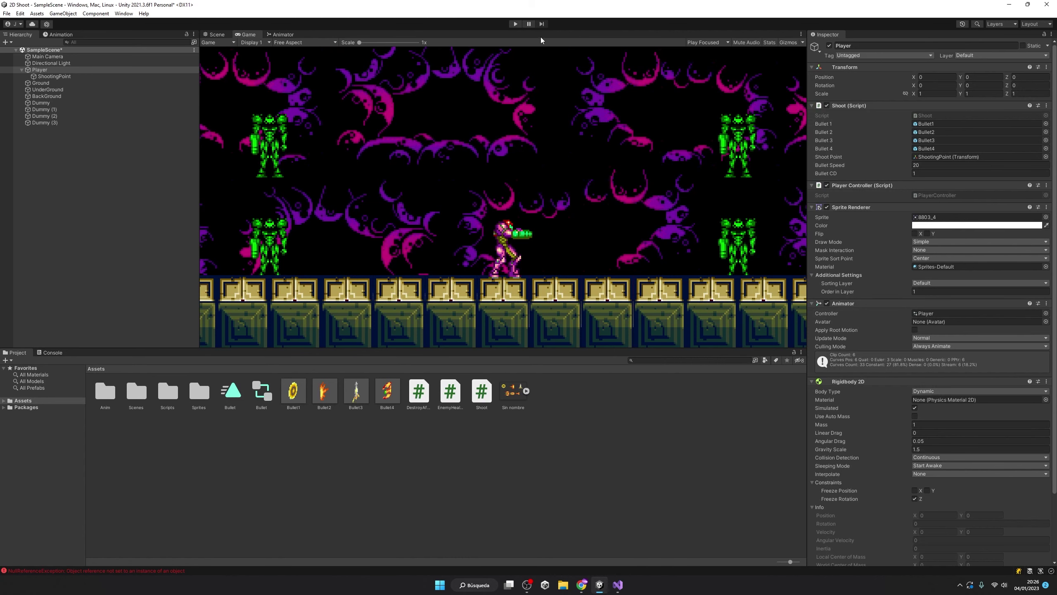
# Start Play mode, test shooting and jumping, and set the Player's Bullet CD to 0.2
pyautogui.click(515, 24)
pyautogui.click(456, 235)
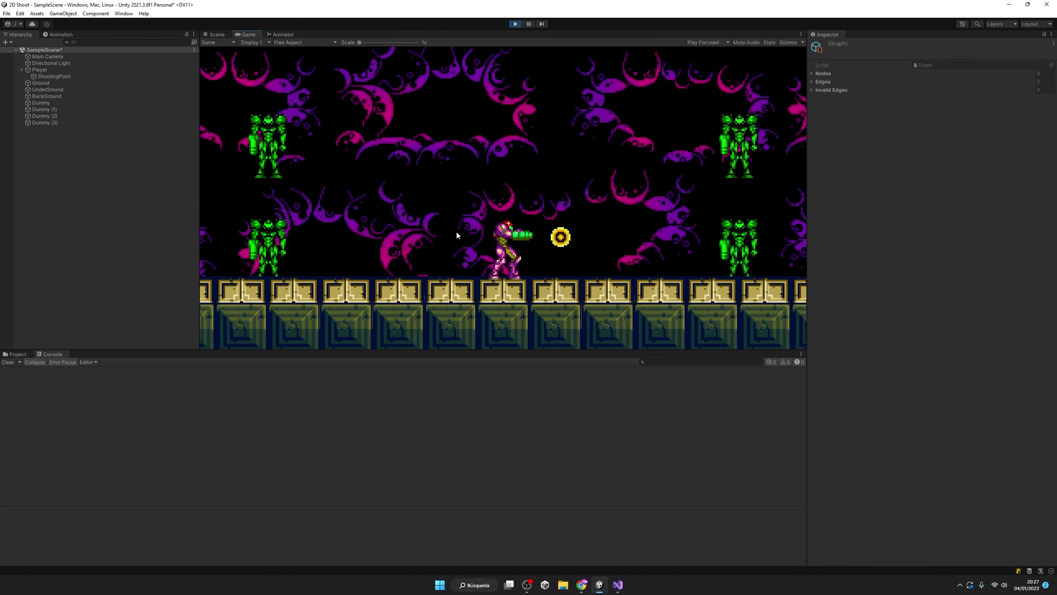
pyautogui.press('space')
pyautogui.press('a')
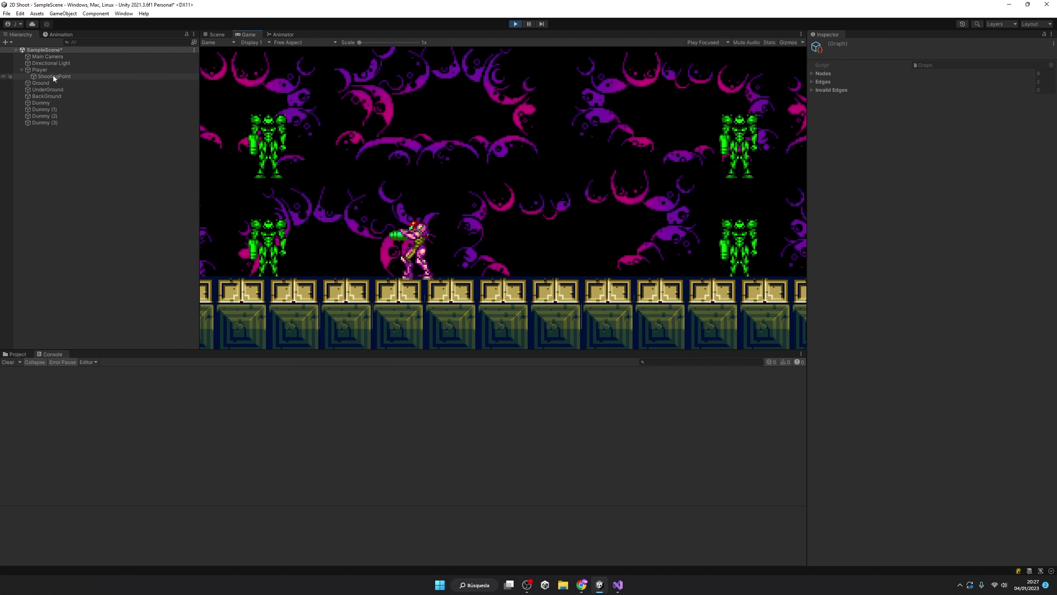
pyautogui.click(42, 70)
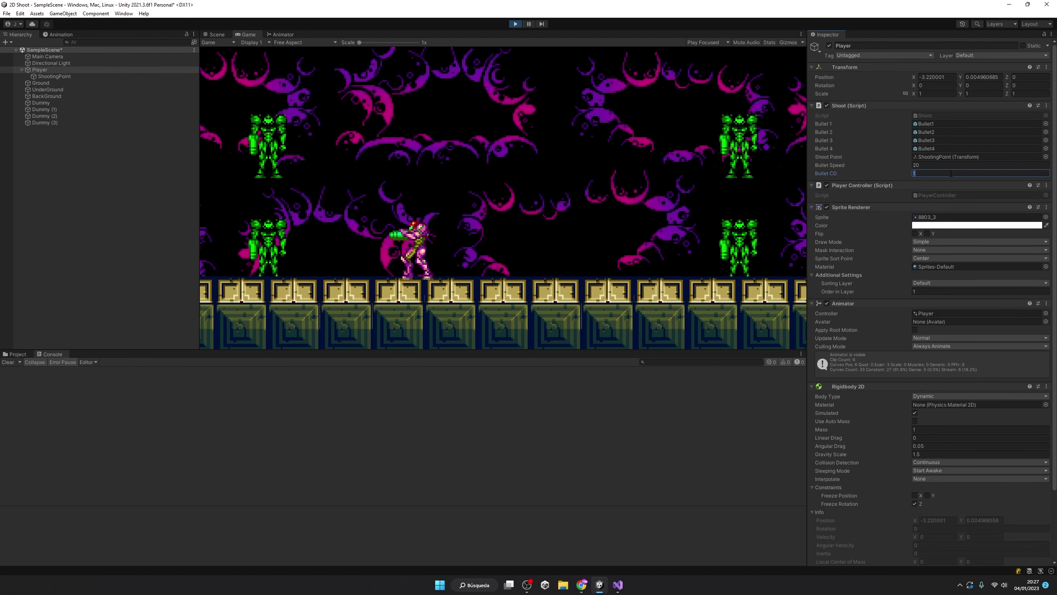
pyautogui.click(613, 256)
# Fire at the dummies while running, switching to the orange Bullet4 shots with key 4
pyautogui.click(615, 259)
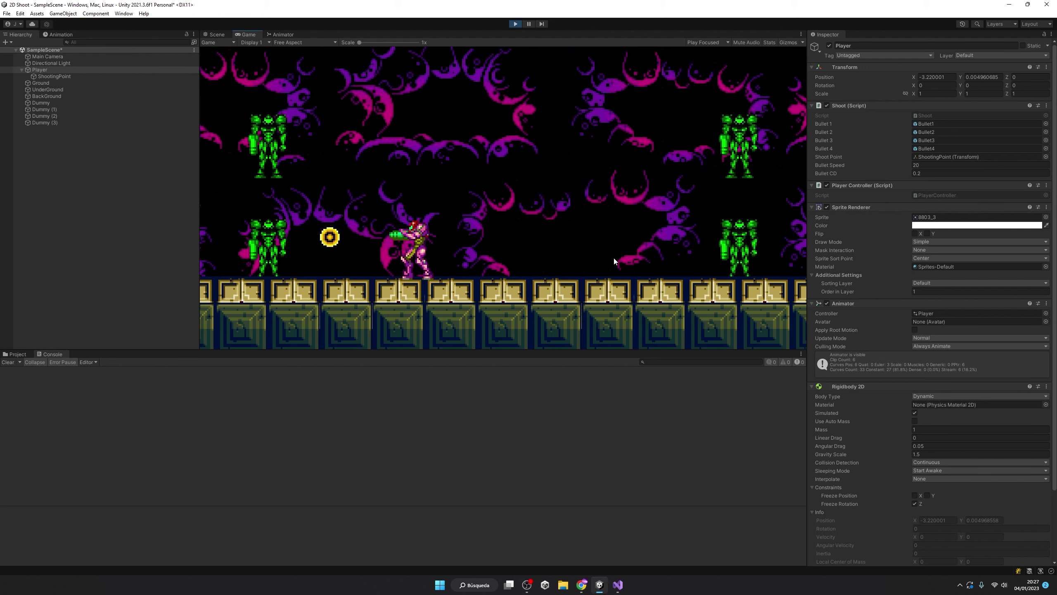
pyautogui.press('d')
pyautogui.click(614, 259)
pyautogui.click(614, 259)
pyautogui.click(614, 259)
pyautogui.click(615, 259)
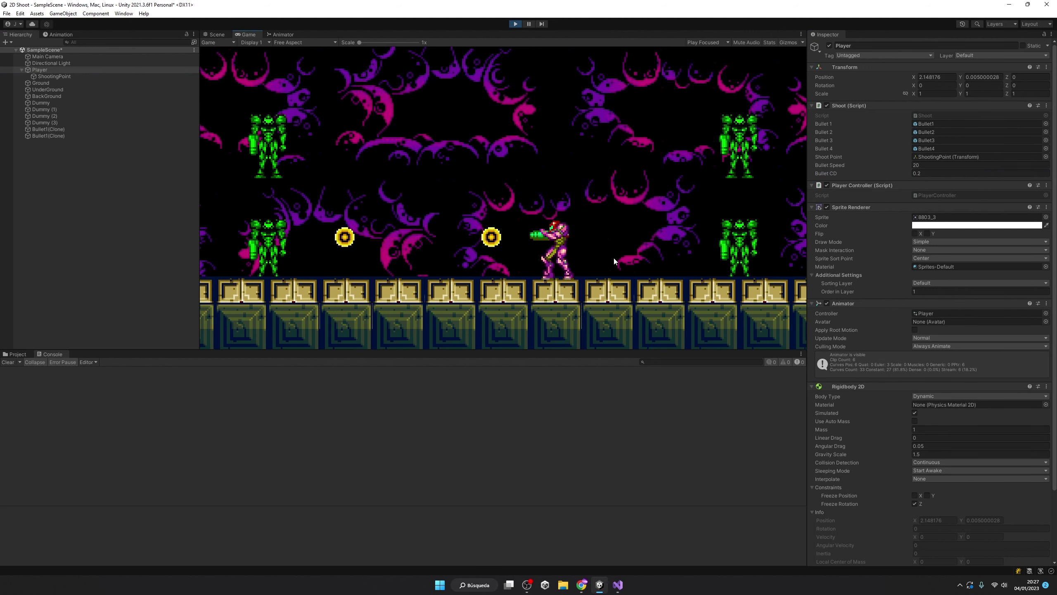
pyautogui.press('4')
pyautogui.click(614, 259)
pyautogui.press('space')
pyautogui.click(614, 259)
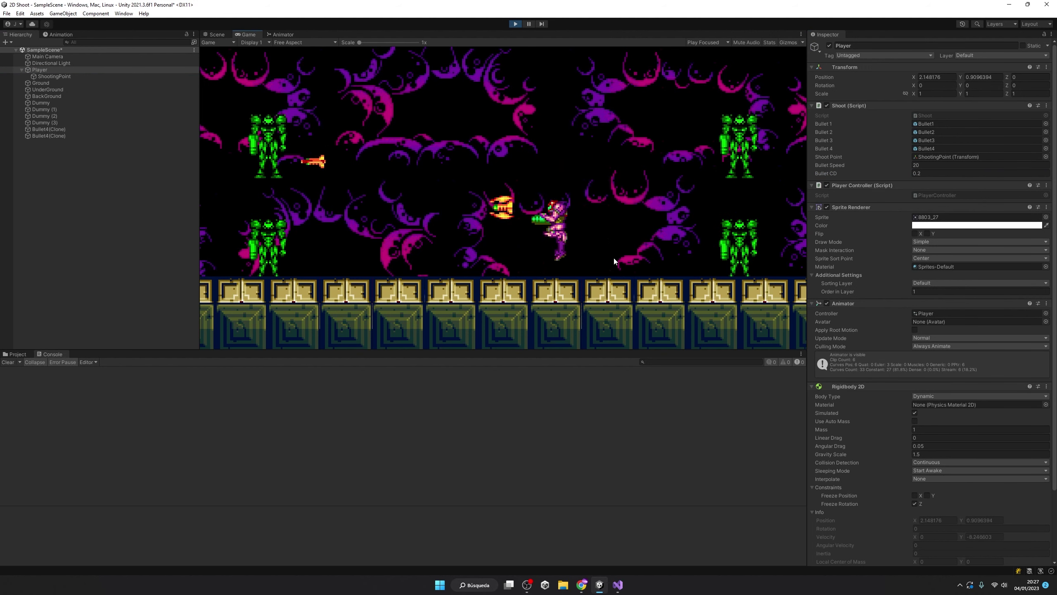
pyautogui.click(614, 259)
# Keep jumping and firing orange shots until every dummy, including Dummy (2), is destroyed
pyautogui.click(614, 259)
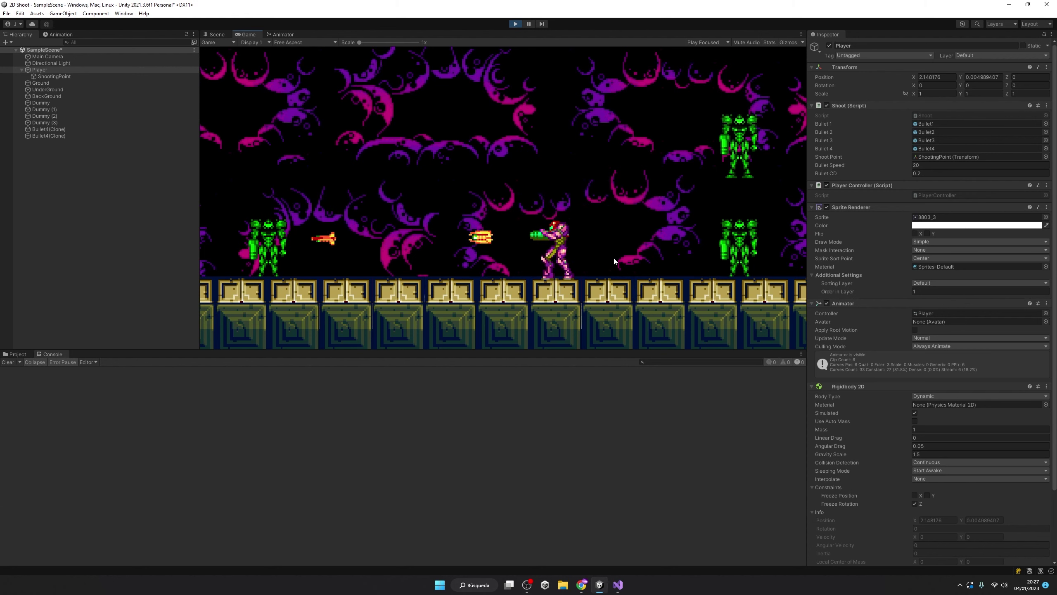
pyautogui.press('space')
pyautogui.click(614, 259)
pyautogui.click(614, 259)
pyautogui.press('a')
pyautogui.press('space')
pyautogui.click(614, 259)
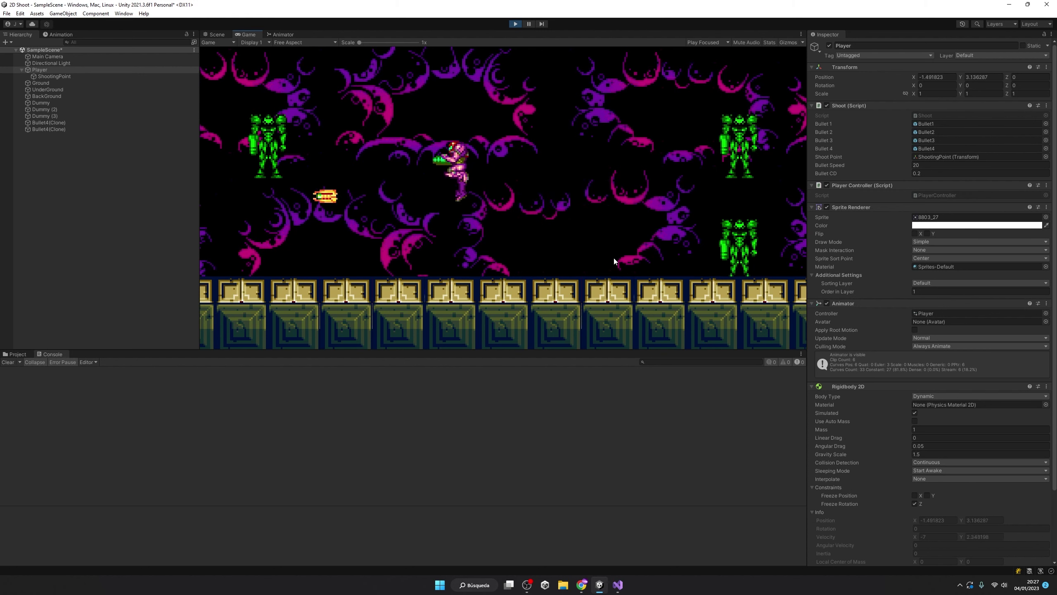
pyautogui.press('d')
pyautogui.press('space')
pyautogui.click(614, 259)
pyautogui.click(614, 259)
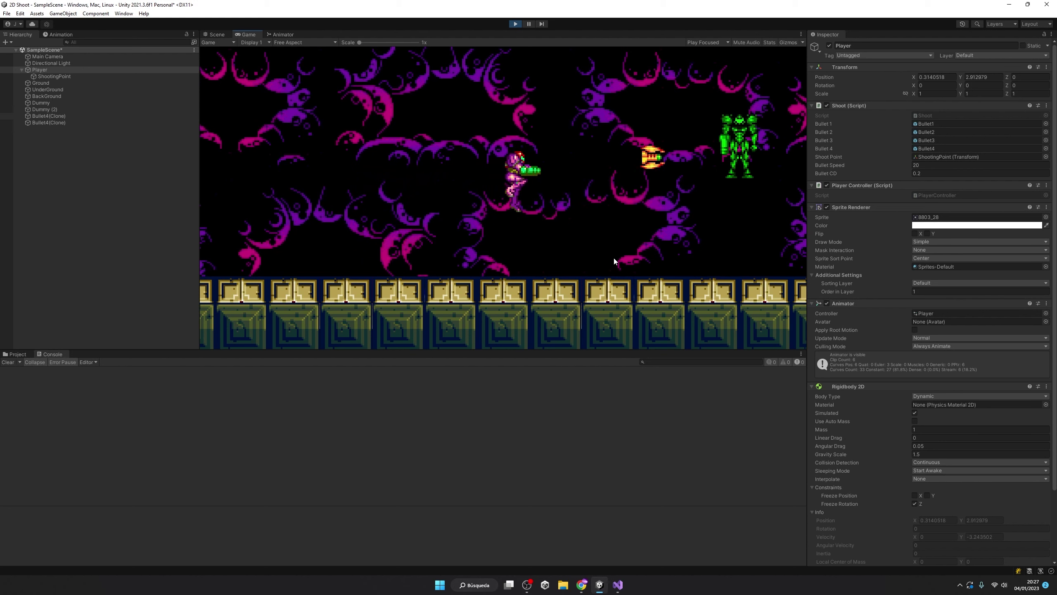
pyautogui.click(614, 259)
pyautogui.click(614, 259)
pyautogui.press('space')
pyautogui.click(614, 259)
pyautogui.click(614, 258)
pyautogui.click(615, 259)
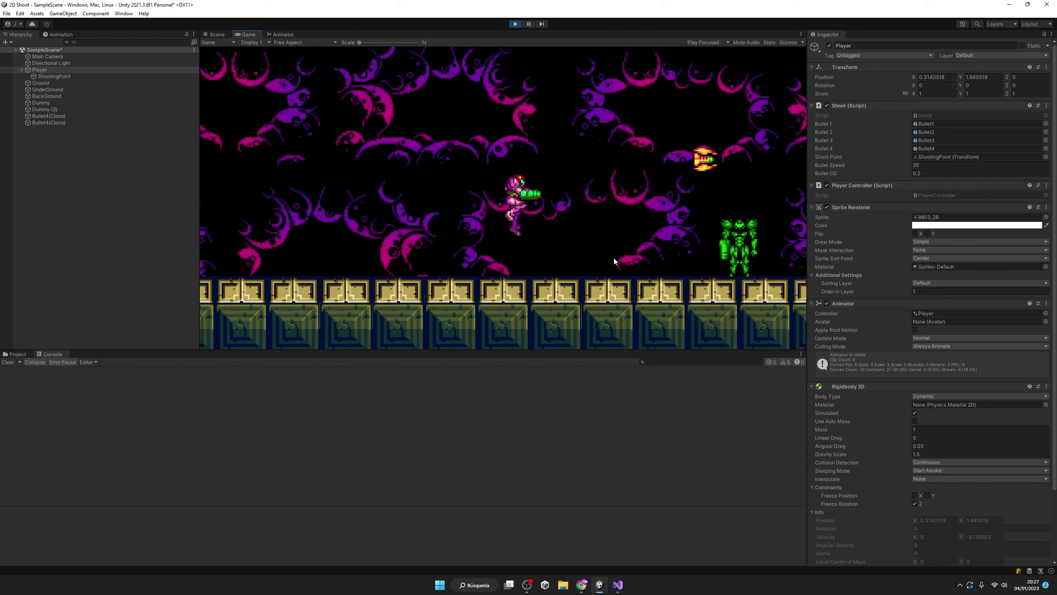
pyautogui.press('space')
pyautogui.click(614, 259)
pyautogui.press('space')
pyautogui.click(612, 256)
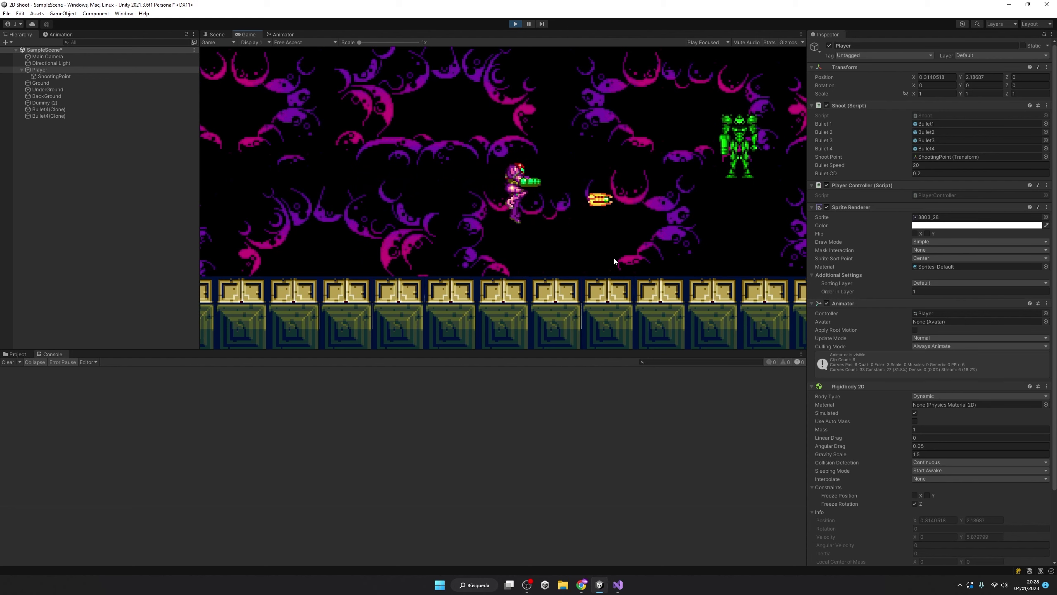
pyautogui.click(613, 256)
pyautogui.click(613, 256)
pyautogui.press('space')
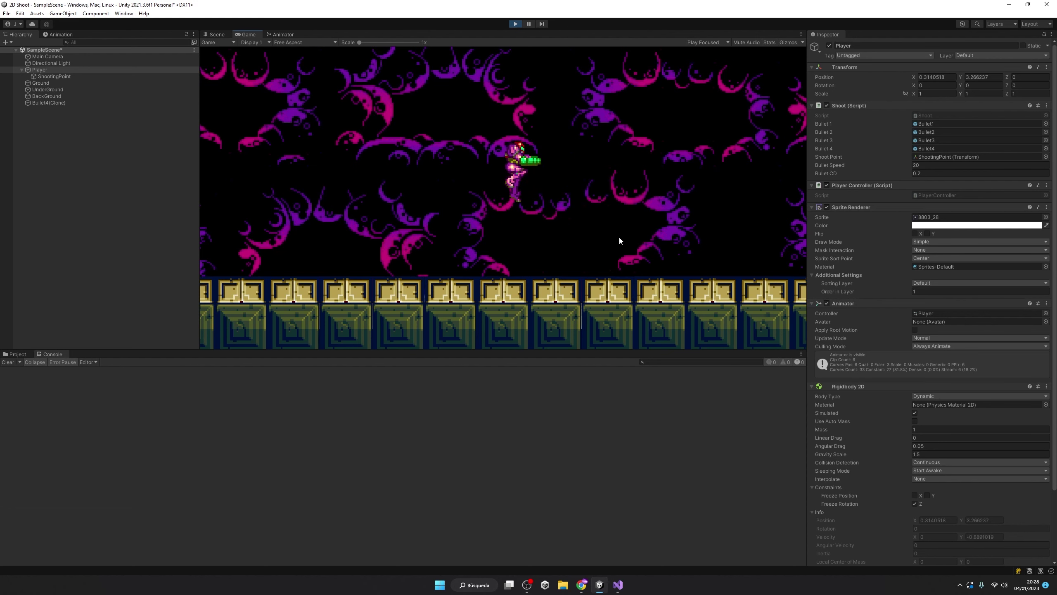
# Stop Play mode and add a UI Image, creating a new Canvas
pyautogui.click(515, 23)
pyautogui.rightClick(67, 143)
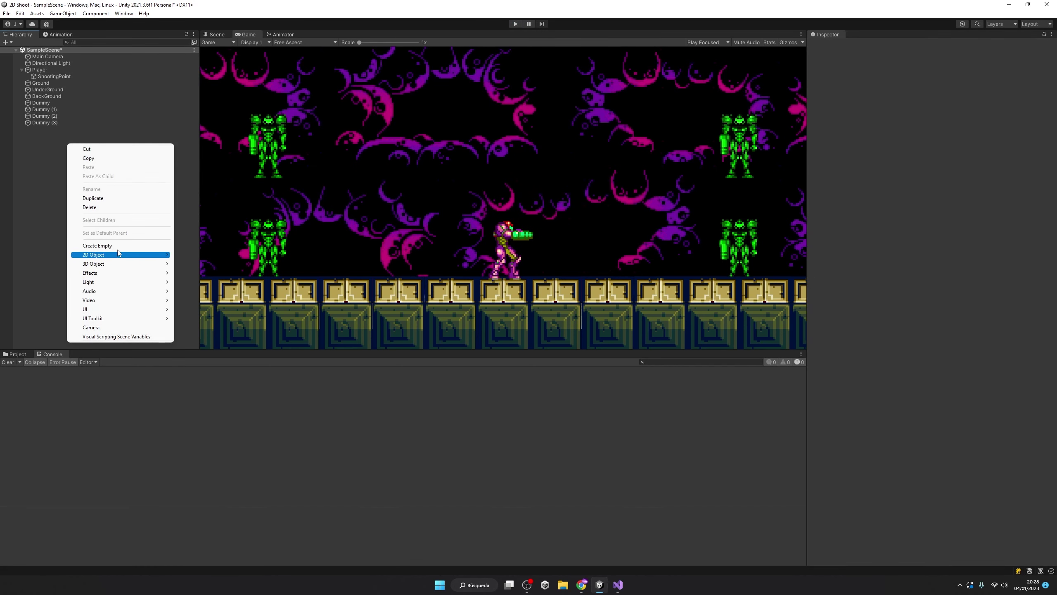
pyautogui.moveTo(124, 309)
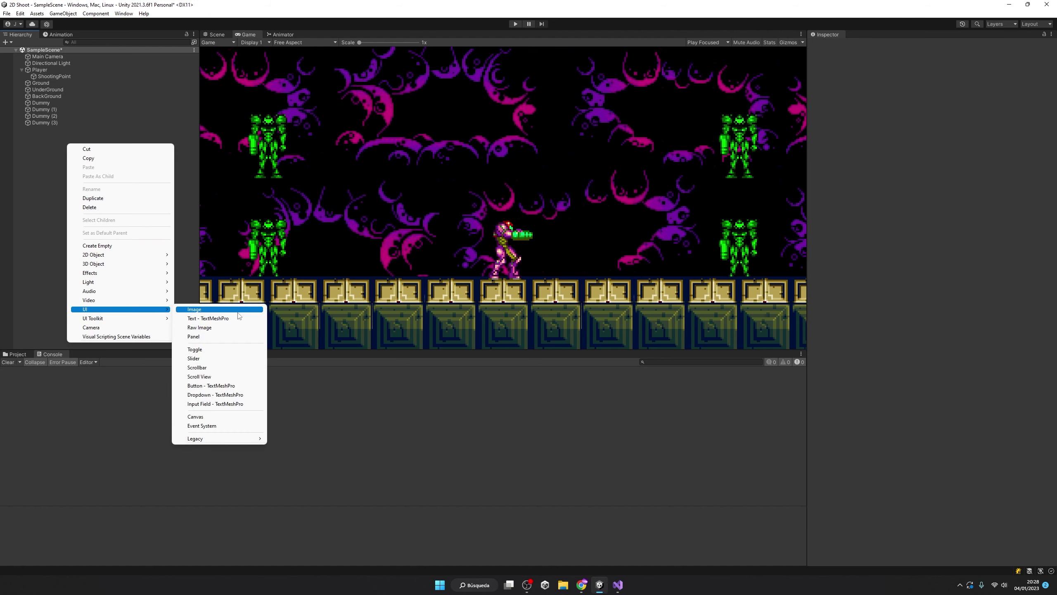
pyautogui.click(210, 312)
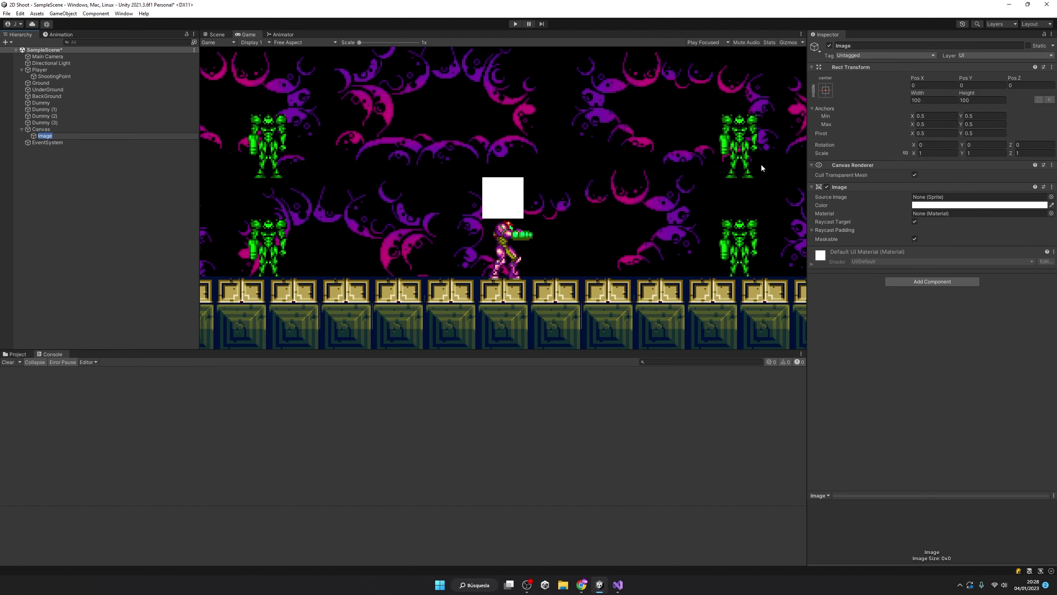
# Anchor the image top-centre, give it the Sin nombre_0 coin sprite, sized 40×40 at X −75, Y −50
pyautogui.click(826, 90)
pyautogui.click(873, 151)
pyautogui.click(986, 85)
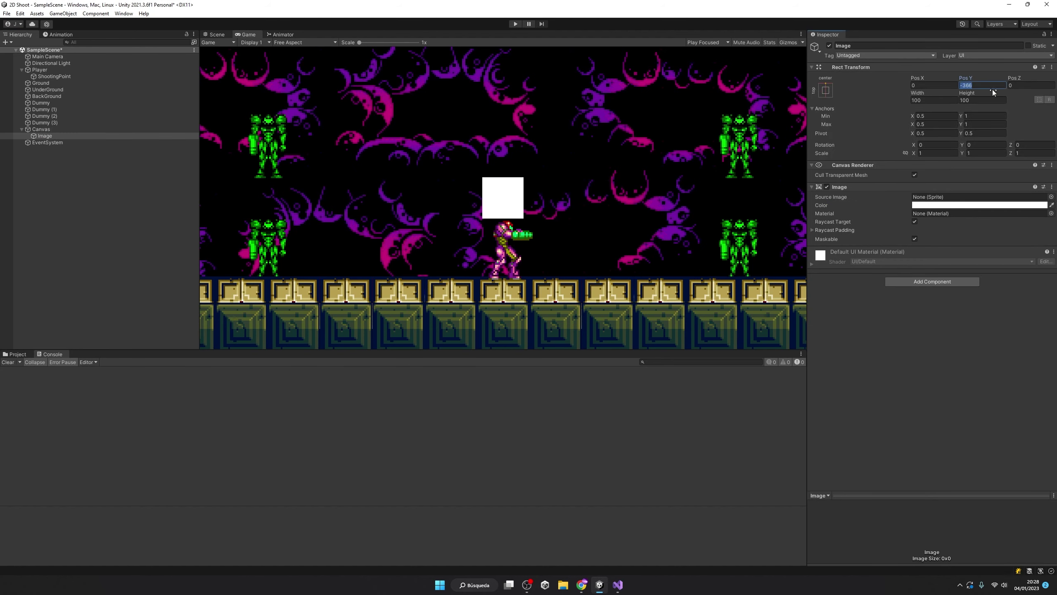
pyautogui.write('0')
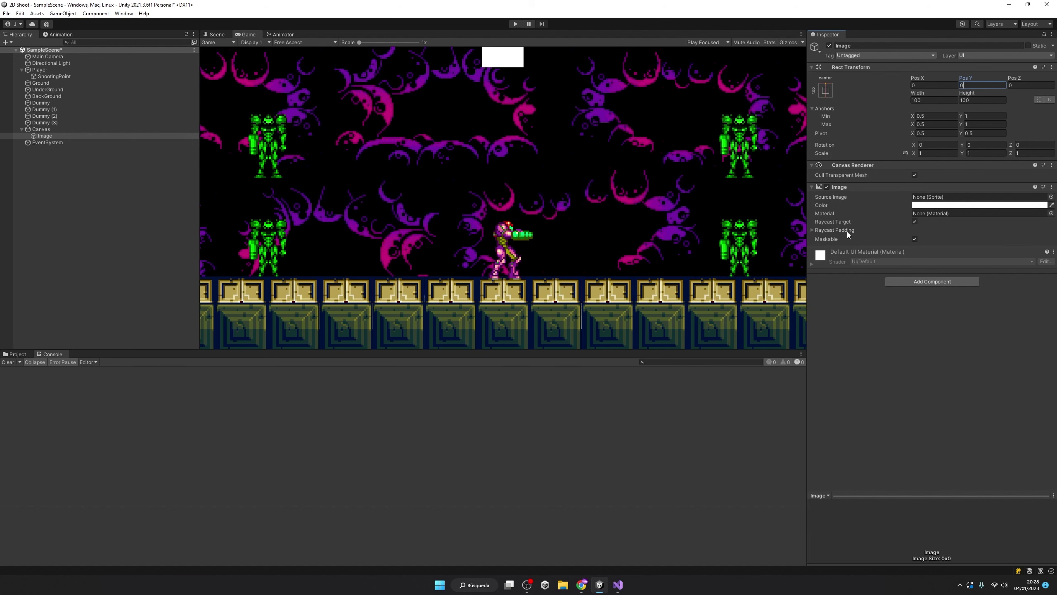
pyautogui.click(15, 354)
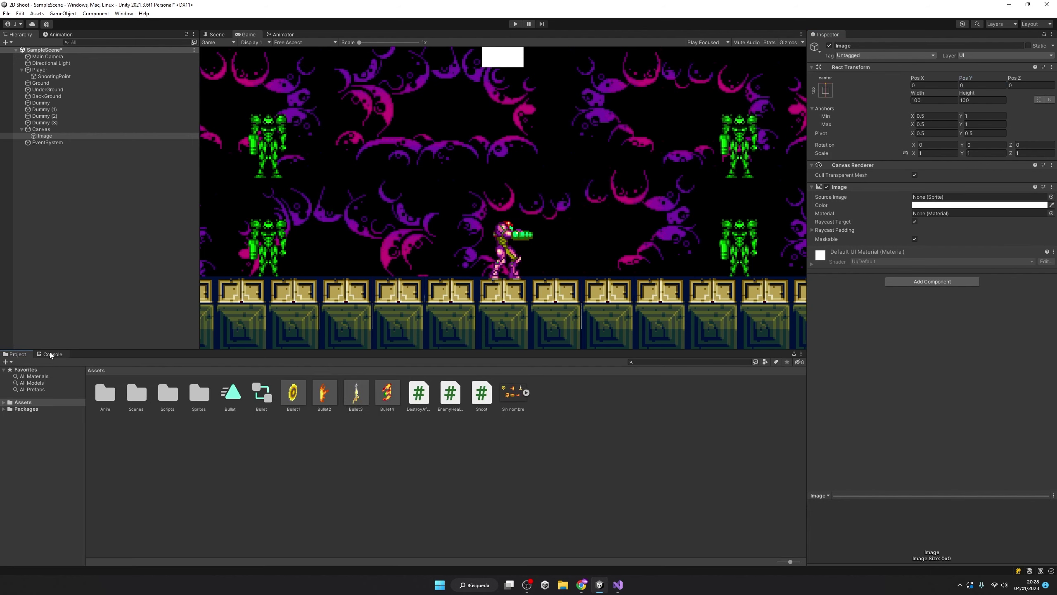
pyautogui.click(526, 393)
pyautogui.moveTo(545, 392); pyautogui.dragTo(978, 196)
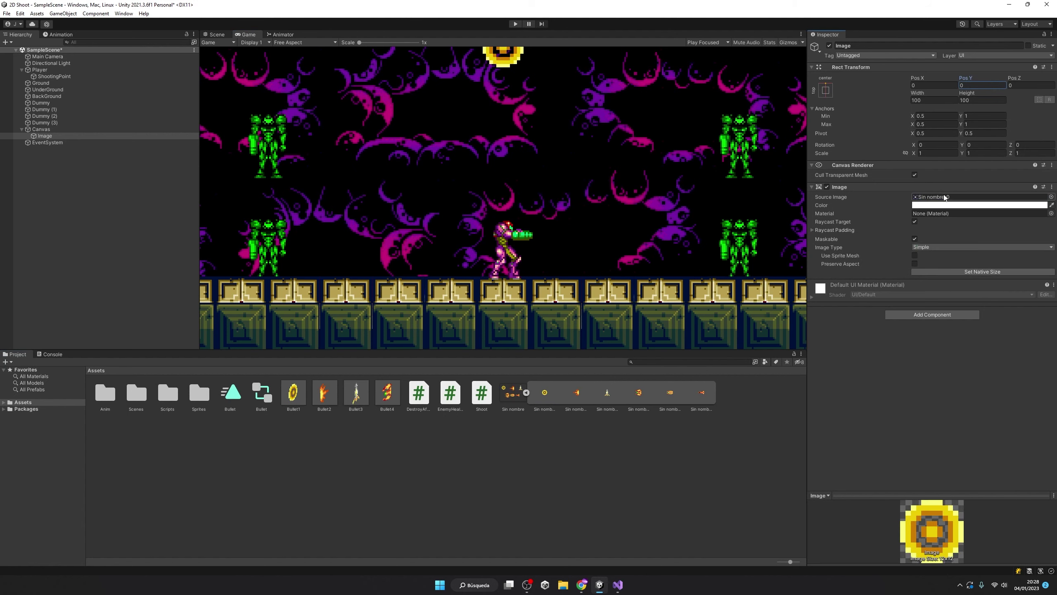
pyautogui.write('40')
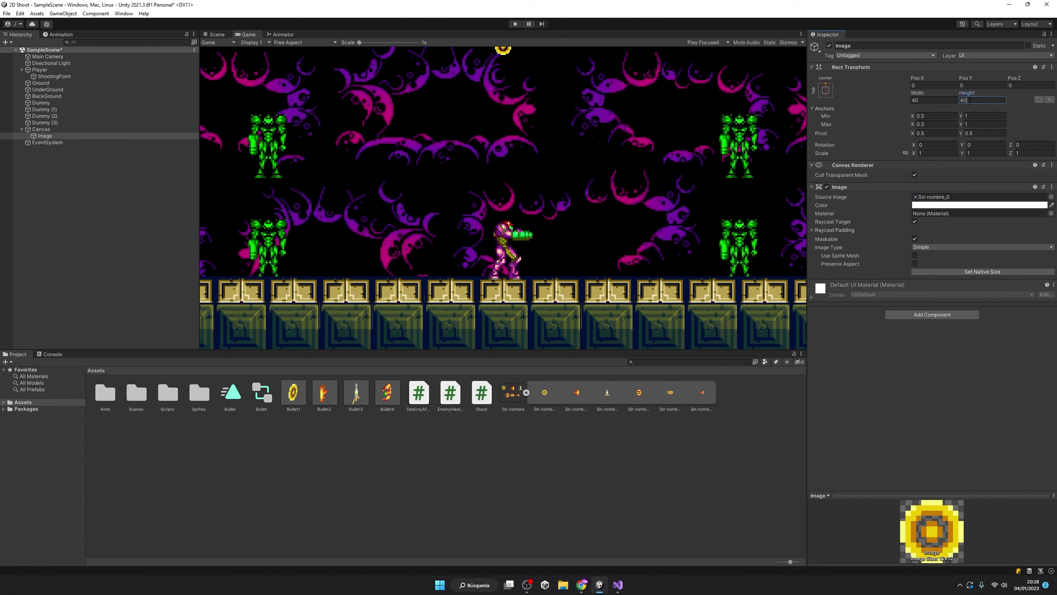
pyautogui.write('50')
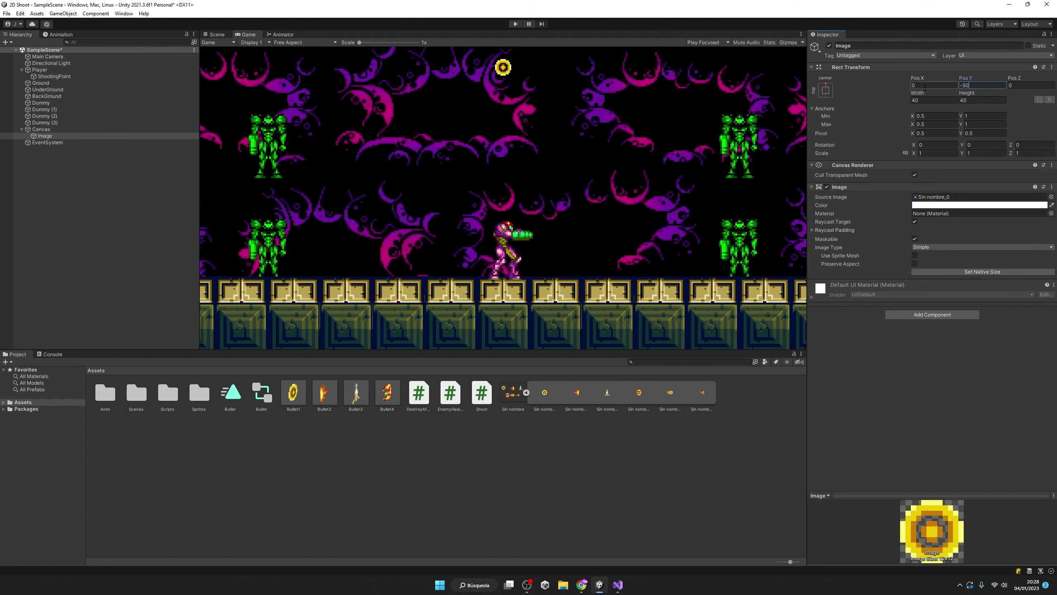
pyautogui.write('00')
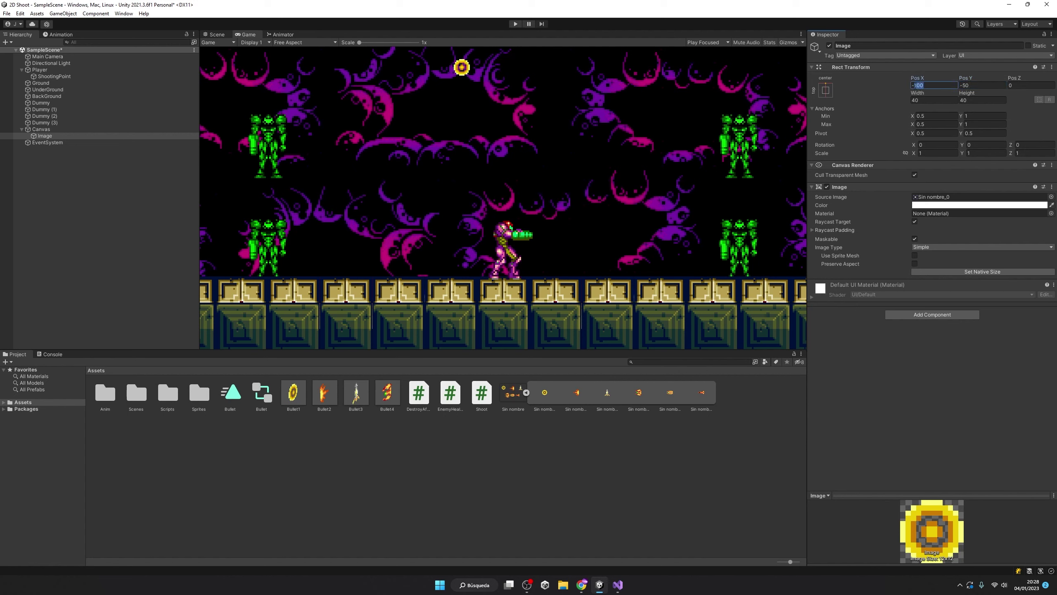
pyautogui.write('75')
# Duplicate the coin image and give Image (1) the flame bullet sprite at X −25
pyautogui.click(55, 136)
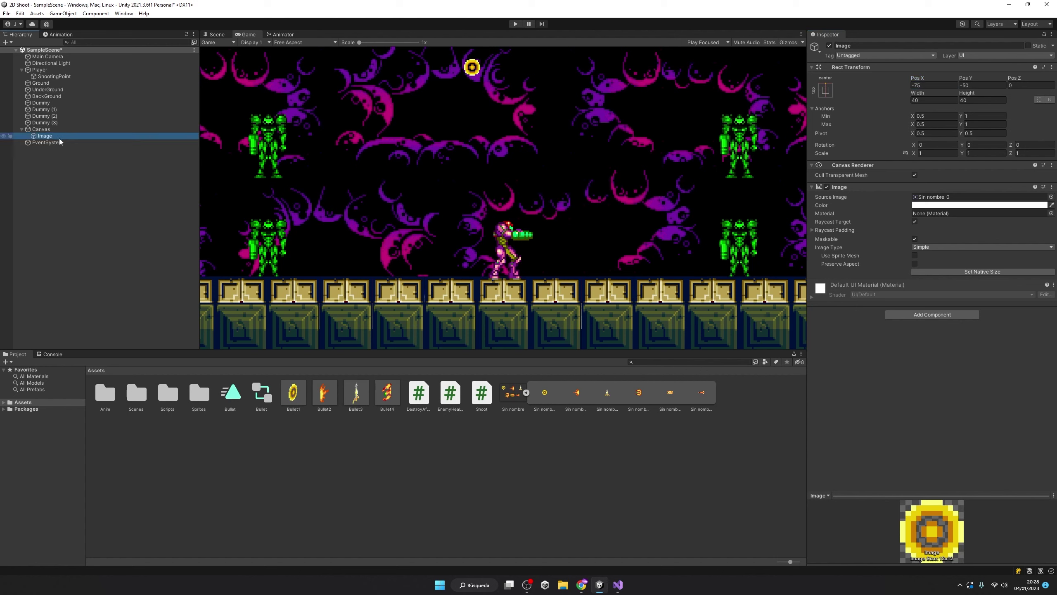
pyautogui.hotkey('ctrl', 'd')
pyautogui.hotkey('ctrl', 'd')
pyautogui.hotkey('ctrl', 'd')
pyautogui.click(73, 143)
pyautogui.click(915, 86)
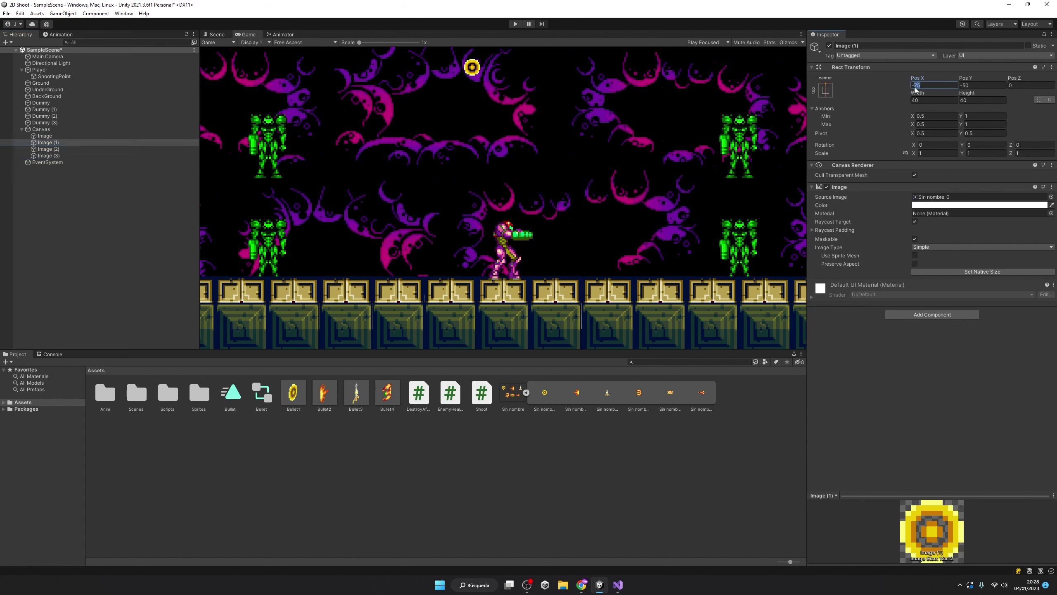
pyautogui.moveTo(813, 185); pyautogui.dragTo(978, 197)
# Give Image (2) the missile sprite at X 25 and Image (3) a bullet sprite at X 75
pyautogui.click(92, 149)
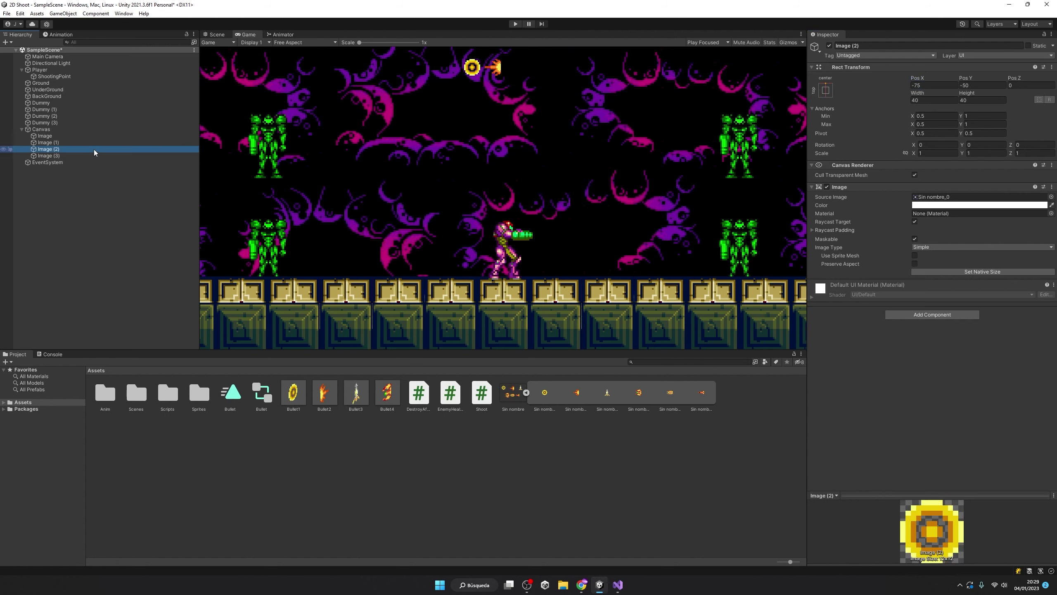
pyautogui.click(924, 86)
pyautogui.moveTo(603, 397); pyautogui.dragTo(978, 197)
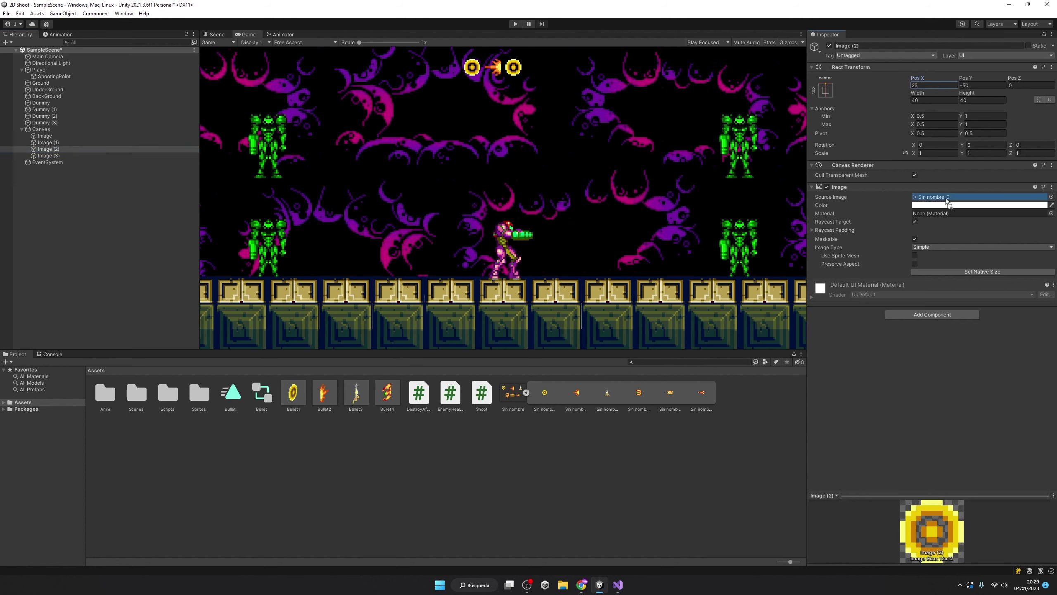
pyautogui.click(45, 156)
pyautogui.moveTo(639, 393)
pyautogui.mouseDown()
pyautogui.moveTo(948, 168)
pyautogui.moveTo(978, 197)
pyautogui.mouseUp()
pyautogui.press('BackSpace')
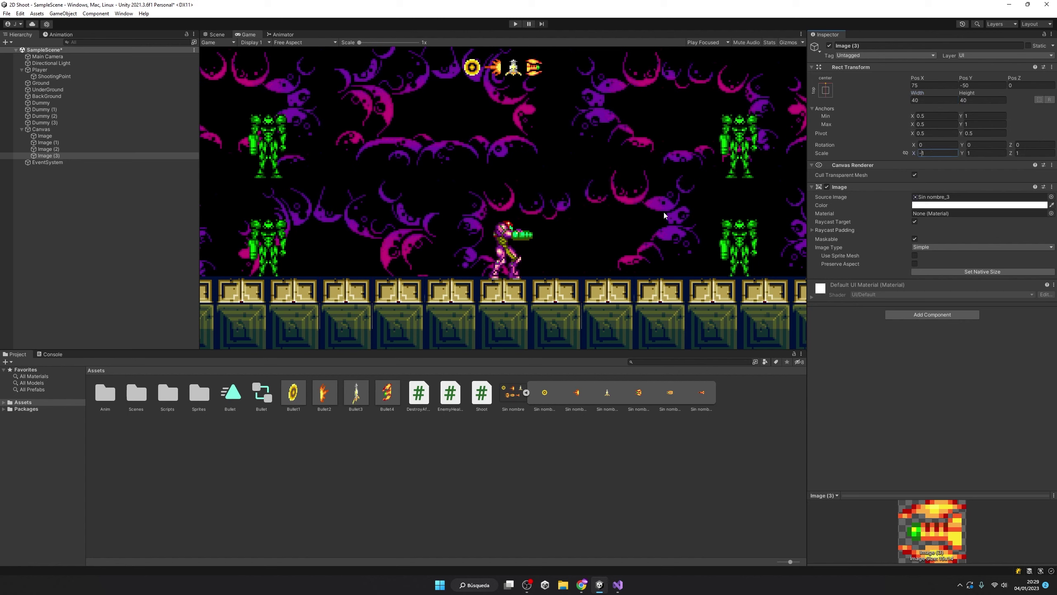
# Duplicate the coin icon into Image (4) with the Background sprite and equal width and height
pyautogui.click(62, 136)
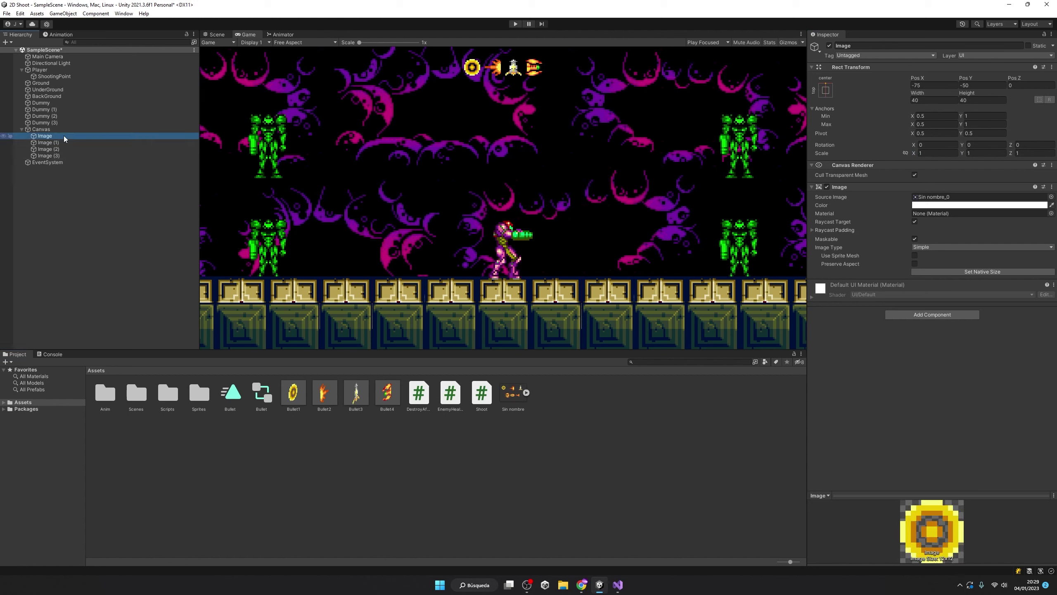
pyautogui.hotkey('ctrl', 'd')
pyautogui.click(1051, 197)
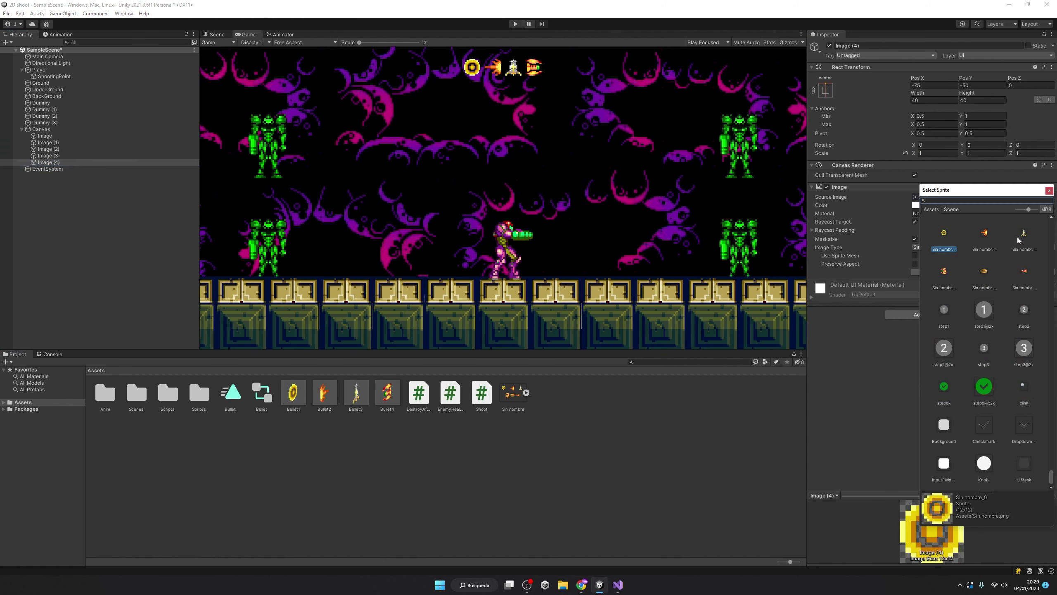
pyautogui.click(944, 425)
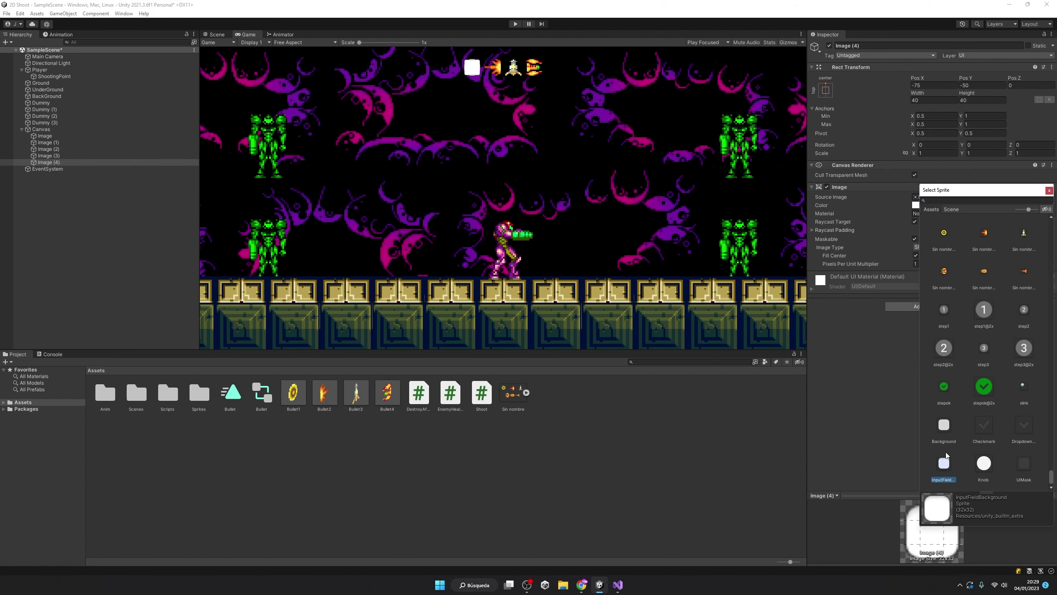
pyautogui.doubleClick(948, 431)
pyautogui.click(947, 101)
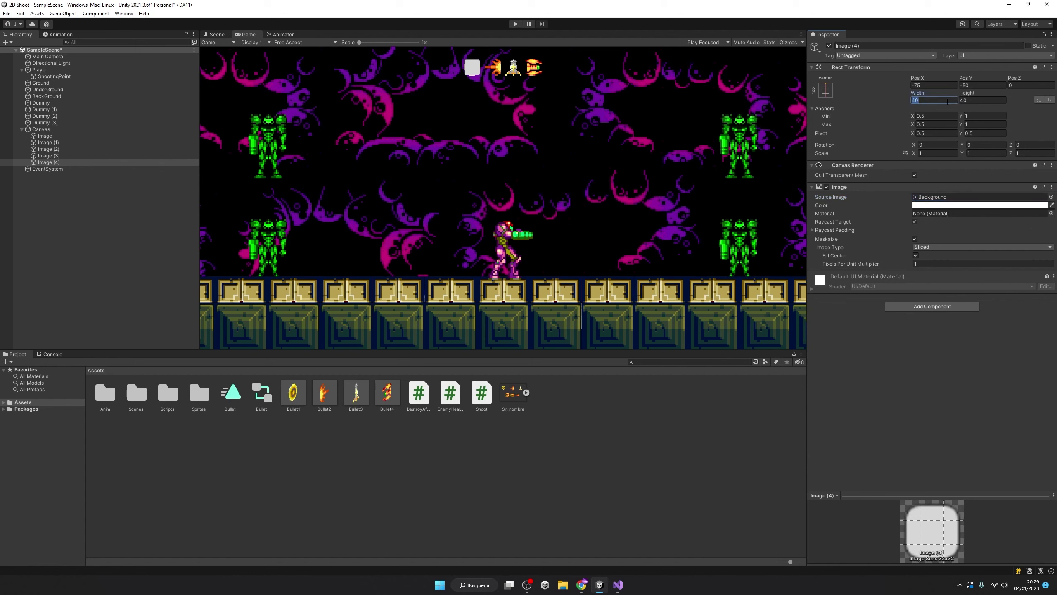
pyautogui.click(971, 100)
pyautogui.write('50')
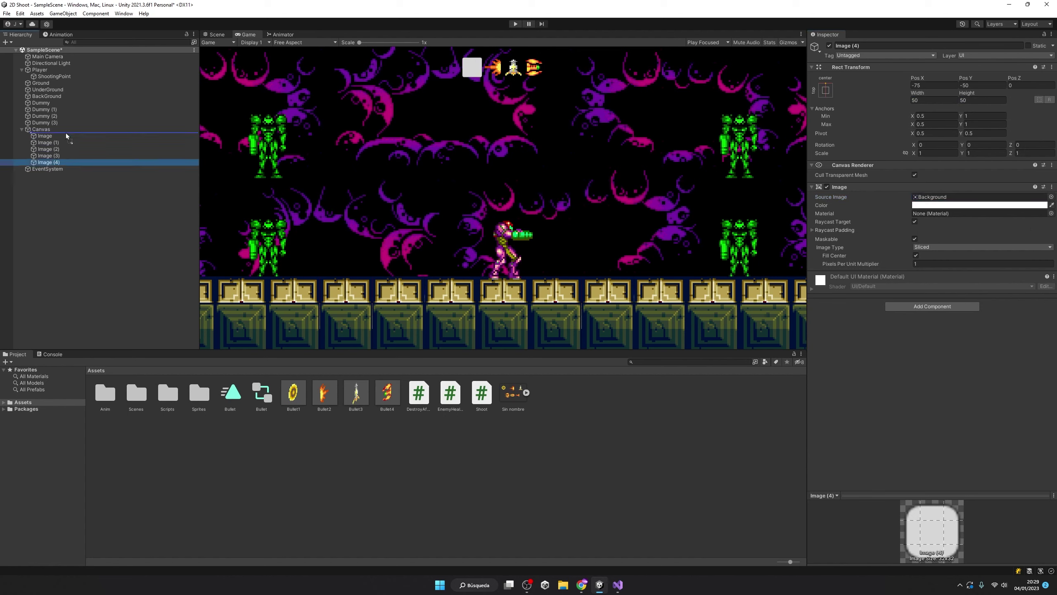
# Move Image (4) first under Canvas, colour it blue, and enlarge it to 60×60
pyautogui.moveTo(46, 162); pyautogui.dragTo(46, 134)
pyautogui.click(958, 205)
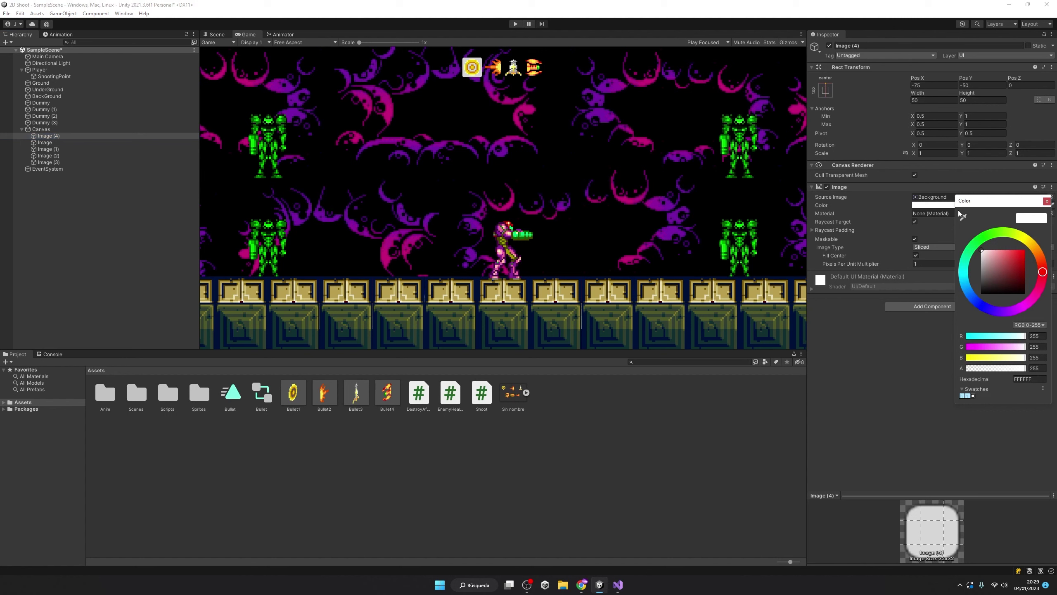
pyautogui.moveTo(984, 252); pyautogui.dragTo(1031, 246)
pyautogui.moveTo(1015, 307)
pyautogui.mouseDown()
pyautogui.moveTo(975, 316)
pyautogui.moveTo(1025, 313)
pyautogui.mouseUp()
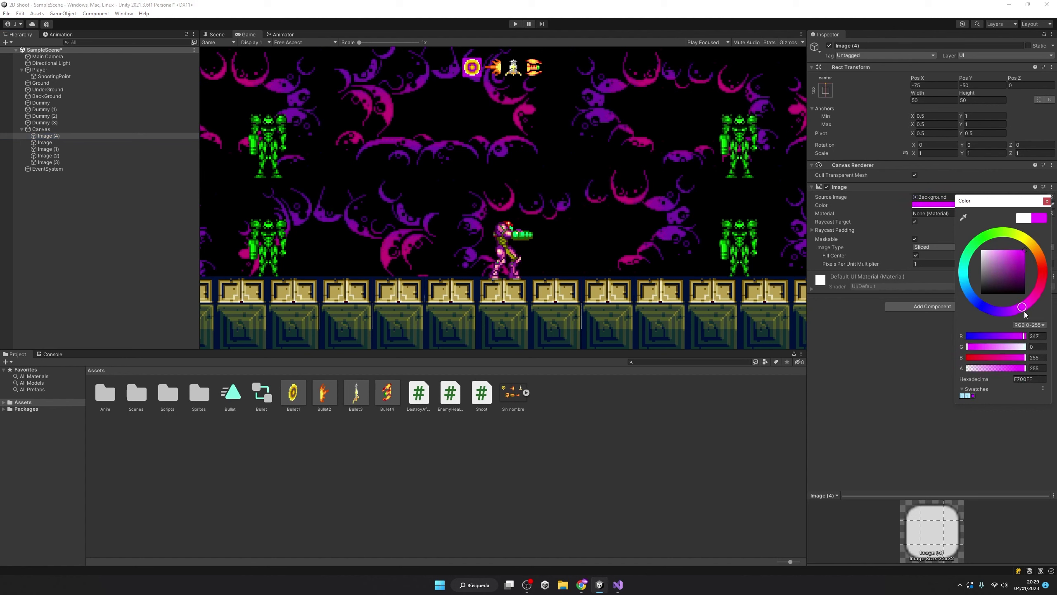
pyautogui.click(981, 307)
pyautogui.click(931, 100)
pyautogui.write('60')
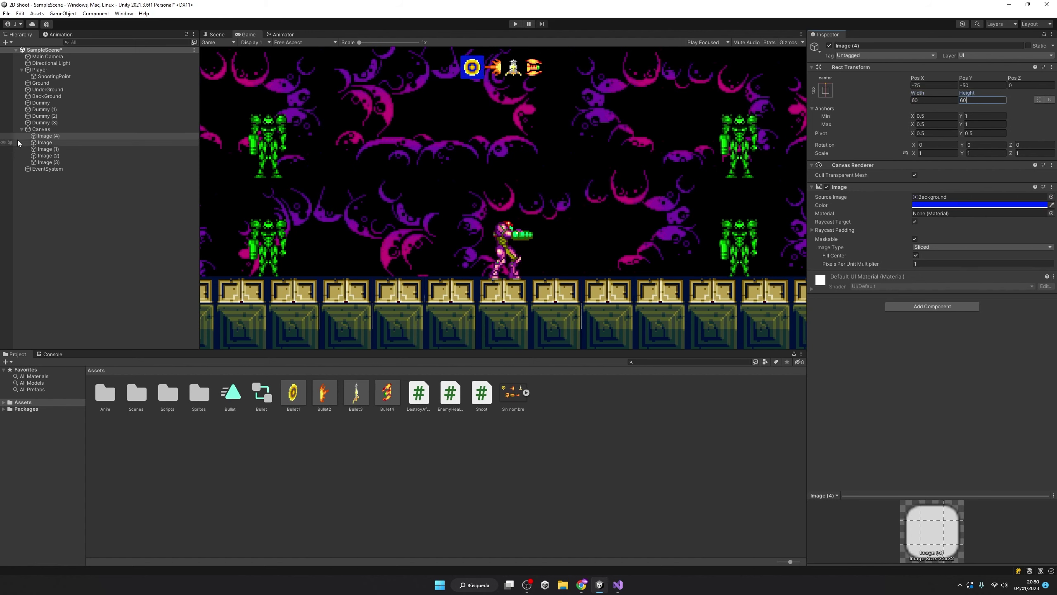
pyautogui.click(53, 140)
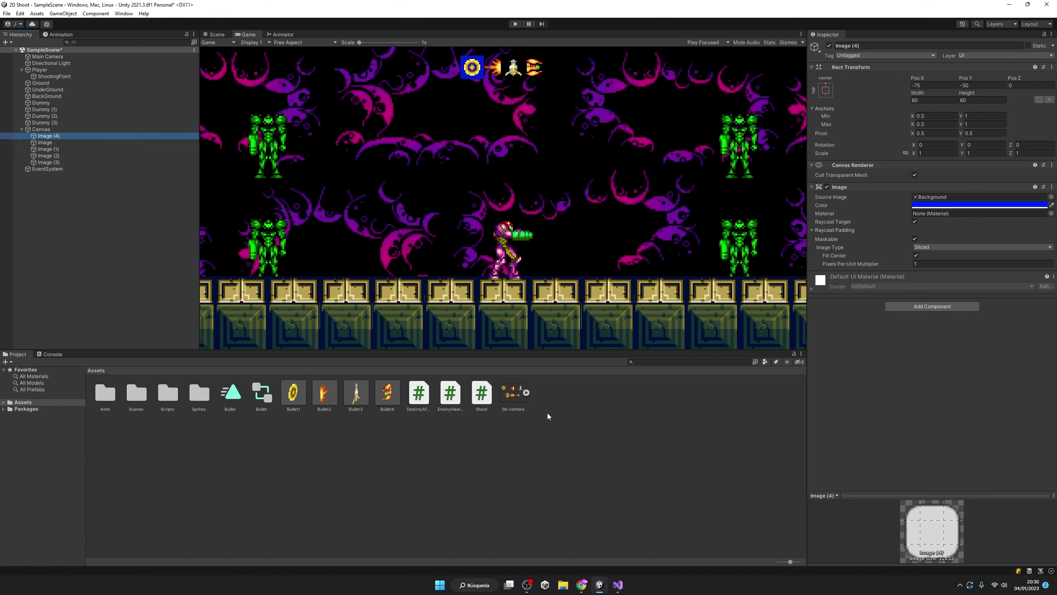
# Add 'using UnityEngine.UI;' below the existing imports in Shoot.cs
pyautogui.click(624, 585)
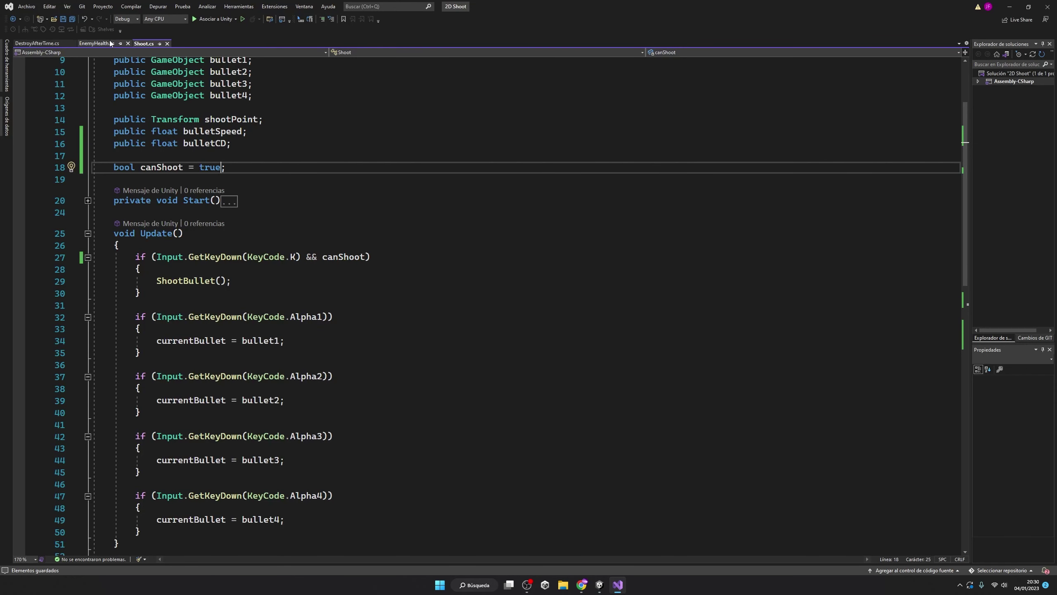
pyautogui.scroll(3, 266, 305)
pyautogui.click(240, 88)
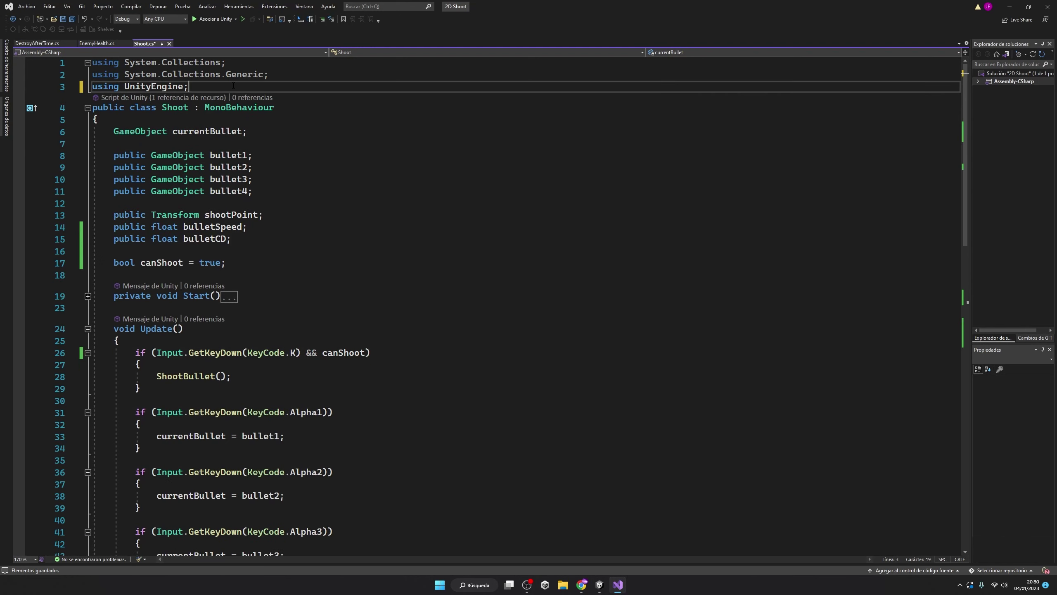
pyautogui.press('Return')
pyautogui.write('using Un')
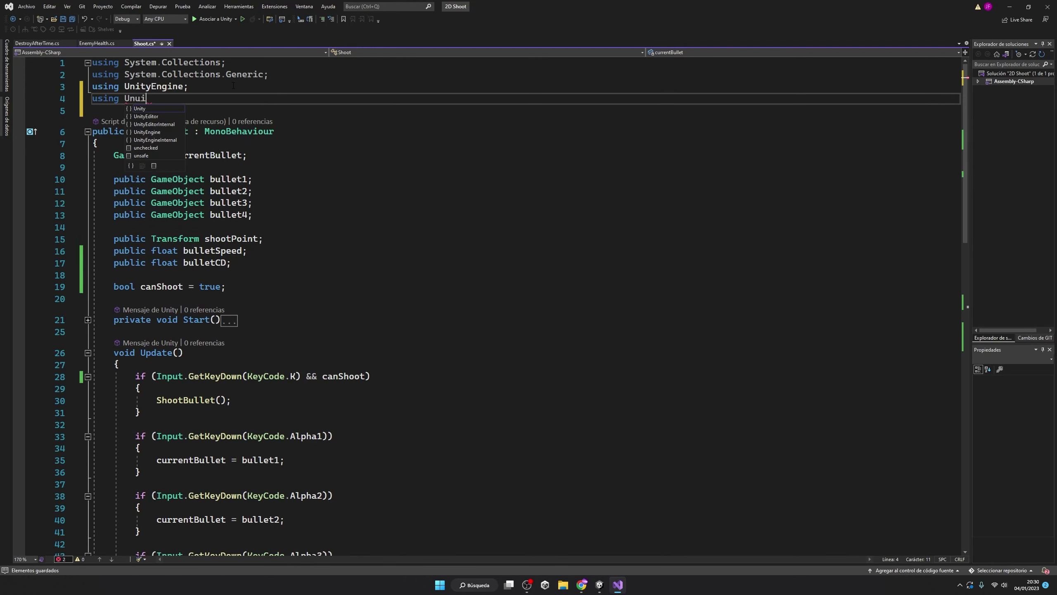
pyautogui.press('Tab')
pyautogui.write('.U')
pyautogui.press('Tab')
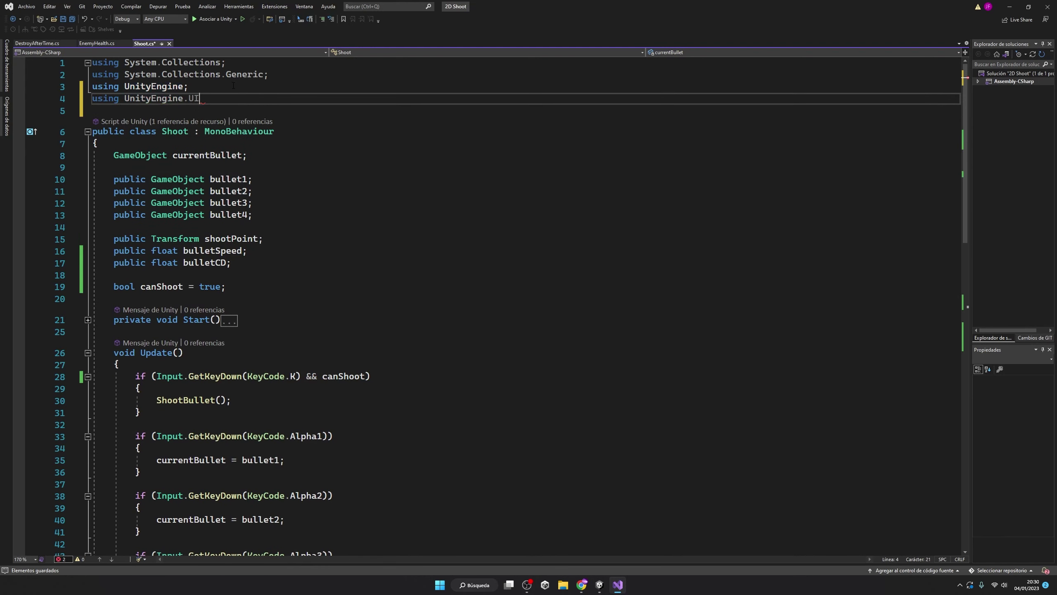
pyautogui.write(';')
# Declare 'public RectTransform bulletSelector;' below canShoot and save the script
pyautogui.click(270, 156)
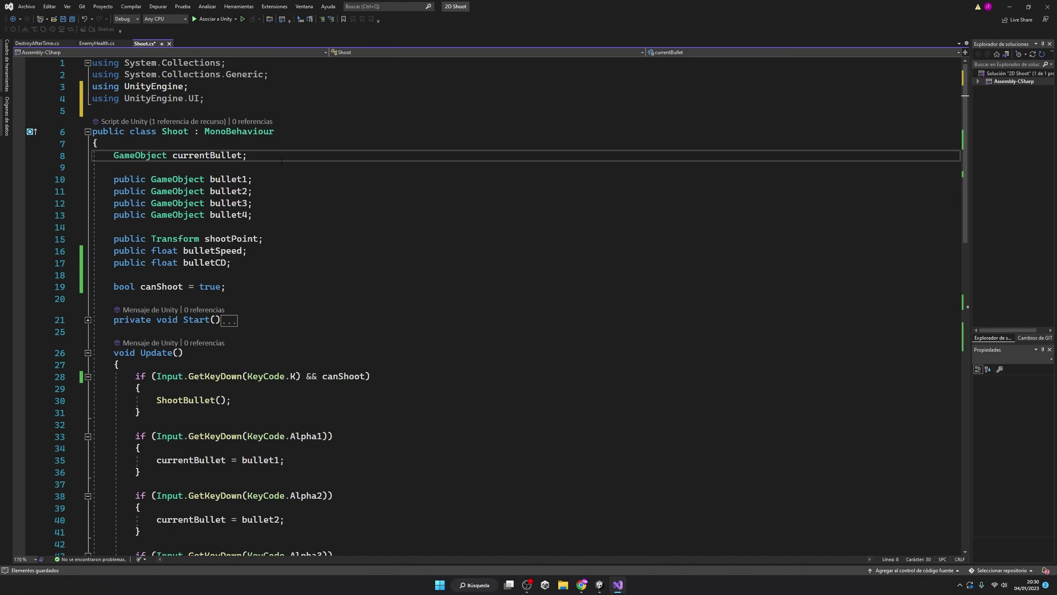
pyautogui.press('Return')
pyautogui.press('Return')
pyautogui.write('pu')
pyautogui.hotkey('ctrl', 'z')
pyautogui.hotkey('ctrl', 'z')
pyautogui.hotkey('ctrl', 'z')
pyautogui.click(245, 286)
pyautogui.press('Return')
pyautogui.press('Return')
pyautogui.write('pu')
pyautogui.press('Tab')
pyautogui.write('b')
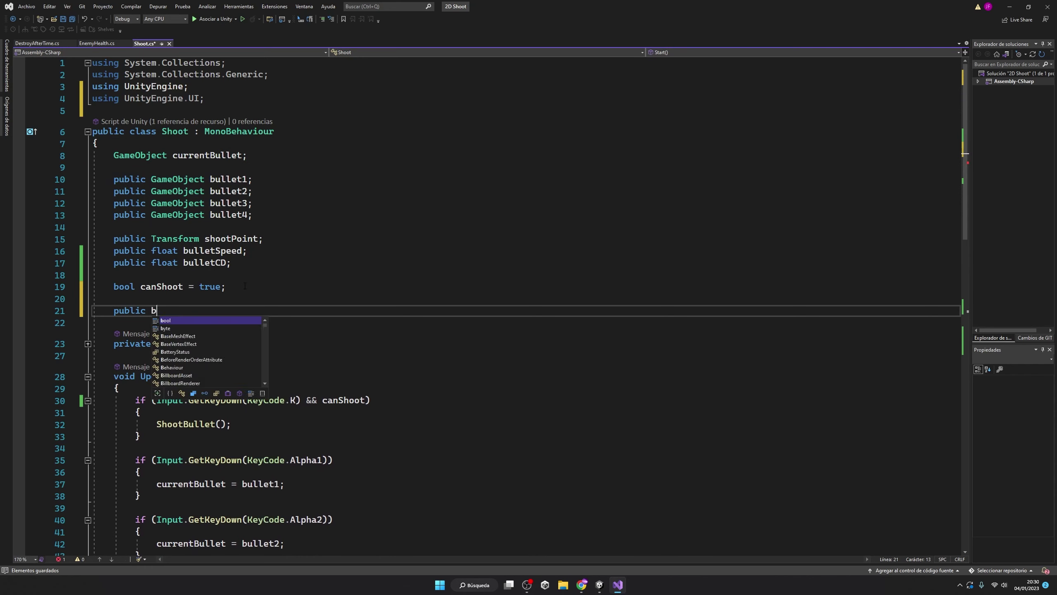
pyautogui.write('ulletSelector;')
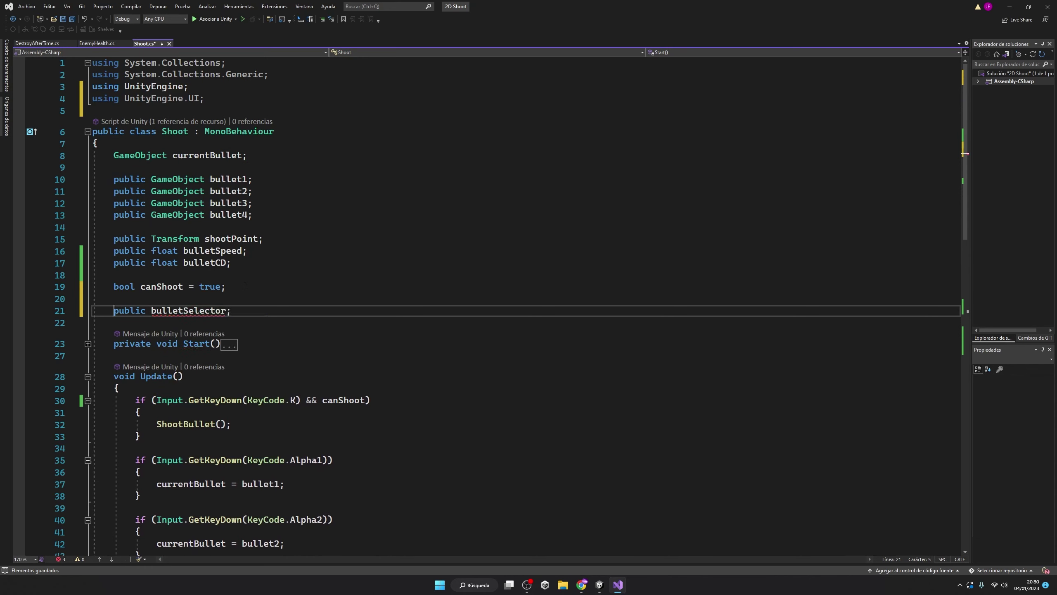
pyautogui.write('rec')
pyautogui.press('Escape')
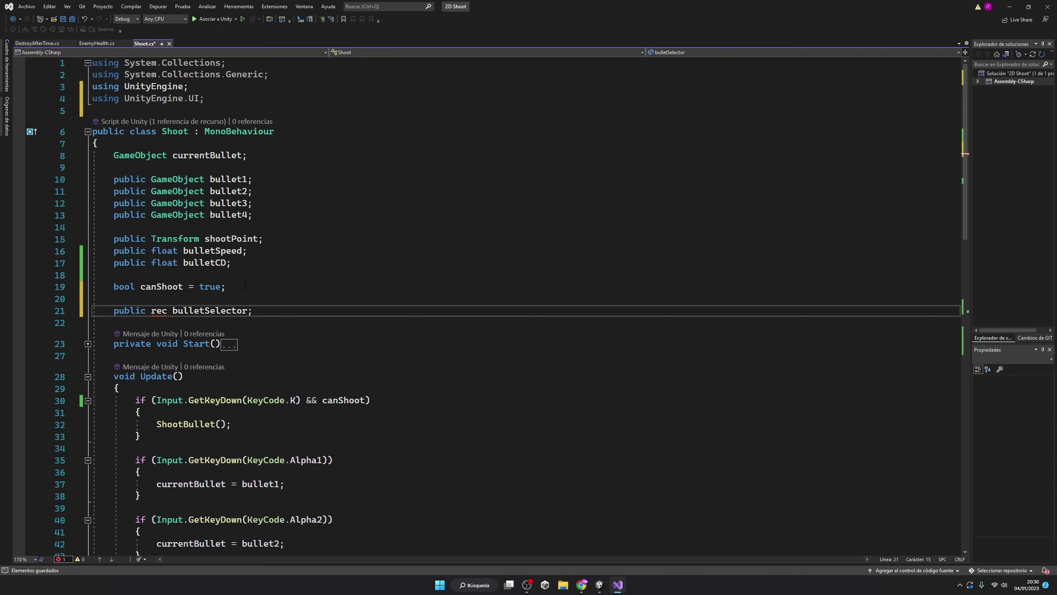
pyautogui.write('tTr')
pyautogui.press('Tab')
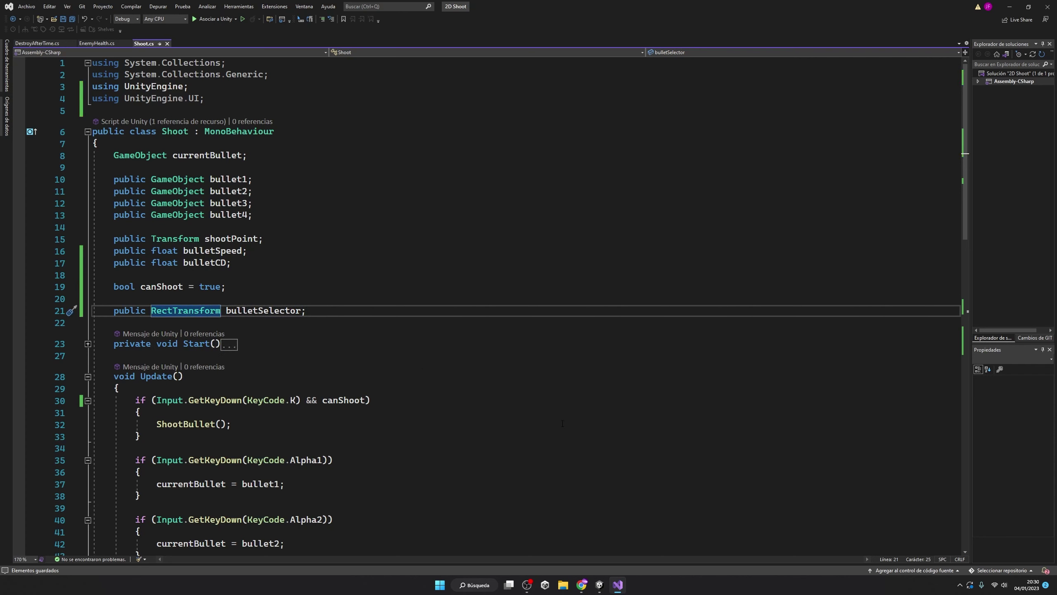
pyautogui.click(599, 584)
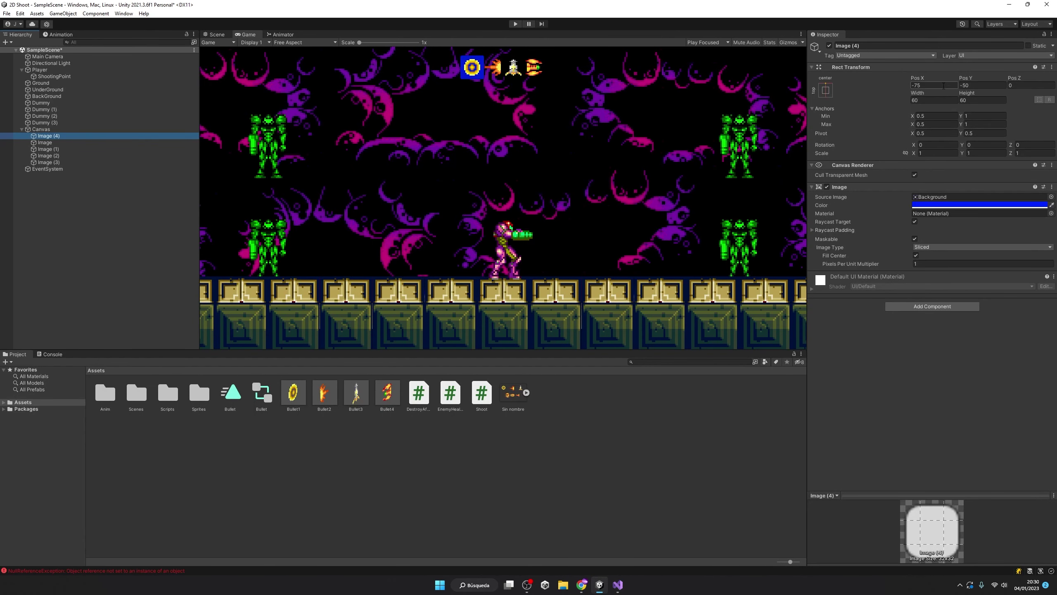
# Assign Image (4) to the Player's Bullet Selector slot and rename it Selector
pyautogui.click(54, 77)
pyautogui.moveTo(49, 136); pyautogui.dragTo(949, 69)
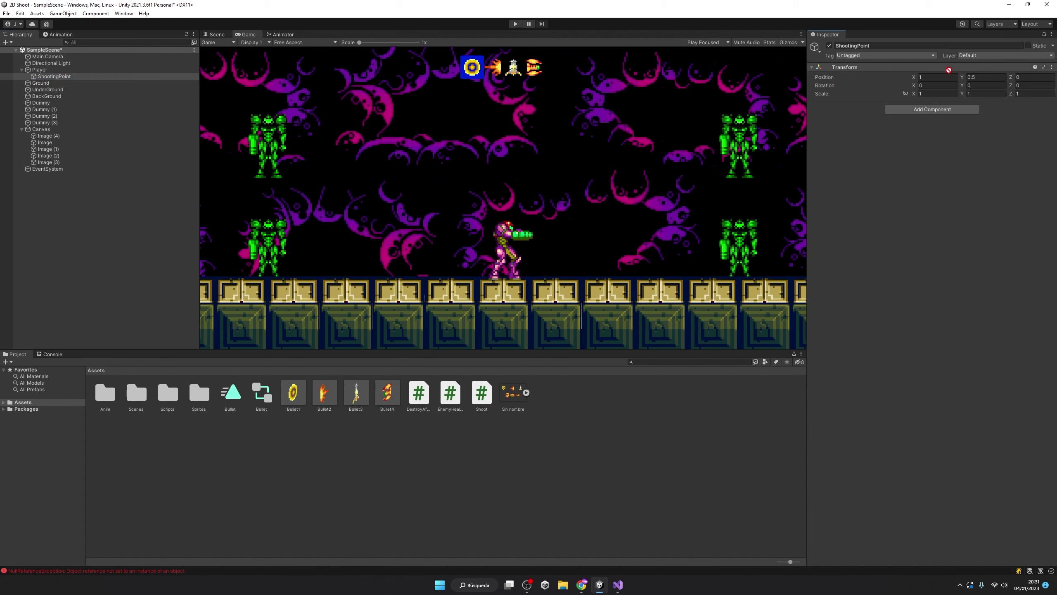
pyautogui.click(40, 70)
pyautogui.moveTo(46, 136); pyautogui.dragTo(979, 182)
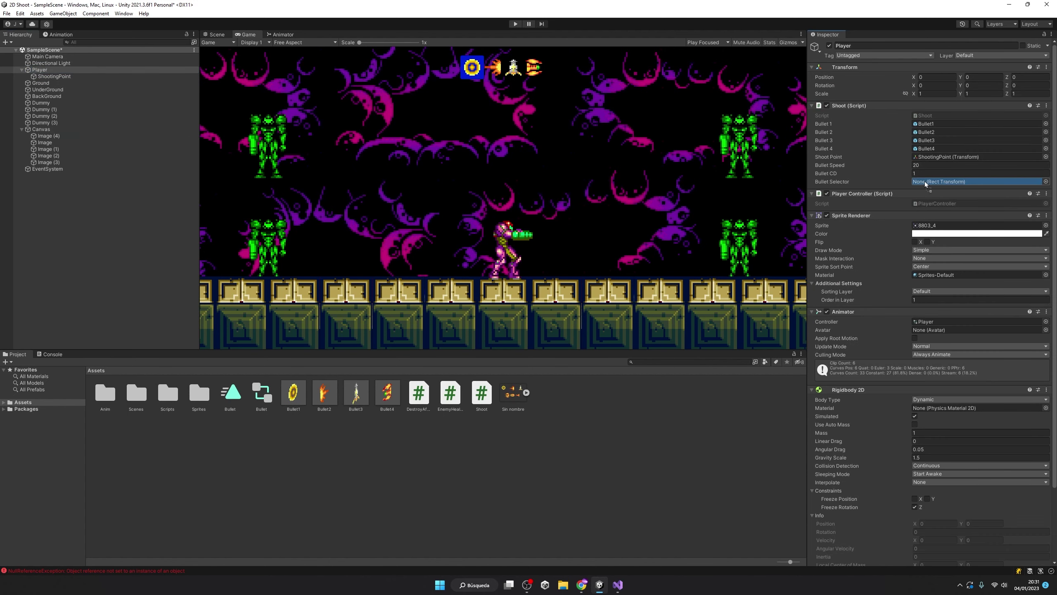
pyautogui.click(103, 136)
pyautogui.click(868, 46)
pyautogui.write('Selecto')
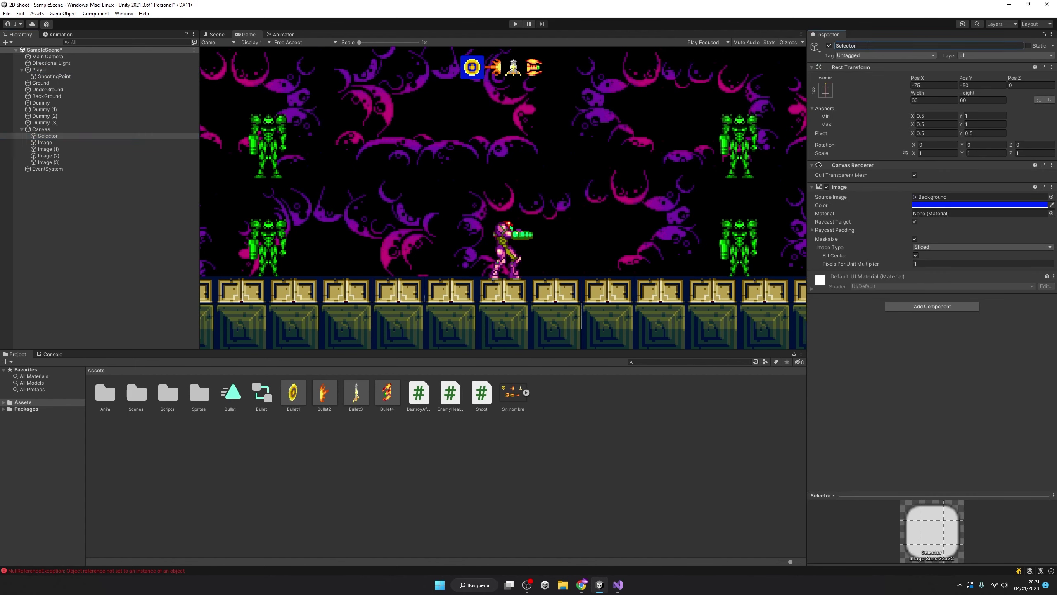
pyautogui.click(618, 585)
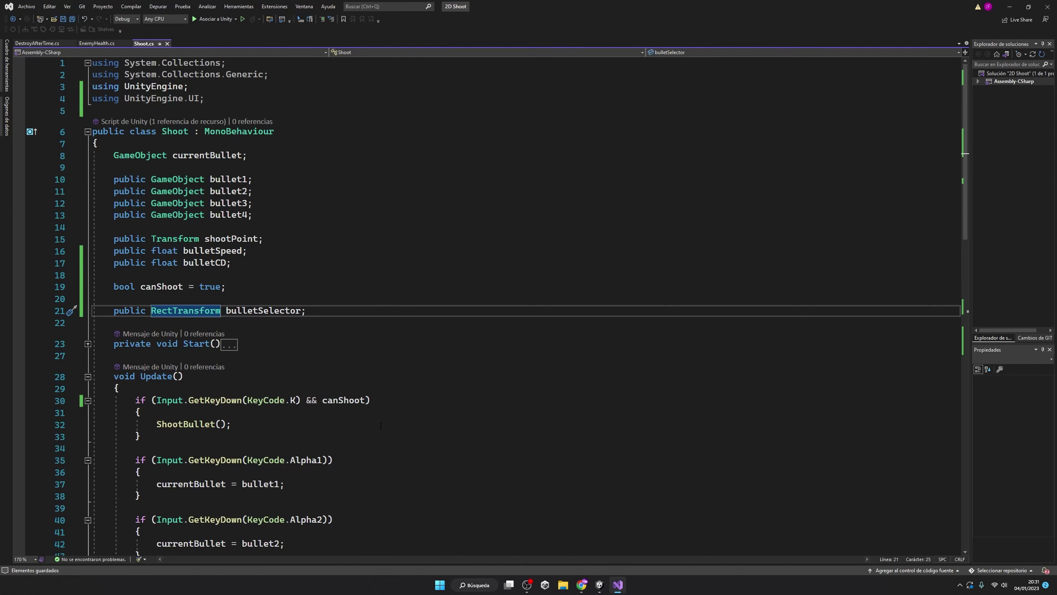
# In the key 1 branch, set bulletSelector.anchoredPosition to new Vector2(-75, -50)
pyautogui.doubleClick(279, 311)
pyautogui.hotkey('ctrl', 'c')
pyautogui.scroll(-5, 279, 312)
pyautogui.click(299, 304)
pyautogui.press('Return')
pyautogui.hotkey('ctrl', 'v')
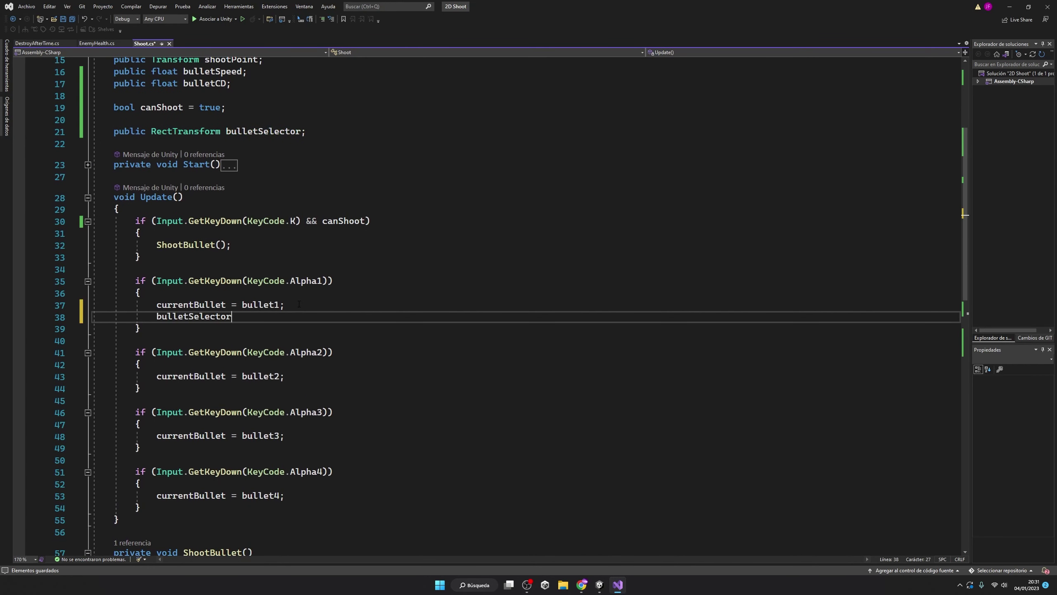
pyautogui.write('.')
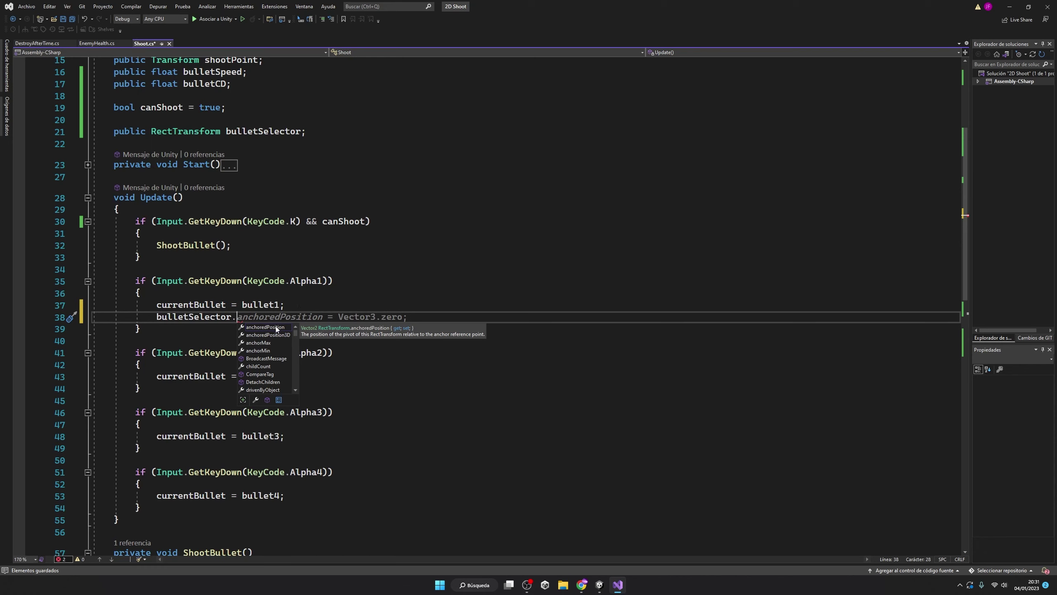
pyautogui.doubleClick(276, 327)
pyautogui.write('Vector2')
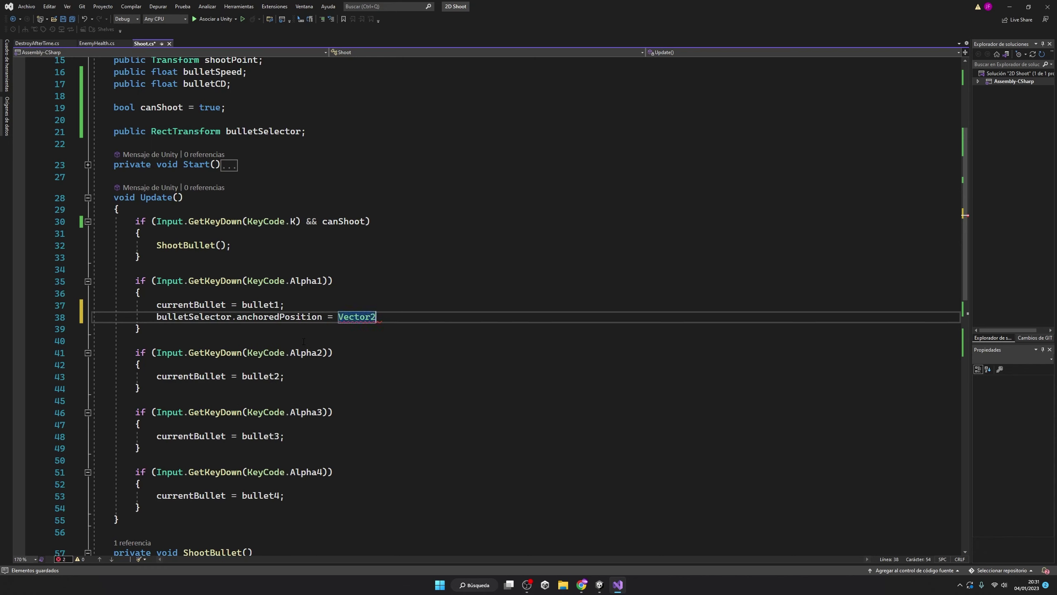
pyautogui.write('()')
pyautogui.press('Left')
pyautogui.press('Left')
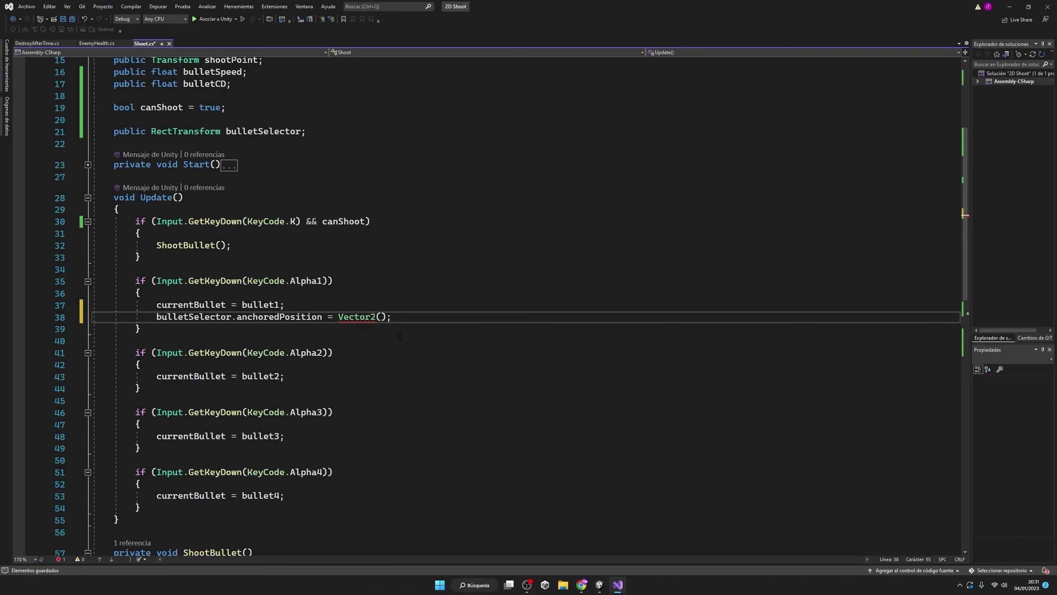
pyautogui.write(', ')
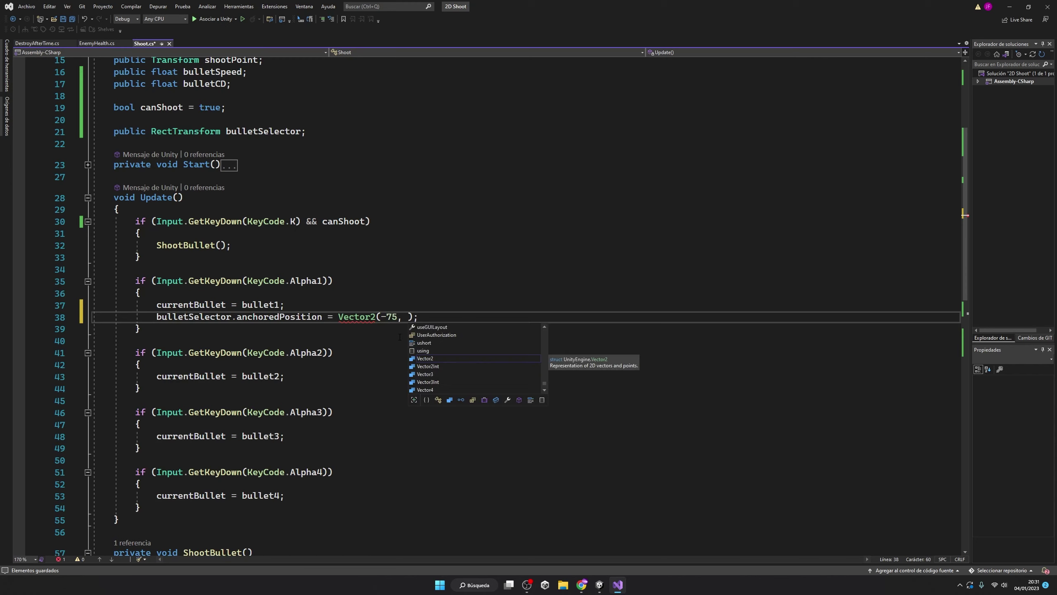
pyautogui.write('-50')
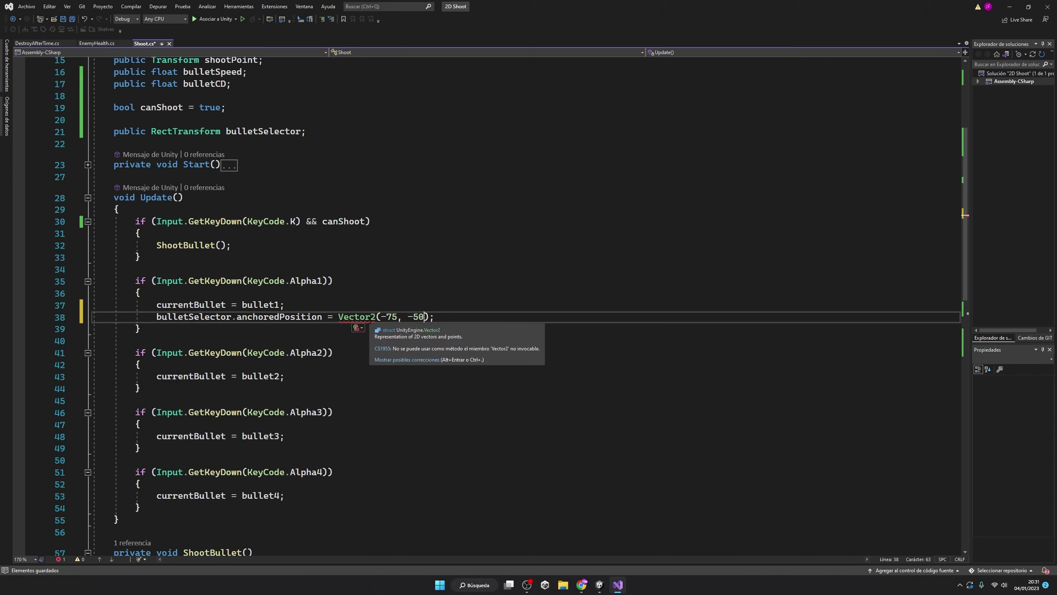
pyautogui.click(338, 317)
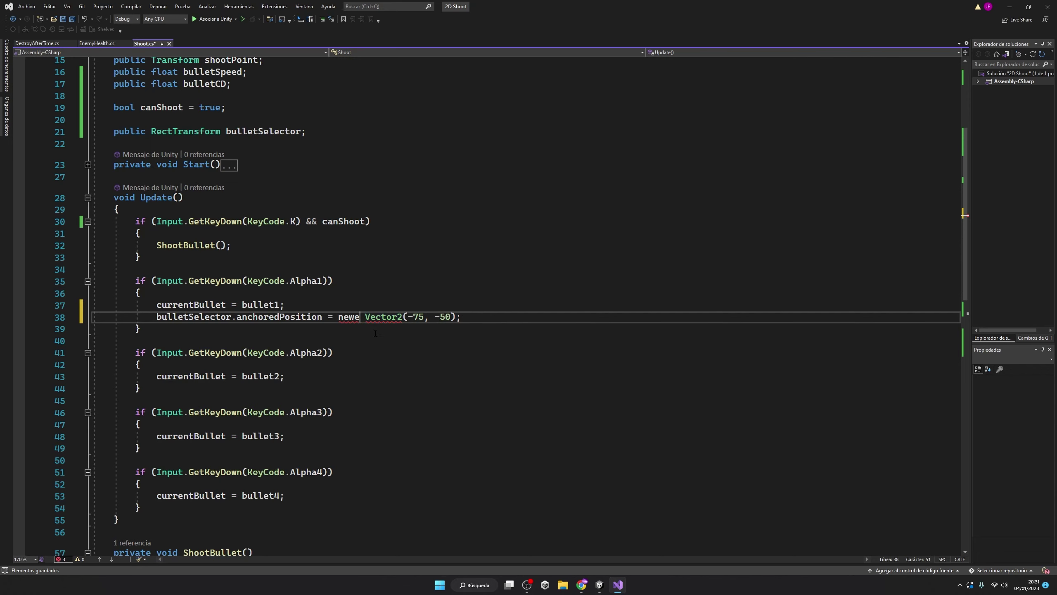
# Copy the selector-position line into the bullet2, bullet3 and bullet4 branches
pyautogui.moveTo(477, 317); pyautogui.dragTo(156, 316)
pyautogui.hotkey('ctrl', 'c')
pyautogui.click(299, 376)
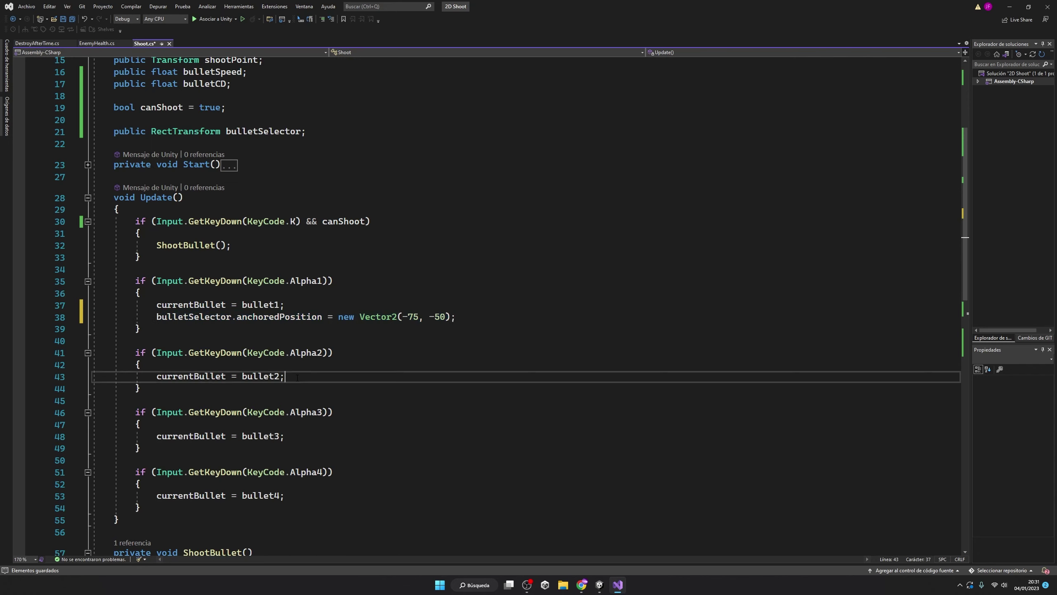
pyautogui.press('Return')
pyautogui.hotkey('ctrl', 'v')
pyautogui.click(312, 449)
pyautogui.press('Return')
pyautogui.hotkey('ctrl', 'v')
pyautogui.click(319, 517)
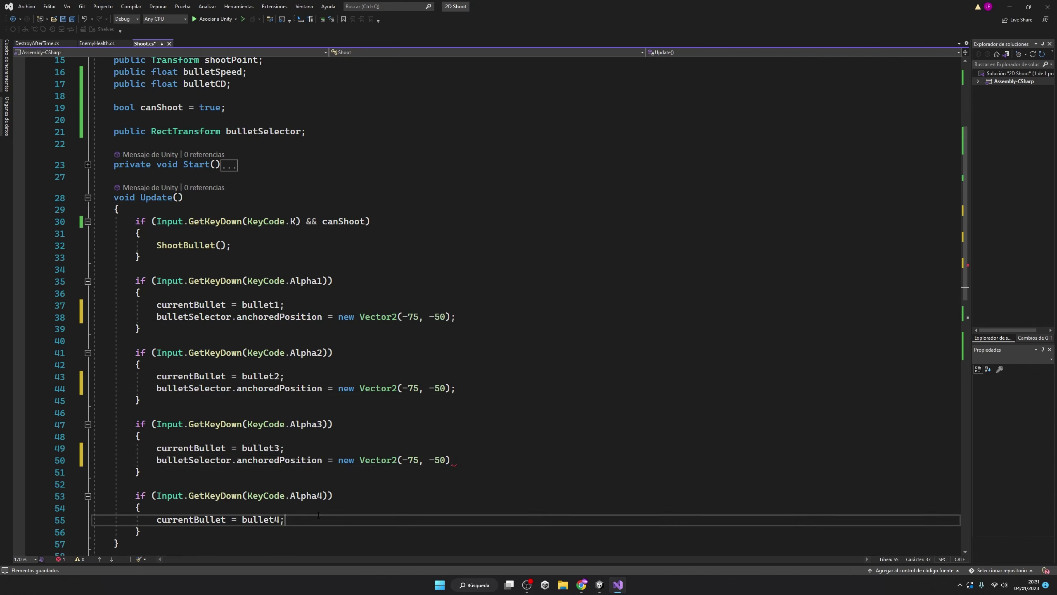
pyautogui.press('Return')
pyautogui.hotkey('ctrl', 'v')
pyautogui.press('BackSpace')
# Edit the pasted x values so keys 2–4 place the selector at −25, 25 and 75
pyautogui.moveTo(402, 459); pyautogui.dragTo(413, 460)
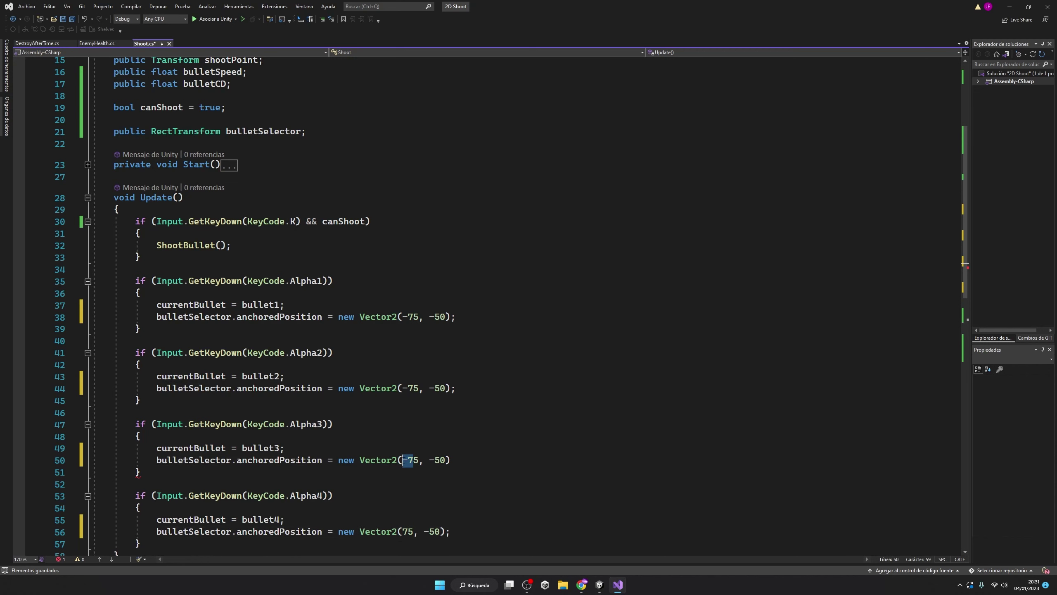
pyautogui.write('2')
pyautogui.moveTo(407, 388); pyautogui.dragTo(413, 387)
pyautogui.write('2')
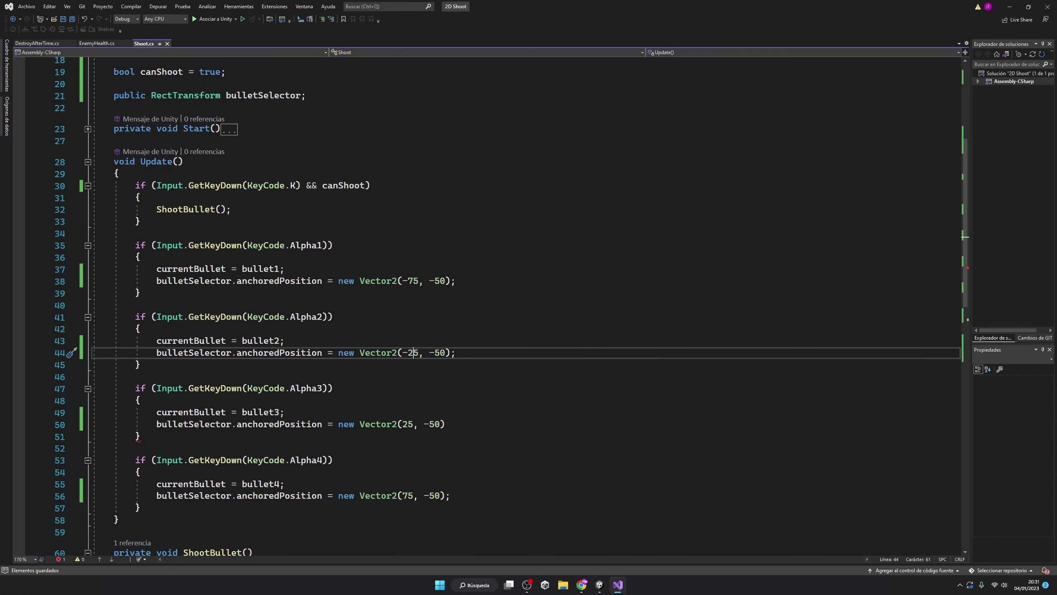
pyautogui.click(599, 585)
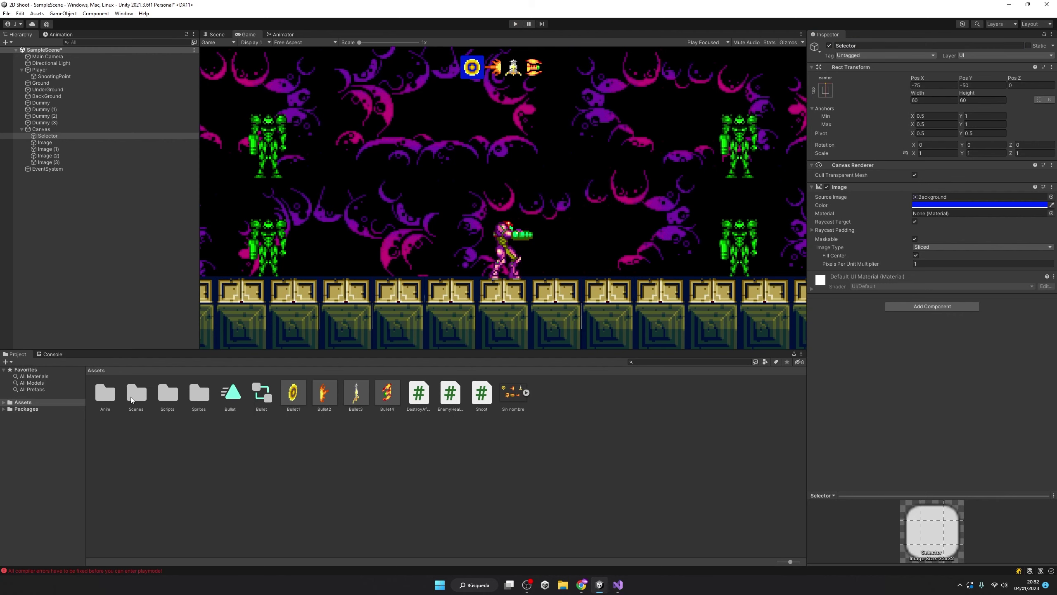
# Fix the compile error at line 50 from the Console, then restart Play mode with Player selected
pyautogui.click(50, 354)
pyautogui.doubleClick(73, 390)
pyautogui.write('bulletSelector.anchoredPosition = new Vector2(25, -50);')
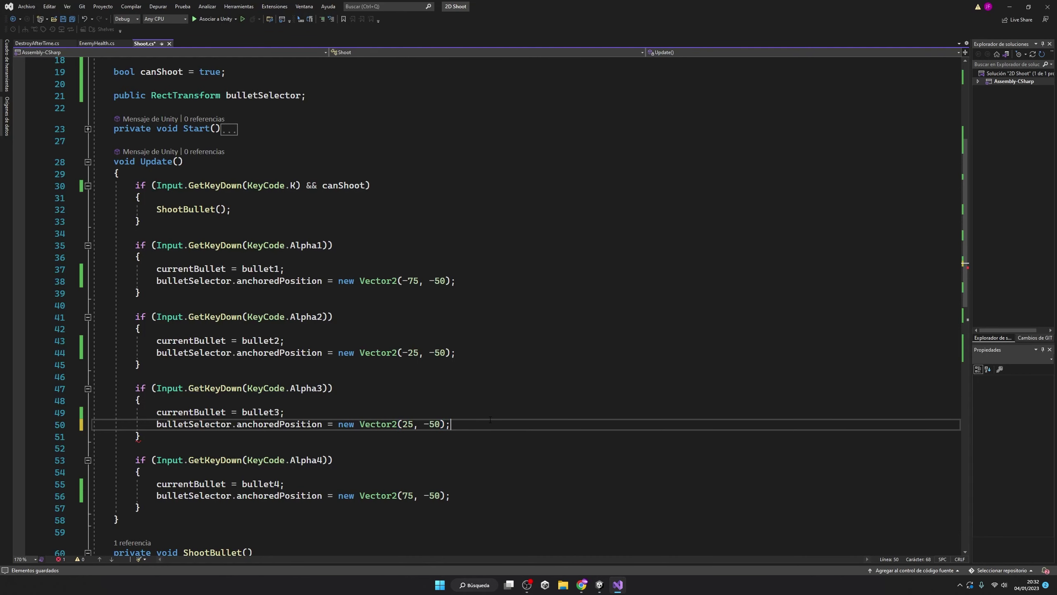
pyautogui.hotkey('alt', 'Tab')
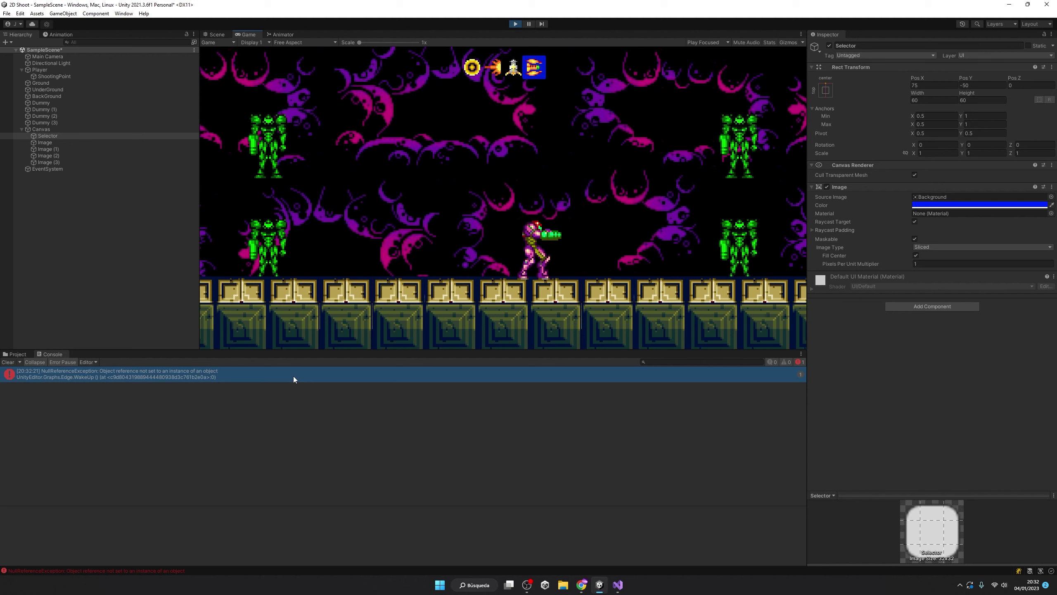
pyautogui.click(516, 23)
pyautogui.click(40, 70)
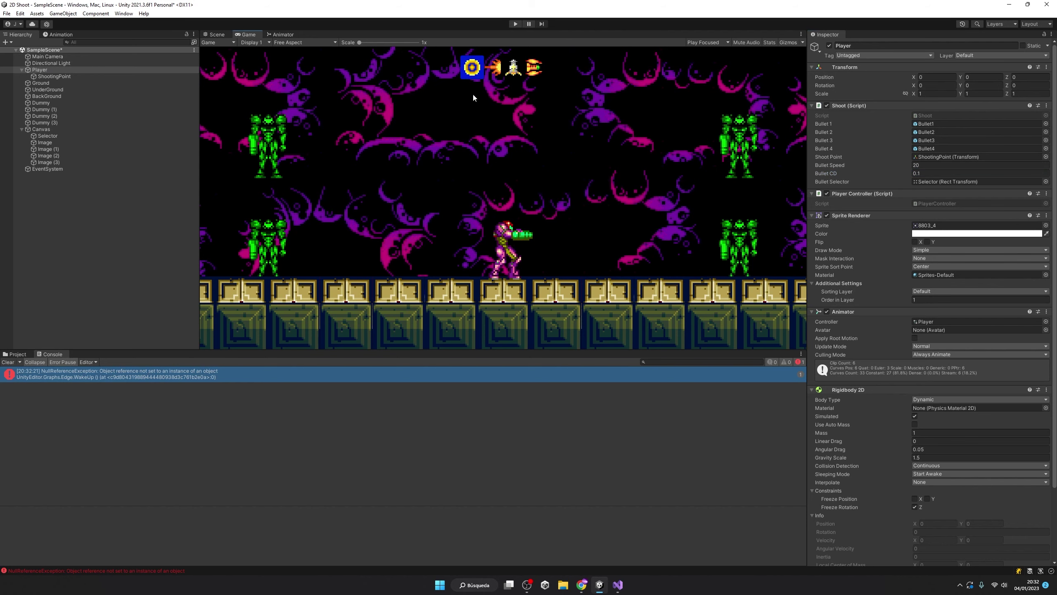
pyautogui.click(516, 23)
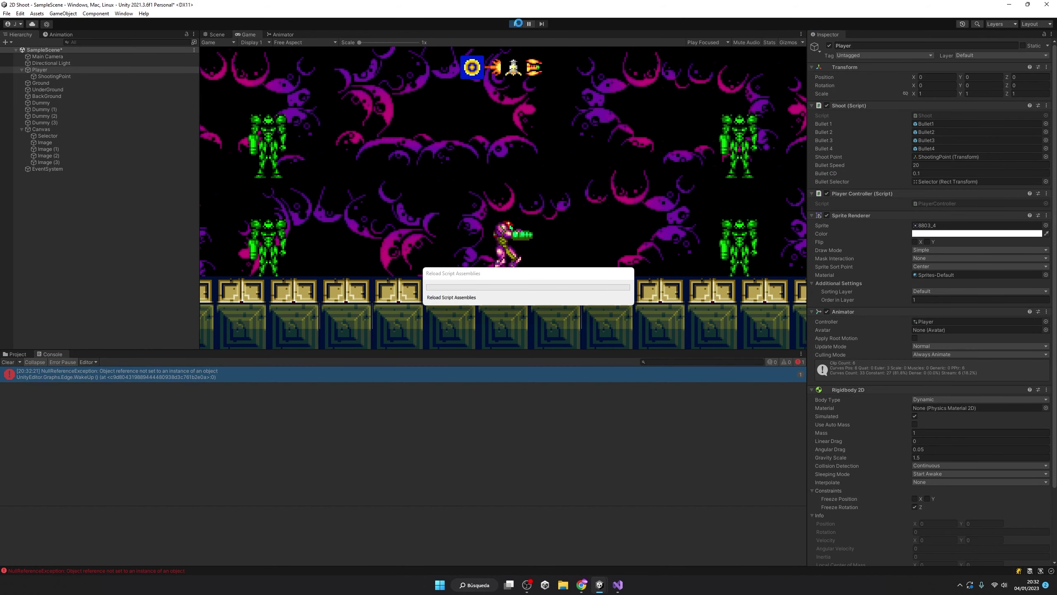
# Fire the first bullet type while moving, then select bullet 2 and fire it while jumping
pyautogui.press('a')
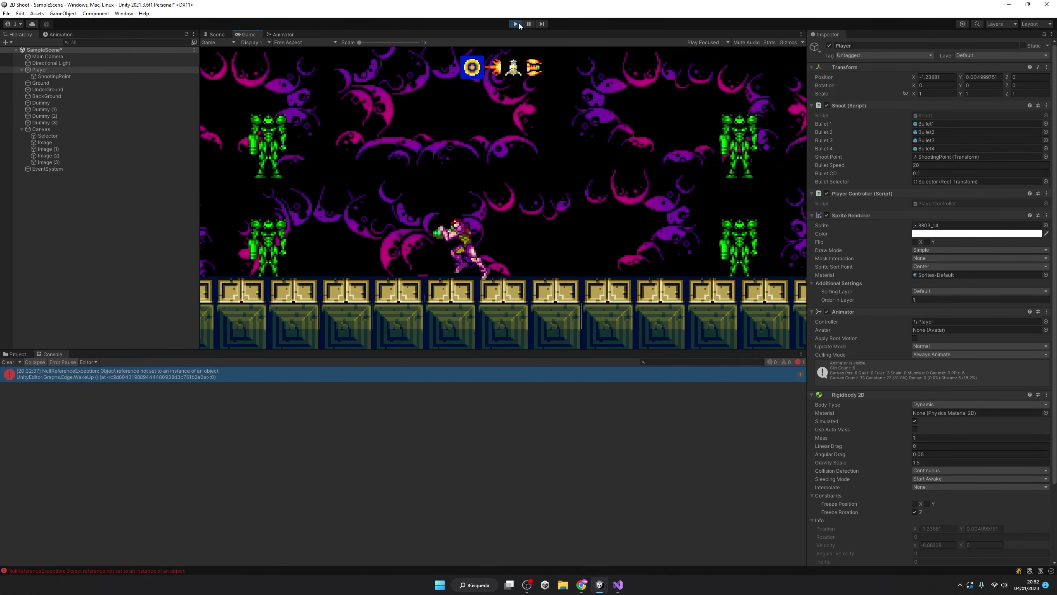
pyautogui.press('space')
pyautogui.press('space')
pyautogui.press('space')
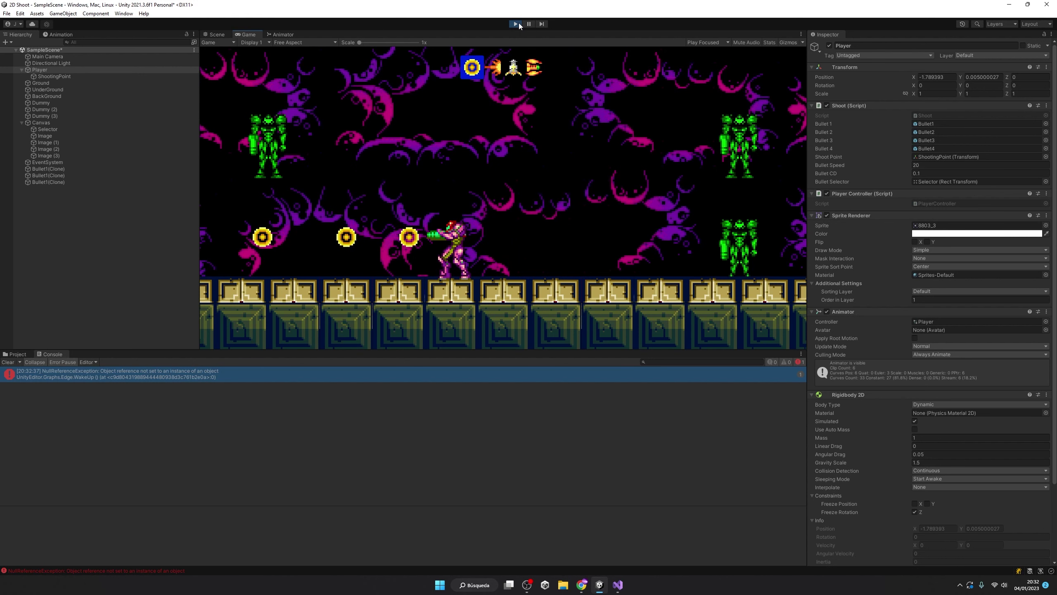
pyautogui.press('space')
pyautogui.press('2')
pyautogui.press('w')
pyautogui.press('space')
pyautogui.press('space')
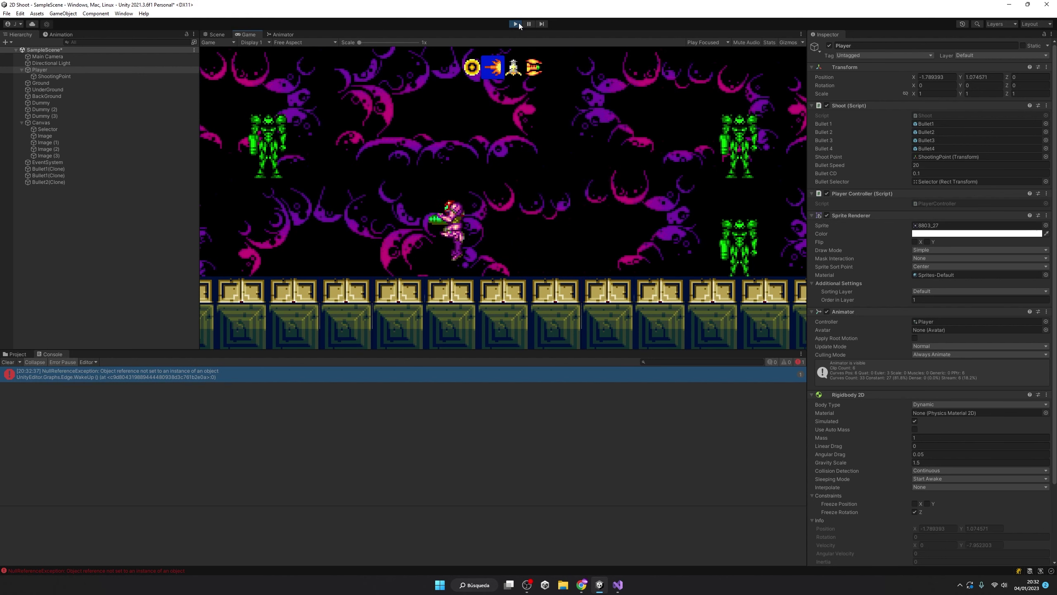
pyautogui.press('w')
pyautogui.press('space')
# Select bullet 3 and fire it repeatedly while jumping, checking the selector moves behind it
pyautogui.press('space')
pyautogui.press('w')
pyautogui.press('space')
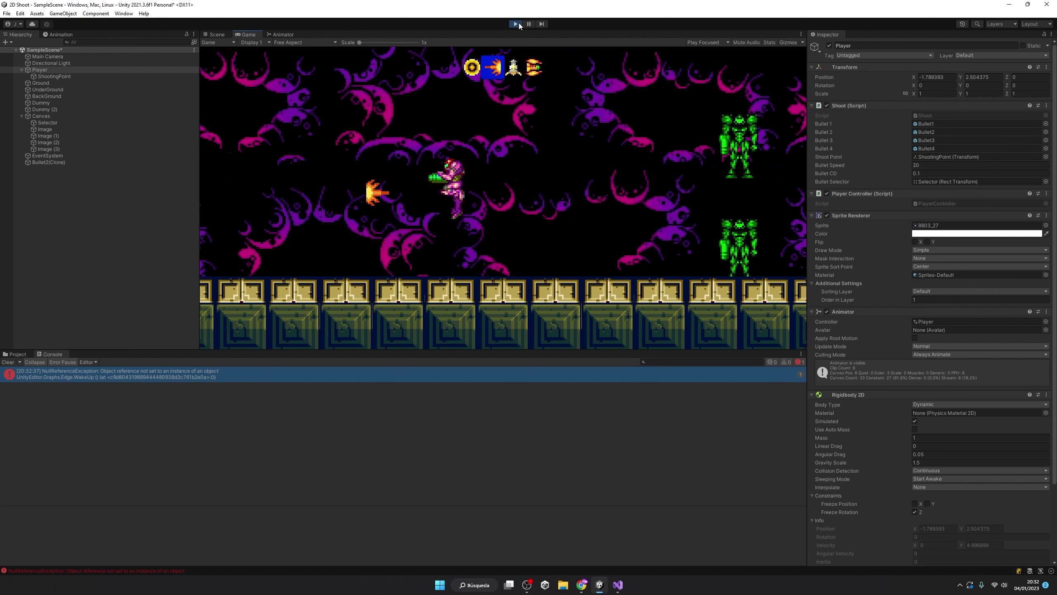
pyautogui.press('d')
pyautogui.press('3')
pyautogui.press('4')
pyautogui.press('3')
pyautogui.press('space')
pyautogui.press('w')
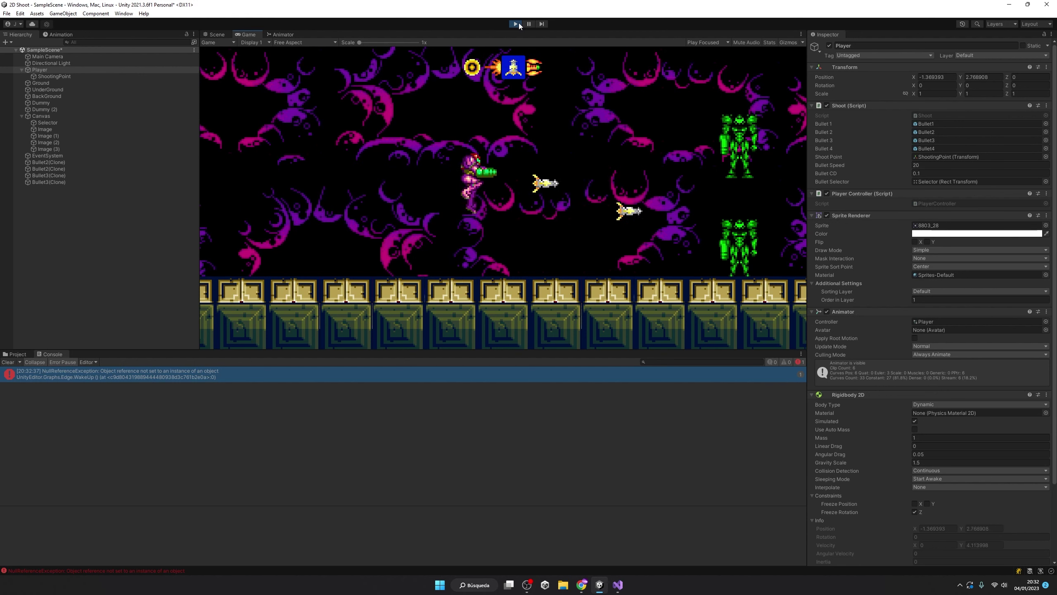
pyautogui.press('space')
pyautogui.press('w')
pyautogui.press('space')
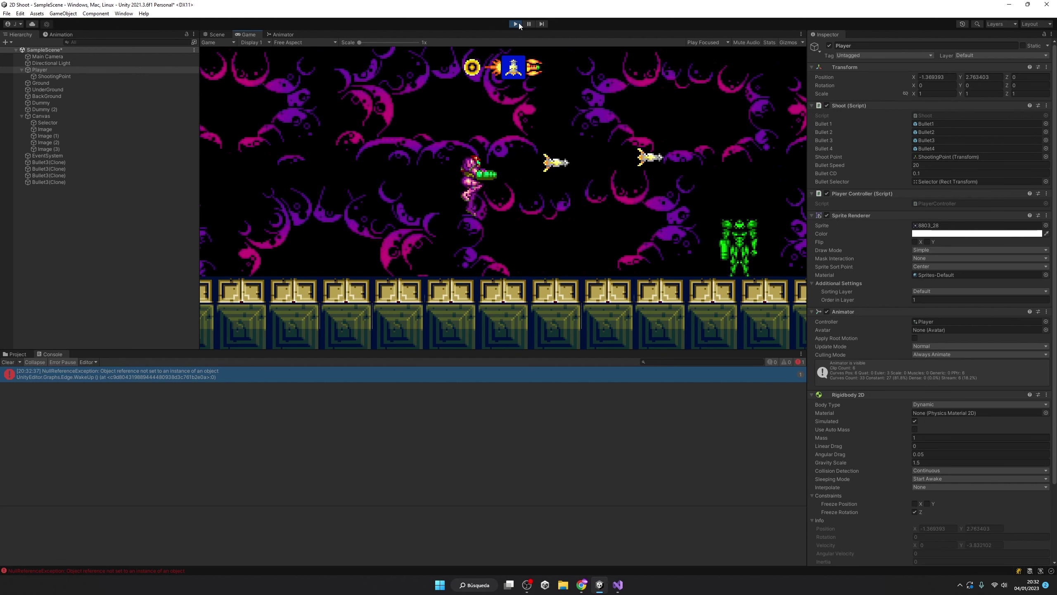
pyautogui.press('w')
pyautogui.press('space')
pyautogui.press('w')
# Select bullet 4 and fire it while running left and right
pyautogui.press('space')
pyautogui.press('4')
pyautogui.press('space')
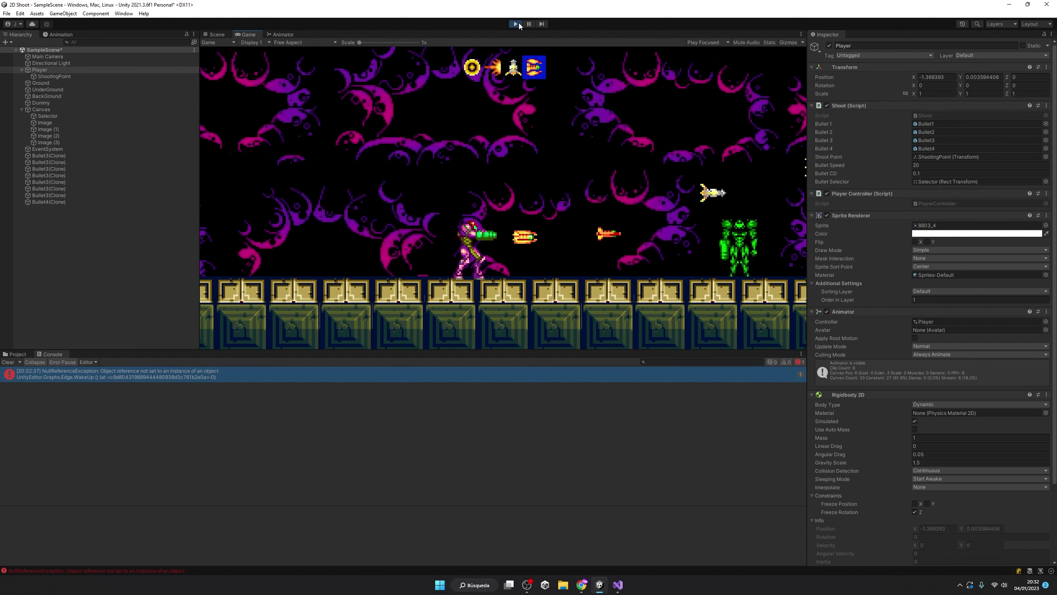
pyautogui.press('w')
pyautogui.press('a')
pyautogui.press('space')
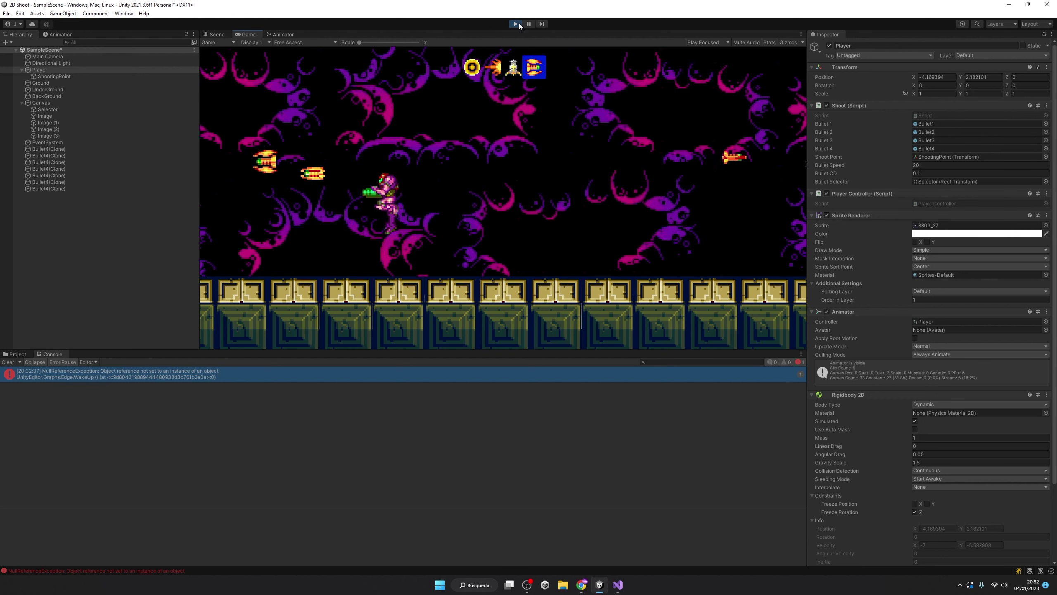
pyautogui.press('d')
pyautogui.press('space')
pyautogui.press('3')
# Cycle through bullets 4, 1, 2 and back to 1, firing each while running and jumping
pyautogui.press('space')
pyautogui.press('4')
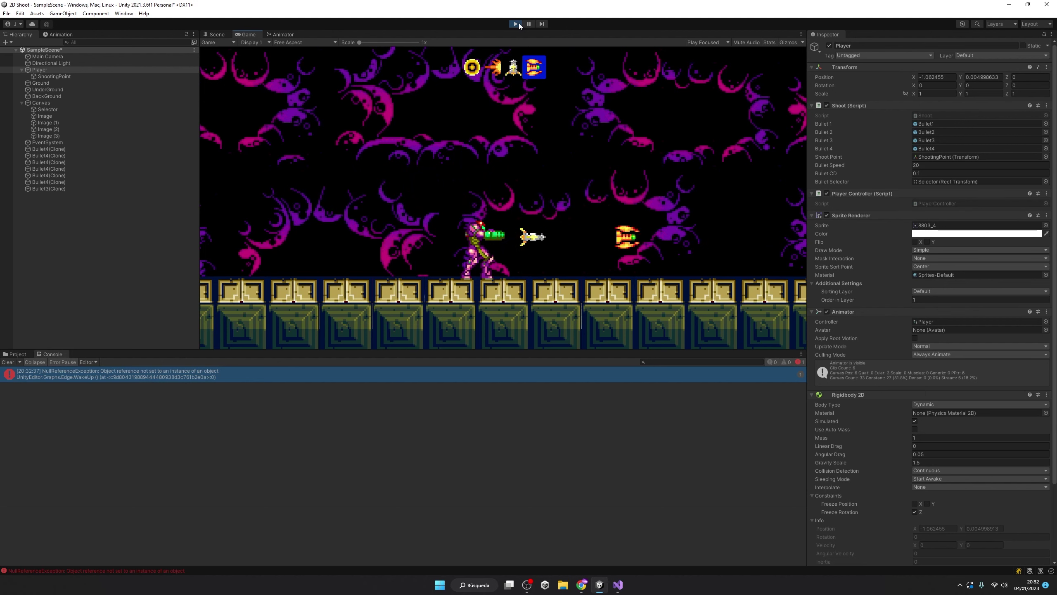
pyautogui.press('space')
pyautogui.press('1')
pyautogui.press('space')
pyautogui.press('2')
pyautogui.press('space')
pyautogui.press('w')
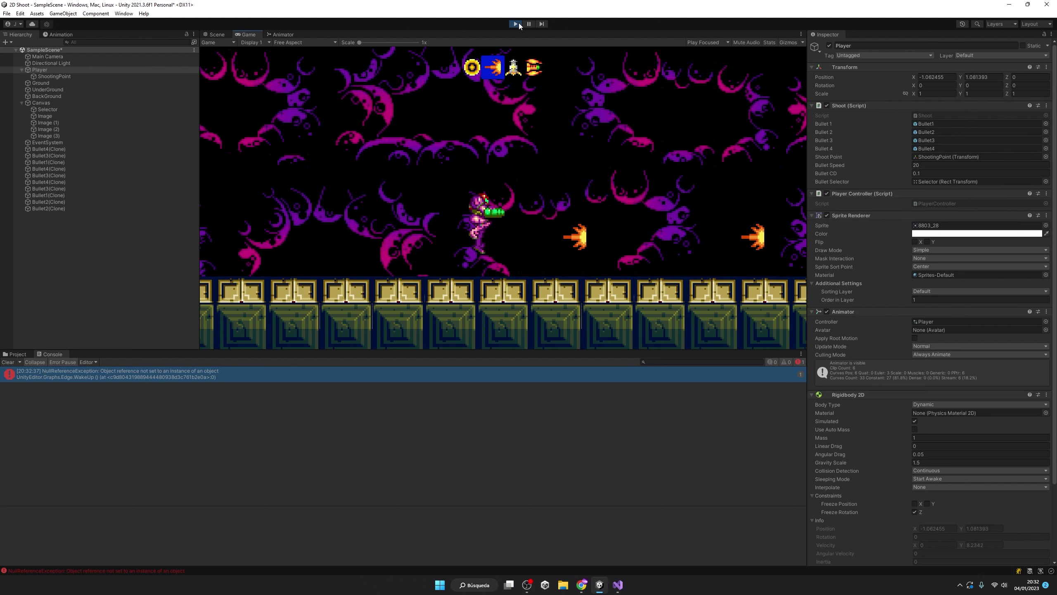
pyautogui.press('1')
pyautogui.press('space')
pyautogui.press('a')
pyautogui.press('space')
pyautogui.press('d')
pyautogui.press('space')
pyautogui.press('w')
pyautogui.press('a')
pyautogui.press('space')
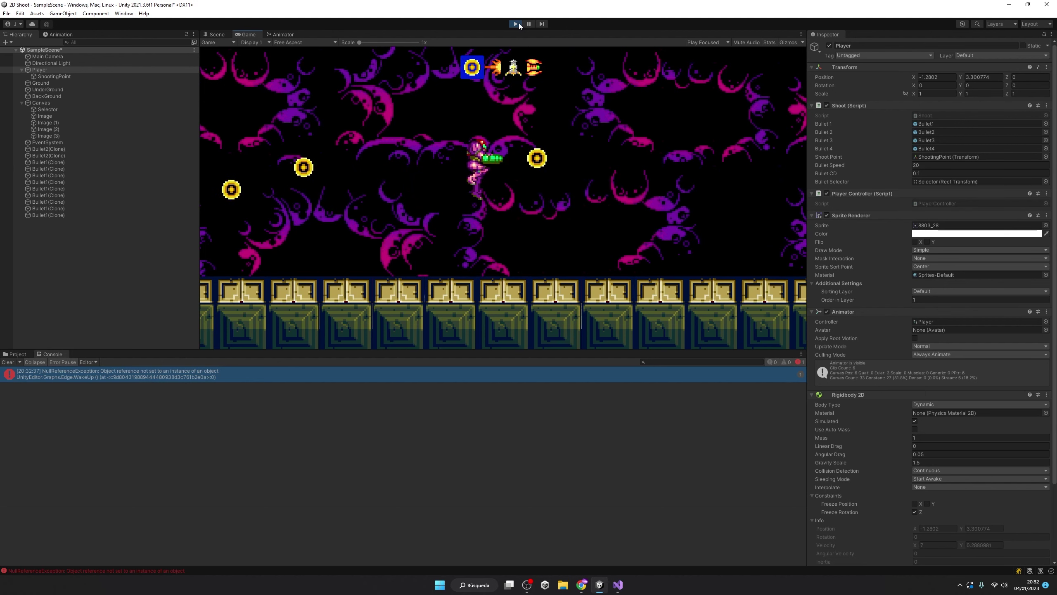
pyautogui.press('d')
pyautogui.press('space')
pyautogui.press('a')
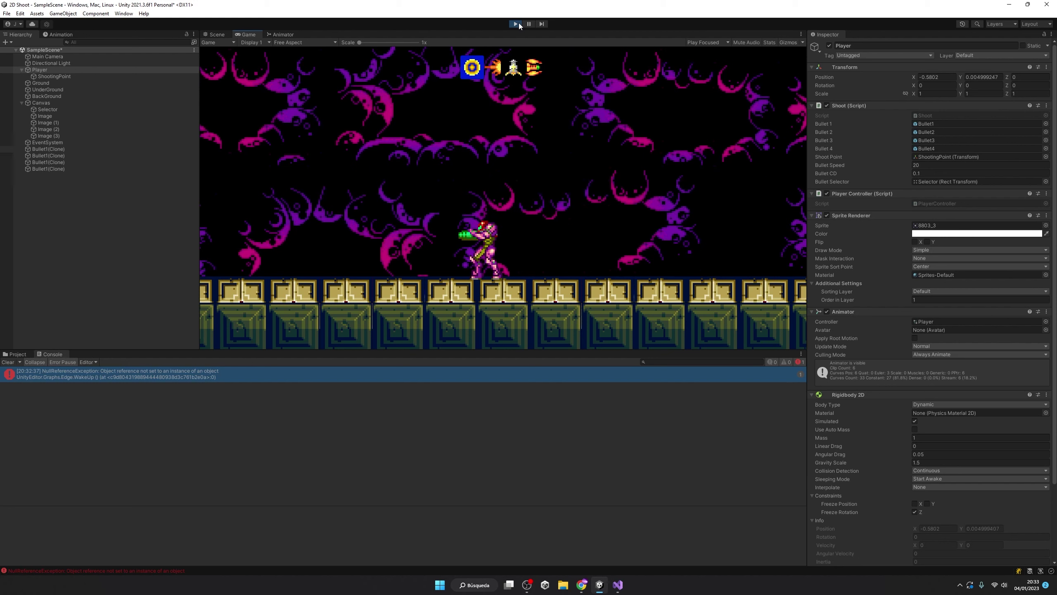